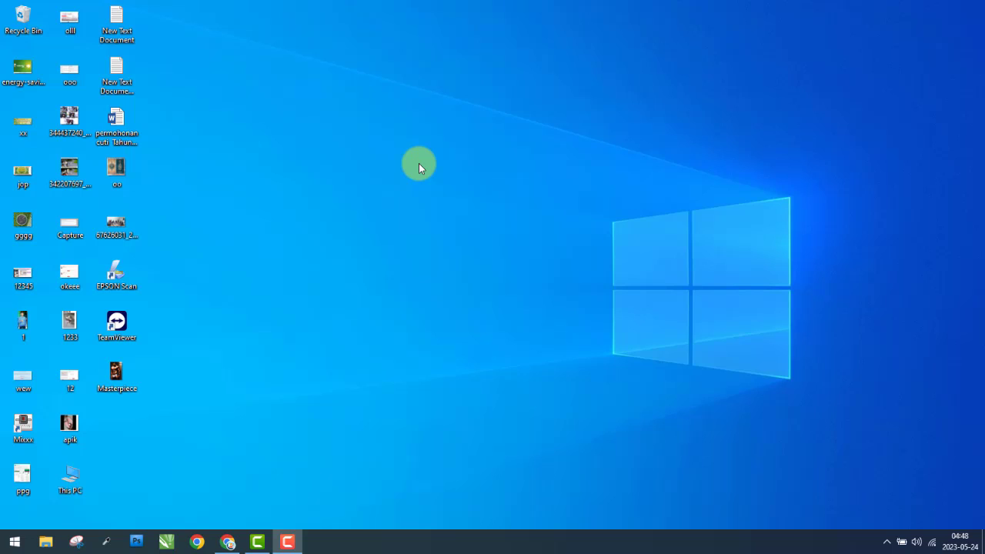
- Refresh the desktop twice and glance at the date calendar
right_click(375, 161)
click(397, 199)
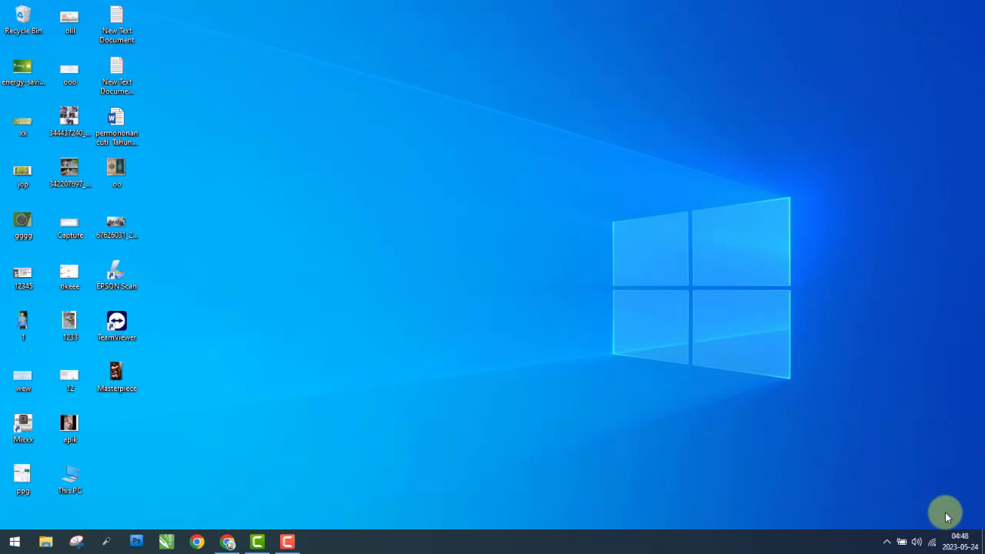
click(959, 544)
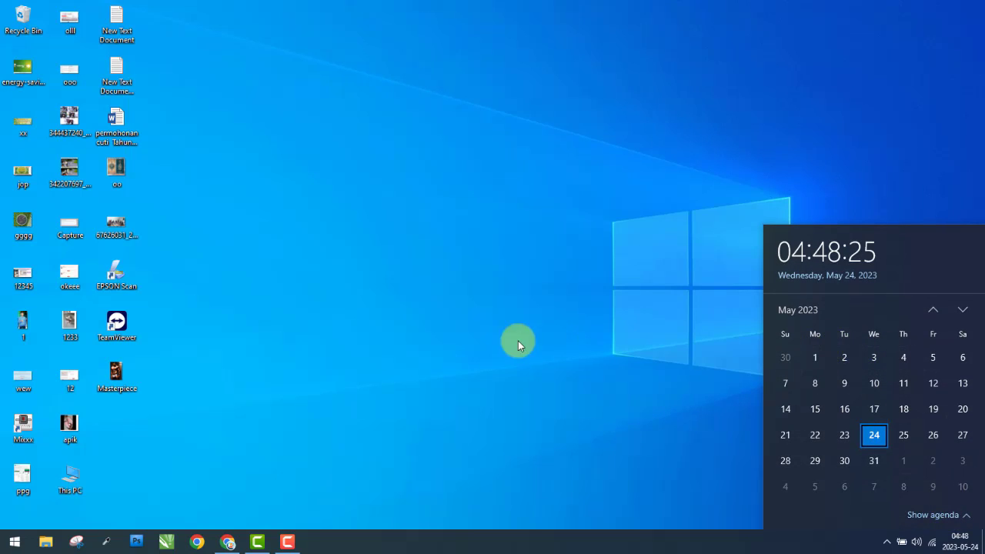
click(311, 160)
right_click(311, 160)
click(343, 197)
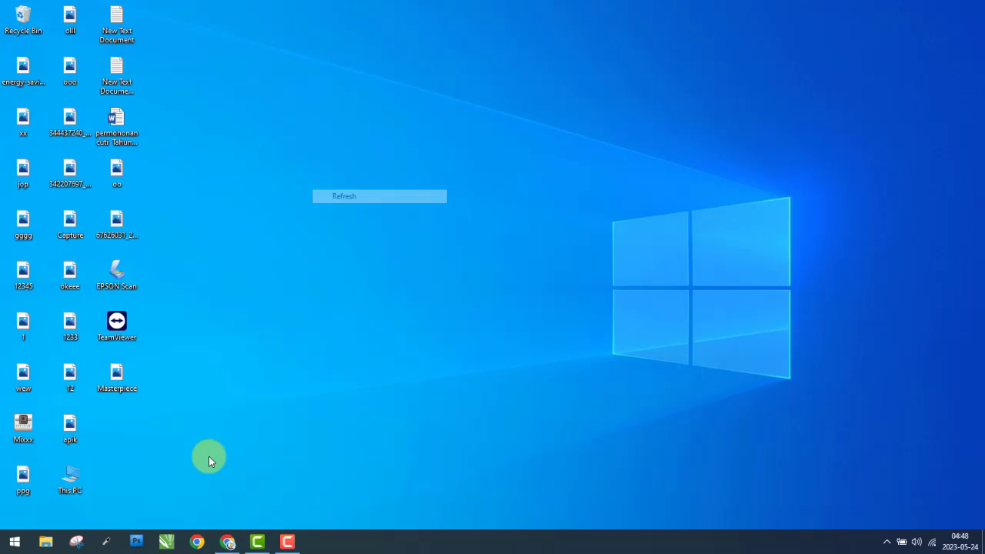
- Browse to the Thumbnail folder on SSD (E:) and open the BHU-1 banner preview
click(45, 541)
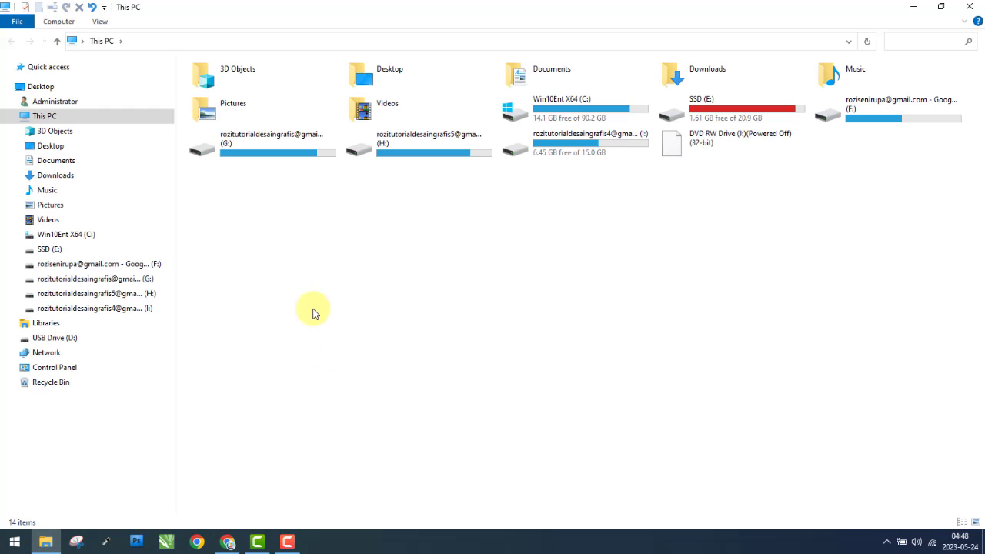
double_click(752, 111)
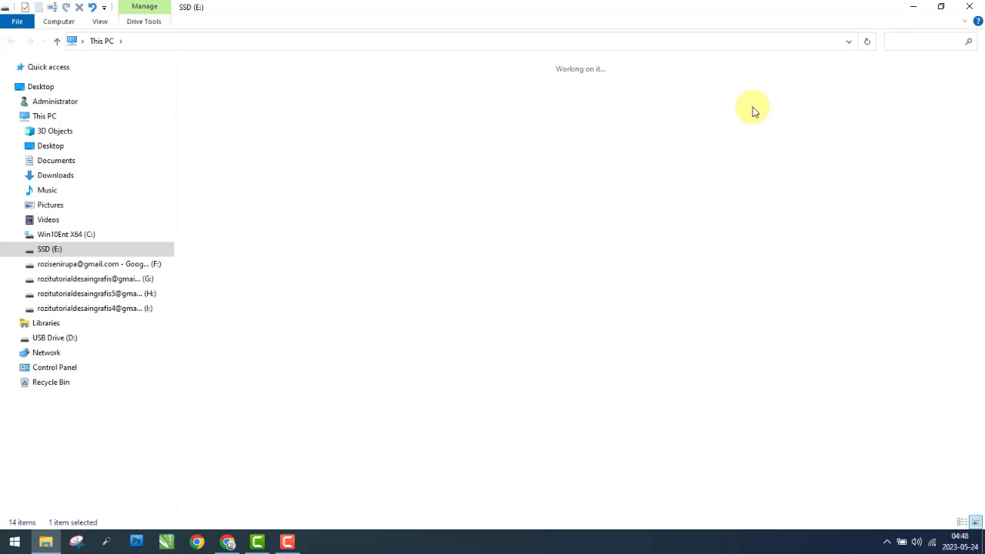
double_click(681, 97)
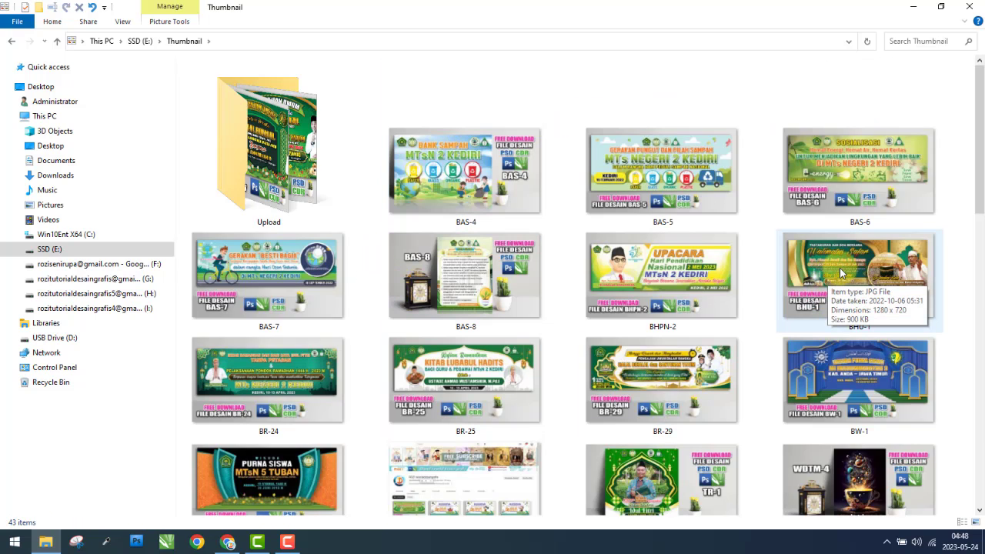
double_click(871, 264)
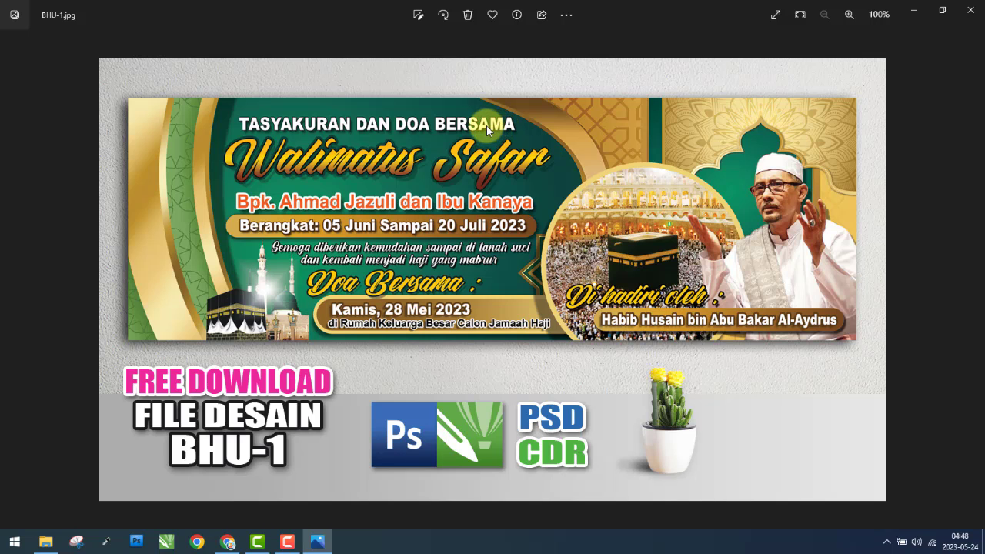
- Zoom the BHU-1.jpg banner preview in and back out
scroll(351, 122, up, 1)
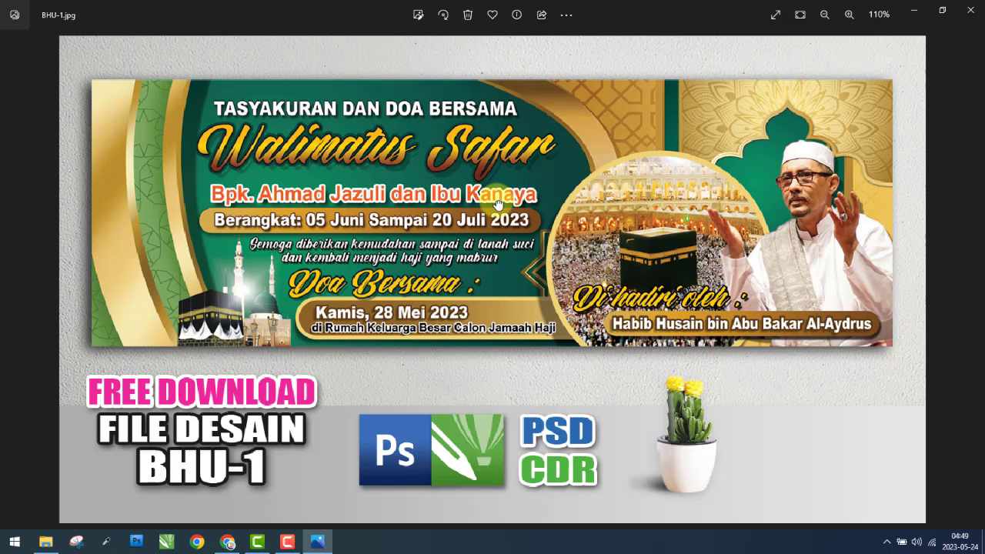
scroll(498, 204, down, 1)
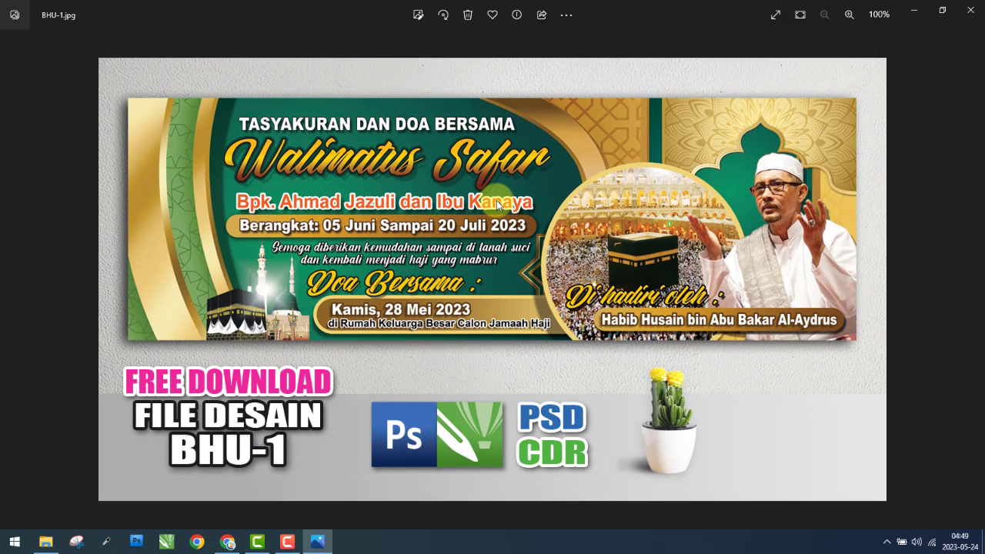
- Close the preview and go to E:\Desain\BHU-1\BHU-1P
click(970, 10)
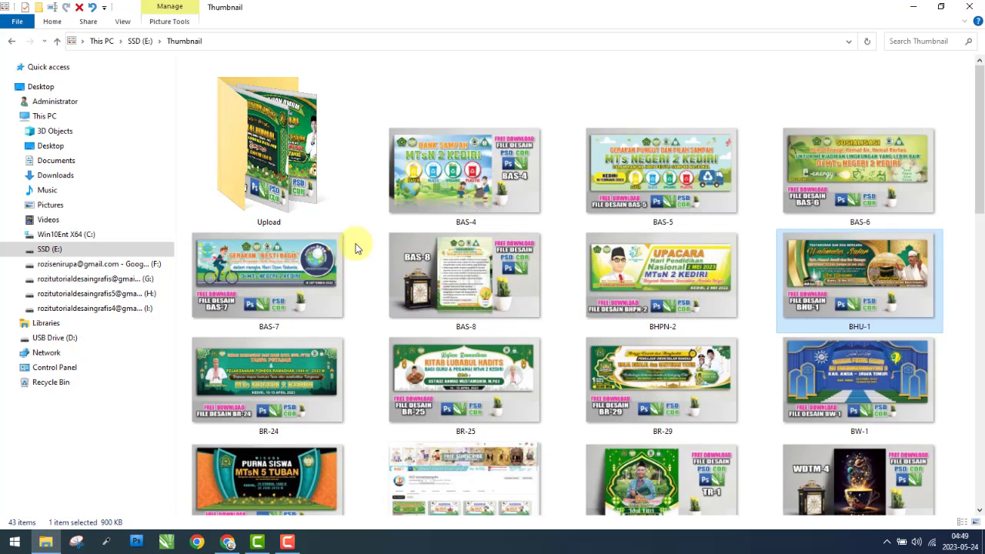
click(107, 250)
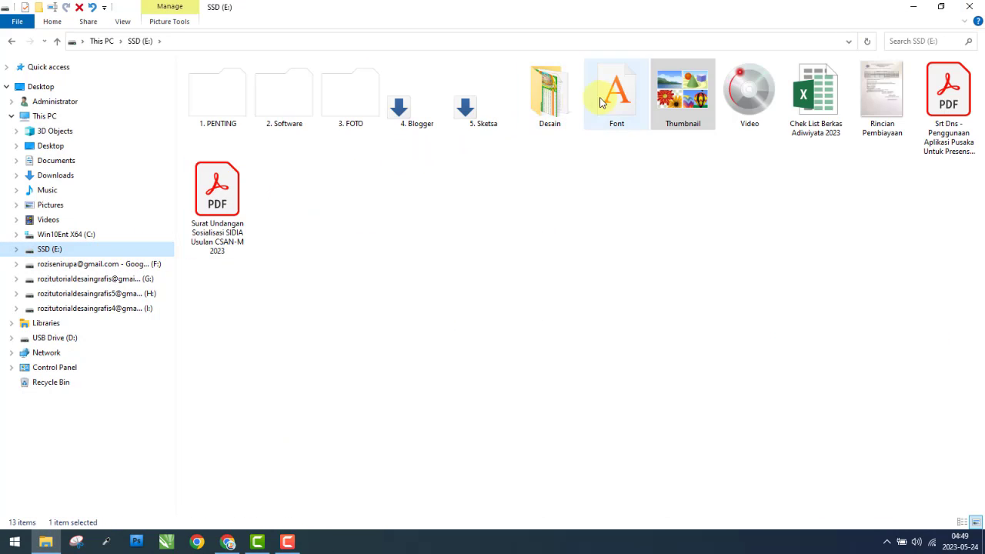
double_click(550, 88)
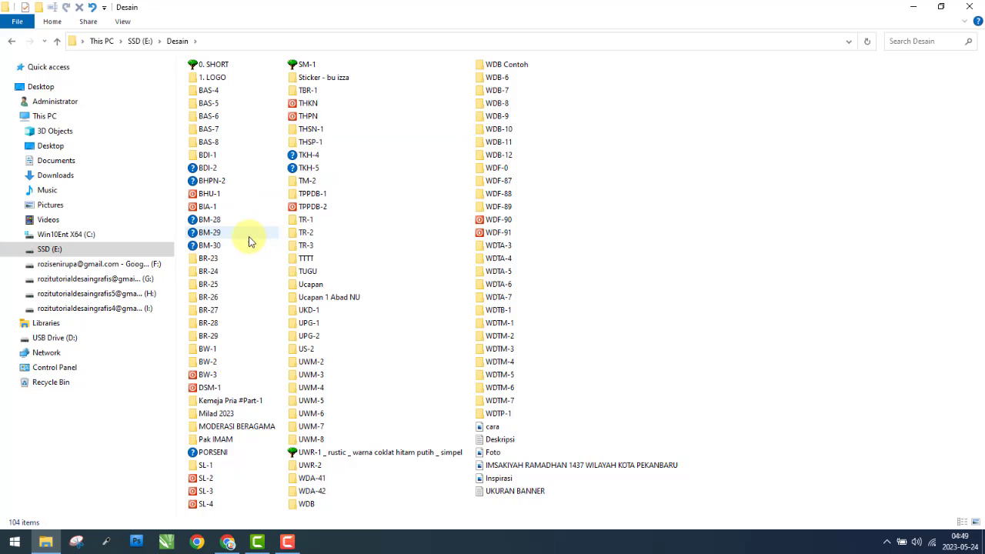
double_click(219, 194)
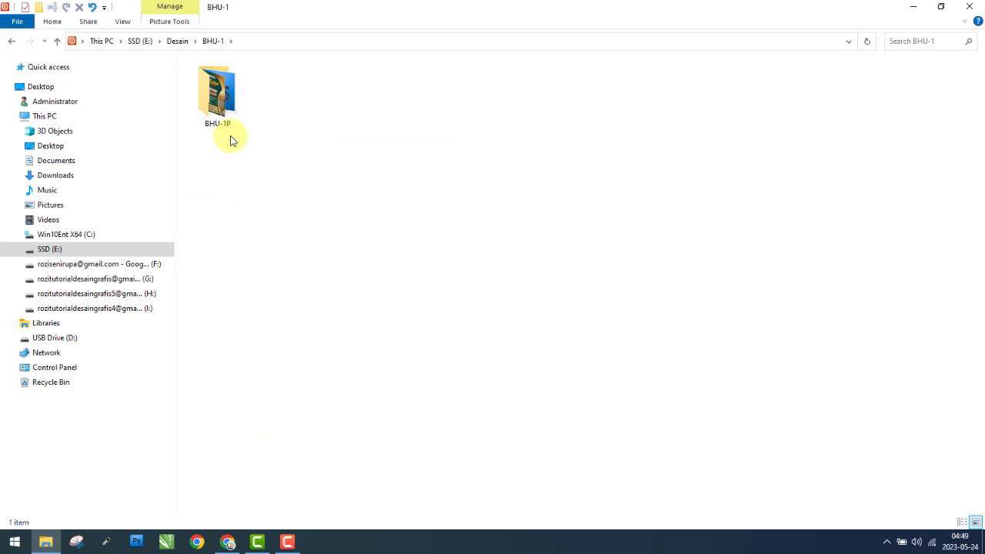
double_click(227, 110)
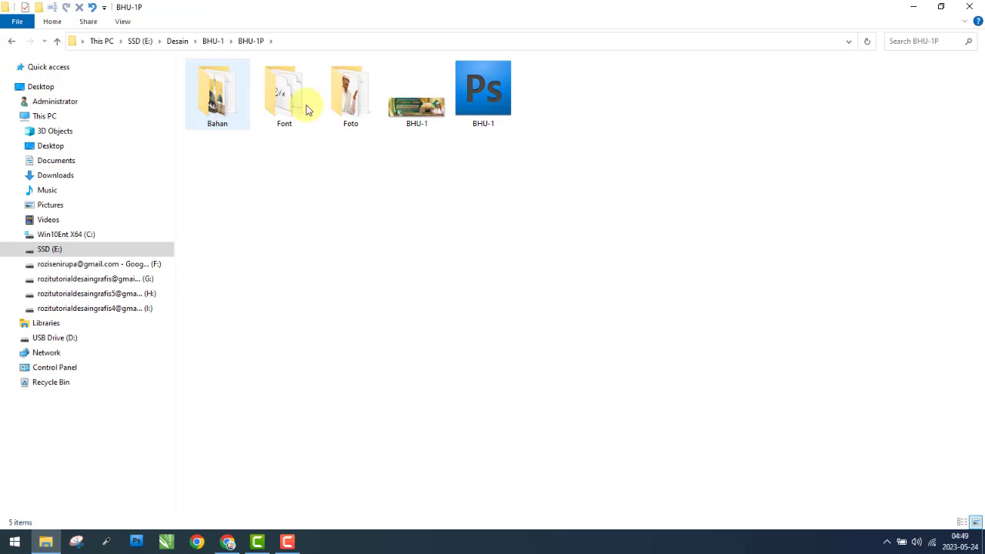
- Look through BHU-1P's contents: the PSD, Bahan, Font and Foto folders, and the BHU-1 JPG
click(481, 103)
double_click(217, 97)
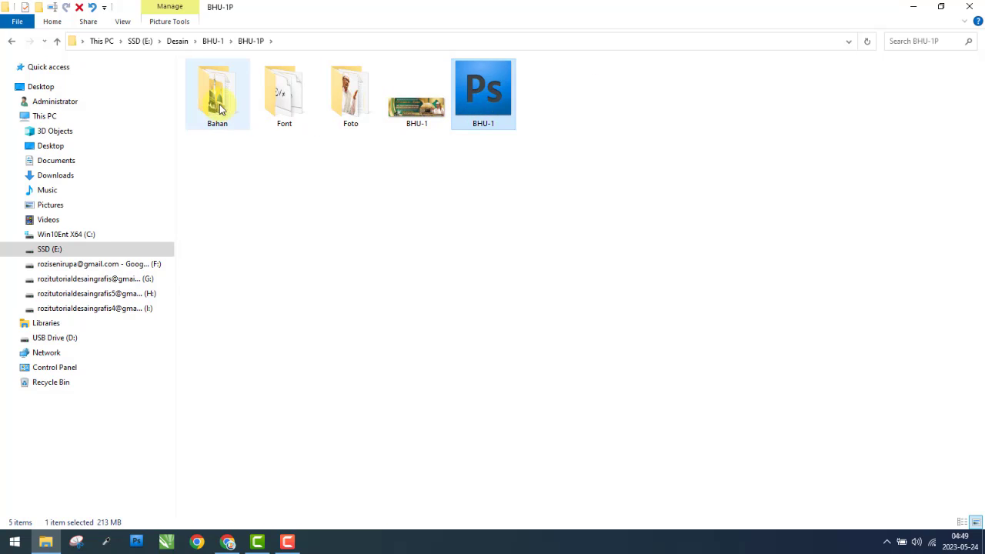
click(12, 42)
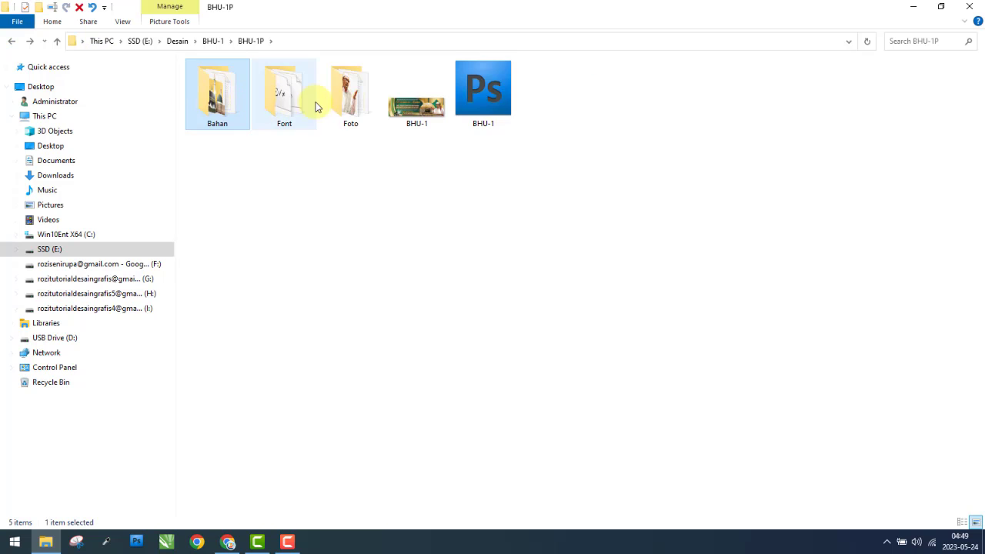
click(265, 106)
click(358, 105)
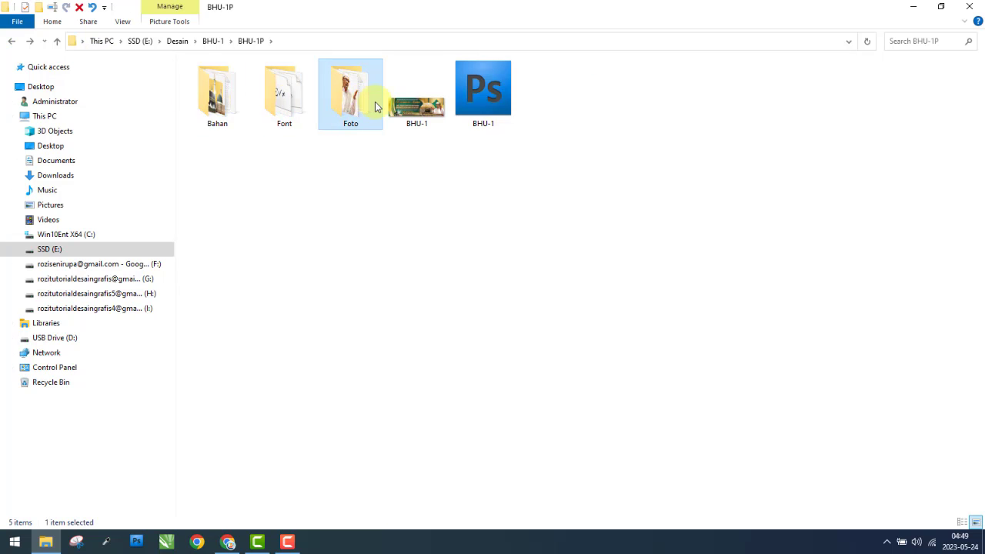
click(429, 115)
- View BHU-1.jpg full size, zooming and panning across the banner including its Doa Bersama date
double_click(429, 114)
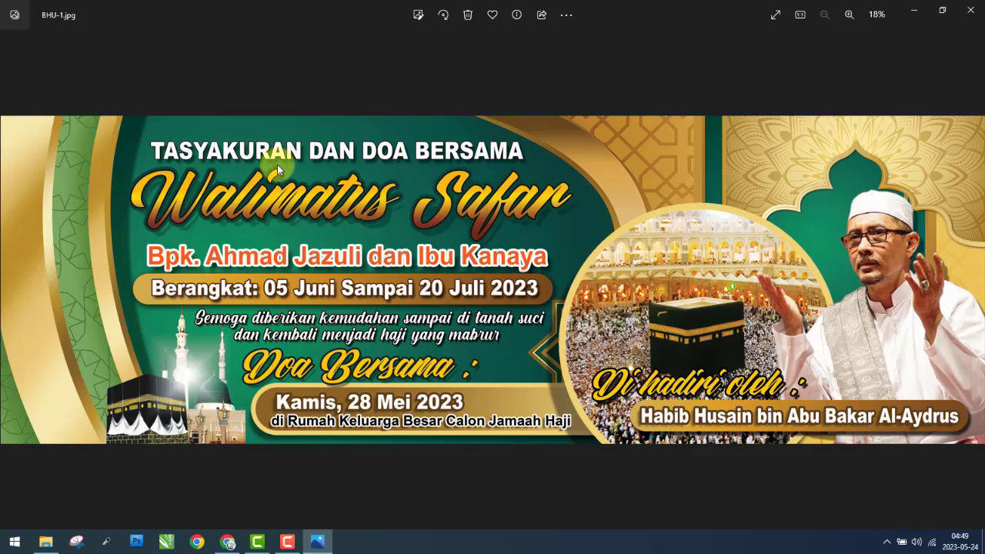
scroll(277, 165, up, 2)
drag(249, 209, 522, 265)
scroll(582, 275, down, 1)
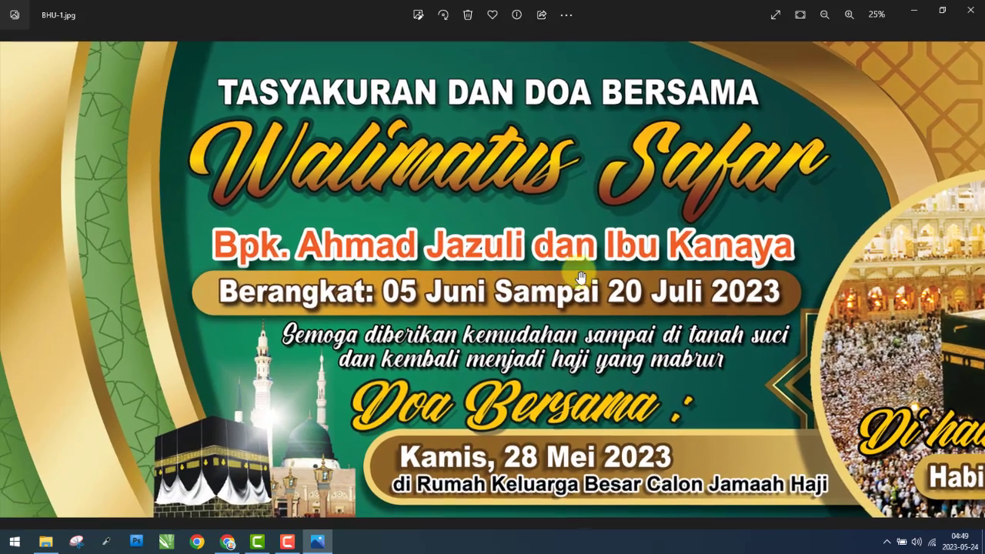
scroll(581, 276, down, 1)
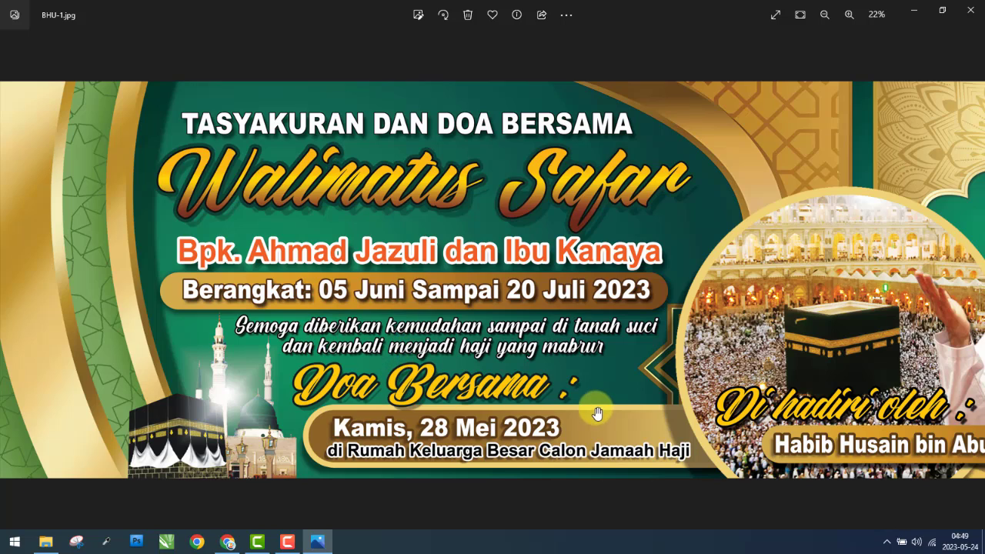
drag(593, 404, 464, 384)
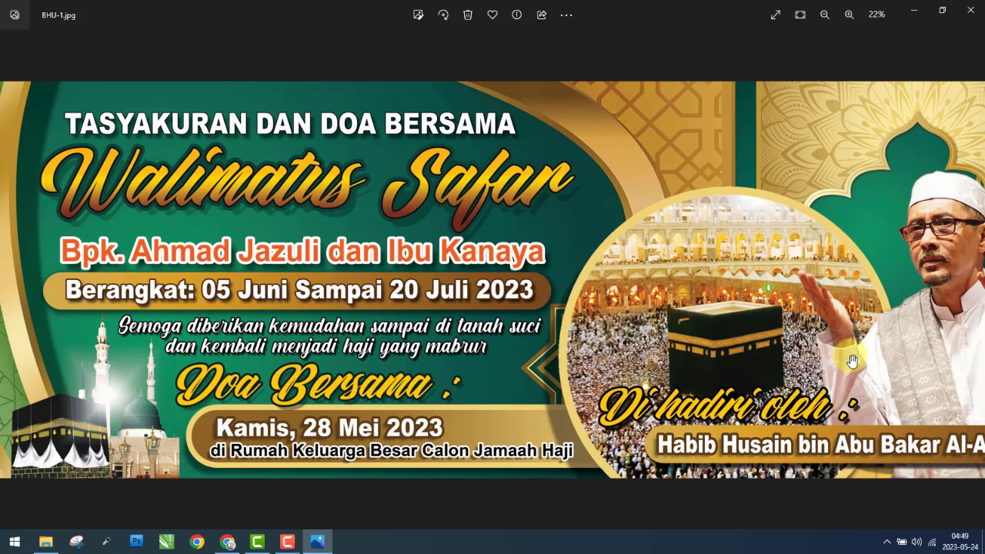
scroll(853, 361, right, 5)
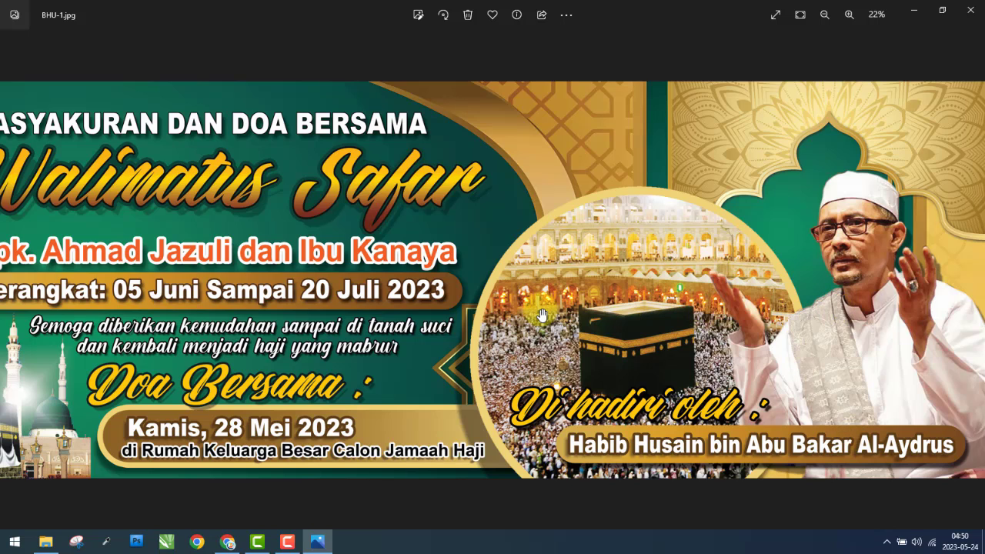
scroll(542, 314, down, 2)
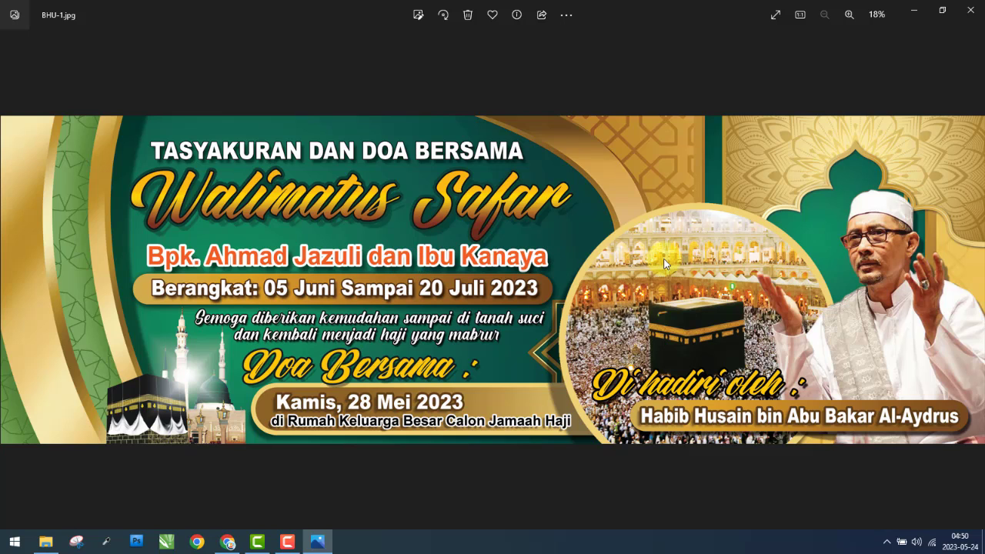
click(970, 9)
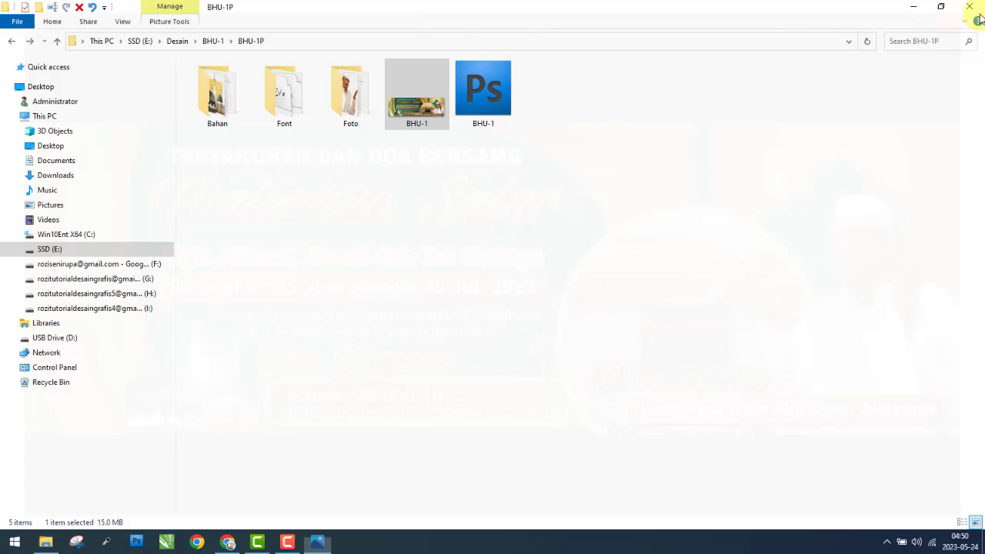
double_click(495, 92)
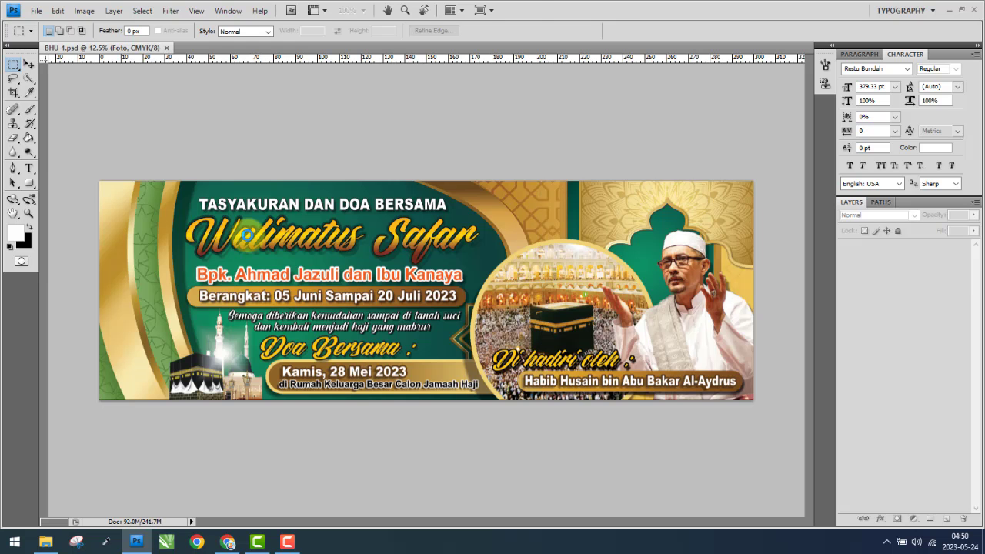
click(28, 65)
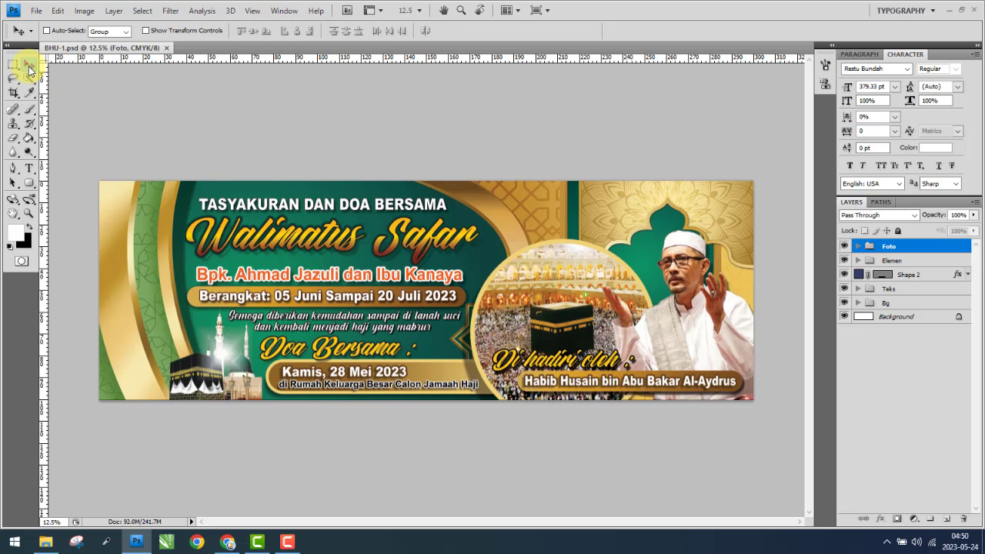
click(95, 13)
mouse_move(123, 26)
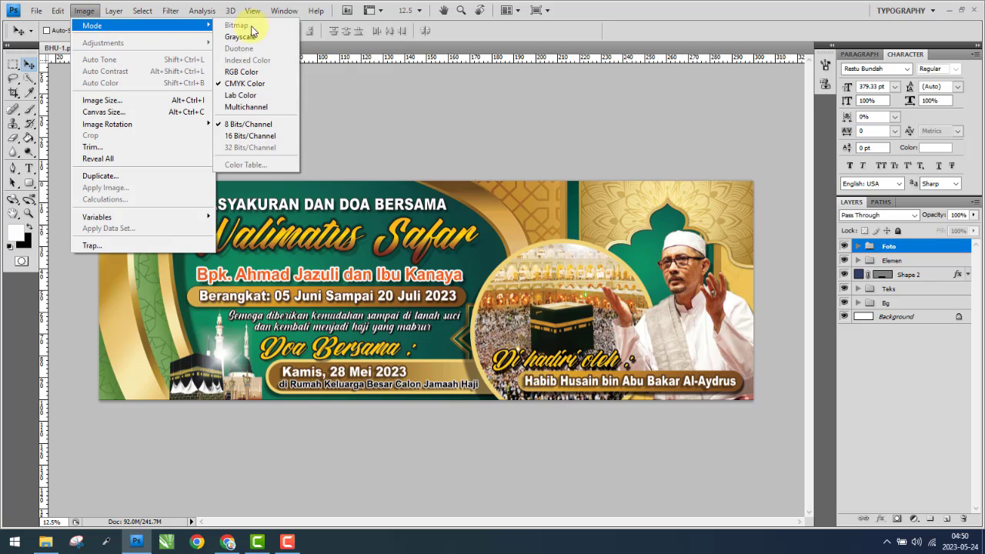
click(139, 100)
drag(384, 169, 371, 188)
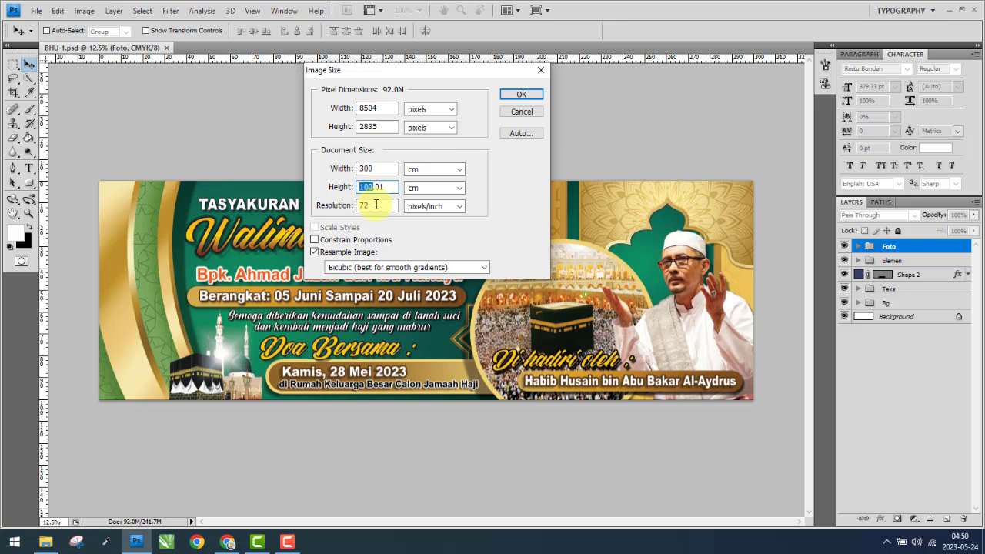
click(526, 112)
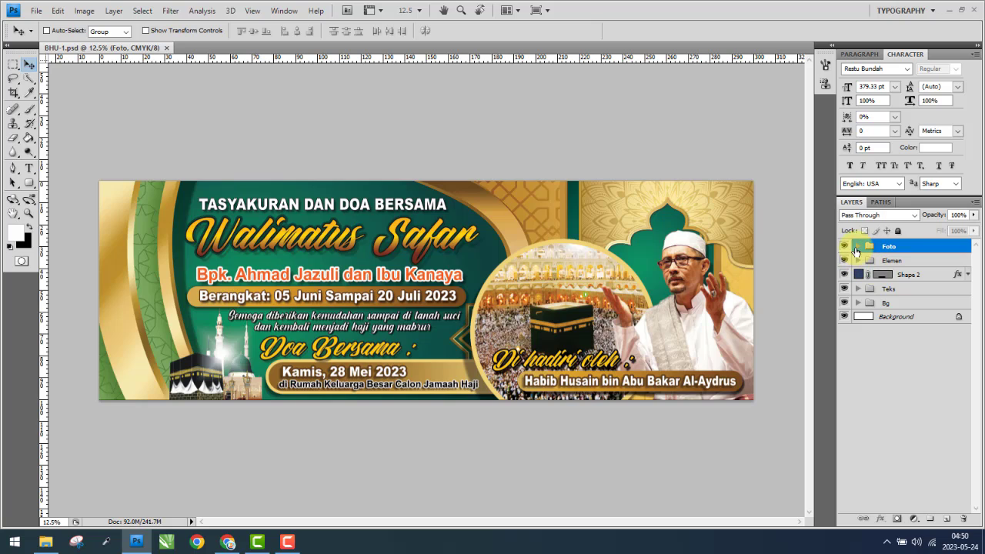
click(858, 247)
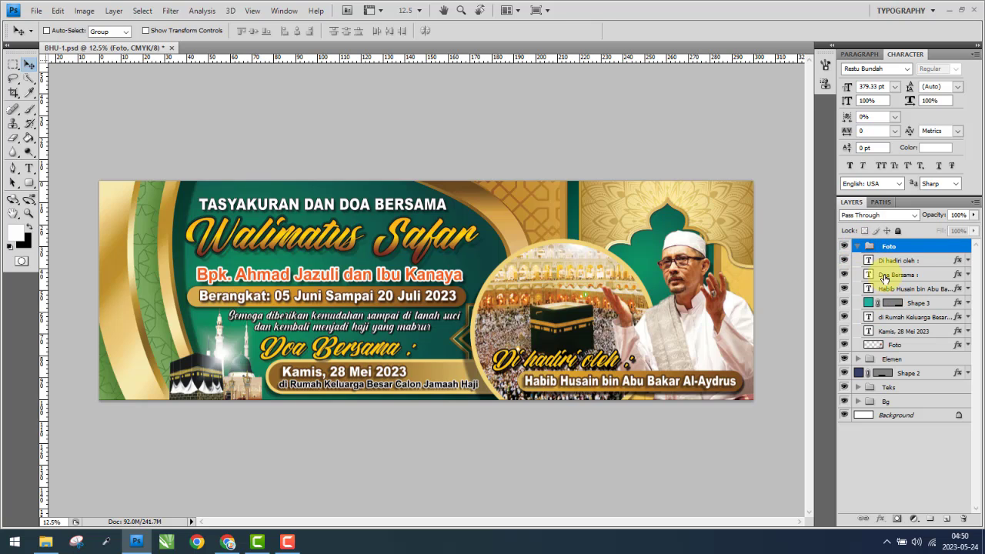
click(858, 246)
click(844, 246)
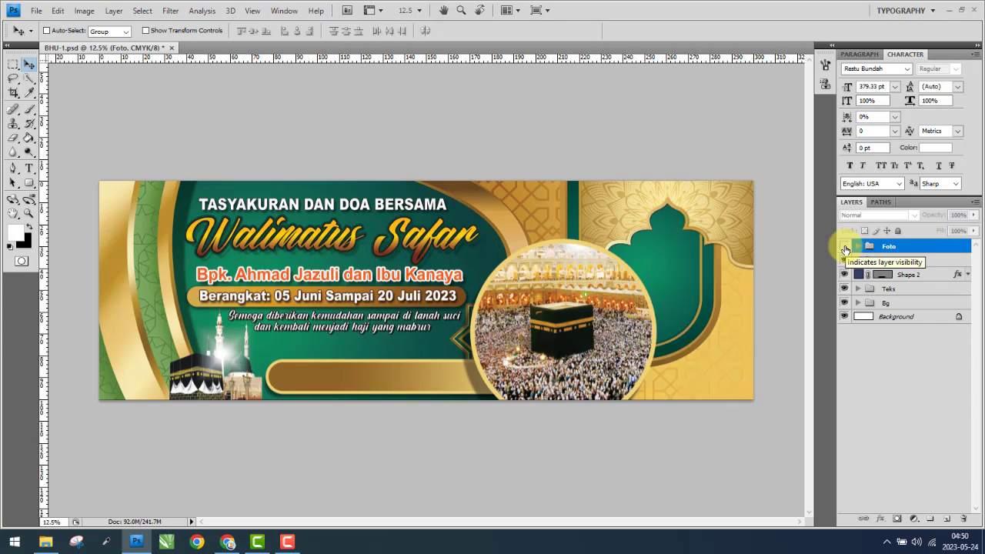
click(844, 246)
click(844, 246)
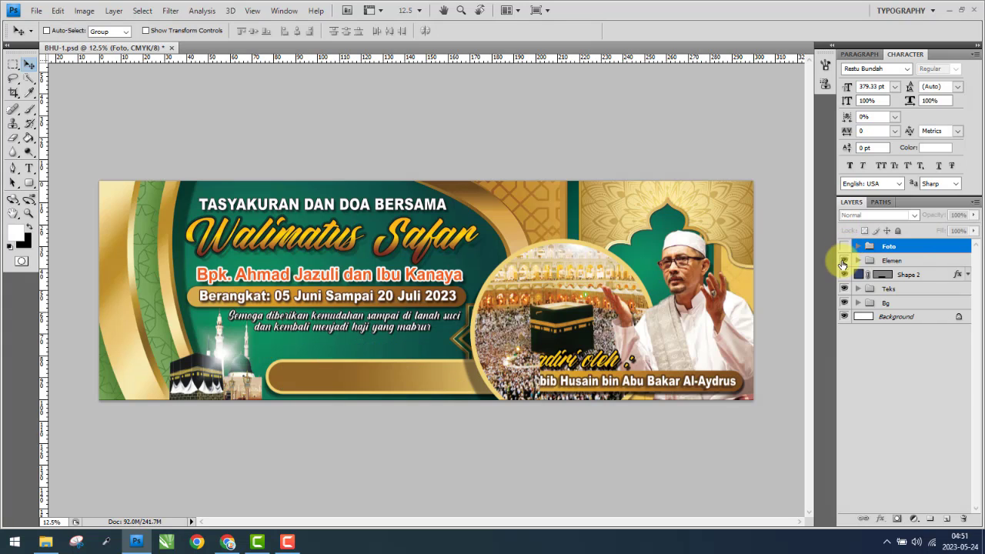
click(844, 261)
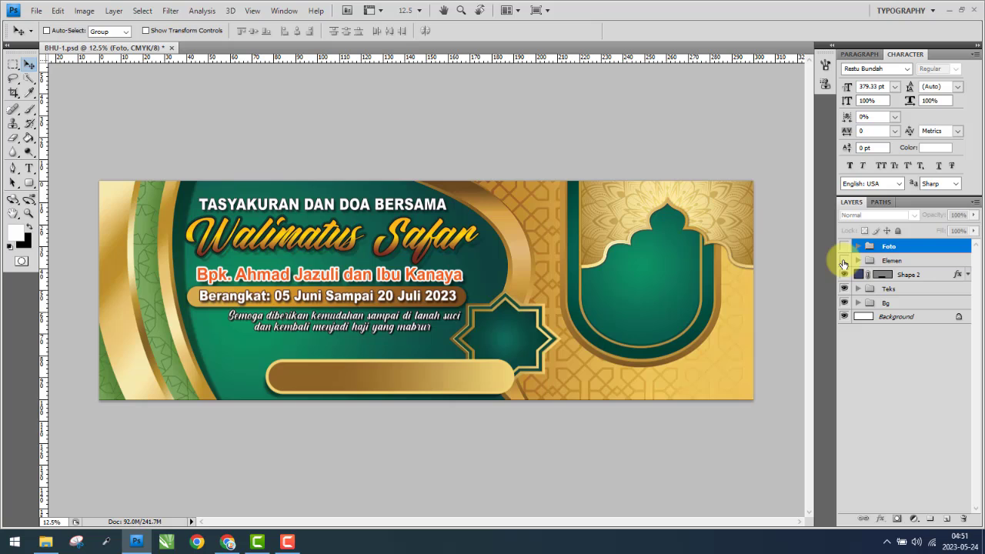
click(844, 274)
click(844, 274)
click(845, 289)
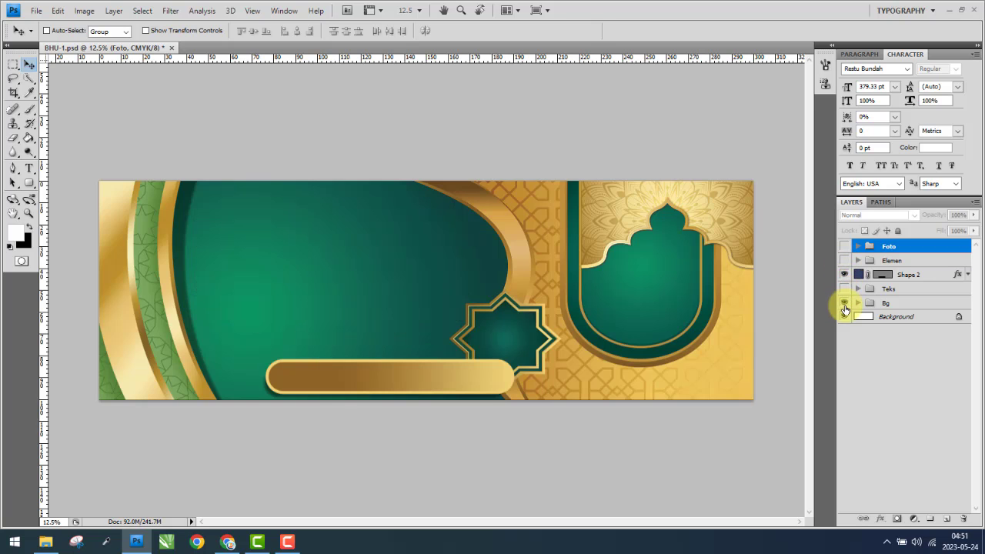
click(844, 305)
click(844, 304)
click(858, 303)
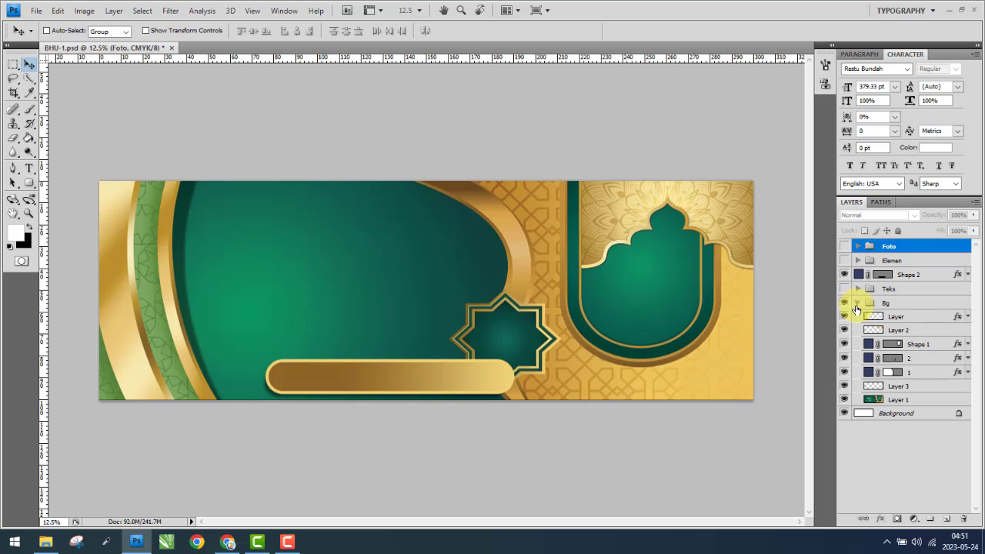
click(857, 303)
click(844, 288)
click(844, 260)
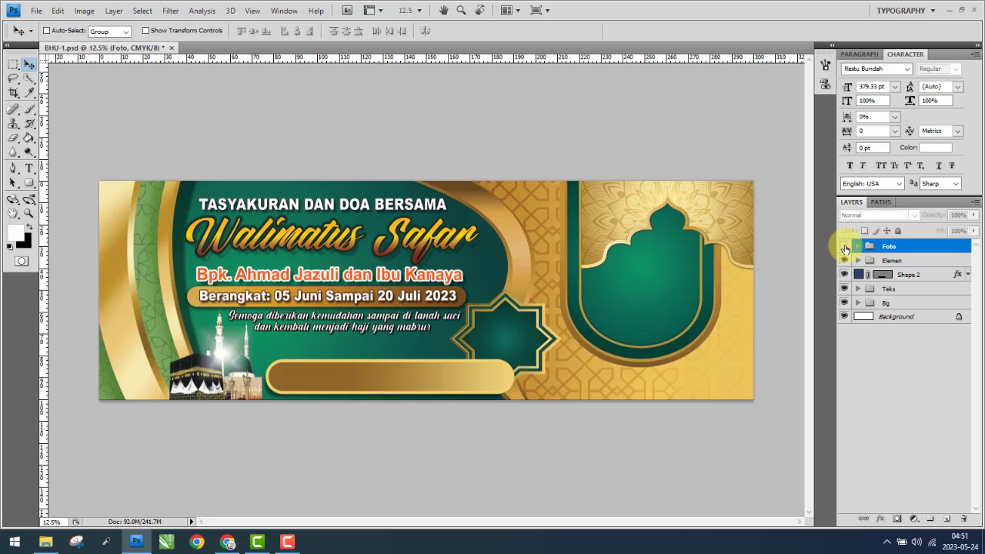
click(845, 246)
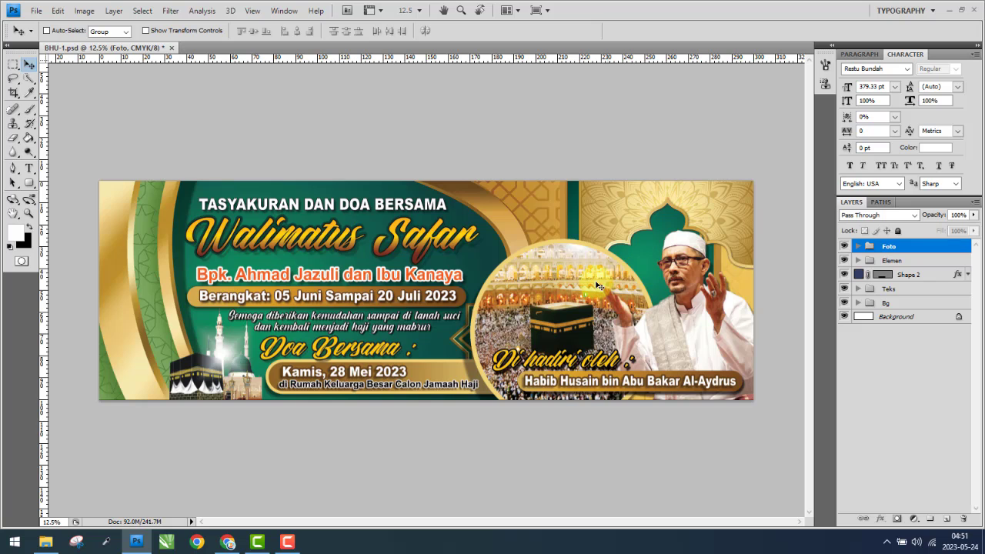
- Create a new folder named BHU-1C inside the BHU-1 folder
click(46, 543)
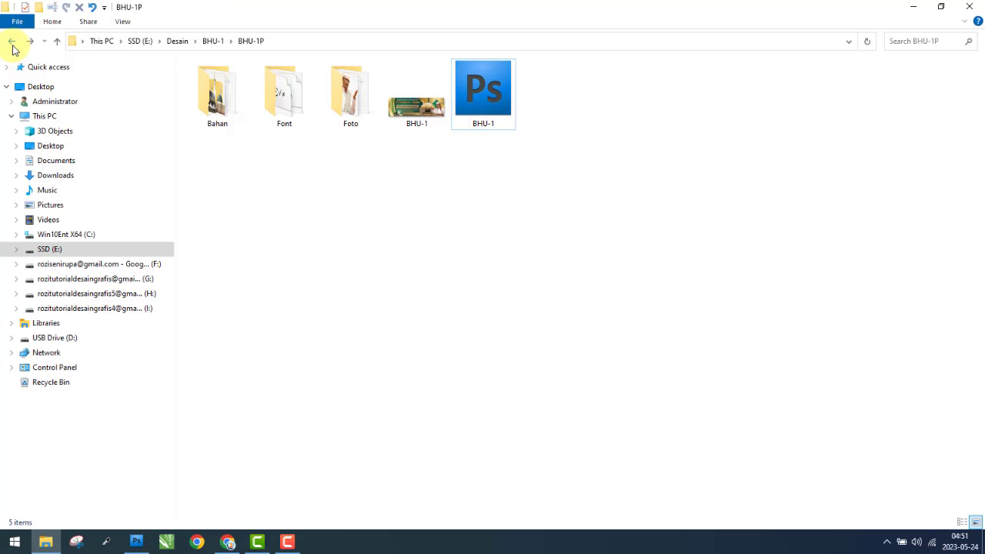
click(12, 43)
click(257, 145)
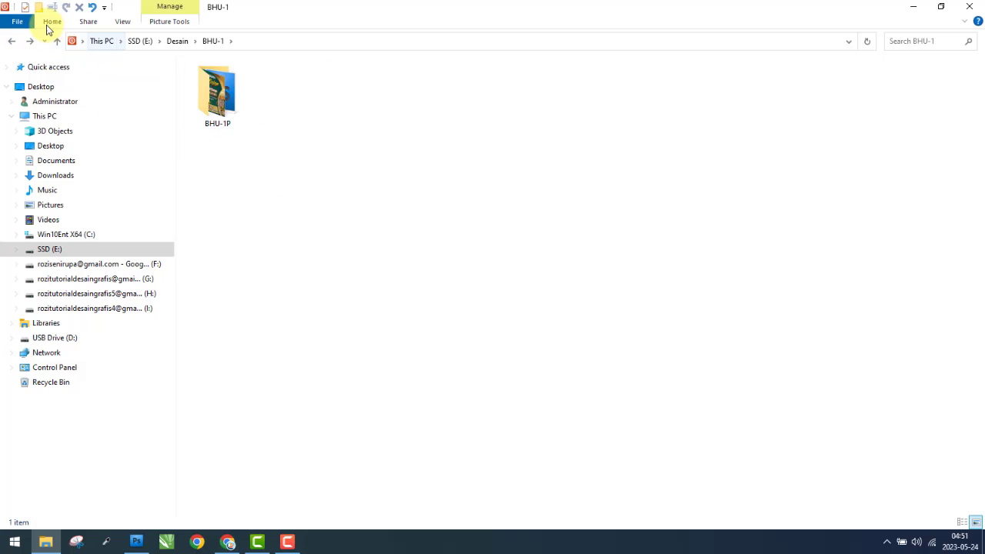
click(40, 8)
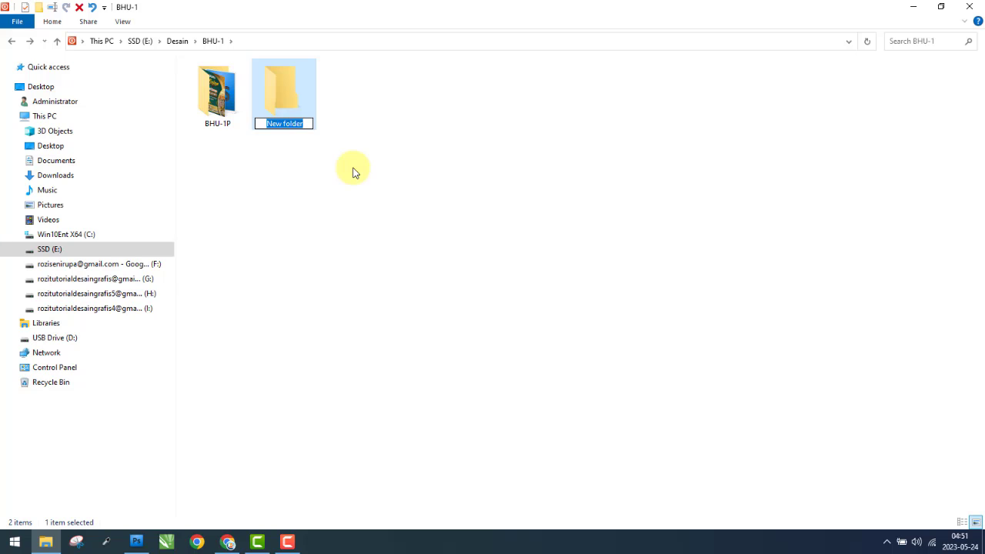
text(BHU-1)
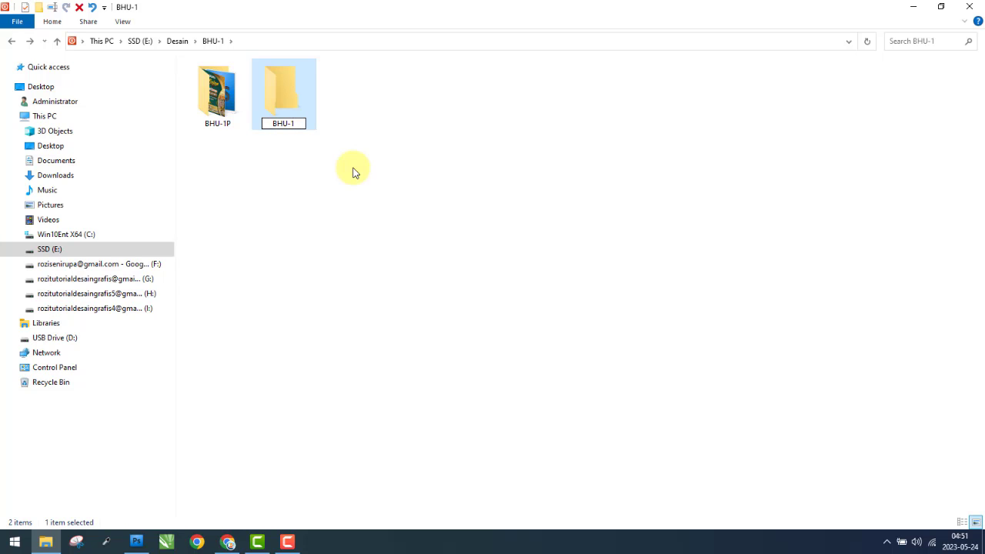
key(Return)
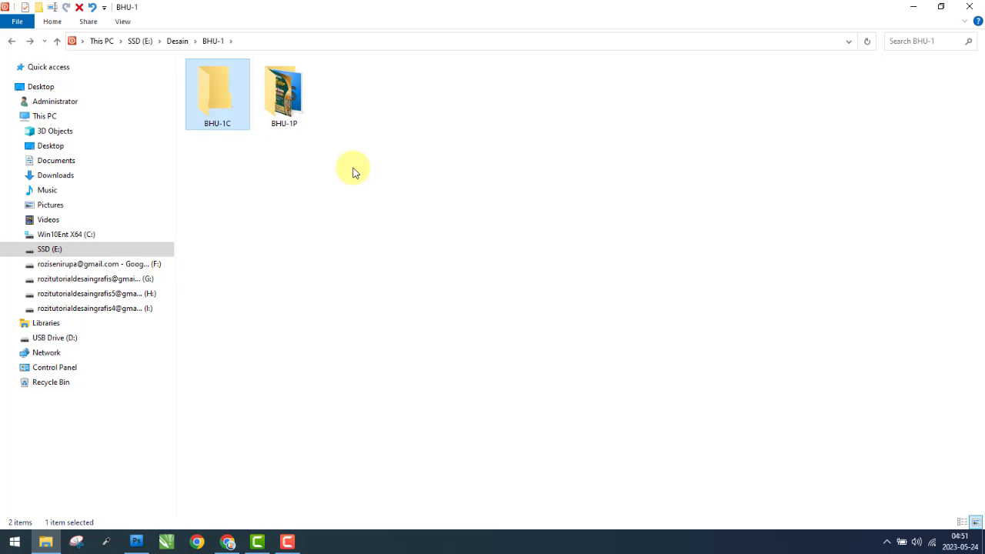
- Copy Bahan, Font, Foto and the BHU-1 image from BHU-1P into BHU-1C
double_click(312, 110)
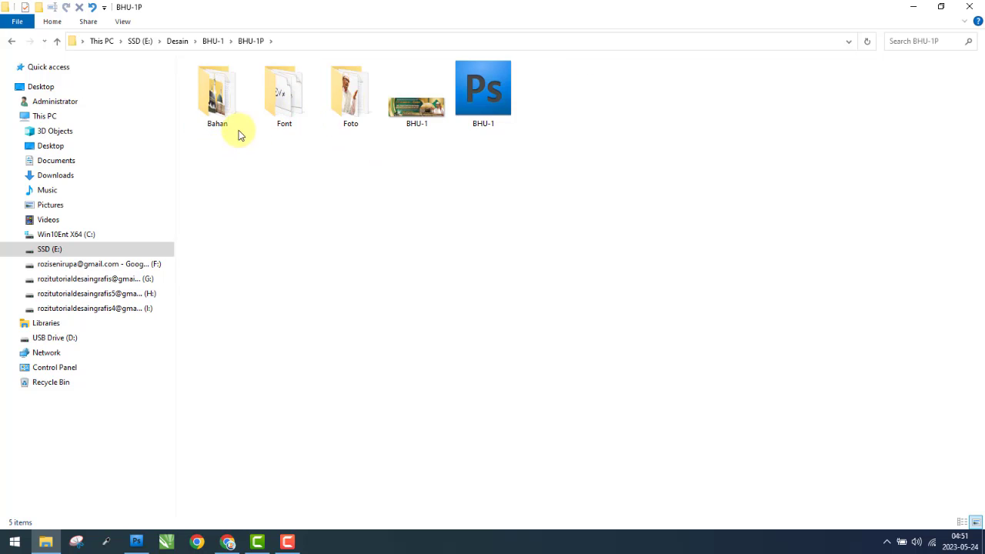
drag(238, 132, 451, 99)
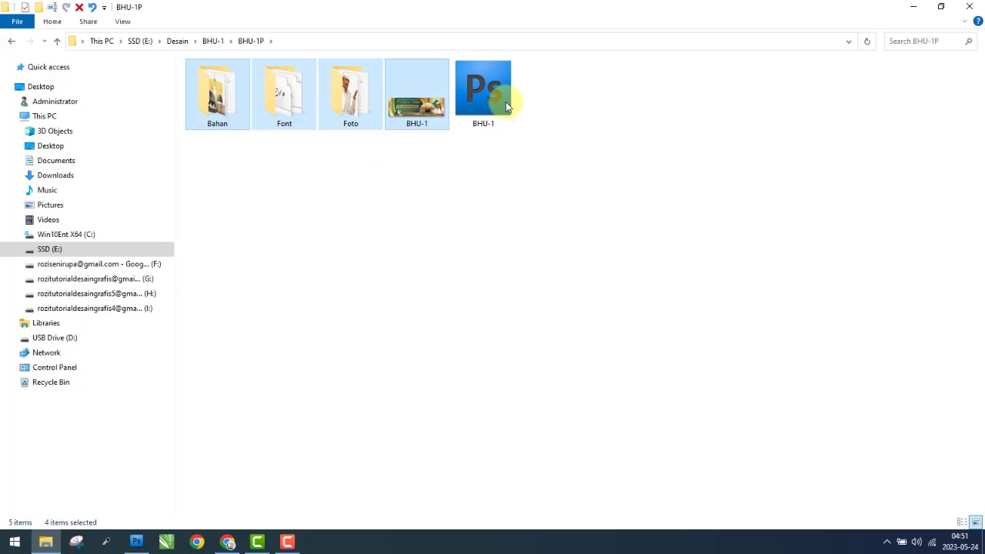
right_click(411, 108)
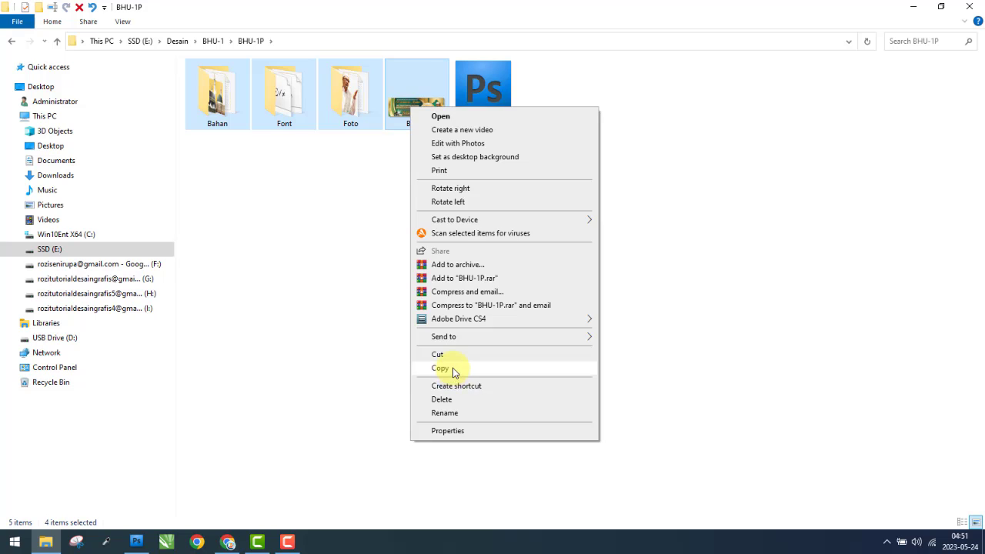
click(450, 368)
click(11, 41)
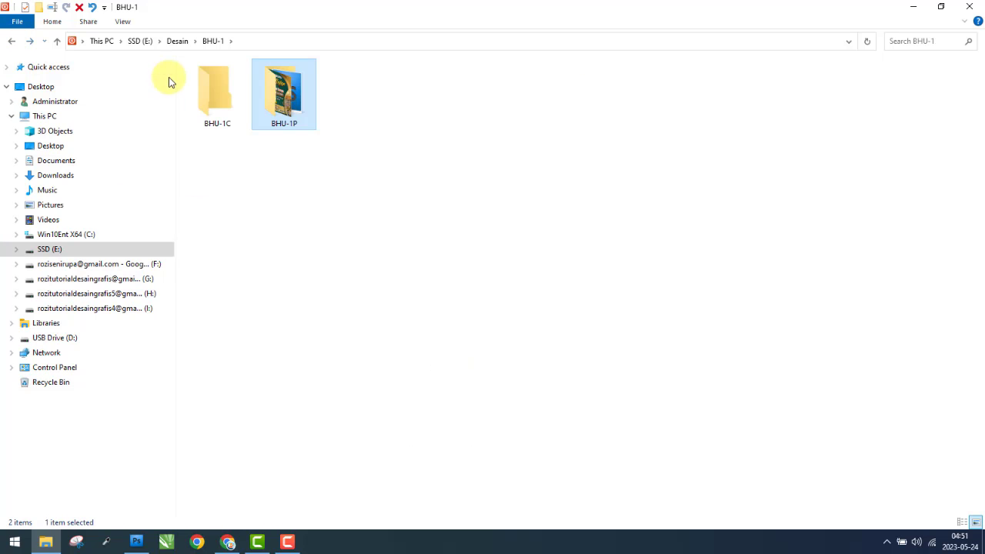
double_click(216, 93)
right_click(430, 232)
click(465, 317)
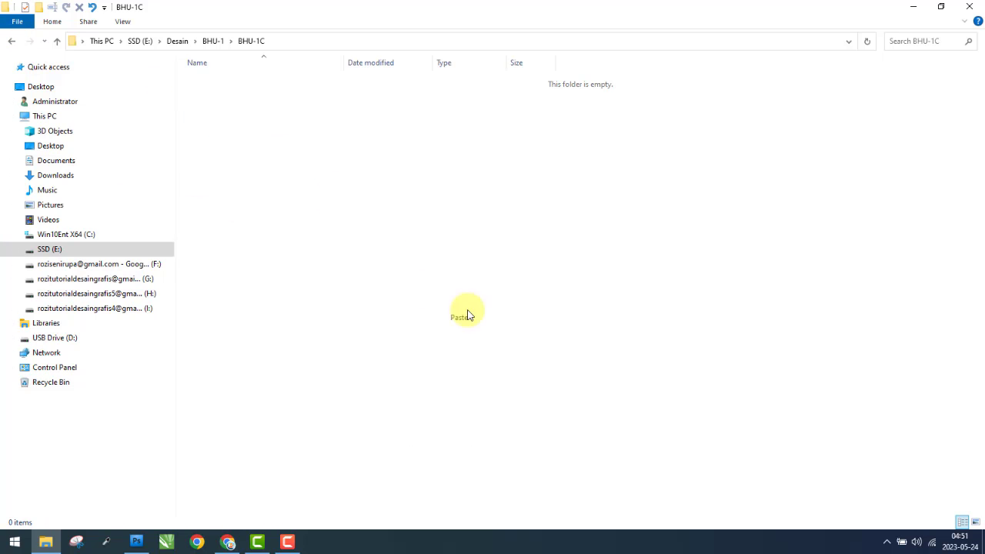
- Switch BHU-1C to Large icons view and deselect the pasted items
click(123, 22)
click(204, 40)
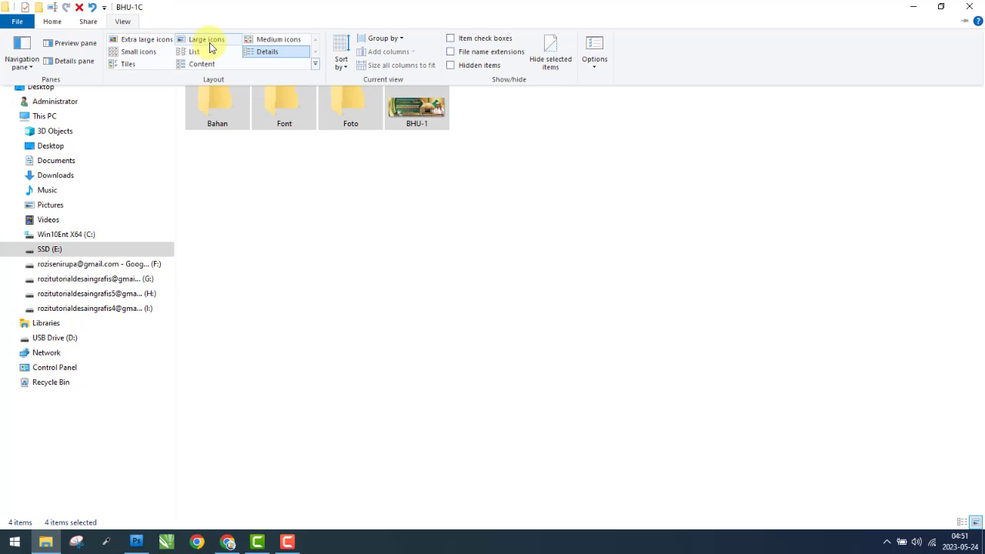
click(384, 235)
click(381, 254)
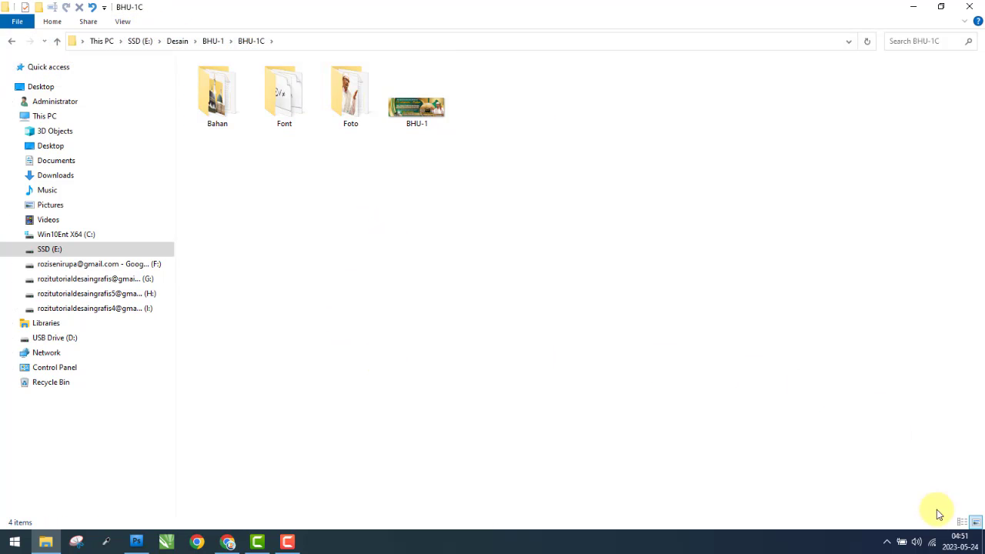
- Disconnect from the current Wi-Fi network
click(932, 542)
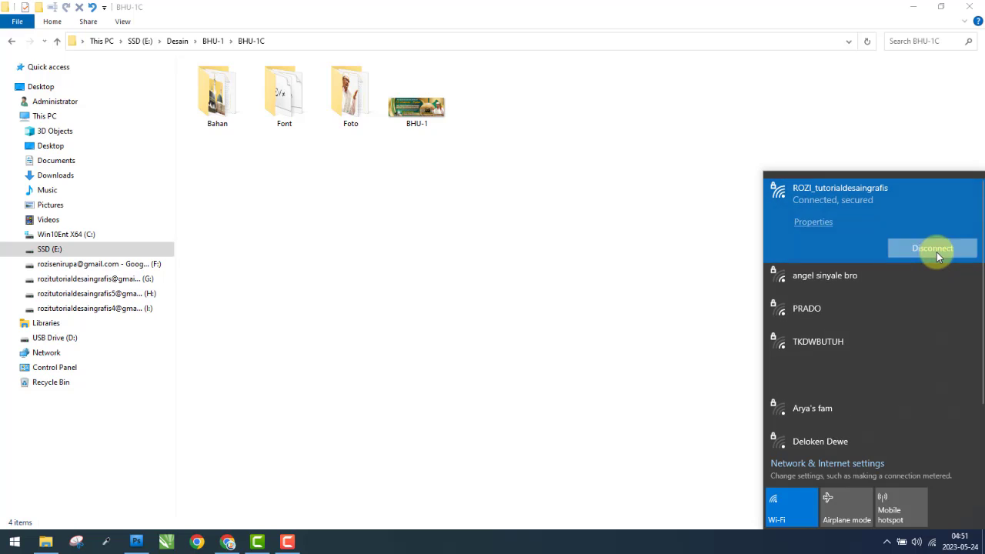
click(934, 252)
click(299, 490)
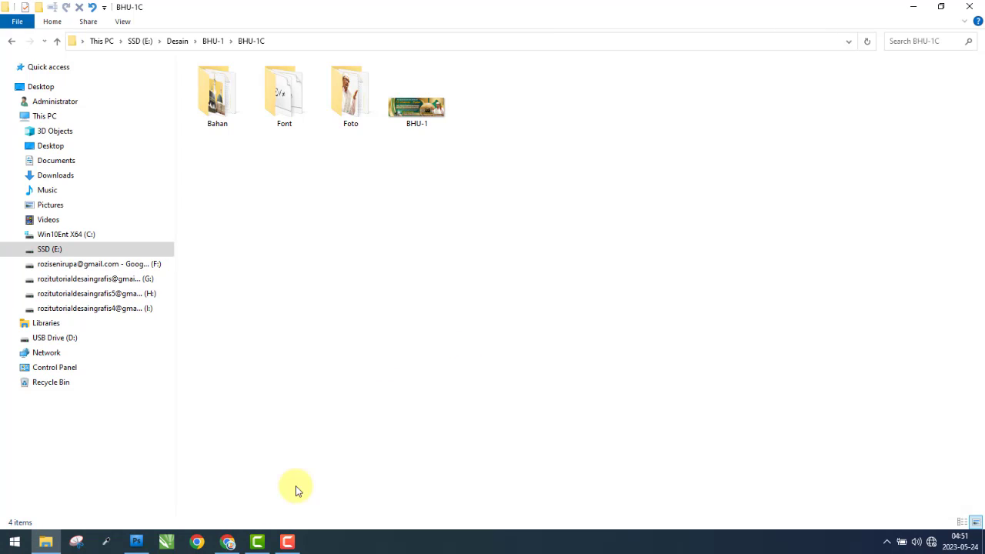
- Launch CorelDRAW X7, dismiss the first new-document dialog, and reopen it via File > New
click(167, 543)
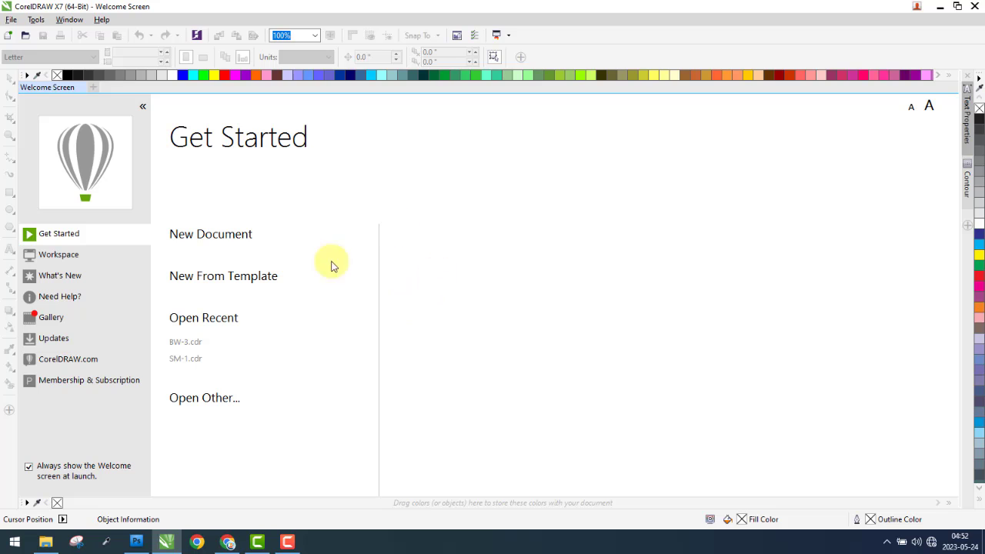
click(231, 239)
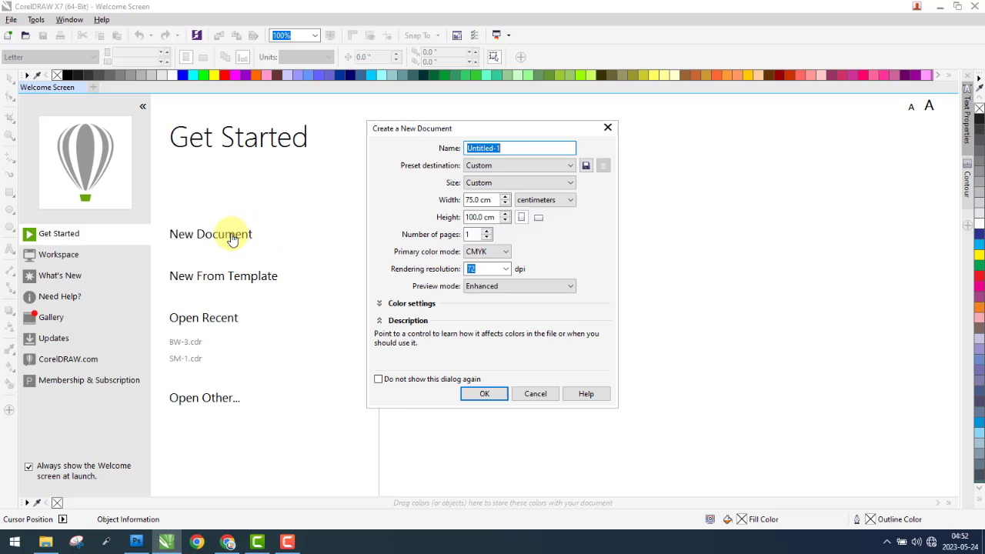
click(610, 129)
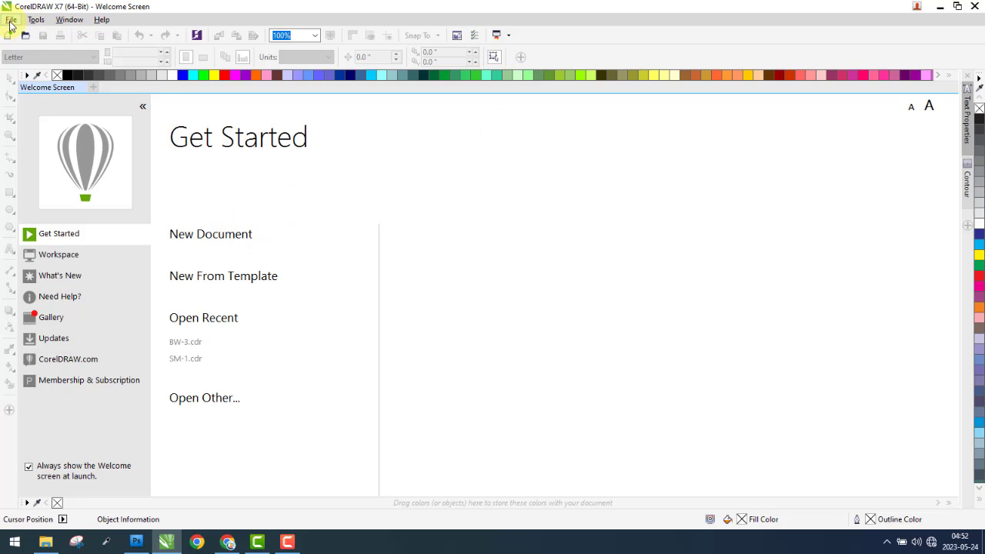
click(11, 19)
click(16, 32)
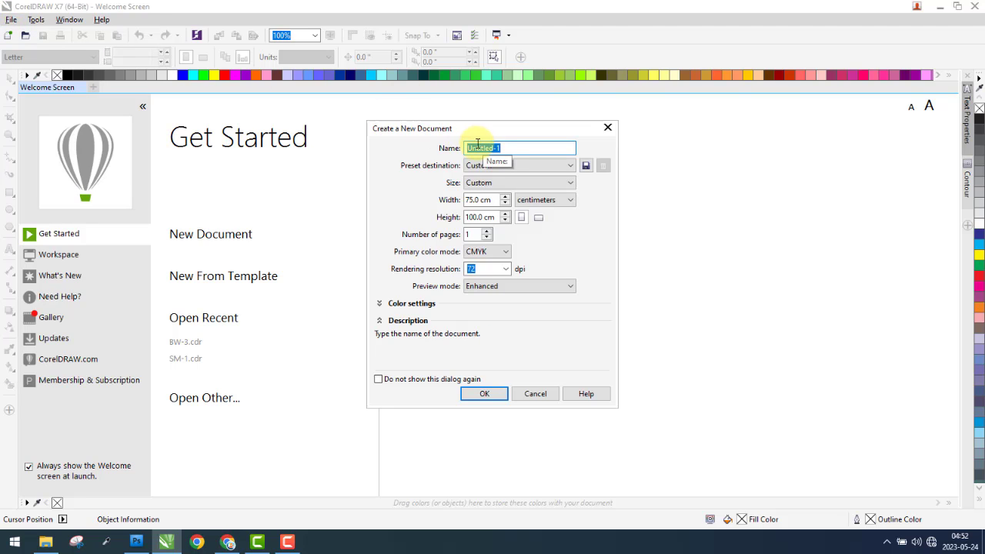
- Create document BHU-1 at 300 × 100 cm in centimetres with CMYK colour mode
text(BHU-1)
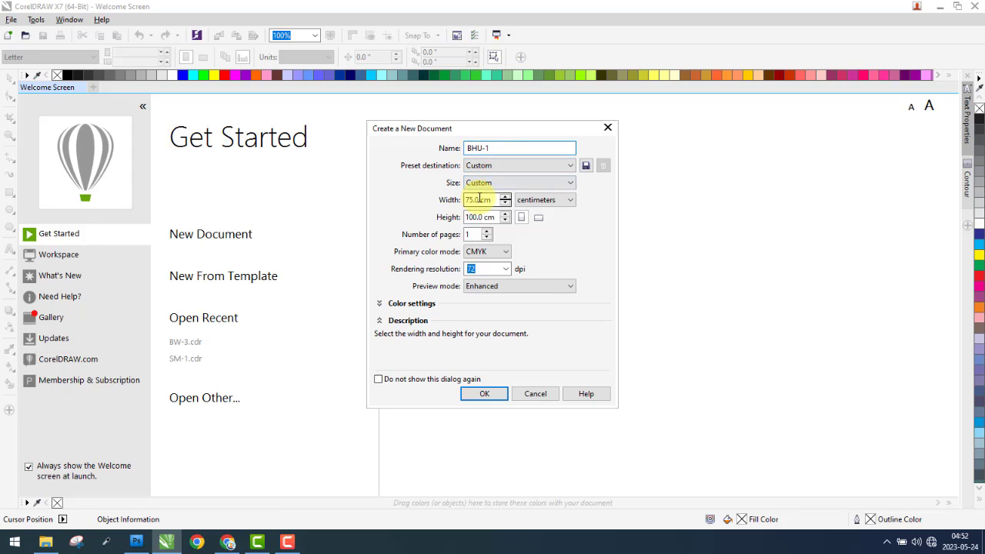
drag(478, 199, 447, 200)
text(3)
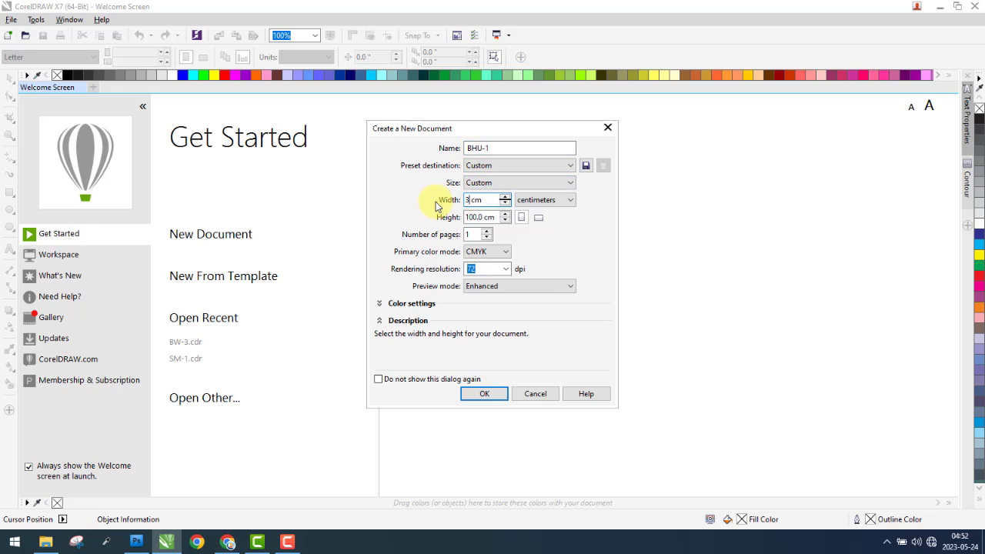
text(00)
click(565, 198)
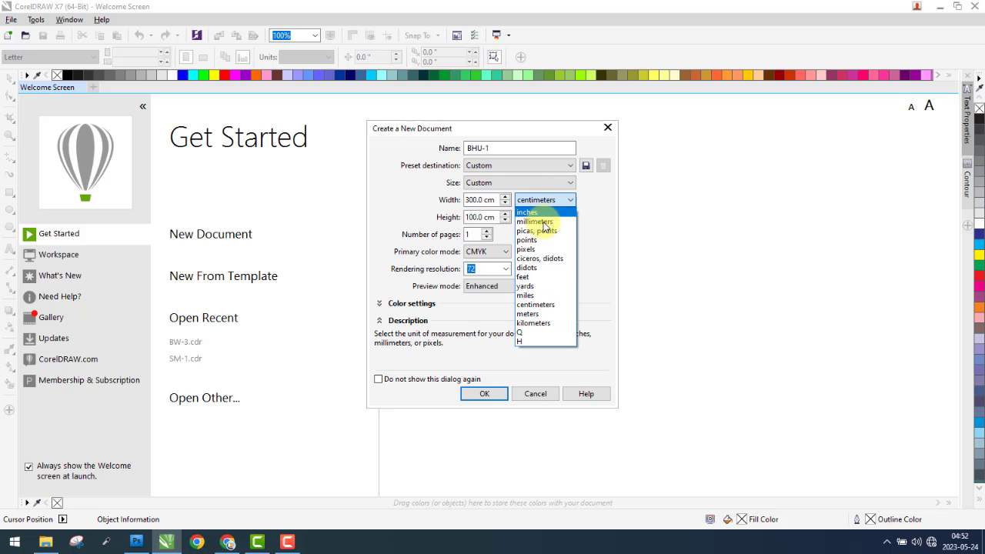
click(536, 304)
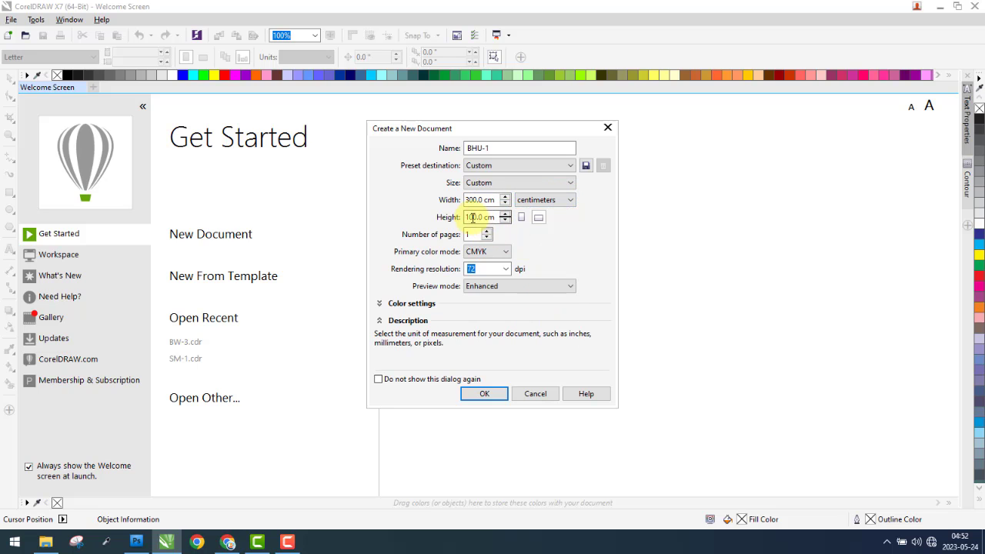
click(473, 218)
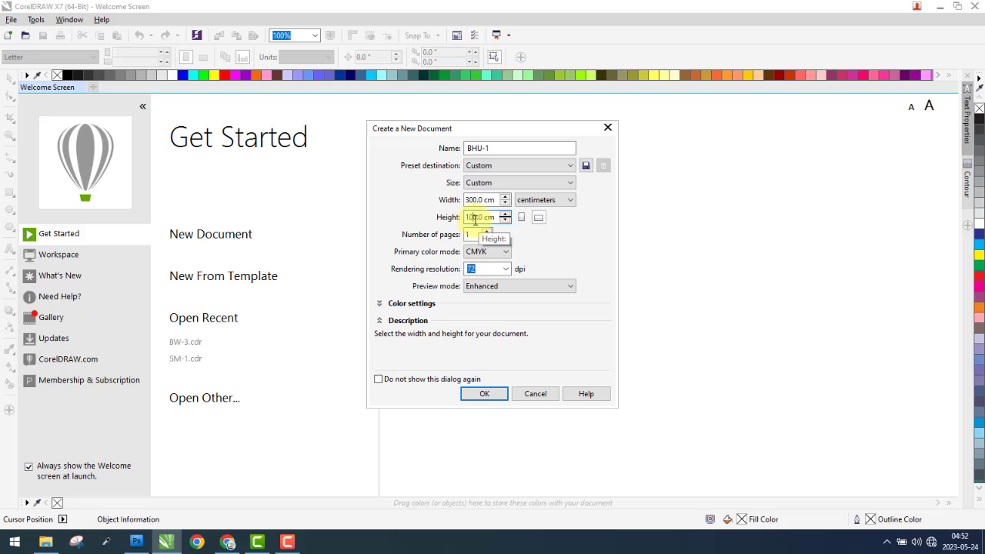
click(486, 252)
click(481, 263)
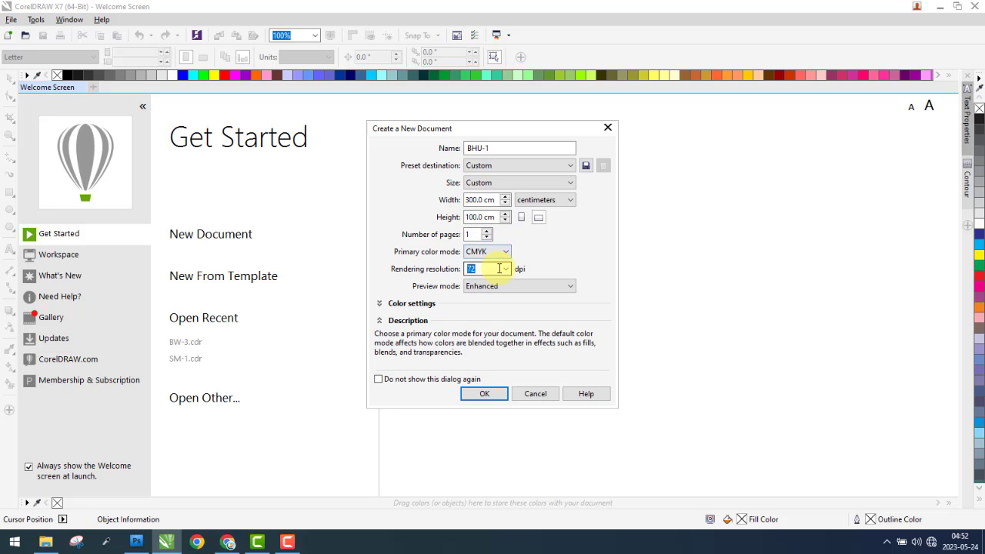
click(478, 394)
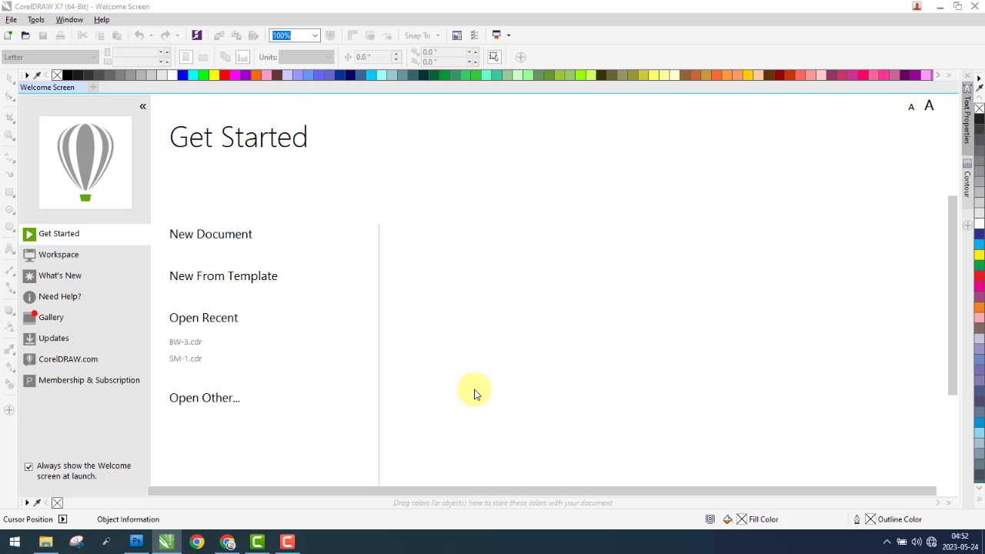
- Drag the BHU-1 image from the BHU-1C folder onto the CorelDRAW page
click(47, 541)
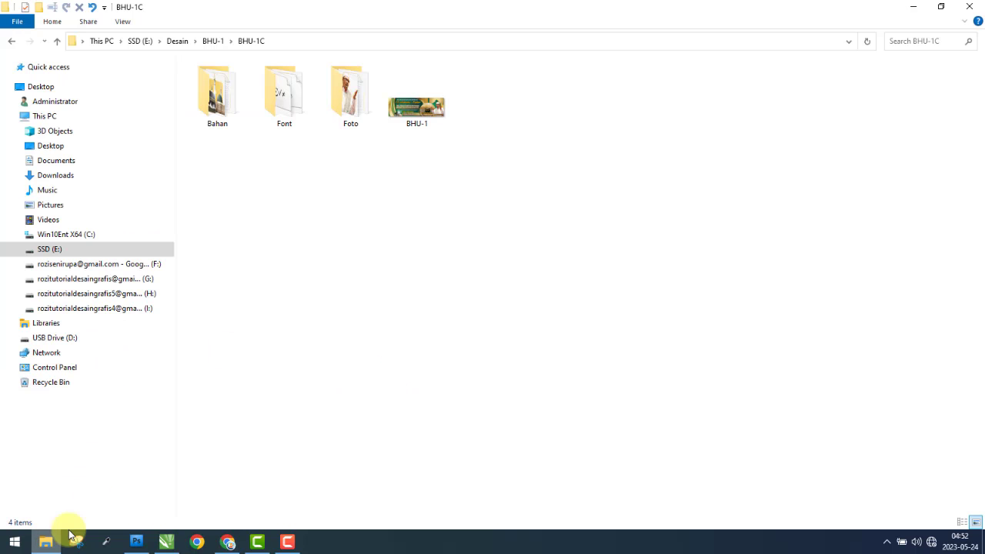
click(431, 127)
drag(428, 124, 531, 385)
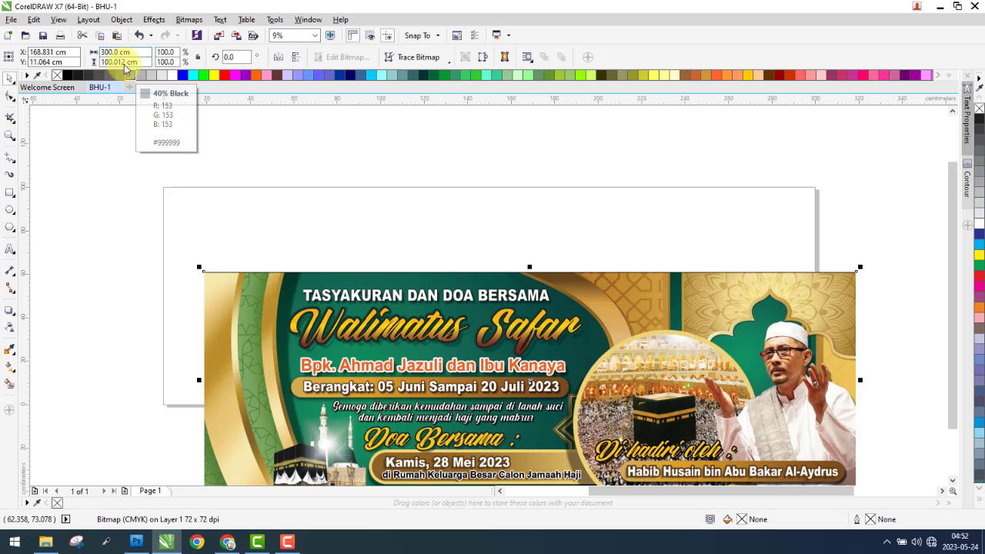
- Set the banner height to 100 cm, centre it on the page with P, and deselect
click(118, 62)
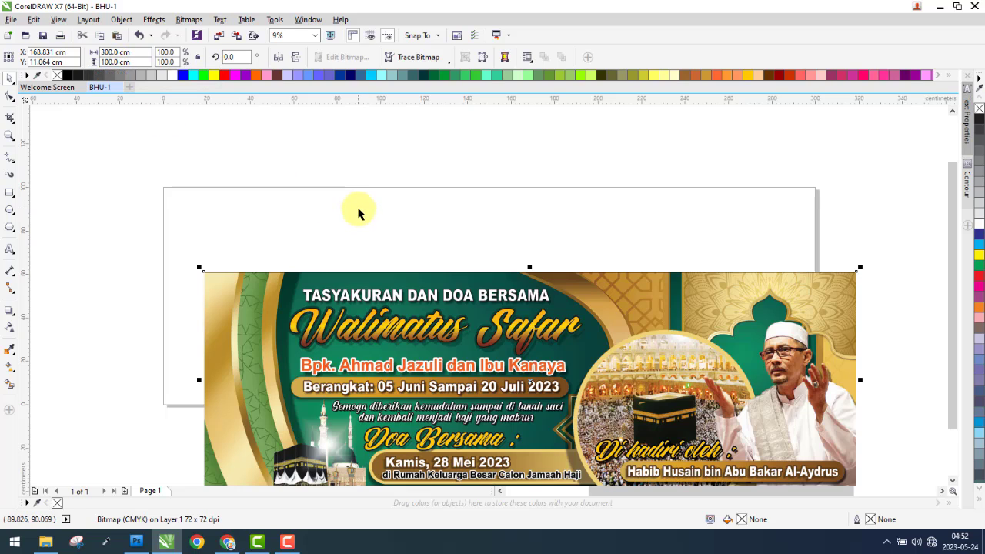
key(p)
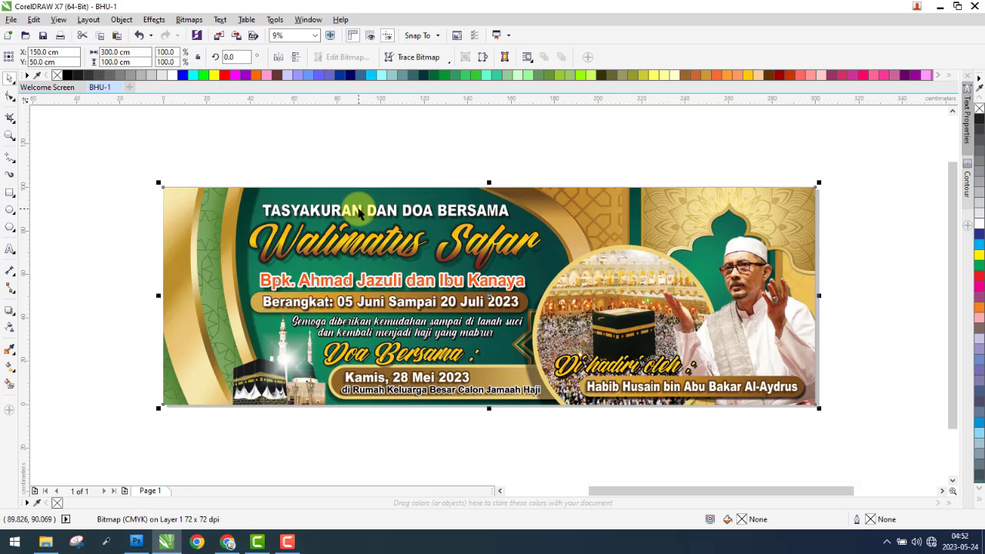
click(445, 160)
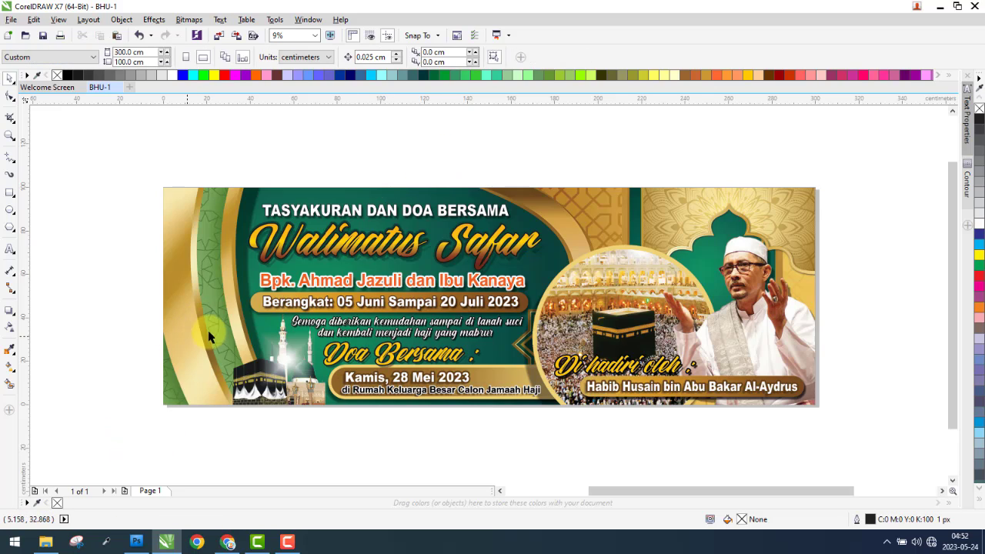
- Insert a blank page before the banner, rename the banner page CONTOH, and return to Page 1
click(34, 491)
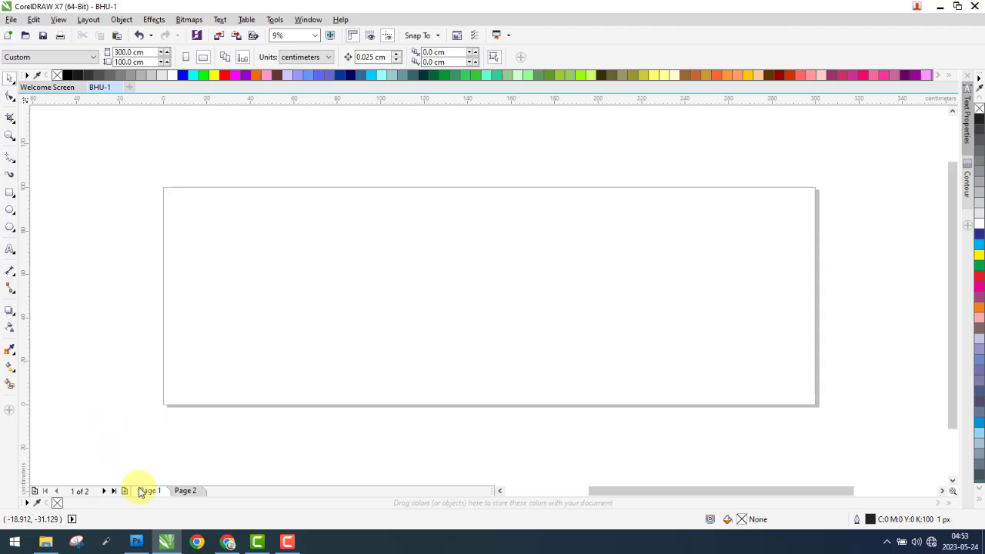
click(185, 491)
right_click(185, 491)
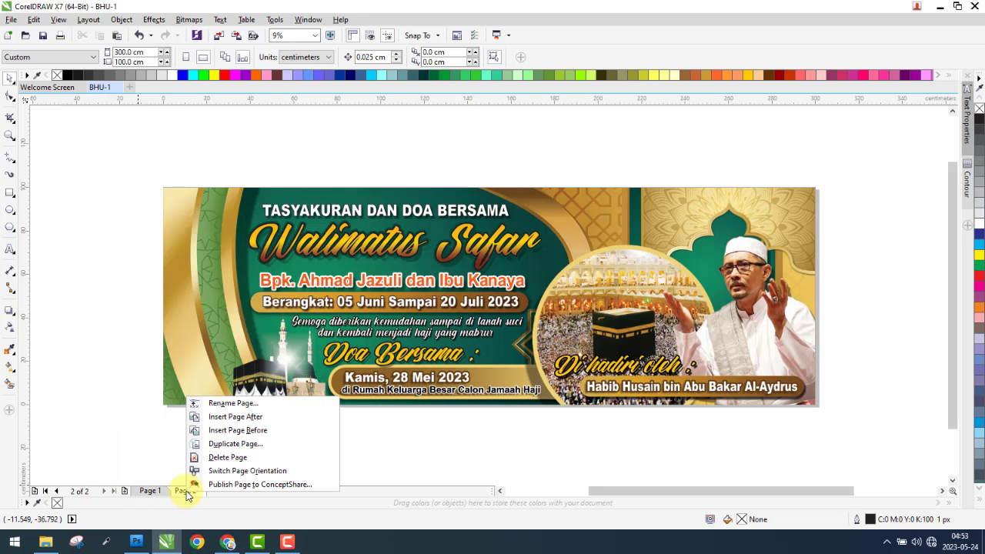
click(233, 403)
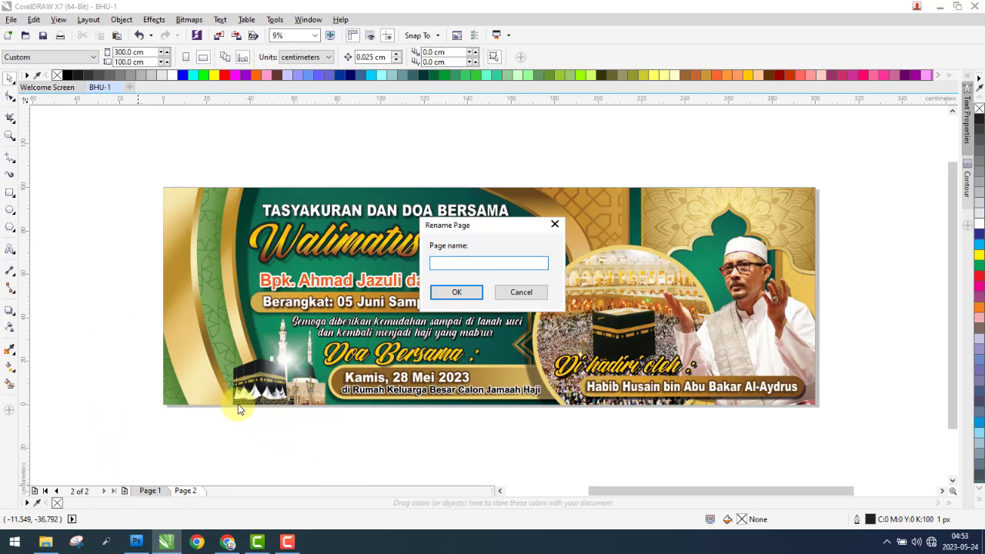
text(CONTOH)
key(Return)
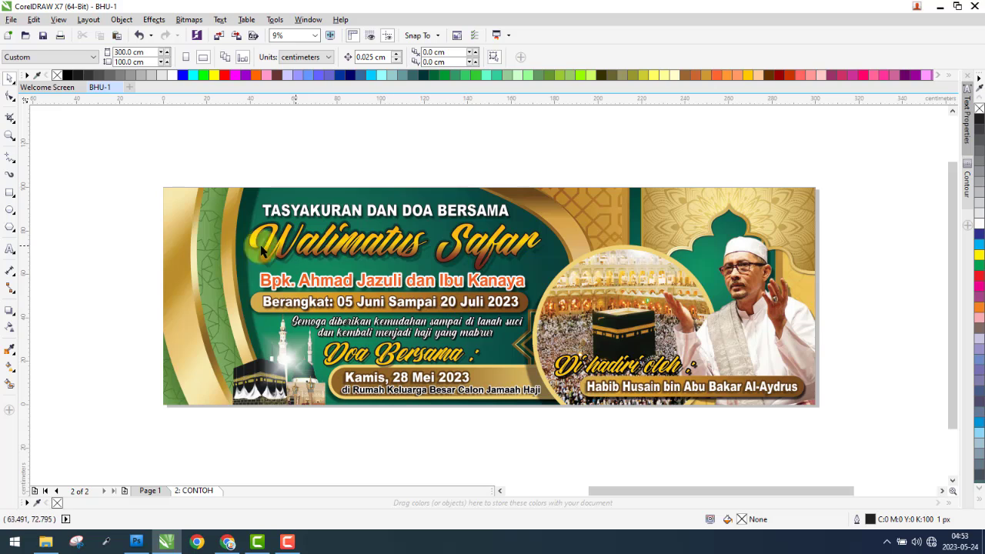
click(150, 491)
click(45, 543)
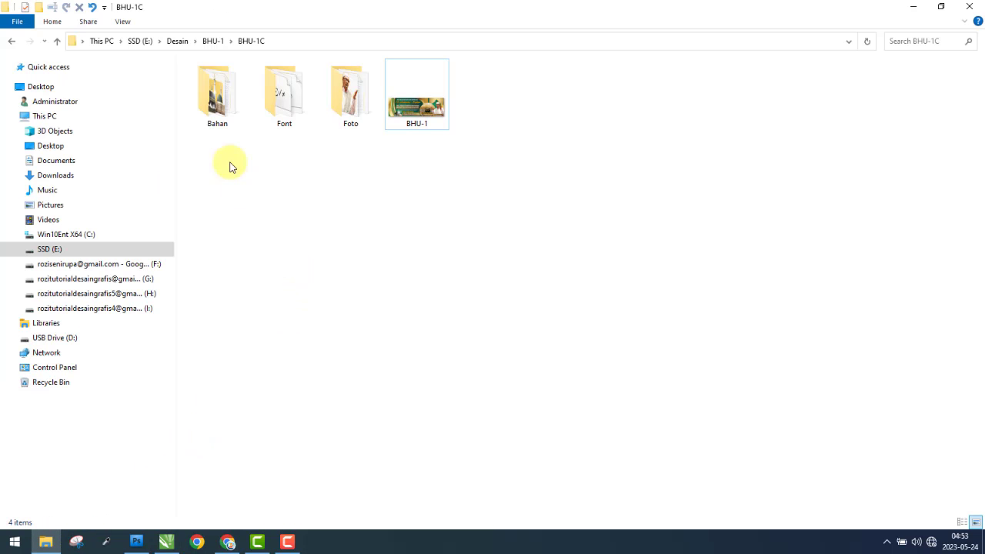
- Open the '1. asli' background image from Bahan and snap the viewer to the left half
click(221, 108)
double_click(223, 107)
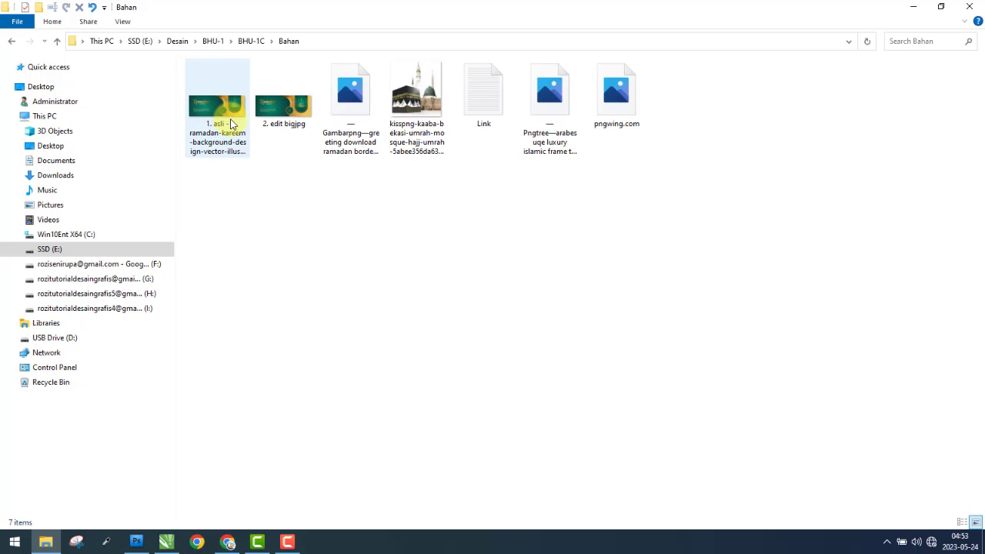
click(216, 110)
double_click(215, 110)
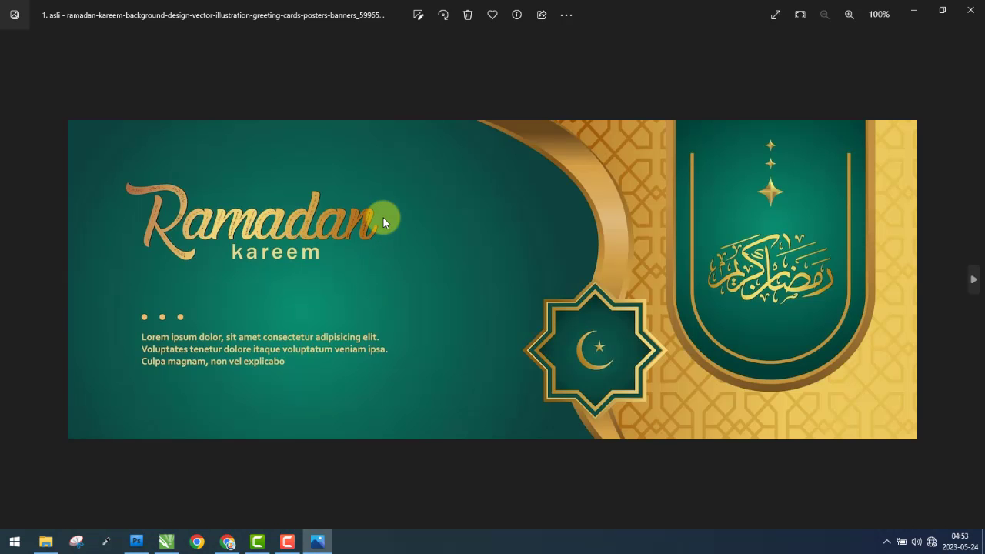
key(super+Left)
- In the Bahan folder, select the original image, then '2. edit bigjpg'
click(616, 250)
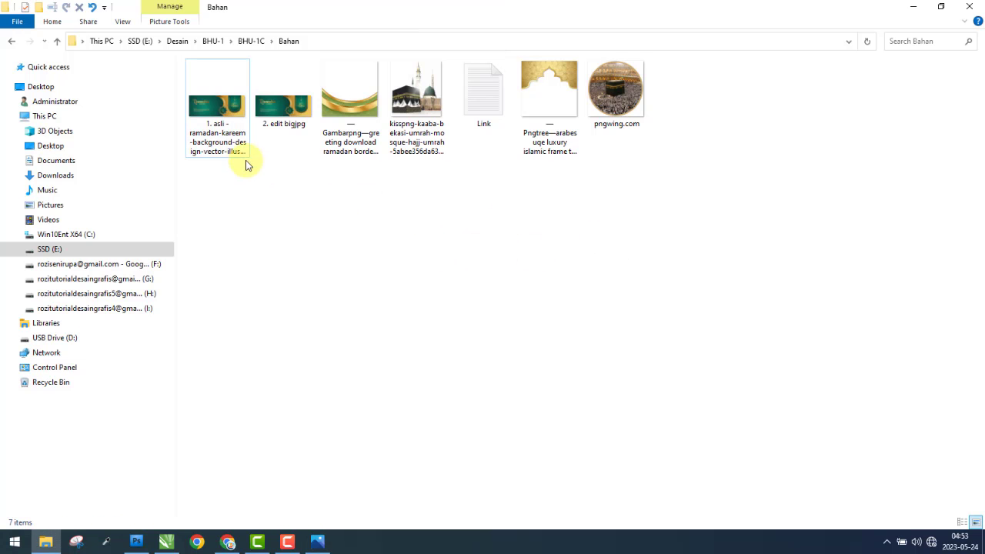
click(230, 137)
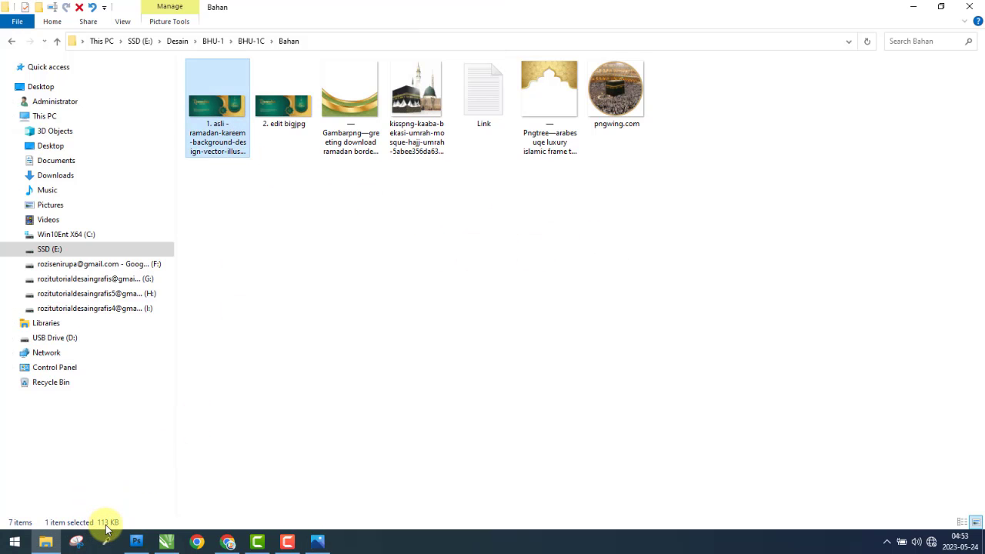
click(294, 108)
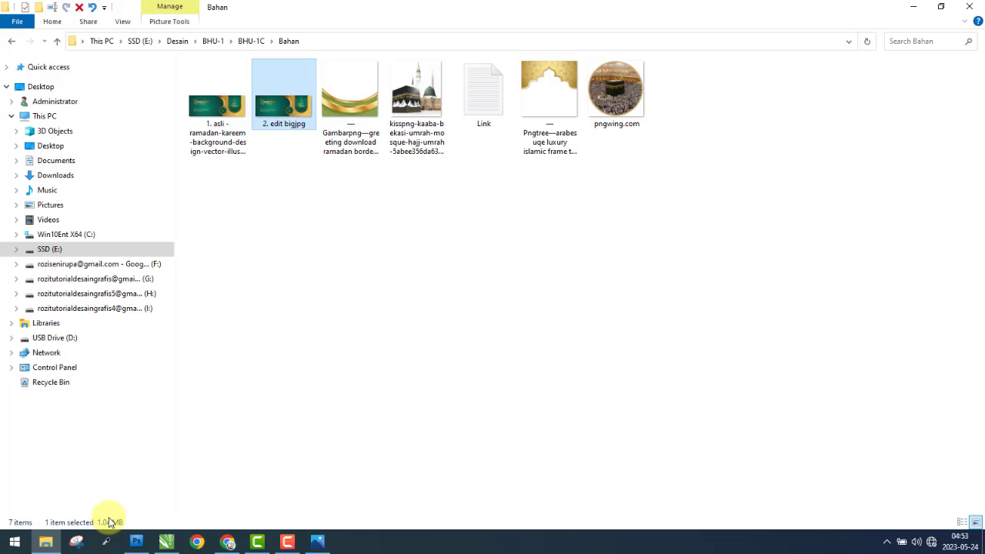
- Open 2. edit bigjpg.jpg and snap it beside the original image for comparison
double_click(289, 115)
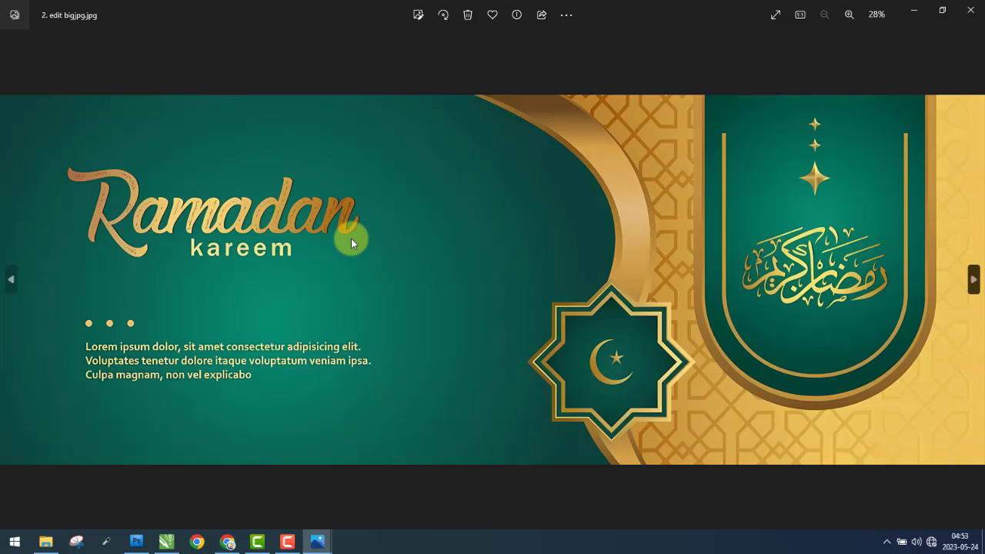
key(super+Right)
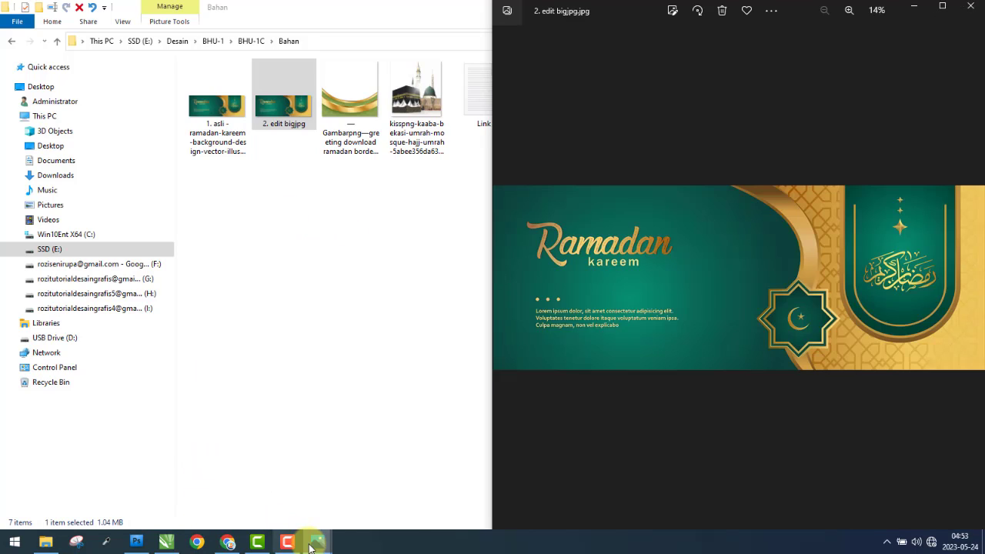
mouse_move(317, 541)
click(282, 480)
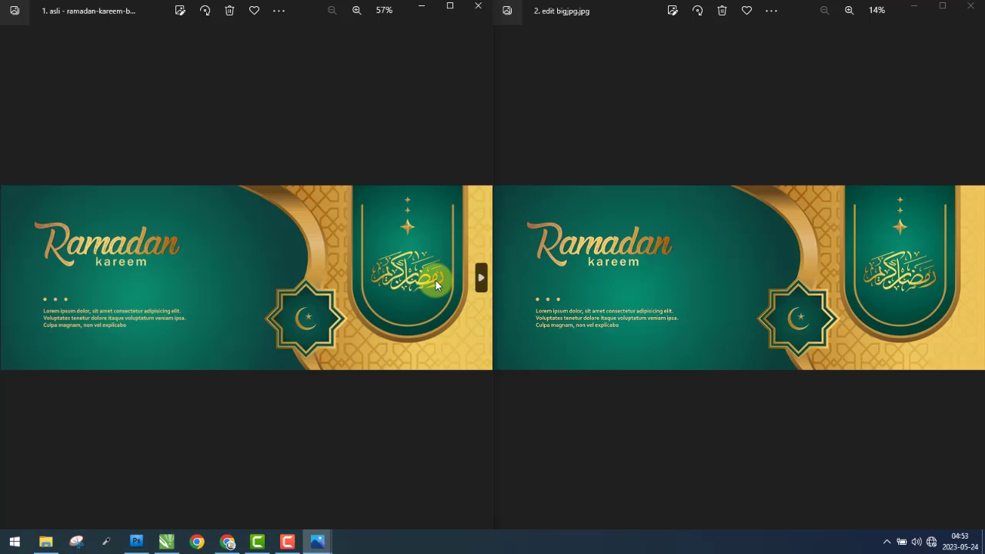
- Zoom both viewers in on the calligraphy and arch to compare, then close both
scroll(368, 212, up, 6)
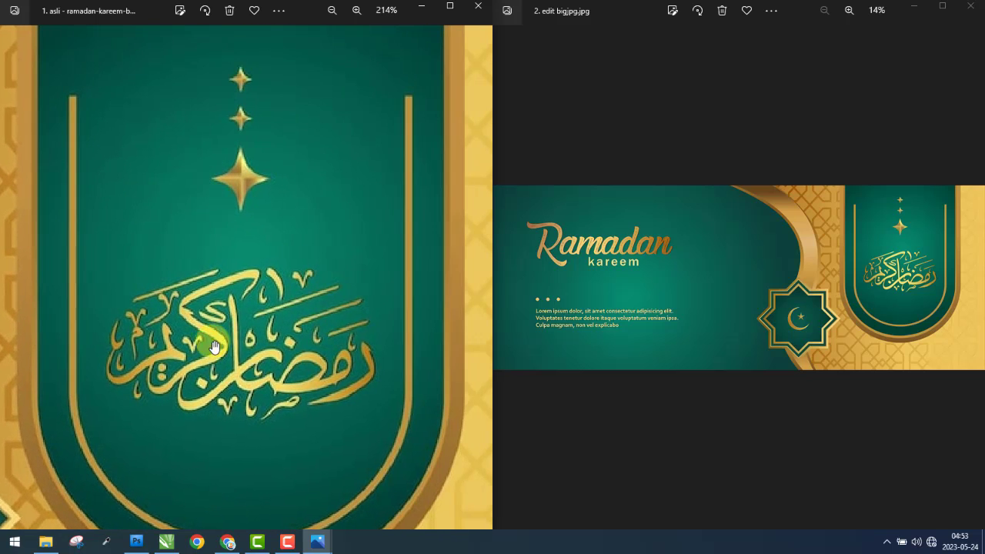
click(628, 275)
scroll(805, 251, up, 2)
scroll(820, 253, up, 3)
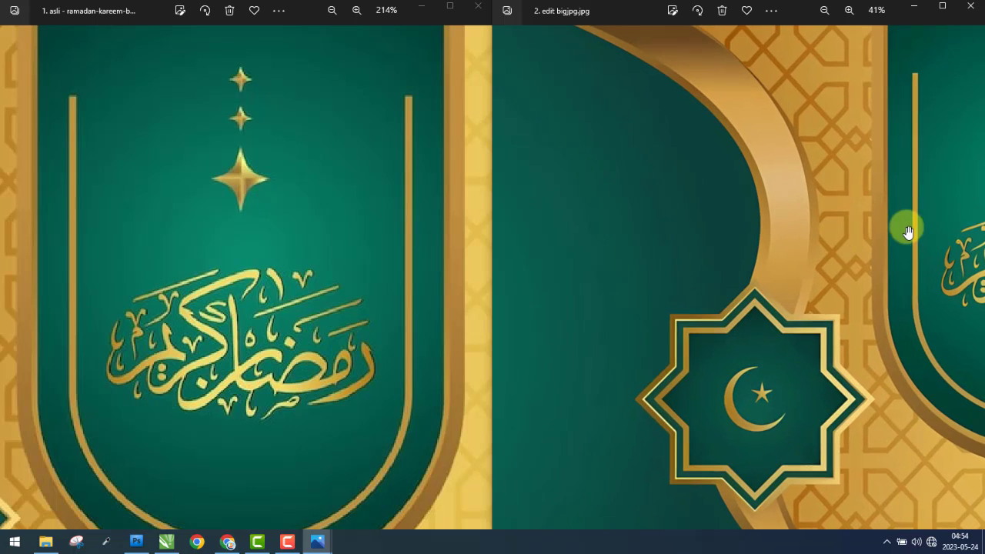
drag(904, 226, 673, 244)
drag(735, 246, 669, 248)
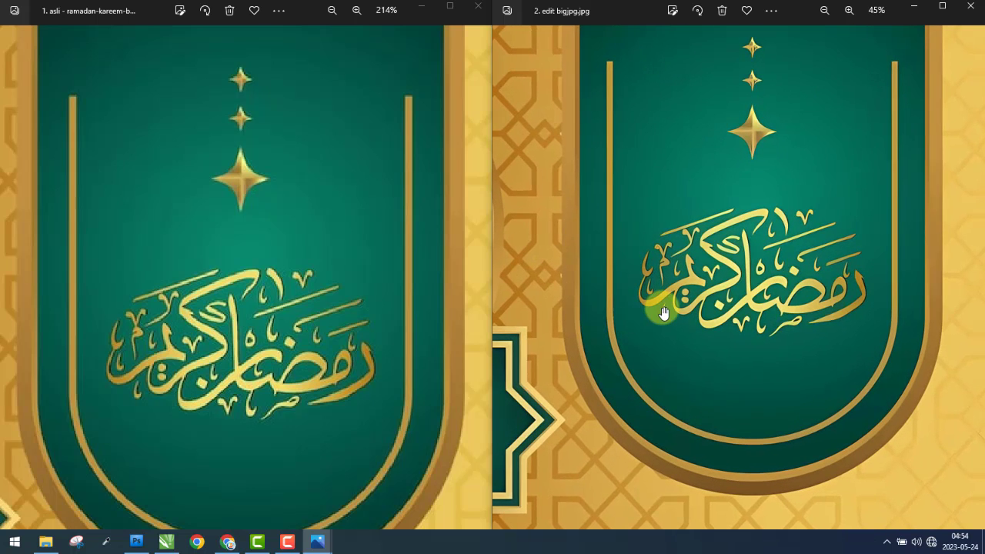
scroll(719, 279, up, 3)
scroll(286, 284, up, 3)
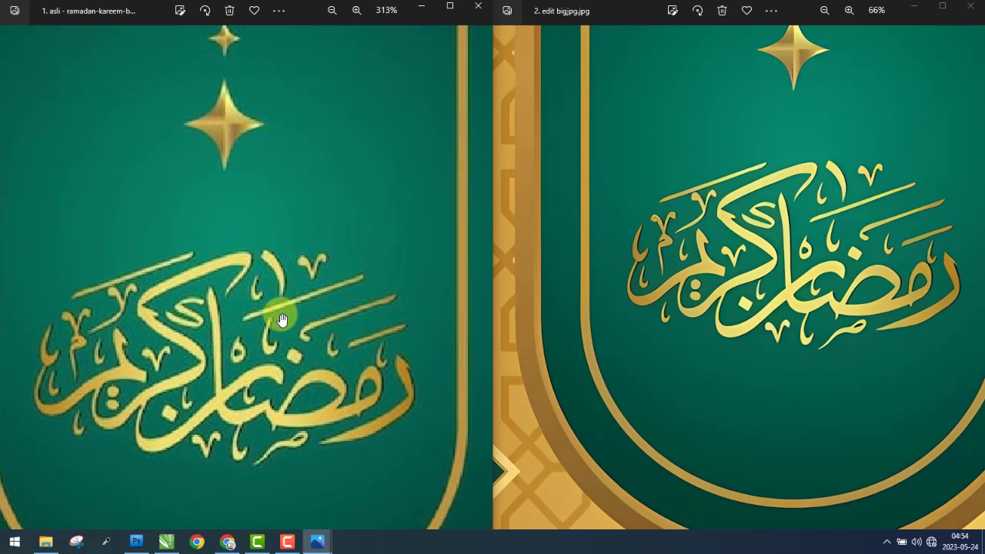
scroll(293, 271, down, 6)
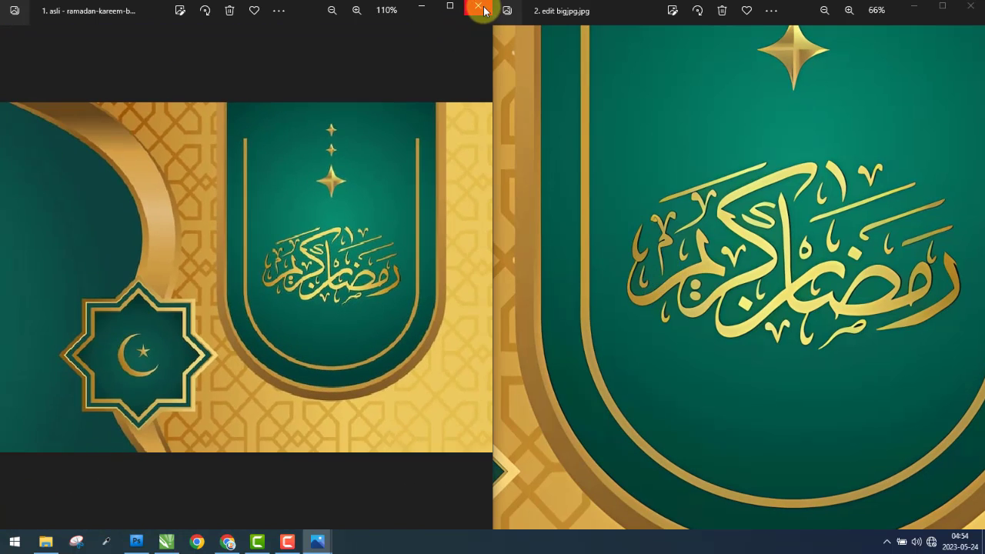
click(485, 11)
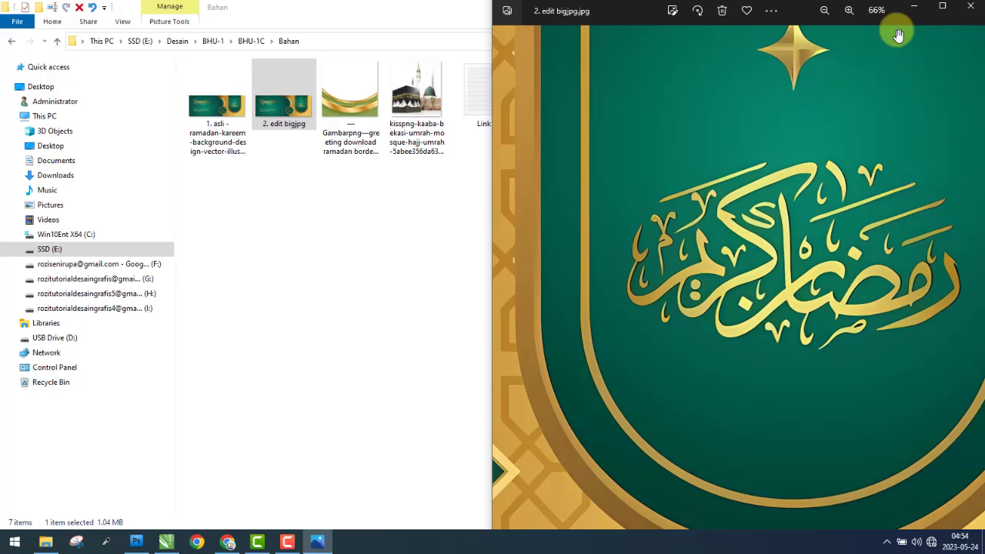
click(970, 7)
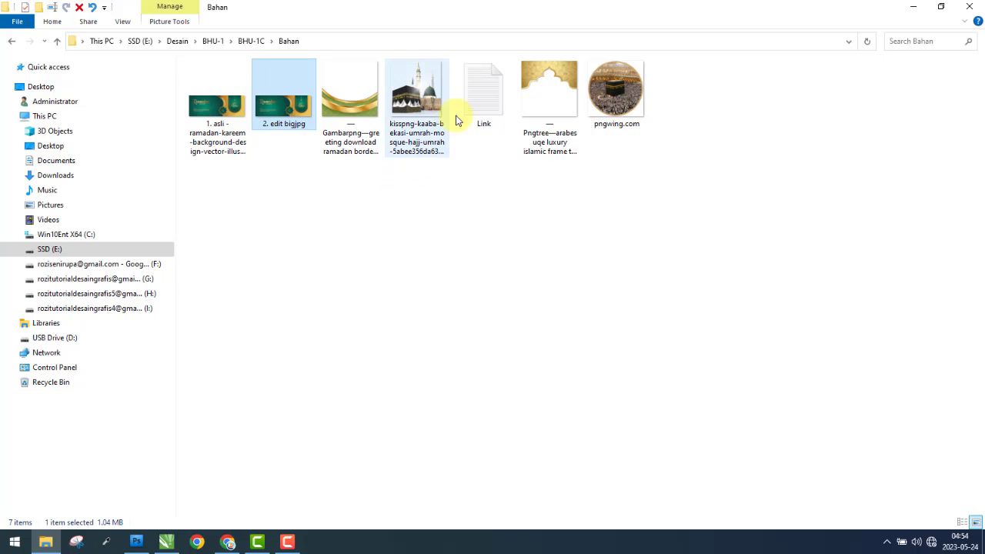
- Open Link.txt in Notepad, select through its six source URLs, then close it
double_click(480, 95)
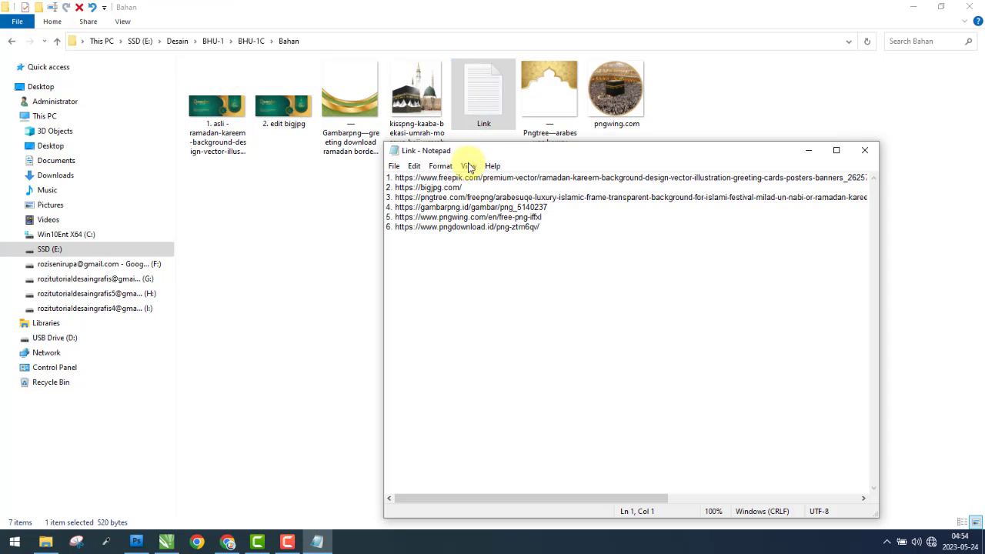
click(449, 179)
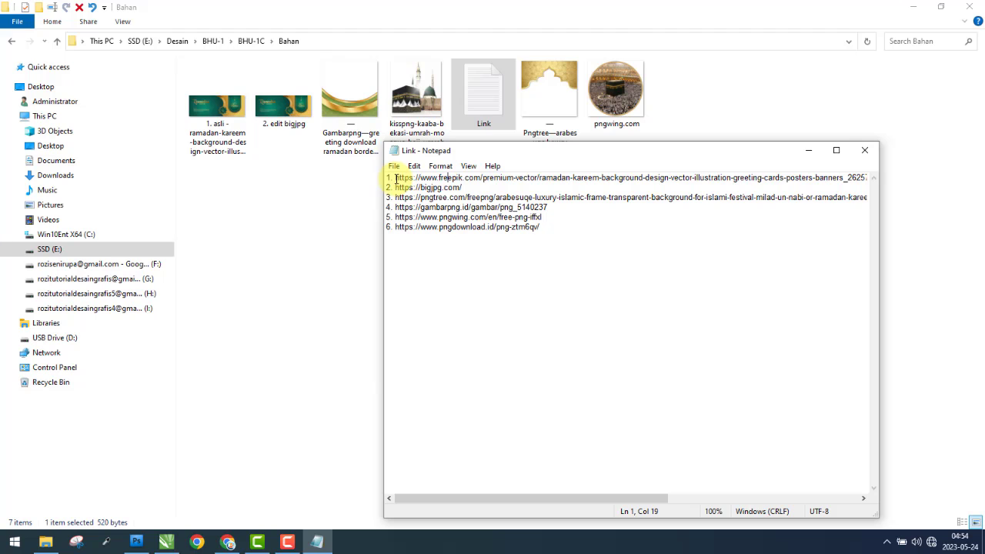
drag(396, 178, 872, 187)
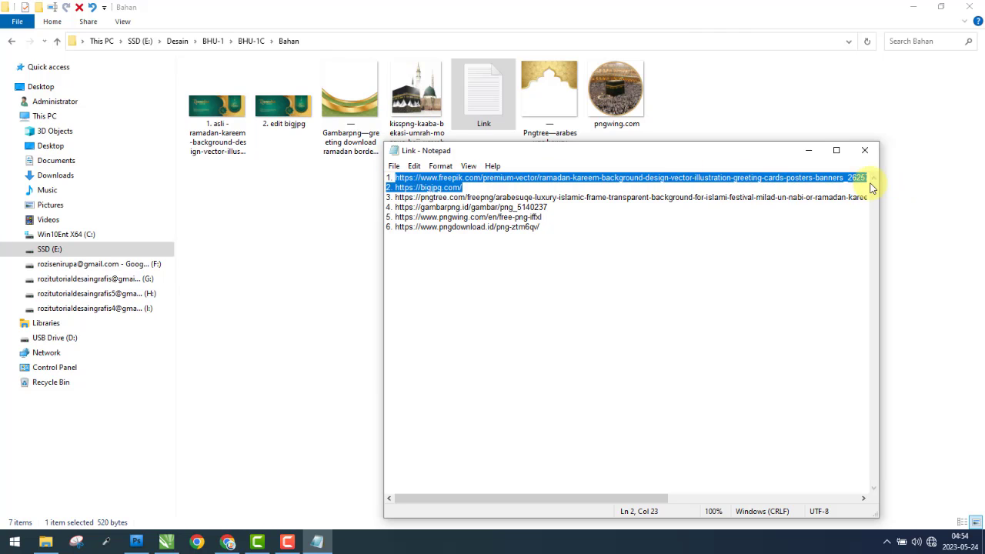
drag(542, 227, 395, 187)
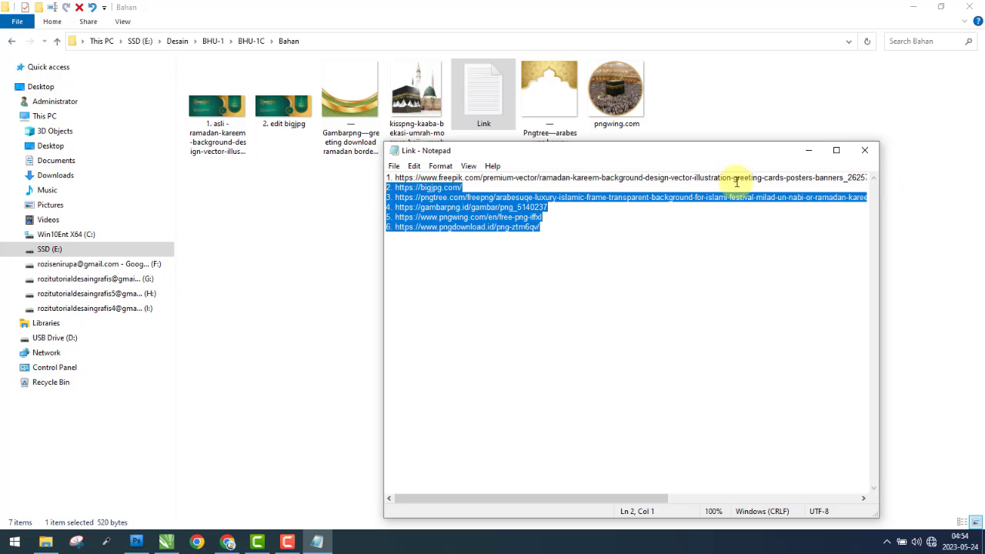
click(864, 150)
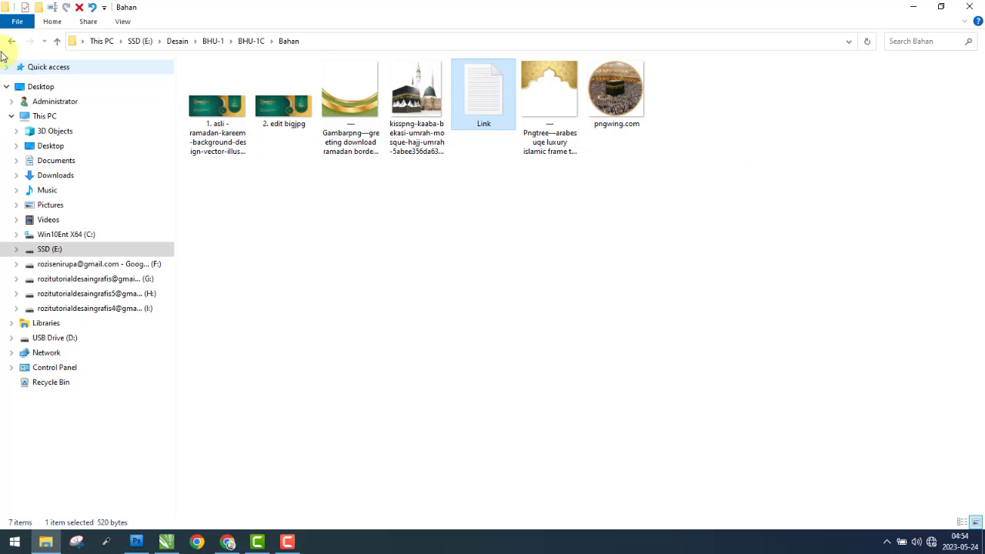
- Reopen 2. edit bigjpg from the Bahan folder, view it maximized, then close Photos
click(12, 42)
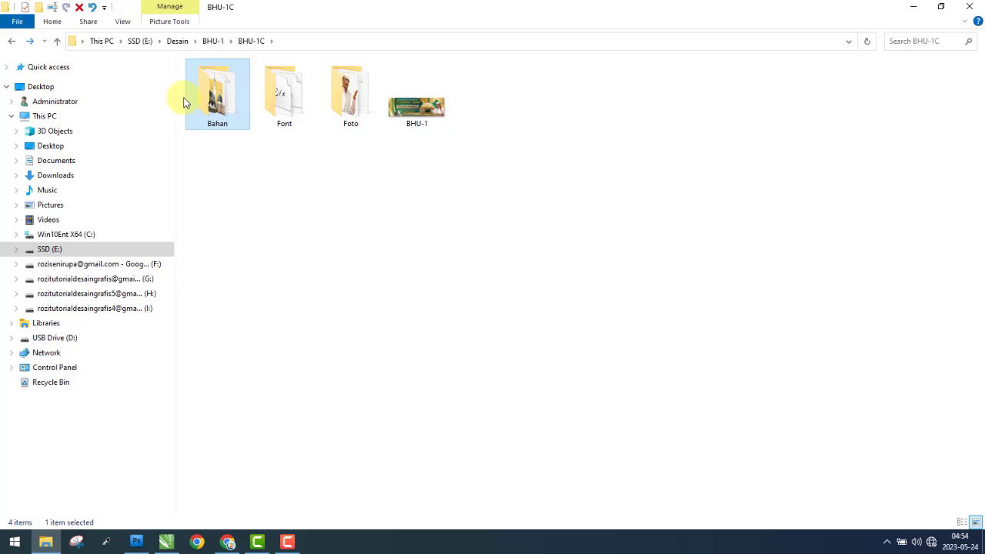
double_click(227, 106)
double_click(283, 107)
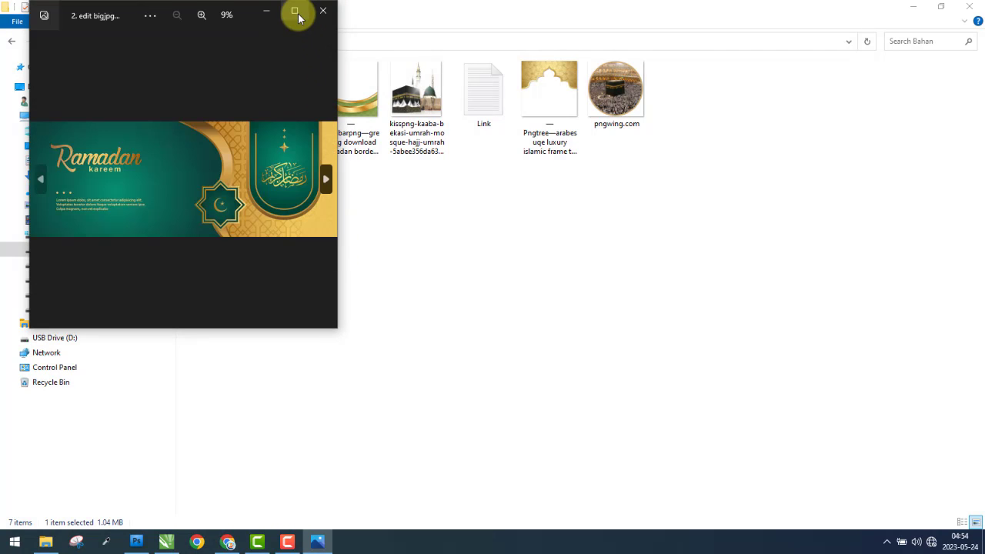
click(295, 10)
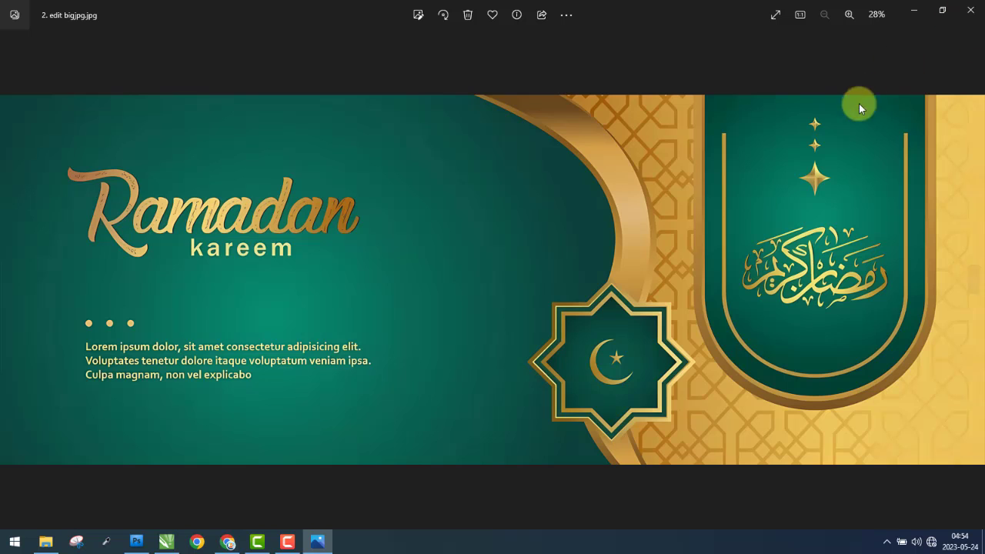
click(970, 10)
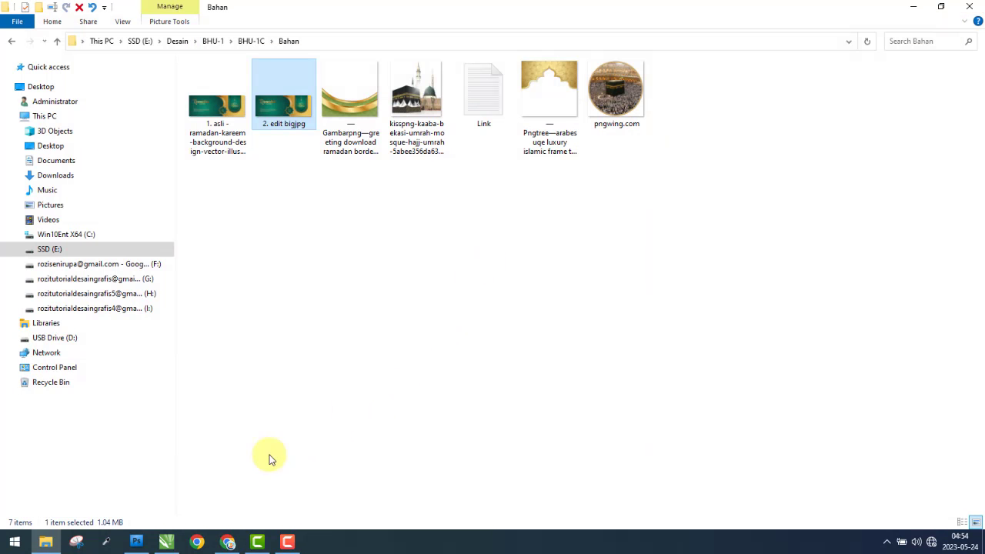
- Hide the Foto, Elemen, Shape 2 and Teks layers, plus Bg's side stripes and mandala arch top
click(138, 543)
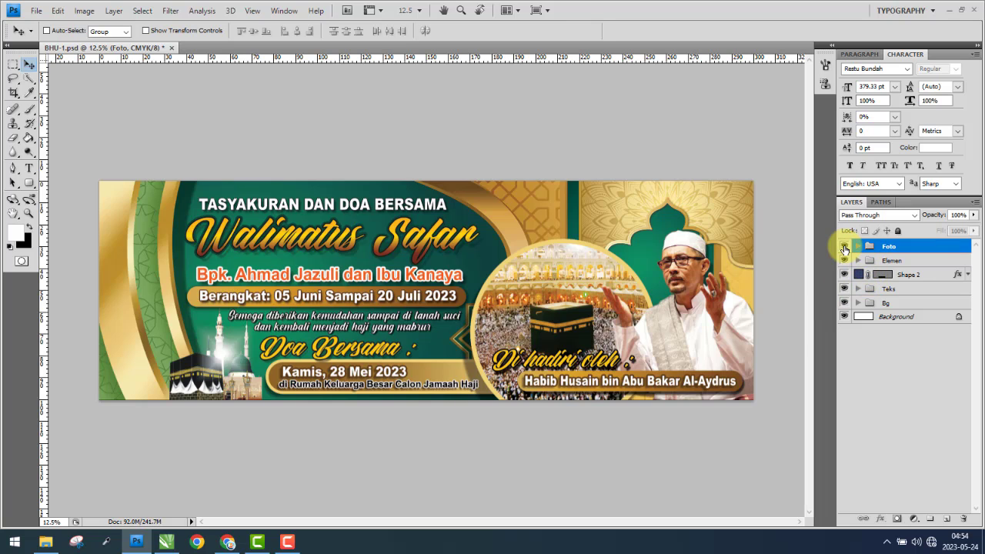
drag(844, 250, 844, 291)
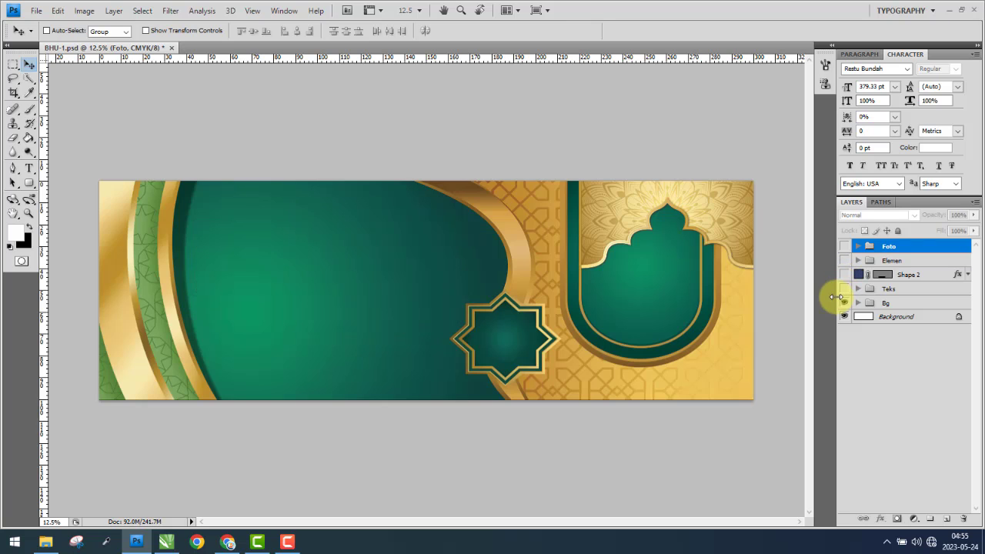
click(845, 305)
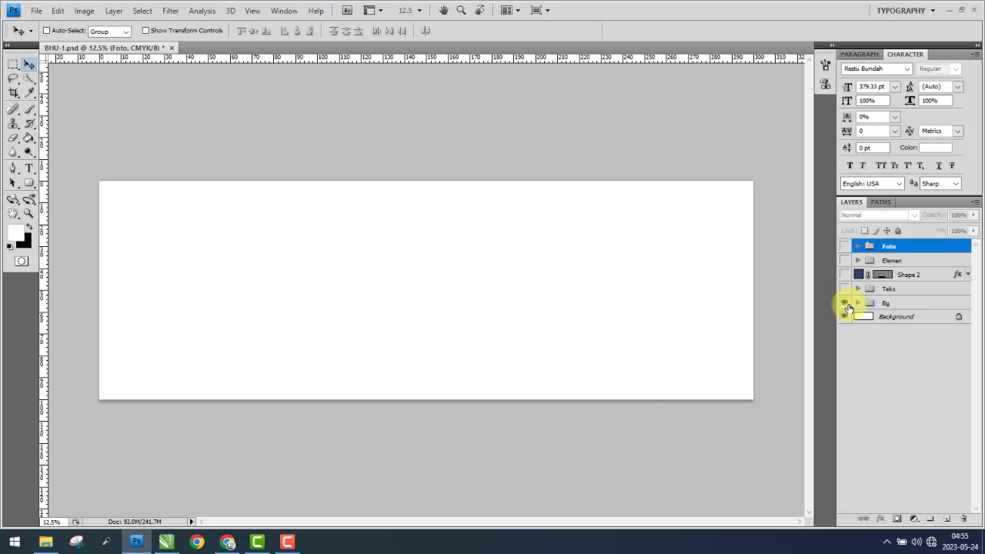
click(845, 304)
click(857, 303)
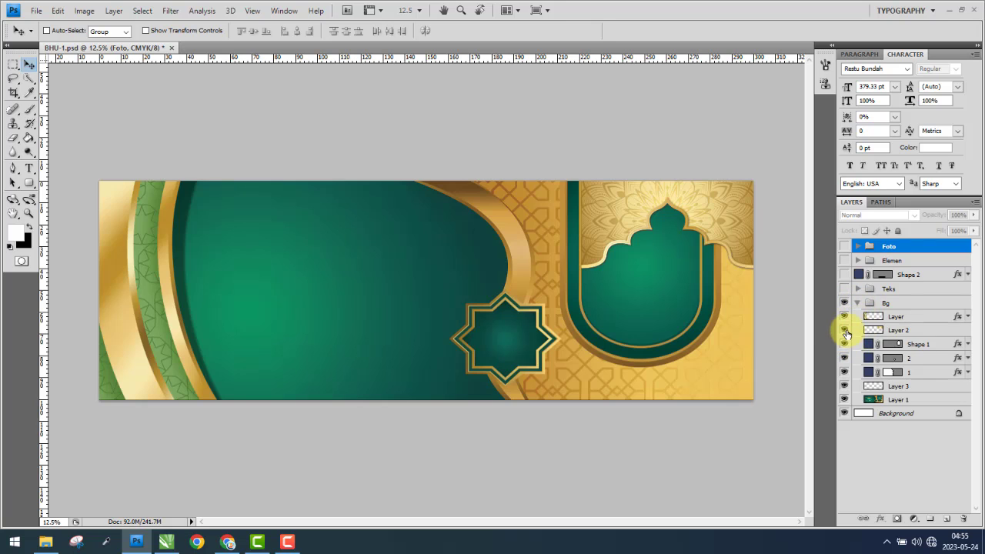
click(843, 318)
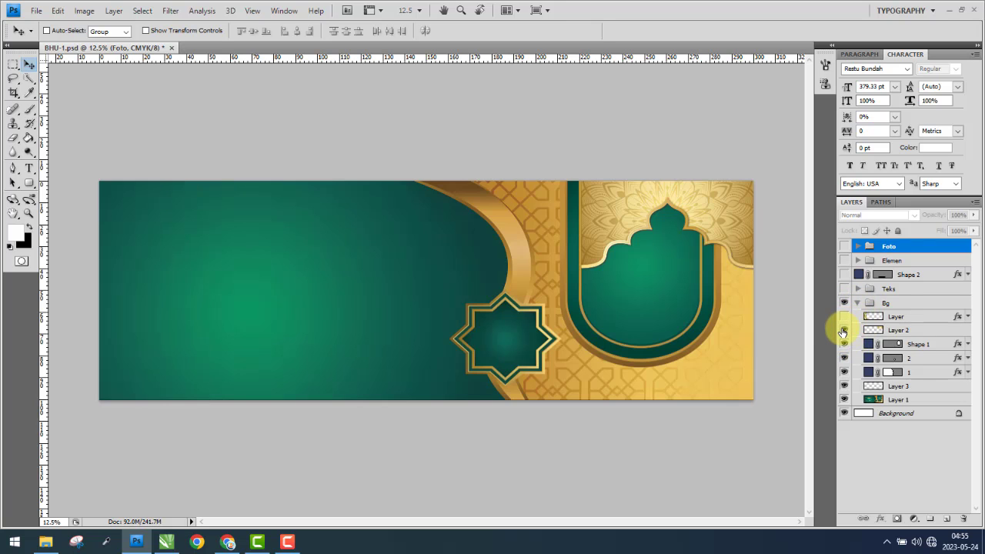
click(844, 330)
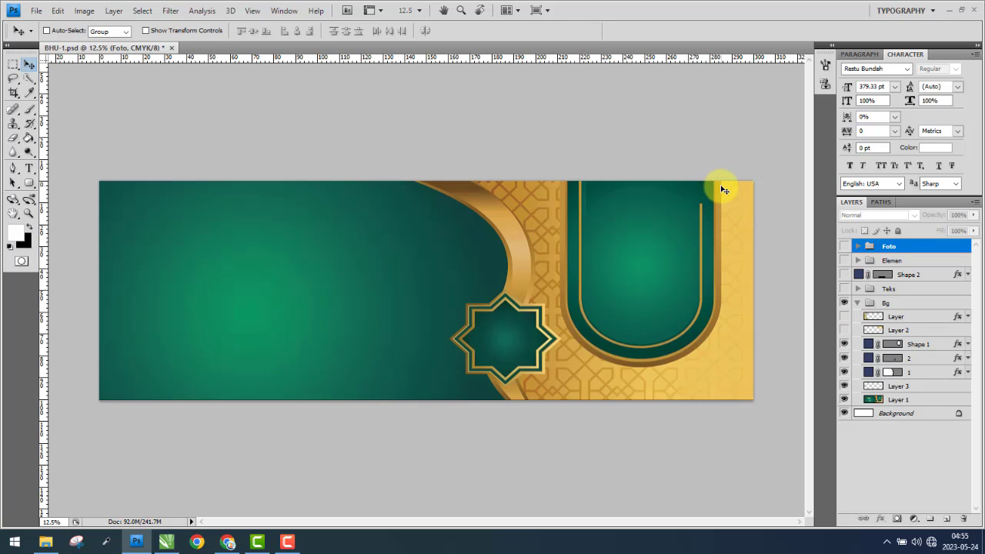
- Hide Shape 1's stars and calligraphy and the layer 2 ornament inside the Bg group
scroll(723, 189, up, 4)
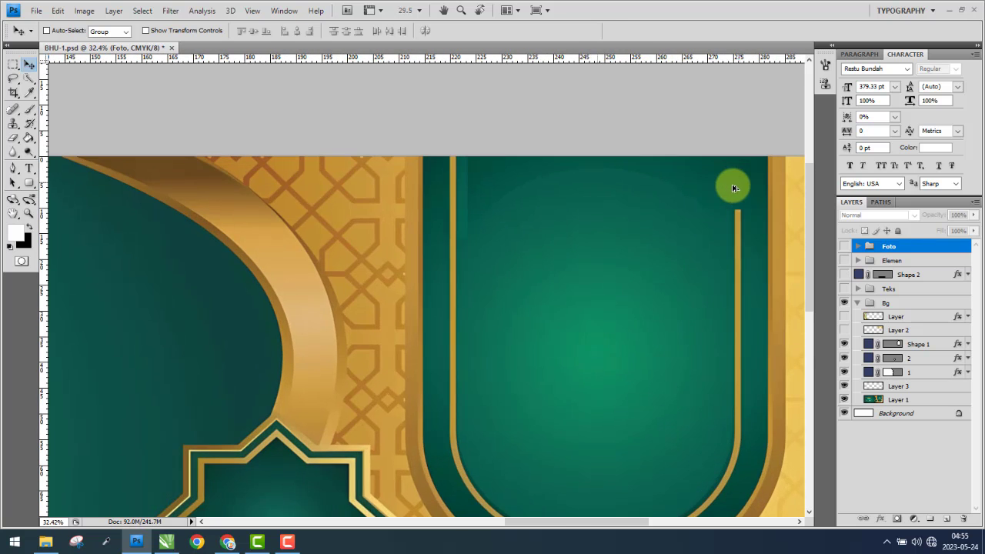
scroll(733, 189, up, 3)
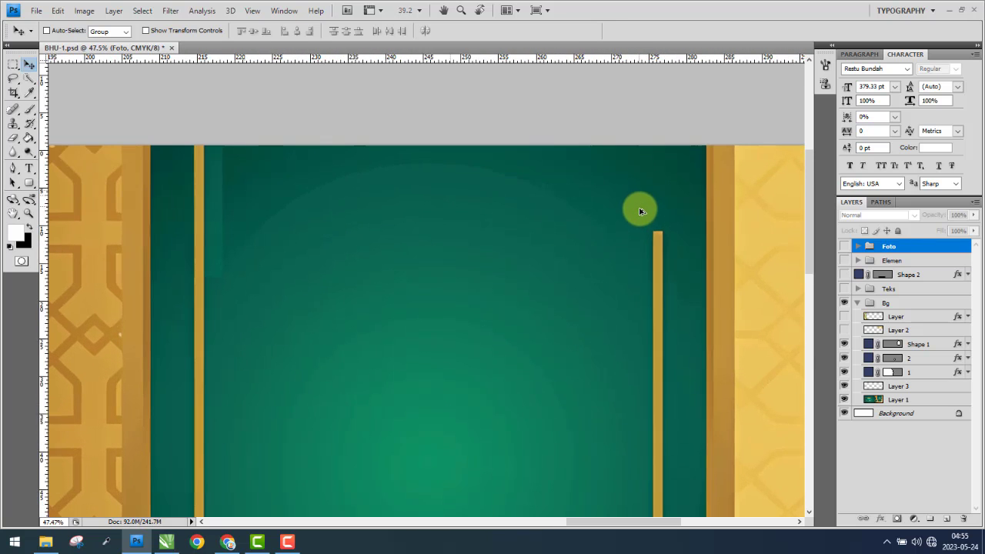
key(alt)
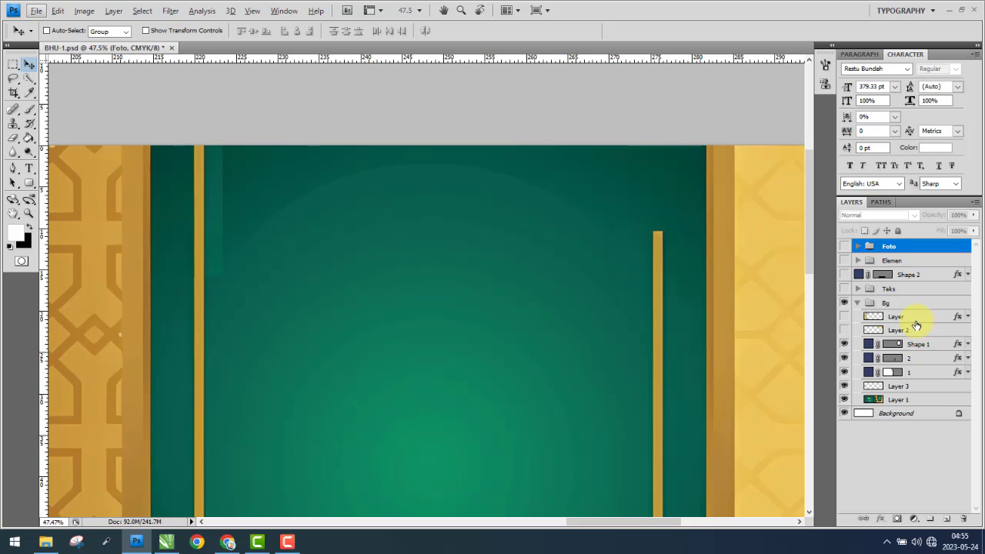
click(917, 345)
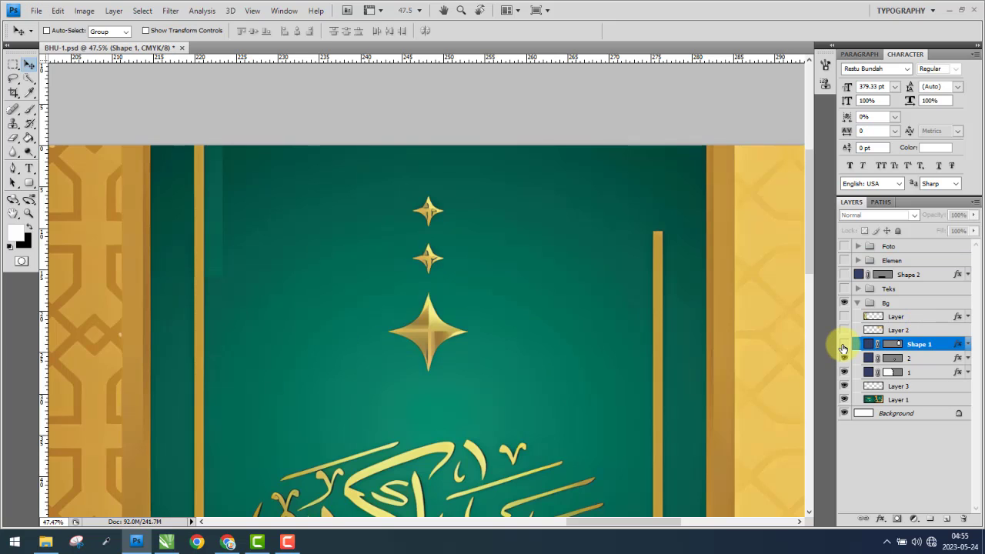
click(844, 346)
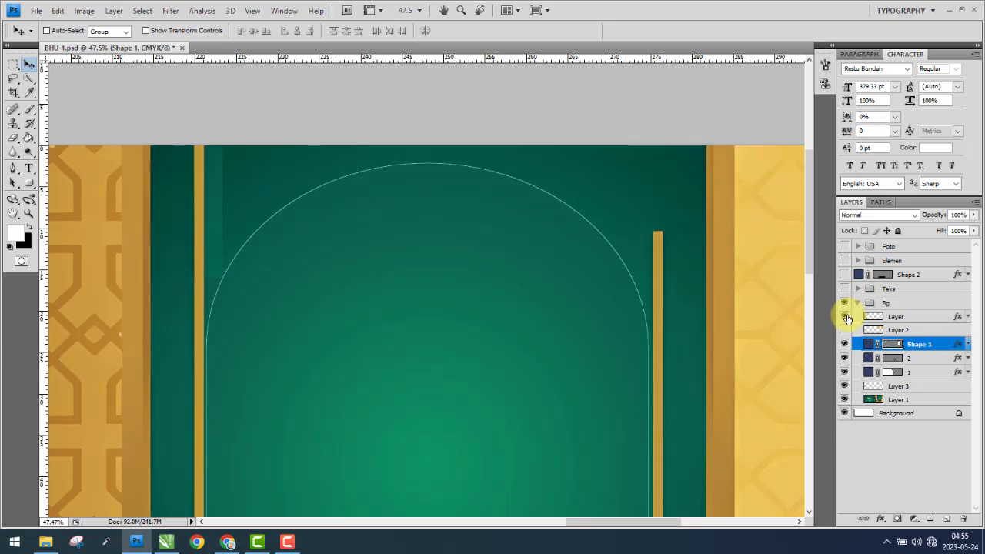
key(alt)
click(934, 370)
click(934, 358)
click(844, 360)
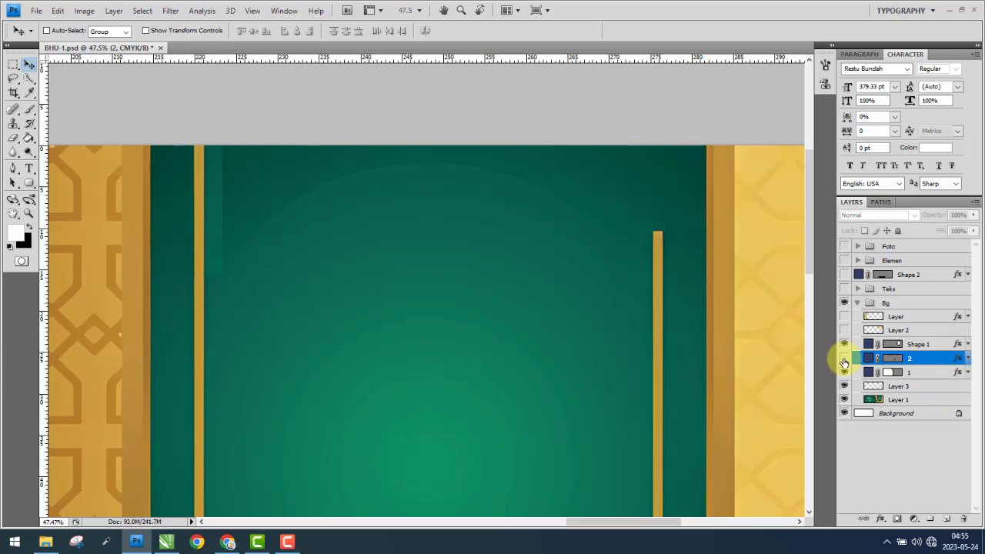
click(844, 359)
scroll(438, 253, down, 3)
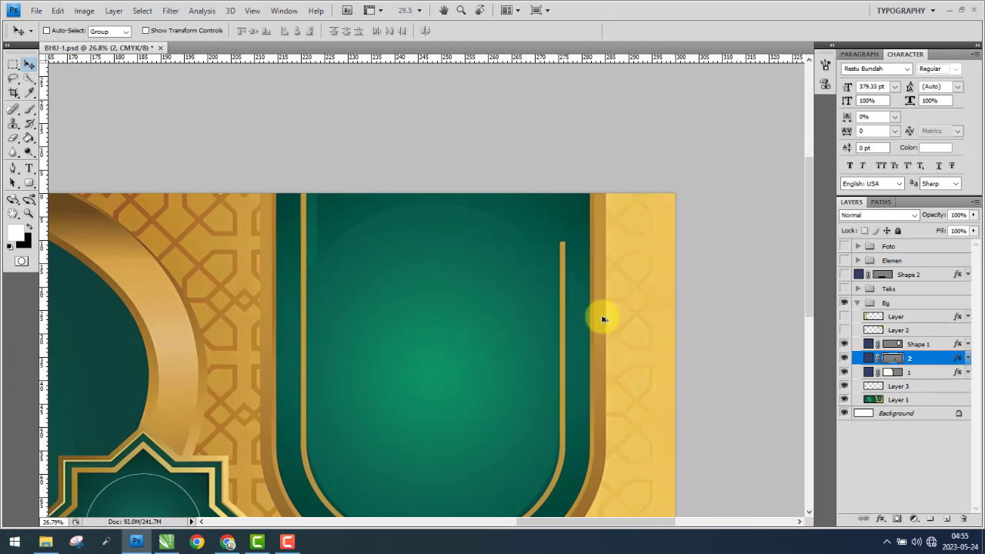
click(874, 387)
- Copy the top of the left gold line onto the right line and nudge it into alignment
click(843, 386)
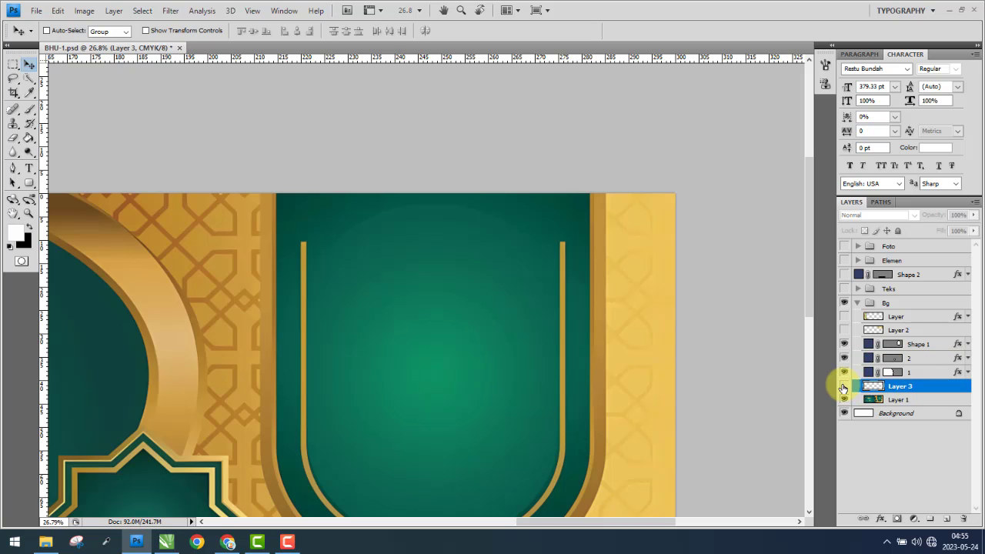
click(843, 386)
click(13, 63)
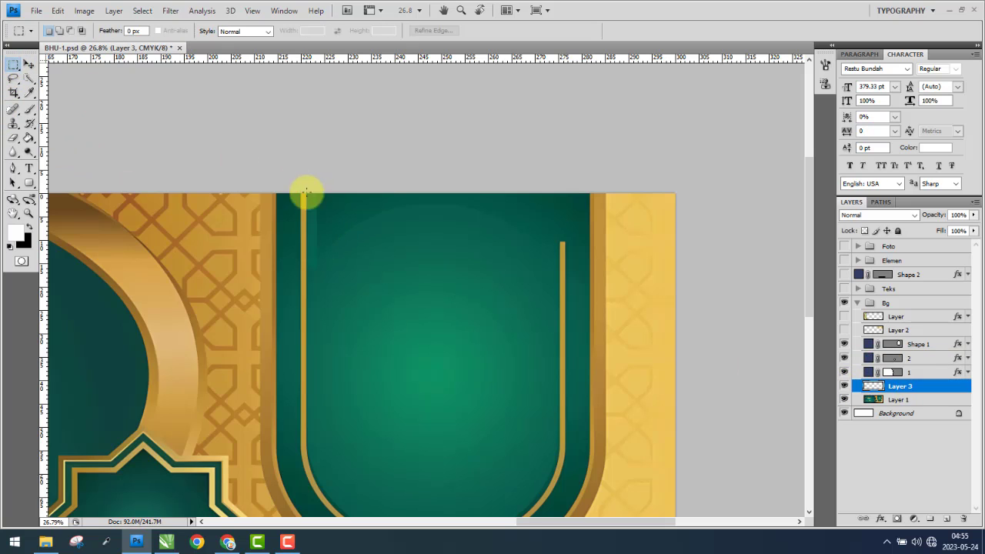
drag(378, 185, 304, 334)
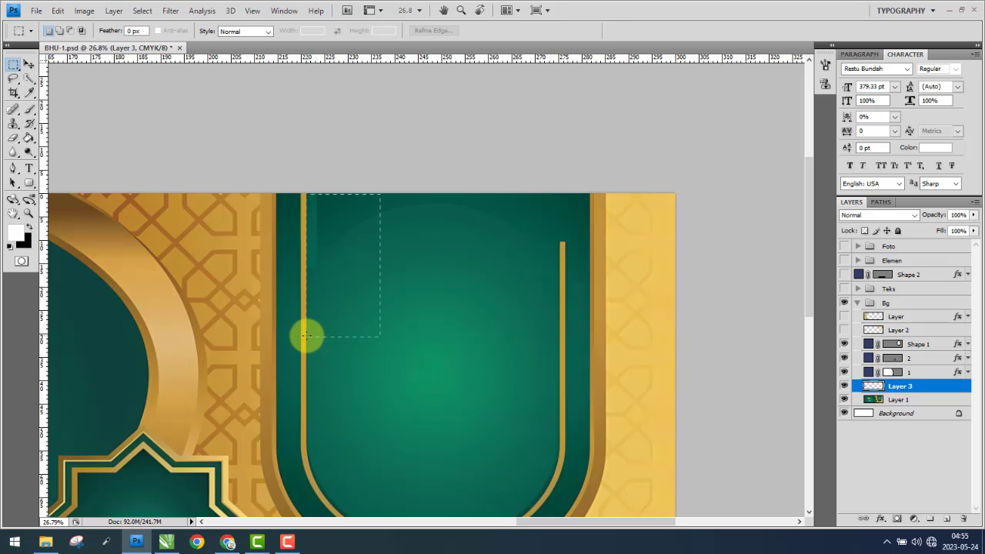
click(344, 242)
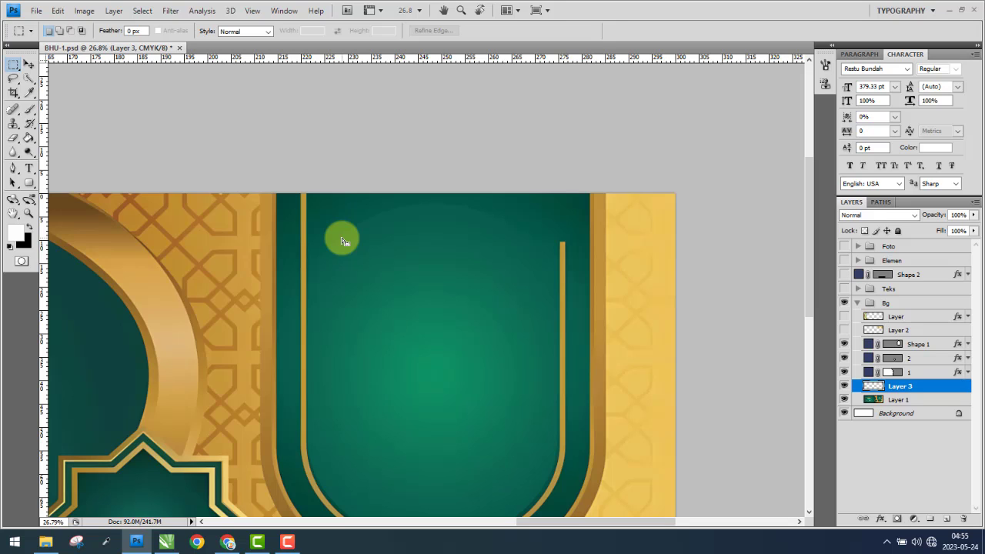
click(29, 67)
drag(217, 124, 577, 248)
scroll(574, 248, up, 5)
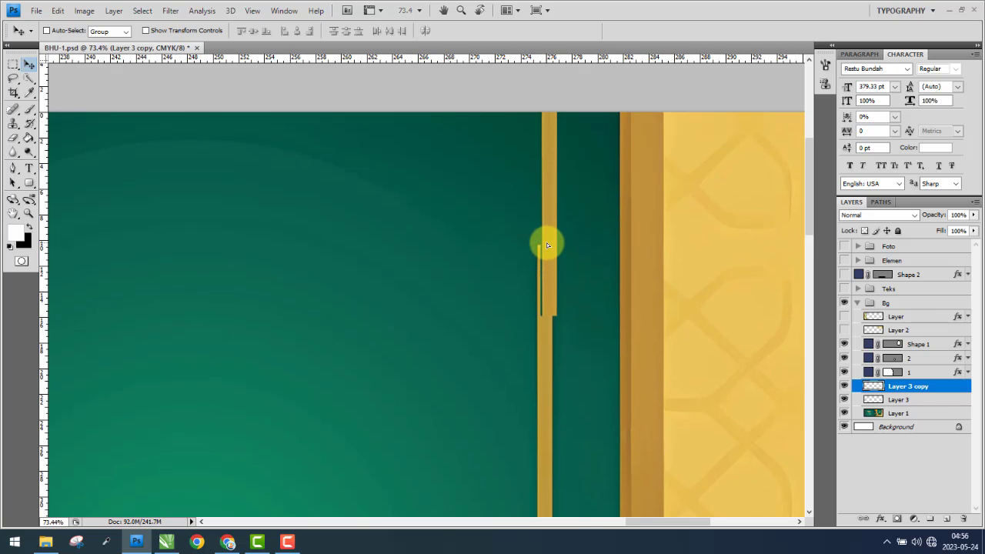
drag(559, 246, 549, 249)
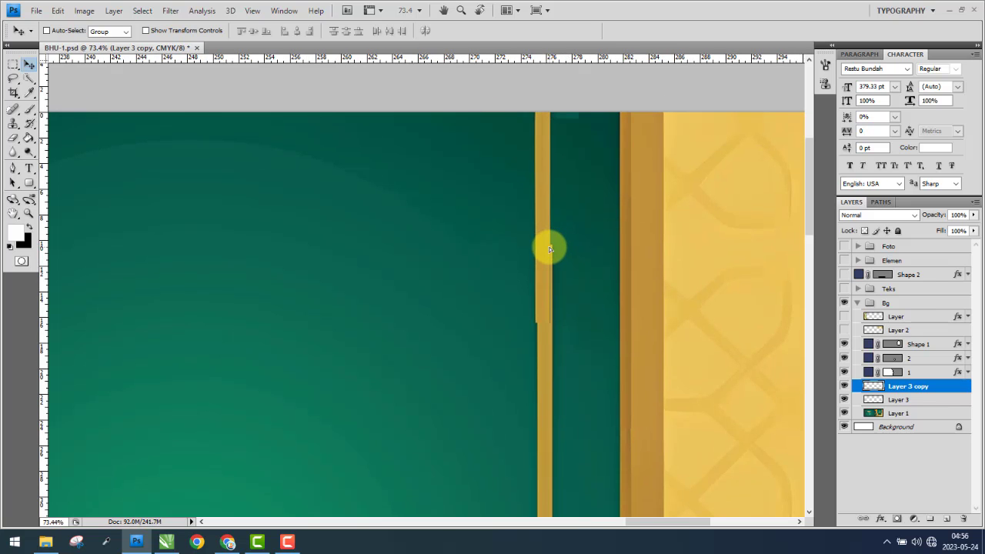
key(Right)
key(Right)
key(Right)
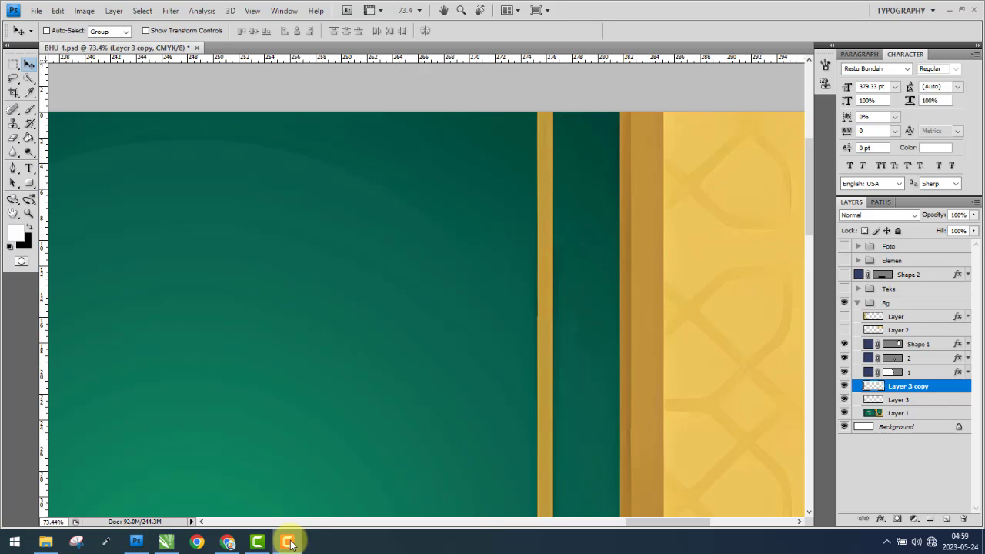
- Briefly preview layer 1, the crescent ornament and the calligraphy, then hide them again
click(289, 543)
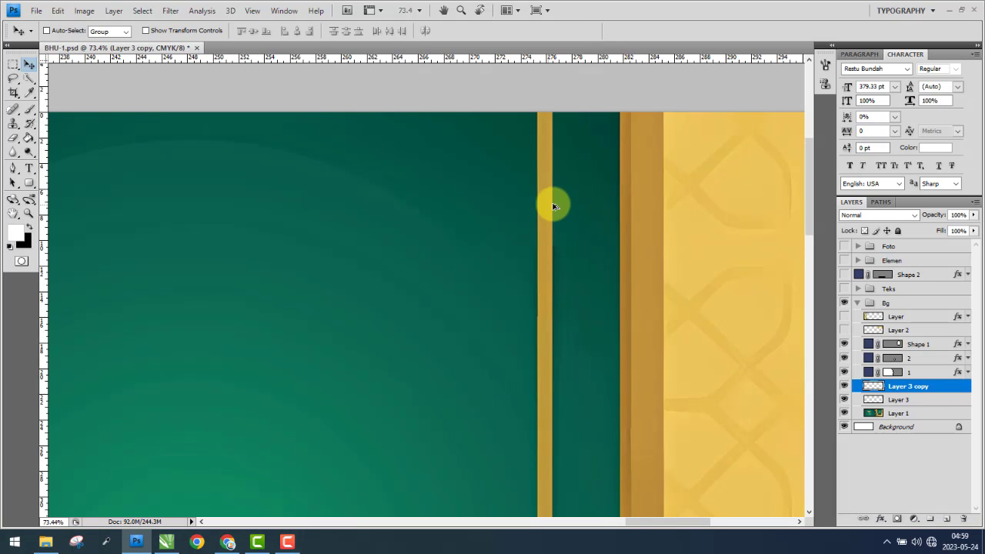
scroll(553, 205, down, 3)
scroll(553, 204, down, 4)
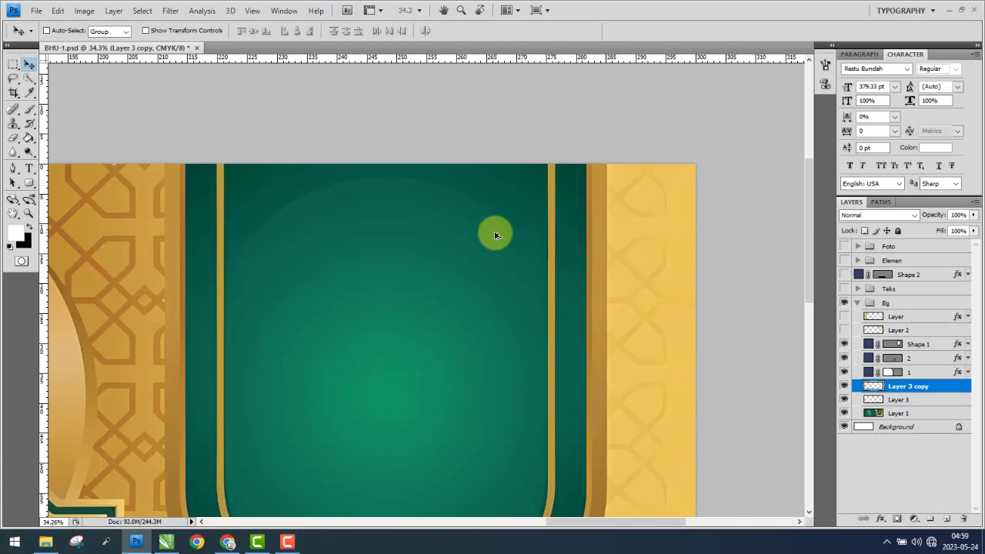
scroll(495, 237, down, 2)
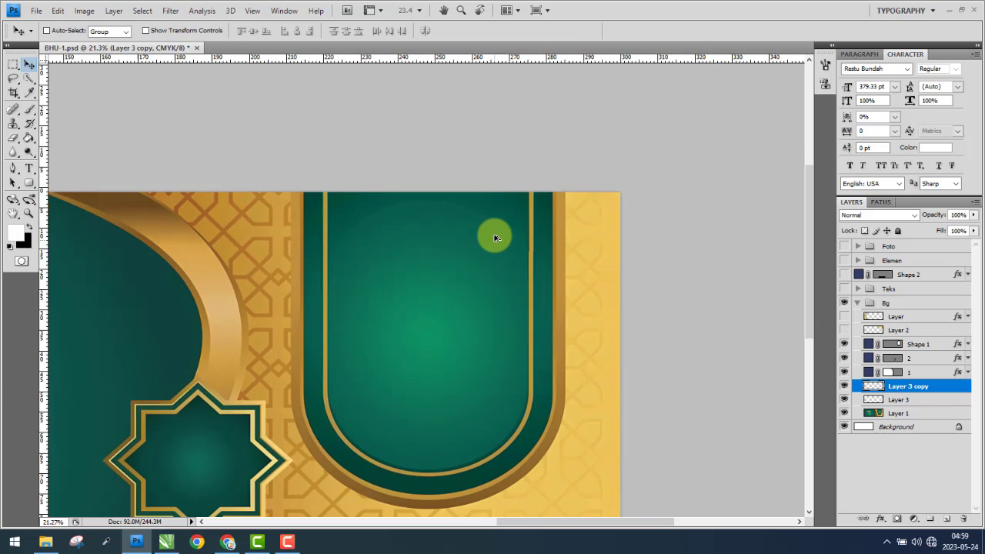
drag(557, 223, 578, 220)
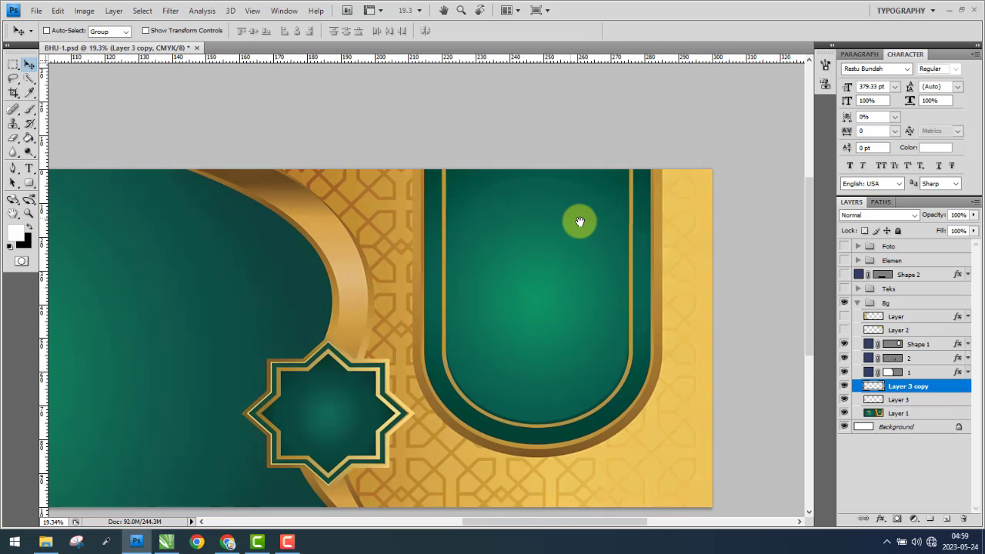
click(844, 373)
click(844, 373)
click(844, 361)
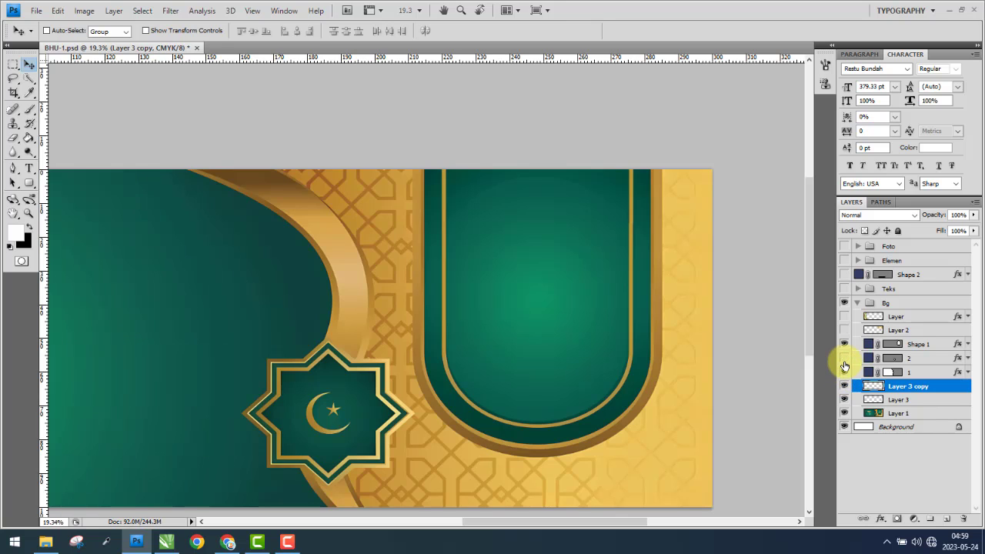
click(844, 362)
click(846, 346)
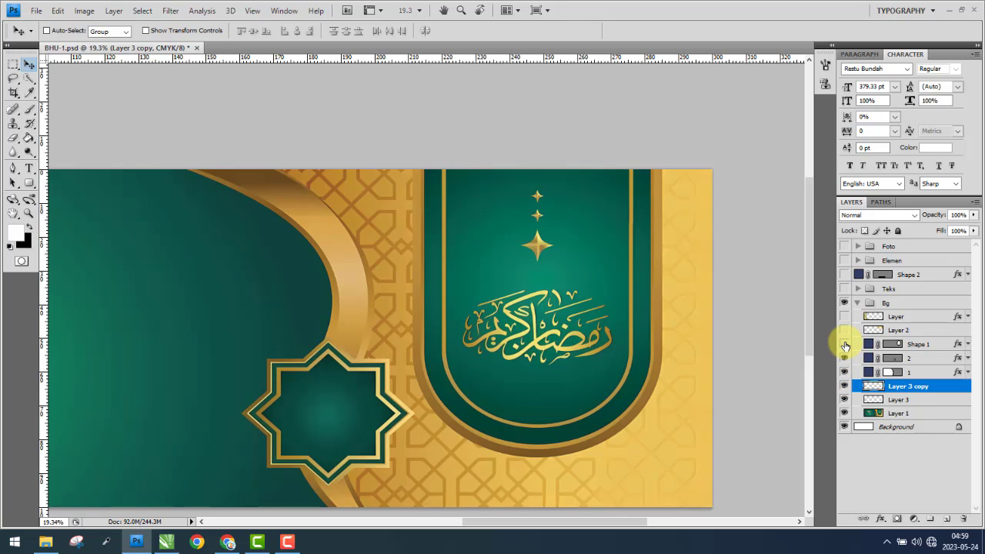
click(846, 346)
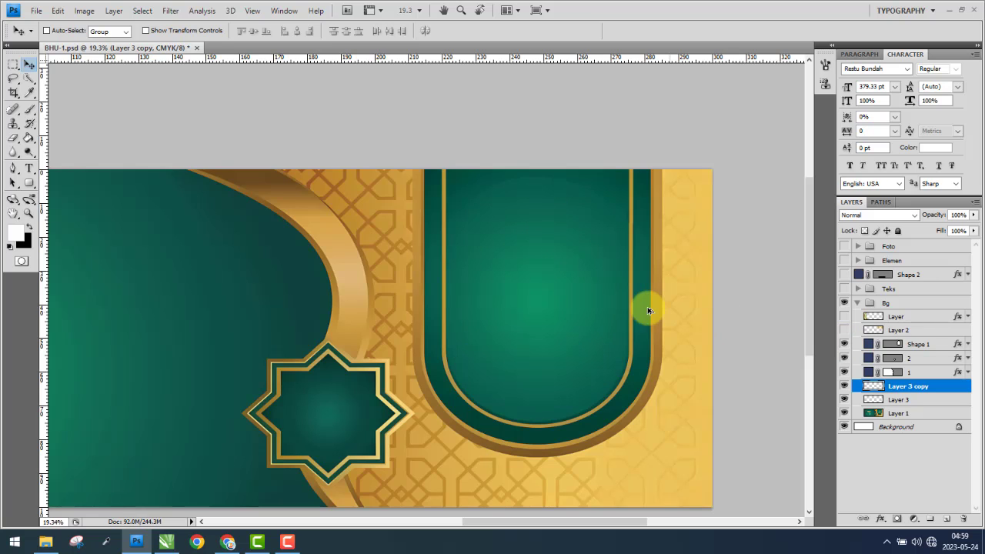
scroll(659, 293, down, 3)
scroll(510, 274, up, 1)
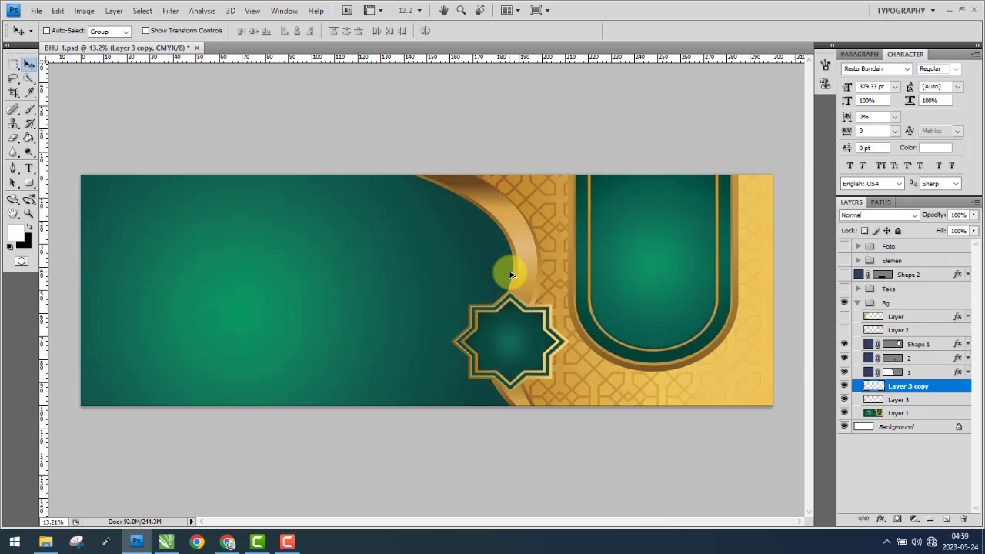
- Save As JPEG named 1.jpg in the Bahan folder with JPEG quality 9 (High)
click(35, 12)
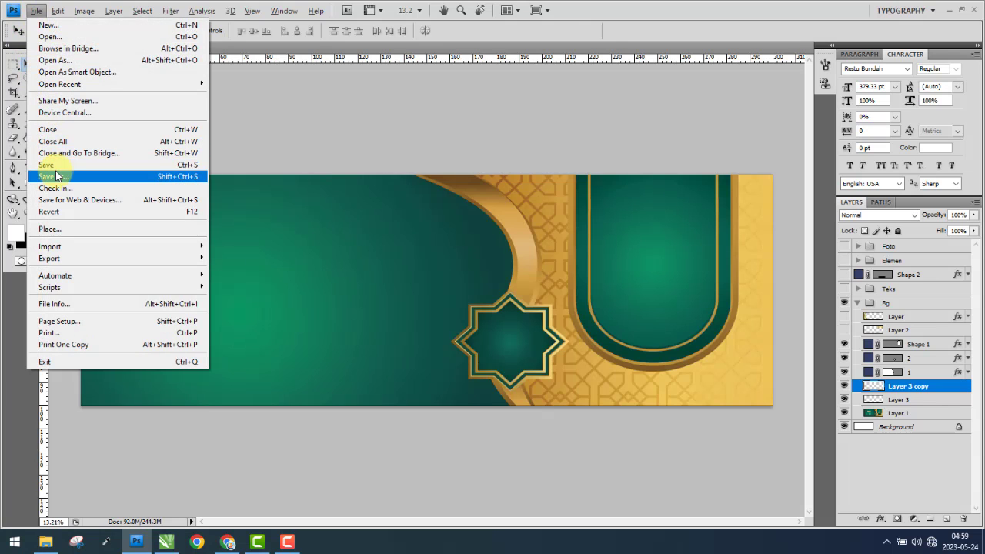
click(48, 176)
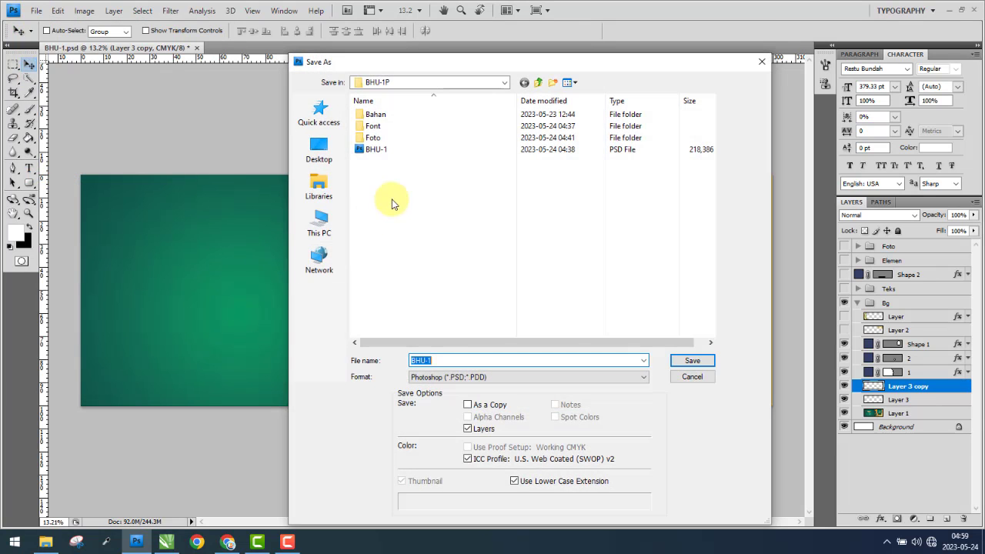
double_click(371, 116)
double_click(441, 360)
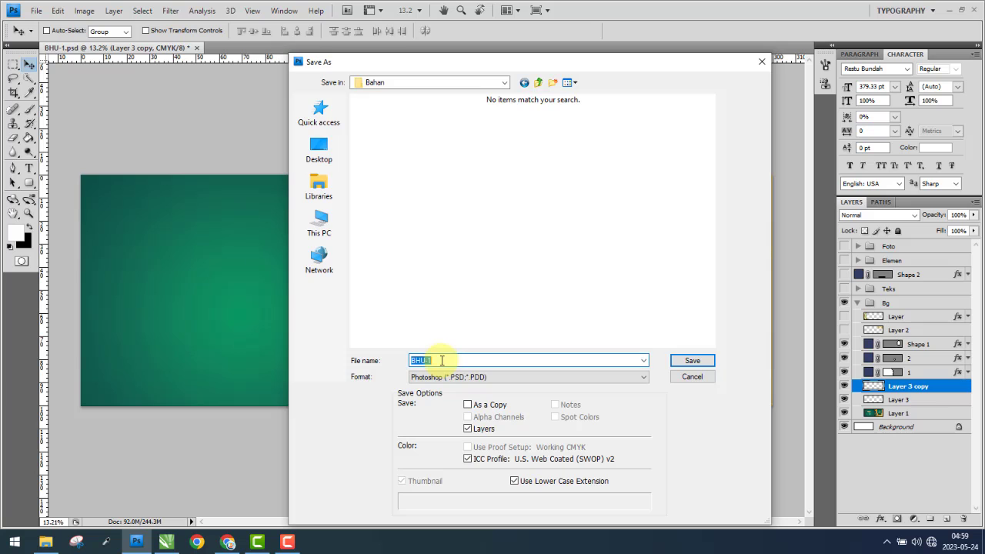
text(1)
click(455, 377)
click(455, 378)
click(455, 377)
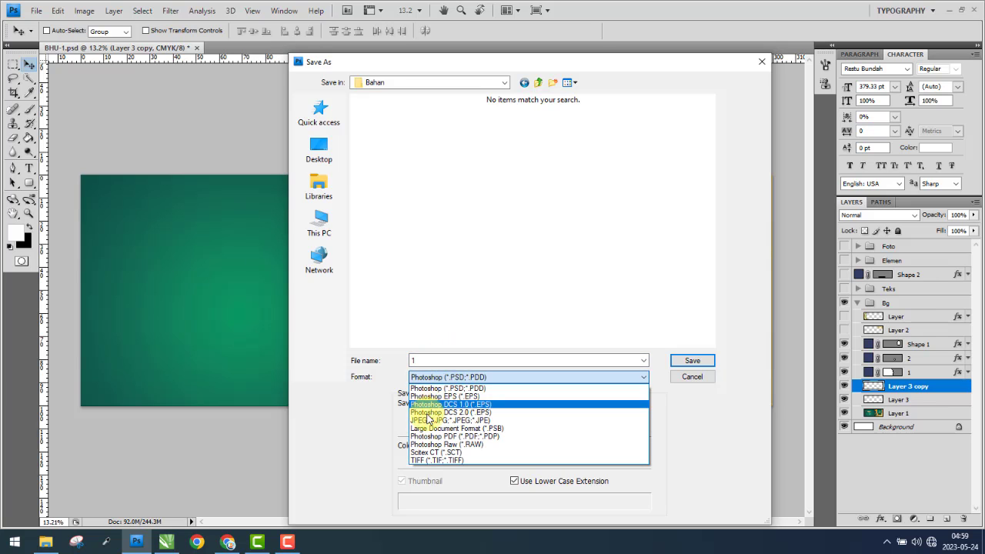
click(424, 418)
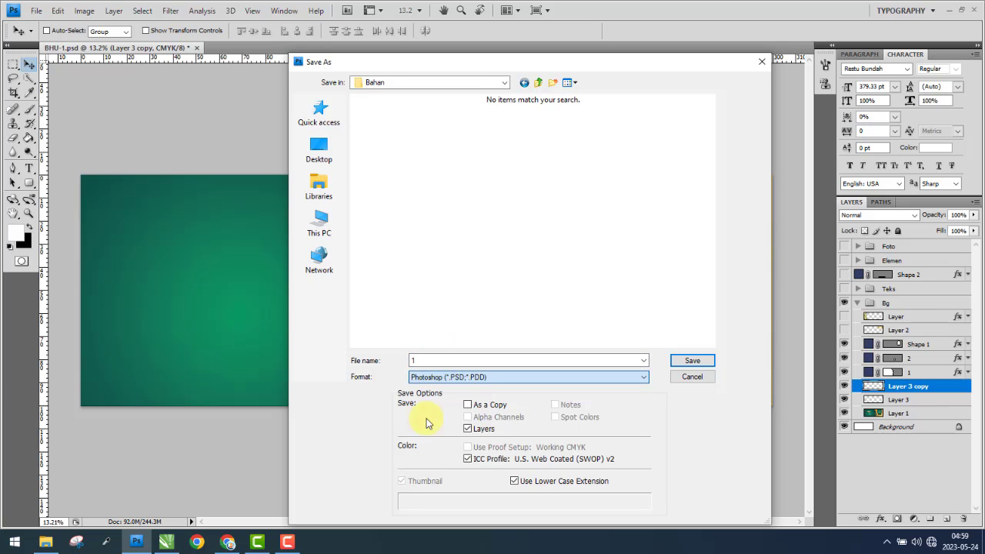
click(687, 363)
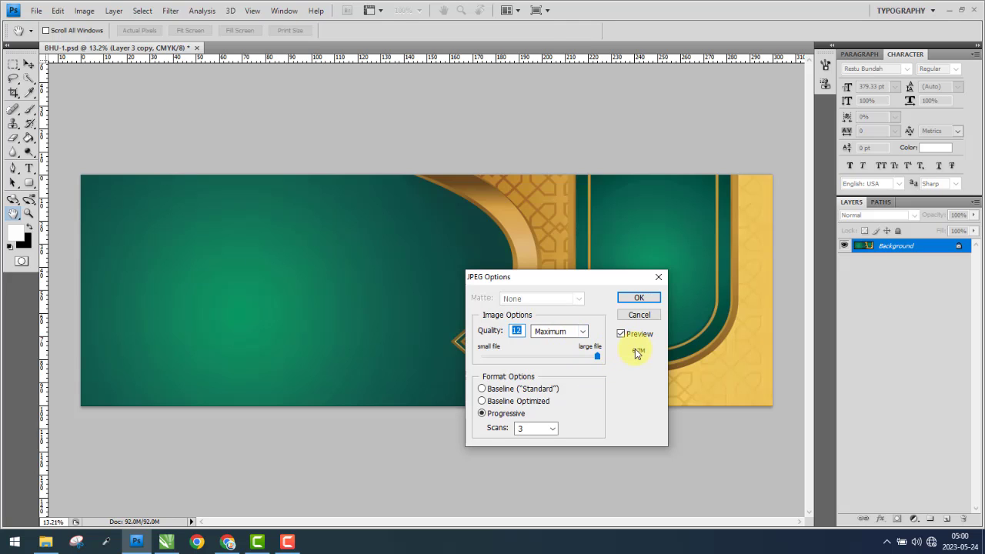
click(567, 357)
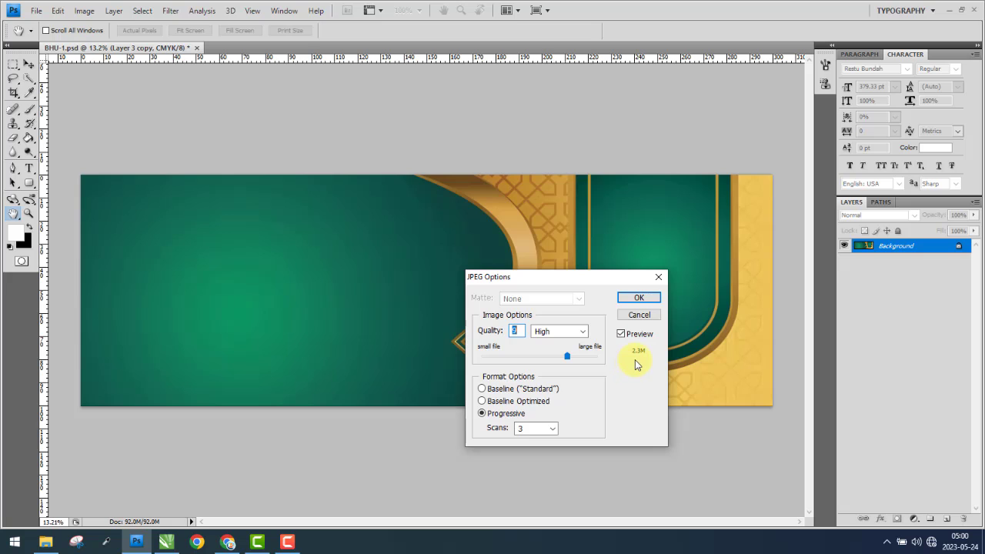
click(639, 297)
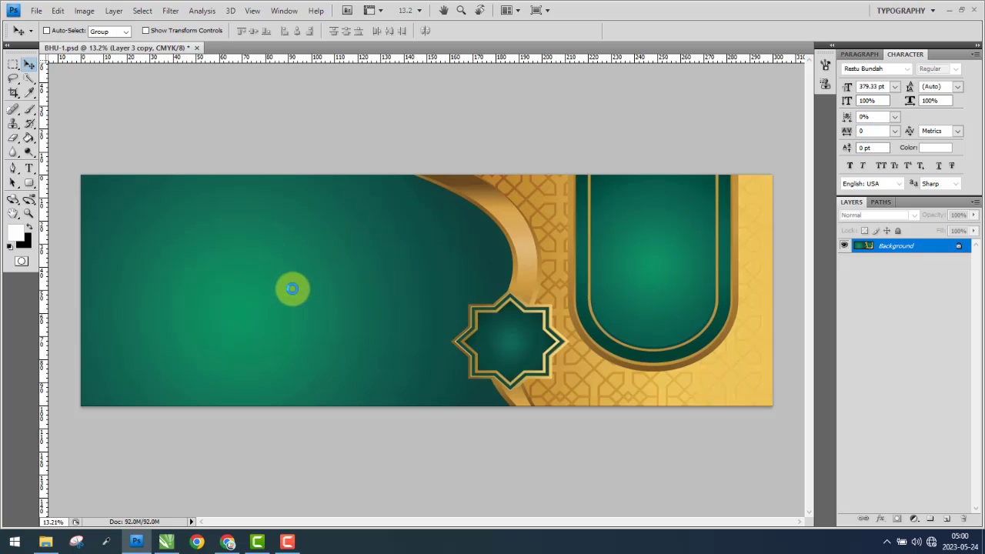
- In File Explorer, navigate to the Bahan folder inside BHU-1P
click(46, 542)
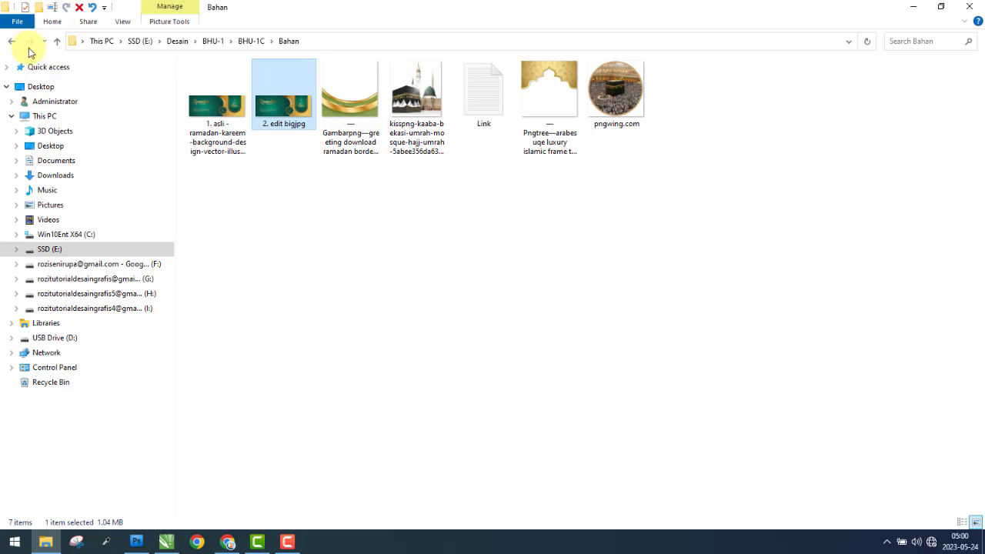
click(14, 43)
click(14, 43)
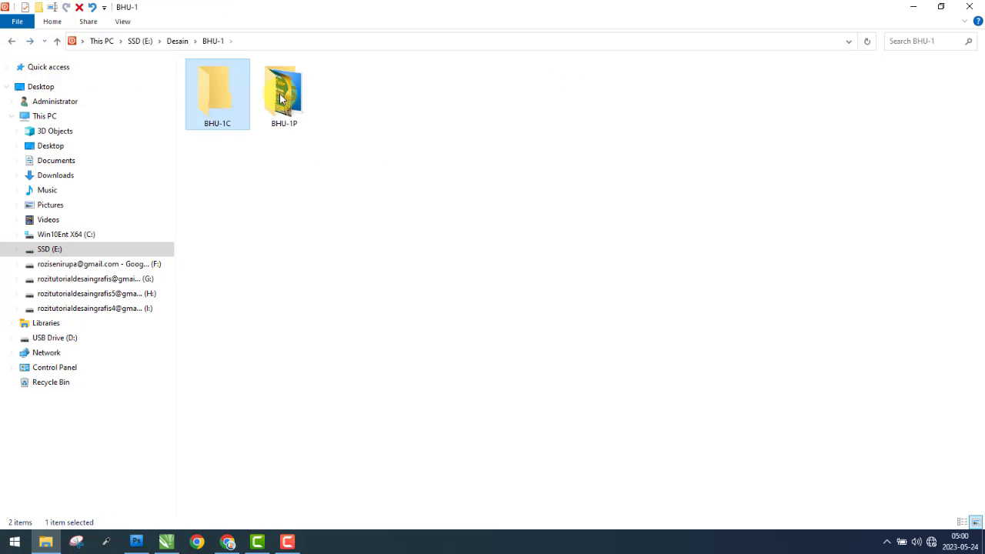
double_click(304, 100)
double_click(216, 102)
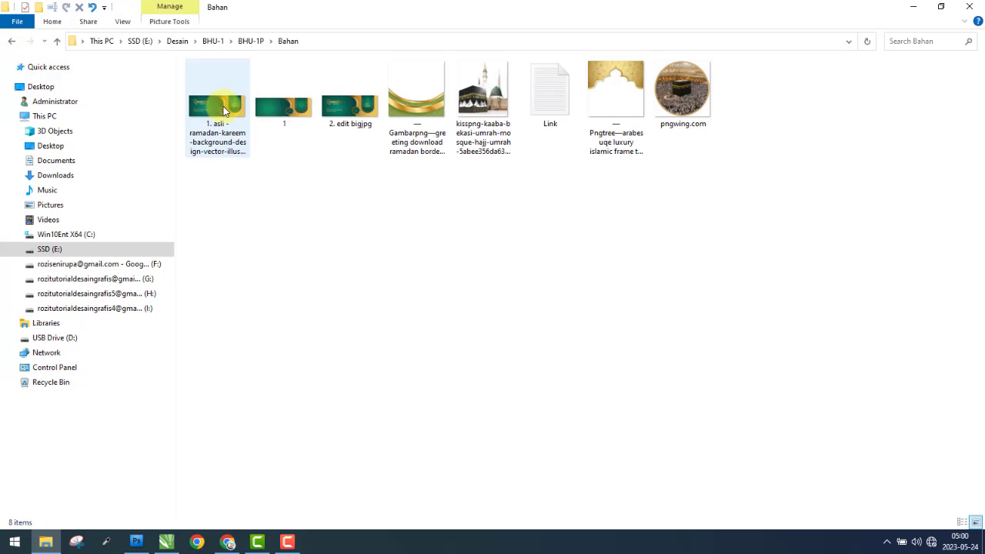
- Rename image 1 to '3. edit' and drag it into CorelDRAW
click(284, 121)
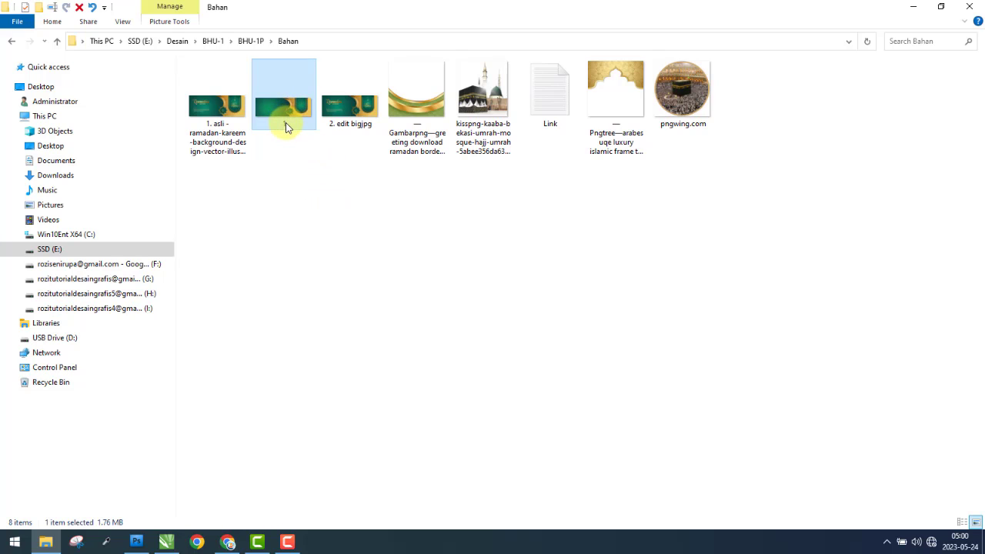
click(284, 124)
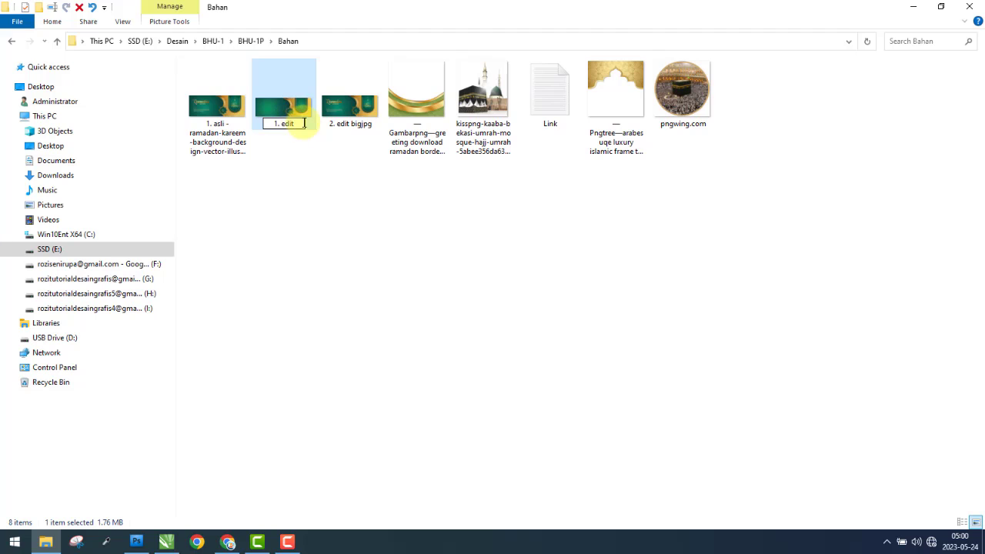
key(BackSpace)
text(3)
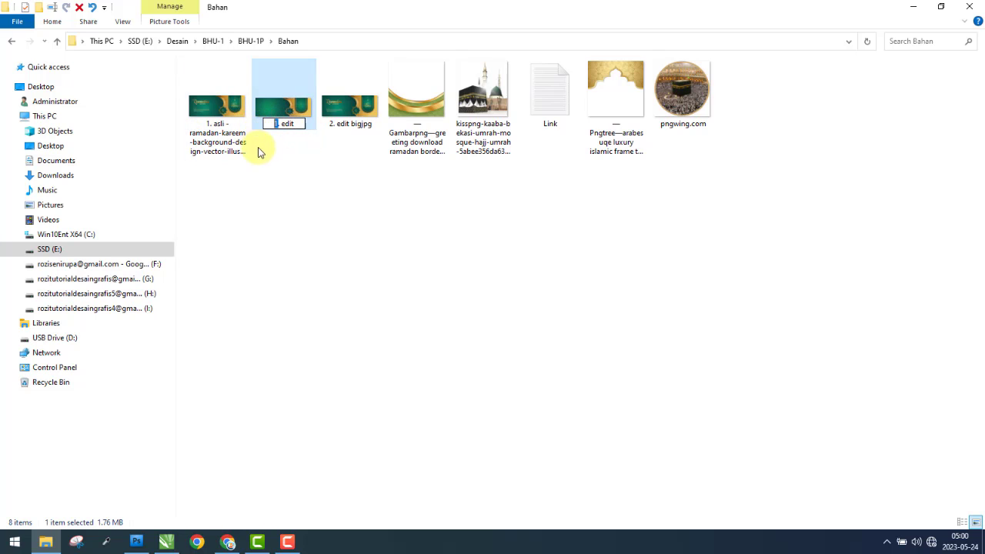
click(282, 193)
click(355, 113)
drag(355, 113, 331, 222)
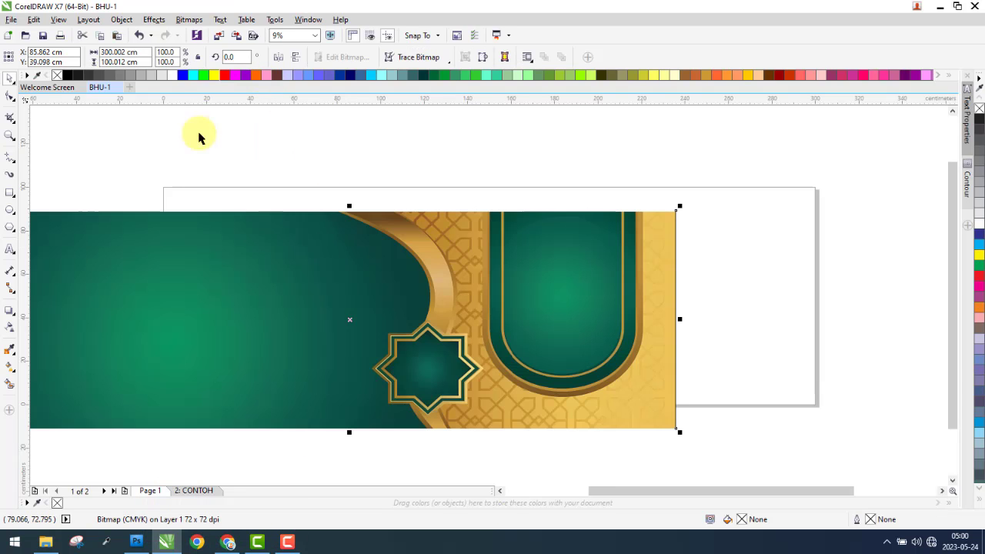
- Place the background bitmap, size it to 300 × 100 cm and centre it on the page
drag(190, 281, 415, 255)
click(127, 52)
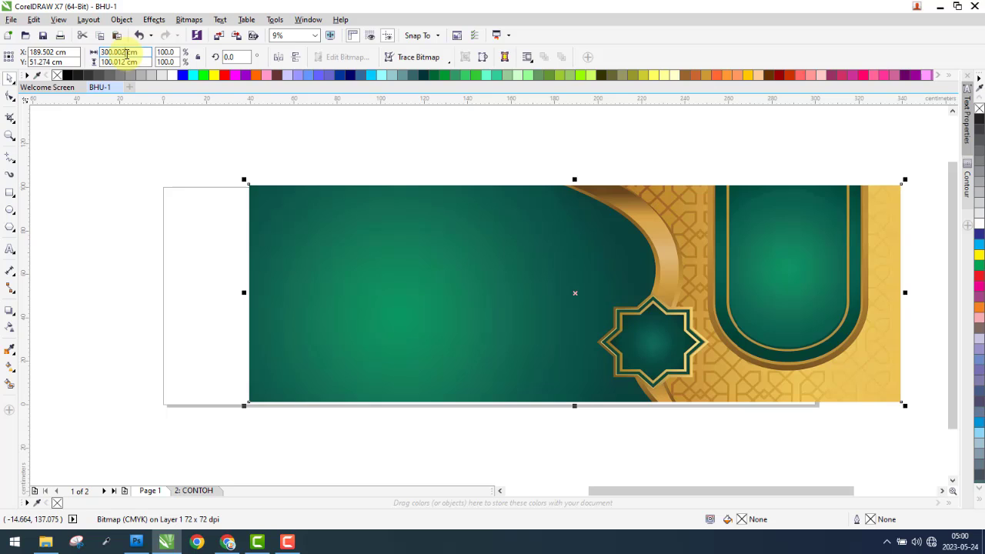
key(BackSpace)
key(BackSpace)
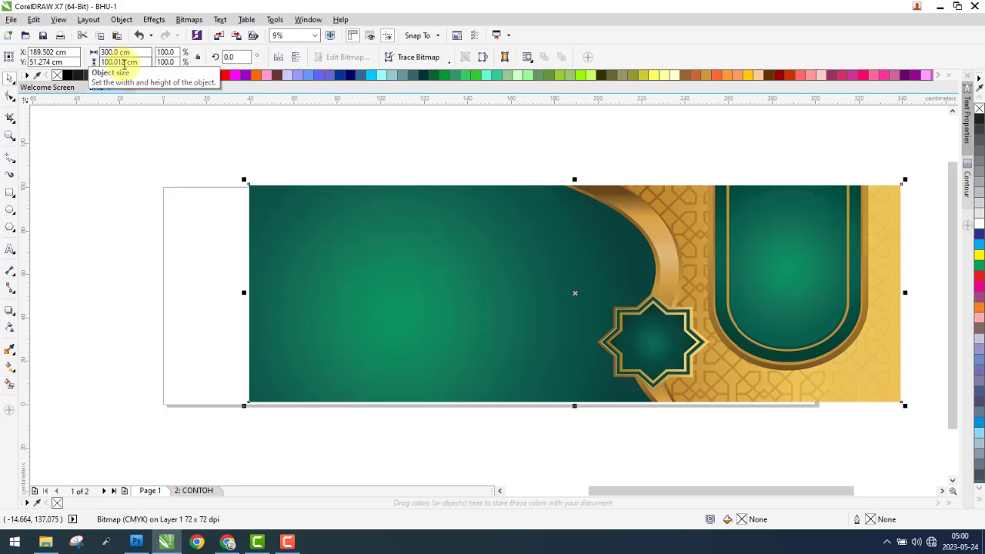
click(124, 62)
key(BackSpace)
key(BackSpace)
key(Return)
key(p)
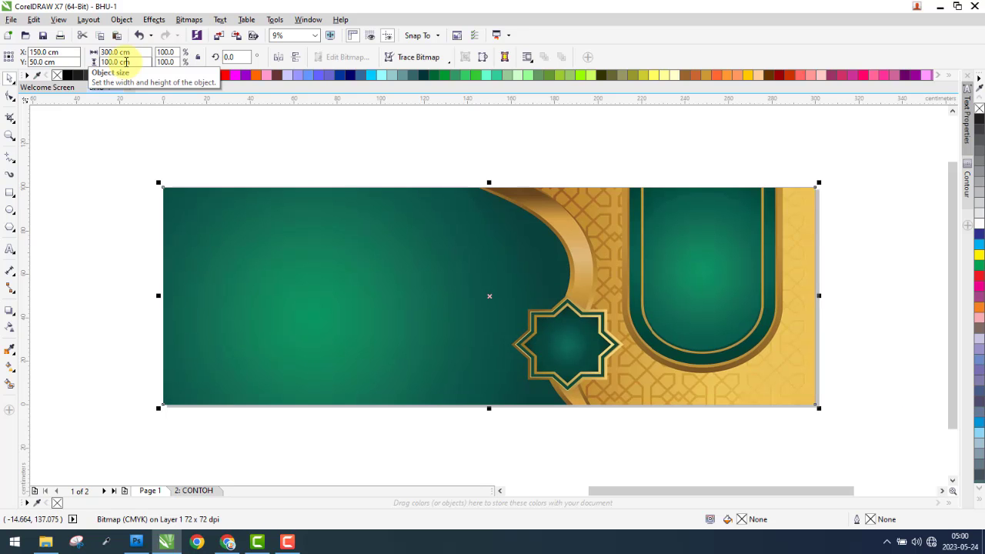
- Compare Page 1 against the CONTOH page, then switch back to Photoshop
click(165, 424)
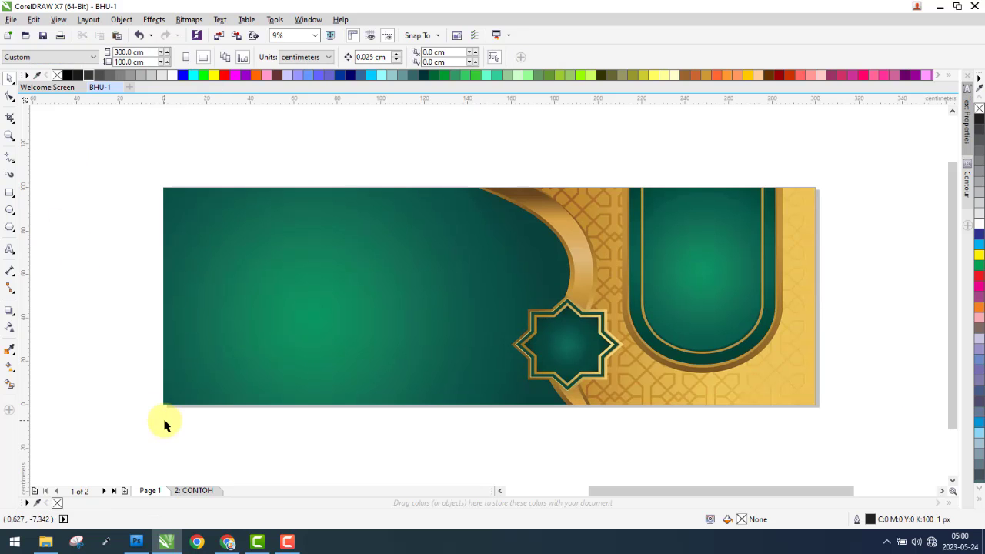
click(199, 491)
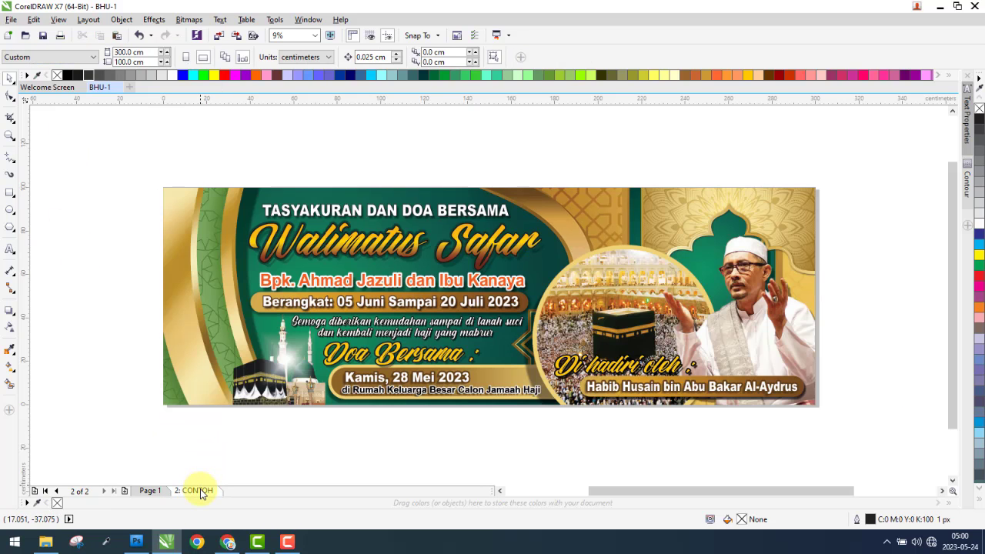
click(151, 491)
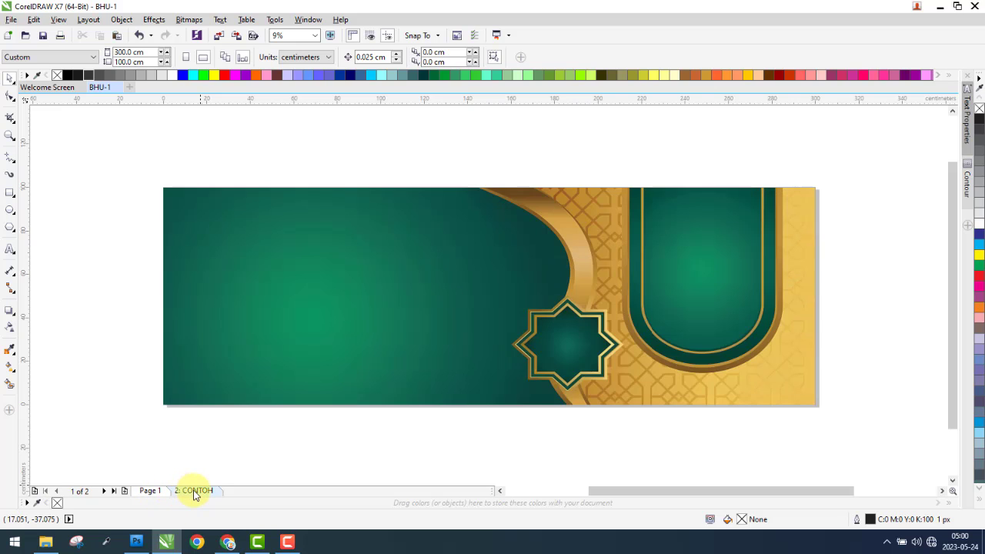
click(196, 492)
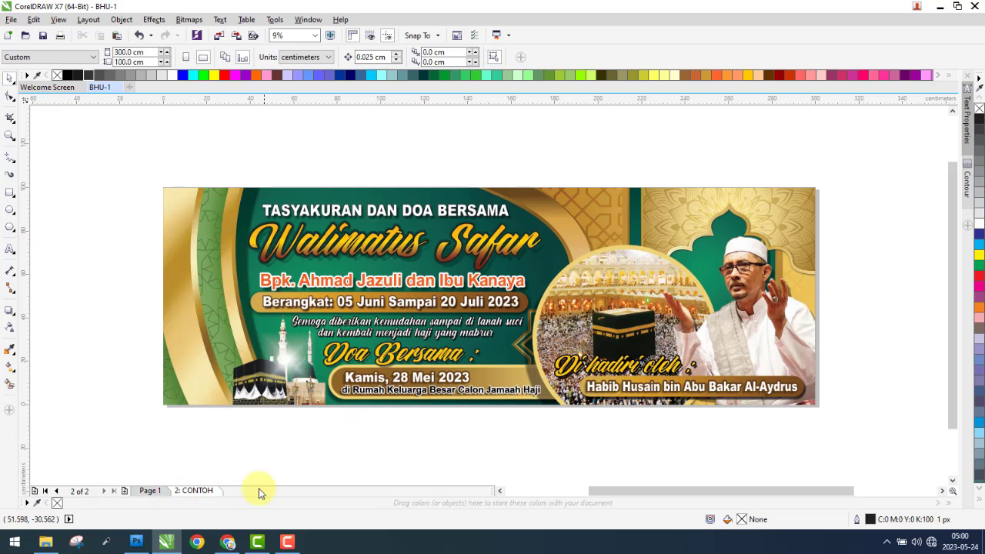
click(136, 542)
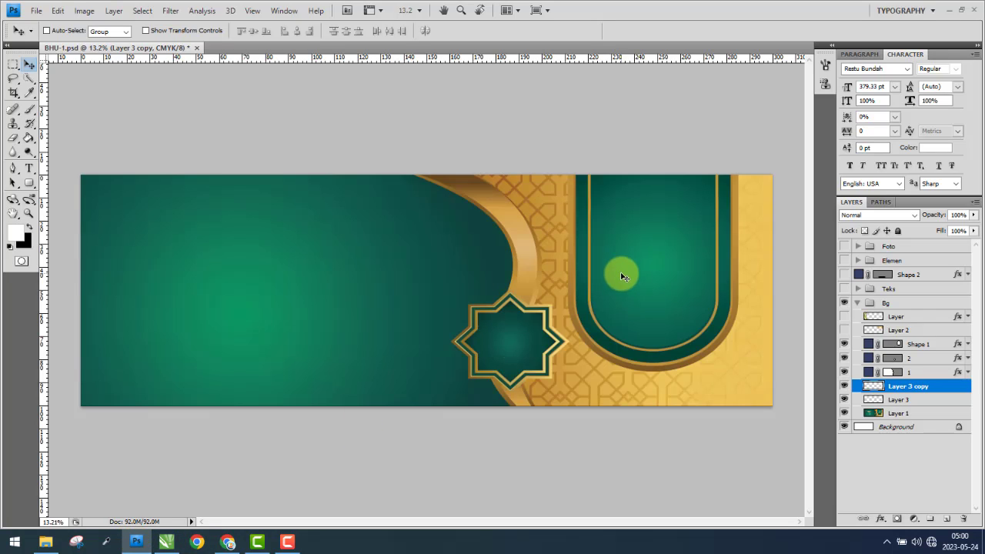
- Turn the gold stripes, Shape 2, text, Elemen and Foto layers back on for the full banner
click(844, 330)
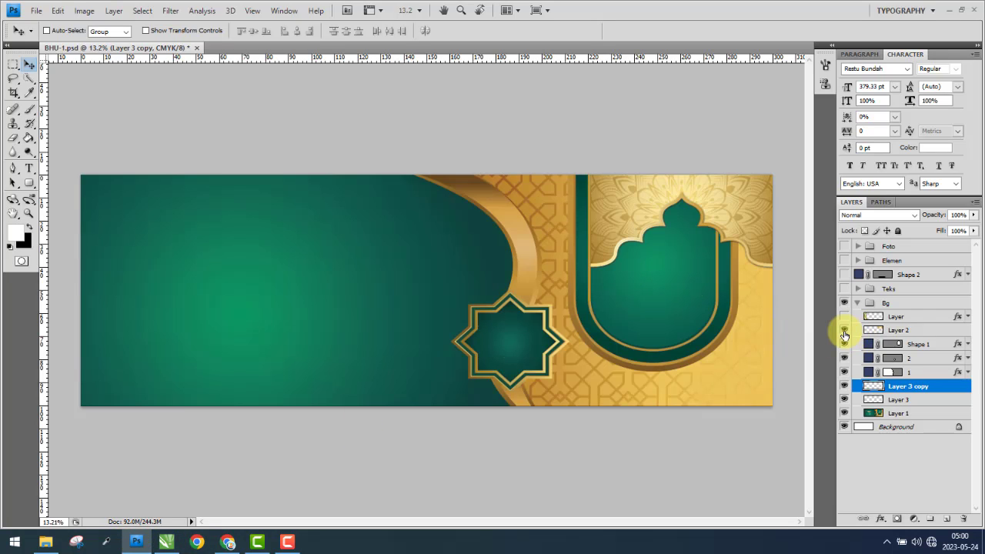
click(844, 330)
scroll(745, 193, up, 1)
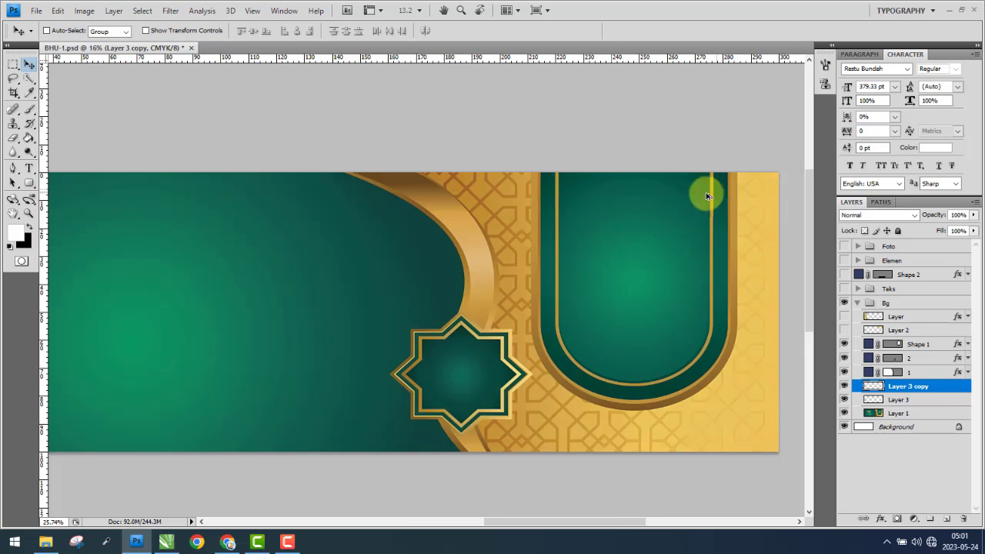
scroll(528, 172, up, 1)
scroll(484, 172, down, 3)
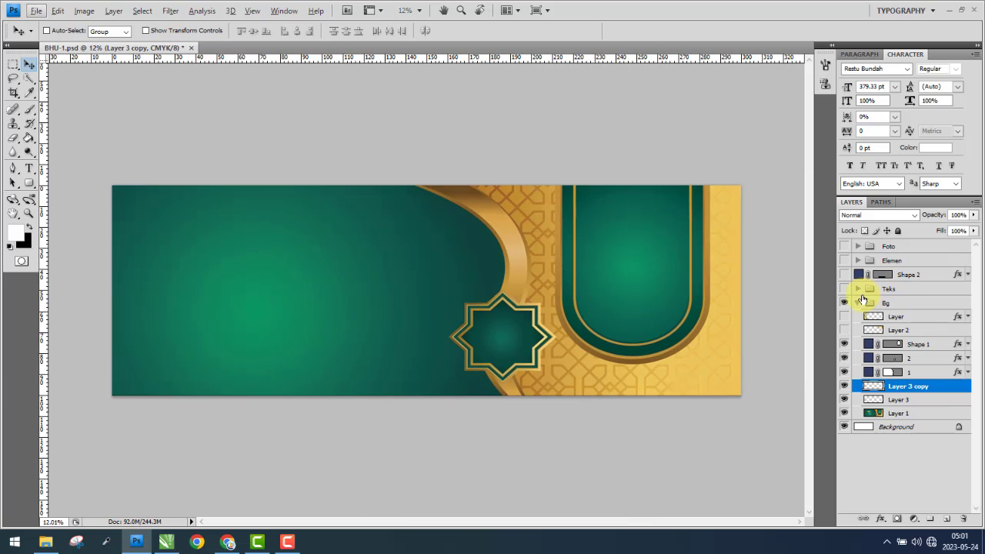
click(845, 316)
click(845, 274)
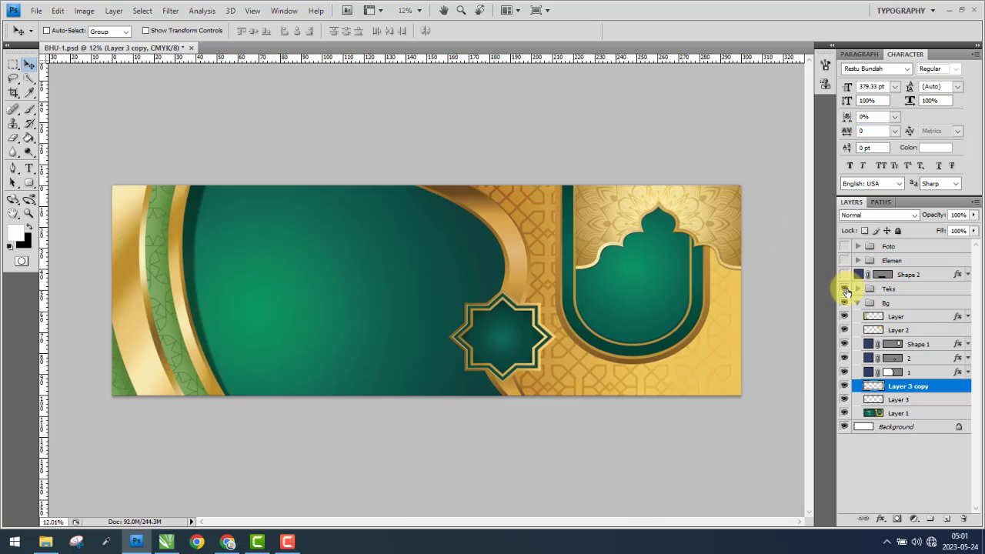
click(846, 288)
click(844, 260)
click(844, 245)
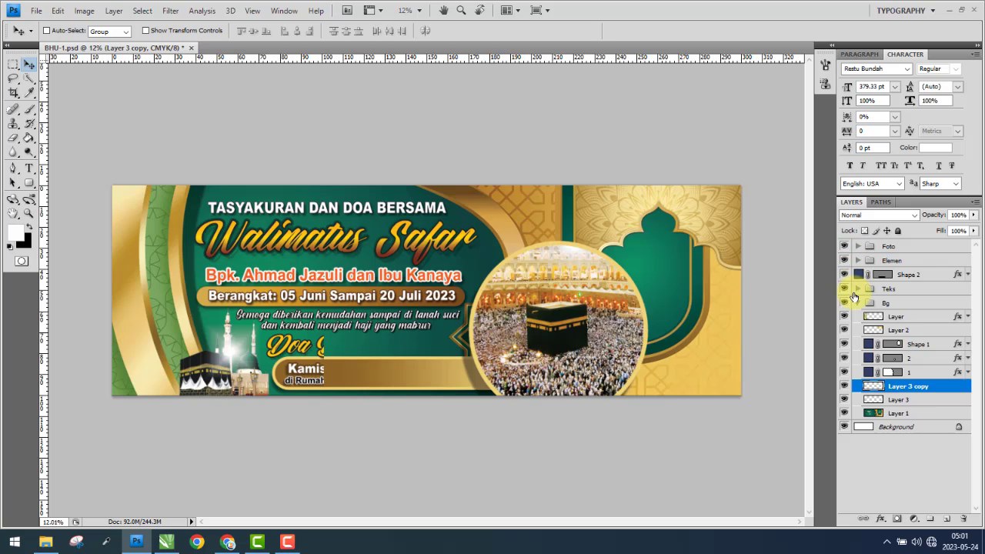
click(857, 303)
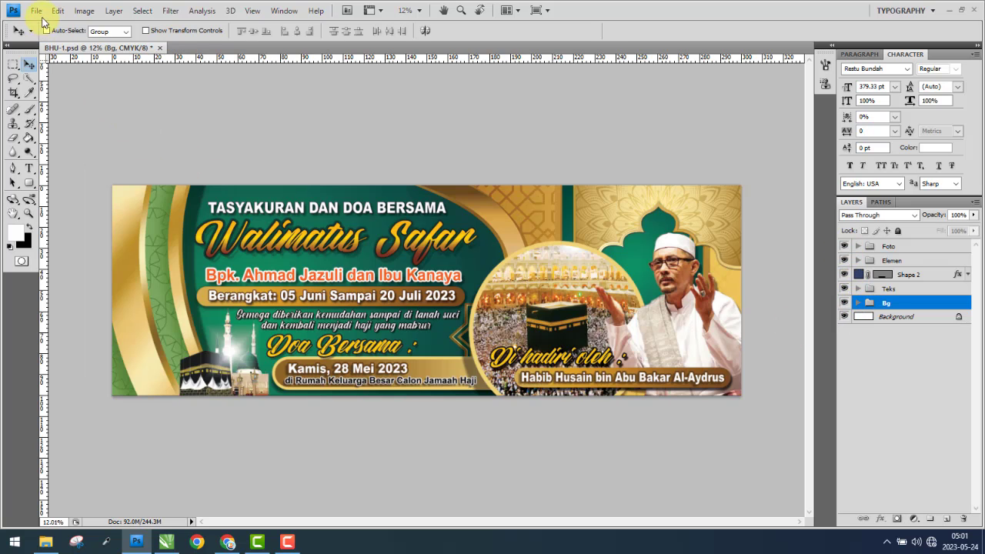
- Save BHU-1.psd, then hide Foto, Elemen, Shape 2 and Teks and expand the Bg group
click(37, 10)
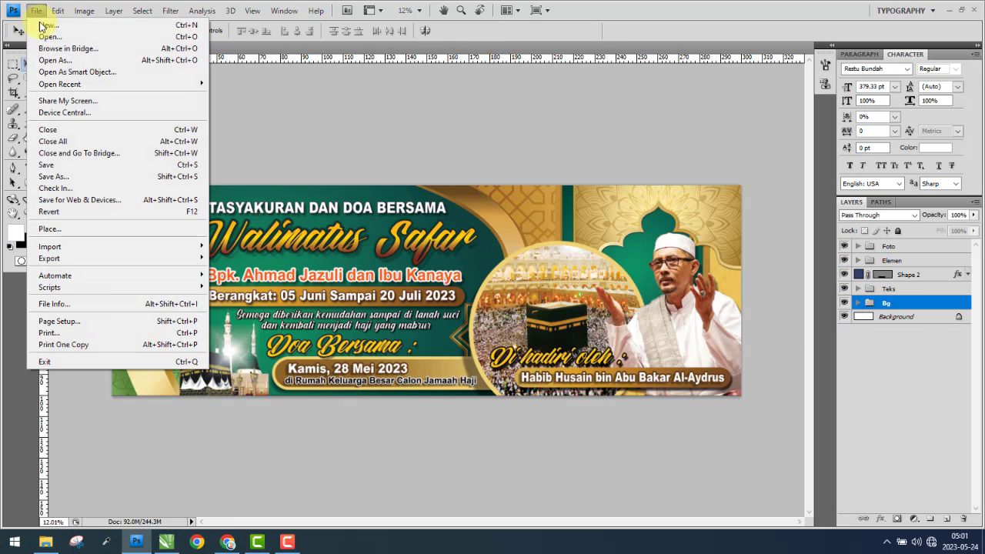
click(61, 168)
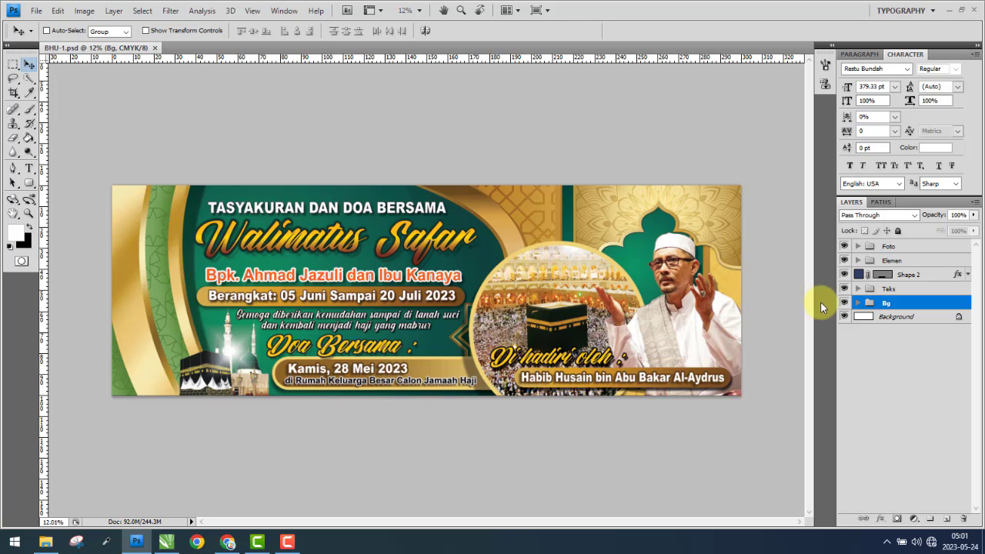
drag(847, 250, 858, 305)
click(858, 304)
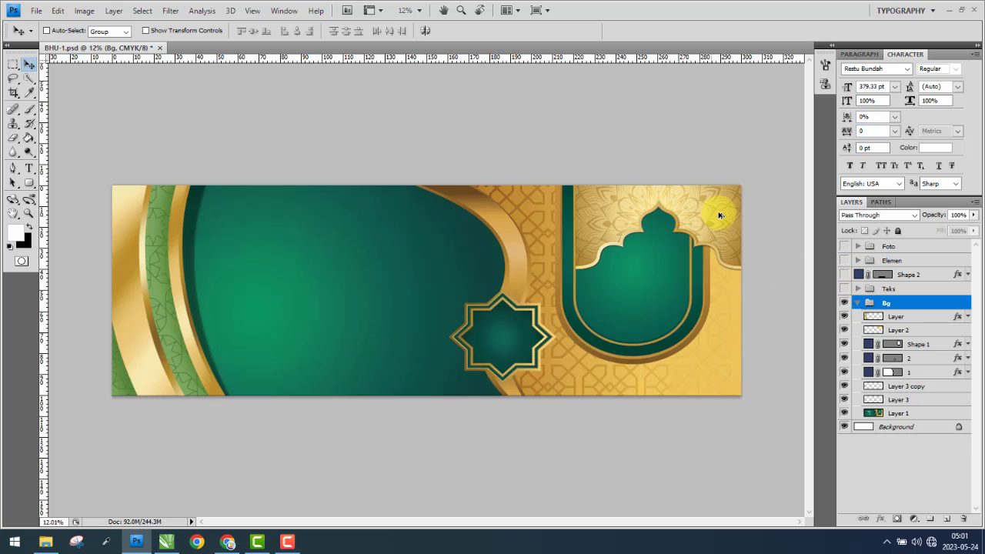
scroll(747, 202, up, 3)
- Change Image Mode to RGB Color with Don't Flatten, then hide Layer 1's gold pattern
click(84, 11)
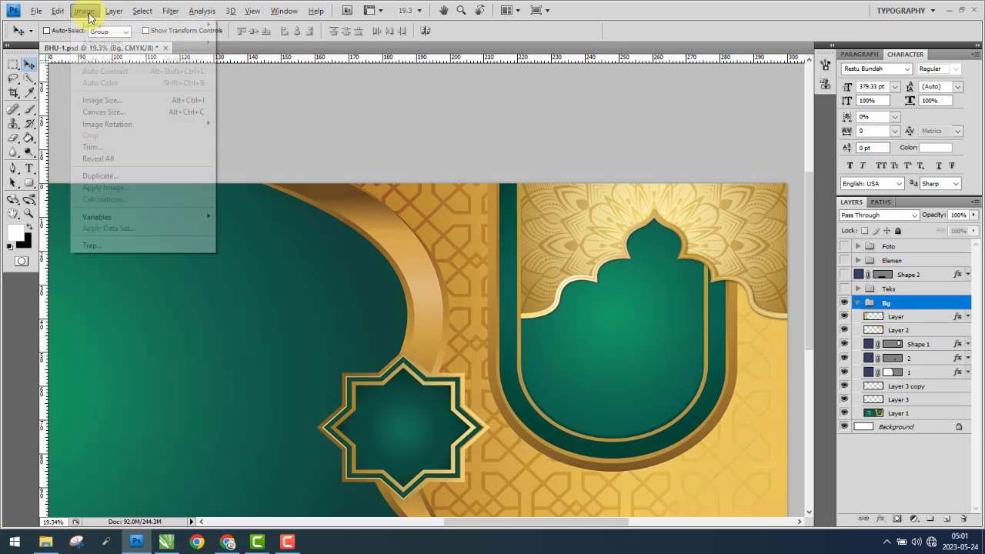
mouse_move(127, 29)
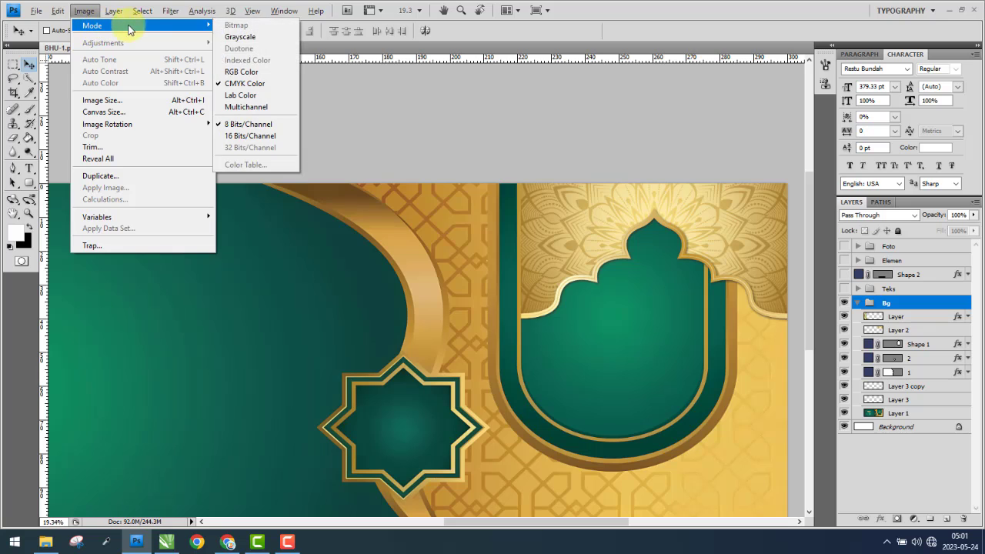
click(271, 72)
click(561, 213)
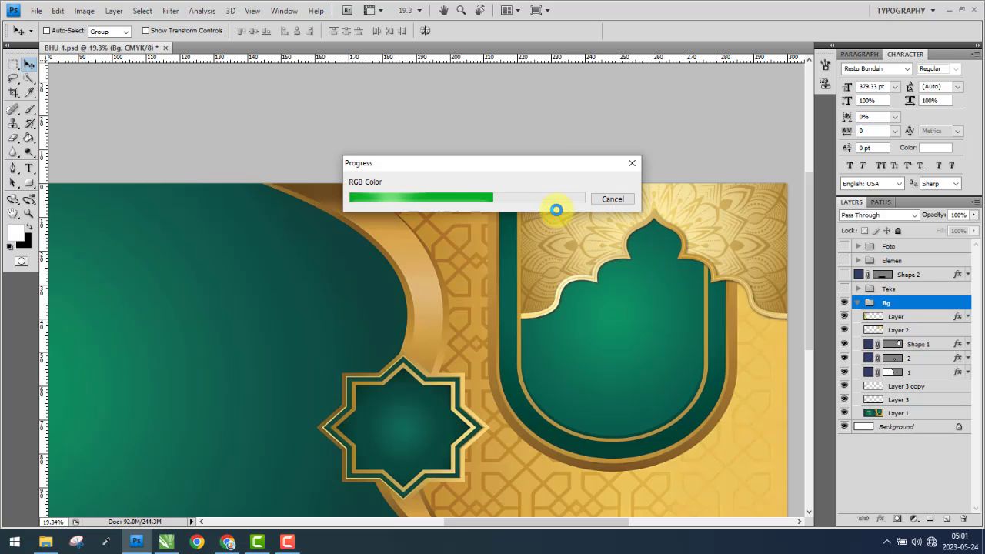
scroll(456, 213, up, 3)
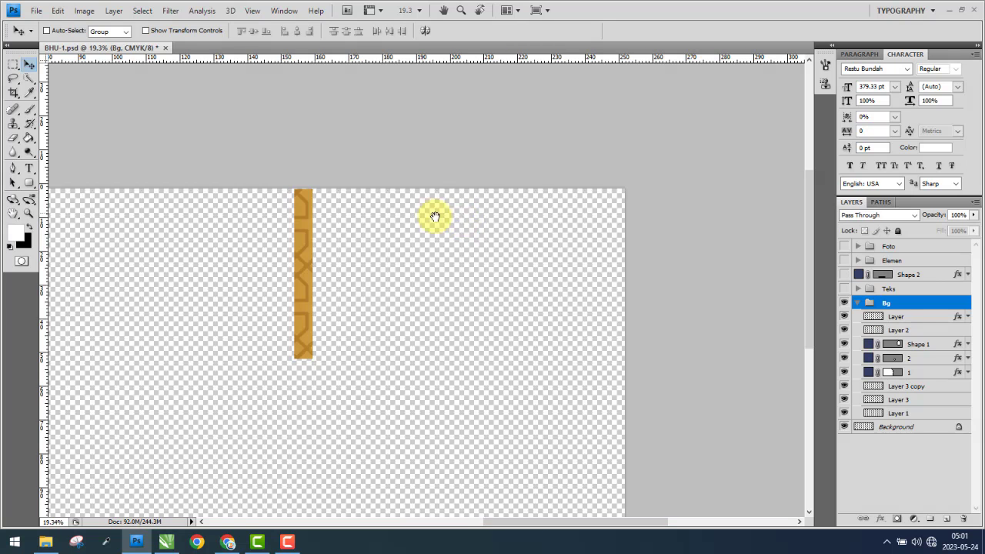
scroll(444, 240, up, 1)
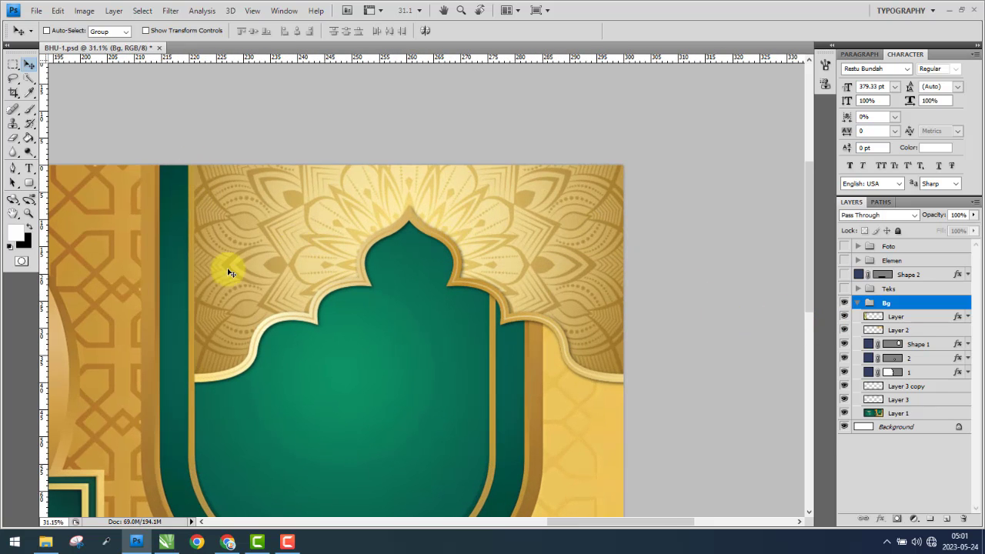
click(844, 414)
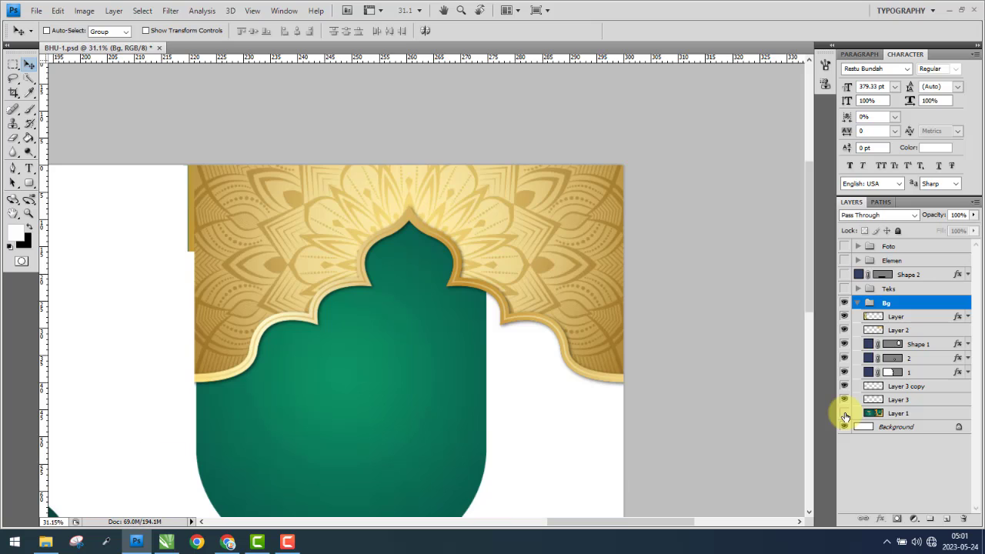
- Hide Layer 1, Layer 3, Shape 1 and the white Background, keeping Layer 2's gold arch active
click(844, 413)
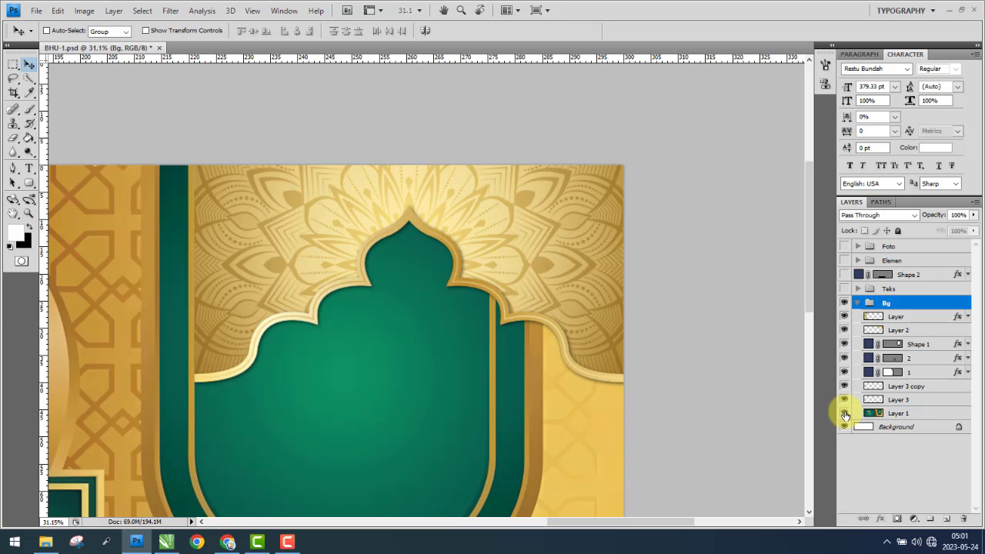
click(845, 413)
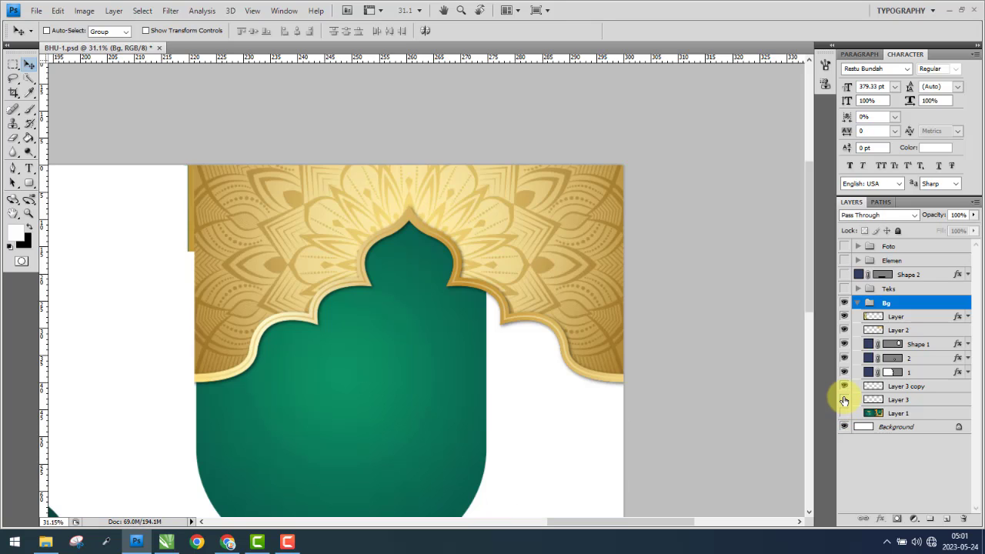
click(845, 400)
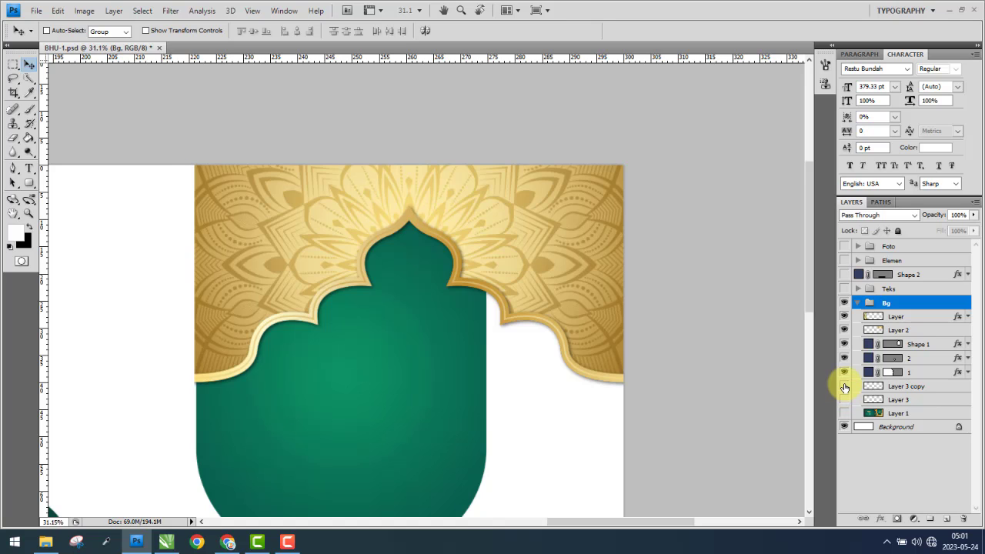
click(845, 344)
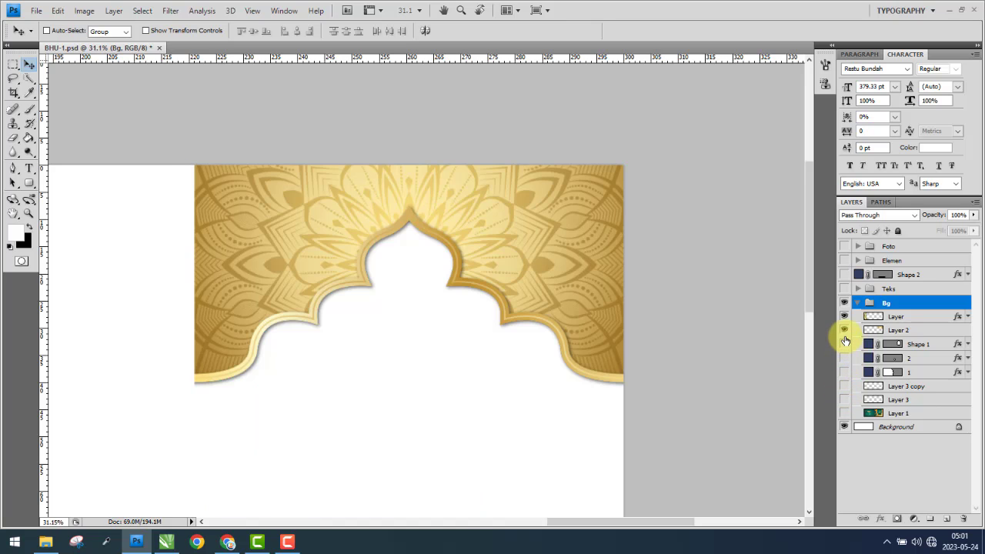
click(844, 330)
click(844, 330)
click(897, 331)
click(844, 427)
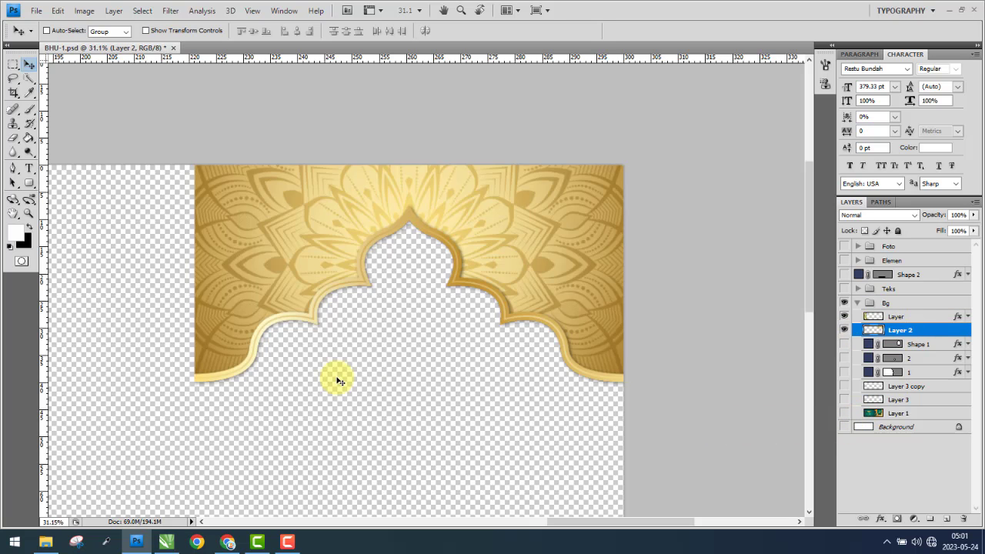
- Crop the canvas tightly around the gold mandala arch
scroll(304, 333, up, 2)
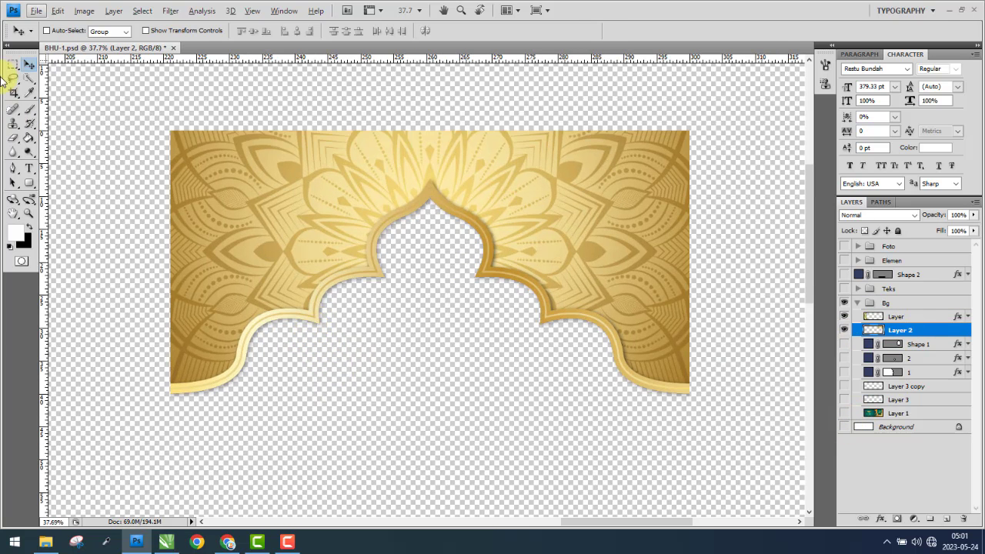
click(14, 92)
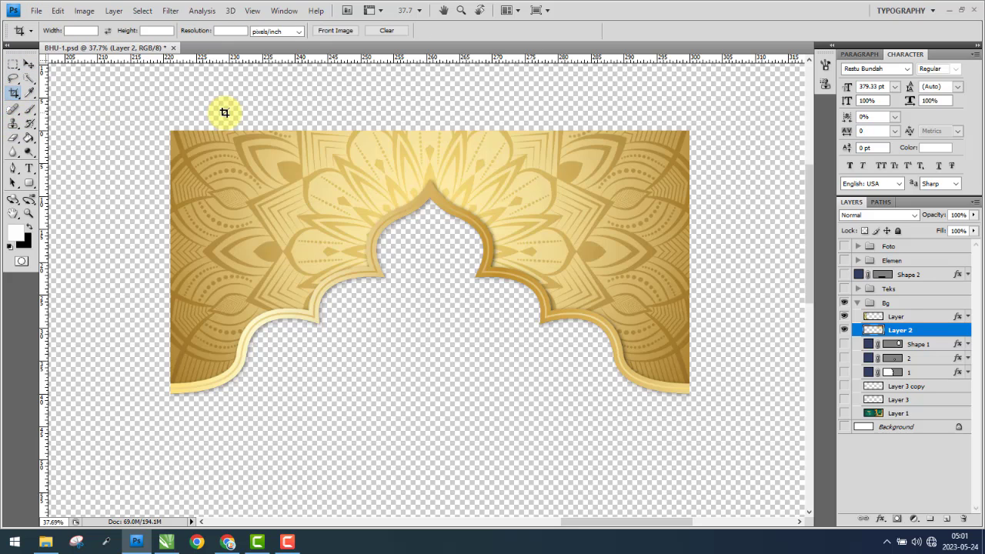
scroll(359, 236, down, 3)
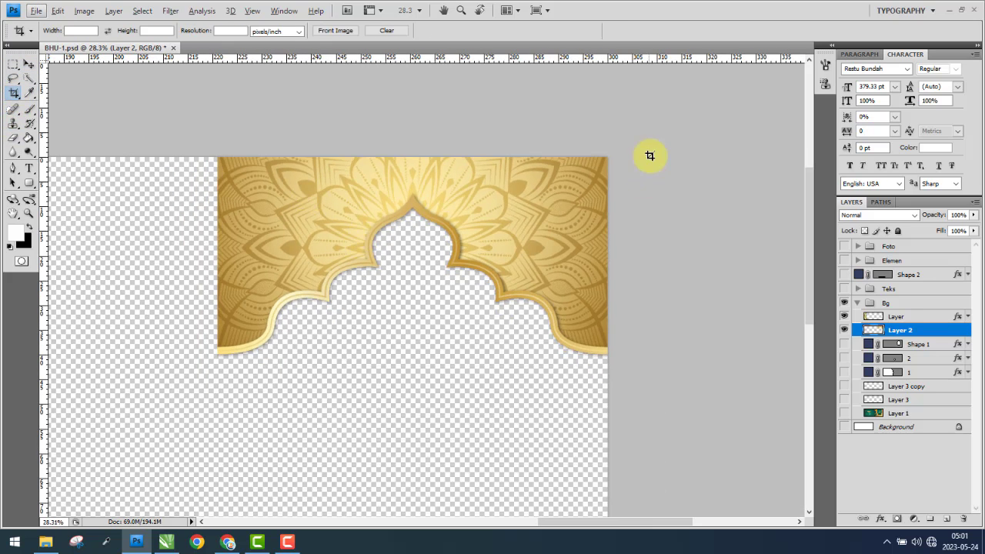
drag(651, 156, 440, 306)
drag(219, 380, 218, 359)
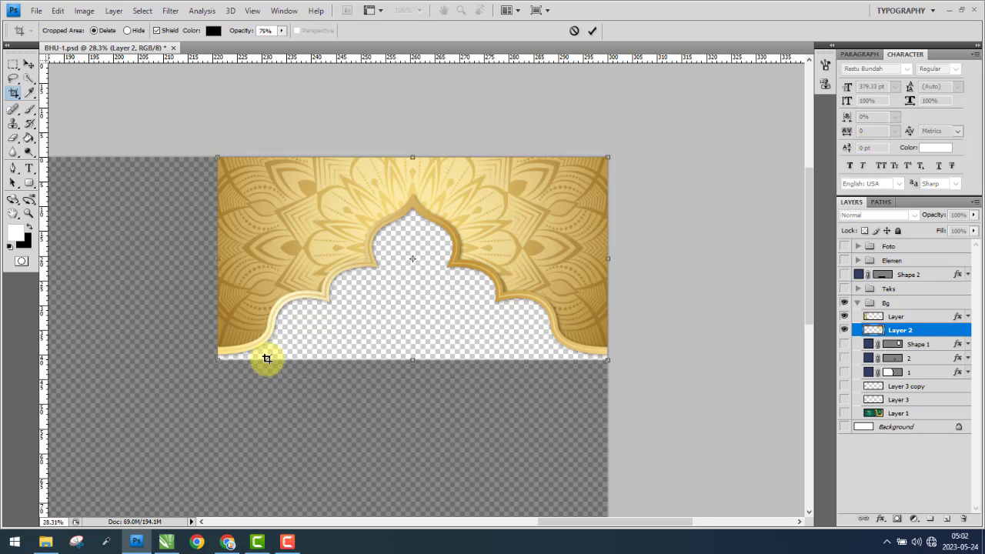
key(Return)
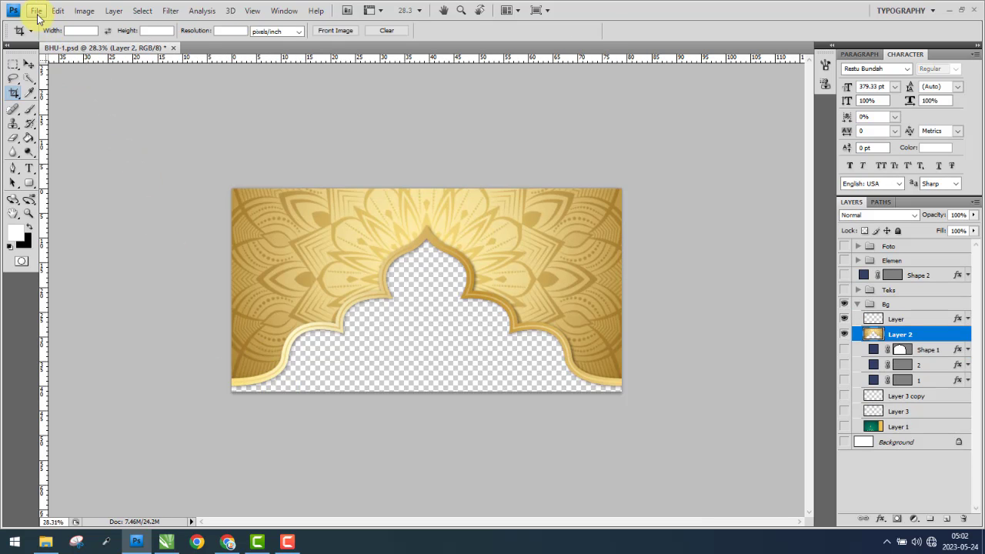
- Save the cropped arch in the Bahan folder as 4.png, accepting the PNG options
click(35, 11)
click(66, 176)
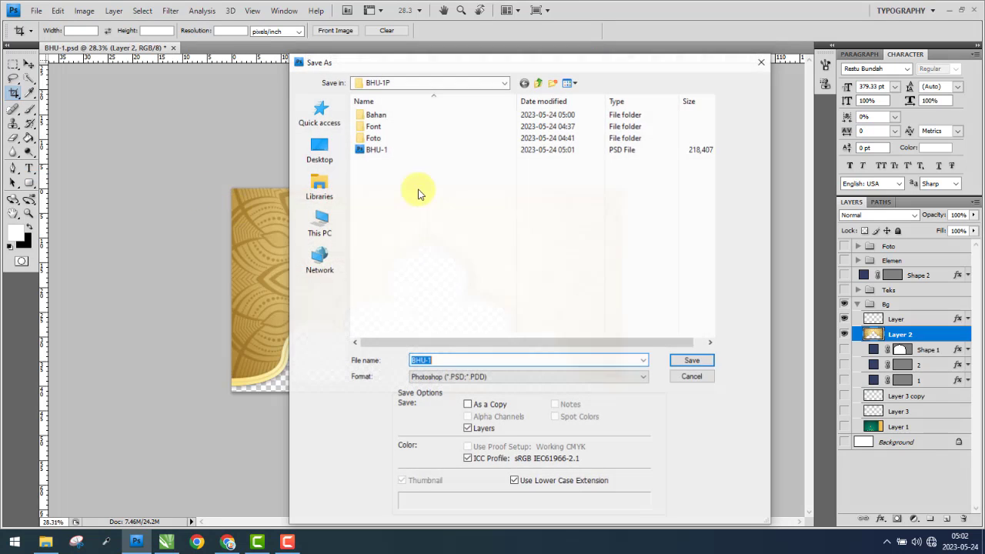
double_click(374, 116)
click(436, 359)
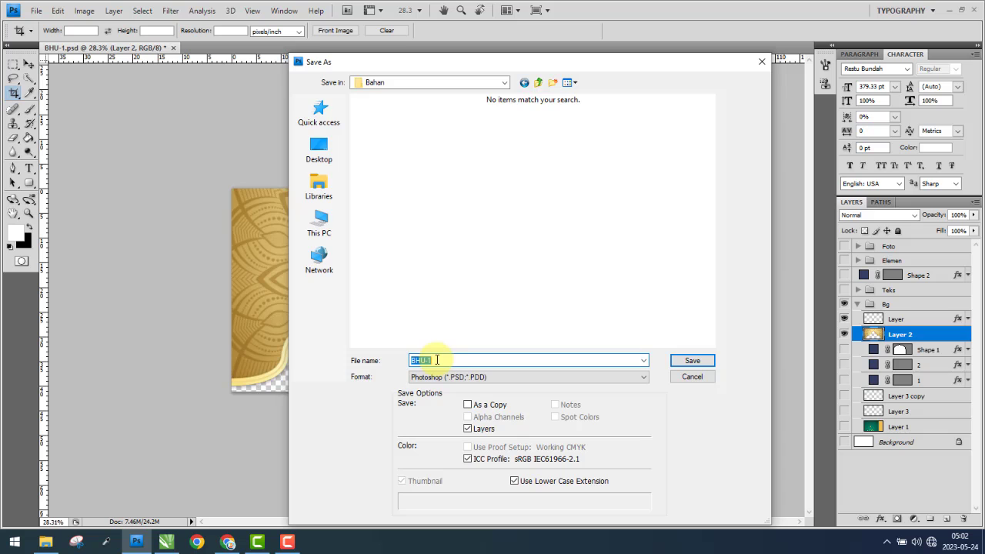
click(443, 377)
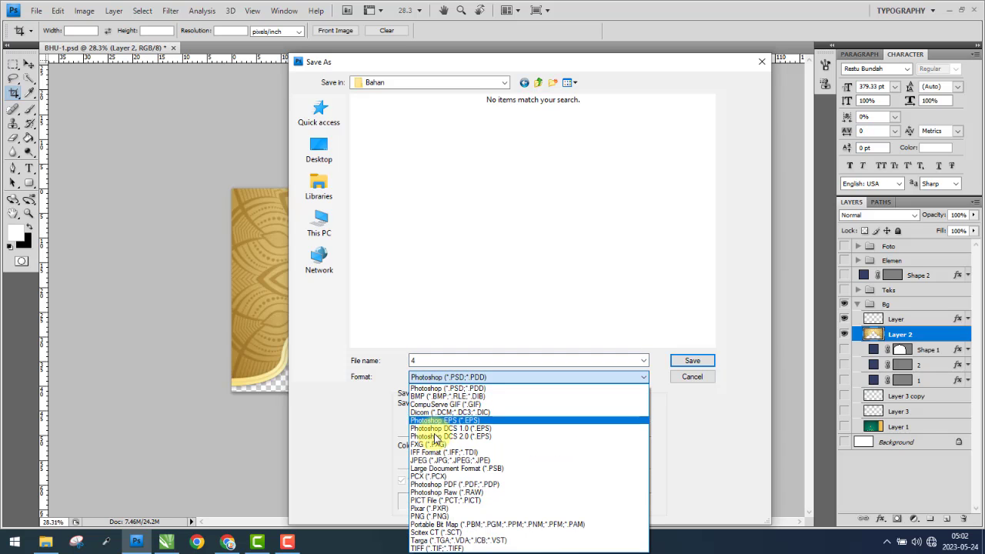
click(435, 516)
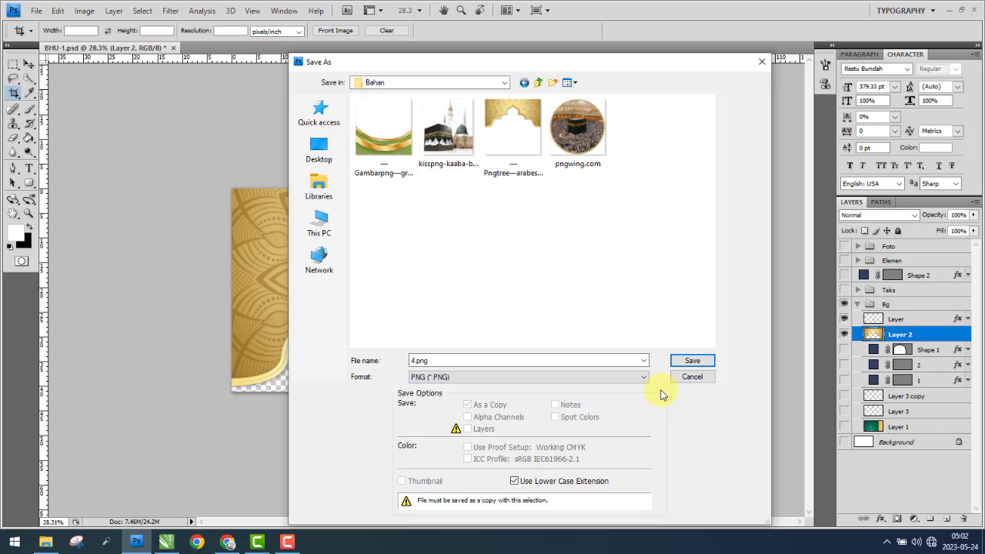
click(693, 359)
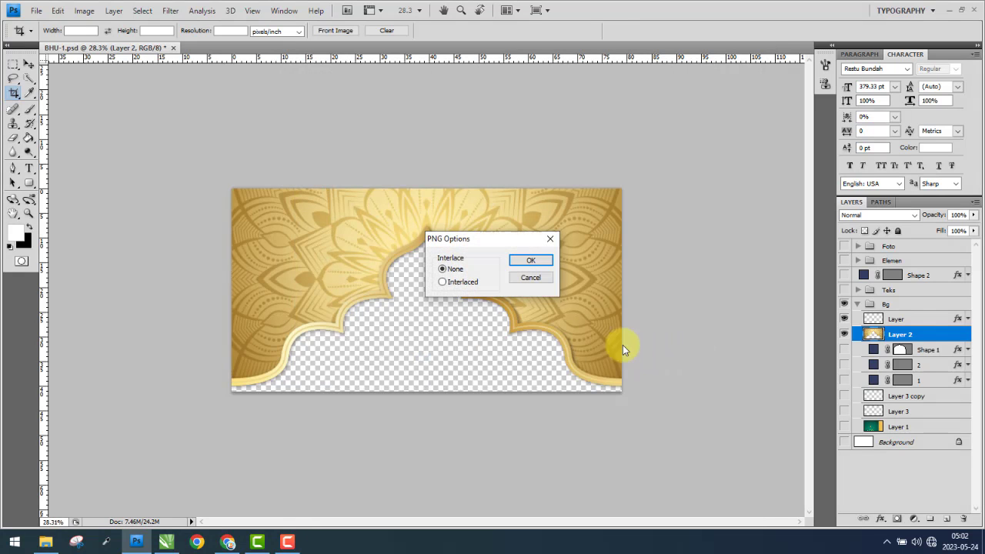
click(534, 264)
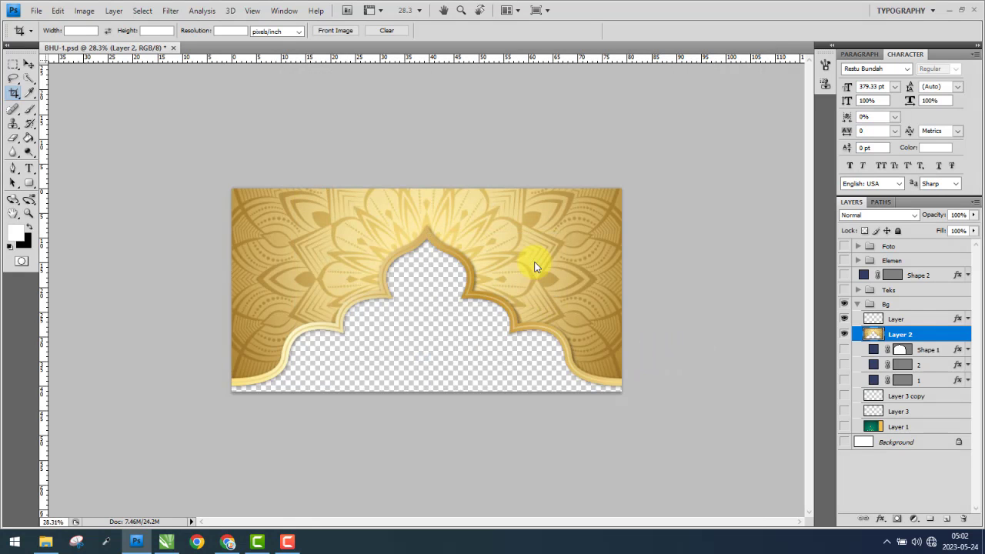
click(286, 542)
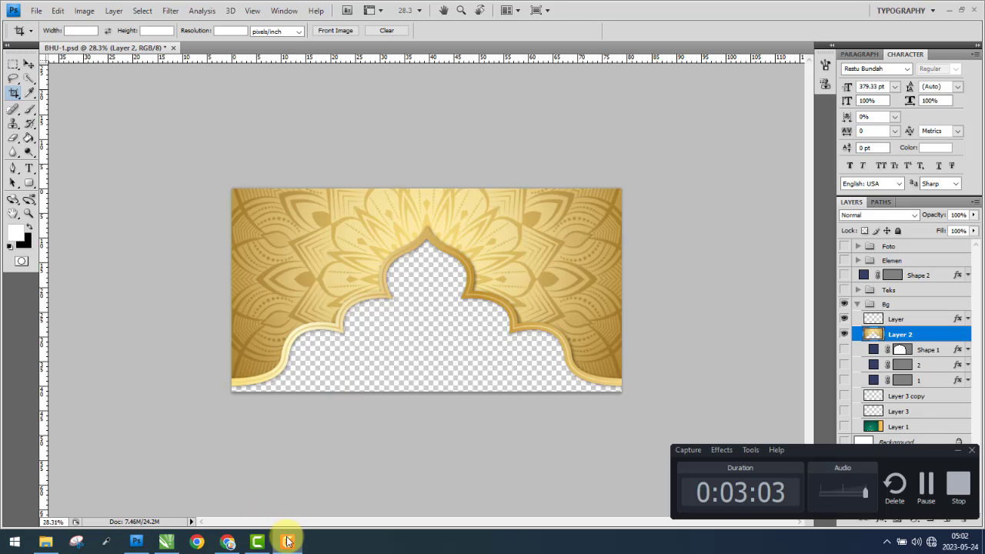
click(286, 542)
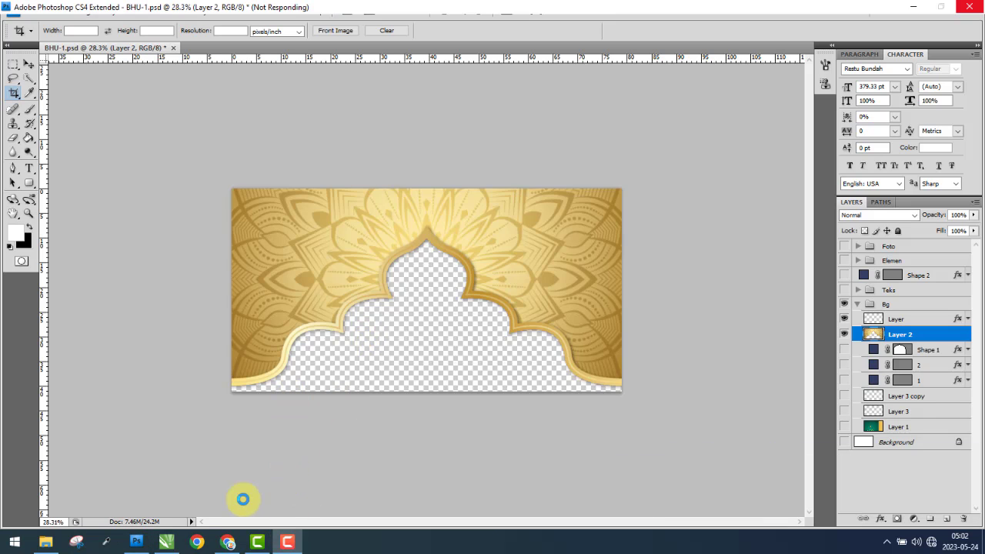
- Select the new image 4 in the Bahan folder and drag it into the CorelDRAW document
click(46, 542)
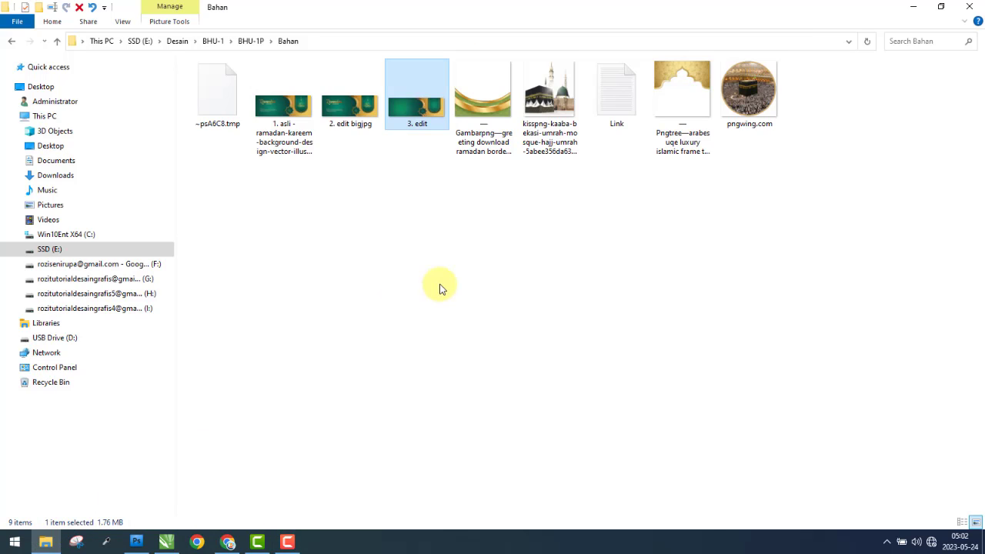
drag(220, 110, 30, 43)
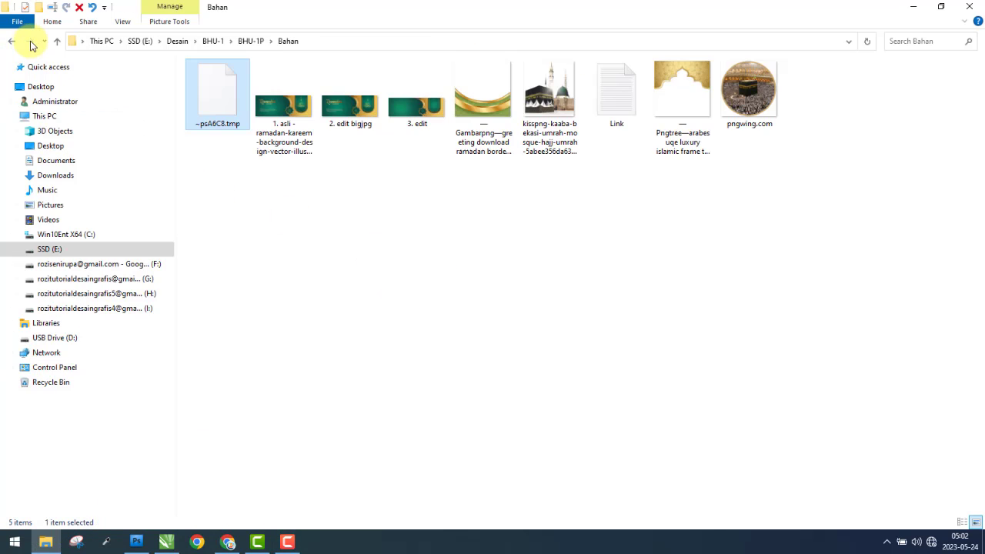
click(655, 283)
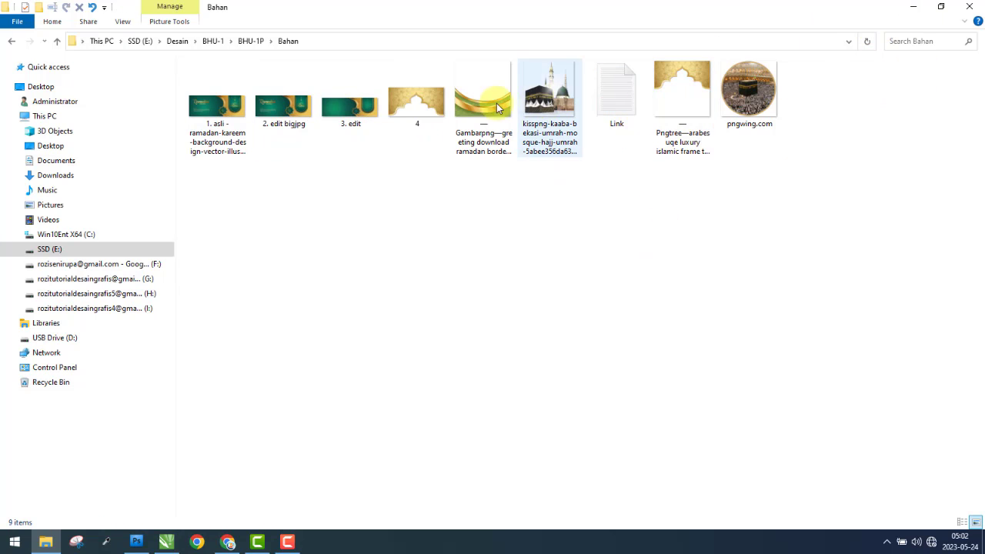
click(414, 94)
drag(417, 123, 693, 239)
- Select only the newly placed gold arch bitmap and copy it
scroll(877, 197, up, 2)
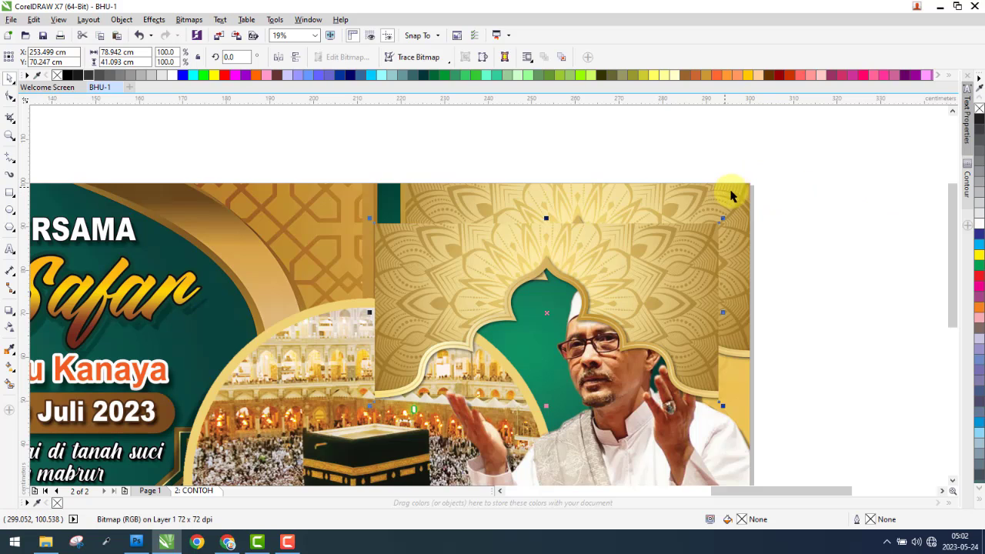
key(ctrl+a)
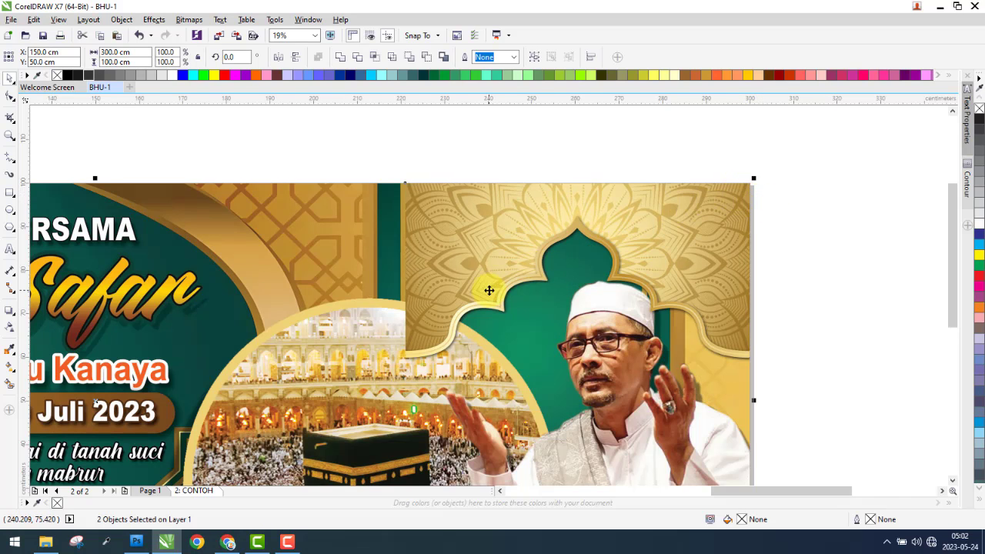
scroll(574, 271, down, 2)
click(620, 242)
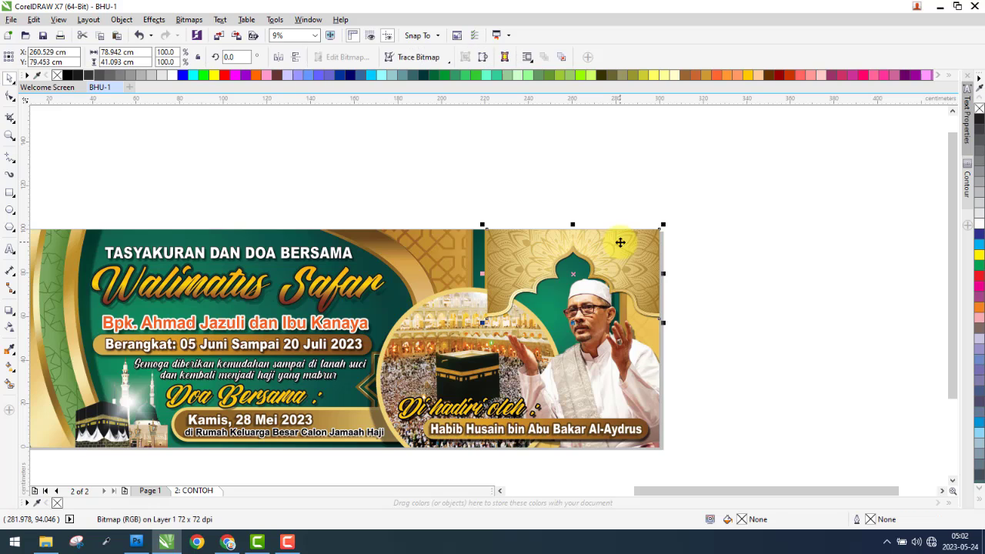
right_click(621, 242)
key(Escape)
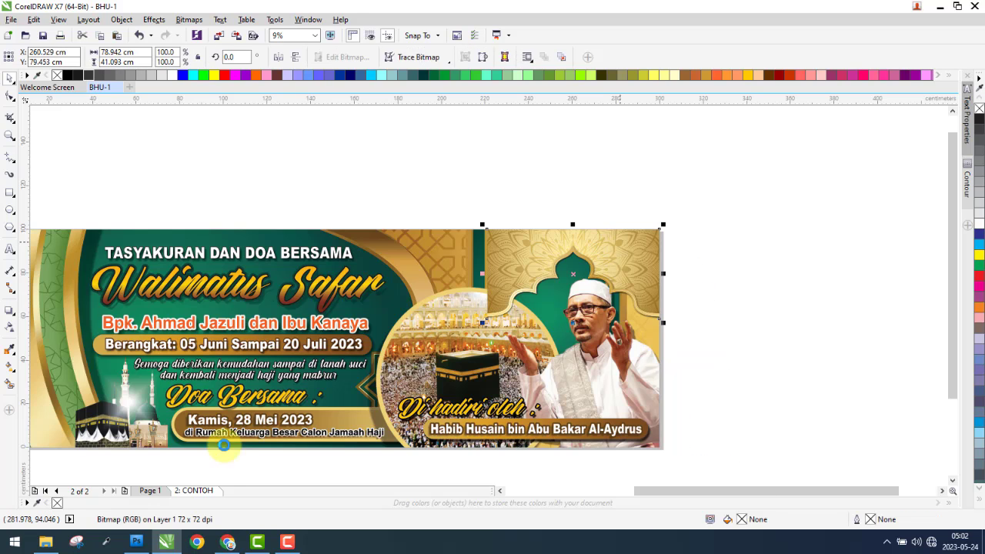
- Paste the gold arch bitmap onto Page 1 over the banner's right-hand arch
click(149, 491)
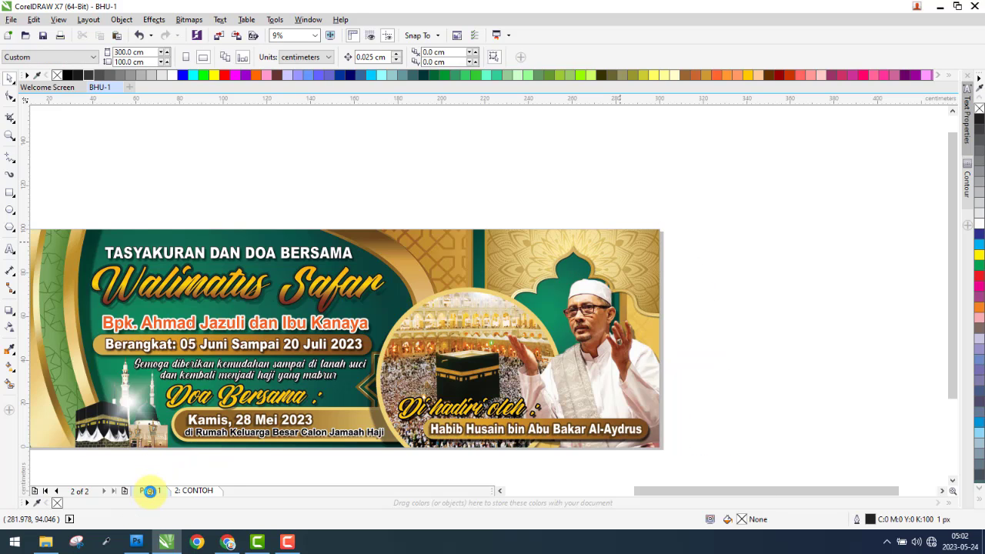
right_click(759, 217)
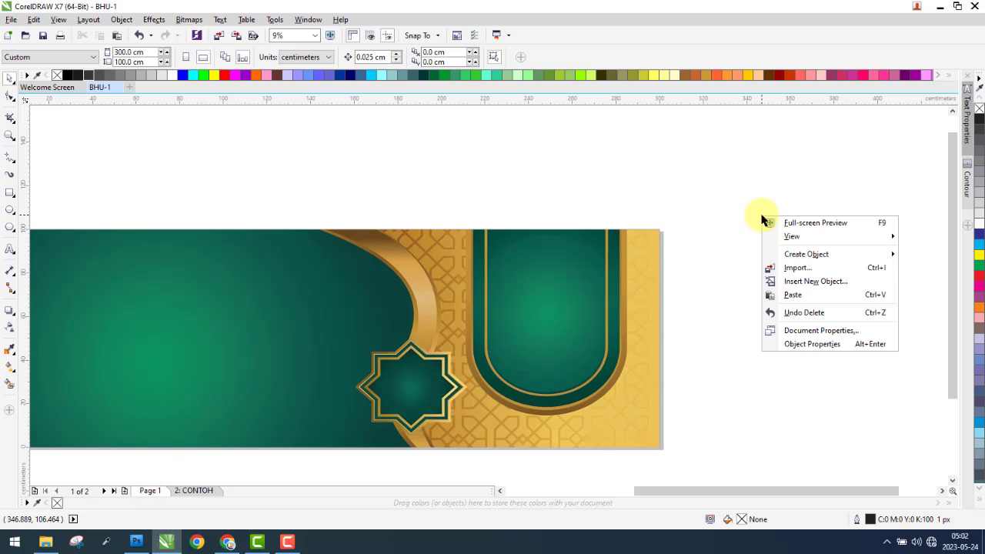
click(783, 294)
click(747, 293)
scroll(750, 293, down, 2)
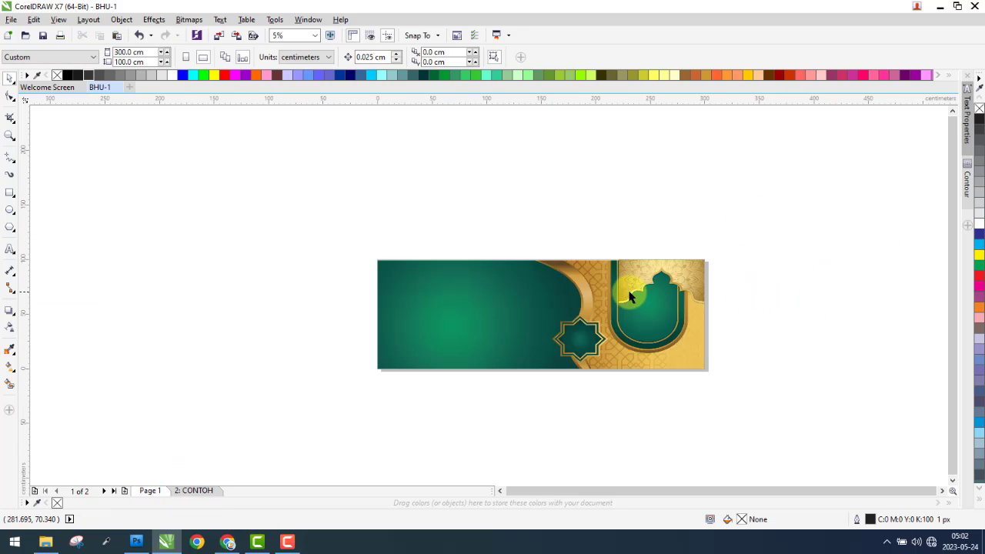
scroll(466, 301, up, 2)
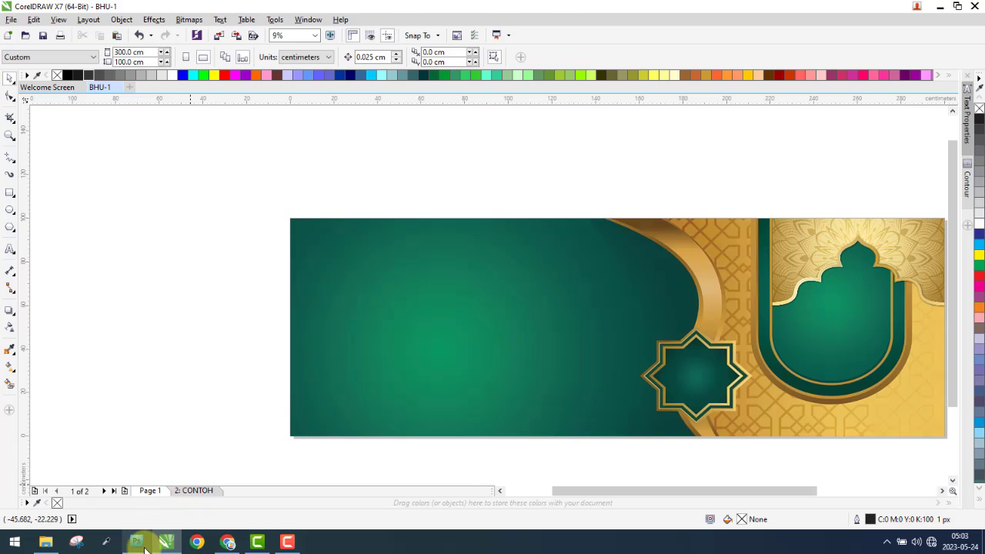
click(143, 547)
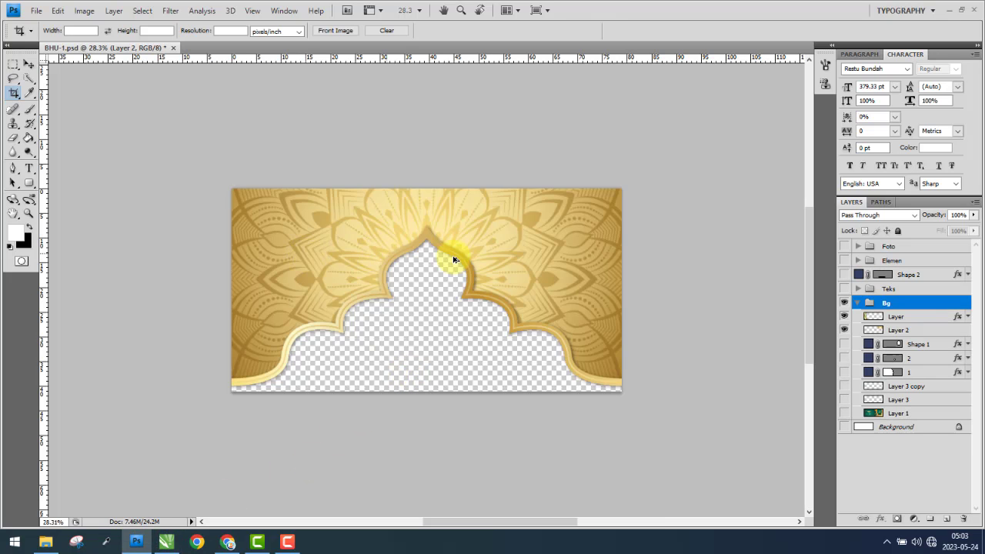
- Hide Layer 2, turn off the border layer's Drop Shadow, and crop to the left curved strip
scroll(604, 281, down, 3)
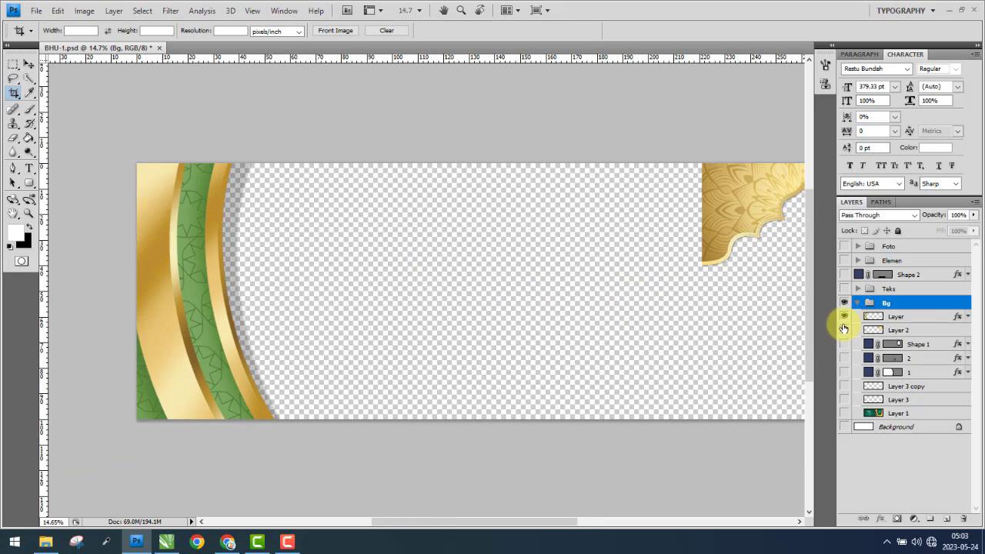
click(844, 329)
scroll(162, 319, up, 1)
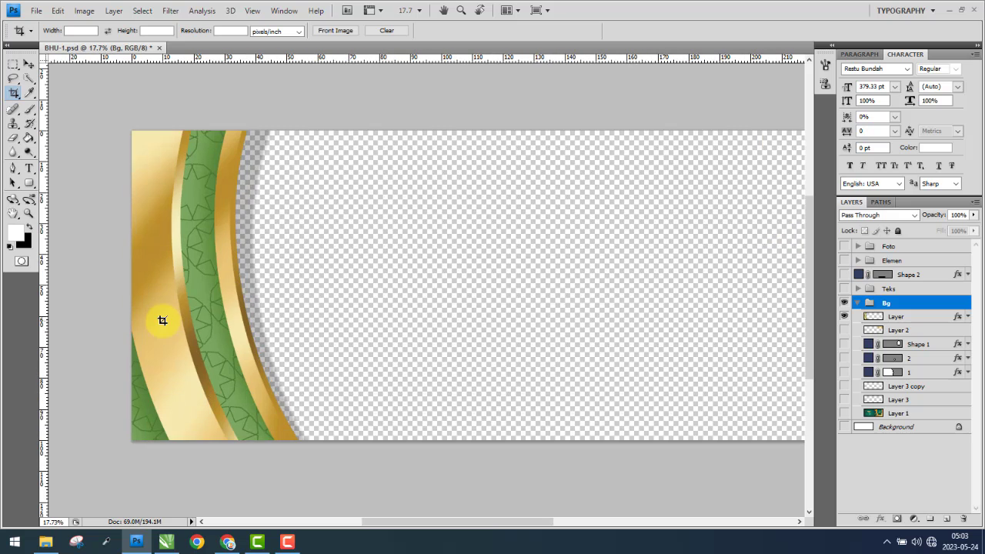
key(alt)
click(932, 322)
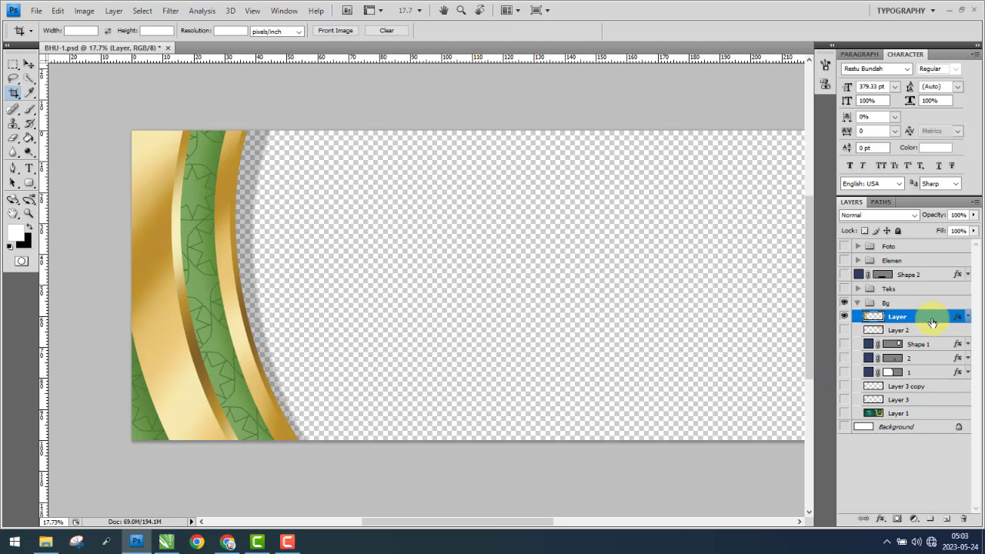
double_click(933, 322)
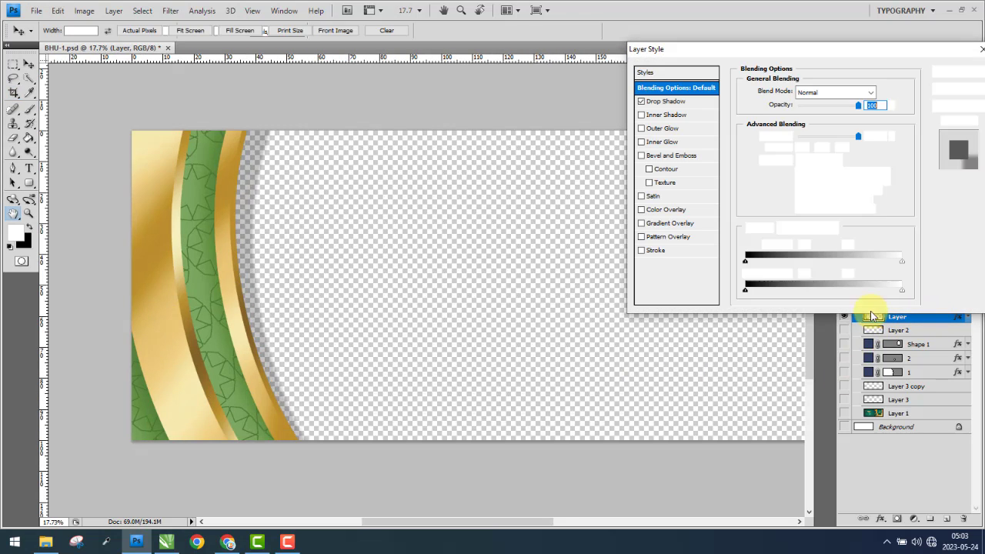
click(642, 101)
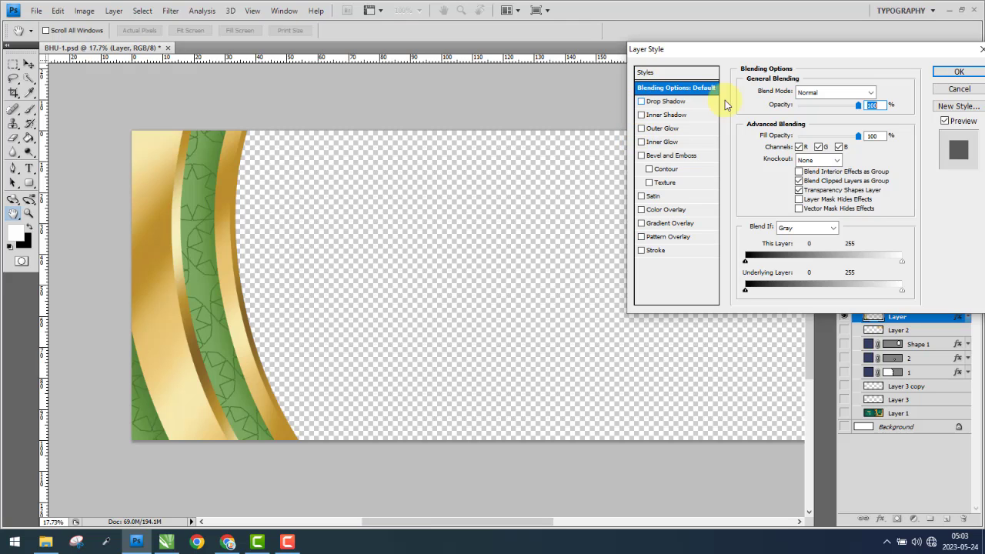
click(961, 72)
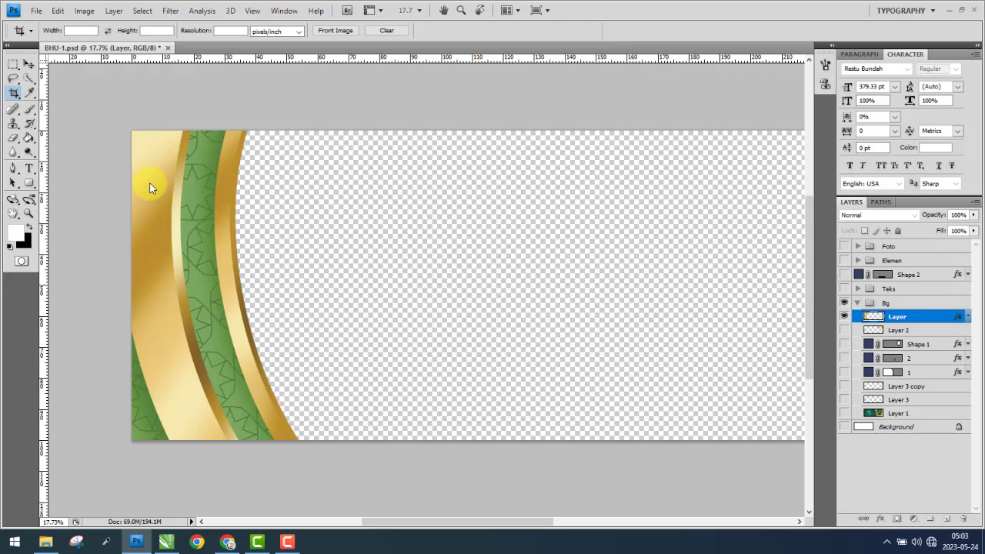
mouse_move(79, 94)
mouse_down()
mouse_move(223, 288)
mouse_move(292, 474)
mouse_move(305, 465)
mouse_up()
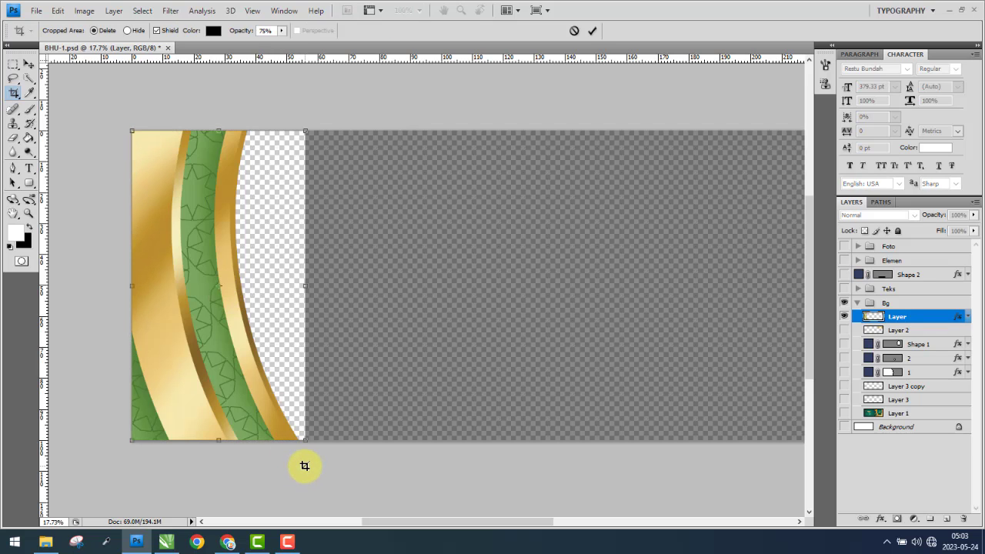
key(Return)
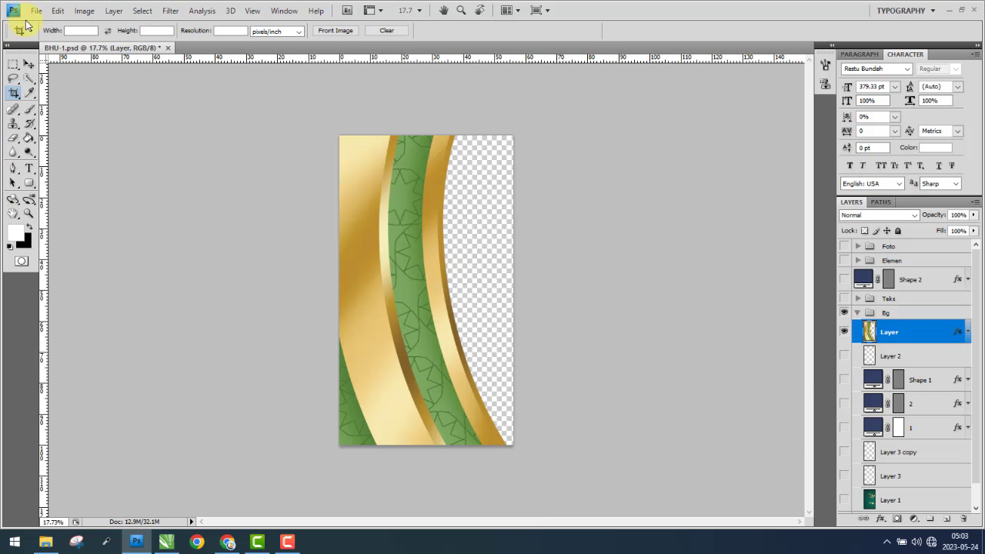
- Save the cropped stripe in the Bahan folder as 5.png with default PNG options
click(34, 10)
click(66, 176)
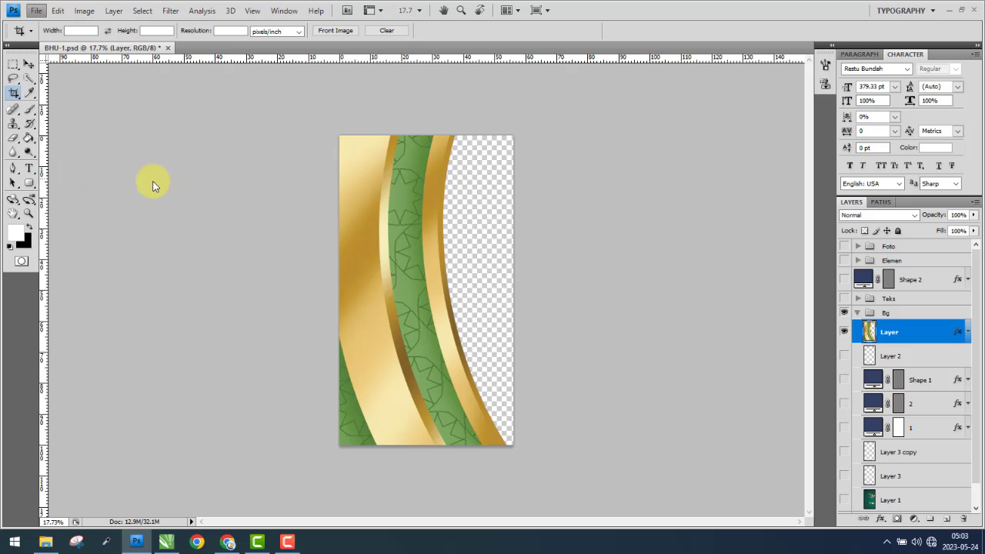
double_click(379, 111)
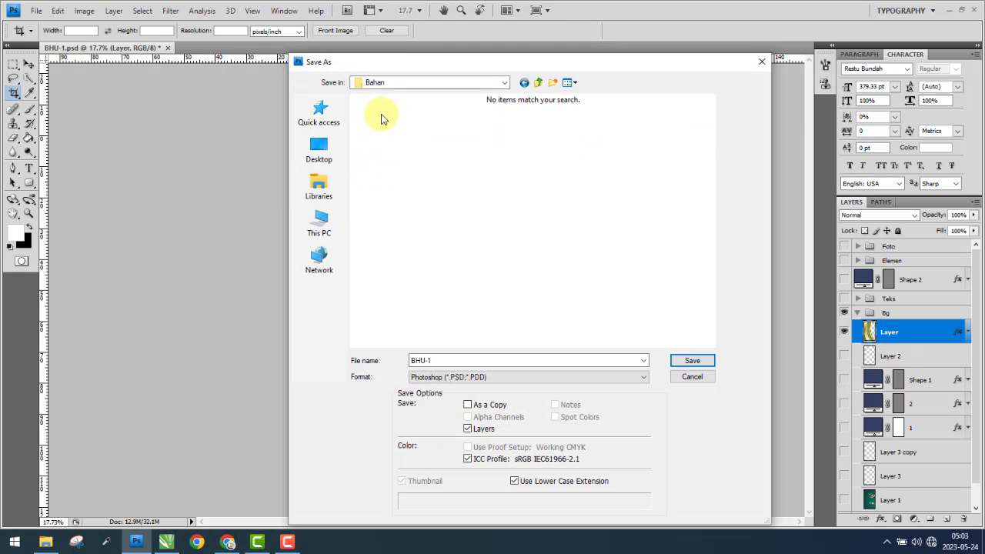
click(444, 360)
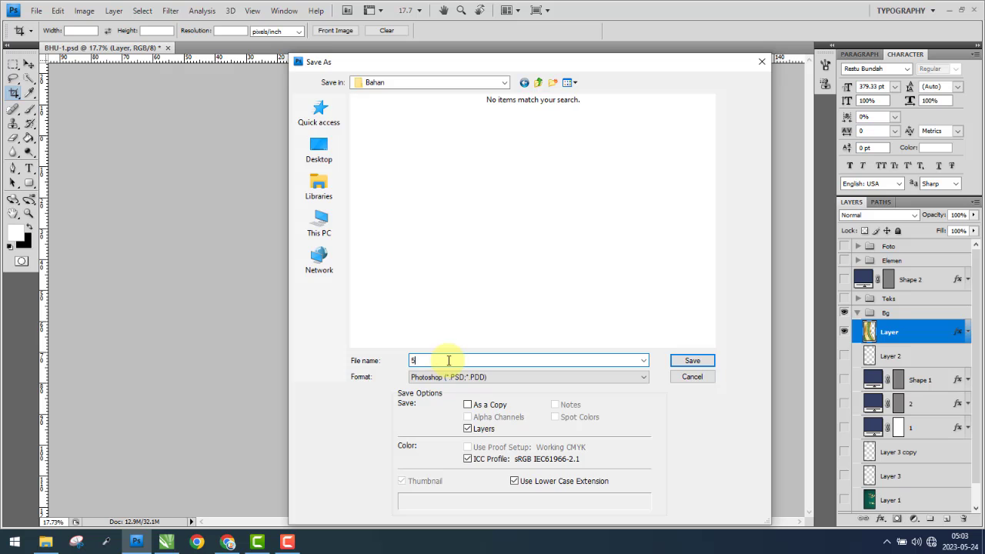
click(449, 377)
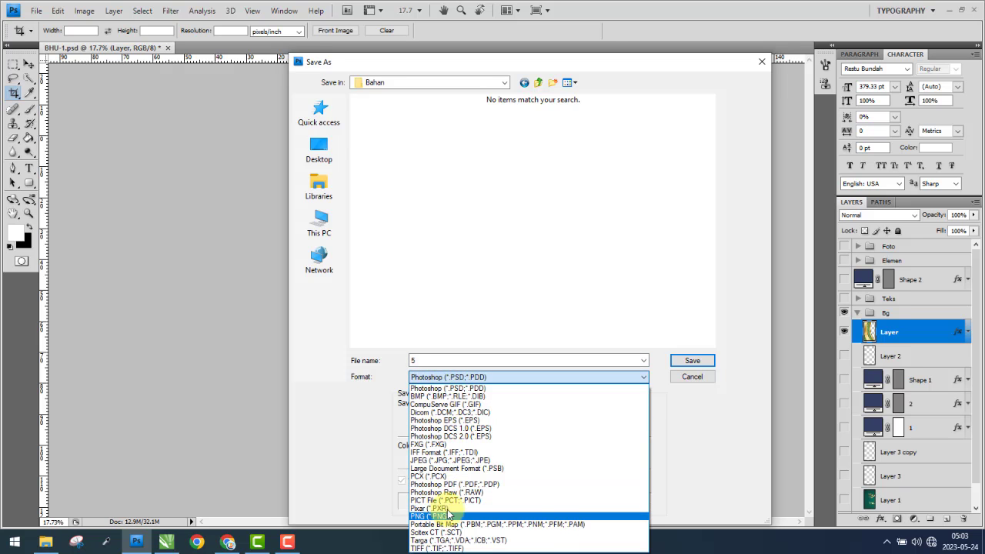
click(449, 516)
click(680, 362)
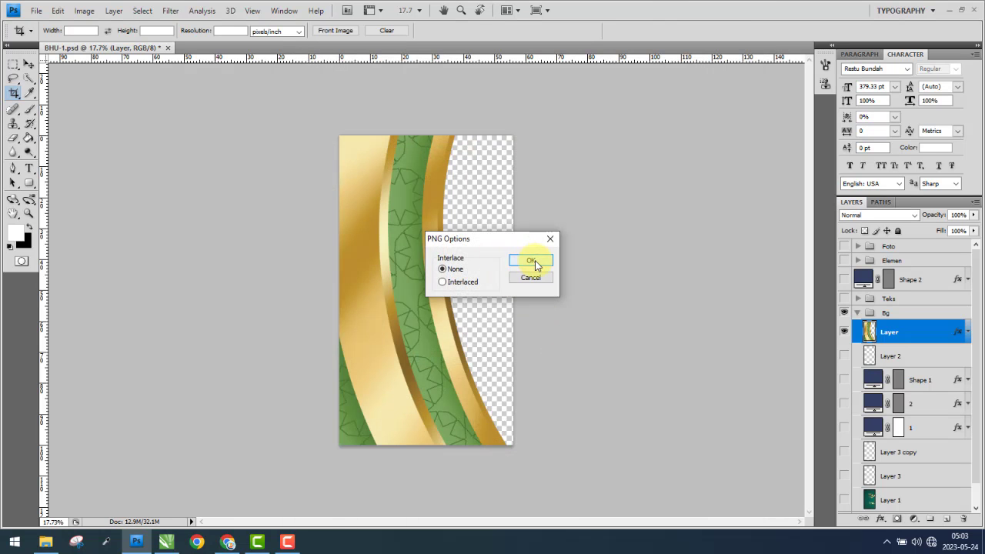
click(536, 262)
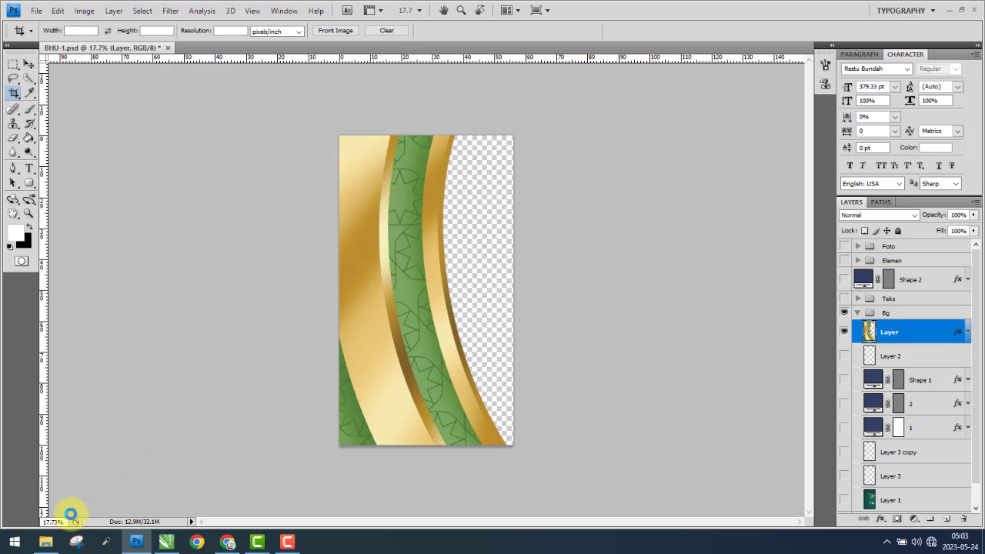
click(45, 542)
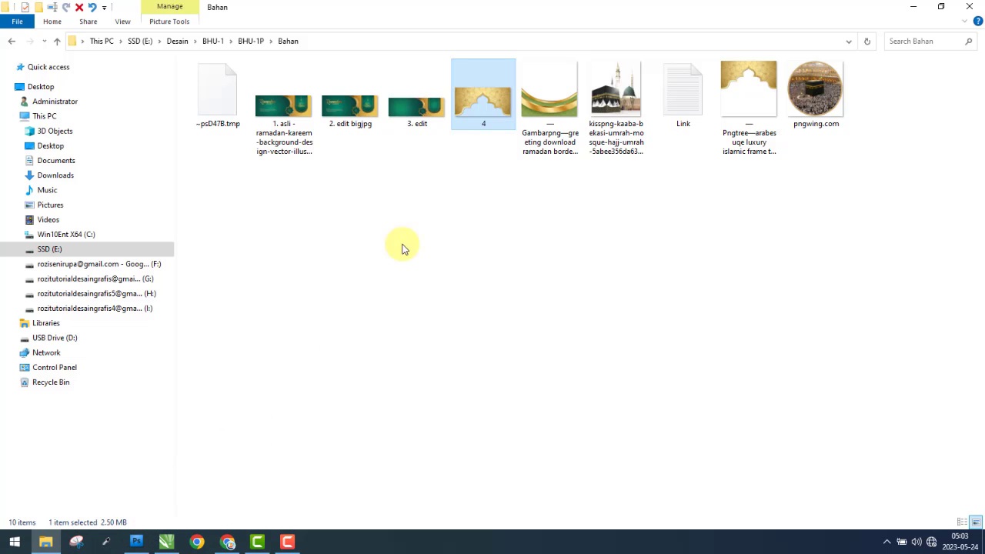
- View the original Gambarpng border image, then return to the Bahan folder
click(544, 112)
double_click(545, 112)
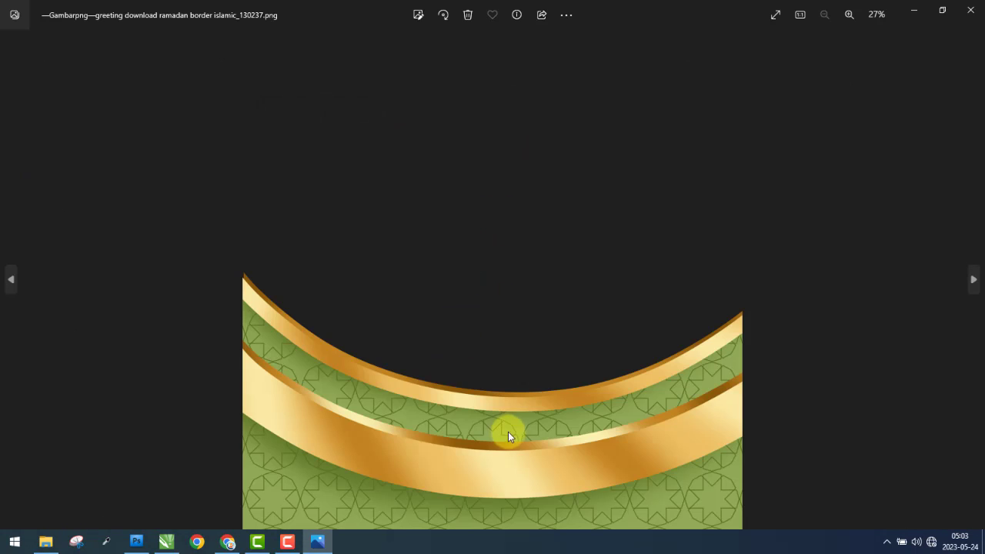
click(971, 13)
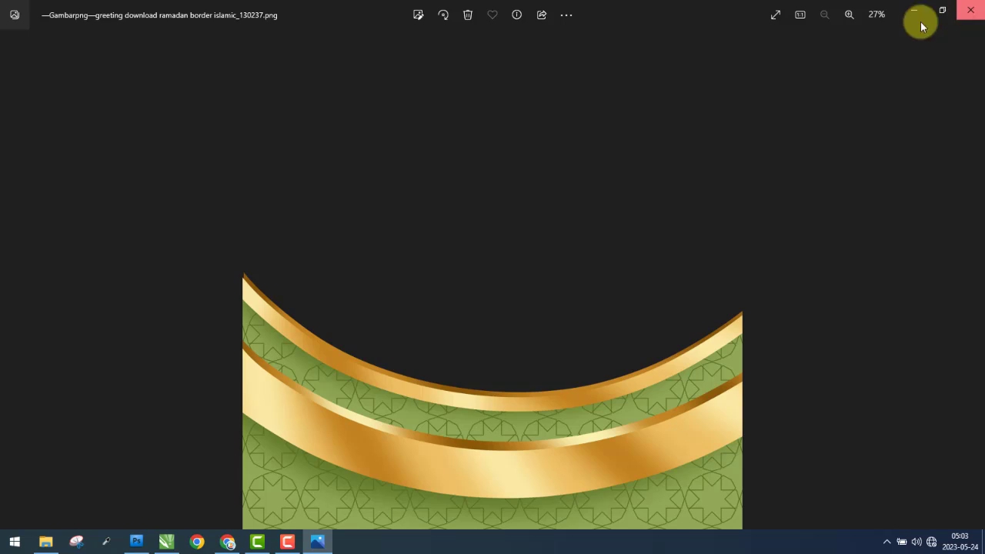
drag(209, 174, 226, 111)
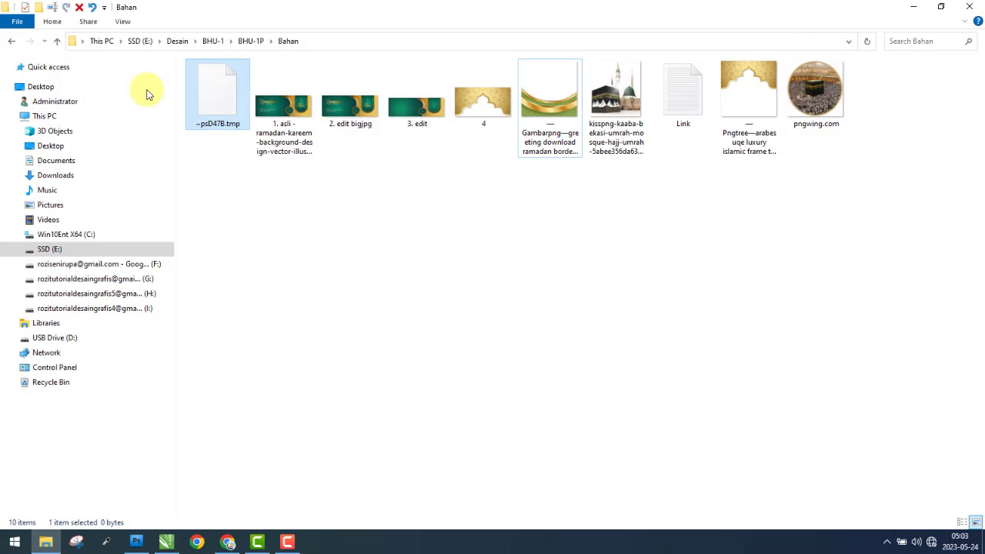
click(12, 41)
click(31, 40)
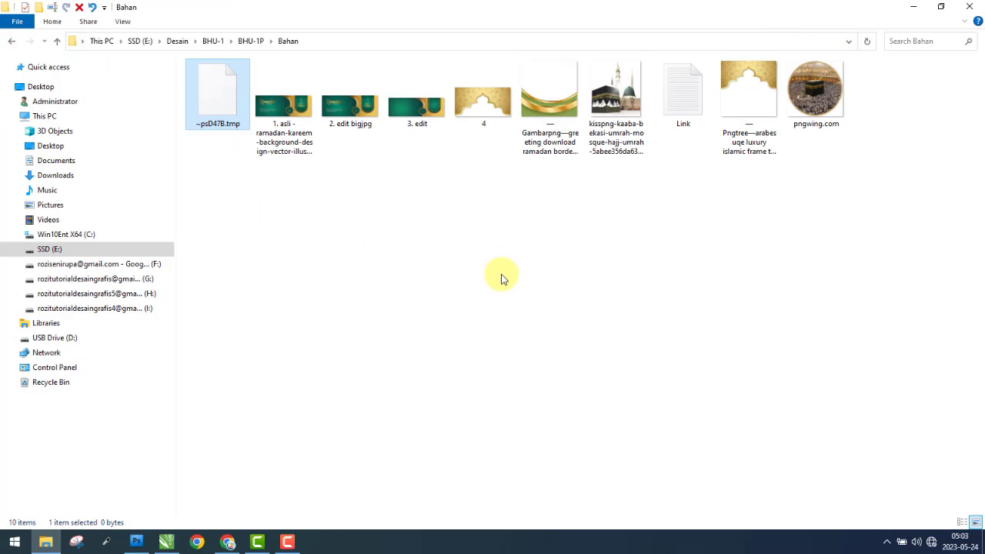
click(468, 288)
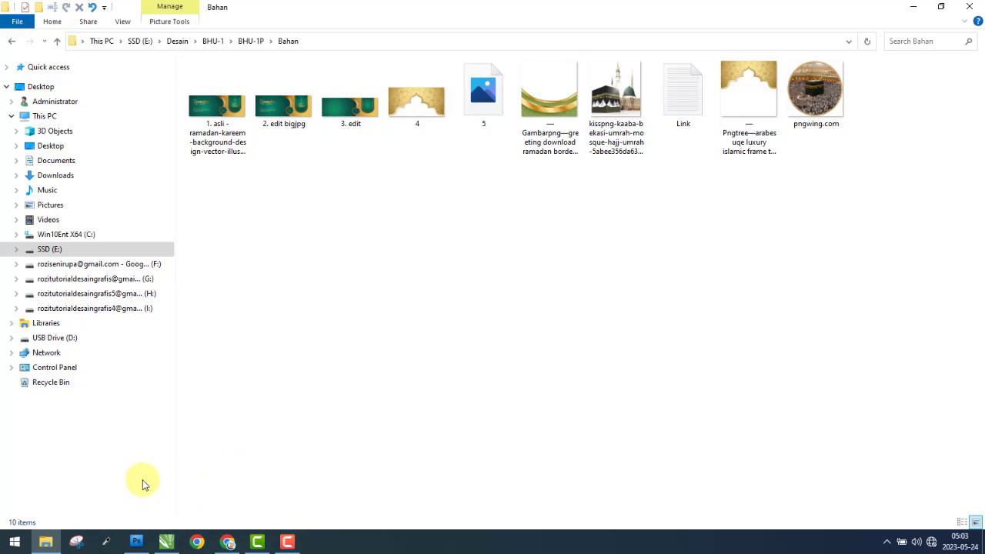
- Compare image 5 against the Gambarpng border, then drag 5 into CorelDRAW
click(491, 95)
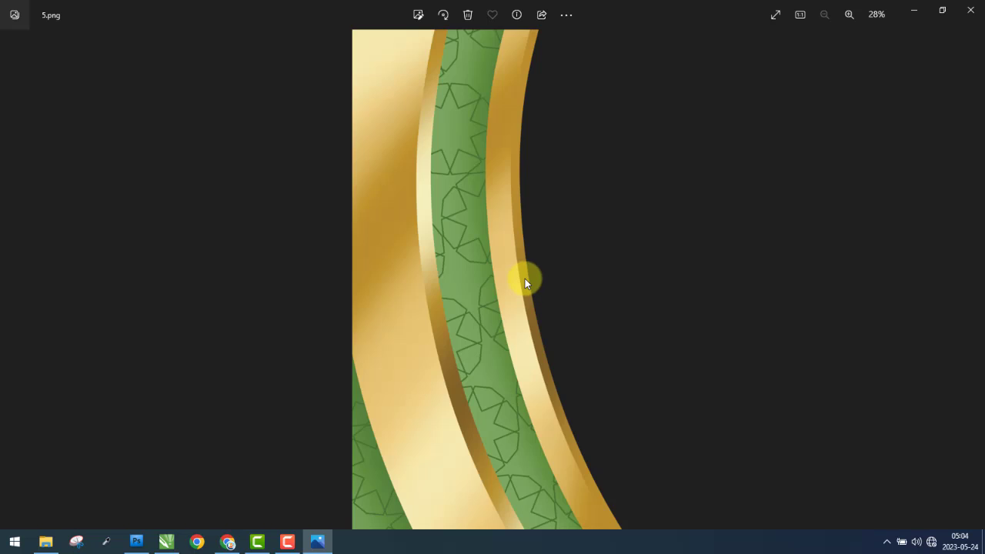
key(Right)
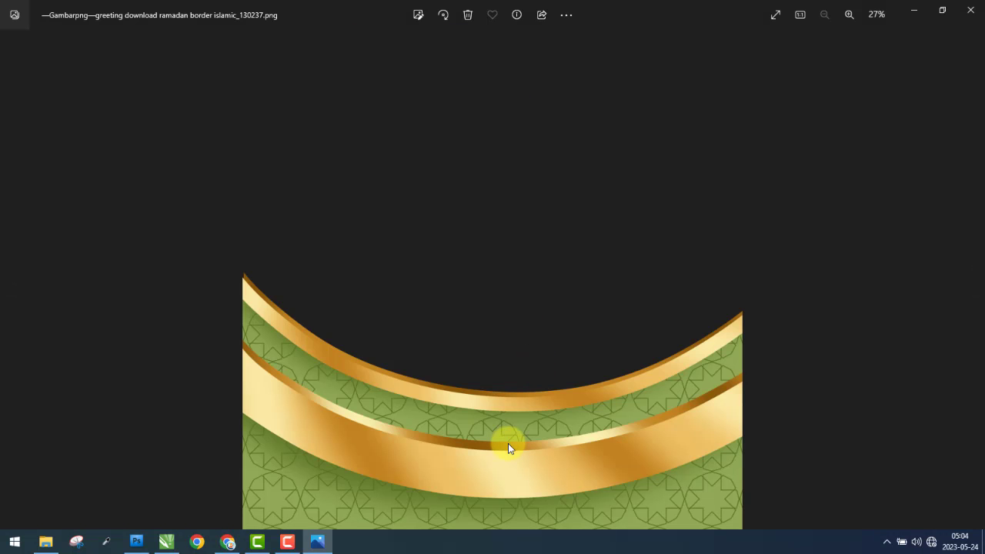
key(Left)
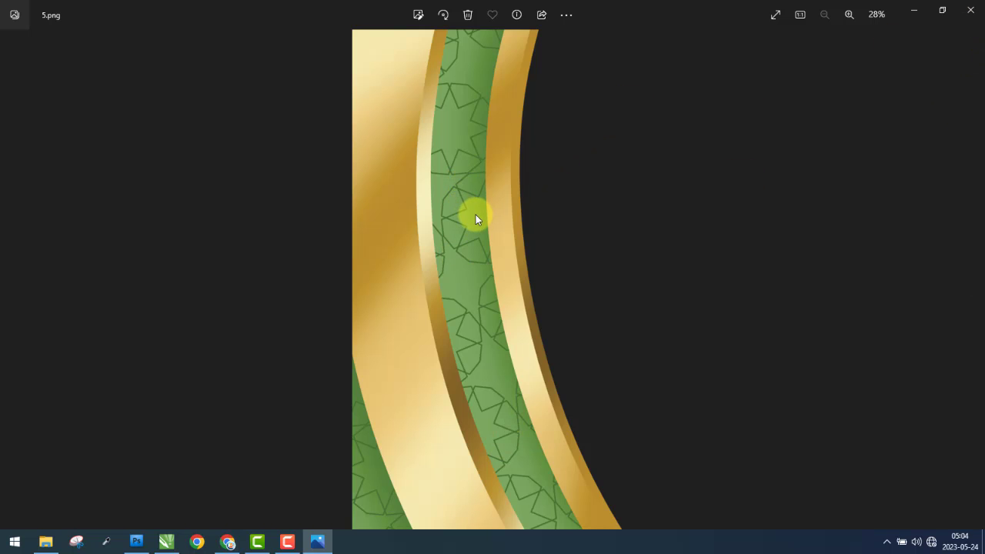
key(Right)
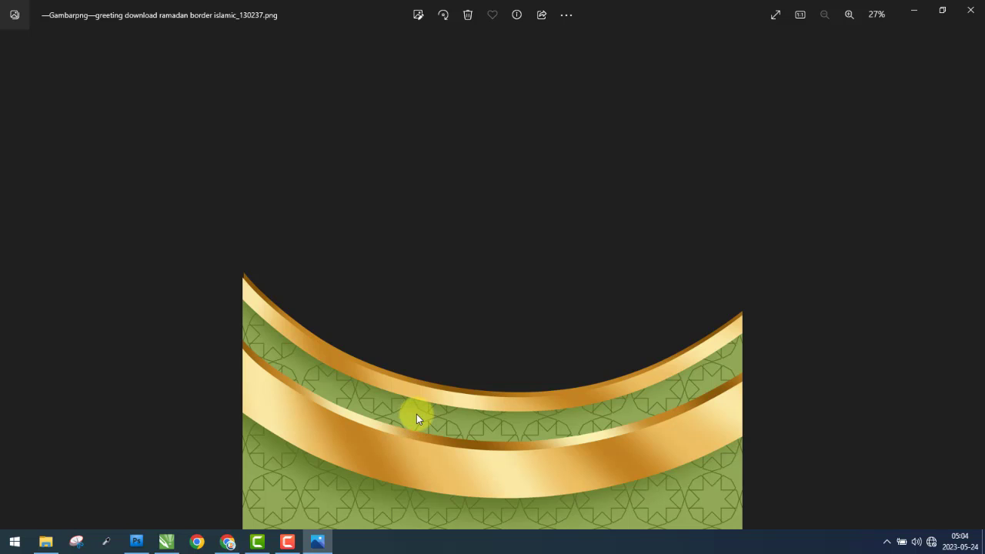
click(970, 10)
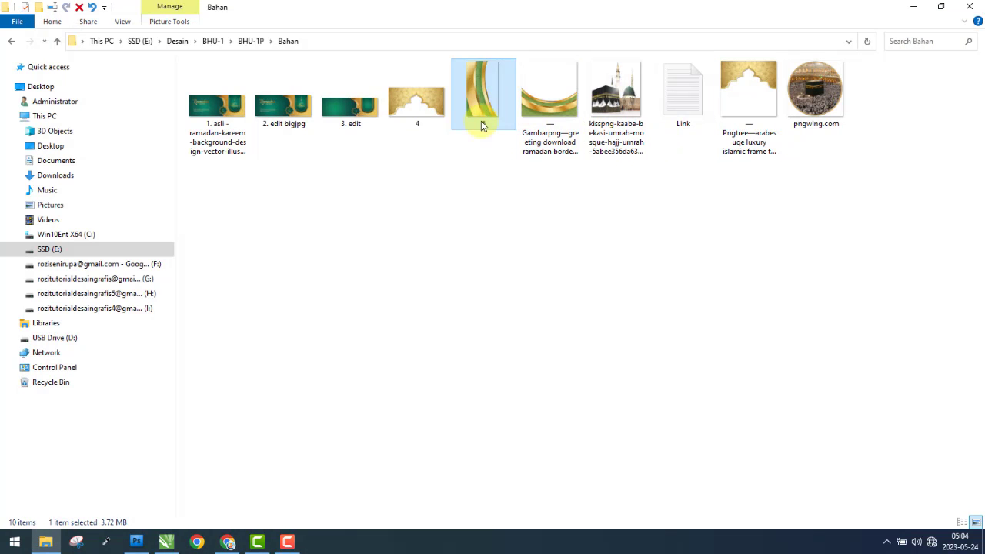
drag(481, 121, 175, 323)
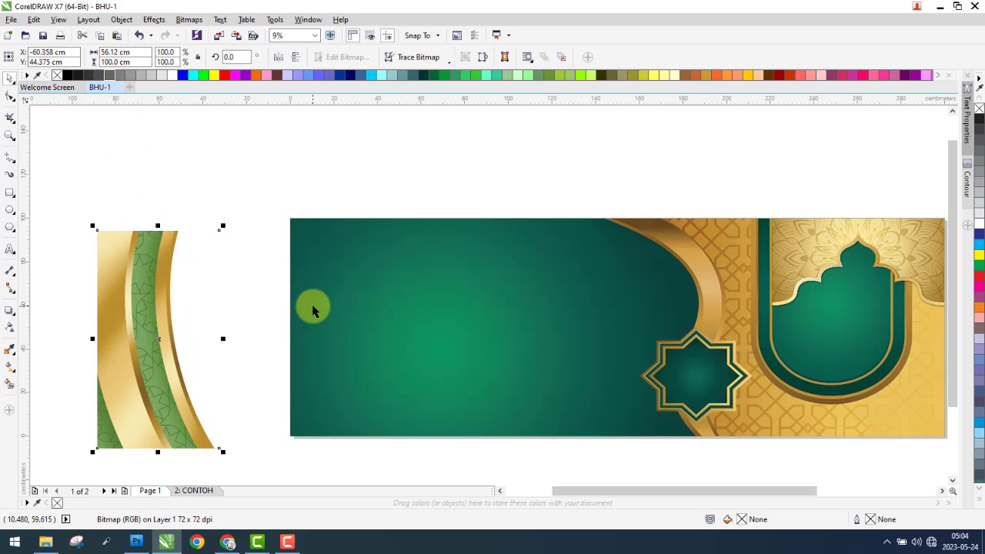
- Align the stripe bitmap to the green banner's left and top edges
shift+click(408, 284)
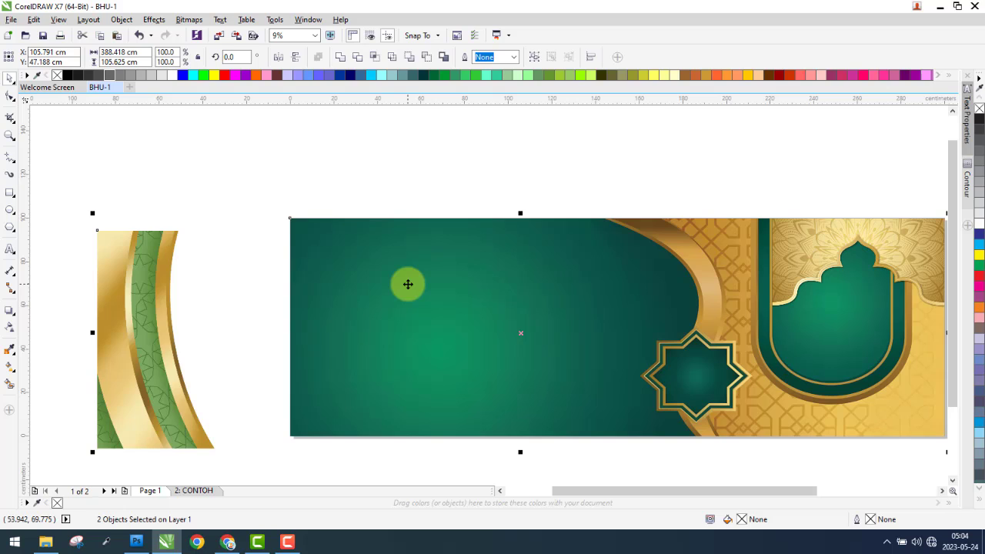
key(l)
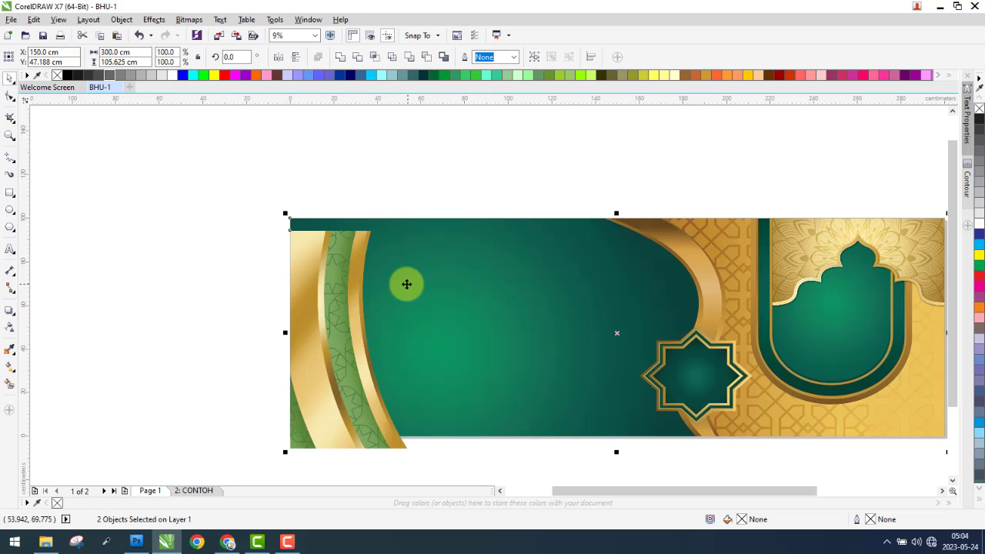
key(t)
click(331, 260)
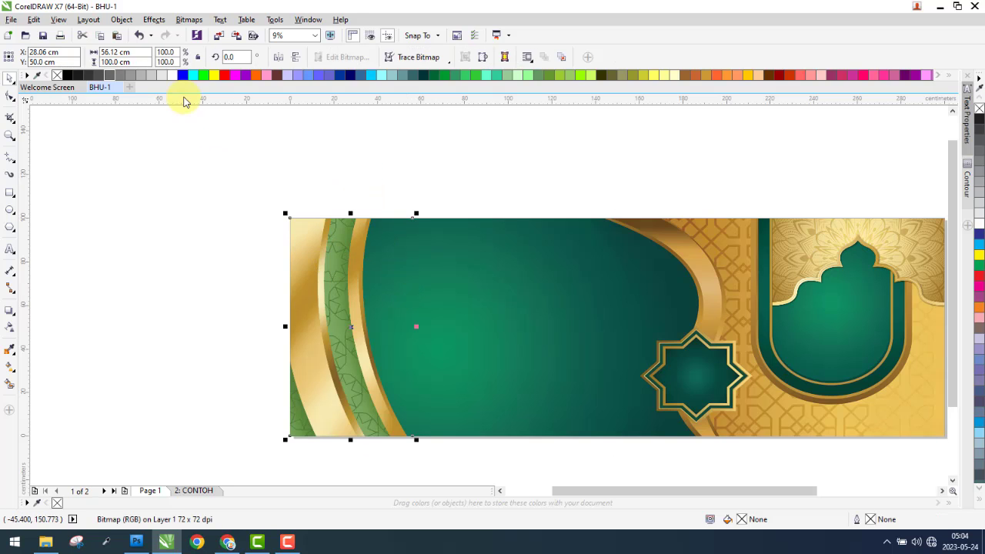
click(115, 52)
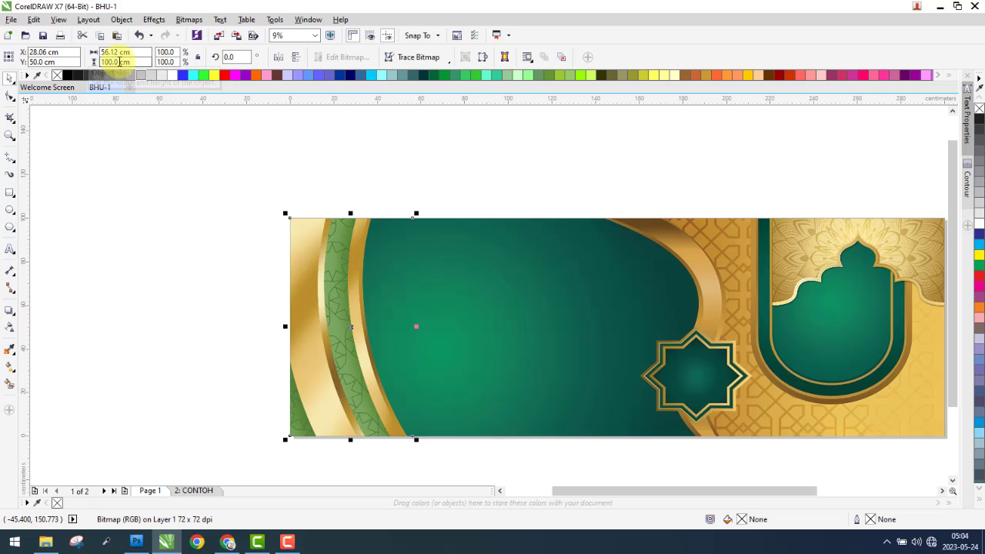
click(140, 278)
- Show the finished example on the 2: CONTOH page
scroll(193, 287, down, 2)
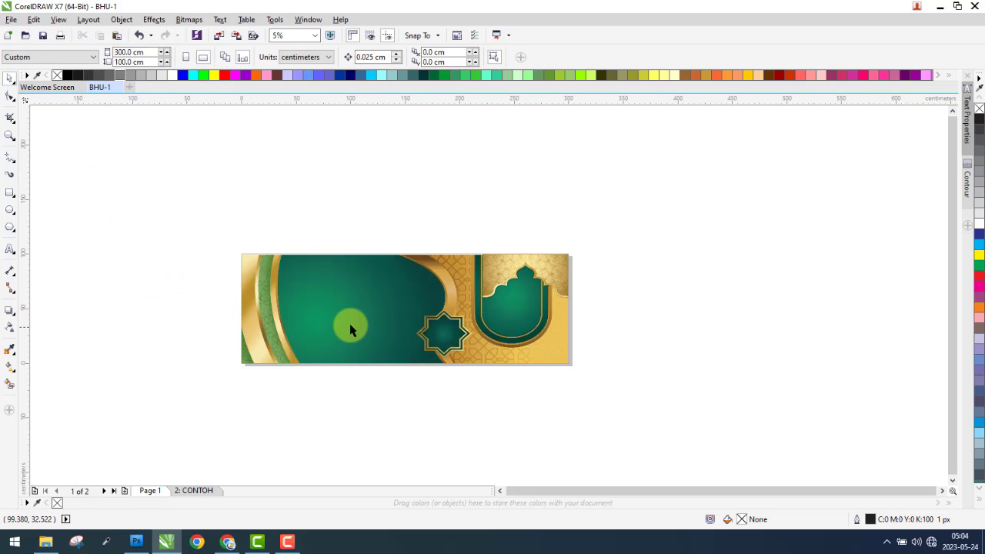
scroll(350, 317, up, 2)
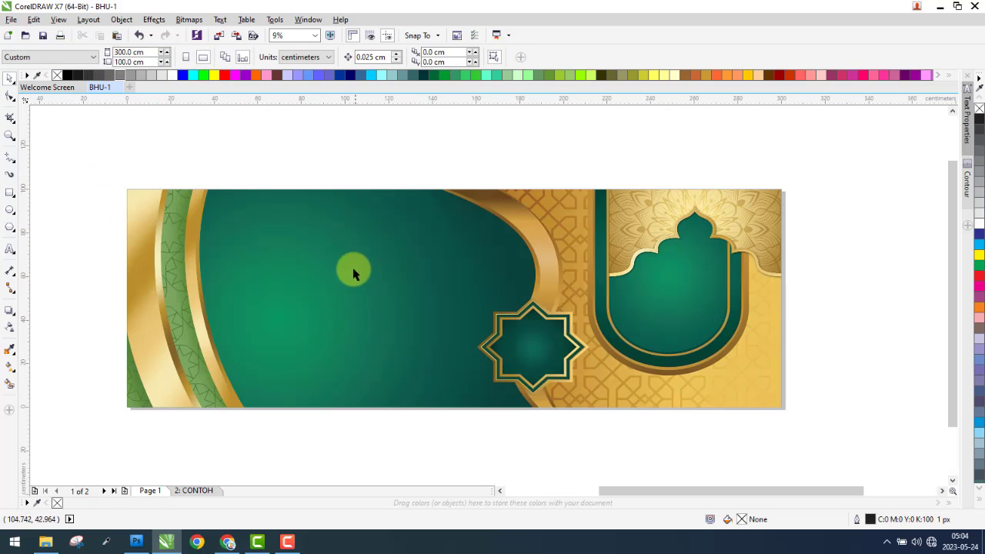
click(194, 491)
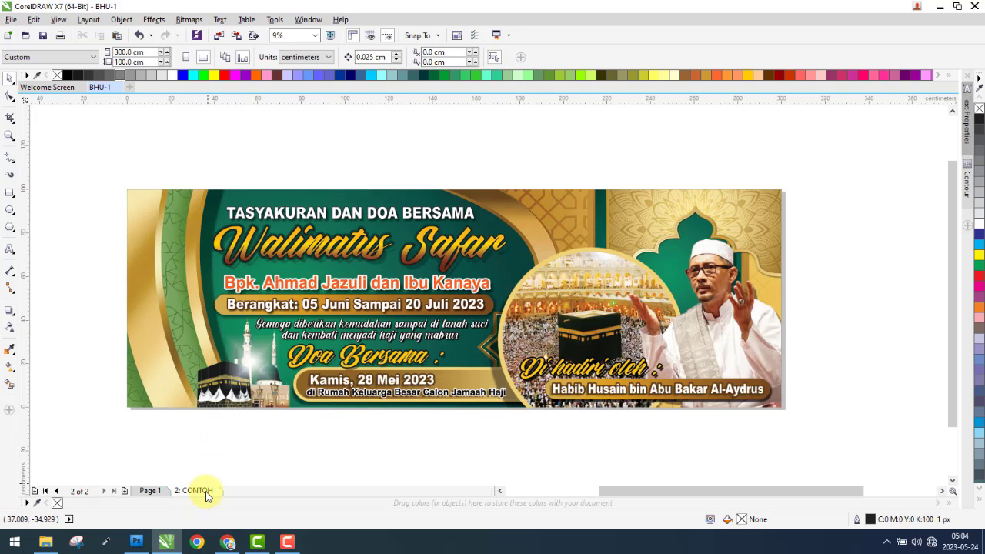
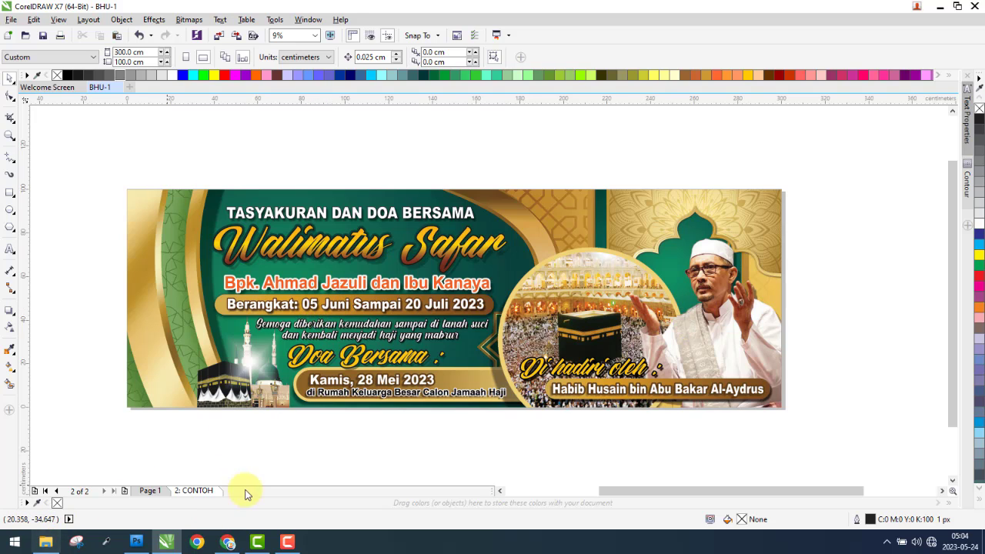
- Open the pngwing.com photo from BHU-1P's Foto folder, then return to BHU-1.psd in Photoshop
click(45, 542)
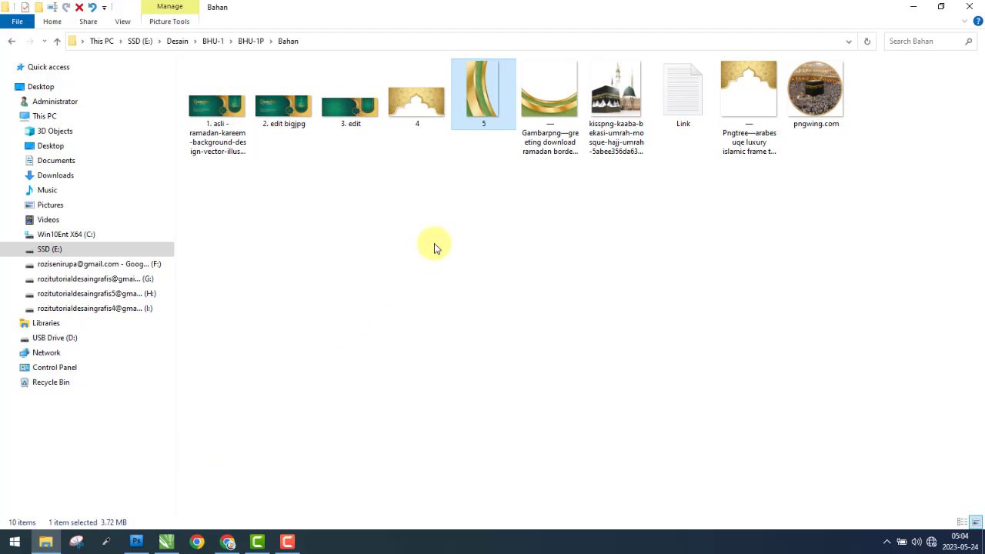
click(11, 42)
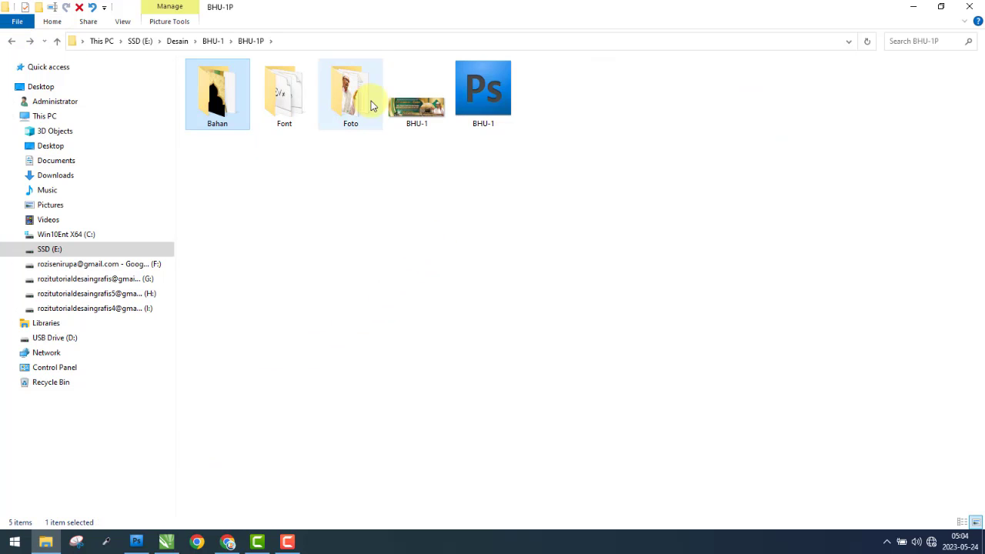
double_click(346, 106)
double_click(277, 95)
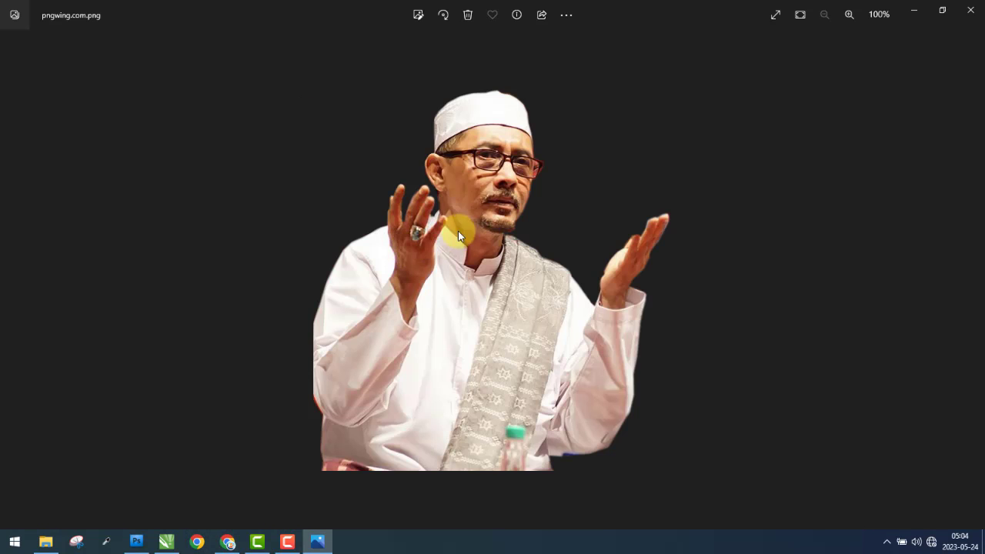
click(136, 542)
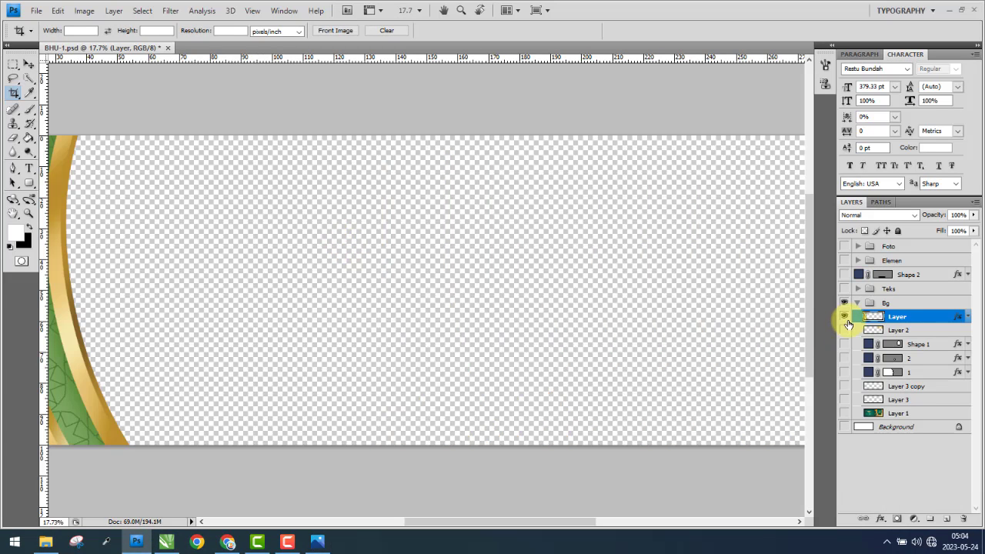
- Show the Bg group, Foto, Elemen and Shape 2 layers, then drag pngwing.com into CorelDRAW
drag(847, 324, 843, 411)
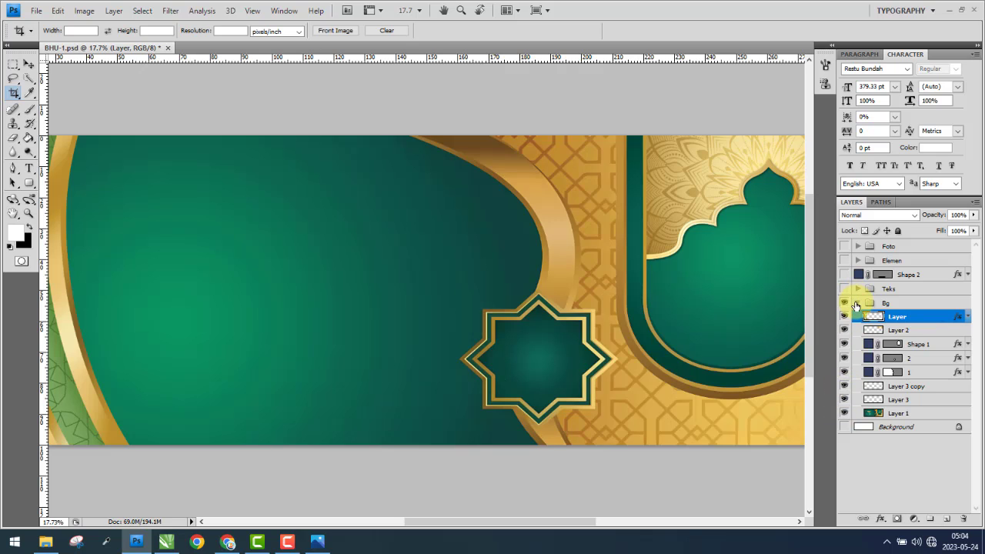
click(857, 303)
drag(847, 278, 842, 257)
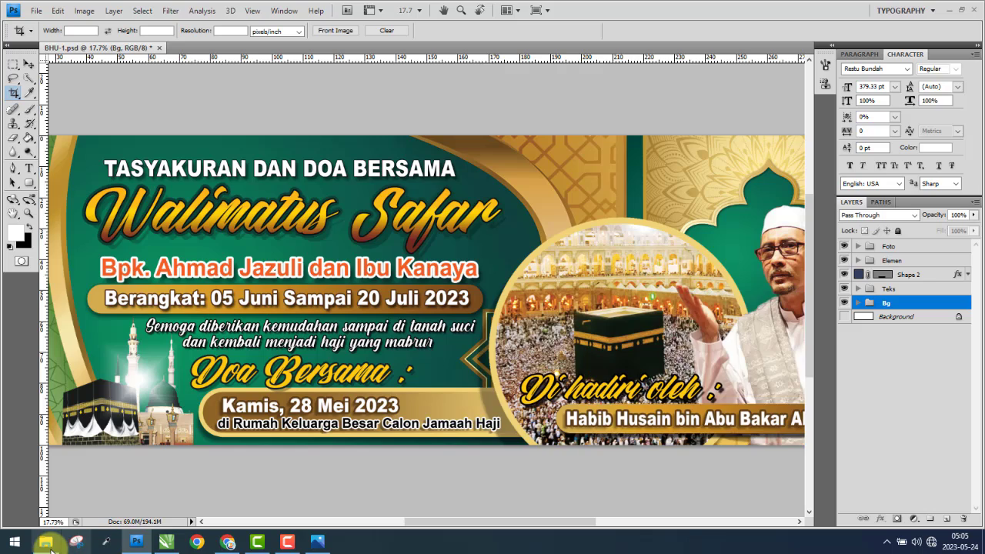
click(45, 541)
drag(292, 110, 703, 412)
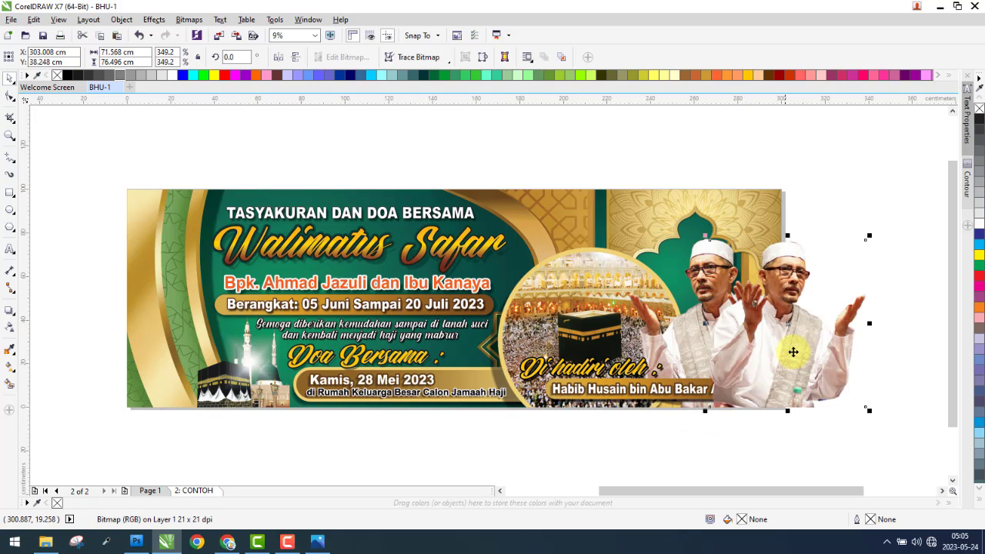
- Scale the imported photo to about 356% and place it just right of the banner
scroll(880, 255, up, 2)
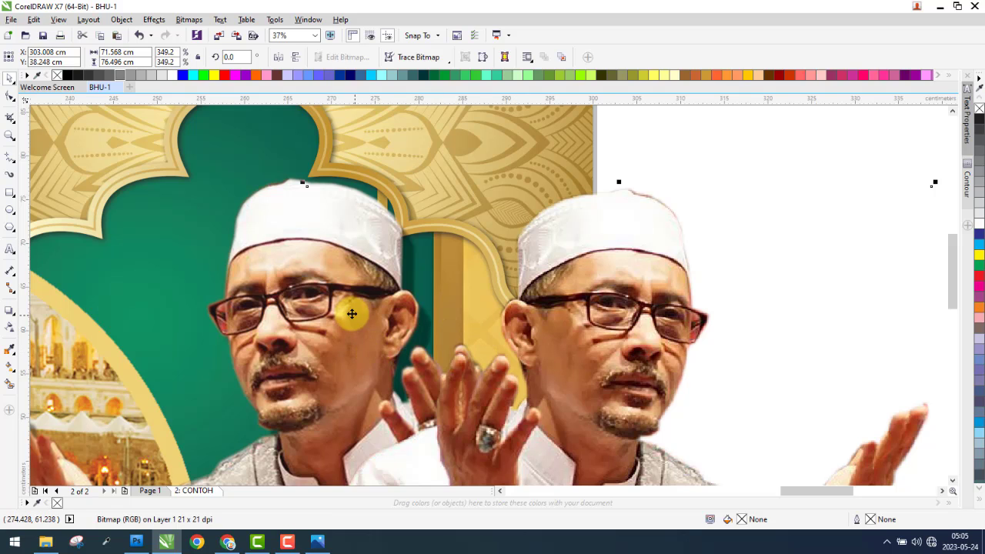
scroll(374, 312, down, 1)
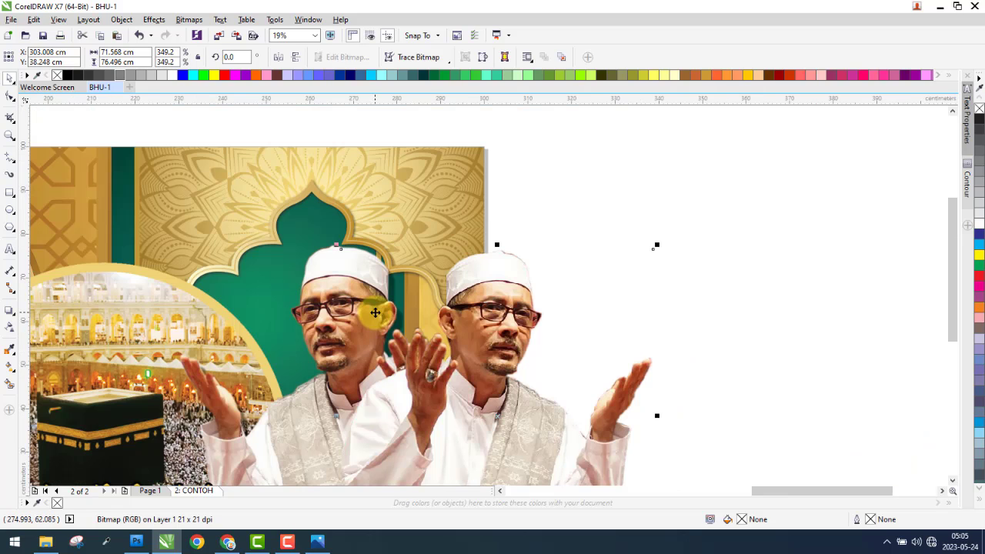
mouse_move(656, 247)
mouse_down()
mouse_move(673, 238)
mouse_move(663, 238)
mouse_up()
drag(508, 264, 342, 251)
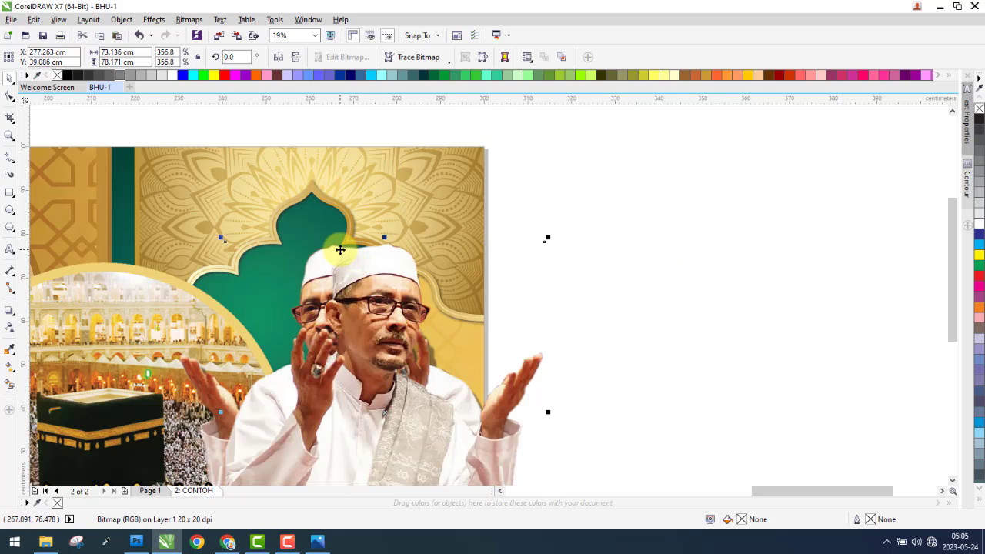
scroll(343, 251, up, 2)
drag(520, 260, 408, 266)
scroll(492, 273, down, 10)
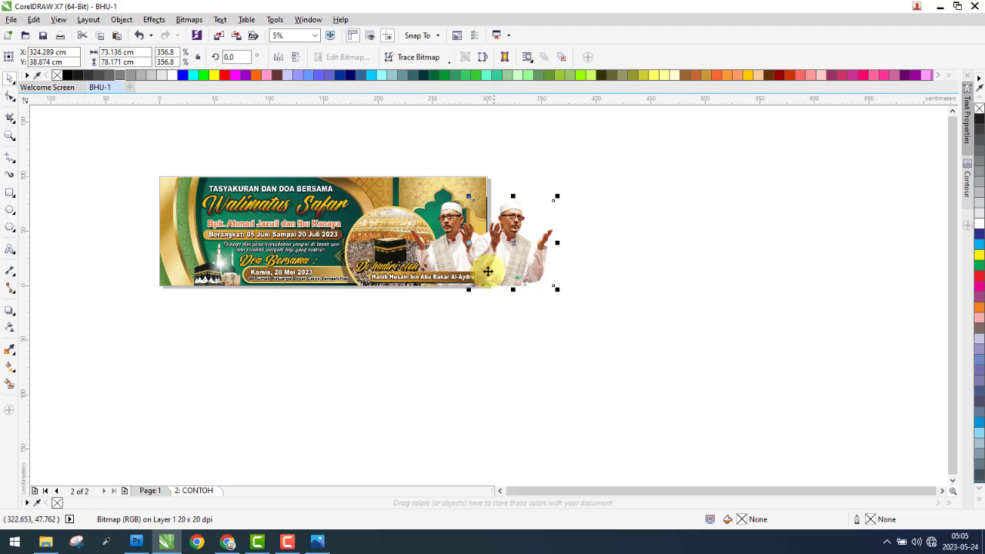
scroll(488, 271, up, 12)
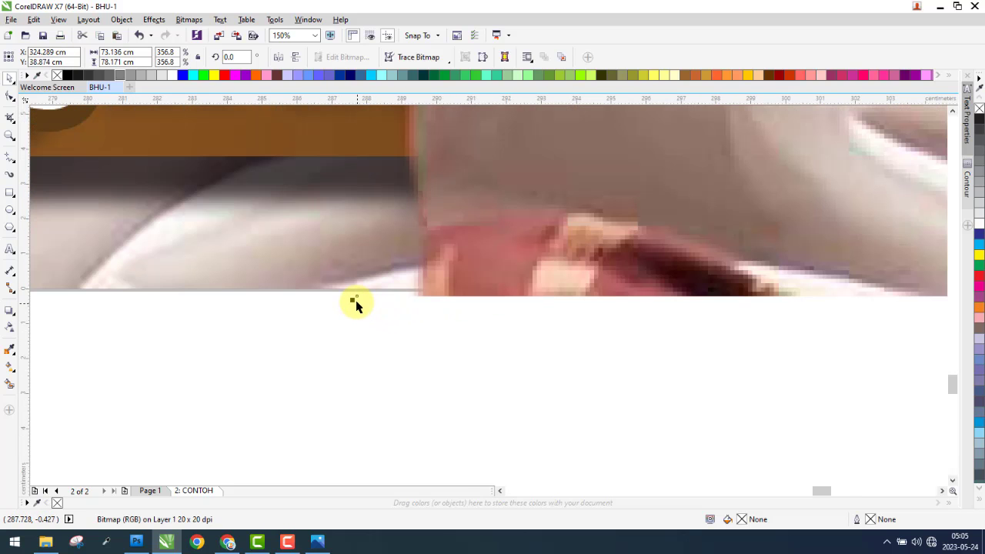
mouse_move(354, 300)
mouse_down()
mouse_move(378, 283)
mouse_move(342, 291)
mouse_move(364, 301)
mouse_up()
scroll(365, 300, down, 8)
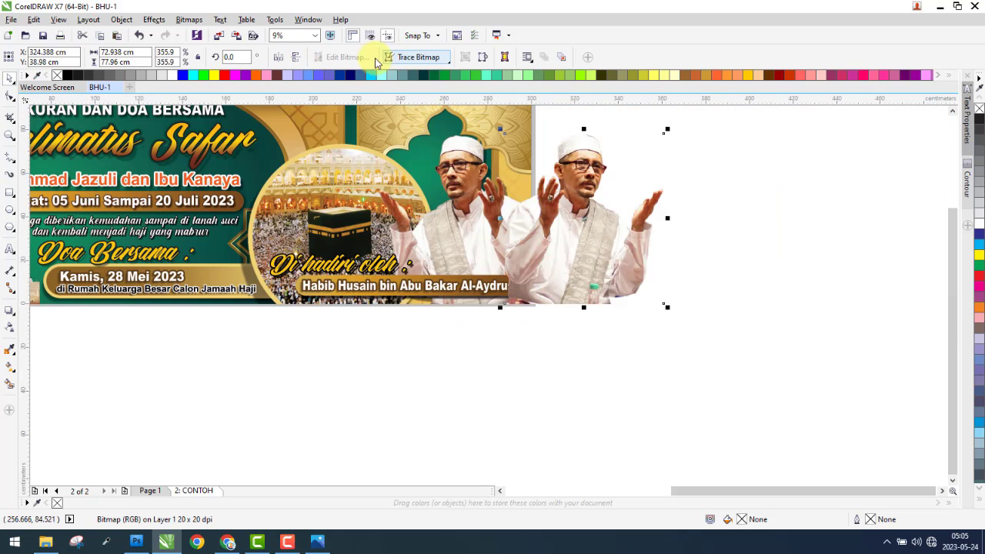
- Mirror the photo horizontally
click(282, 61)
scroll(488, 308, down, 2)
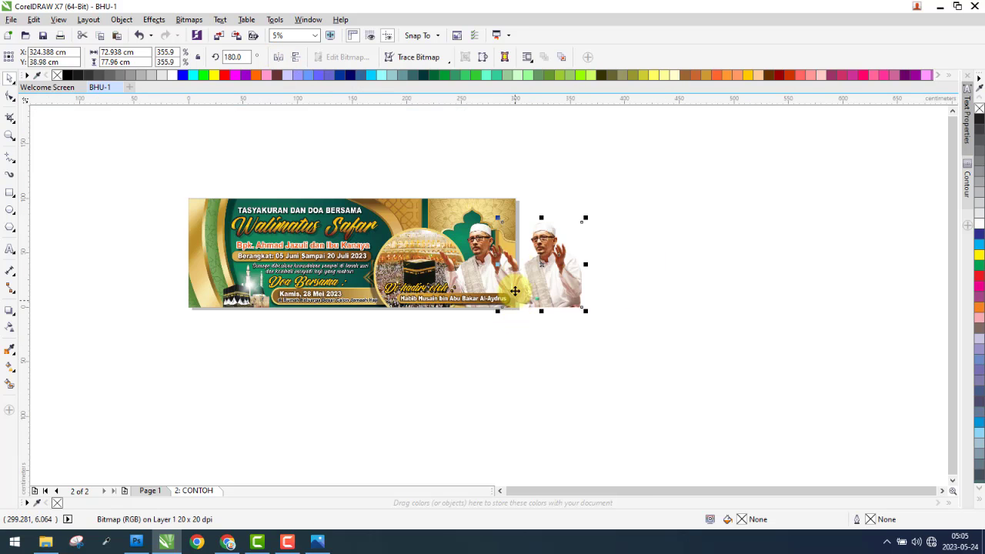
scroll(514, 252, up, 3)
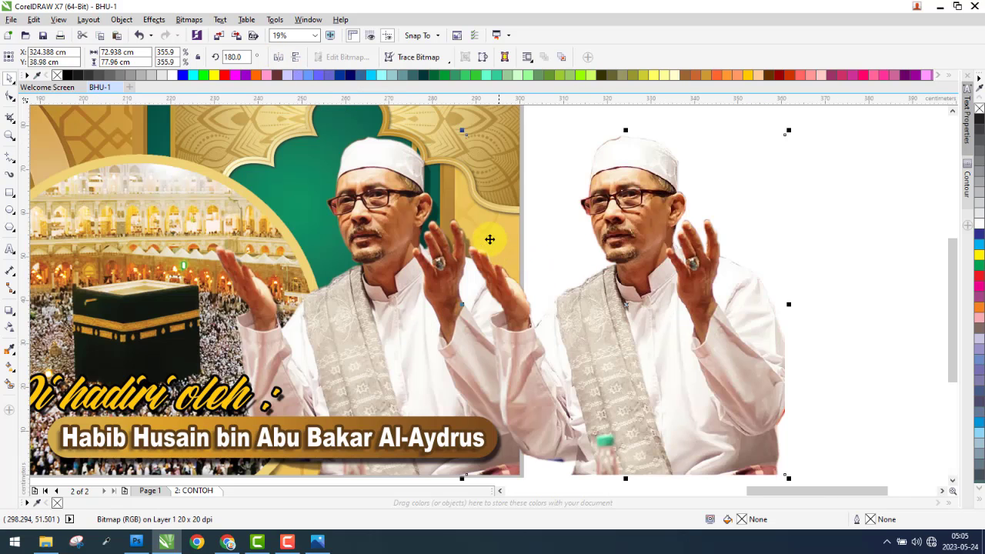
scroll(417, 220, up, 2)
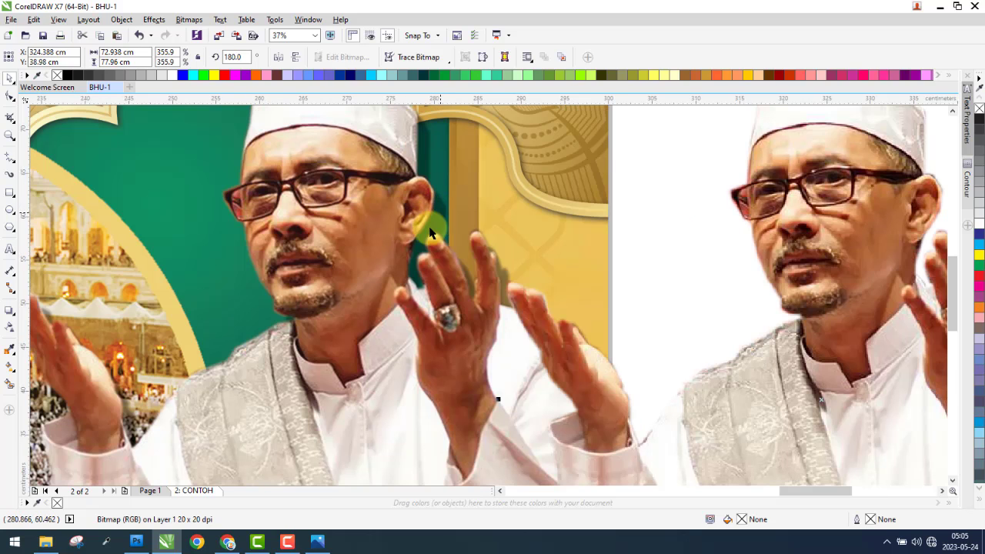
scroll(339, 239, down, 2)
scroll(354, 249, down, 2)
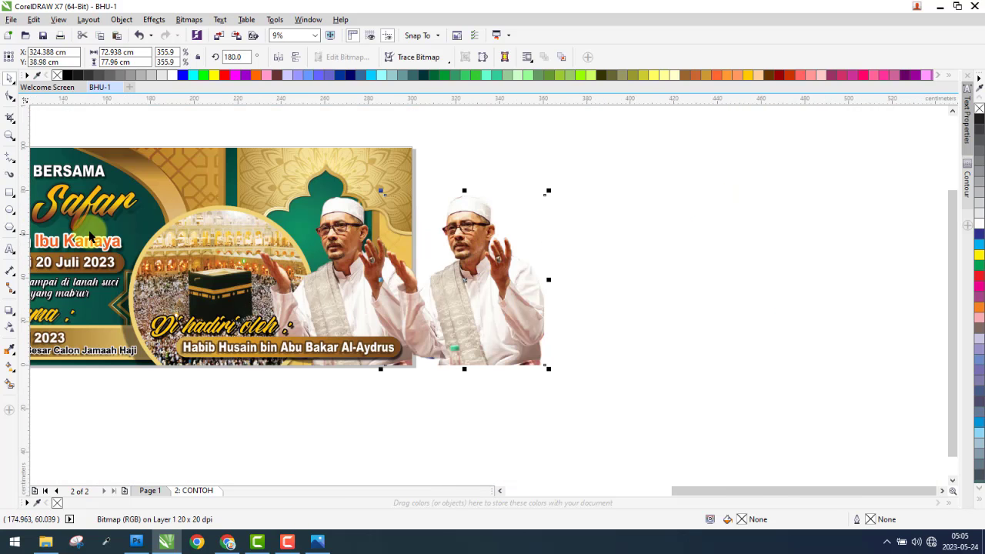
- Give the photo a Flat Bottom Right drop shadow
click(10, 311)
drag(464, 280, 553, 325)
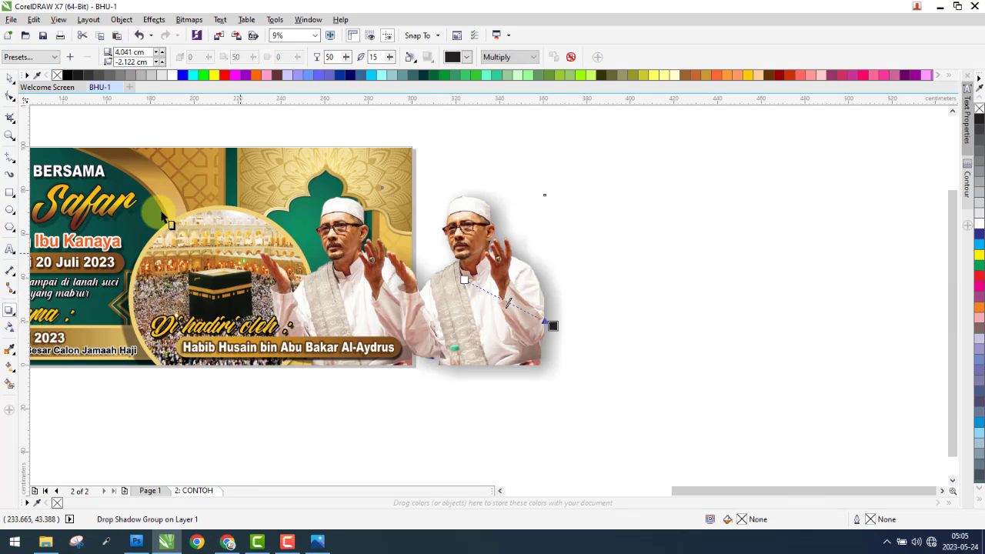
click(22, 61)
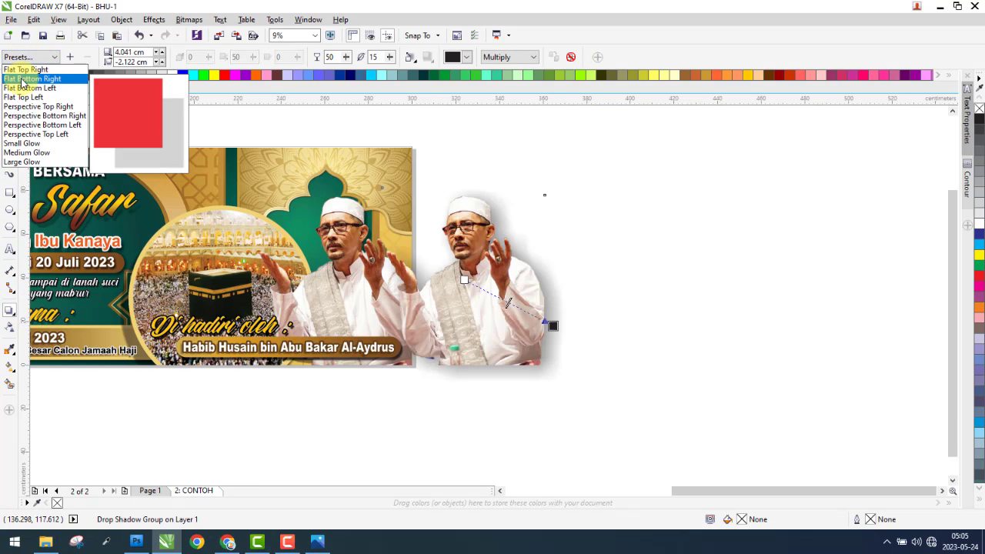
click(19, 78)
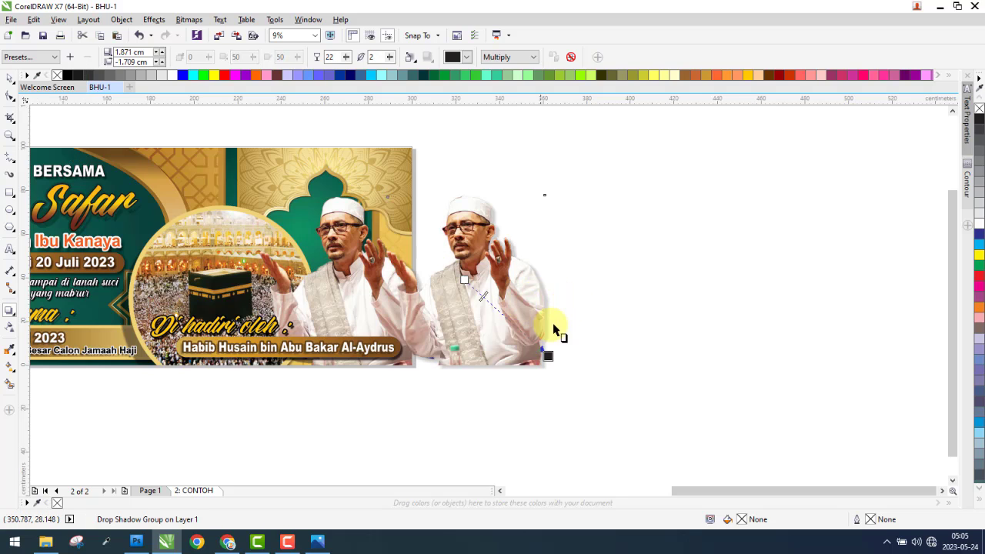
scroll(553, 330, up, 2)
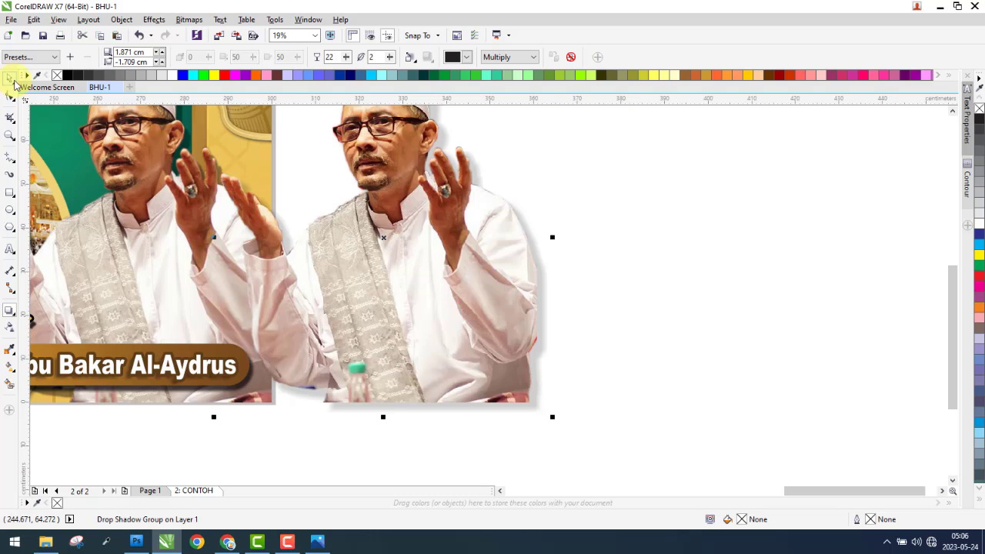
scroll(519, 312, down, 2)
- Move the shadowed photo onto the banner's right side, with the cap tucked under the gold arch
click(459, 221)
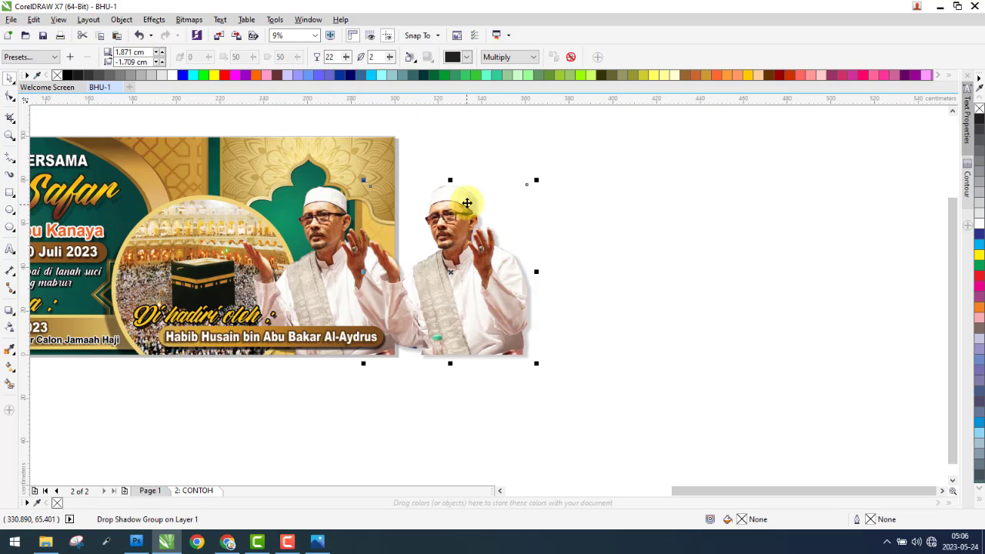
right_click(460, 203)
drag(715, 152, 313, 435)
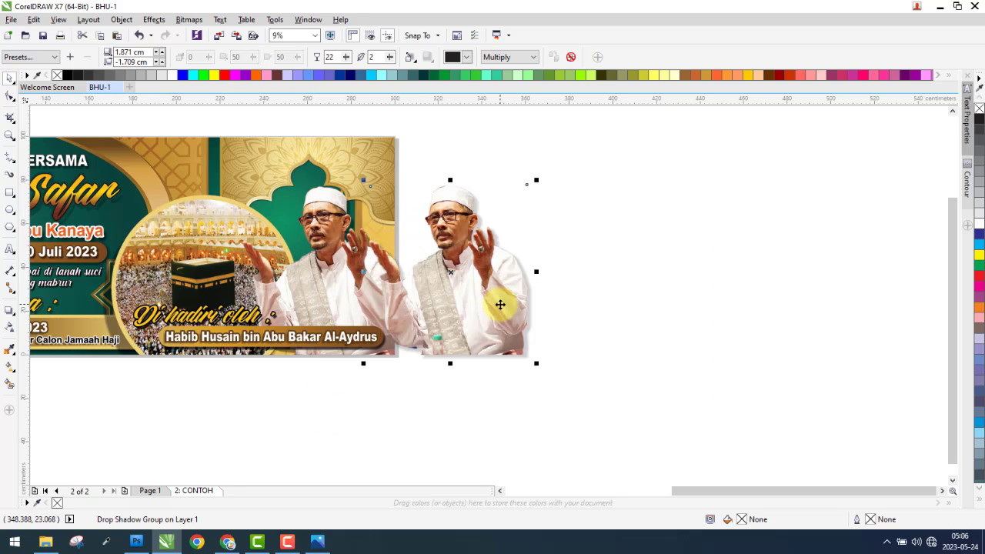
drag(500, 305, 410, 305)
scroll(500, 229, up, 3)
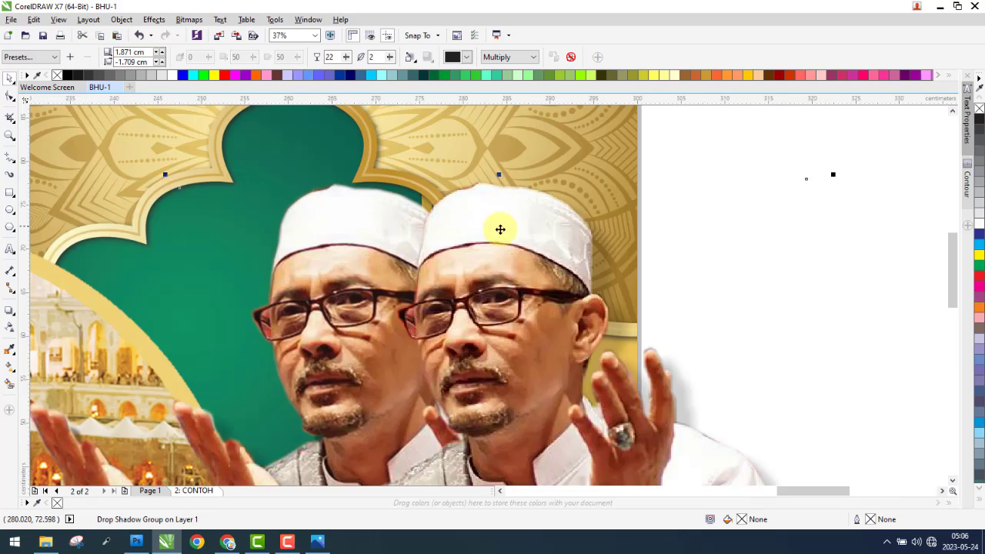
scroll(334, 172, up, 4)
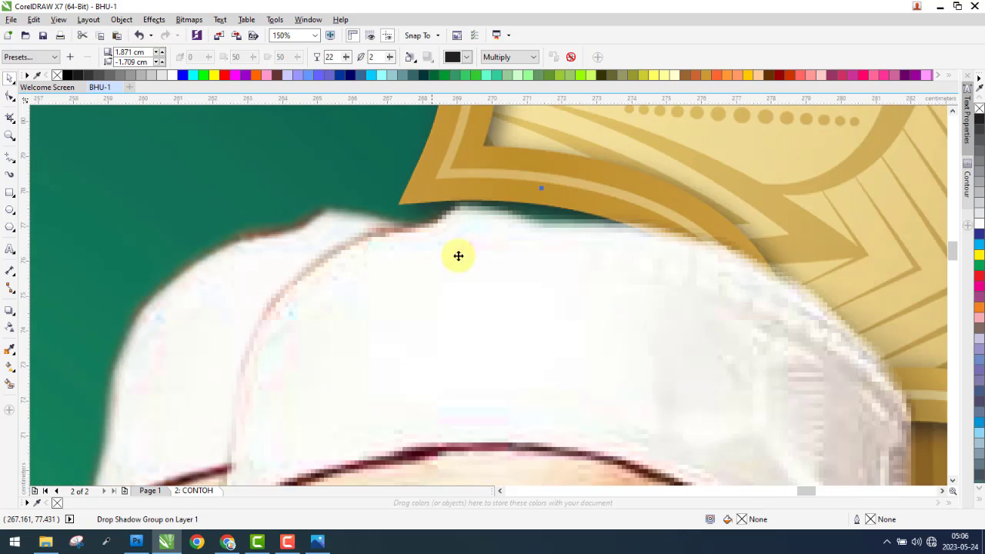
drag(458, 256, 359, 275)
scroll(405, 189, down, 5)
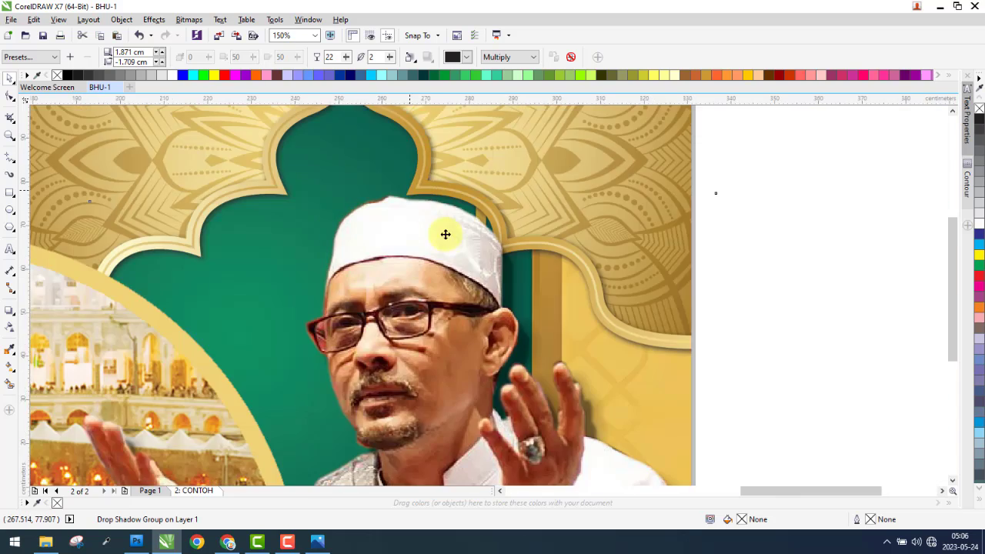
scroll(445, 234, down, 5)
scroll(377, 416, up, 10)
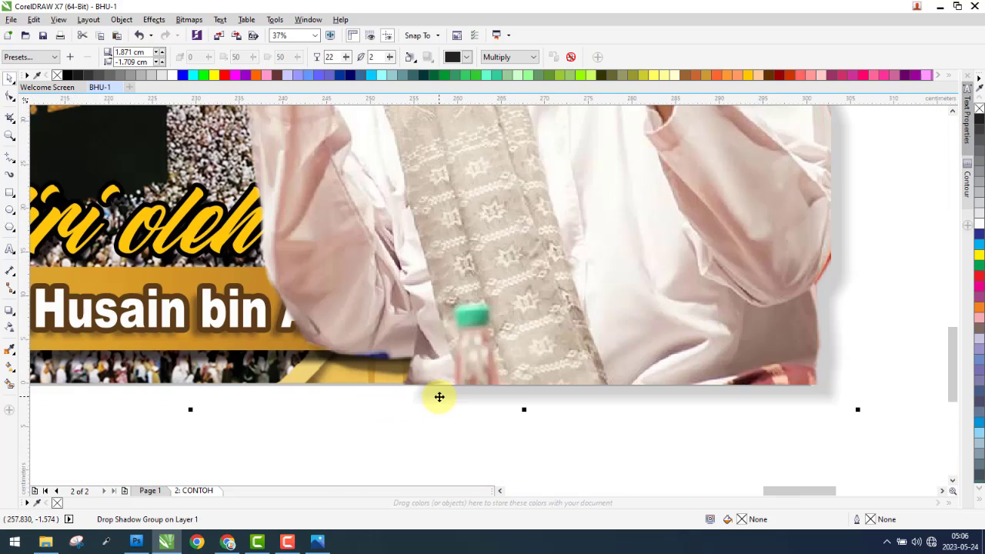
scroll(429, 349, down, 3)
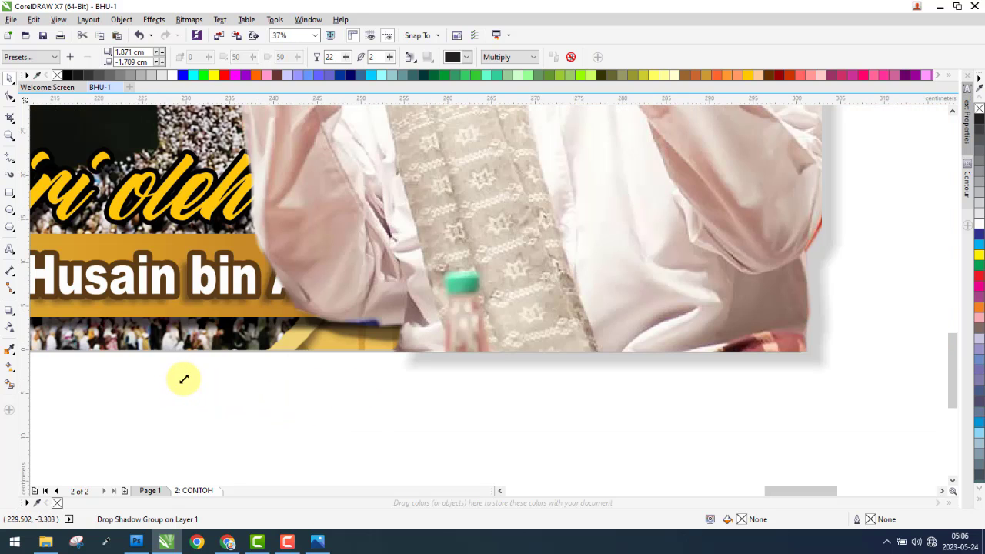
drag(184, 379, 185, 378)
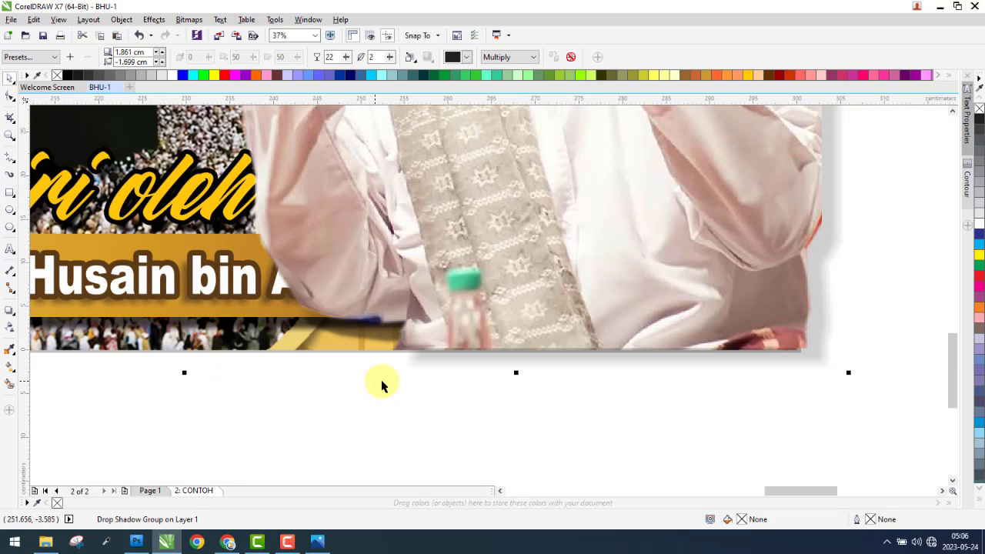
scroll(382, 385, down, 2)
scroll(493, 323, down, 1)
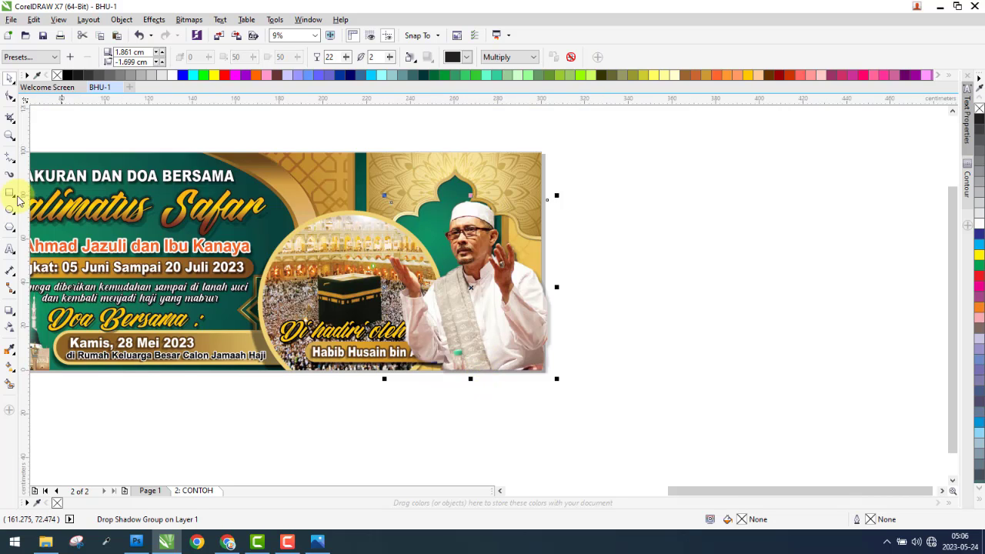
- Draw a rectangle over the banner's top-right area and lower its top edge slightly
key(F6)
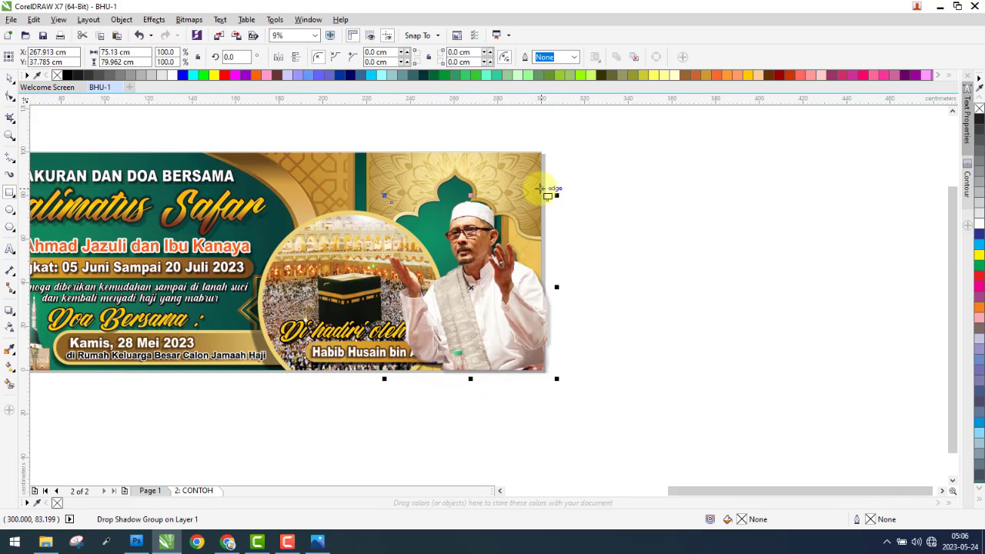
drag(541, 189, 380, 377)
scroll(501, 164, up, 3)
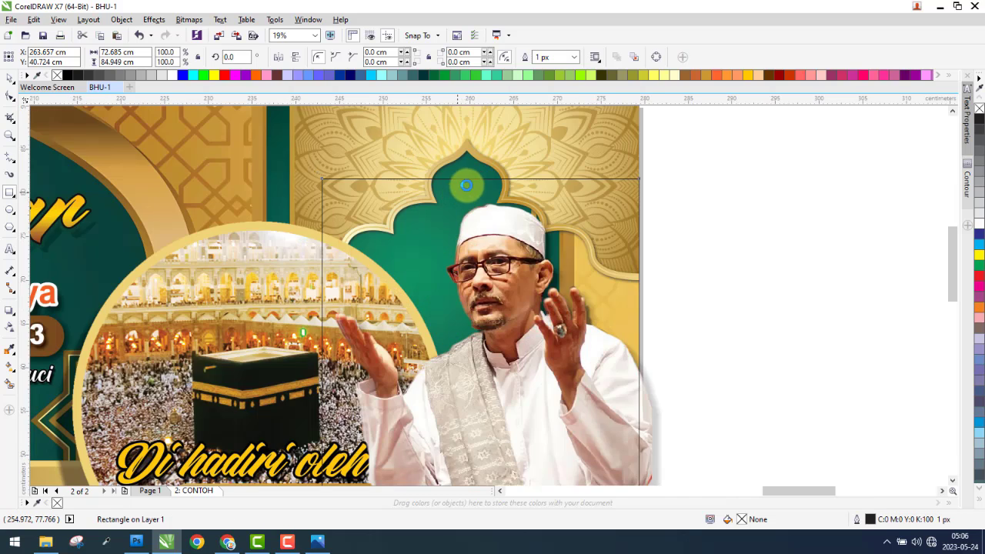
drag(502, 161, 501, 201)
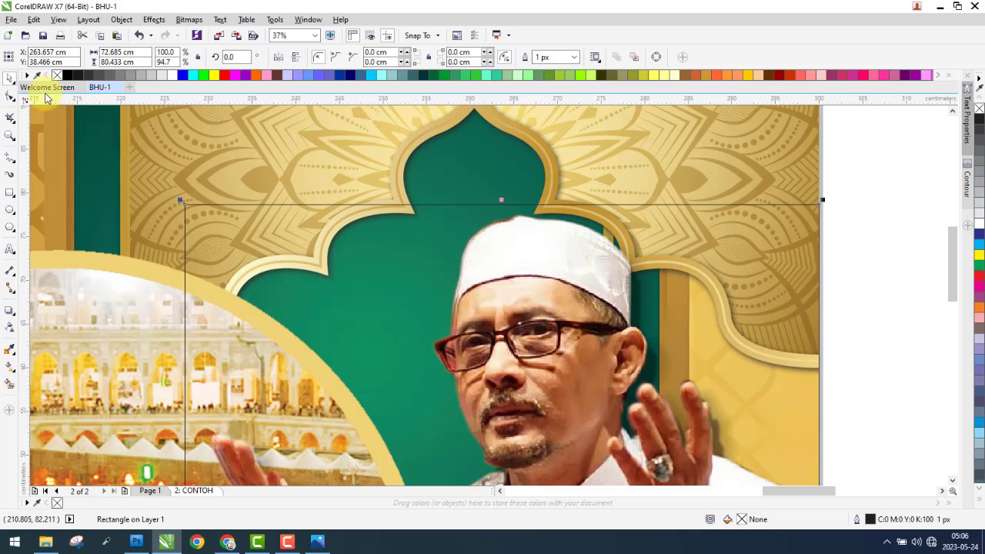
scroll(261, 194, down, 2)
- PowerClip the portrait photo inside the new rectangle
click(391, 193)
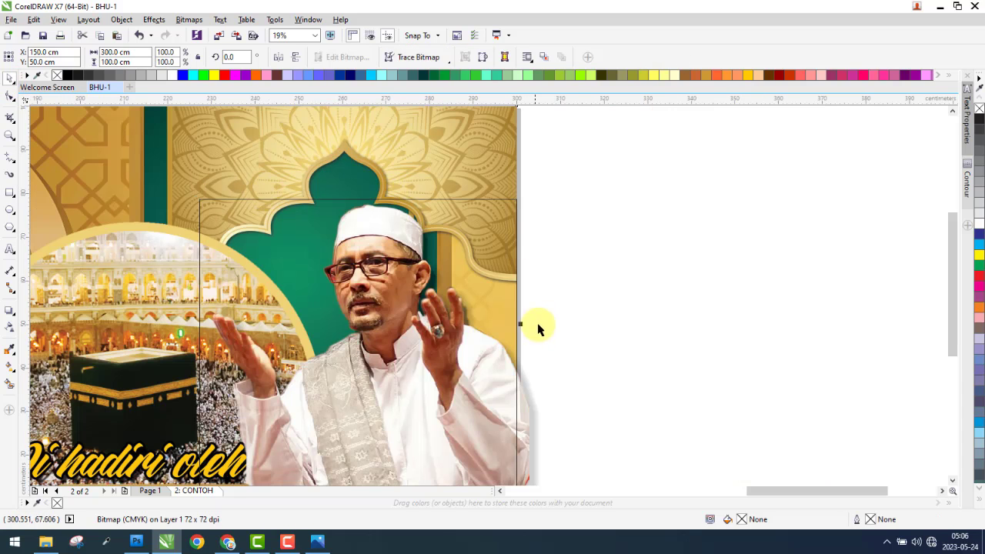
click(538, 391)
right_click(533, 402)
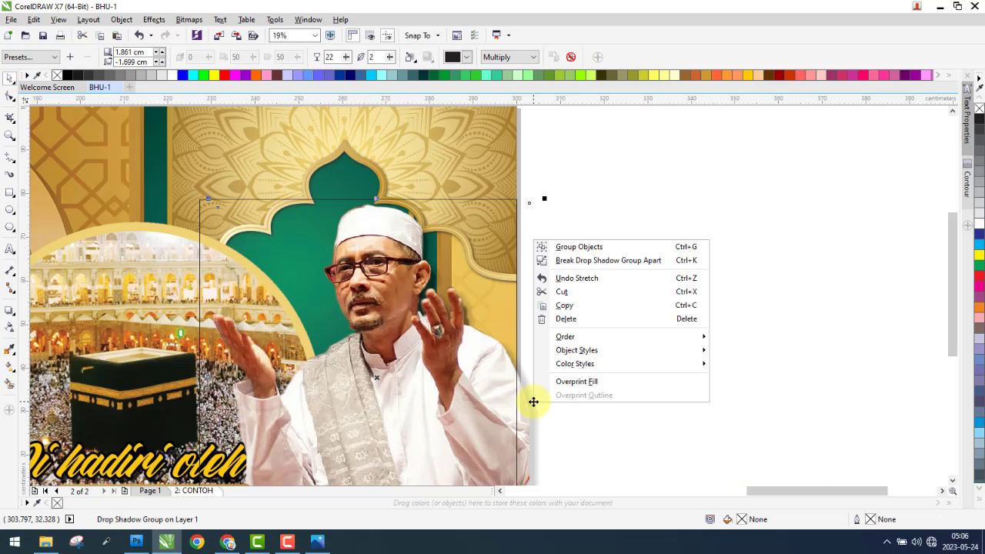
click(545, 345)
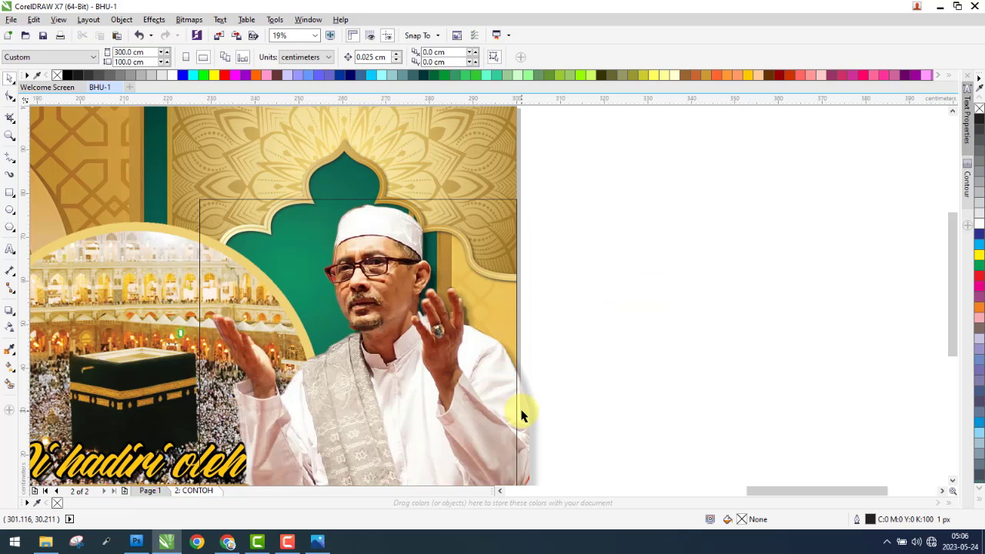
click(522, 413)
right_click(523, 408)
click(587, 91)
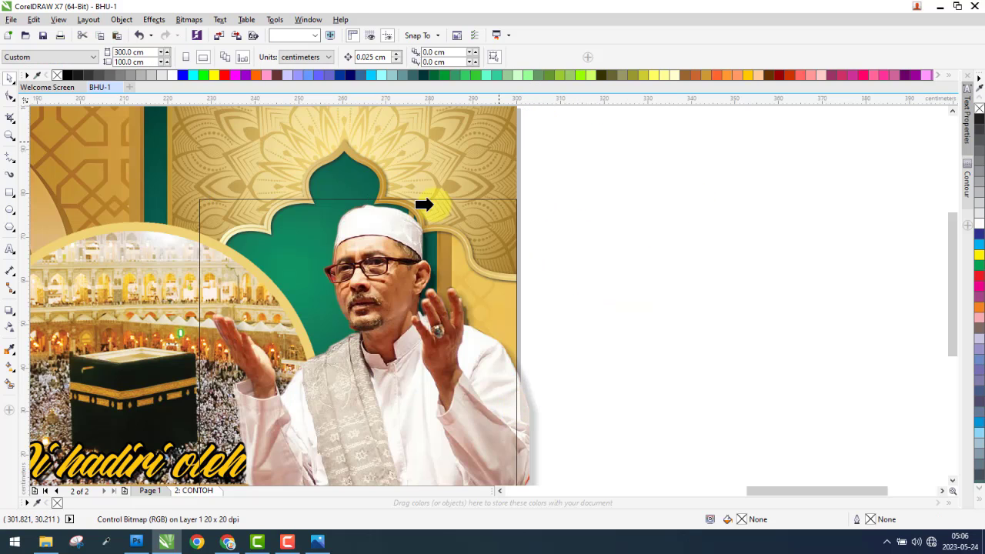
click(284, 223)
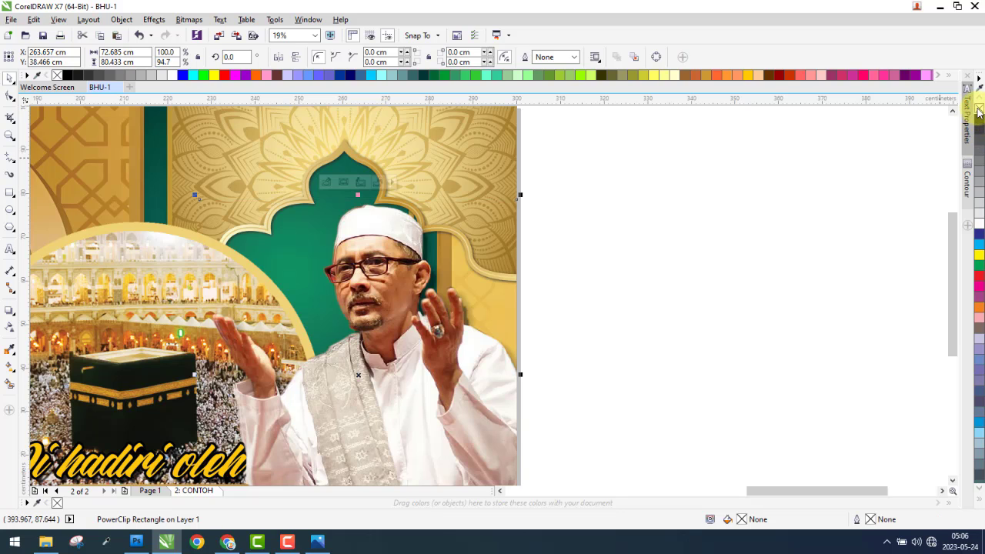
scroll(385, 213, down, 3)
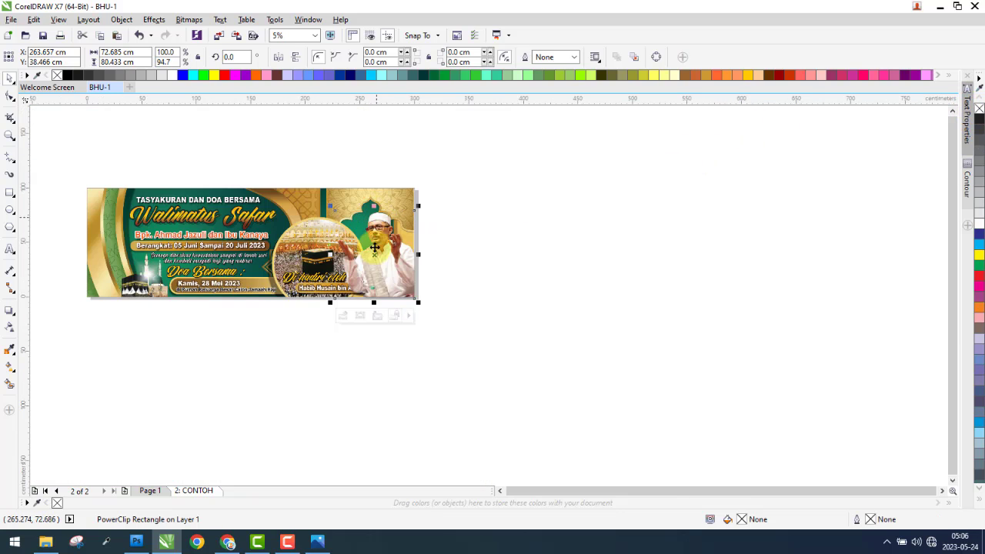
scroll(383, 246, up, 1)
- Copy the clipped portrait and paste it onto Page 1
right_click(384, 178)
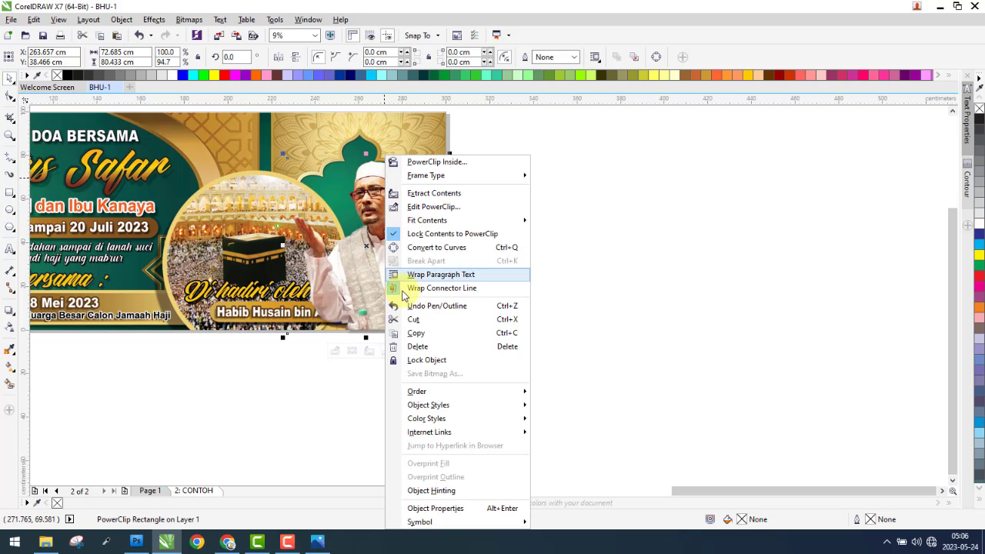
click(398, 325)
click(334, 352)
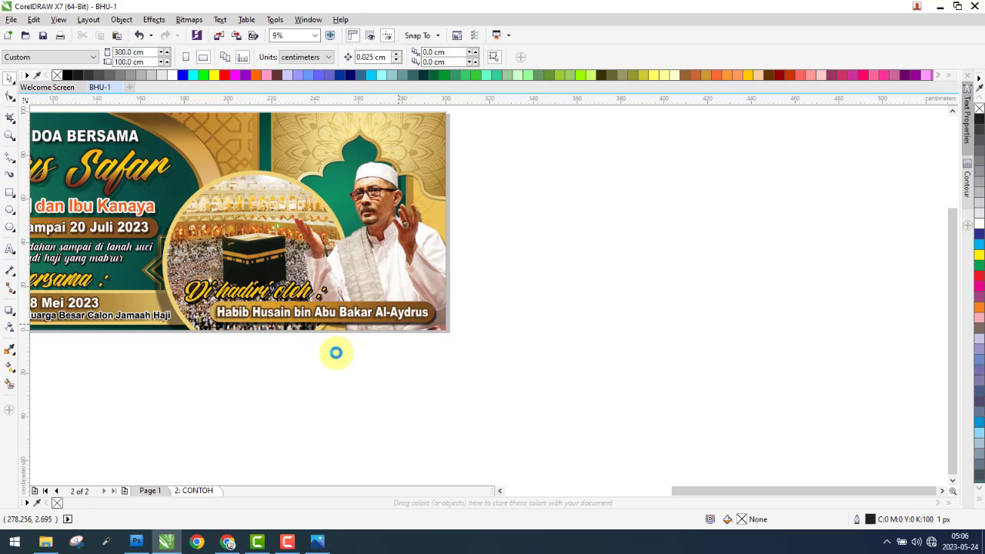
click(150, 491)
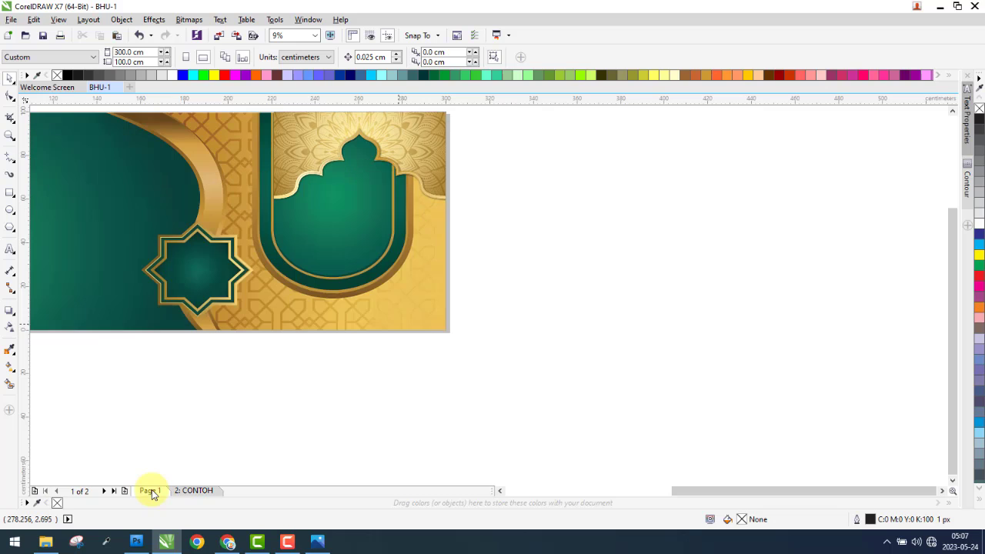
right_click(517, 296)
click(557, 376)
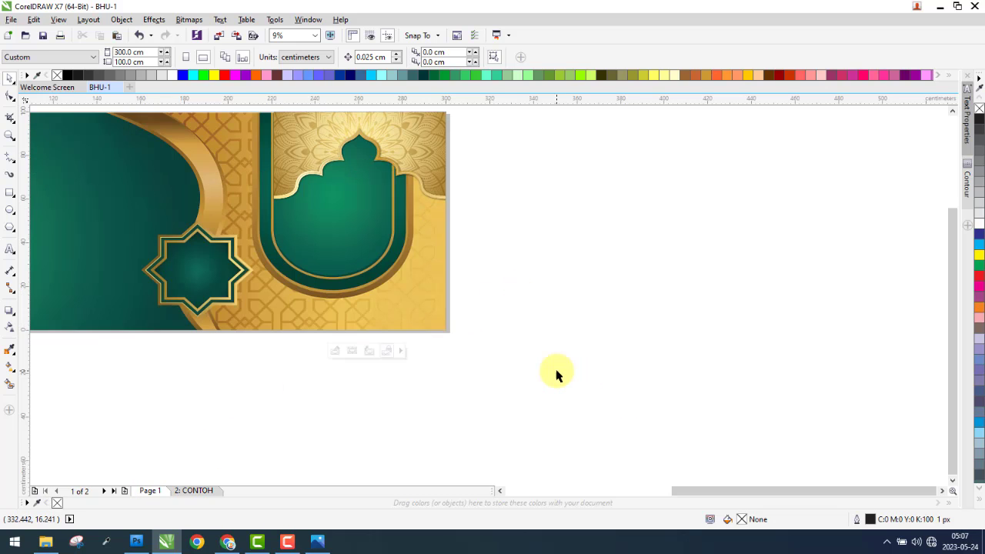
scroll(504, 376, down, 1)
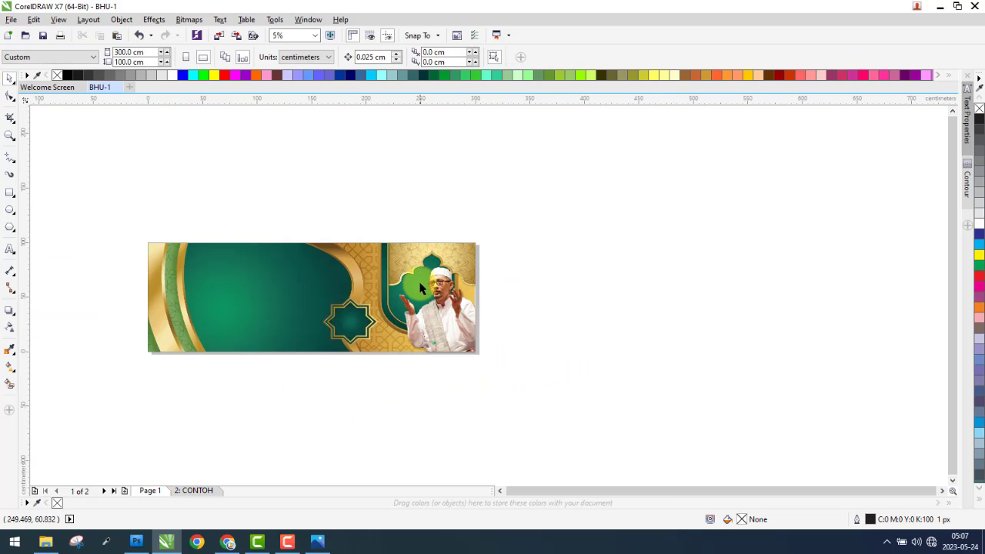
scroll(433, 276, up, 1)
- Place the clipped portrait at Page 1's right edge, with the gold arch back at the top-right
click(395, 221)
drag(395, 221, 701, 220)
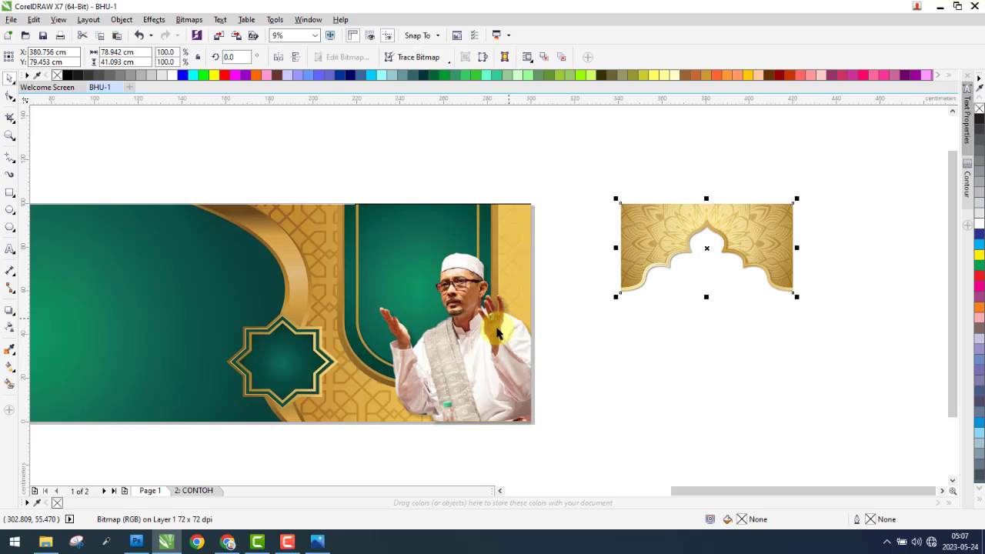
click(528, 374)
drag(470, 331, 500, 315)
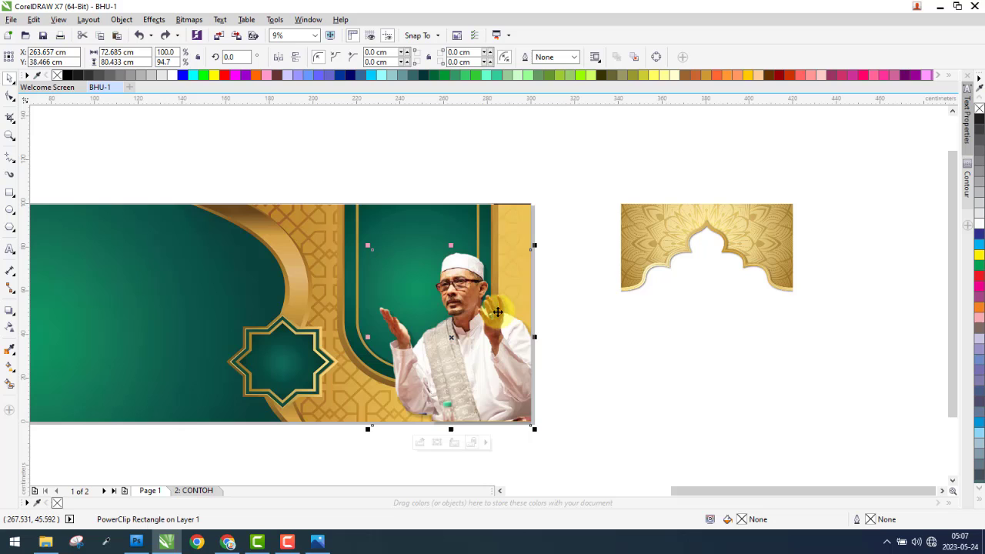
click(646, 295)
key(r)
key(t)
click(647, 295)
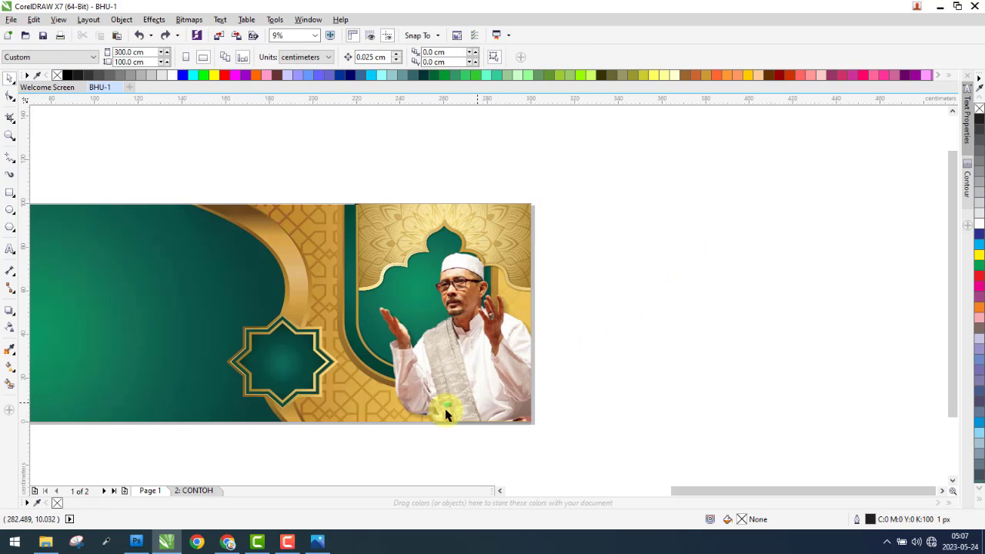
click(196, 491)
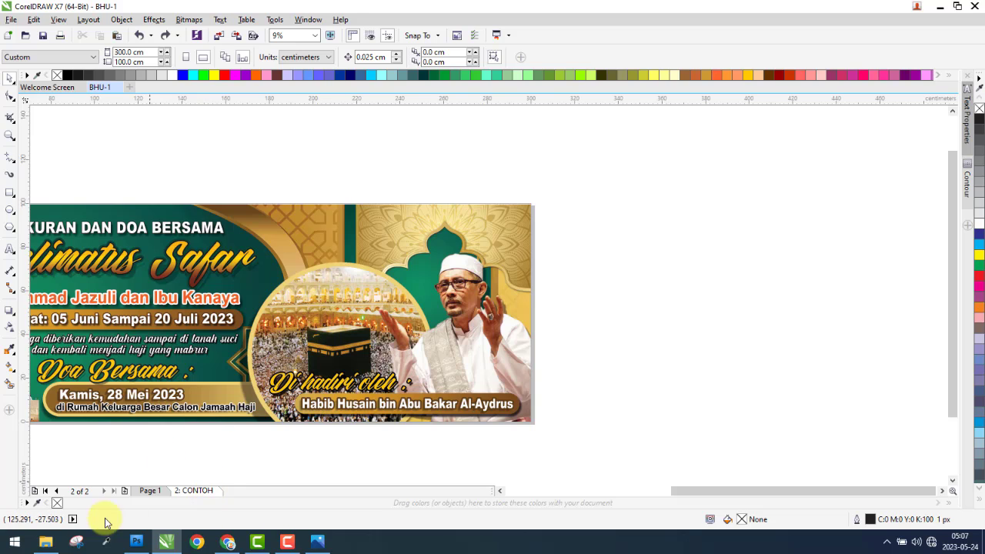
click(44, 545)
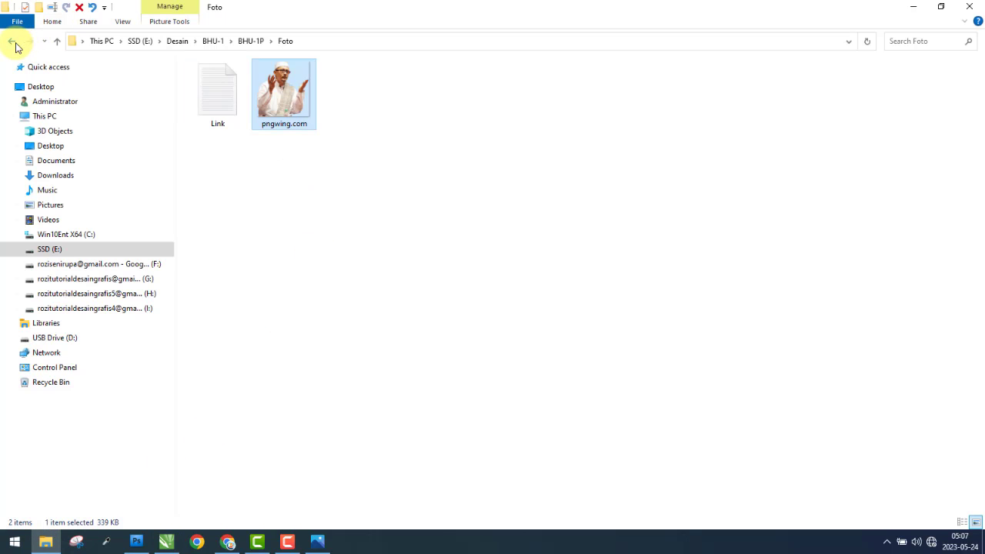
- Go back to BHU-1P and open the Bahan materials folder in File Explorer
click(13, 42)
double_click(244, 111)
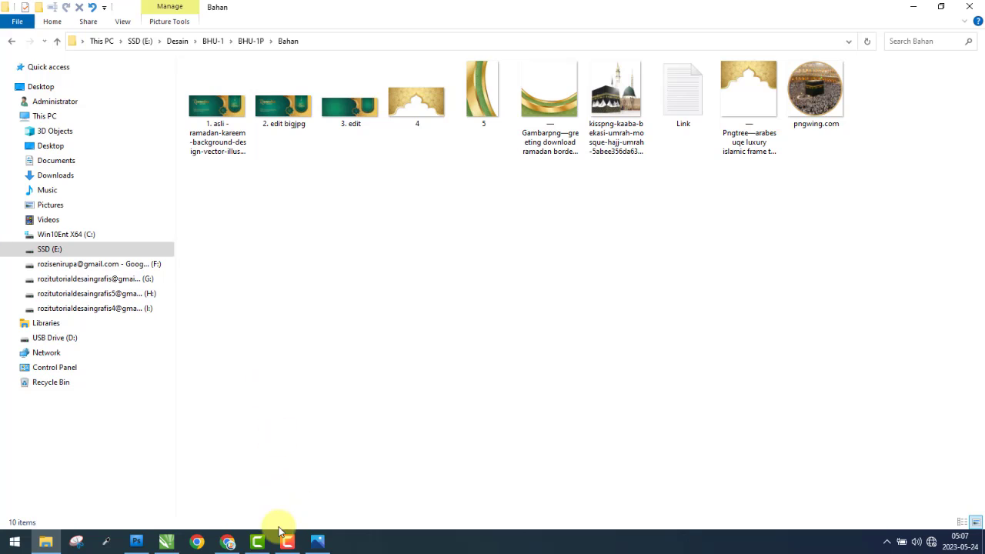
click(257, 540)
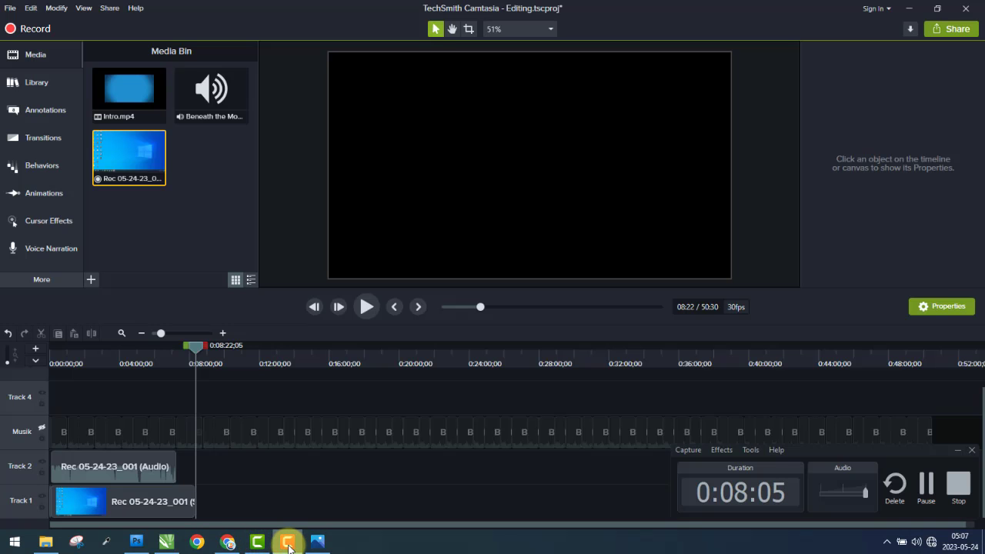
click(289, 541)
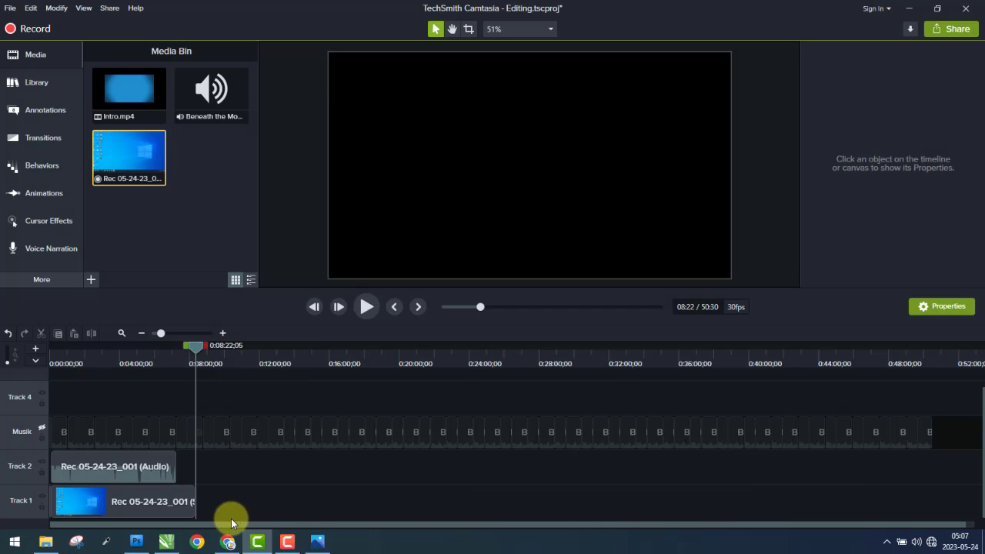
click(167, 541)
click(46, 543)
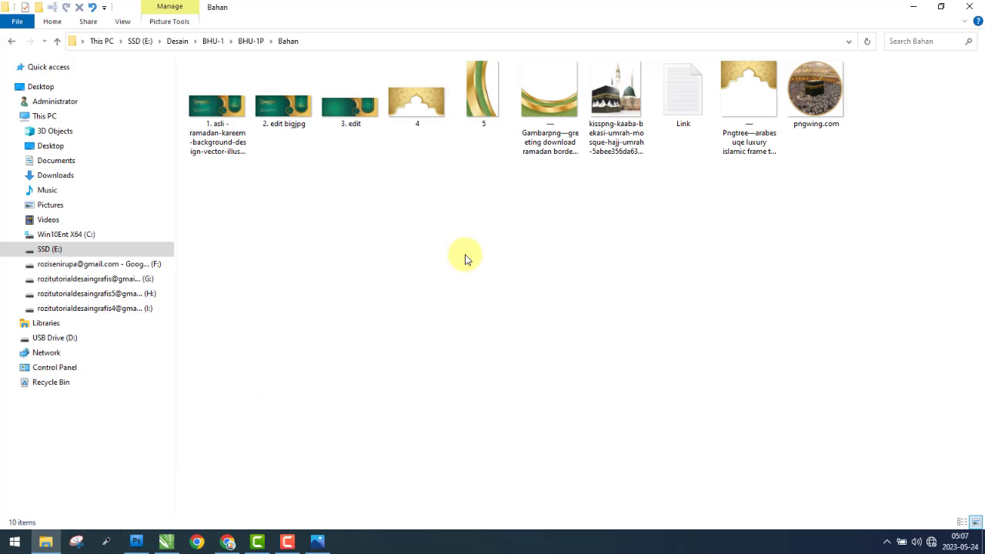
- Drag the circular pngwing.com Kaaba image into CorelDRAW and scale it to 305.5% over the banner
click(814, 101)
drag(825, 91, 566, 332)
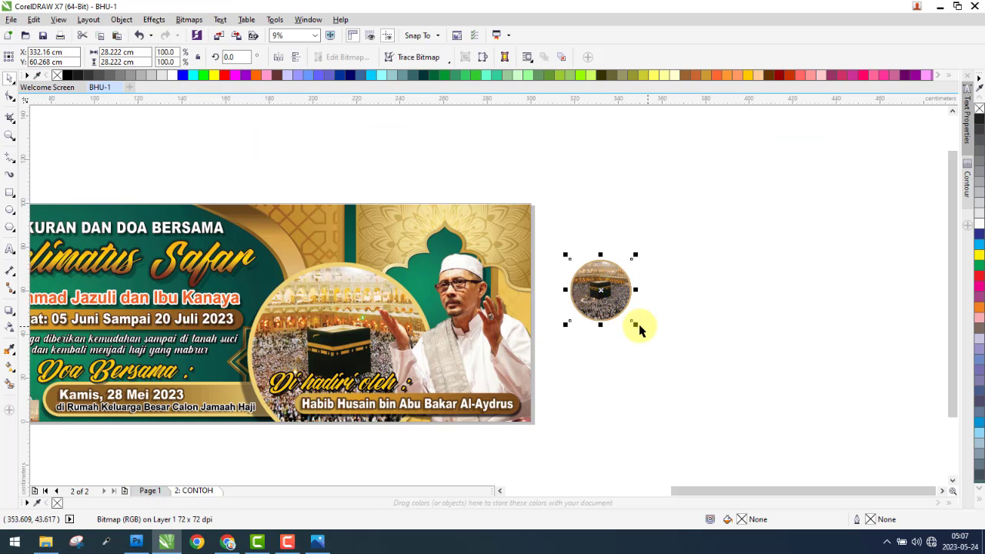
drag(633, 322, 715, 398)
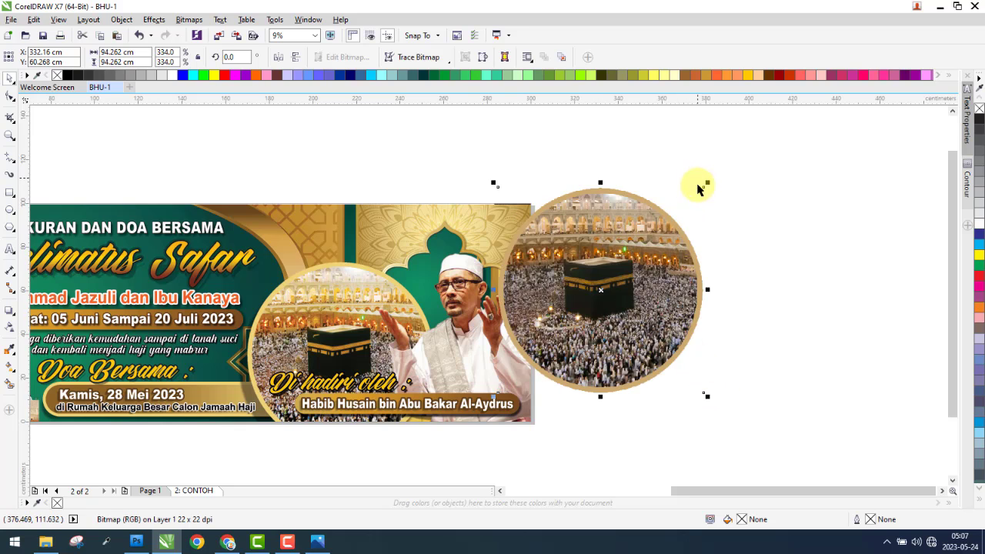
drag(645, 221, 402, 321)
scroll(403, 321, up, 2)
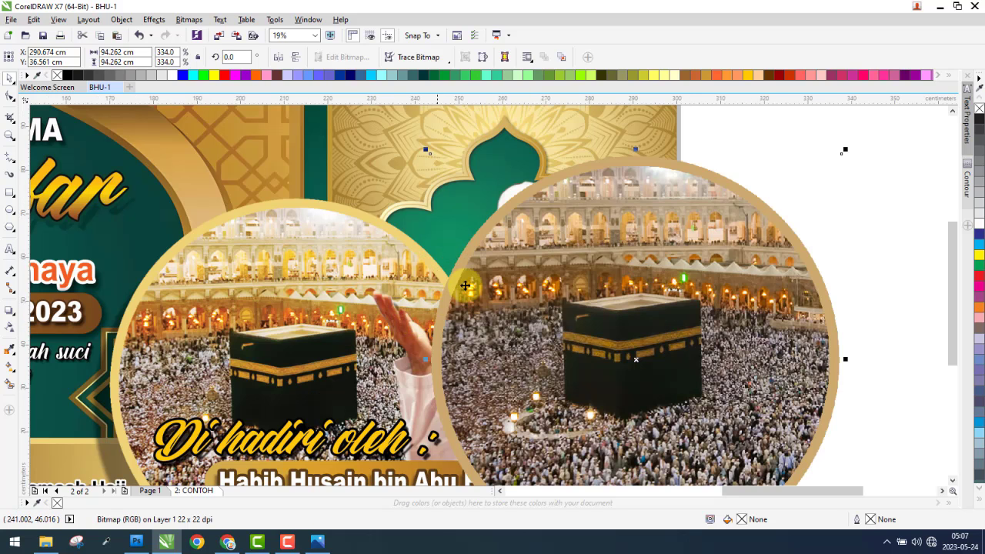
drag(845, 153, 809, 184)
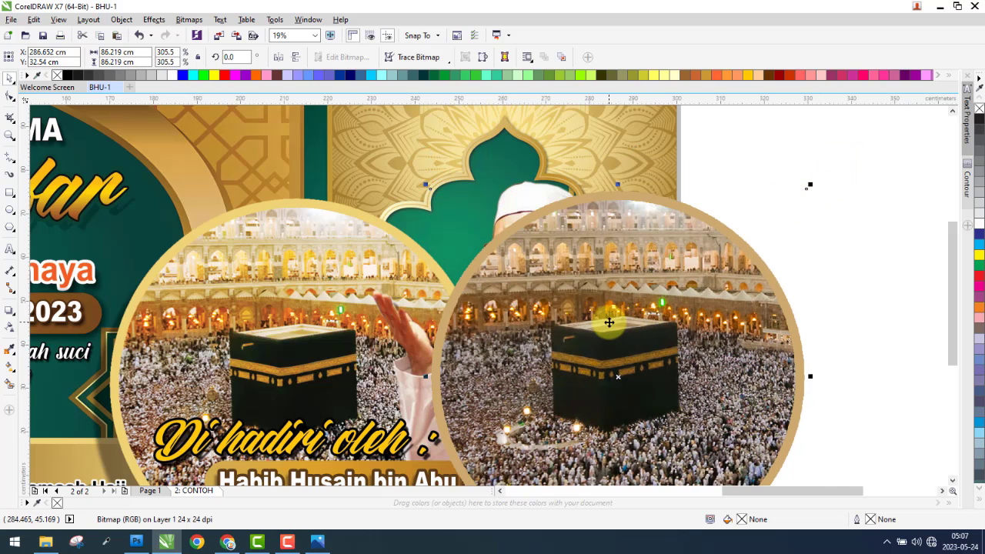
- Adjust the Kaaba photo in Image Adjustment Lab: brightness 22, contrast 56, highlights 12
click(190, 20)
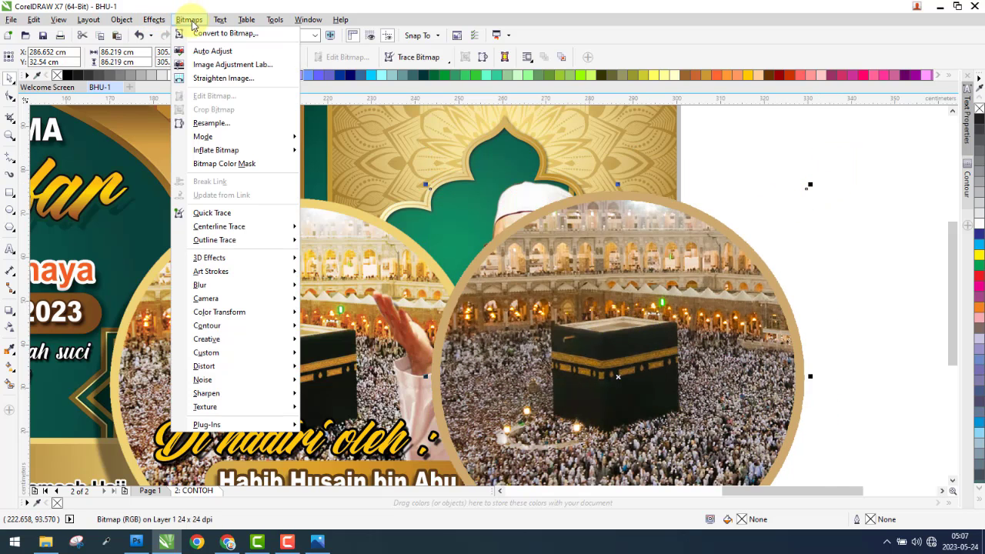
click(210, 65)
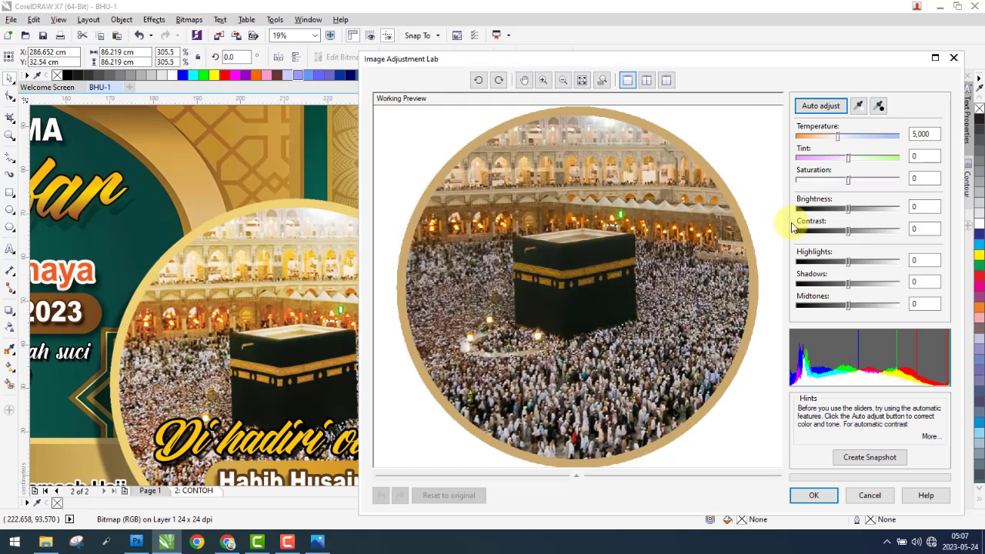
drag(852, 211, 860, 207)
click(863, 229)
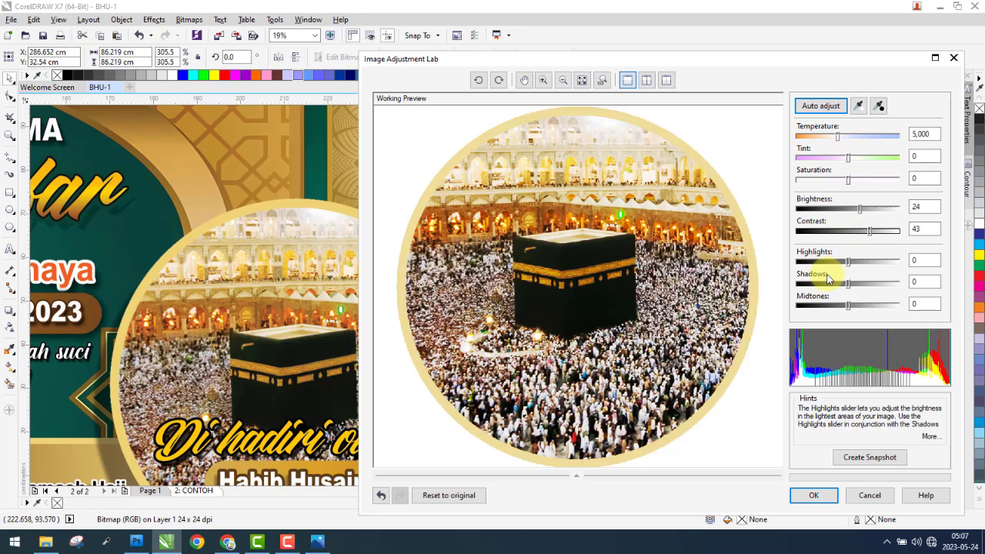
click(857, 262)
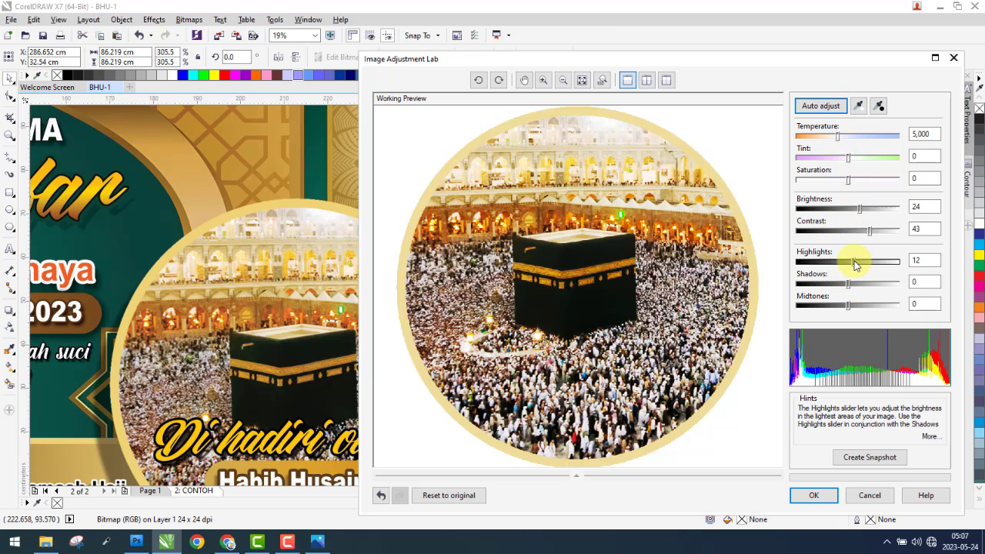
click(881, 232)
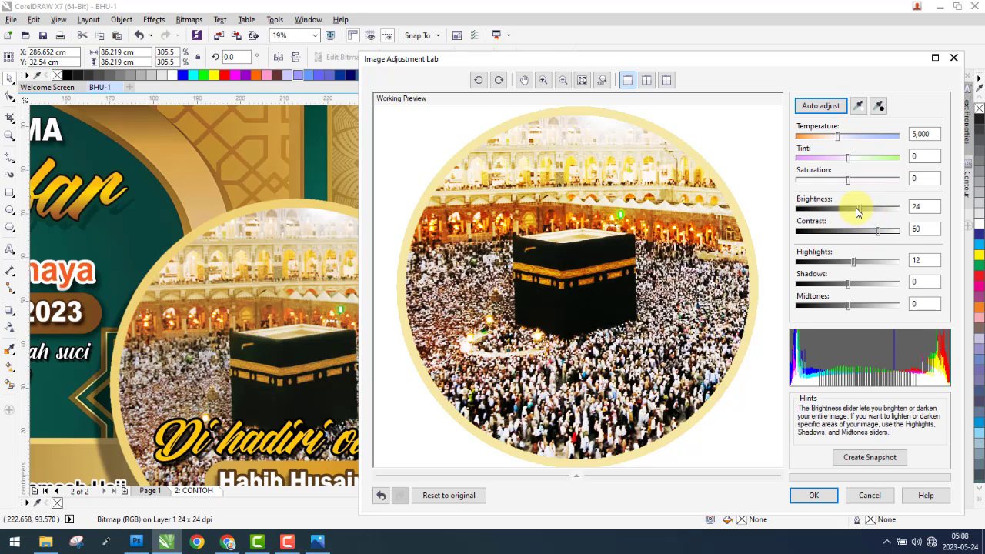
click(860, 208)
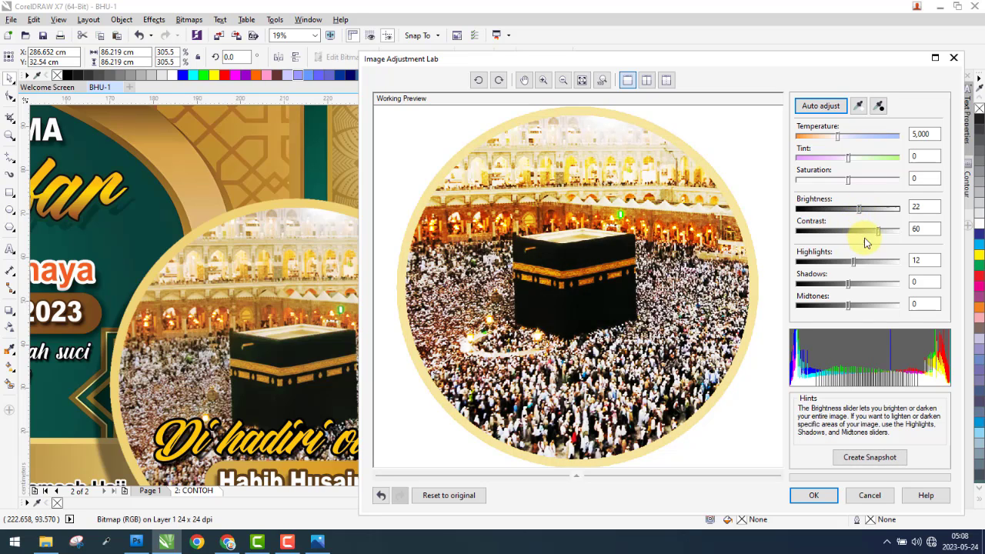
click(875, 233)
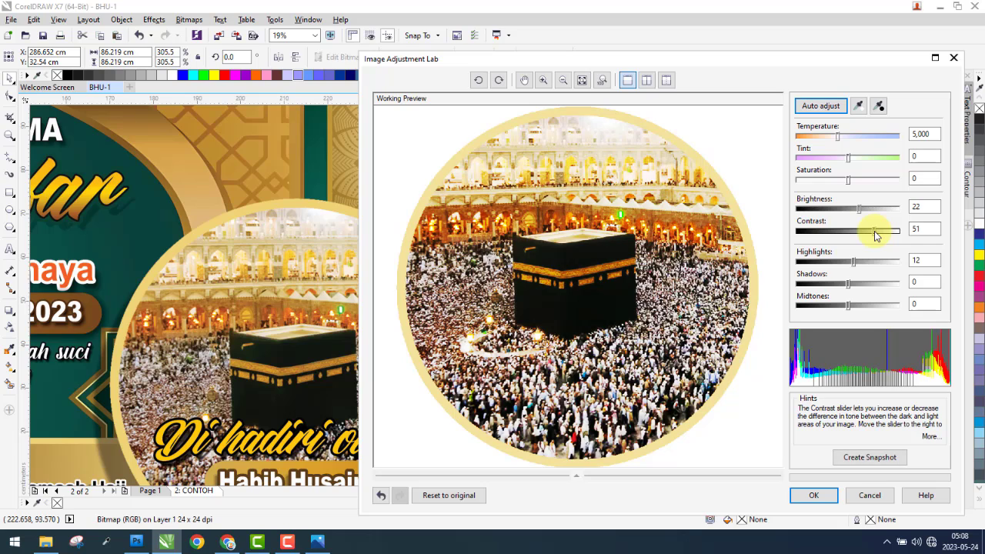
click(878, 231)
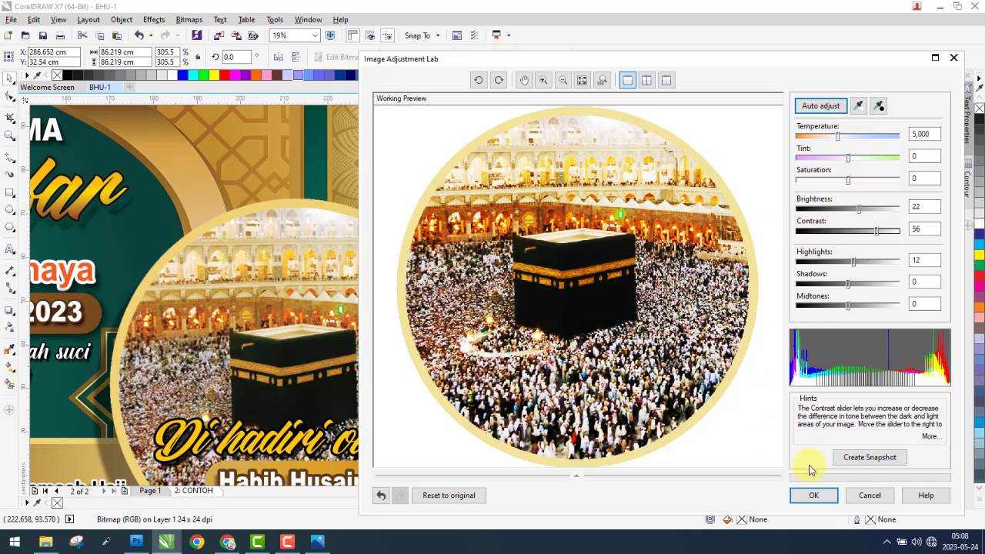
click(814, 496)
- Move the adjusted Kaaba circle left onto the banner, into the gold ring frame
scroll(566, 261, down, 2)
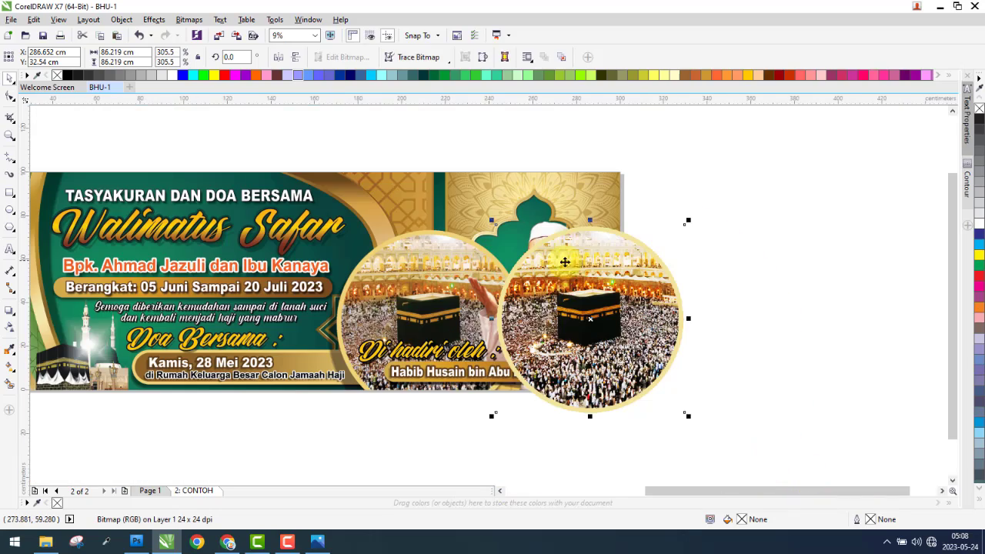
scroll(511, 362, up, 2)
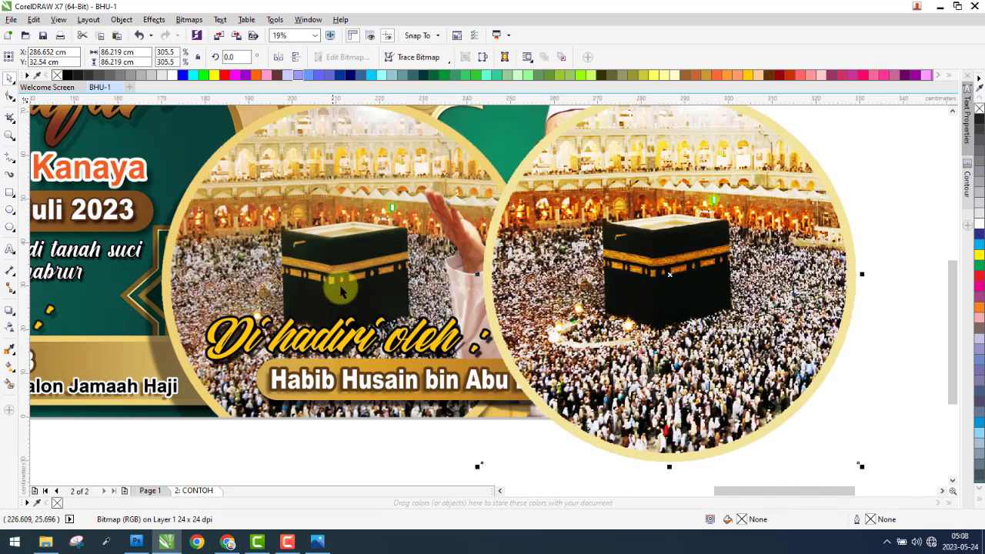
scroll(535, 302, down, 2)
drag(598, 246, 460, 247)
scroll(441, 202, up, 4)
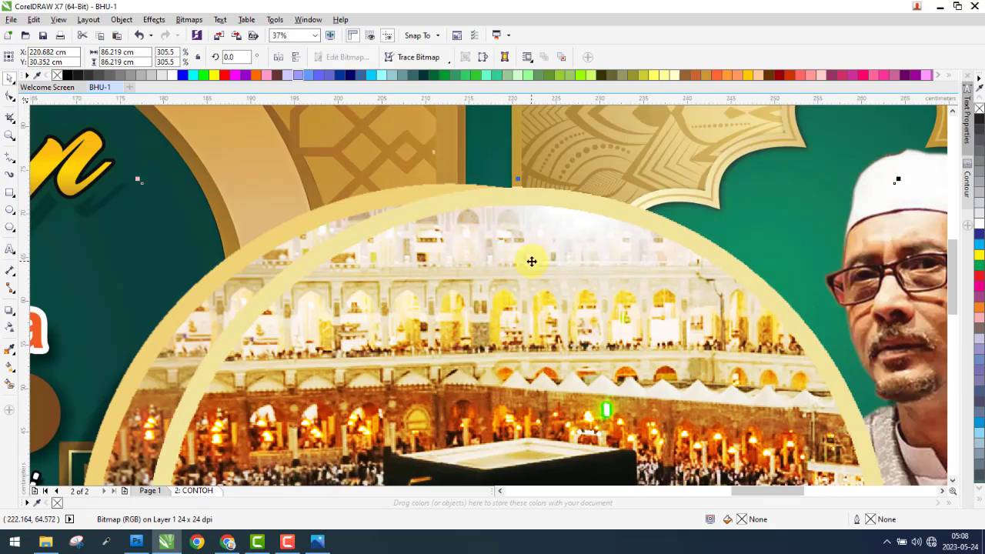
drag(531, 262, 530, 257)
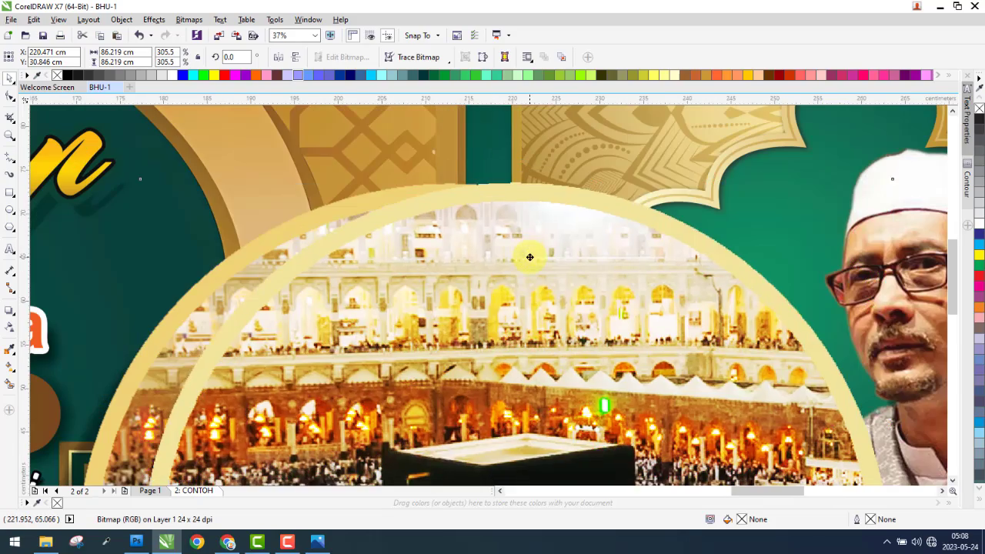
scroll(470, 240, down, 2)
scroll(470, 301, down, 2)
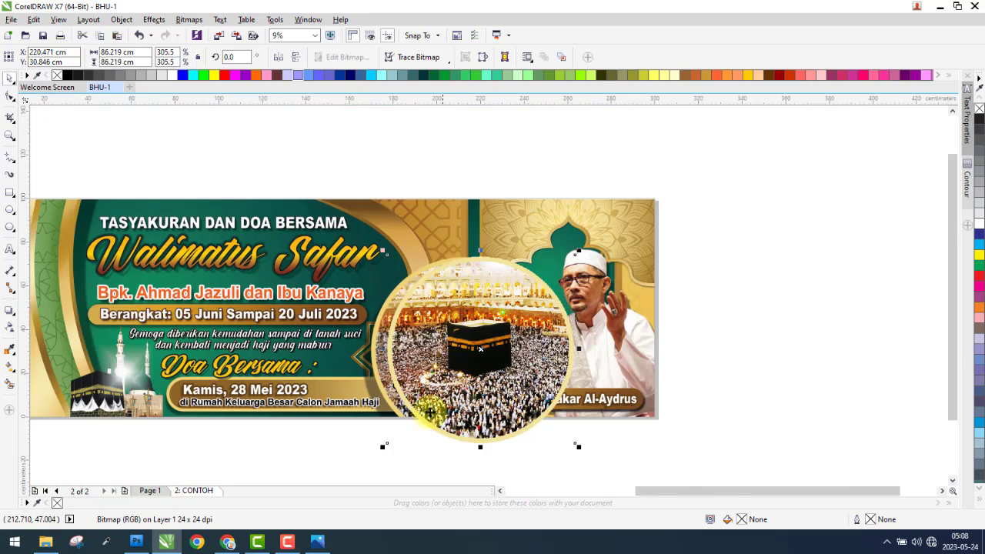
scroll(419, 412, up, 3)
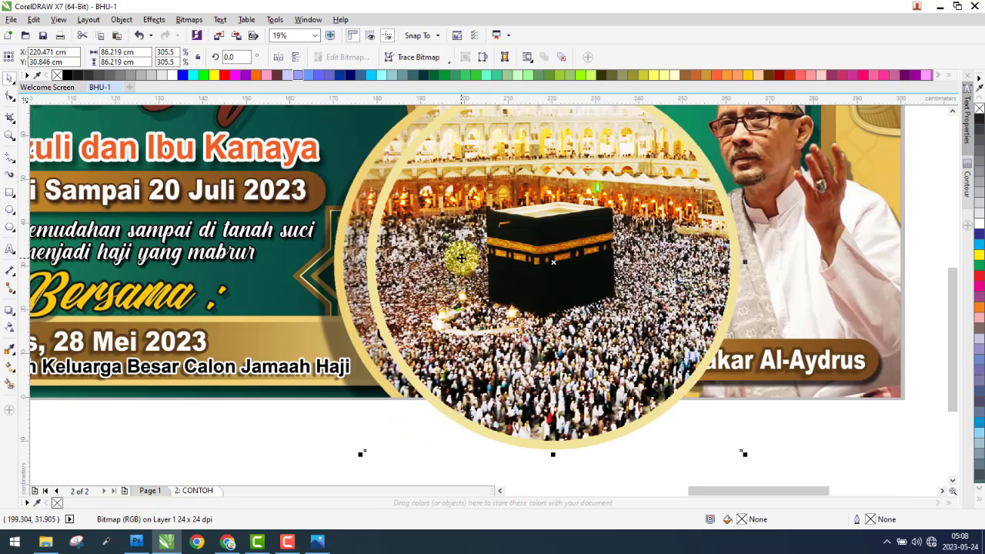
drag(376, 257, 351, 256)
scroll(351, 256, up, 2)
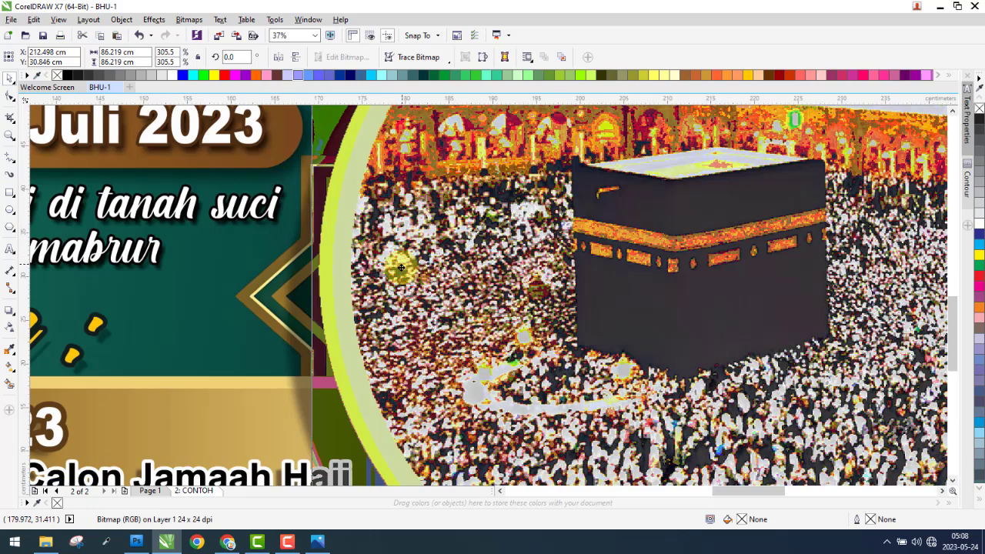
drag(409, 276, 375, 274)
- Shrink the Kaaba circle slightly to 304.7% so it fits the ring
scroll(390, 261, up, 2)
scroll(375, 274, down, 5)
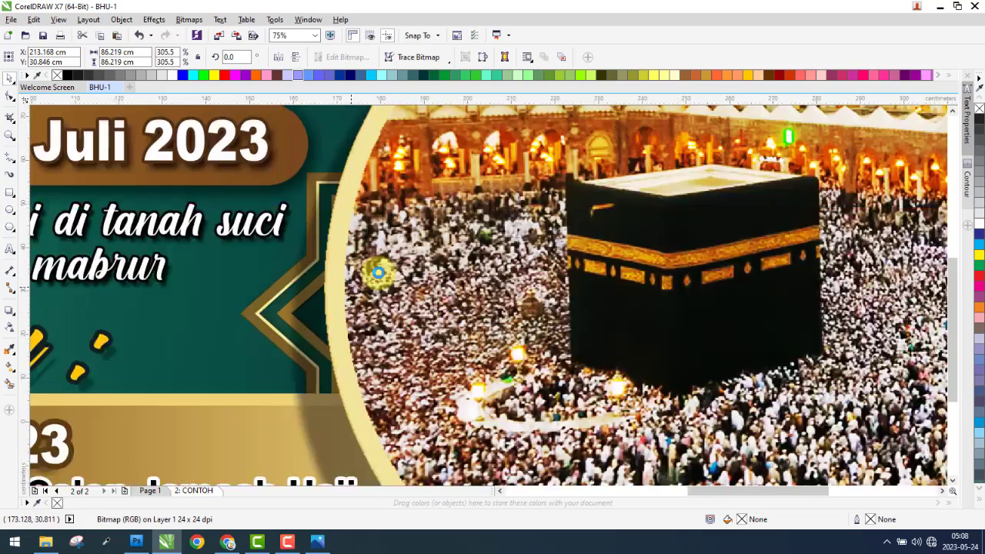
scroll(563, 275, up, 5)
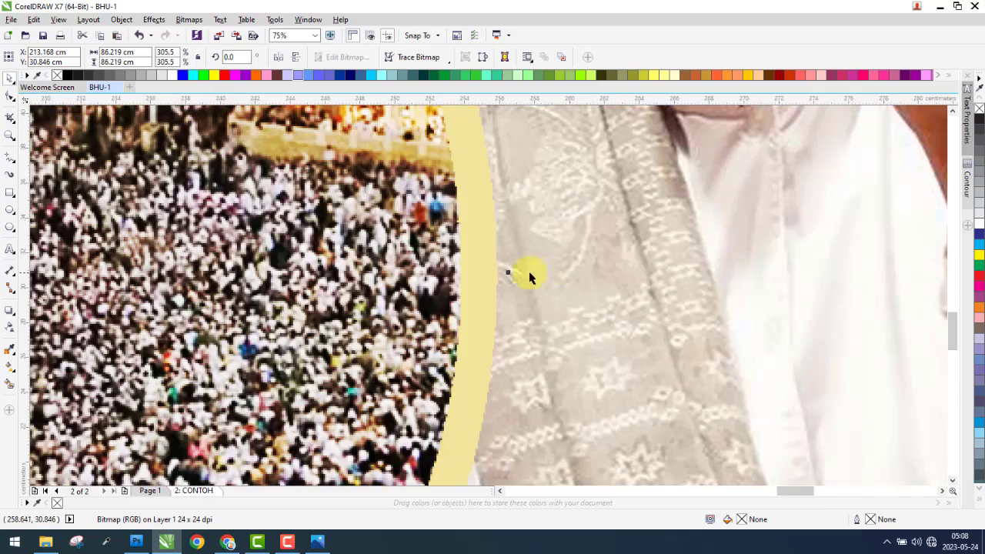
scroll(462, 277, down, 4)
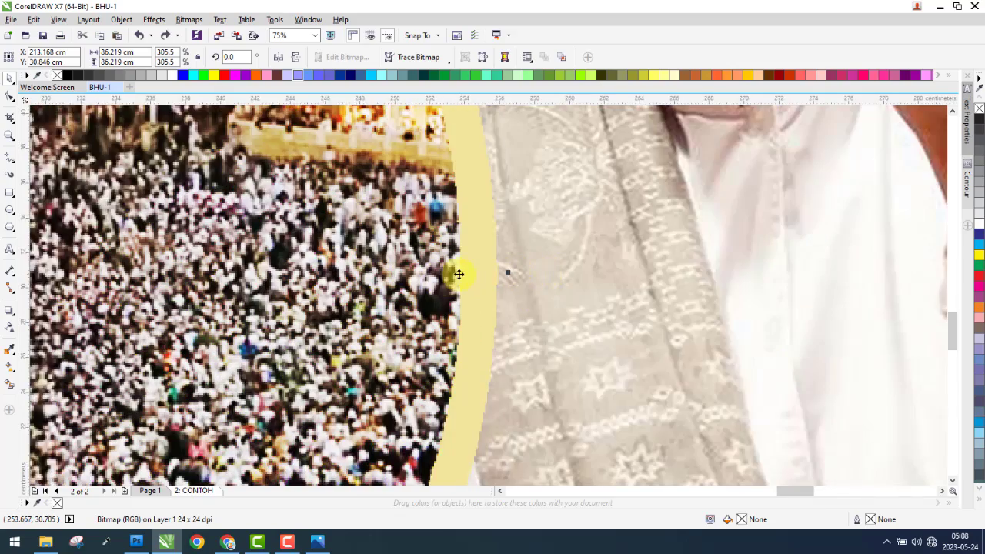
scroll(457, 365, down, 3)
scroll(474, 376, up, 3)
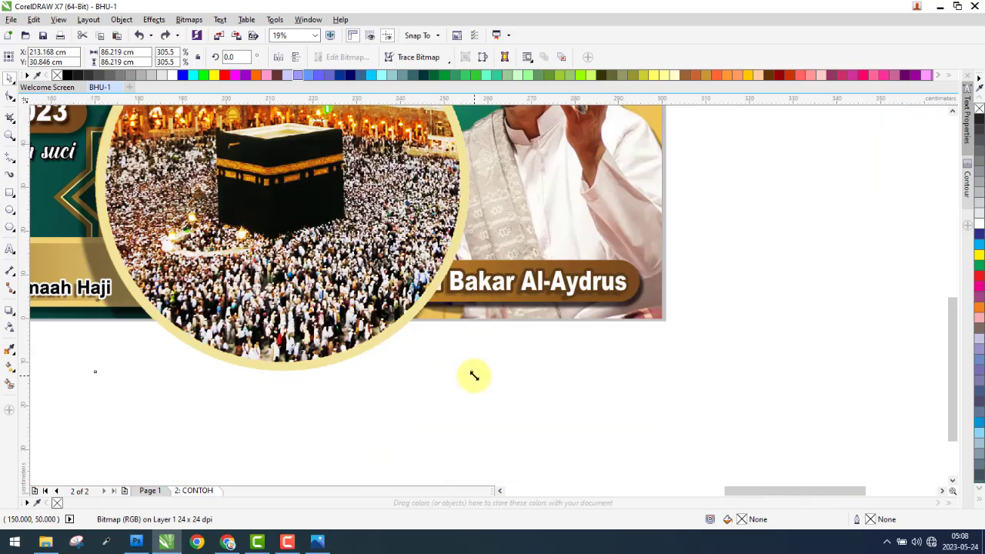
mouse_move(474, 375)
mouse_down()
mouse_move(466, 364)
mouse_move(472, 376)
mouse_up()
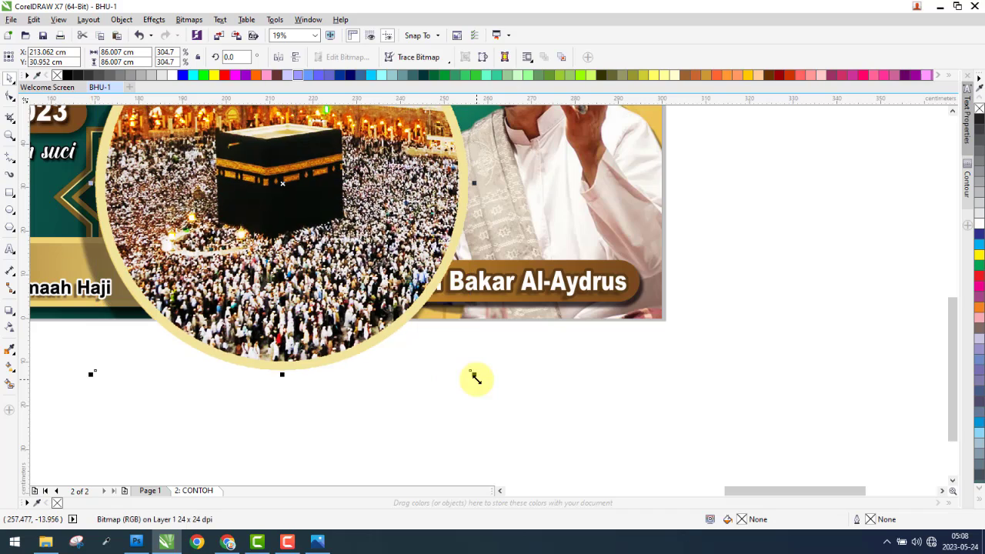
scroll(476, 378, down, 3)
scroll(348, 365, up, 2)
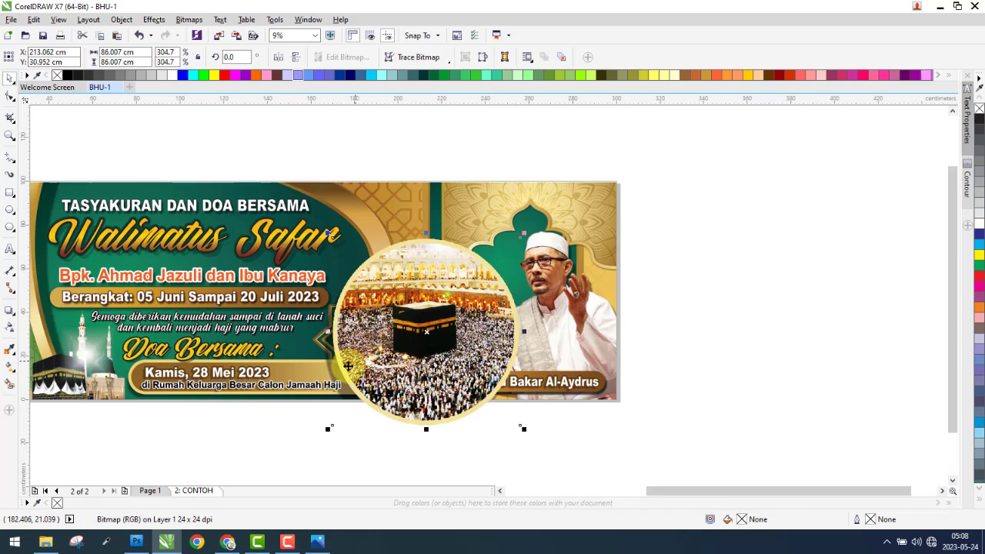
scroll(341, 368, up, 2)
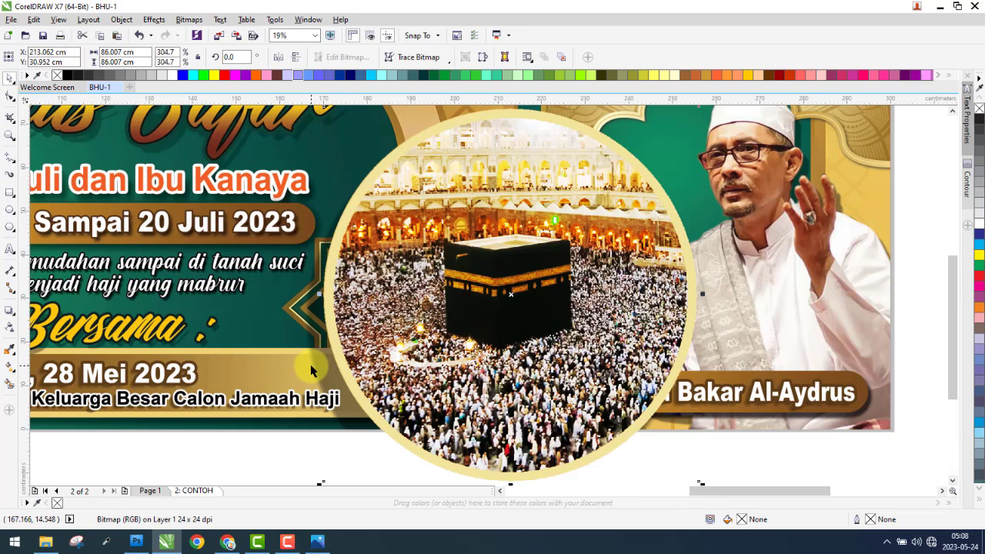
- Give the Kaaba circle a Flat Bottom Left drop shadow and move it below the banner
click(10, 311)
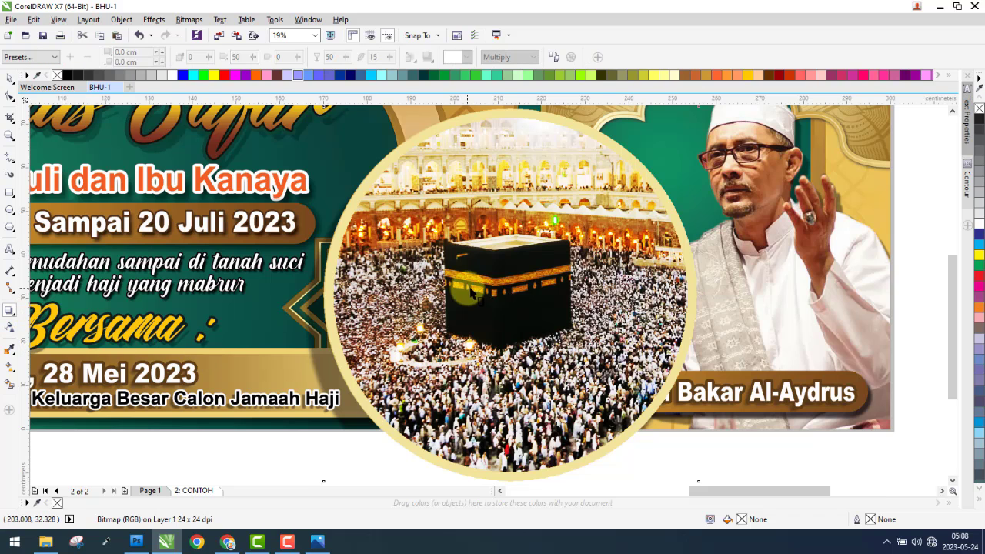
drag(468, 288, 296, 401)
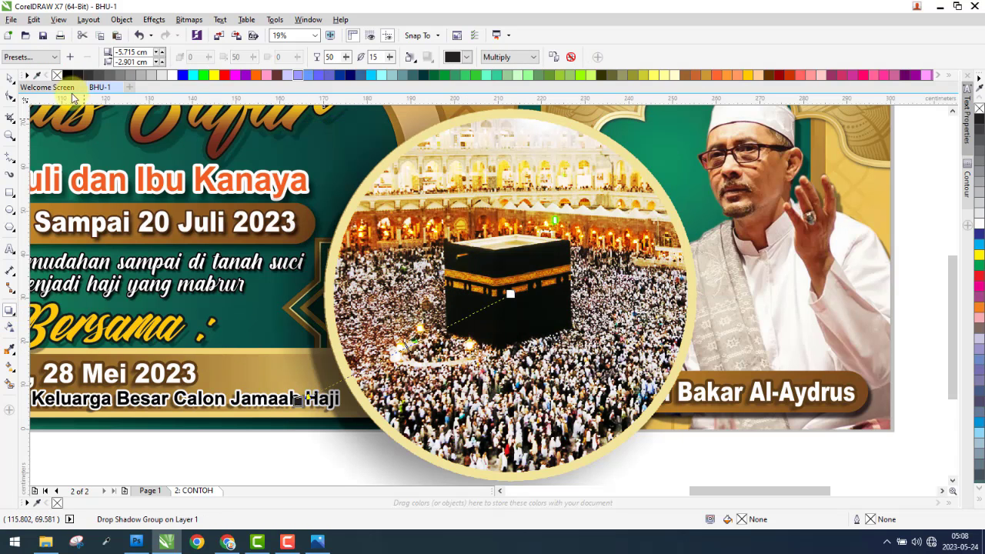
click(53, 58)
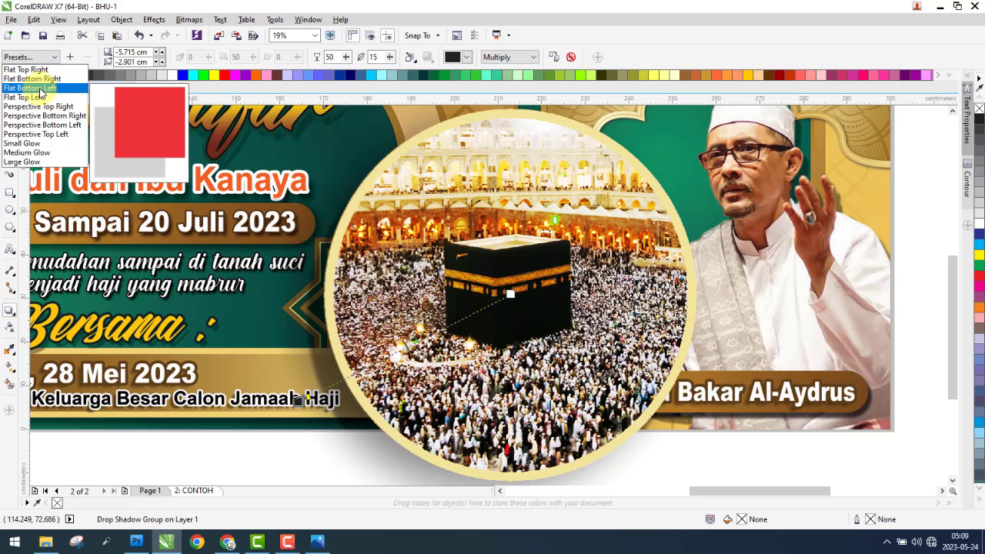
click(34, 88)
scroll(346, 286, down, 2)
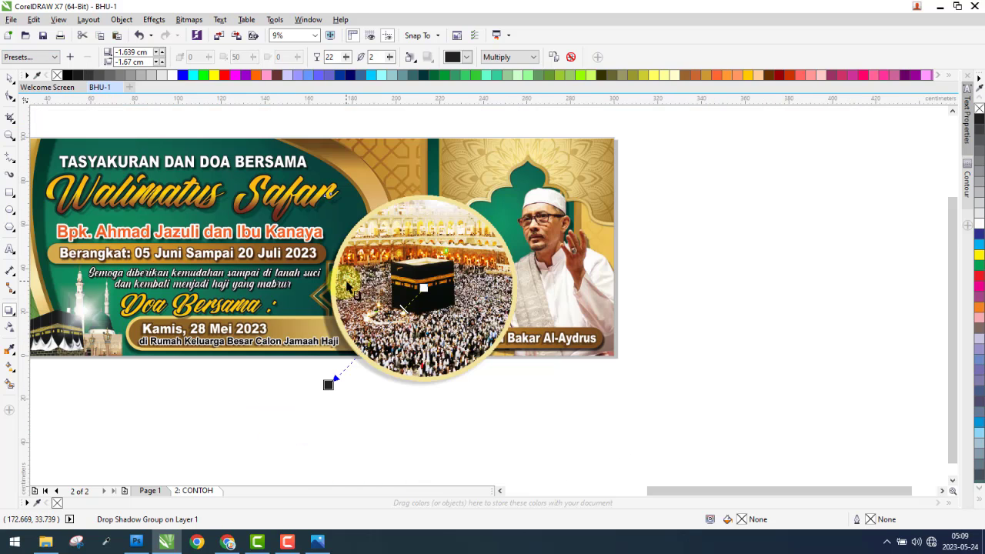
click(8, 80)
drag(387, 267, 387, 362)
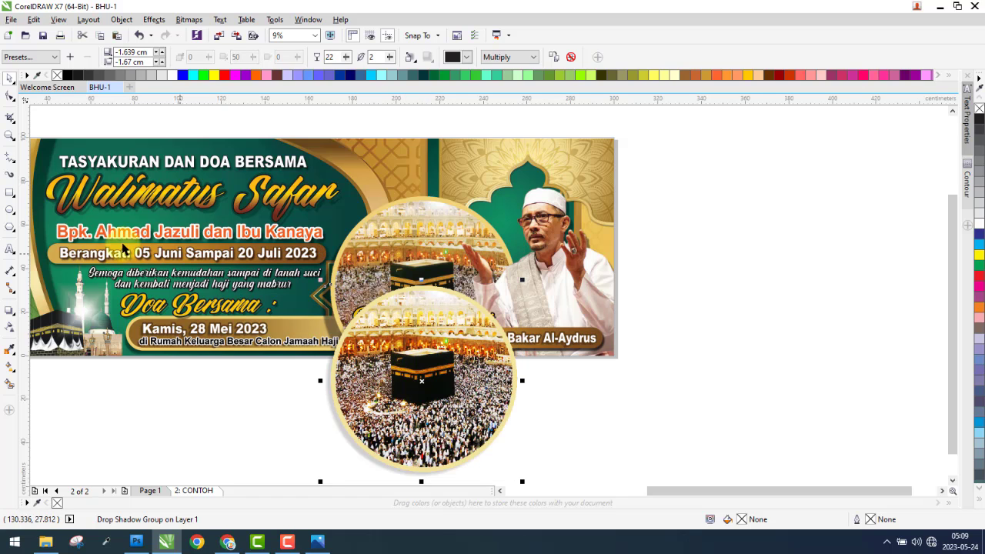
- Extend the circle's shadow further below-left and set its opacity to 30
click(8, 311)
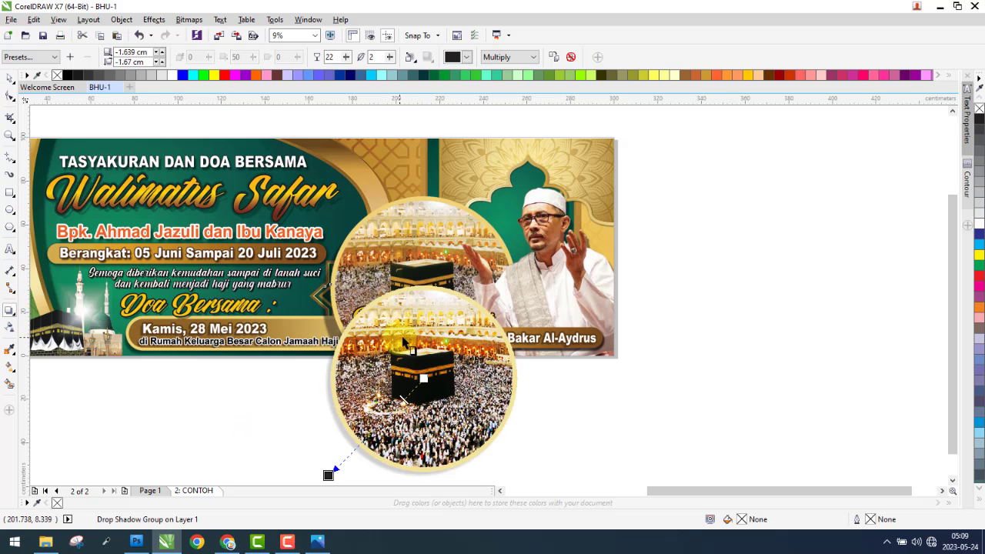
scroll(358, 400, down, 1)
scroll(397, 375, up, 3)
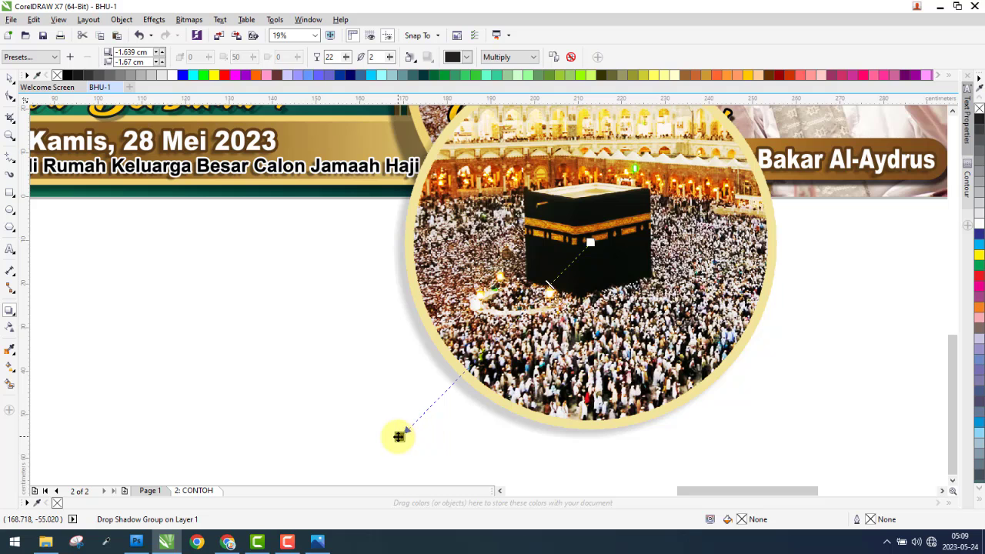
drag(399, 436, 394, 451)
scroll(407, 369, down, 2)
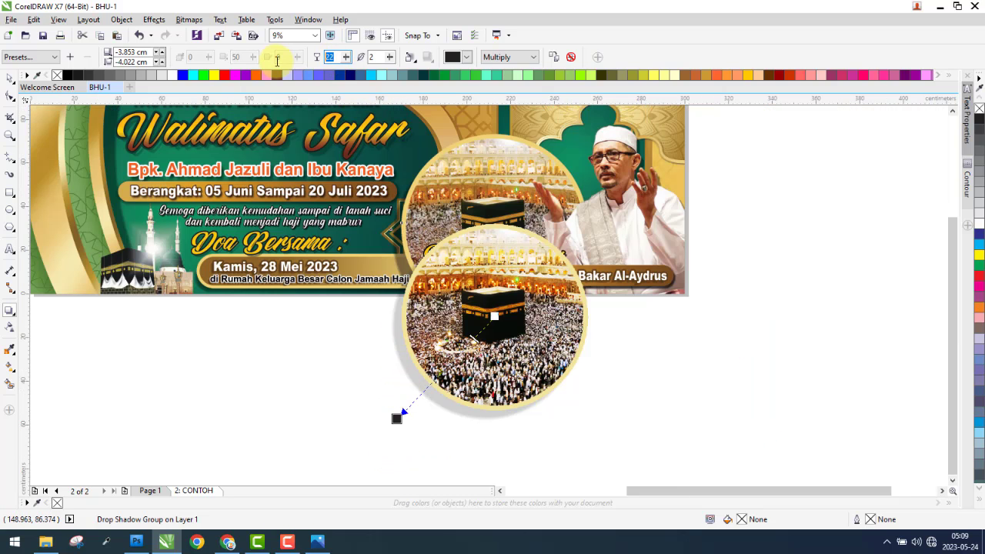
text(30)
key(Return)
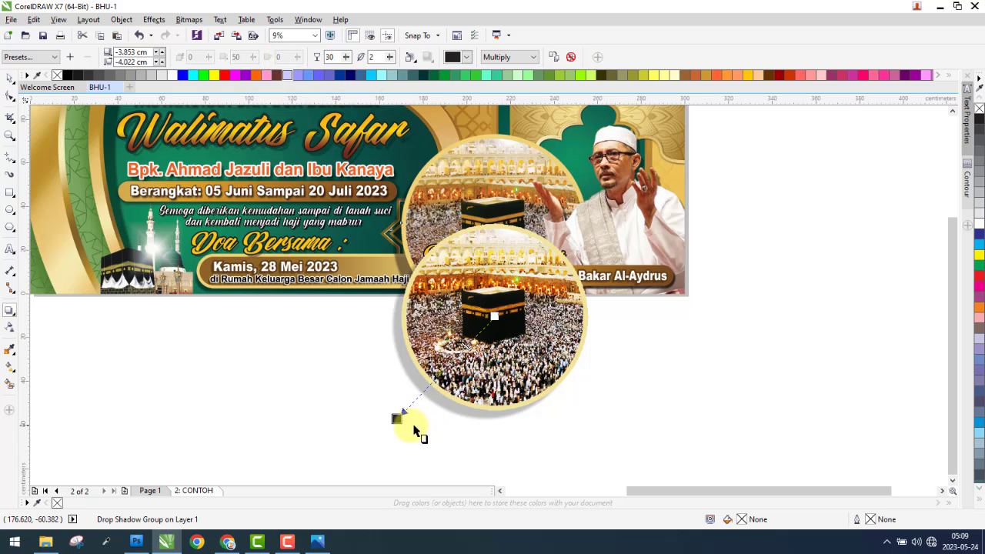
- Move the shadowed circle back onto the banner and marquee-select the banner objects
click(10, 79)
scroll(401, 257, down, 2)
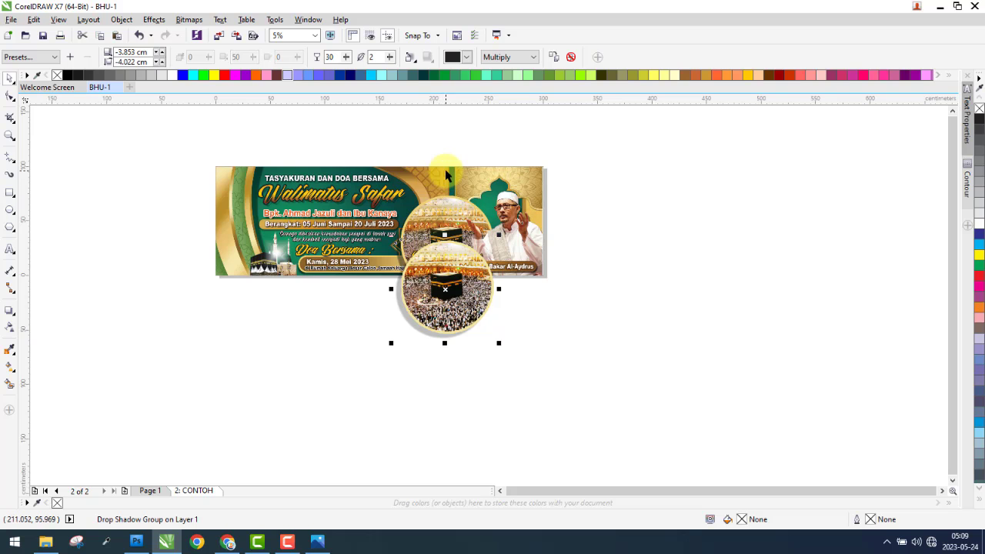
drag(457, 256, 453, 211)
scroll(450, 189, up, 2)
scroll(446, 231, up, 3)
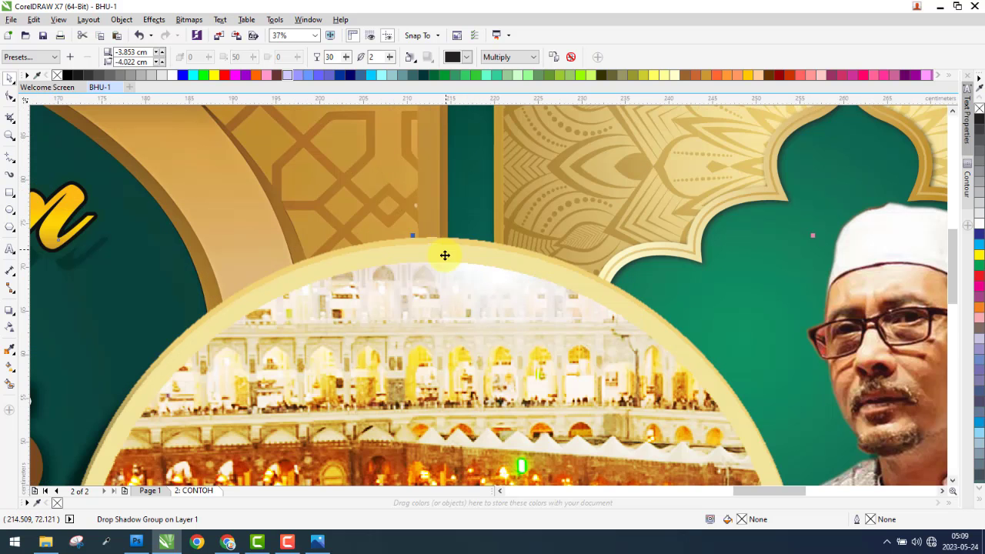
scroll(429, 328, up, 2)
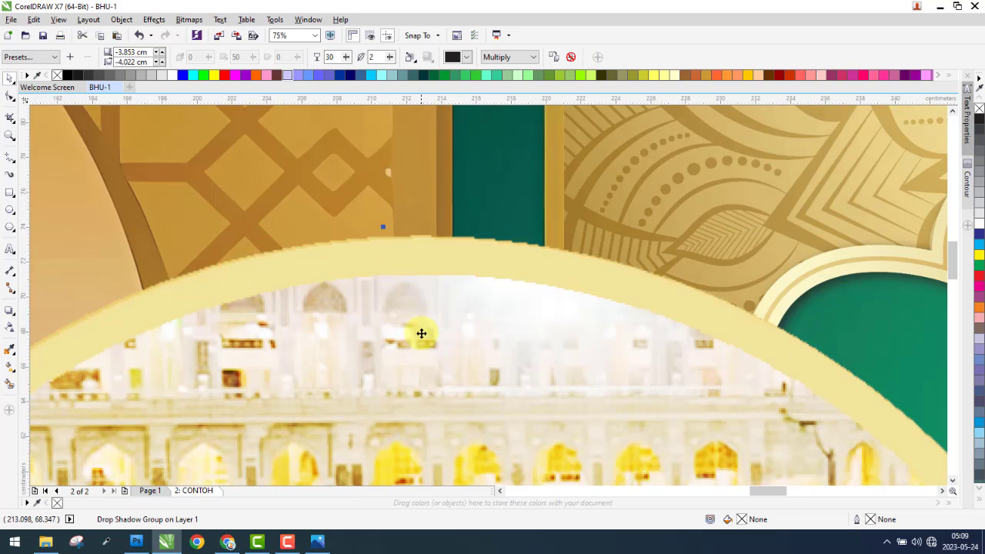
scroll(428, 228, down, 5)
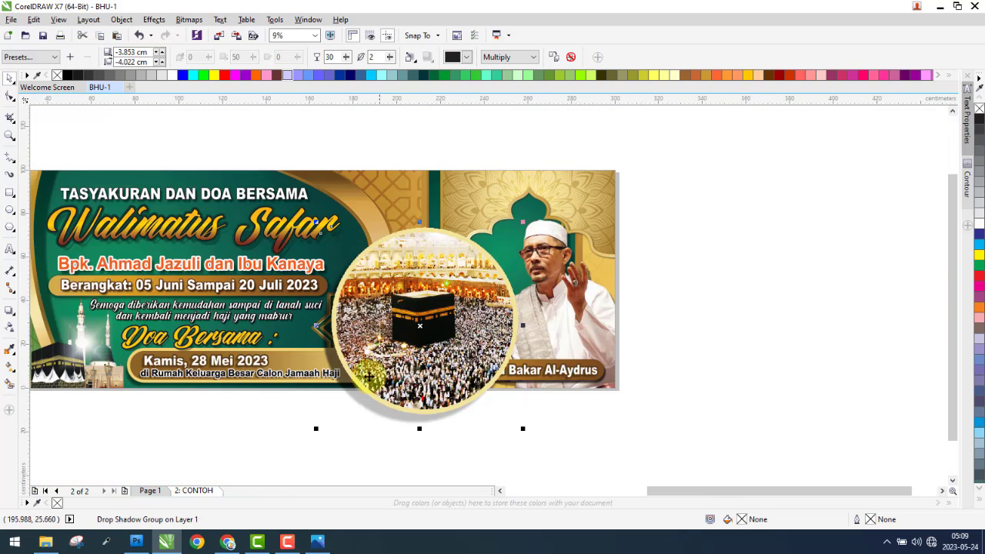
drag(278, 458, 537, 206)
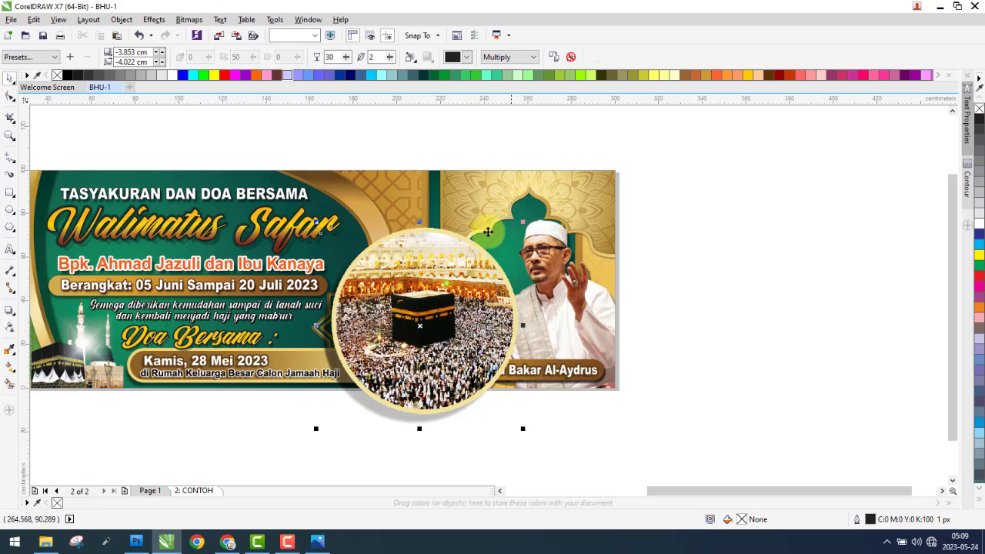
- Cut the shadowed Kaaba circle from the sample and paste it onto Page 1's banner
right_click(469, 251)
click(498, 345)
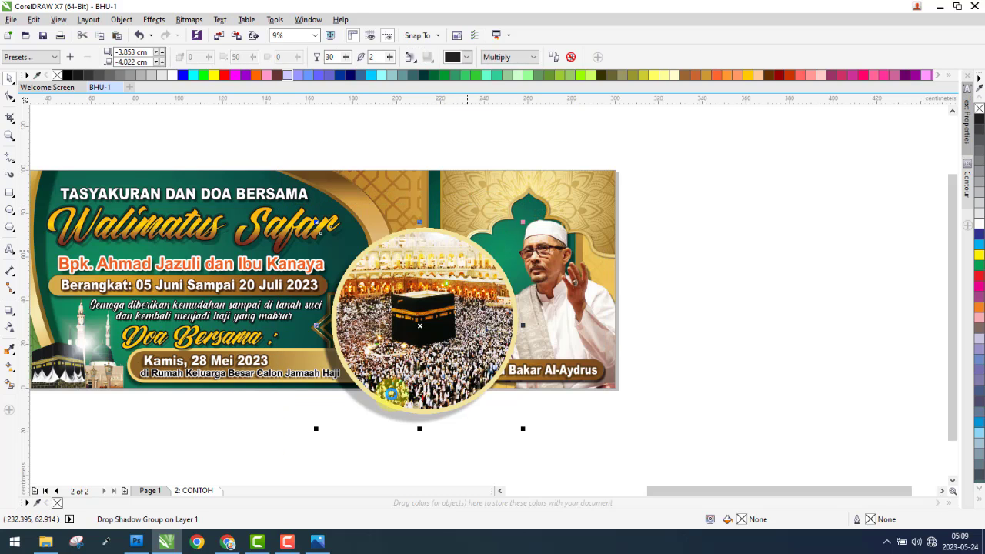
click(147, 491)
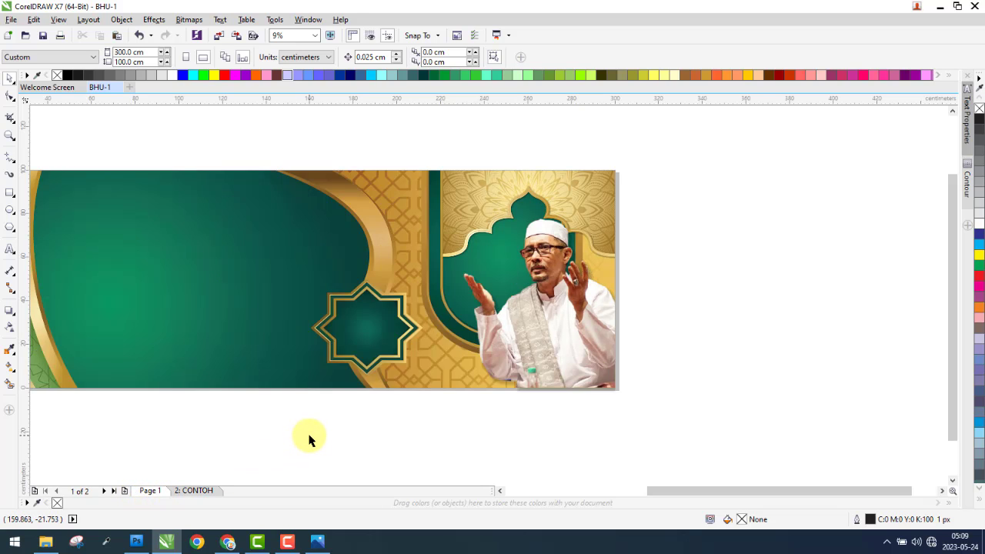
right_click(310, 438)
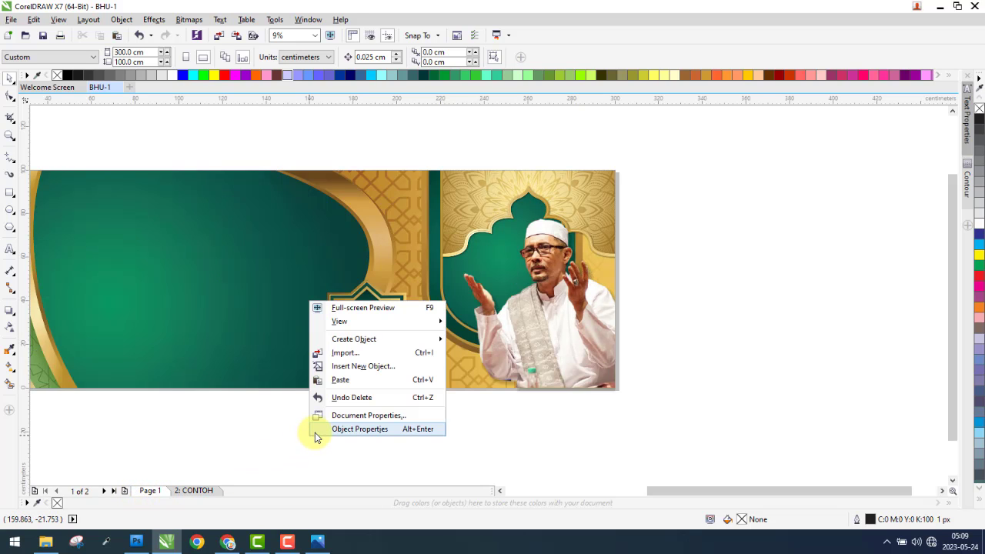
click(351, 382)
click(303, 409)
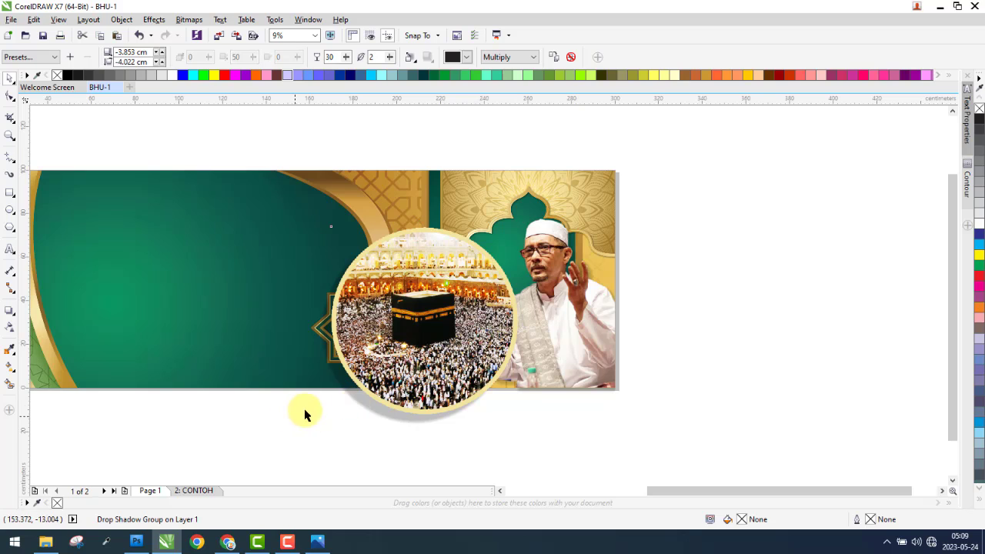
- Order the Kaaba photo behind the man's portrait
click(467, 302)
right_click(397, 277)
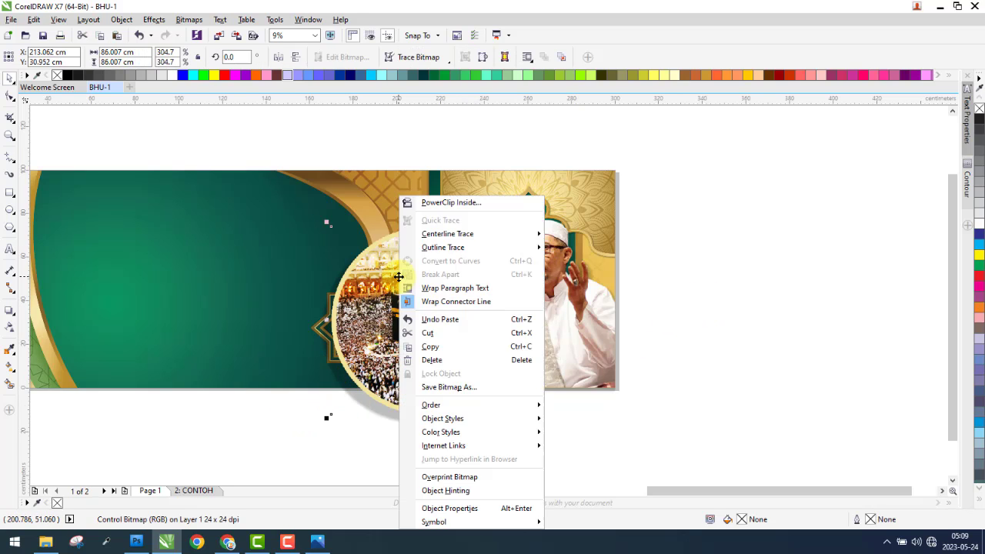
mouse_move(523, 407)
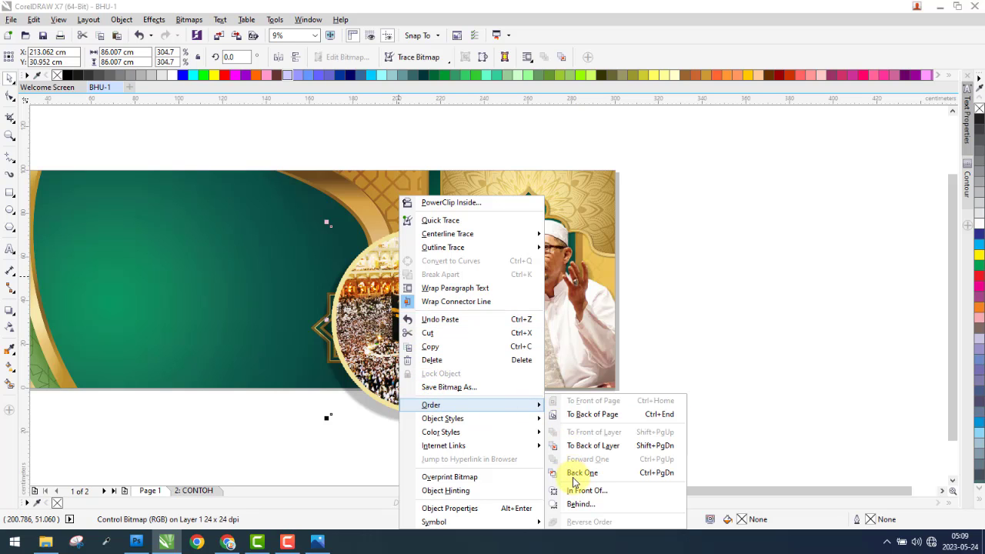
click(577, 501)
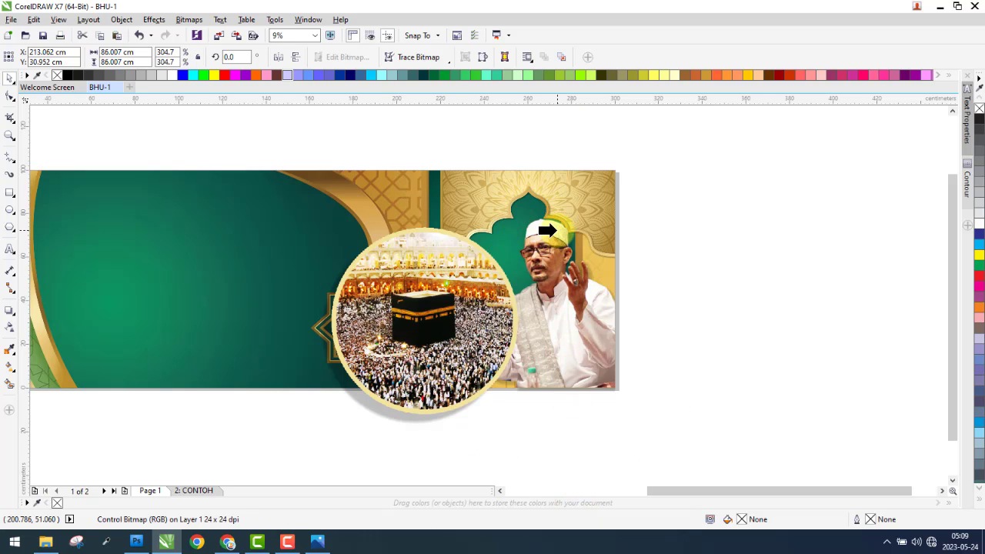
click(546, 229)
scroll(562, 262, down, 1)
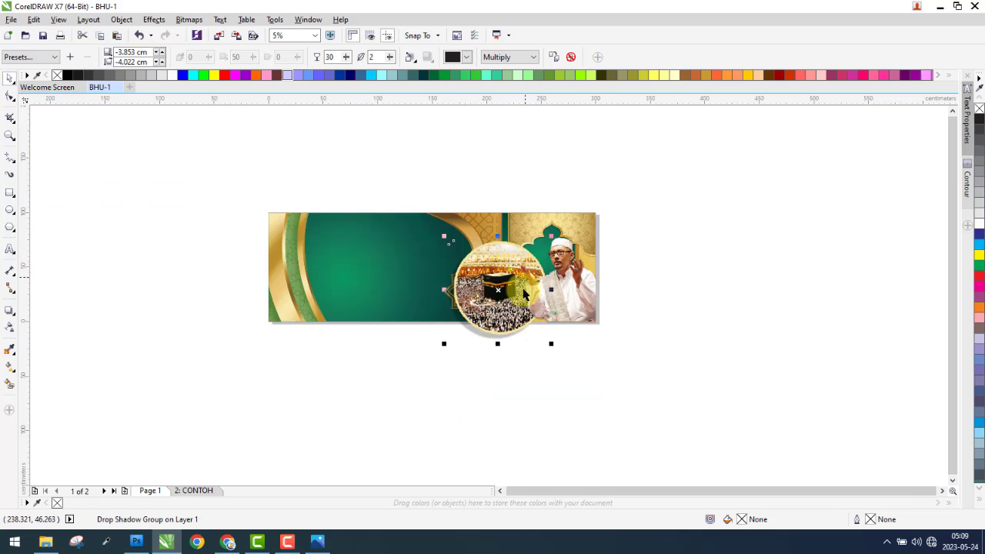
scroll(523, 292, up, 1)
click(304, 398)
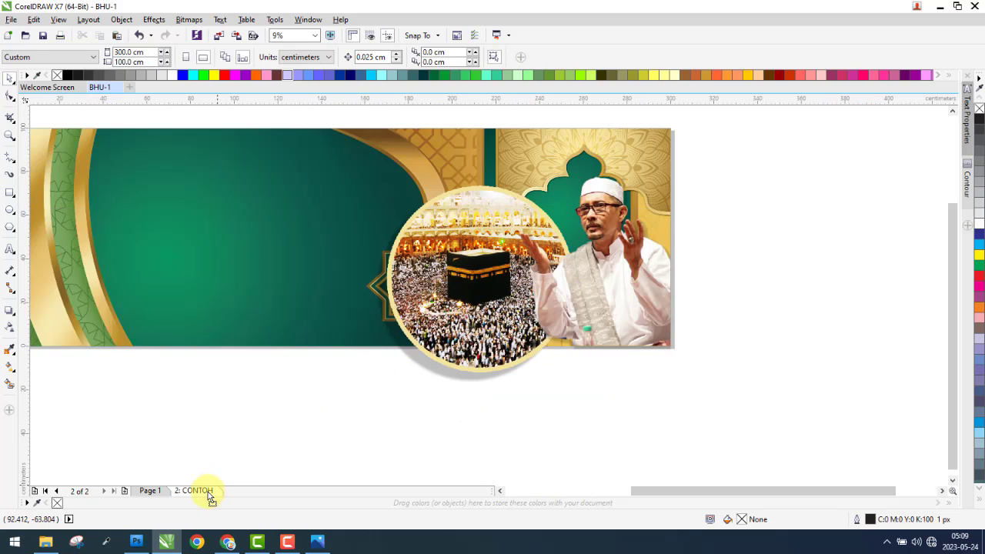
- Draw a rectangle over the banner's right side and PowerClip the Kaaba photo inside it
click(150, 491)
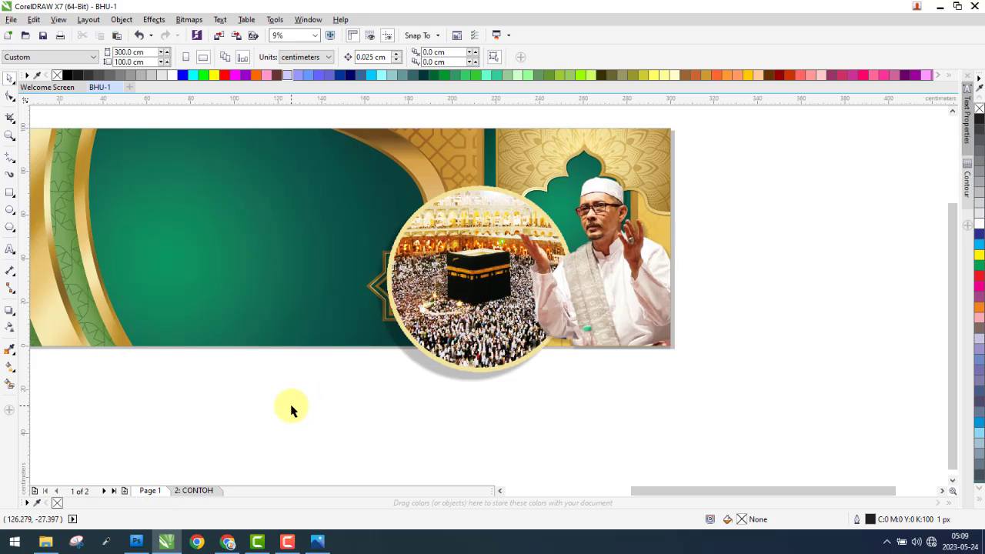
click(10, 196)
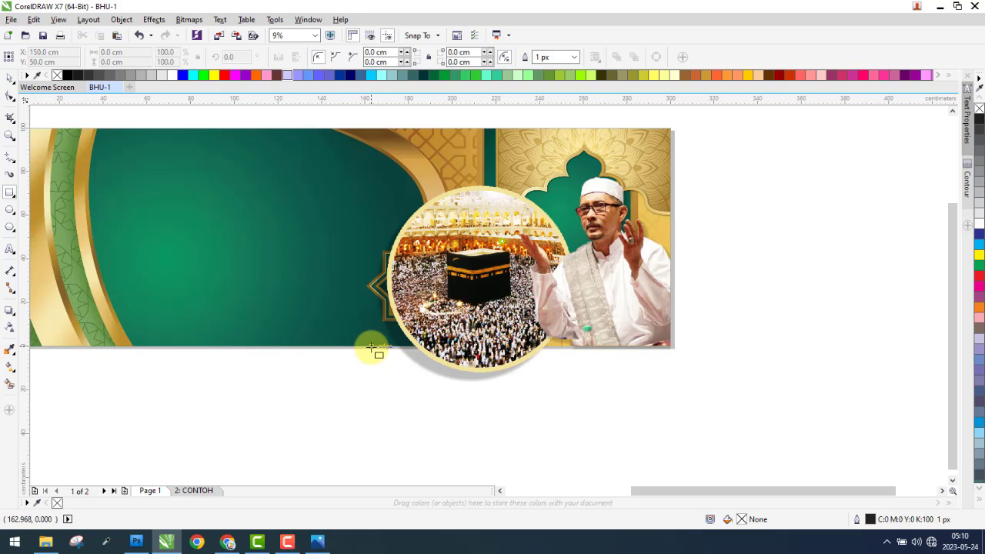
drag(371, 348, 585, 173)
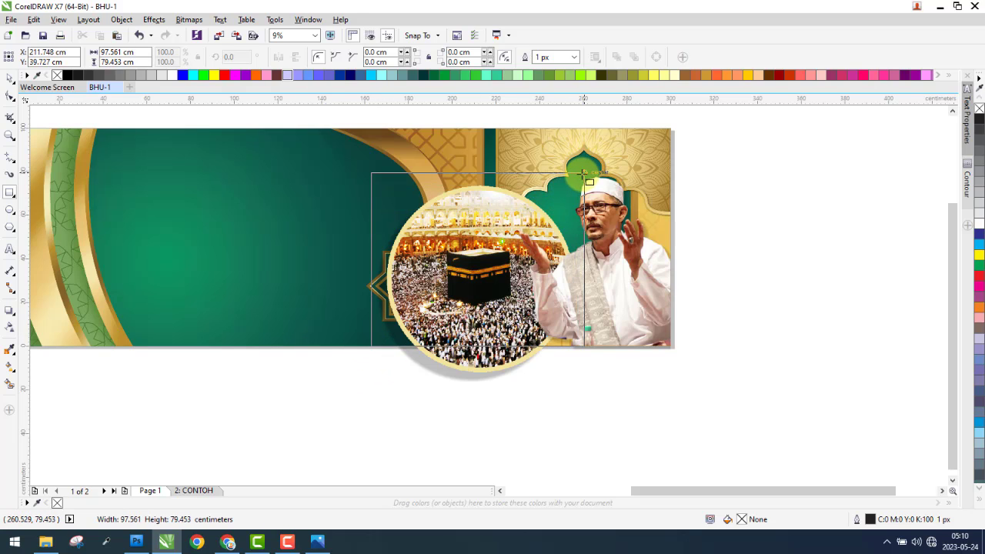
click(10, 79)
click(477, 364)
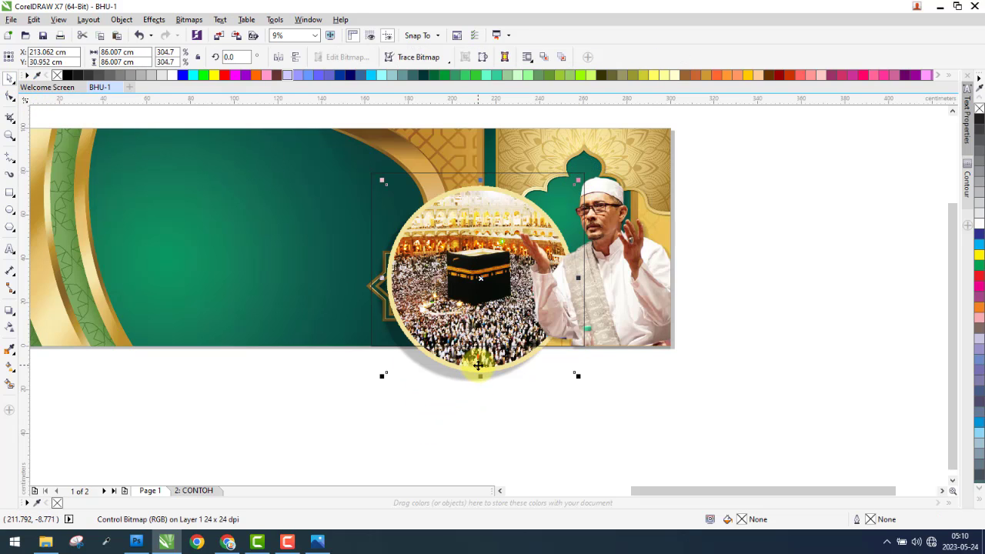
right_click(480, 360)
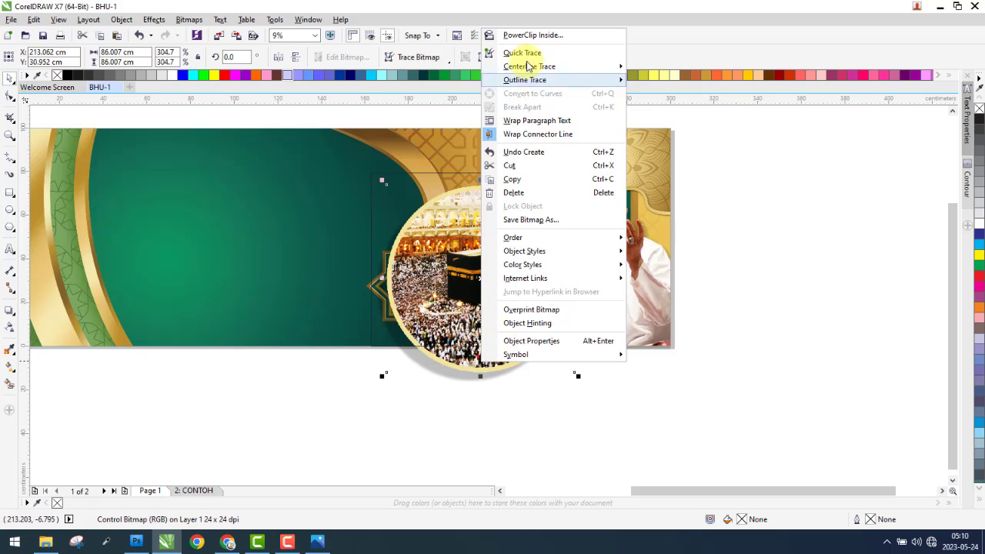
click(531, 36)
click(389, 177)
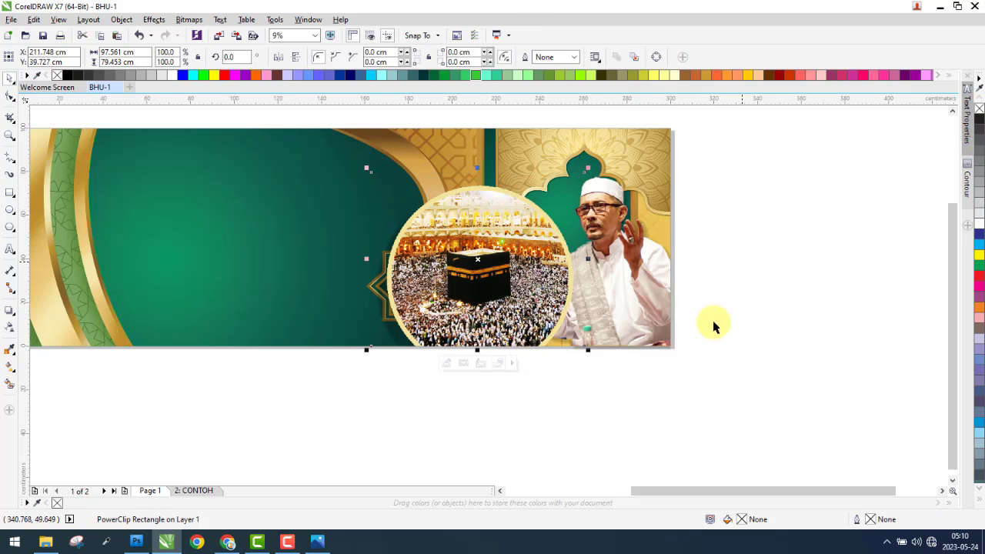
click(645, 406)
- Check the CONTOH sample, then edit Page 1's PowerClip contents and select the Kaaba photo
scroll(646, 393, down, 1)
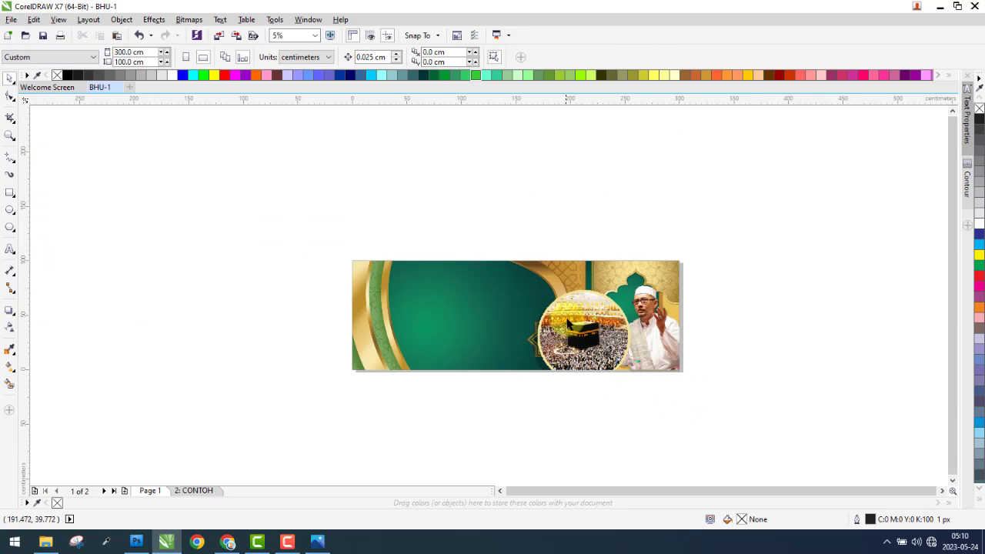
scroll(567, 322, up, 1)
click(202, 491)
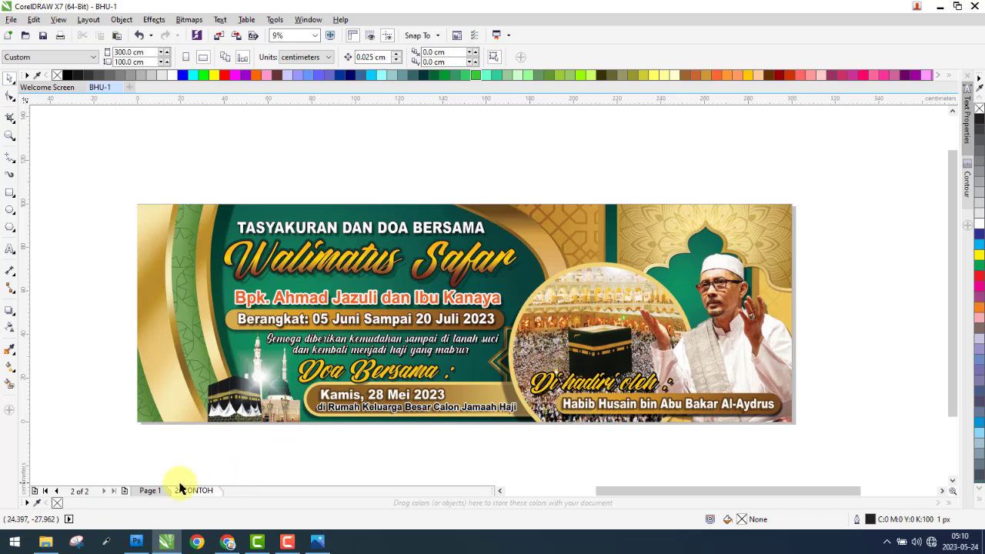
click(154, 491)
click(594, 315)
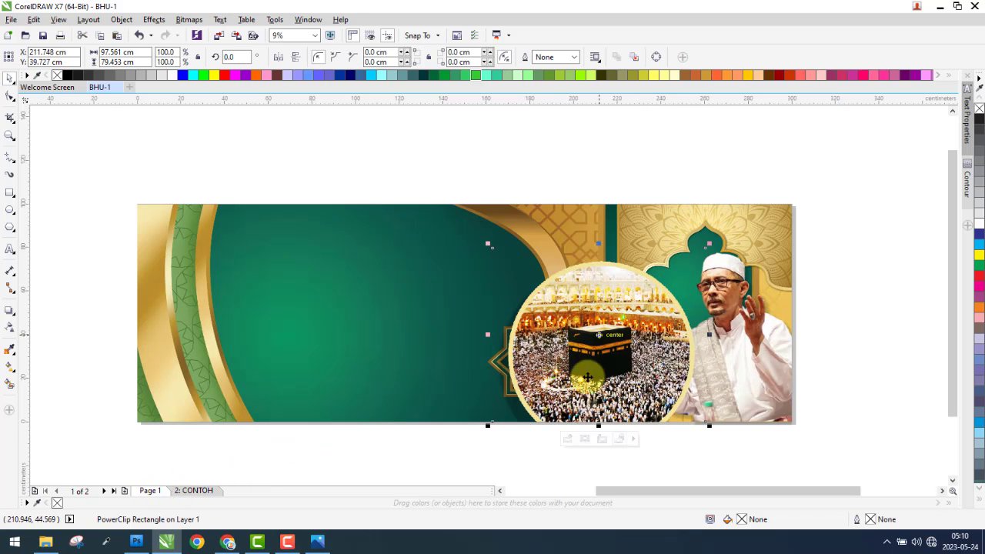
click(567, 440)
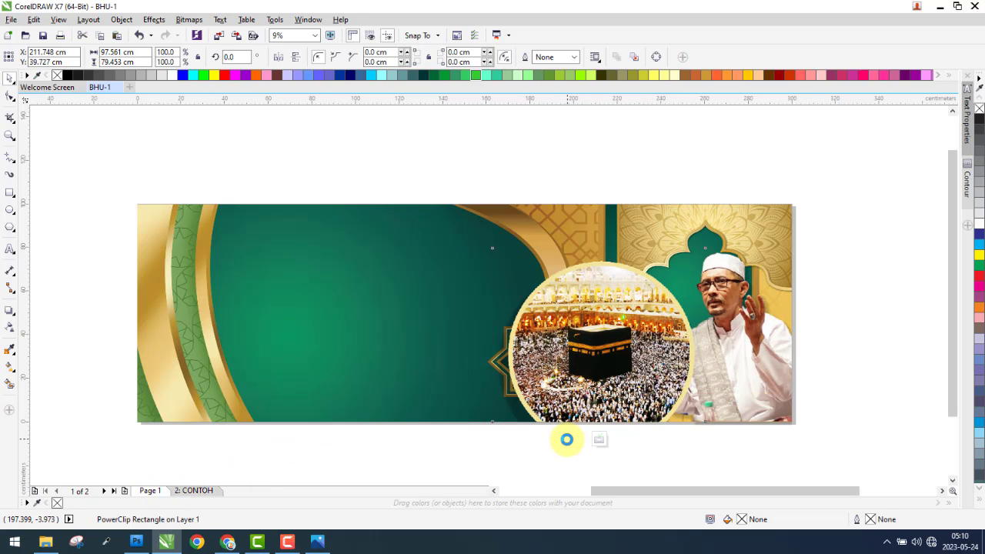
click(704, 352)
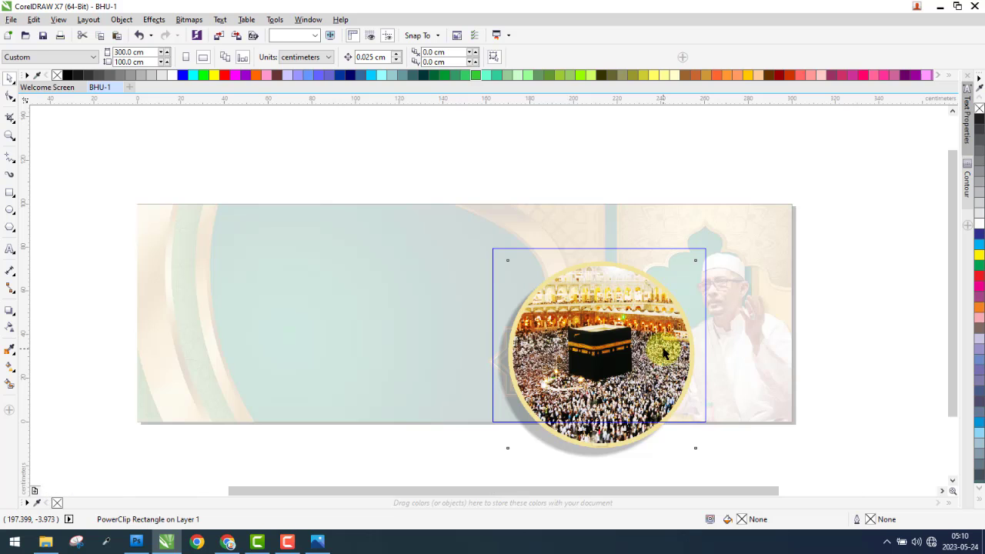
- Set the Kaaba photo to brightness -15 and contrast -7 in Image Adjustment Lab
click(194, 19)
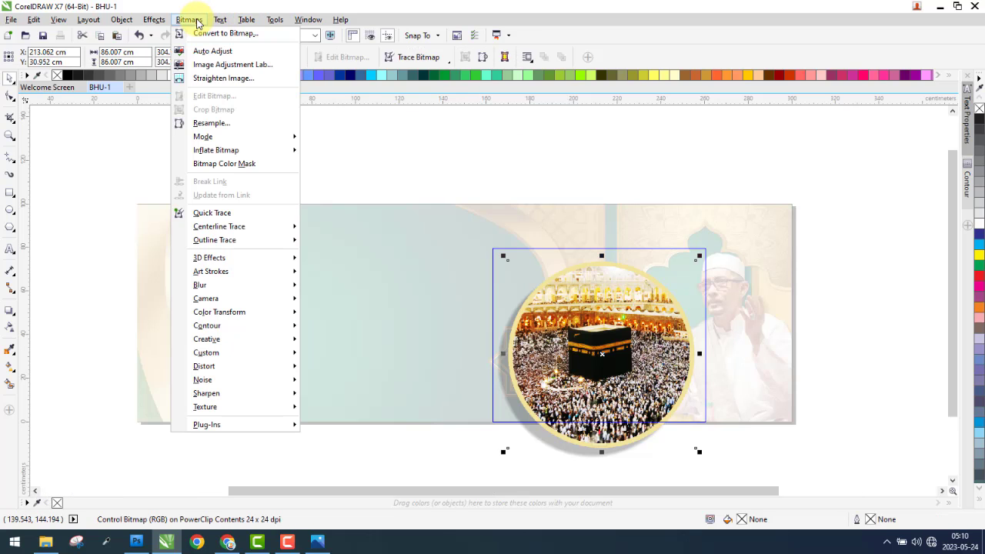
click(225, 66)
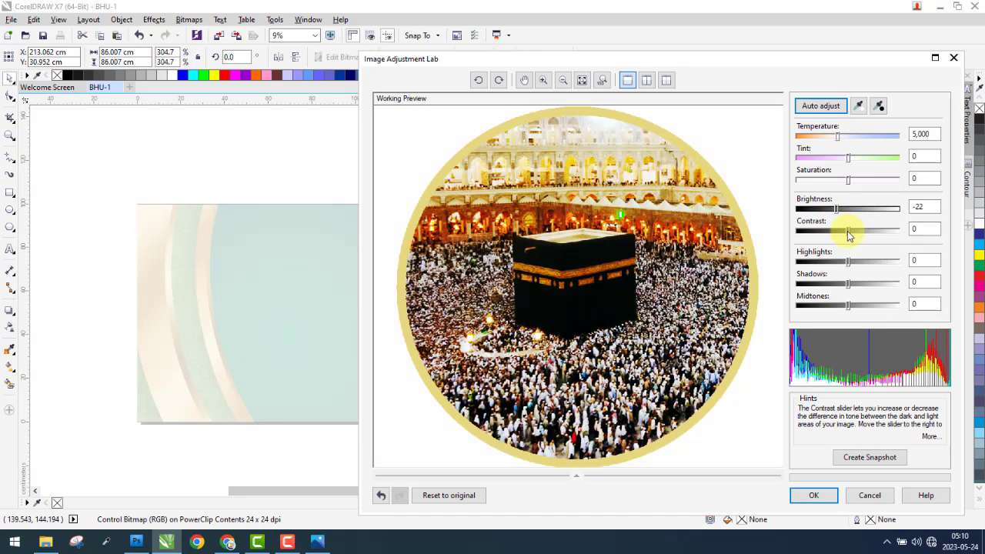
click(845, 231)
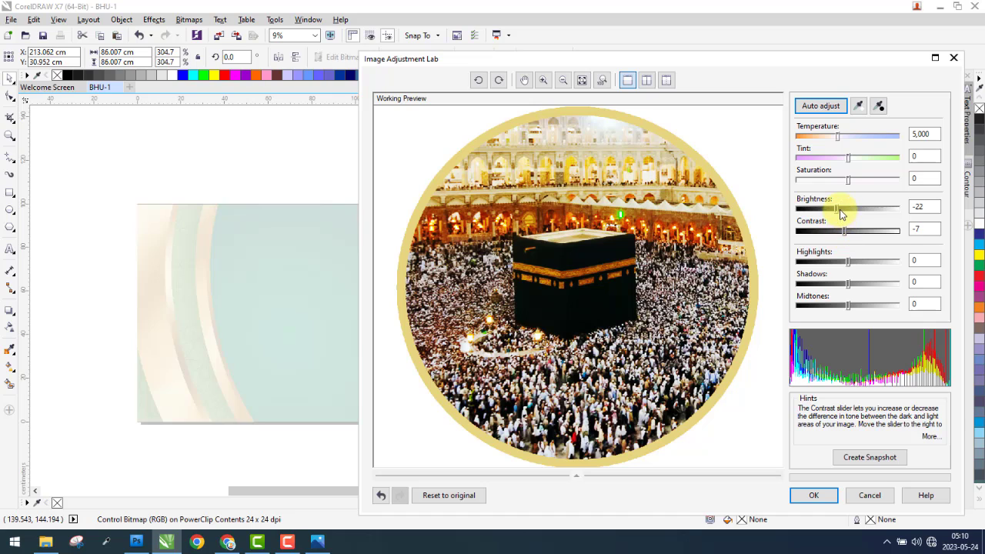
click(841, 209)
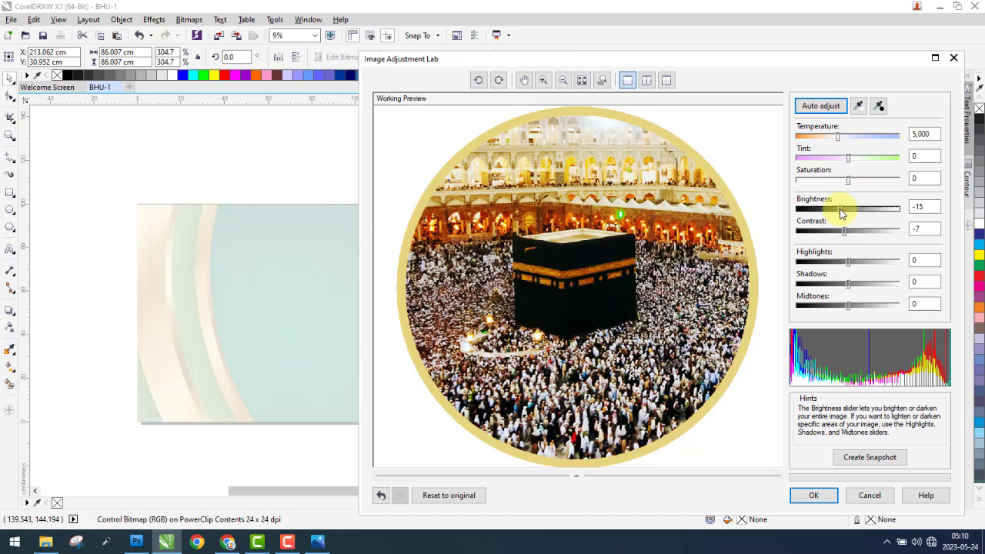
click(821, 496)
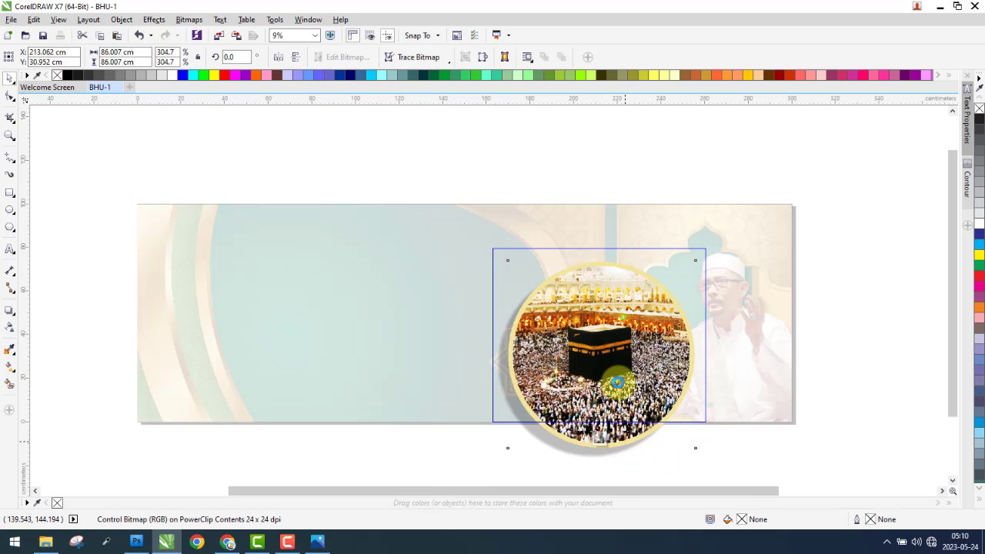
click(599, 440)
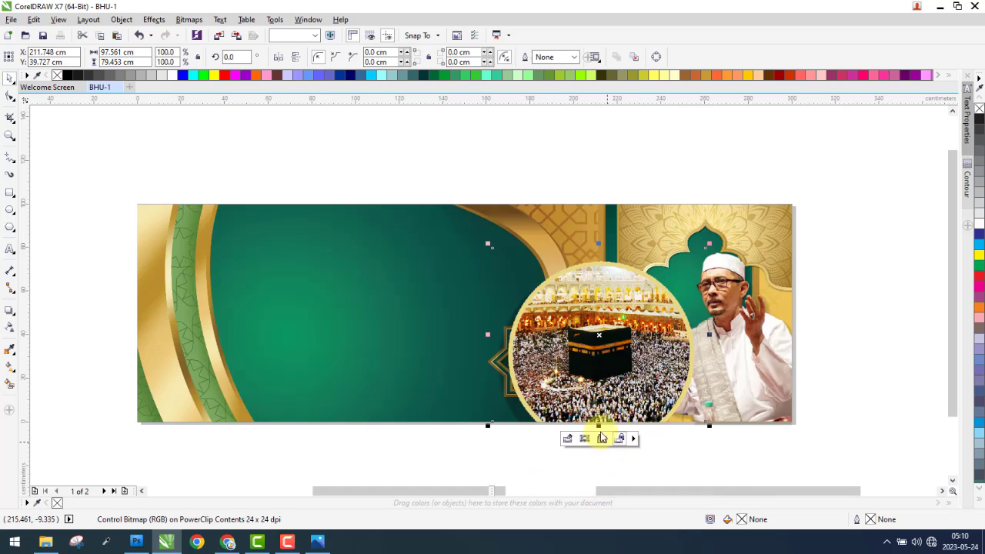
click(527, 154)
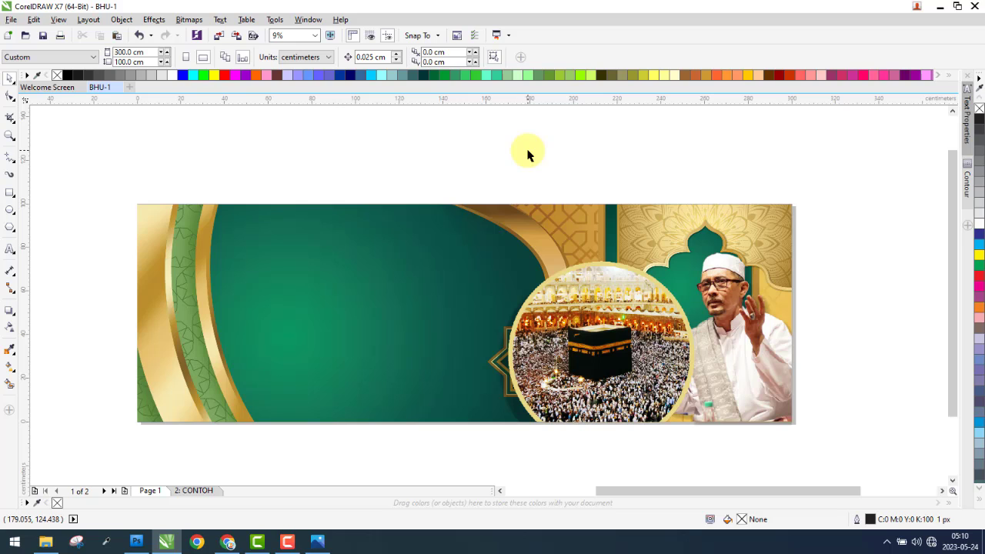
- Import the kisspng Kaaba-and-mosque picture from the Bahan folder onto the CONTOH page
click(203, 492)
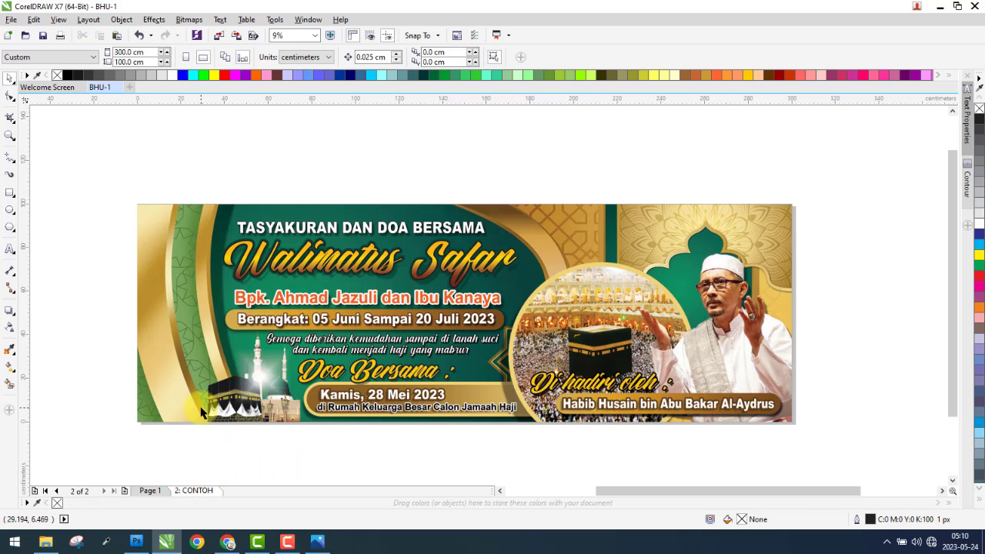
click(46, 542)
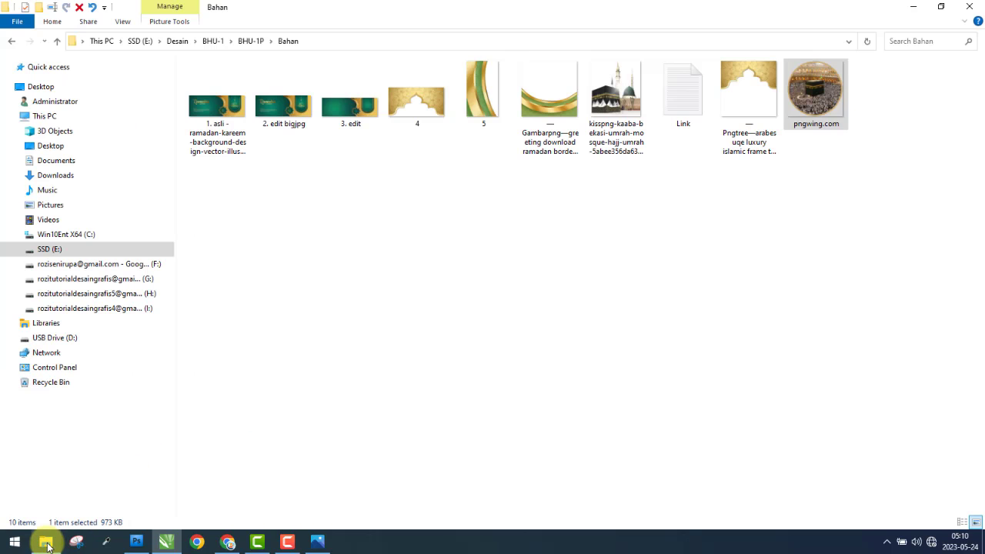
click(623, 114)
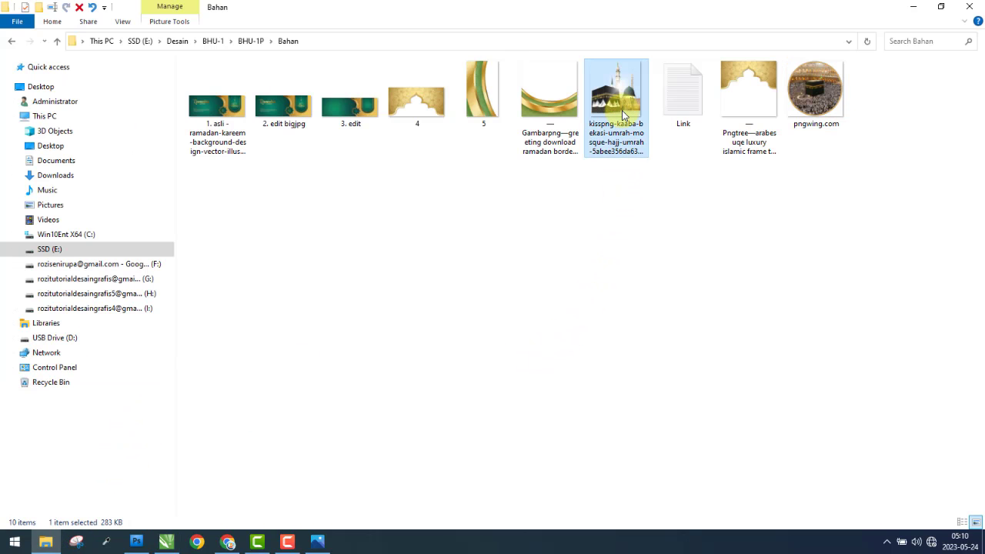
drag(618, 110, 362, 146)
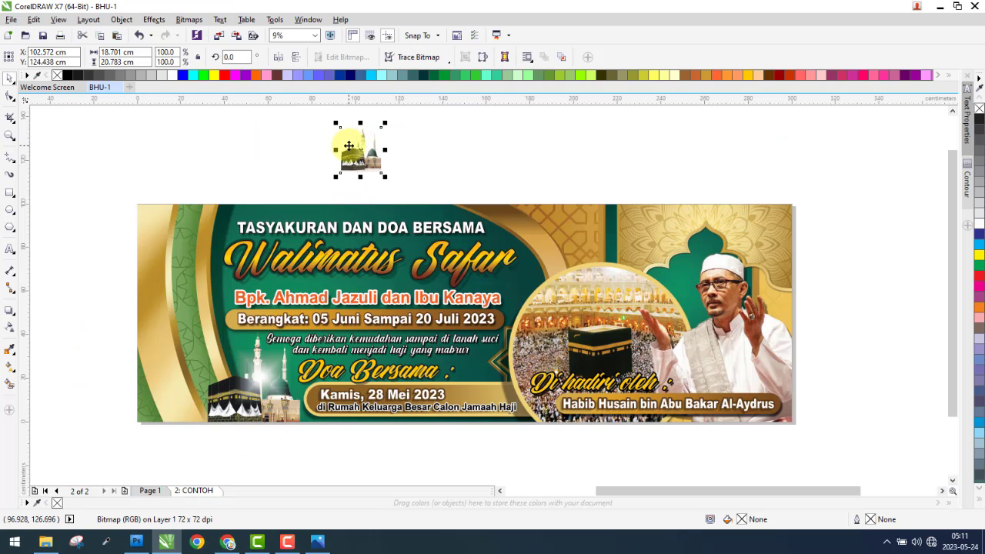
- Scale the Kaaba-and-mosque picture to about double and place it at the banner's bottom-left
drag(341, 182, 295, 231)
drag(304, 181, 245, 384)
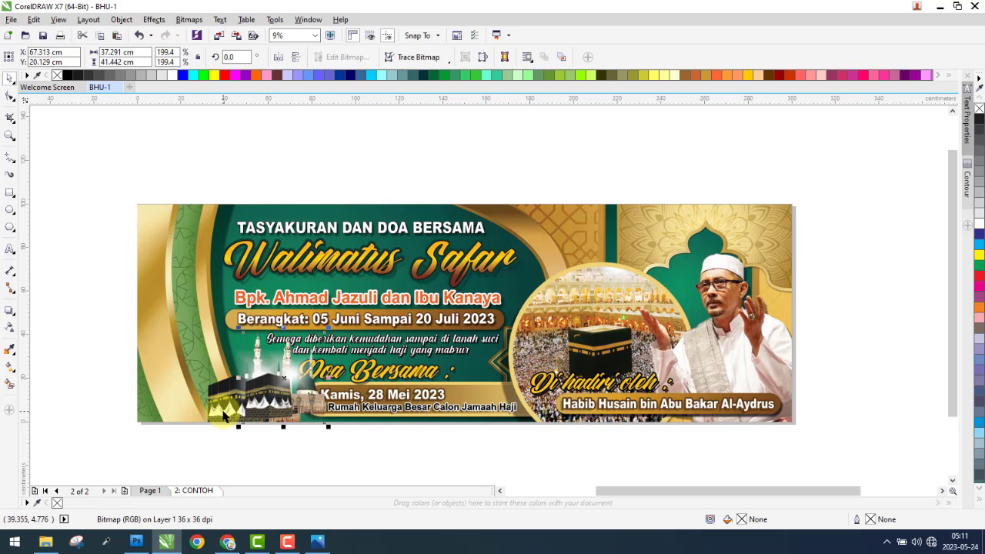
scroll(247, 377, up, 2)
drag(262, 251, 246, 234)
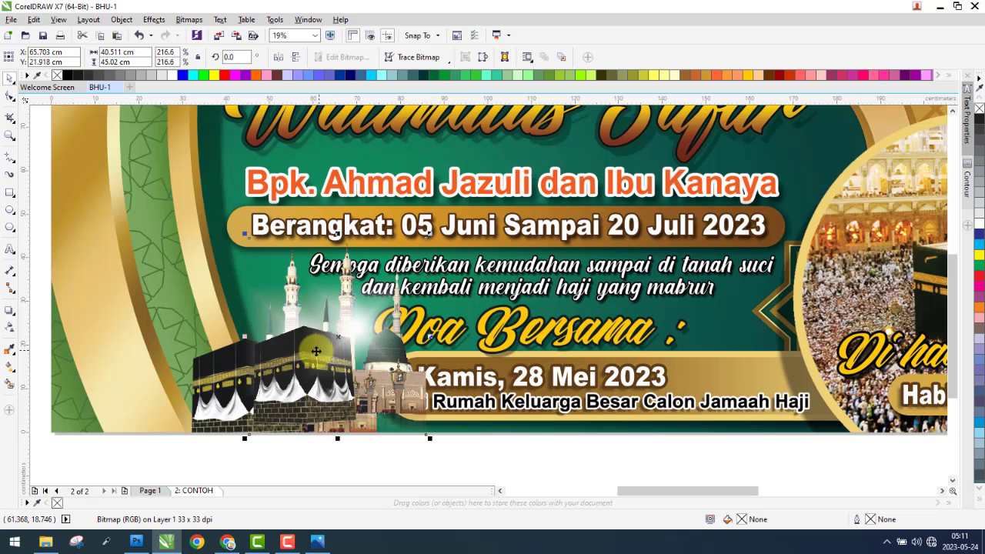
scroll(348, 251, up, 2)
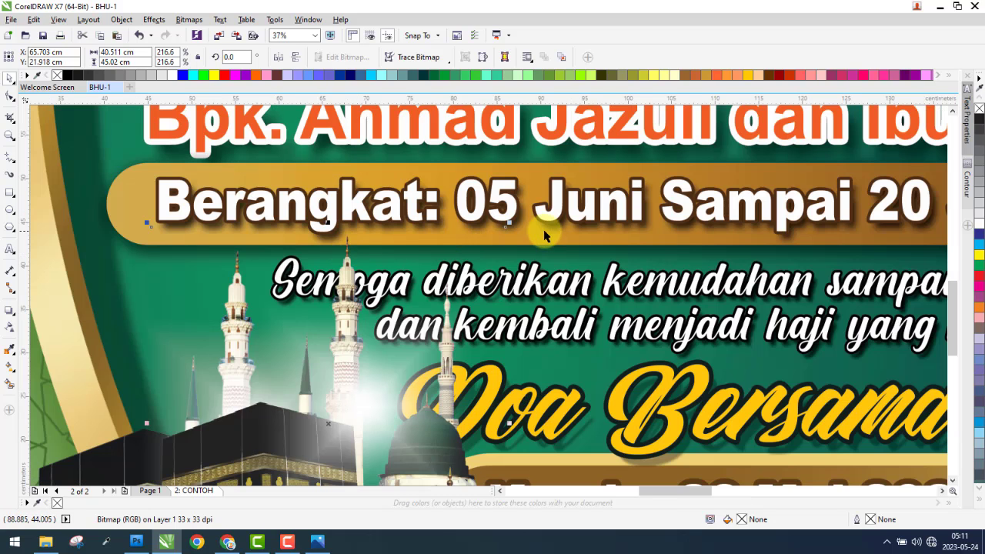
drag(508, 222, 503, 231)
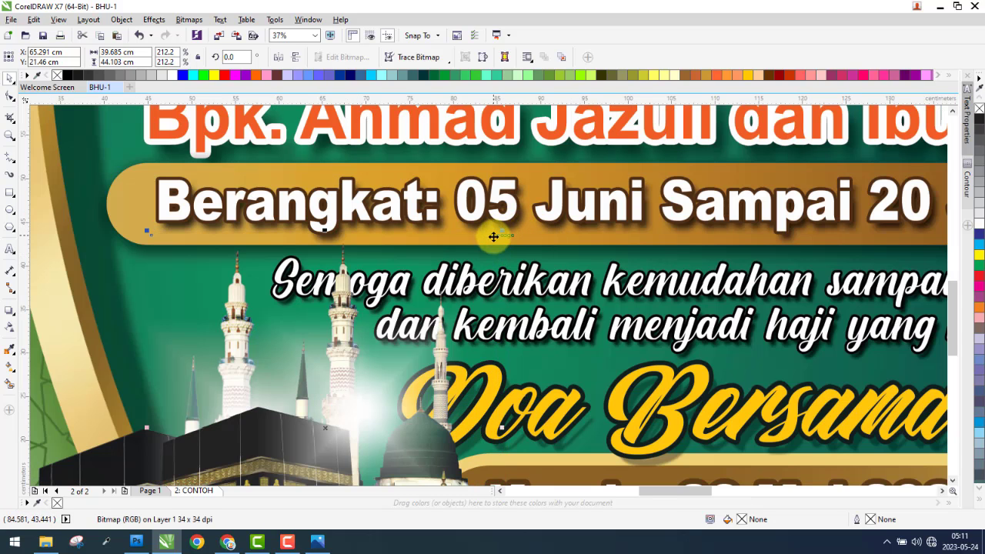
scroll(394, 273, down, 4)
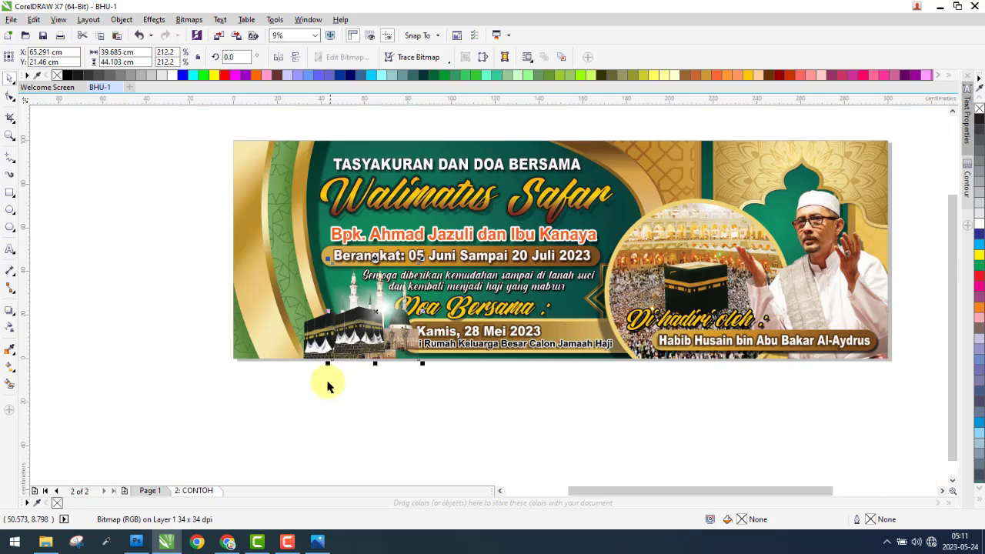
scroll(336, 353, up, 4)
drag(378, 346, 263, 367)
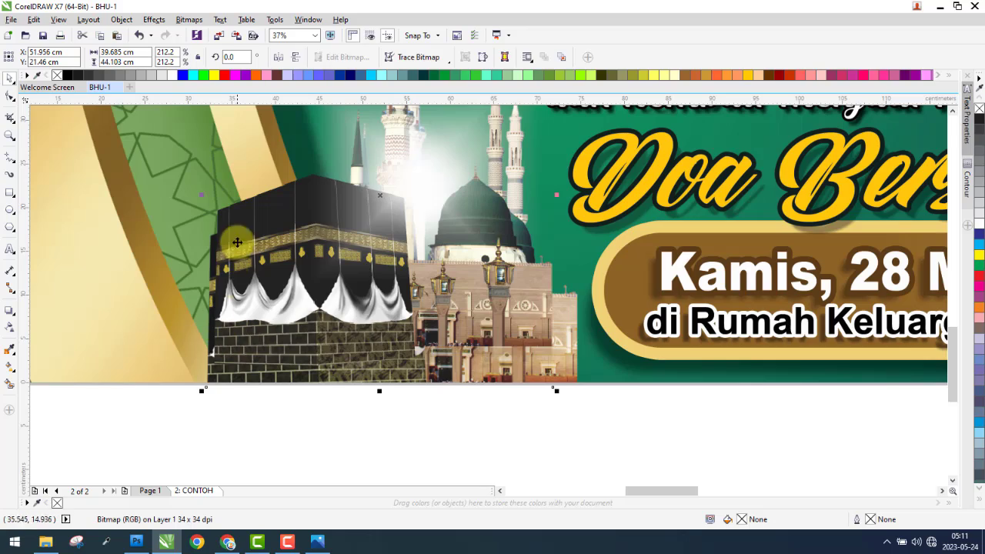
scroll(220, 385, up, 2)
mouse_move(285, 321)
mouse_down()
mouse_move(280, 336)
mouse_move(285, 323)
mouse_up()
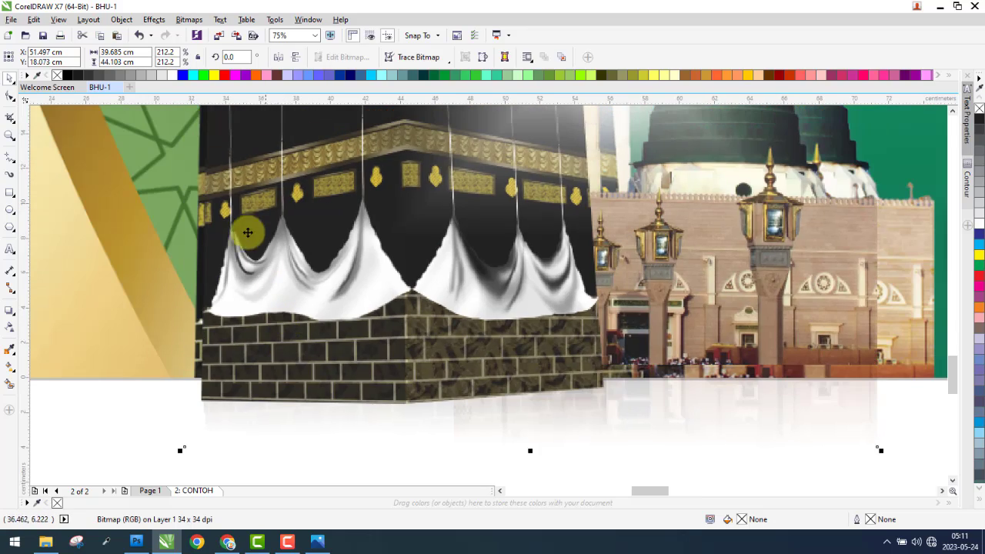
- Fine-tune the picture's size to 232.2% and its position over the banner's lower left
scroll(239, 272, up, 4)
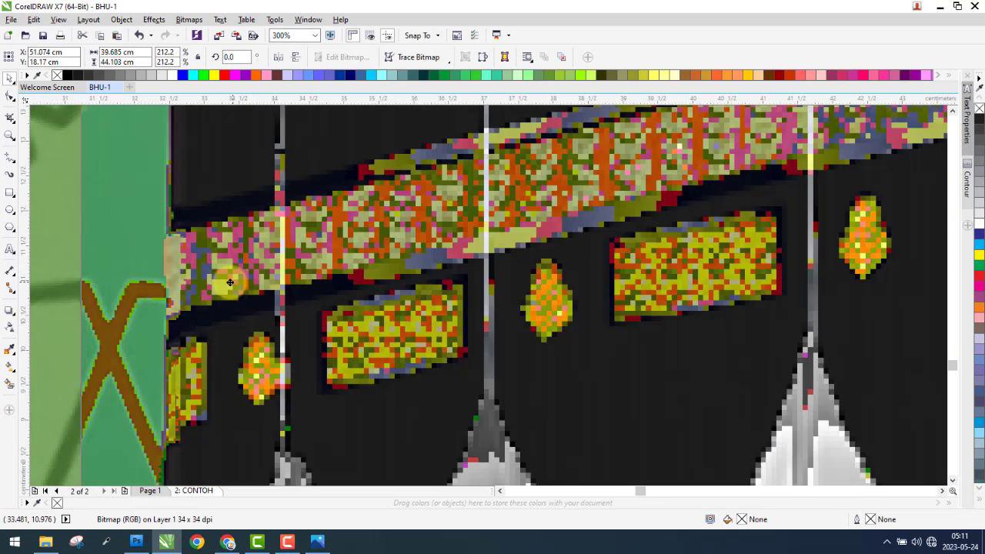
scroll(314, 335, down, 6)
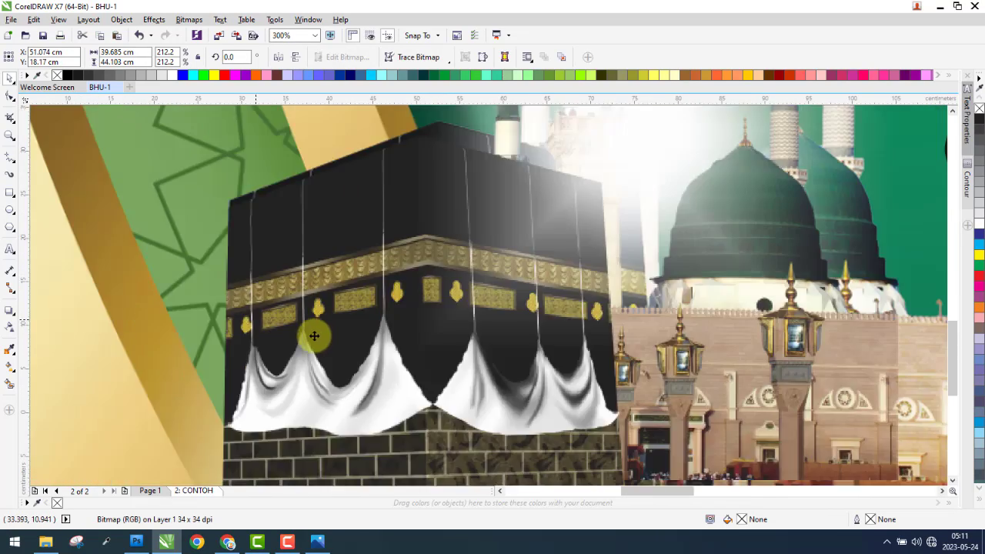
scroll(314, 336, down, 5)
scroll(583, 153, down, 2)
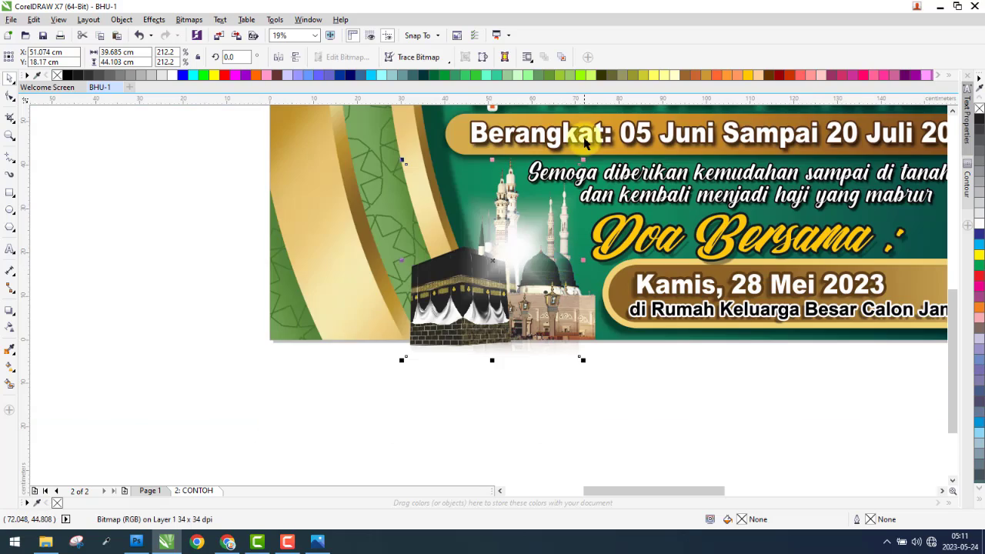
scroll(585, 142, up, 2)
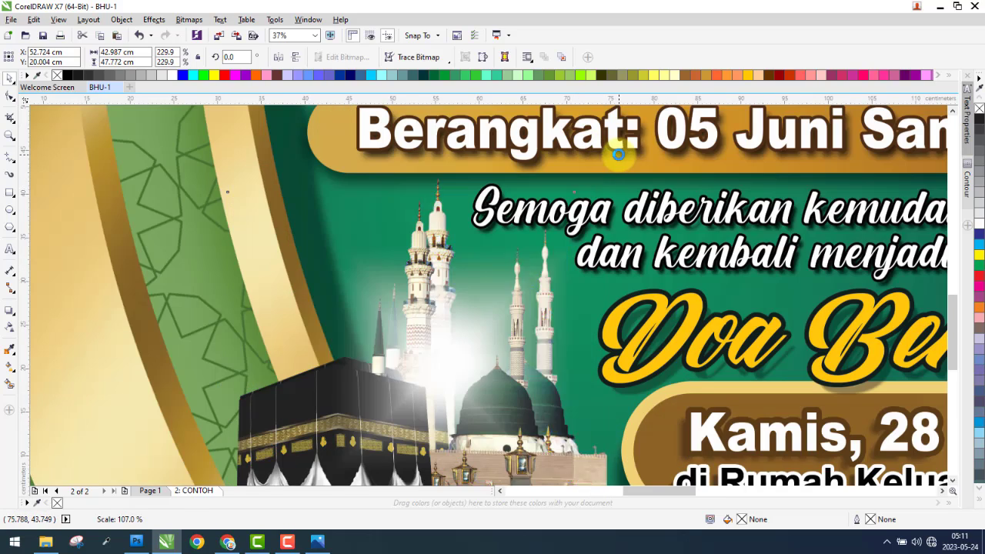
scroll(479, 264, down, 2)
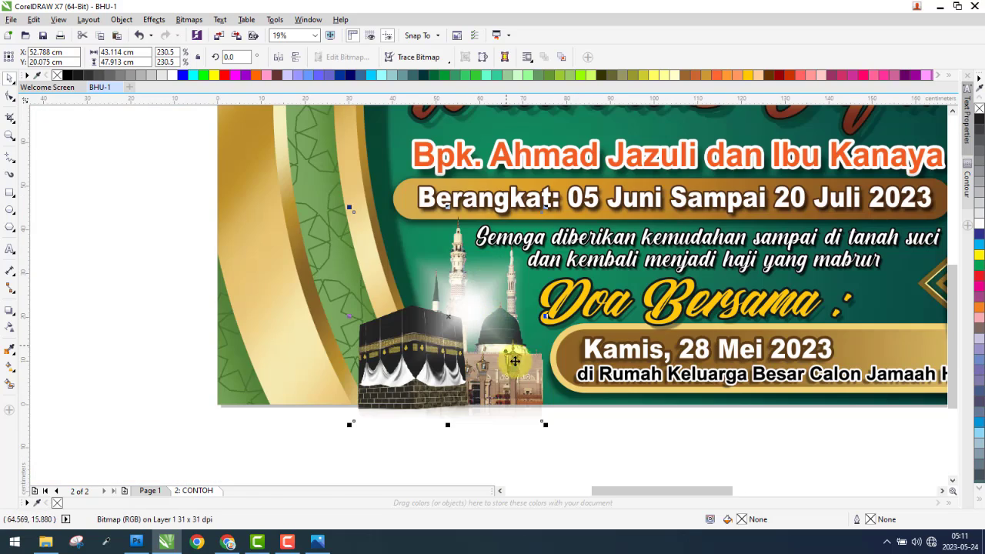
scroll(515, 360, up, 2)
scroll(568, 381, down, 4)
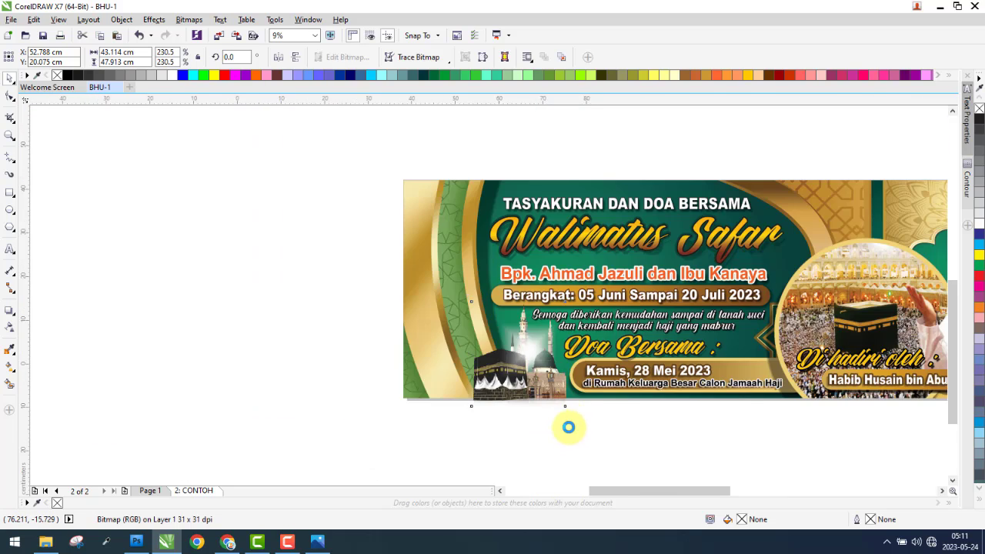
scroll(568, 427, up, 3)
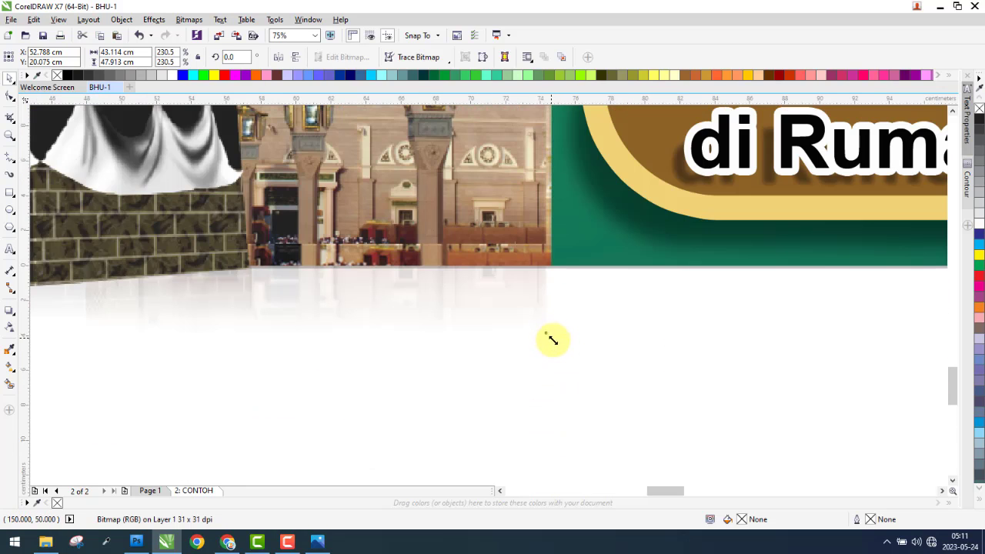
drag(553, 339, 558, 344)
scroll(539, 346, down, 2)
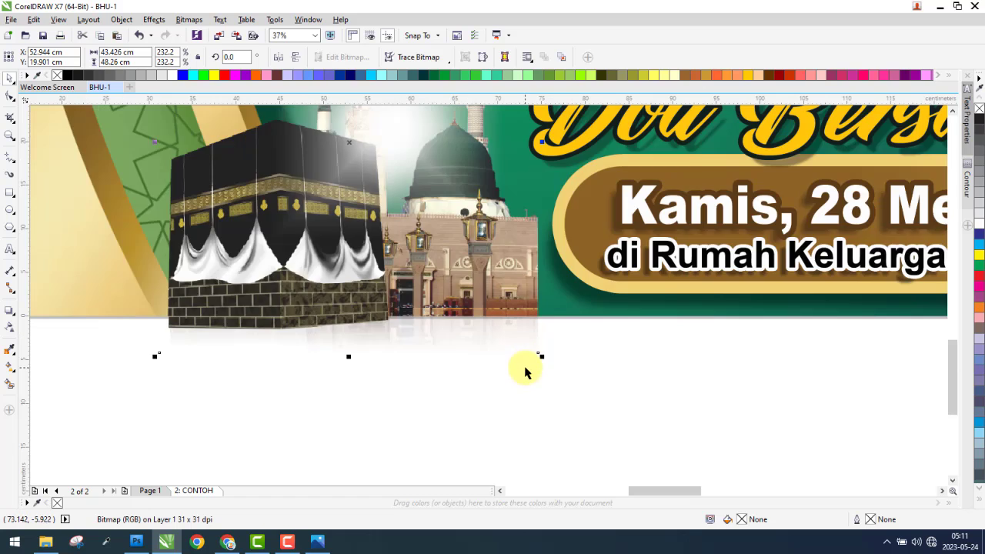
scroll(520, 359, down, 1)
scroll(447, 154, up, 4)
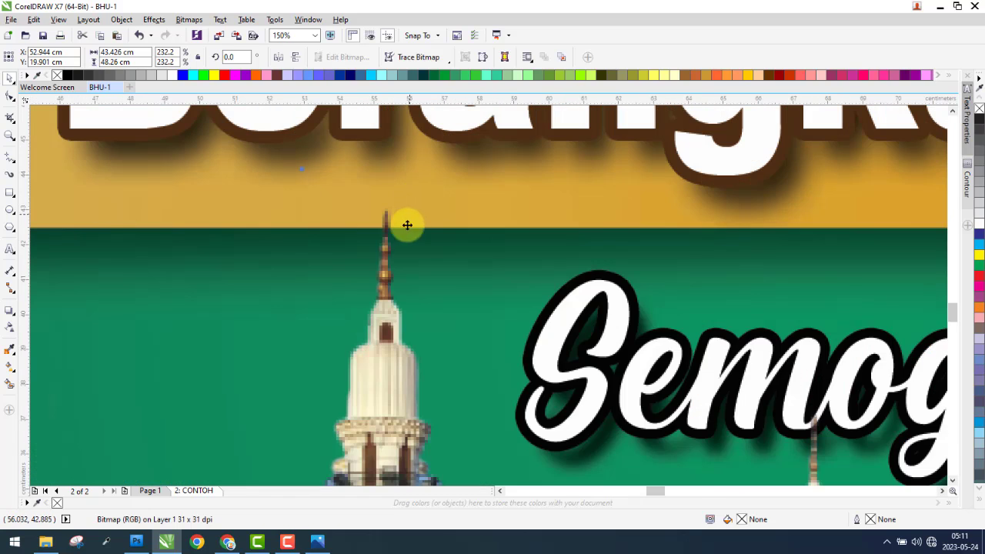
drag(407, 225, 454, 314)
scroll(434, 229, down, 4)
scroll(387, 307, up, 2)
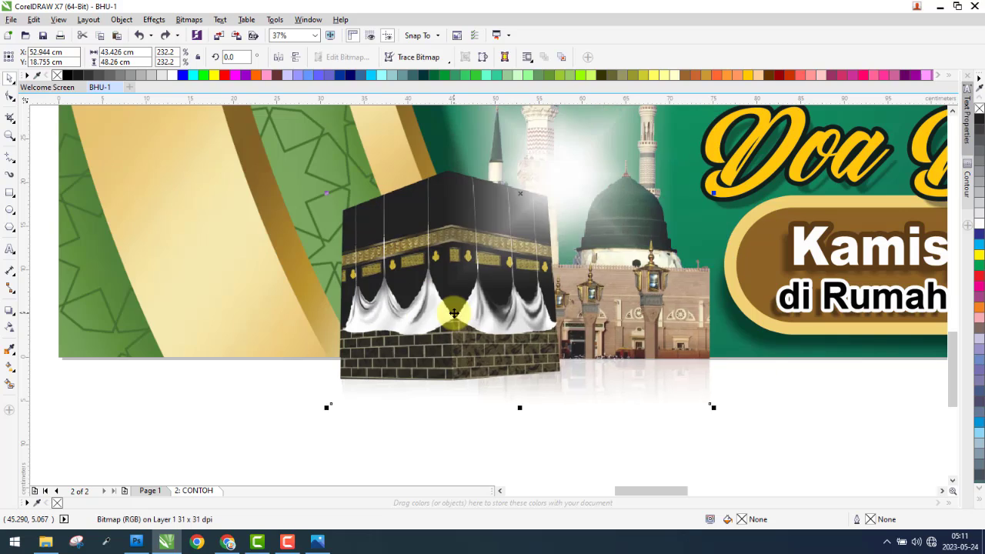
scroll(372, 344, down, 2)
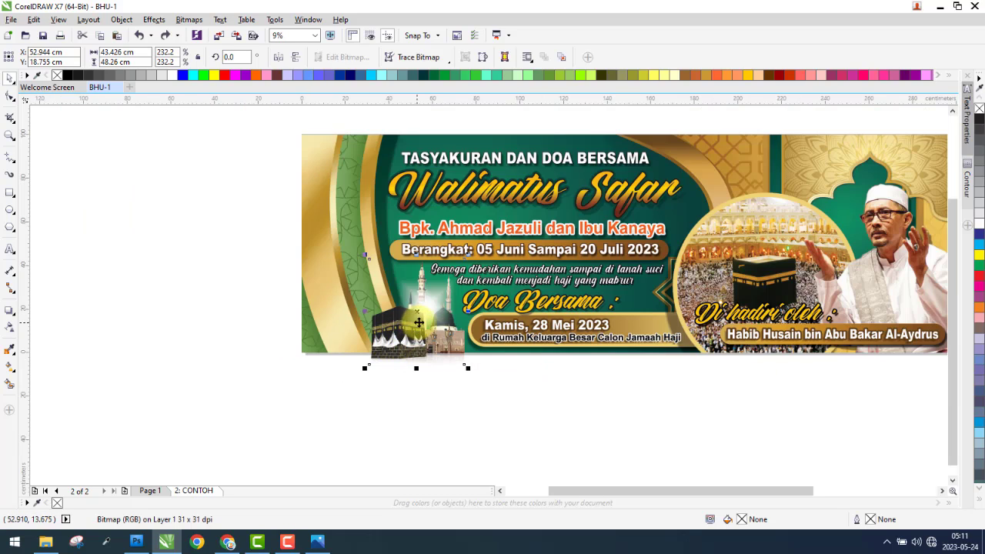
scroll(417, 322, up, 2)
- Give the Kaaba-and-mosque picture Brightness 7 and Contrast 25 in Image Adjustment Lab
drag(215, 297, 114, 289)
click(395, 361)
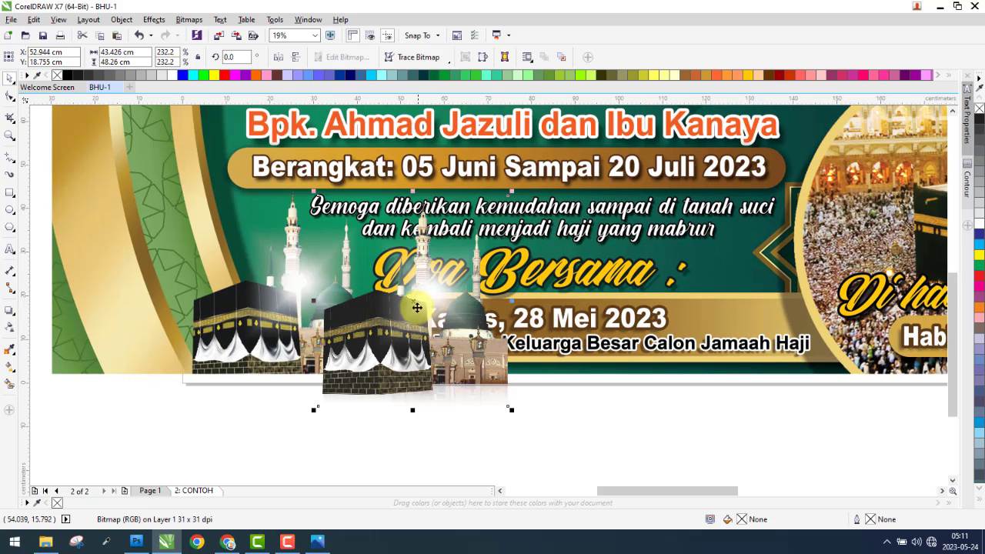
click(180, 20)
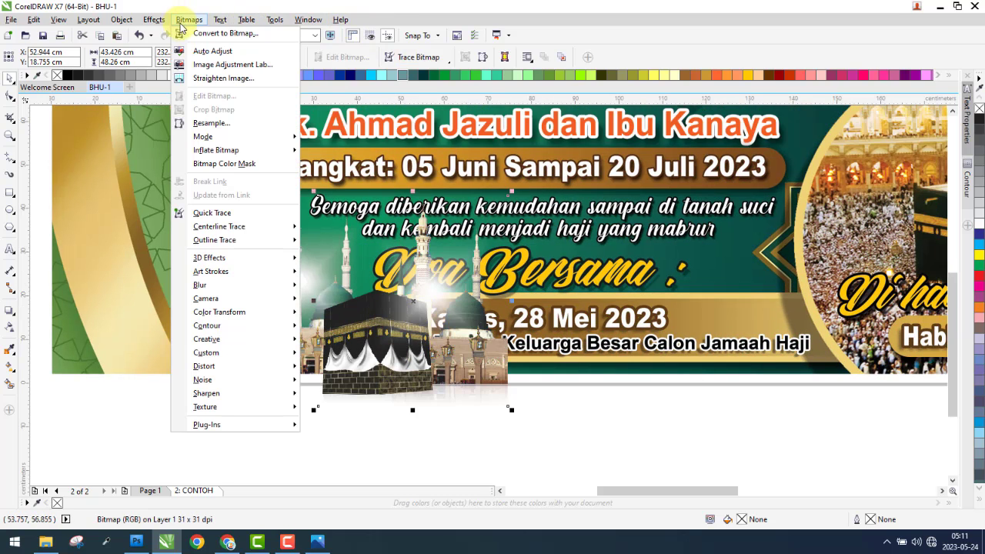
click(231, 65)
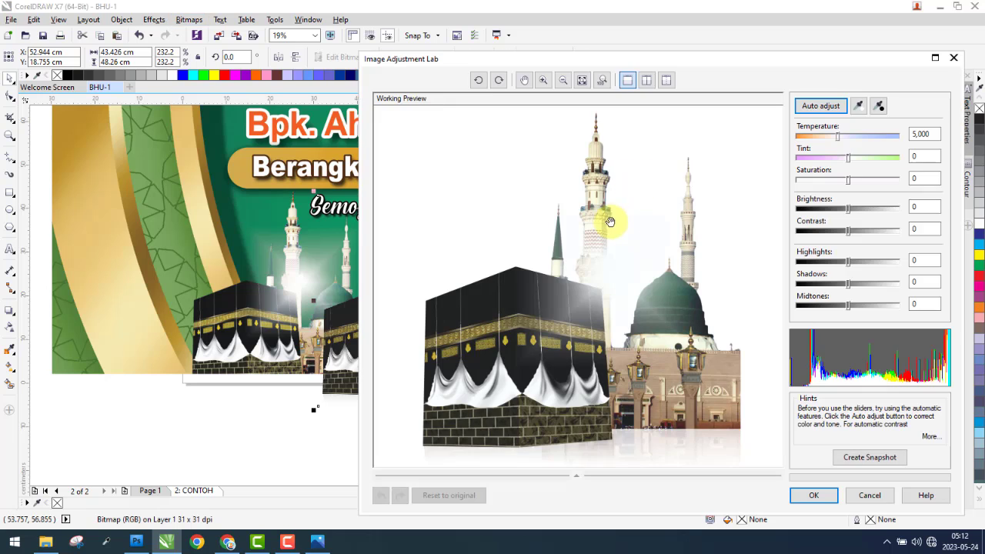
click(852, 209)
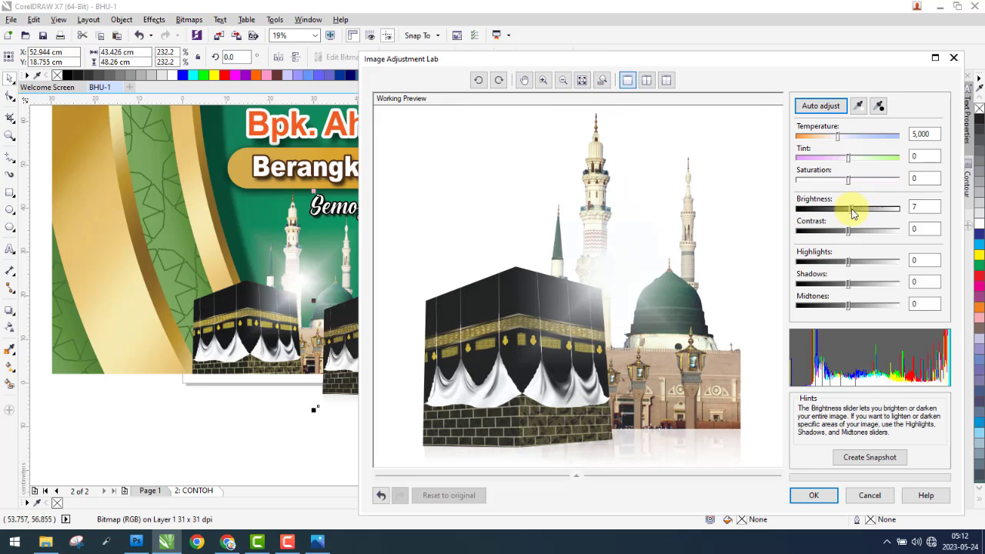
click(854, 231)
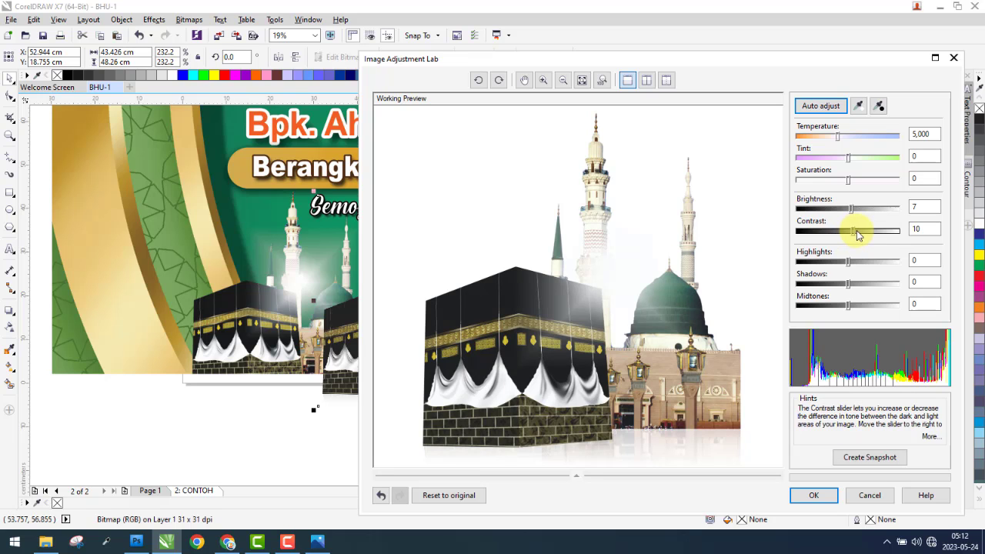
click(815, 496)
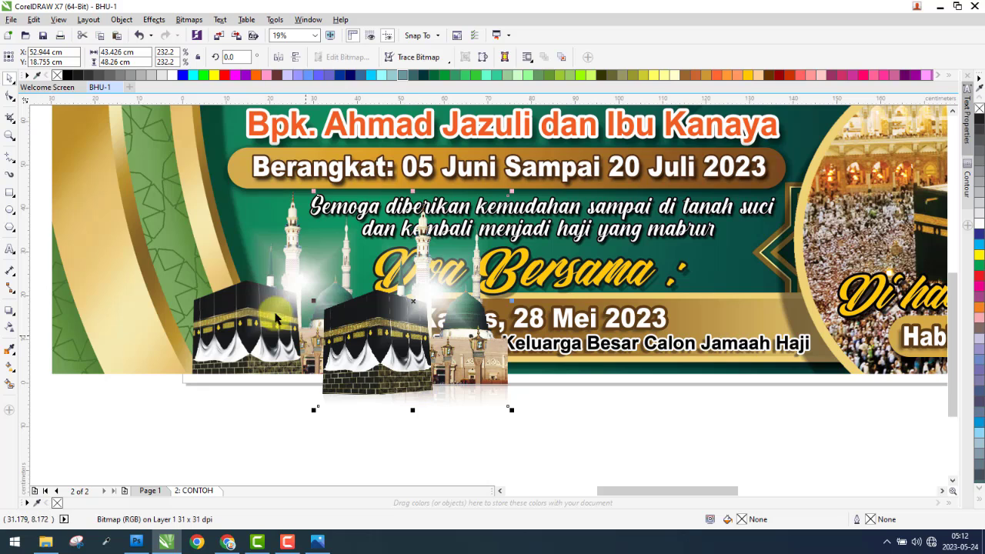
click(176, 241)
- Undo the accidental background move and copy the Kaaba-and-mosque picture onto Page 1
key(ctrl+z)
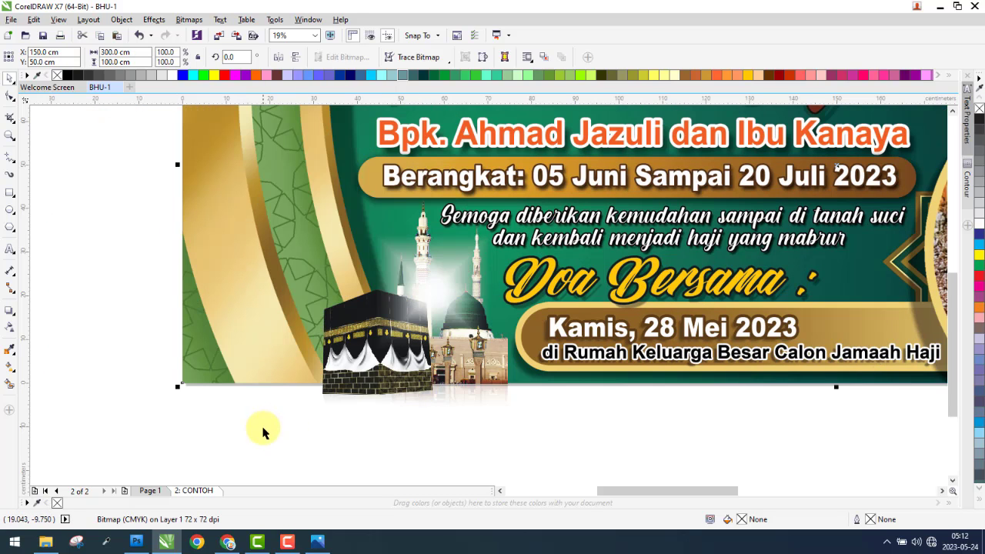
drag(232, 438, 668, 123)
right_click(396, 293)
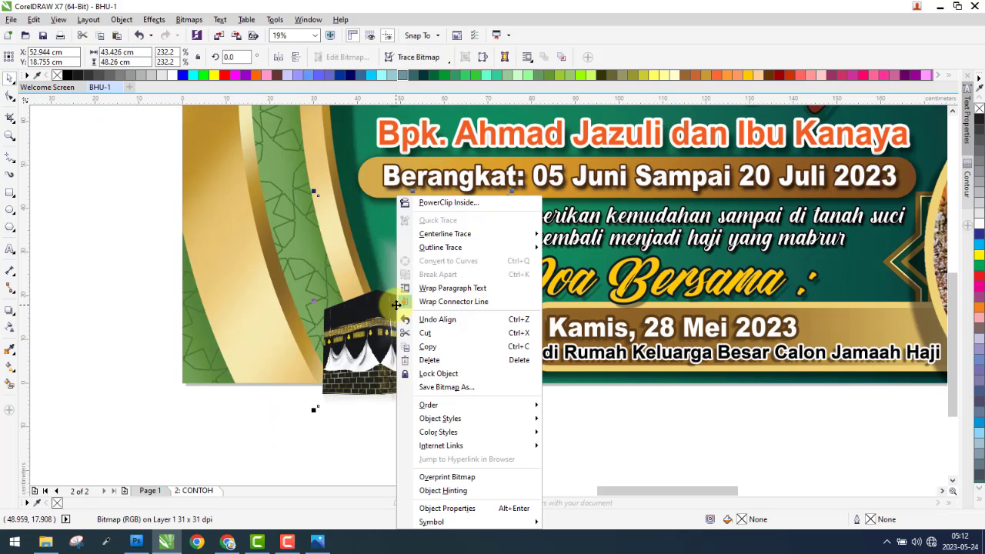
click(432, 335)
click(157, 494)
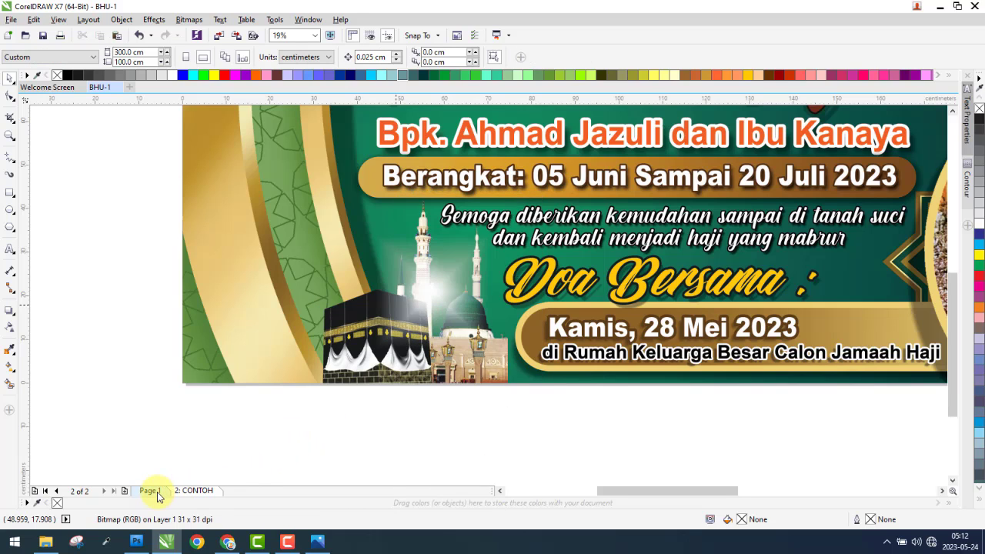
right_click(44, 282)
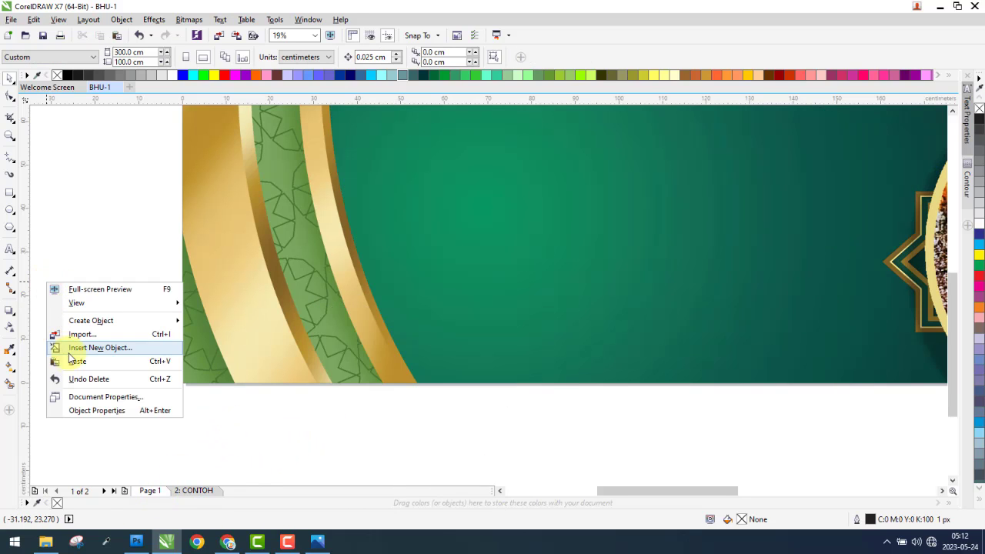
click(122, 362)
click(23, 217)
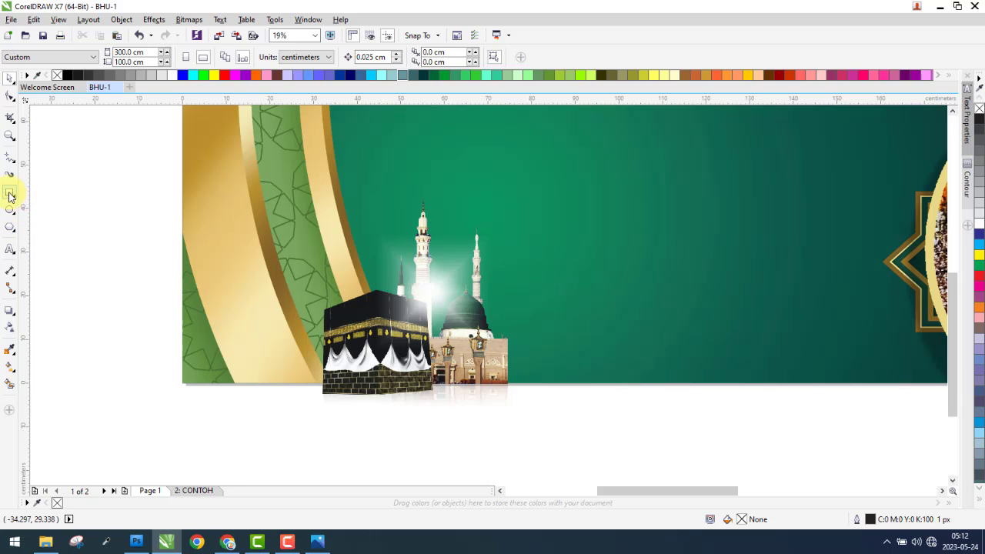
- Draw a rectangle around the picture and PowerClip the image inside the green background
click(9, 193)
drag(316, 384, 519, 187)
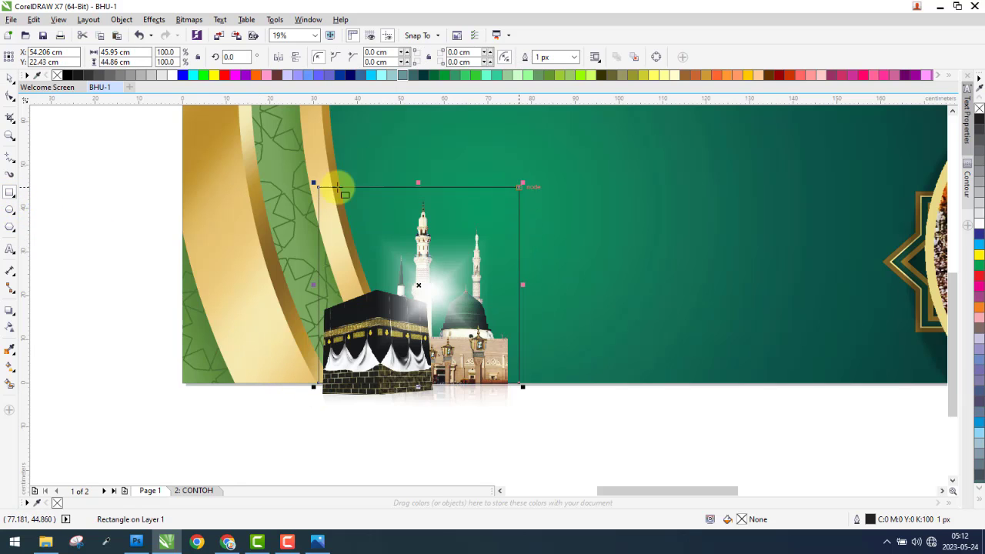
click(9, 78)
click(366, 393)
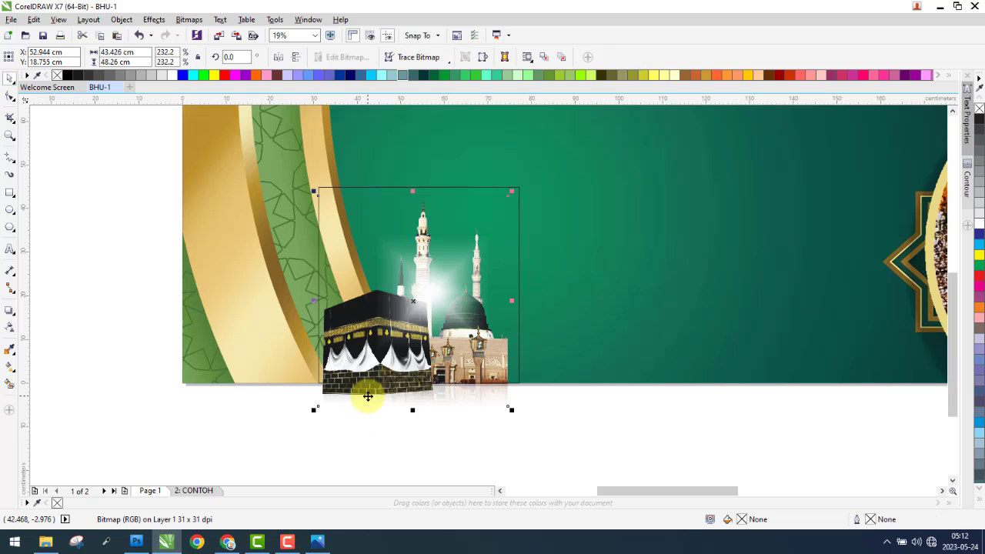
right_click(365, 392)
click(408, 70)
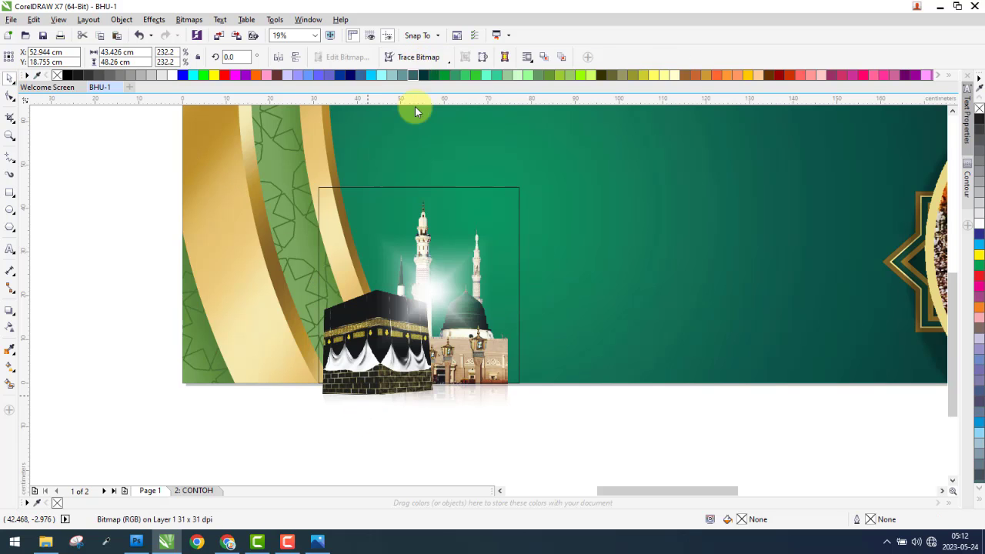
click(462, 198)
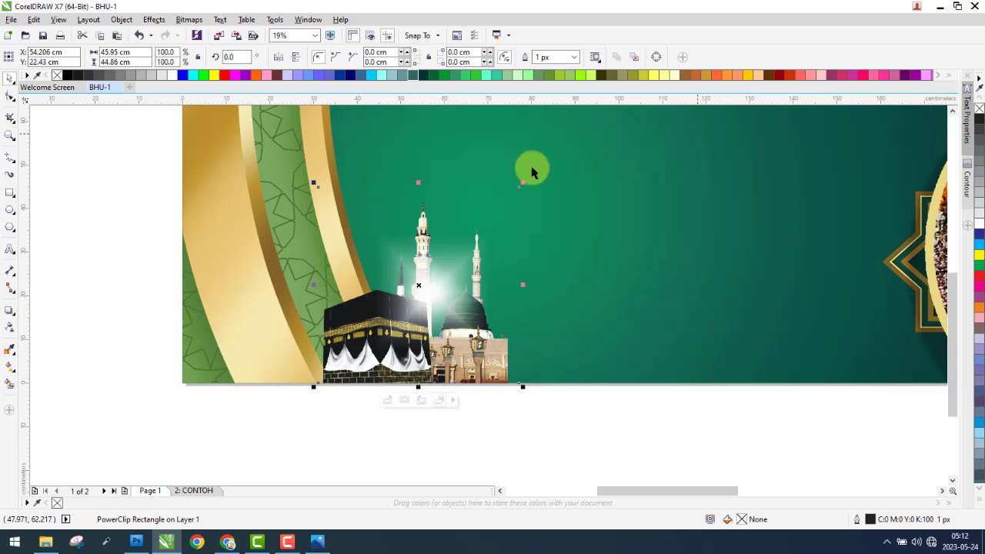
scroll(288, 403, down, 3)
click(382, 371)
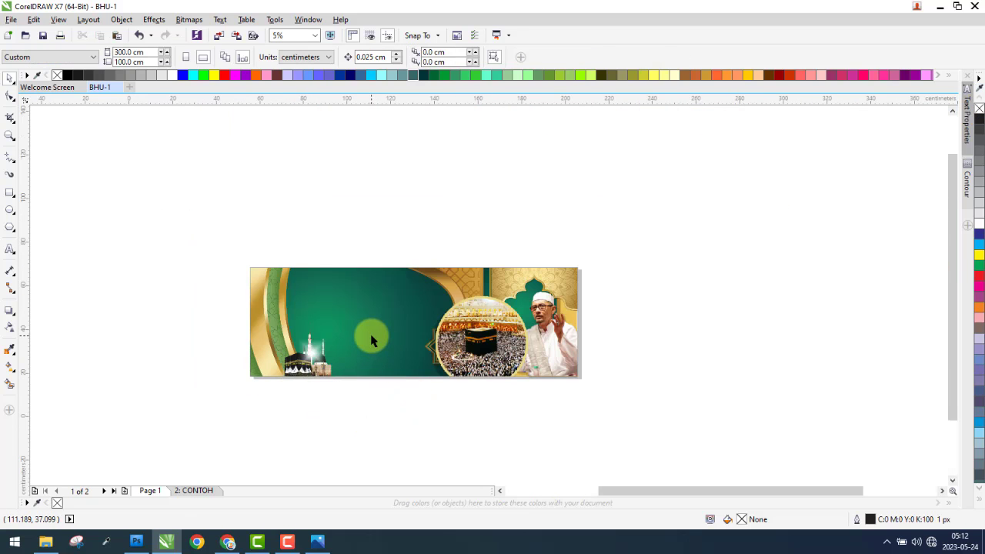
- On the CONTOH page, draw a rectangle over the Berangkat date band
scroll(374, 337, up, 1)
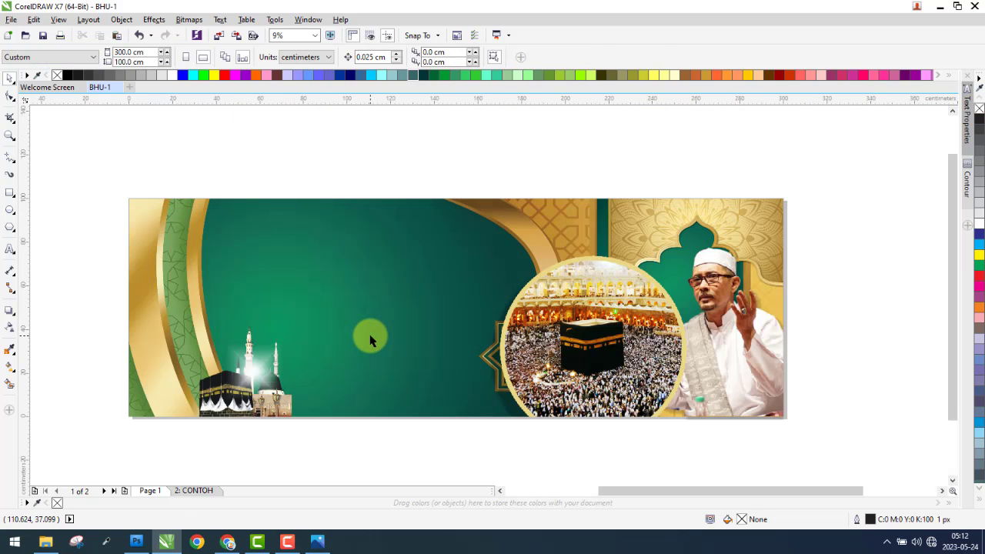
click(198, 491)
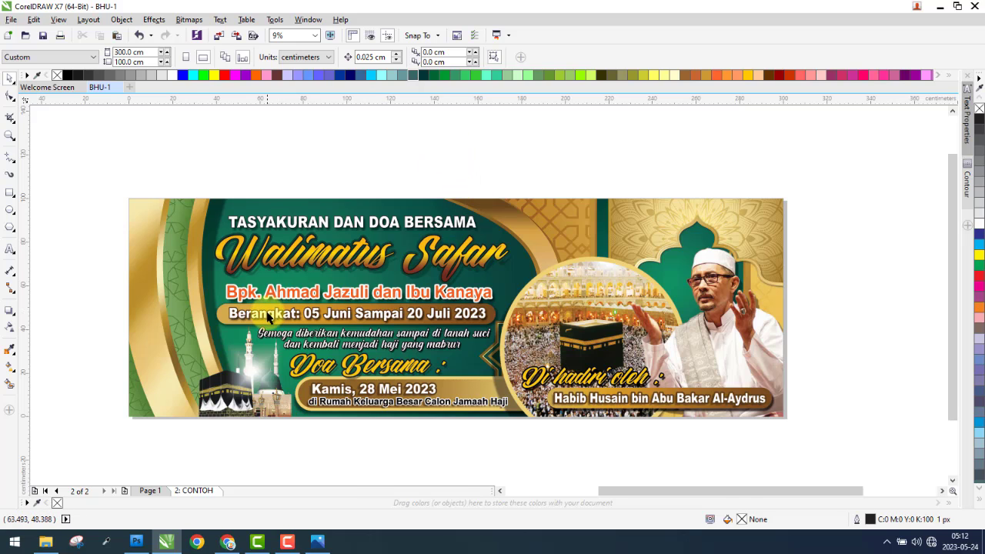
scroll(270, 318, up, 1)
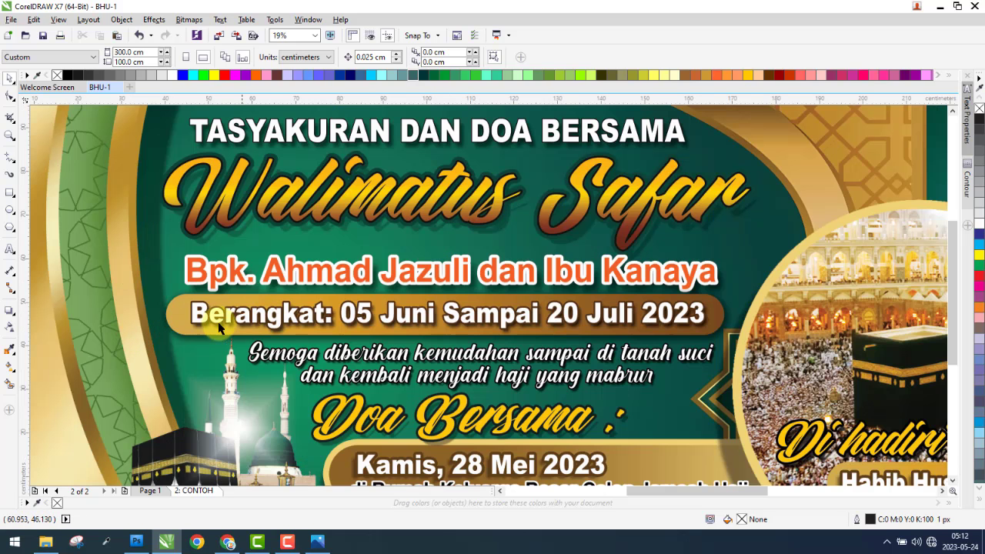
click(10, 194)
drag(171, 293, 724, 339)
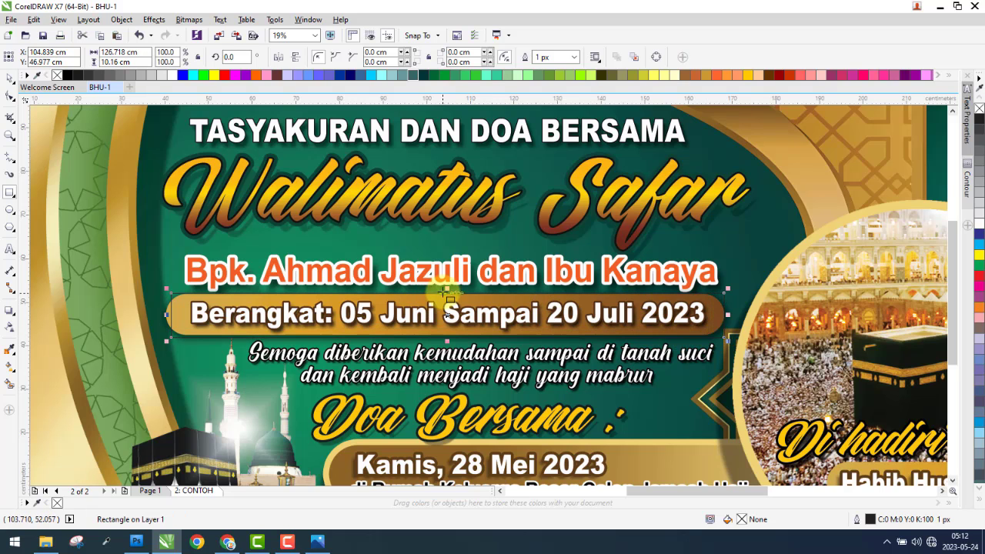
- Fit the rectangle's top, bottom and left edges onto the Berangkat band
scroll(447, 289, up, 5)
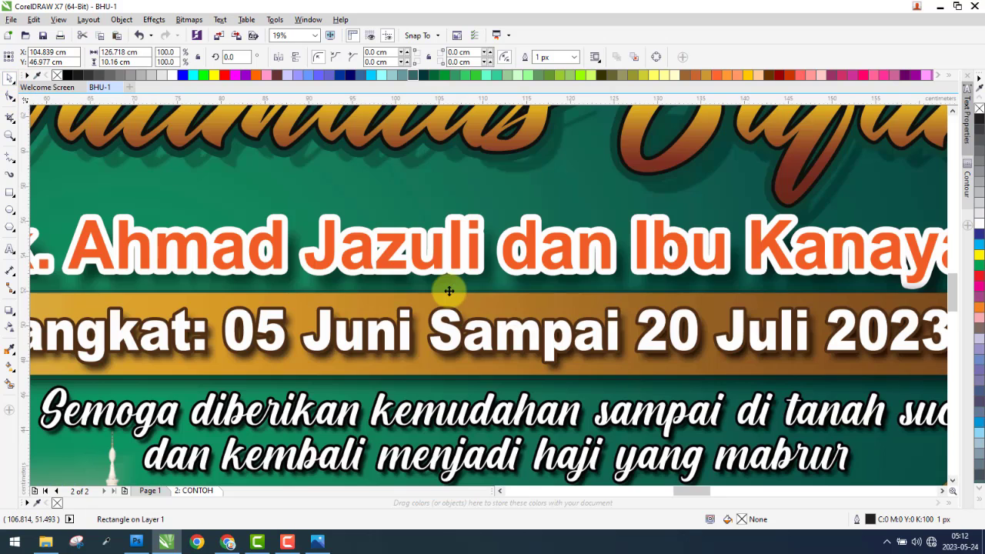
drag(322, 273, 341, 294)
scroll(439, 246, down, 5)
scroll(412, 415, up, 5)
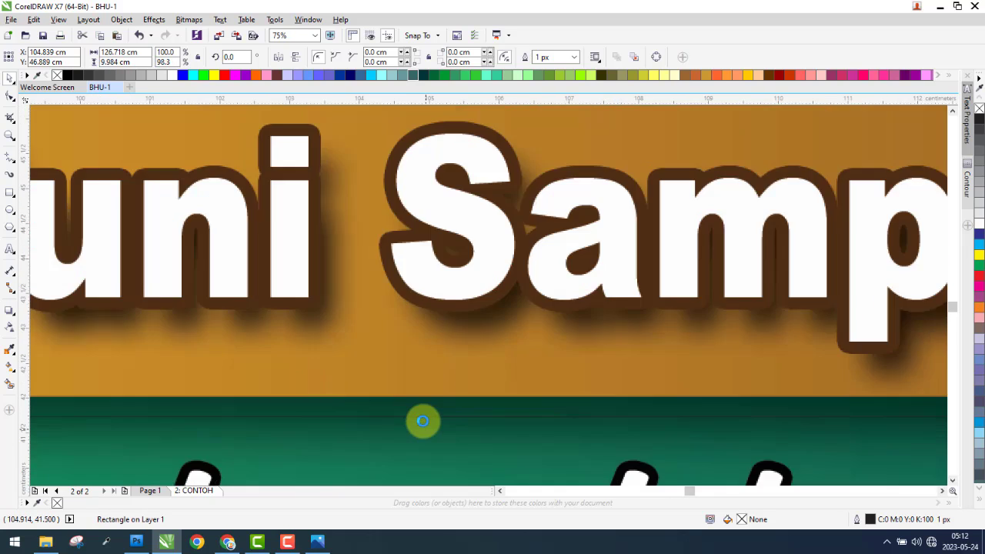
drag(411, 396, 503, 315)
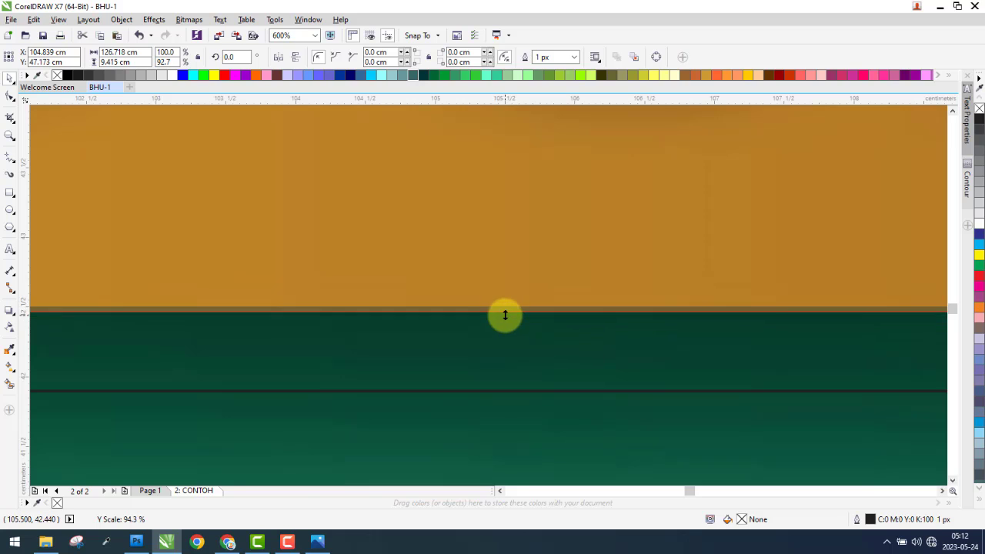
scroll(488, 339, down, 5)
scroll(223, 327, down, 3)
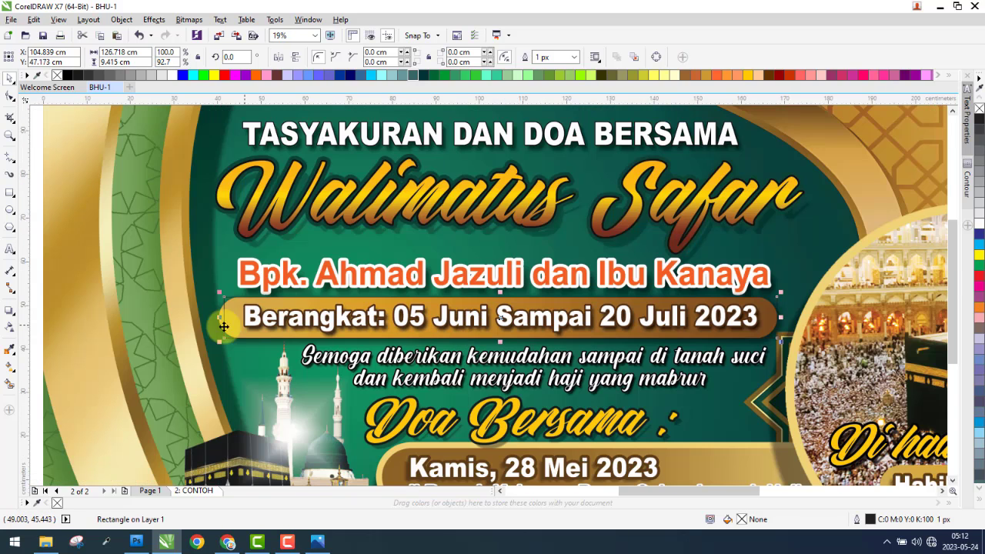
scroll(214, 316, up, 3)
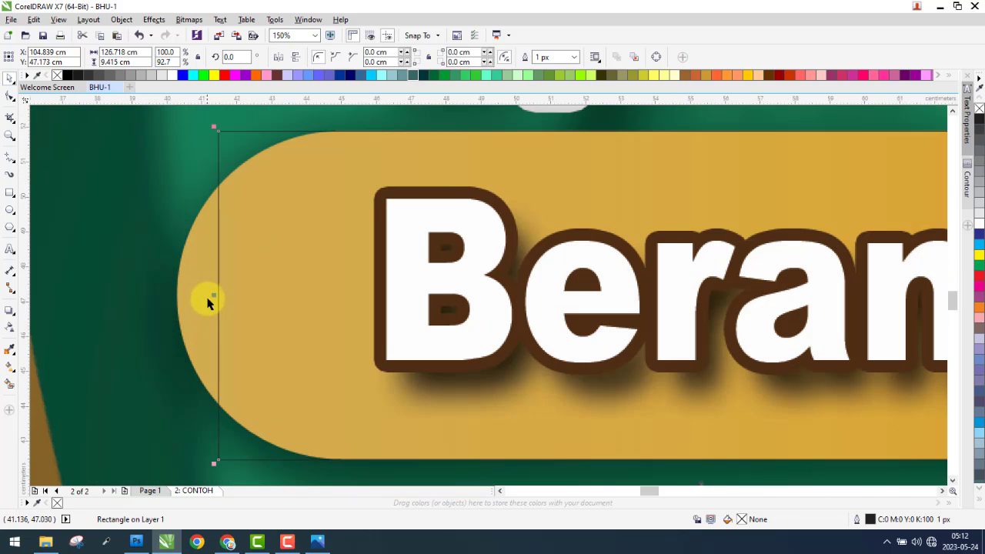
scroll(208, 302, up, 3)
drag(392, 300, 228, 327)
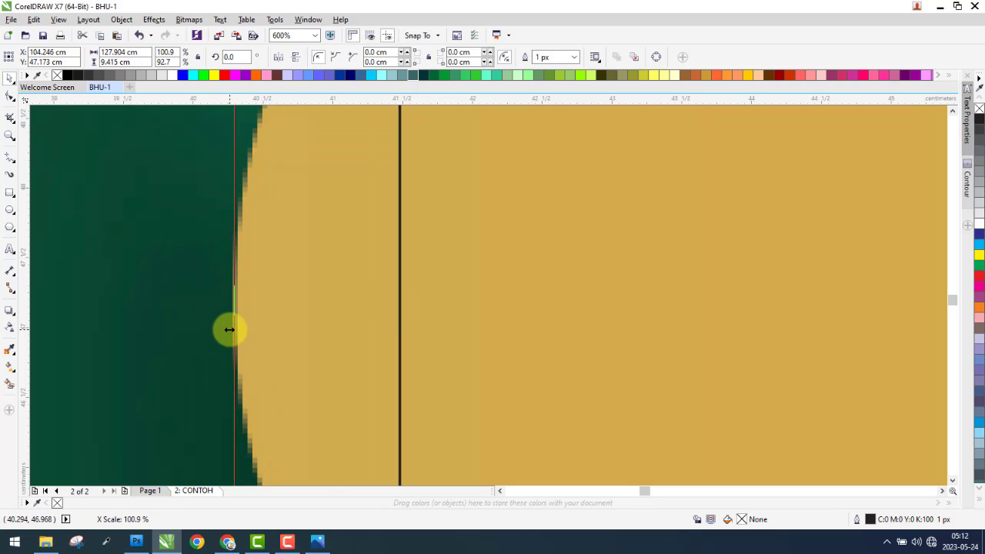
- Extend the rectangle's right end to the band, round its corners 5 cm, outline it yellow
click(316, 545)
click(971, 8)
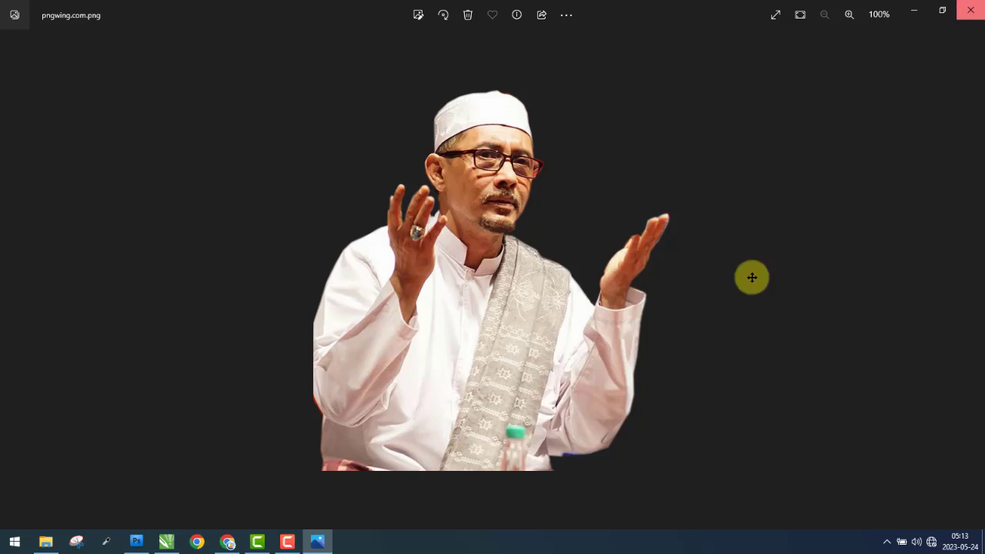
click(287, 544)
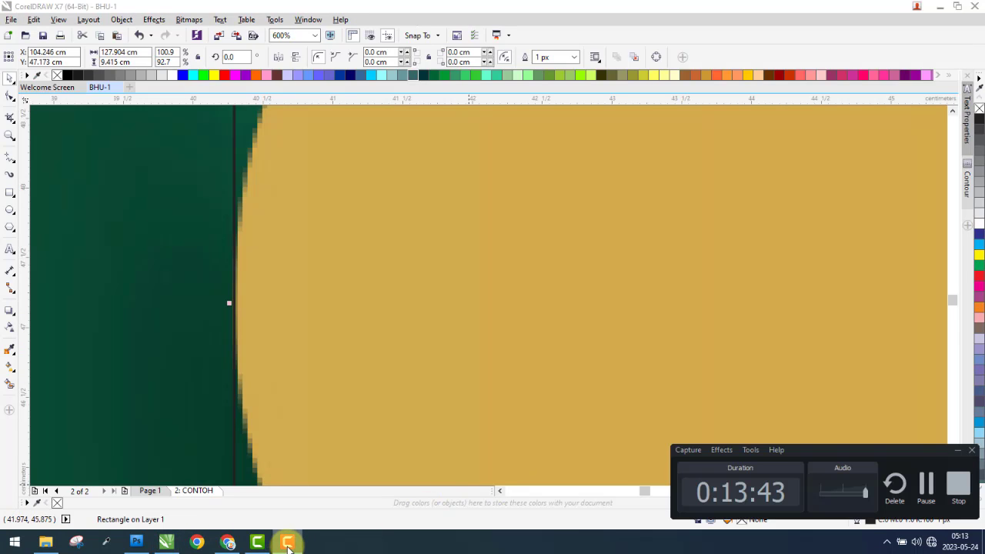
click(287, 543)
scroll(288, 300, down, 8)
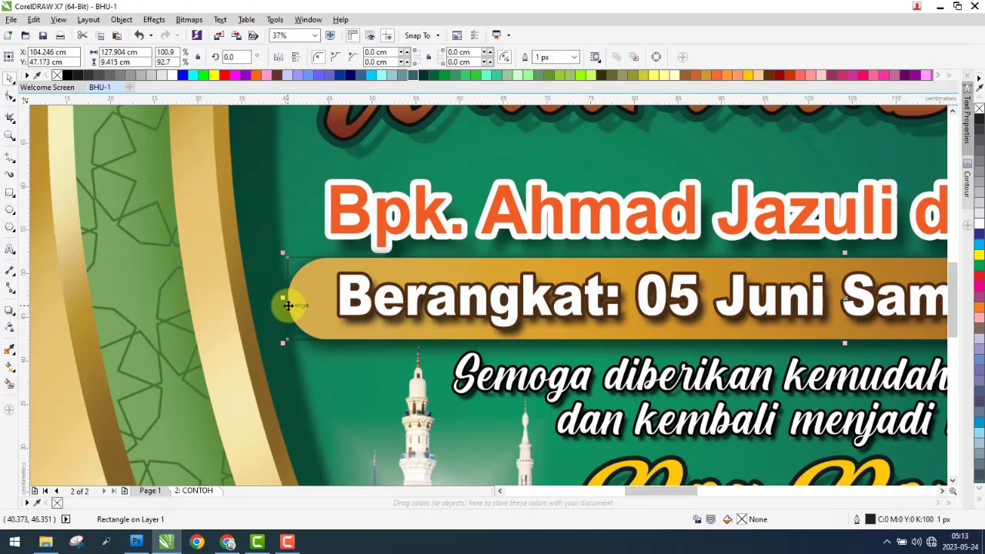
scroll(885, 300, up, 8)
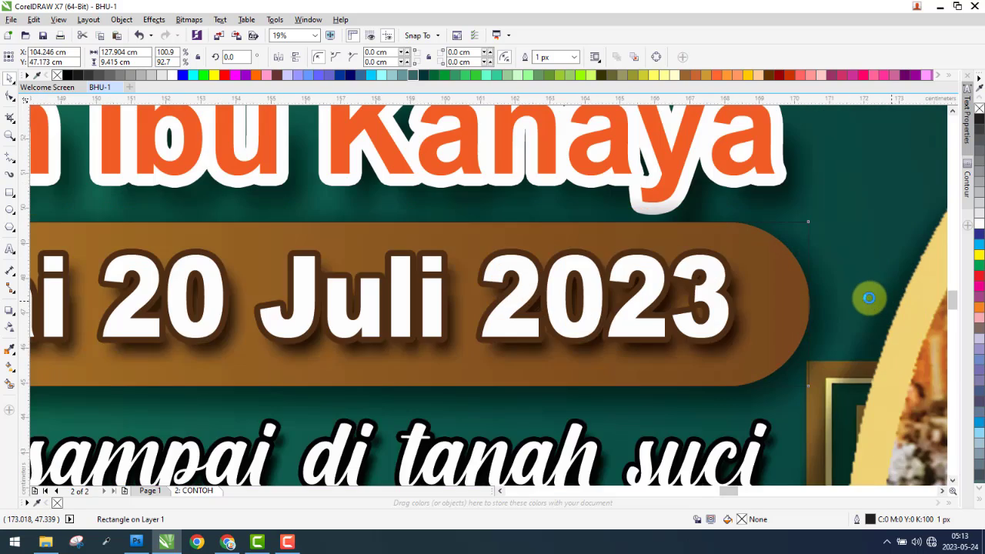
drag(315, 331, 323, 334)
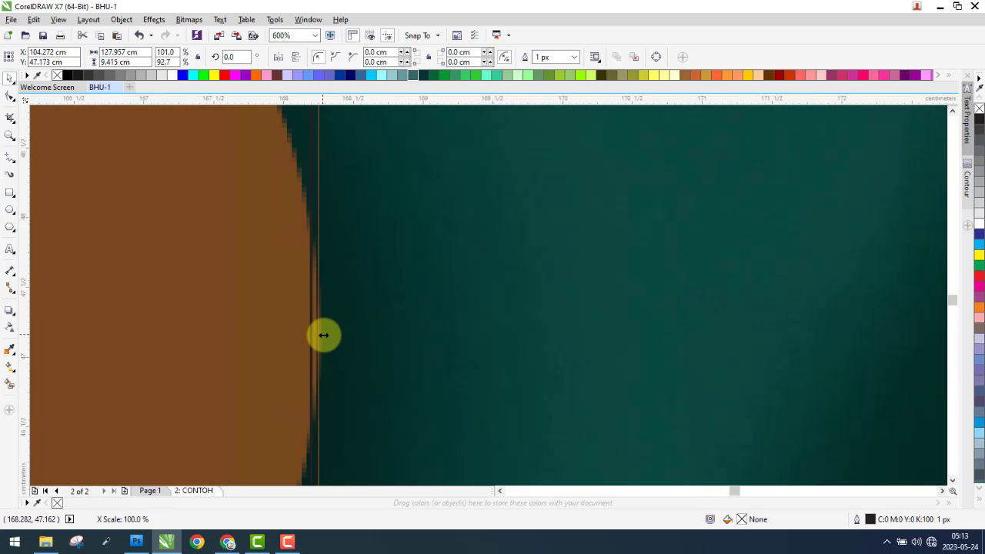
scroll(412, 334, down, 3)
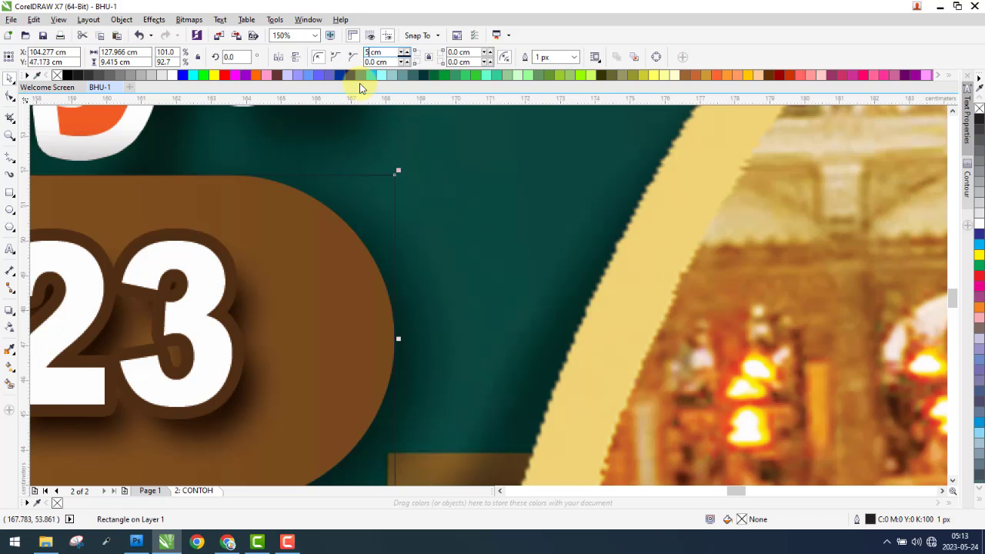
key(Return)
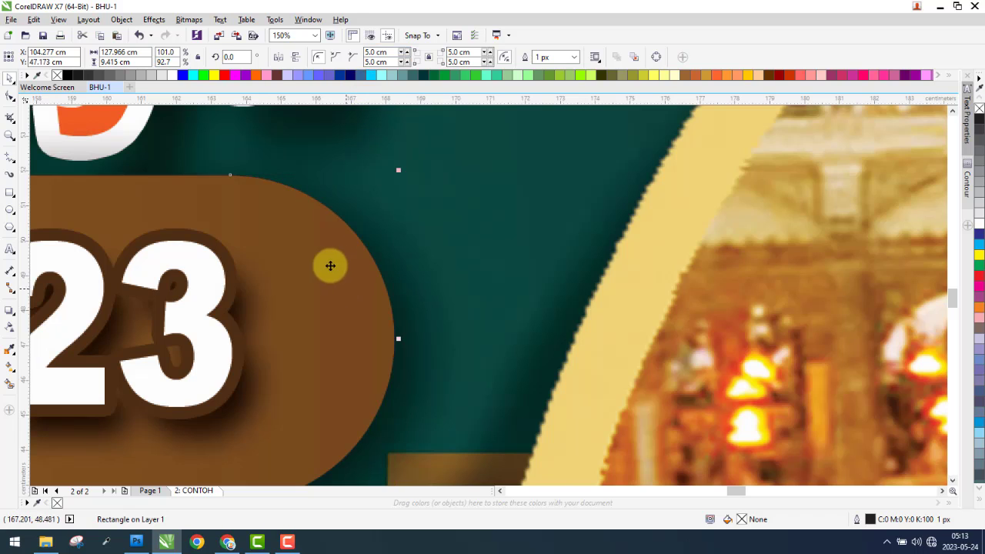
right_click(218, 75)
- Select the rounded band behind the name line, fill it cyan and set its outline to none
scroll(554, 257, down, 6)
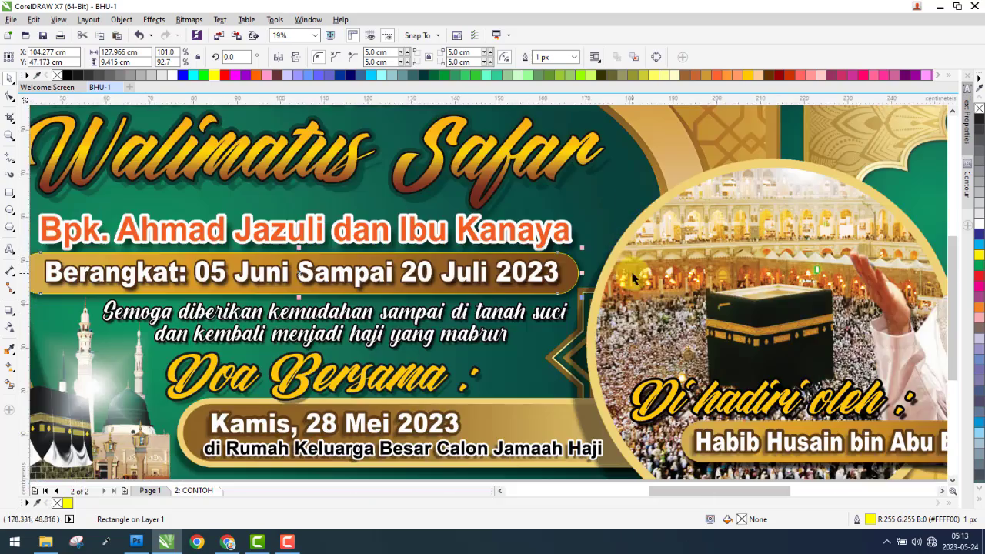
scroll(620, 272, down, 2)
scroll(444, 279, up, 2)
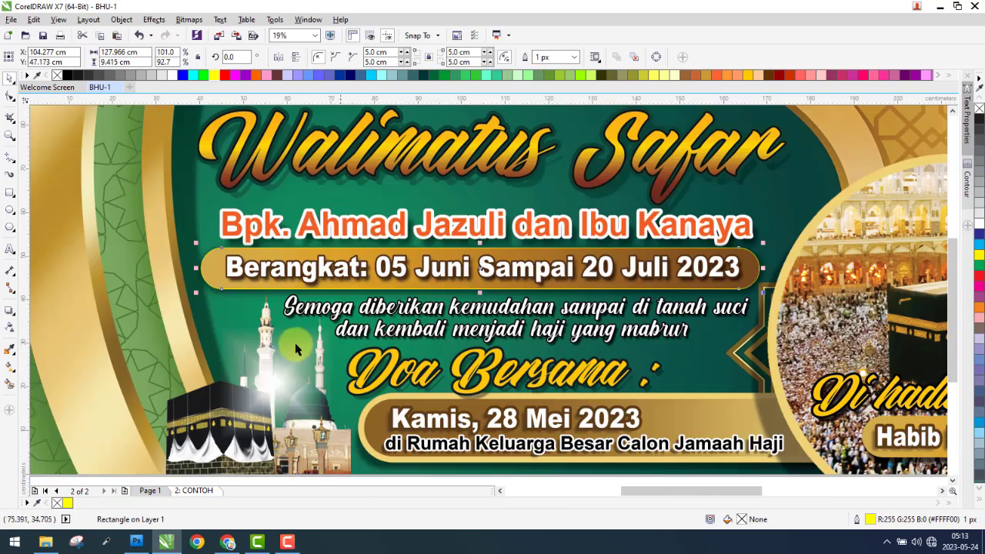
scroll(296, 344, up, 1)
click(286, 394)
scroll(289, 391, up, 1)
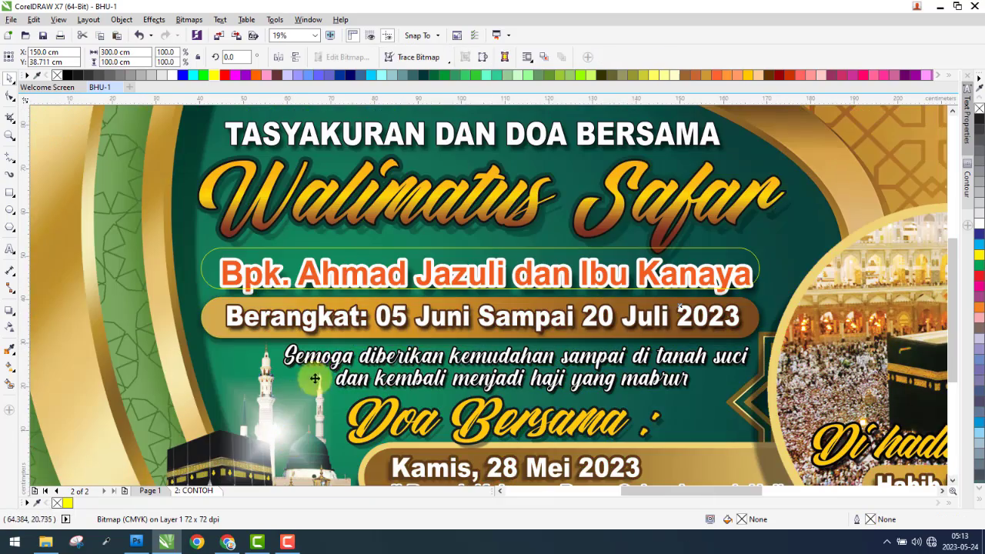
click(523, 256)
click(981, 246)
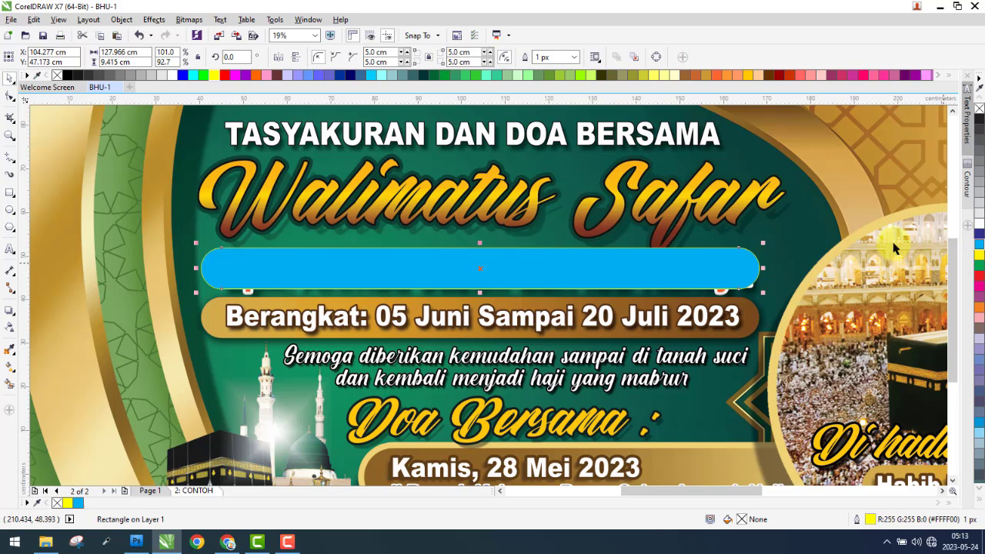
right_click(980, 110)
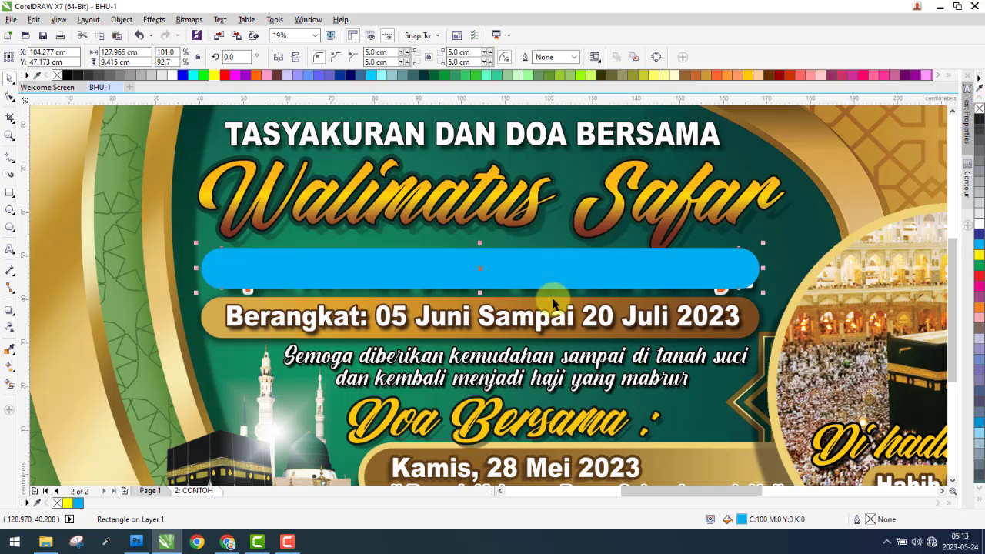
scroll(528, 283, up, 1)
scroll(395, 285, down, 1)
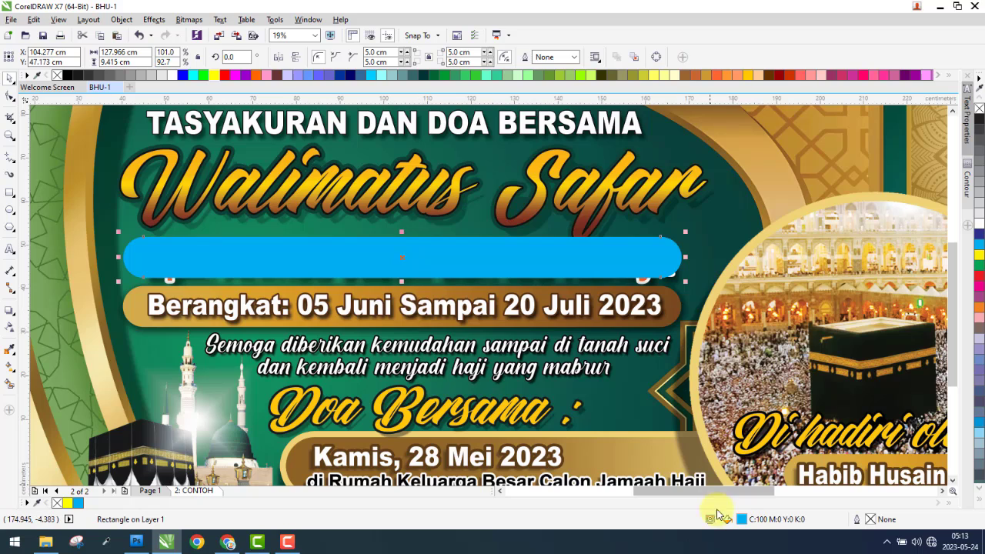
- Switch the band to a fountain fill running from the Berangkat band's gold to a sampled brown
double_click(742, 520)
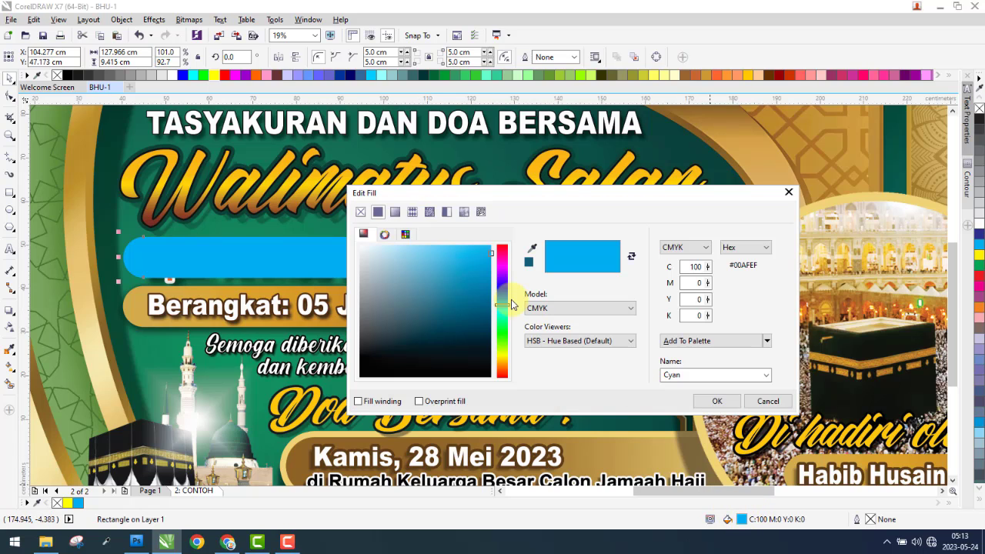
click(395, 213)
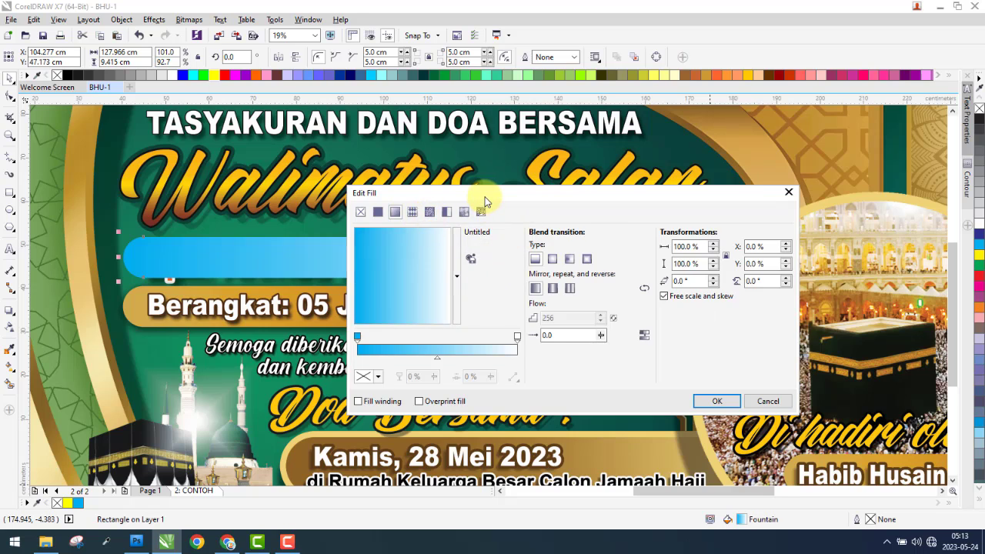
drag(485, 201, 699, 62)
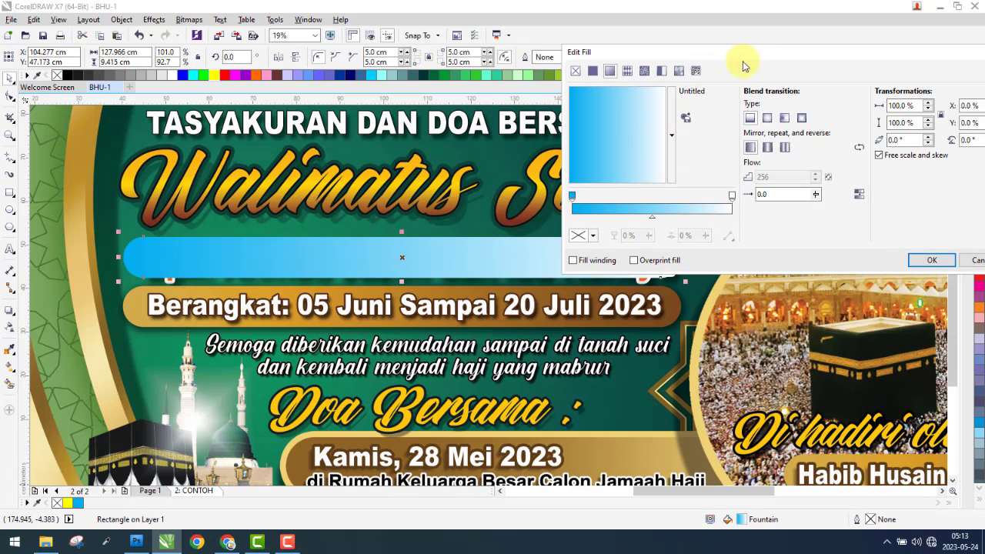
drag(768, 57, 778, 15)
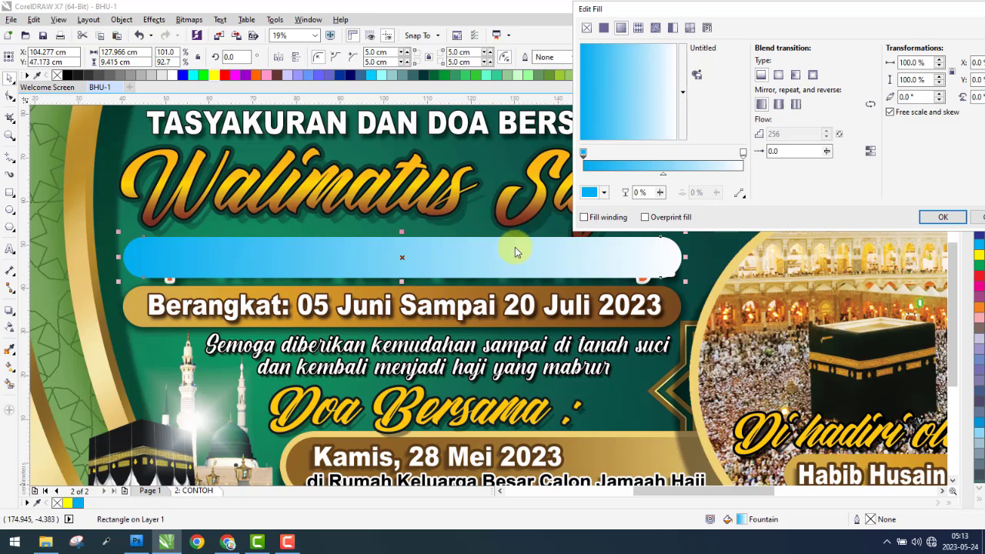
click(604, 192)
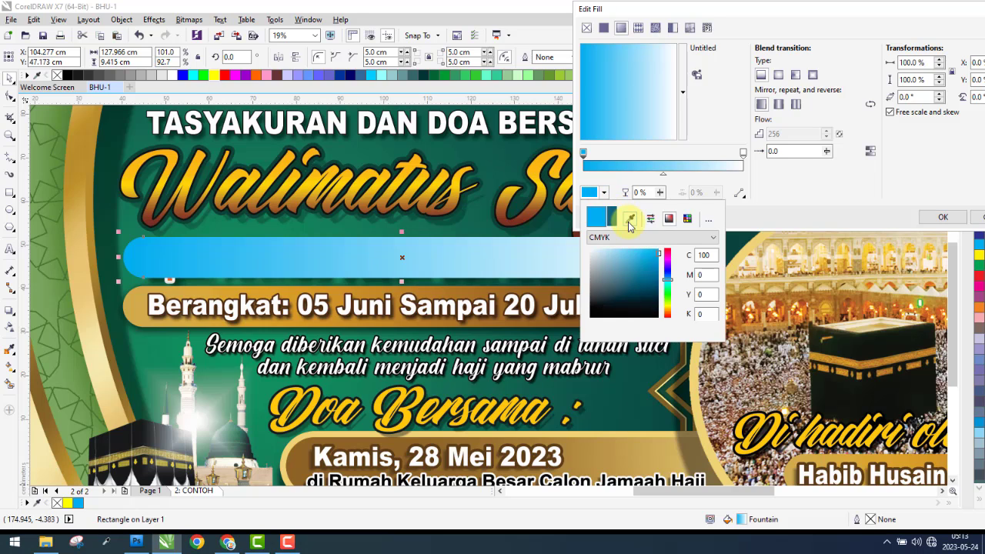
click(630, 219)
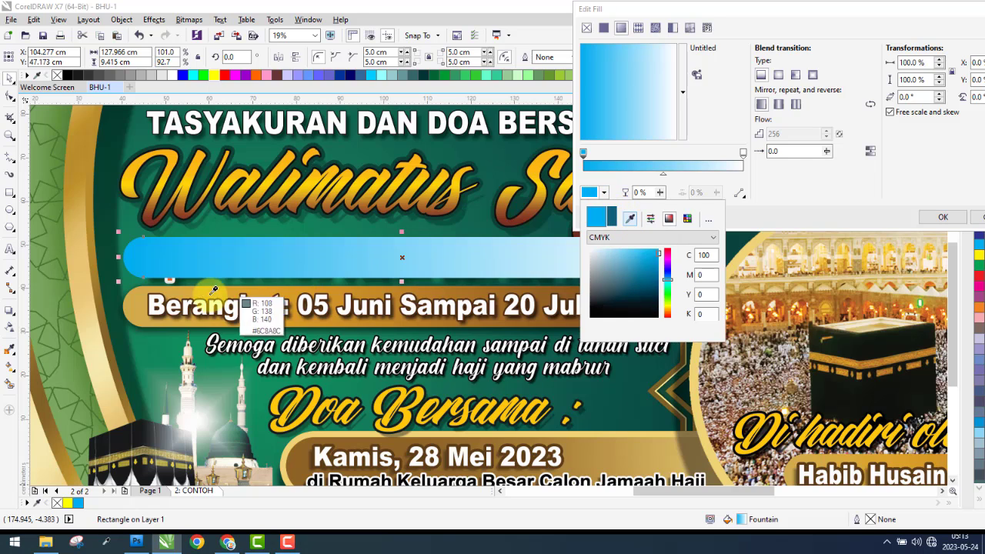
click(131, 305)
click(801, 191)
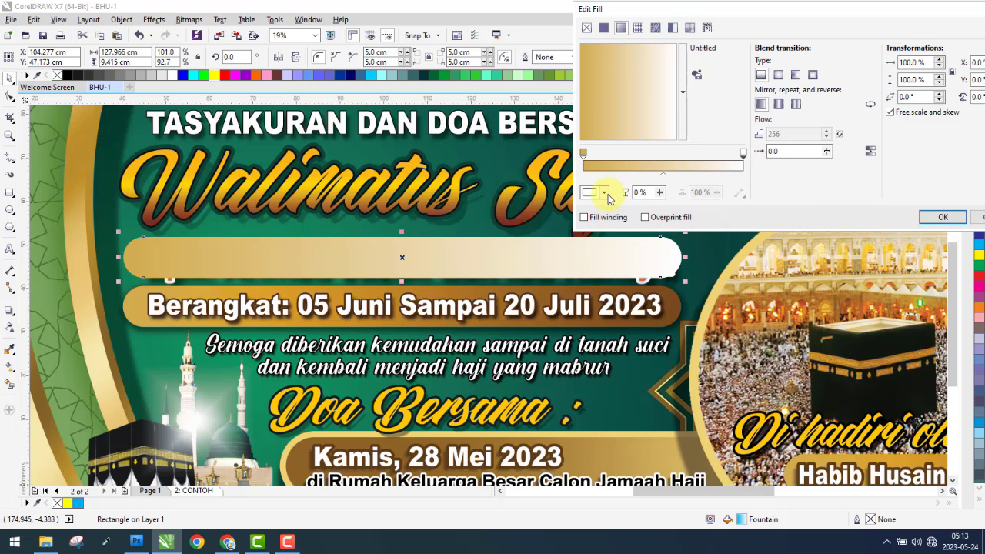
click(605, 193)
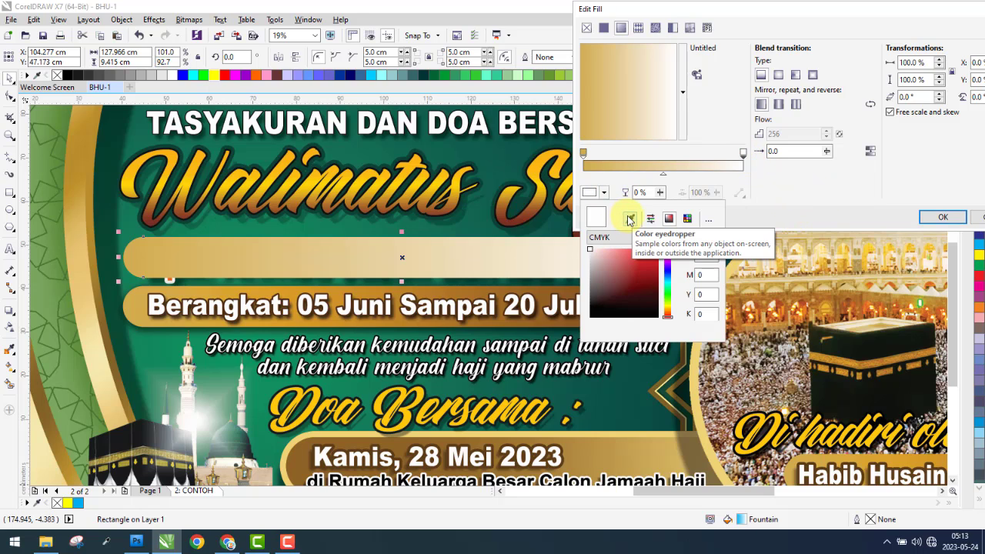
click(629, 219)
click(569, 297)
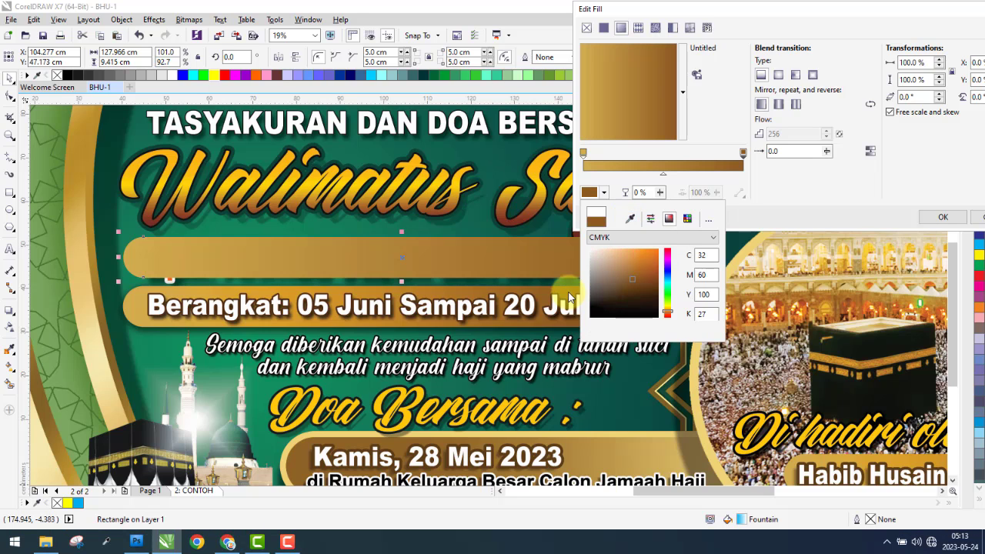
click(777, 133)
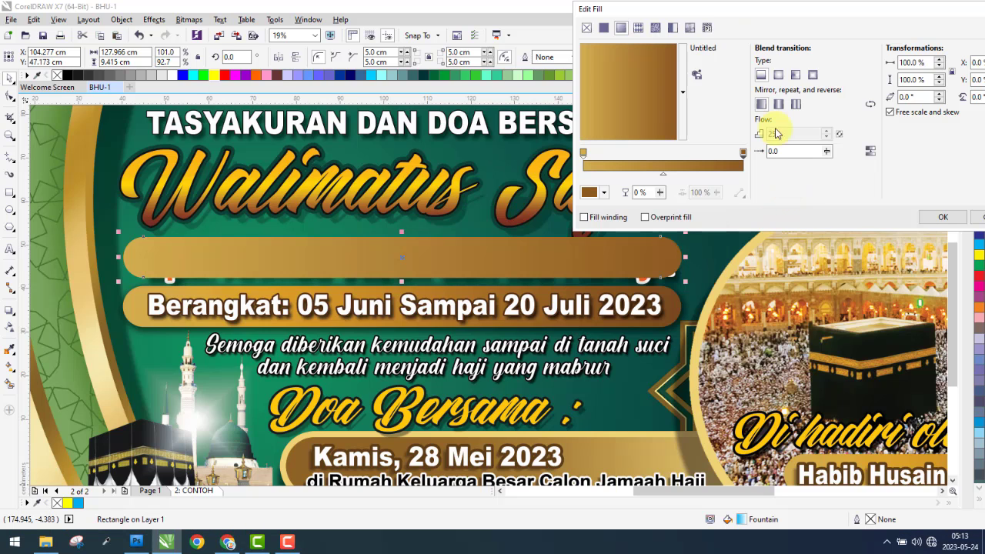
- Make the end colour darker brown at 78% and add a bright gold stop at 42%
drag(715, 16, 893, 154)
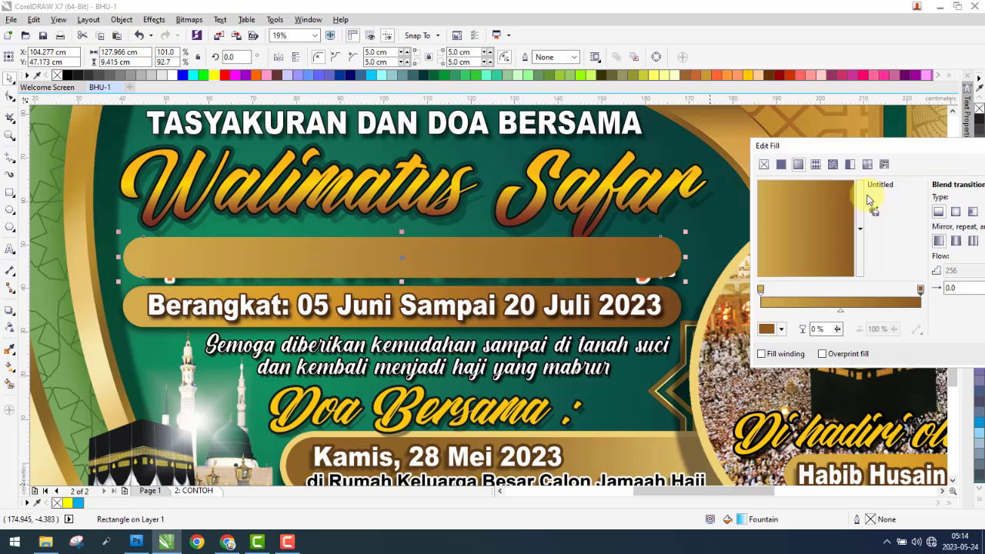
click(782, 329)
click(806, 356)
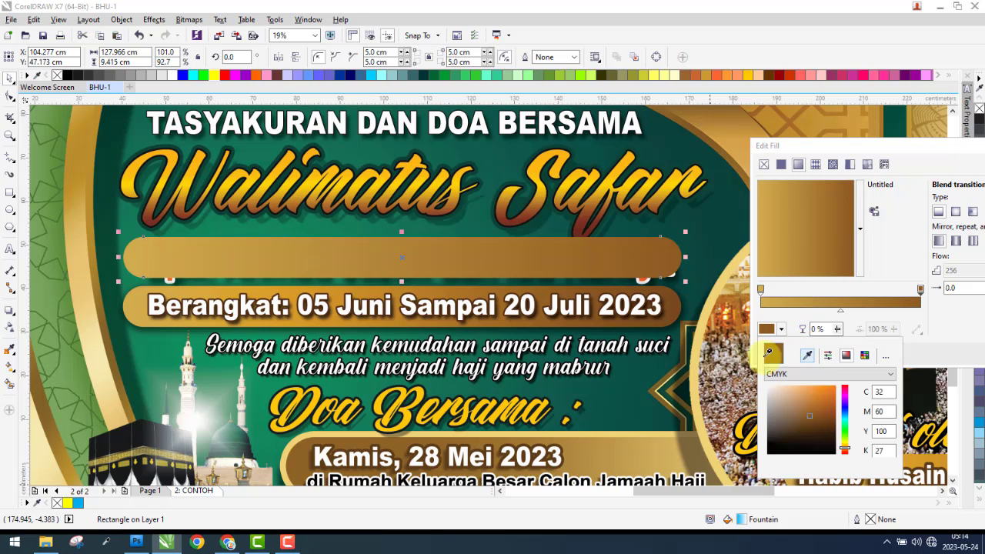
click(683, 301)
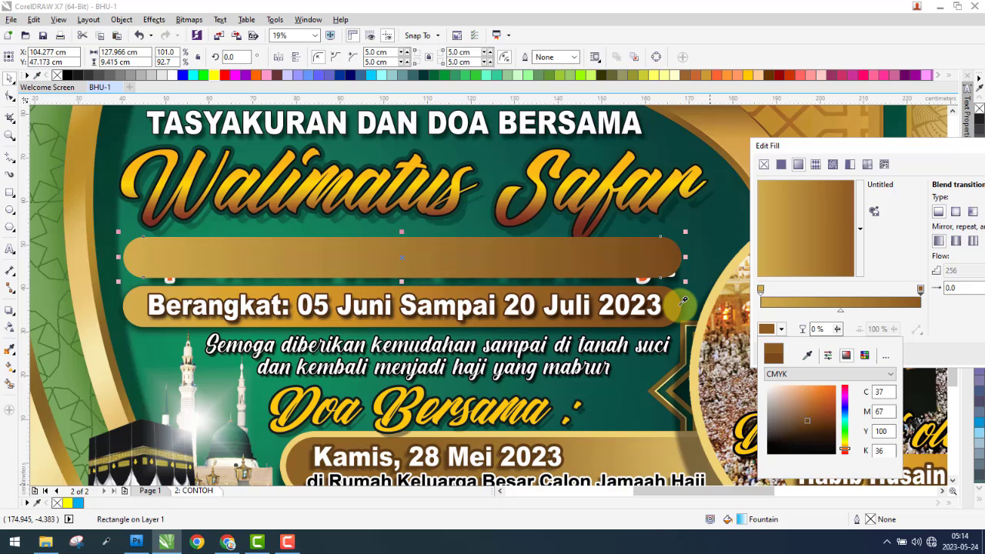
click(881, 146)
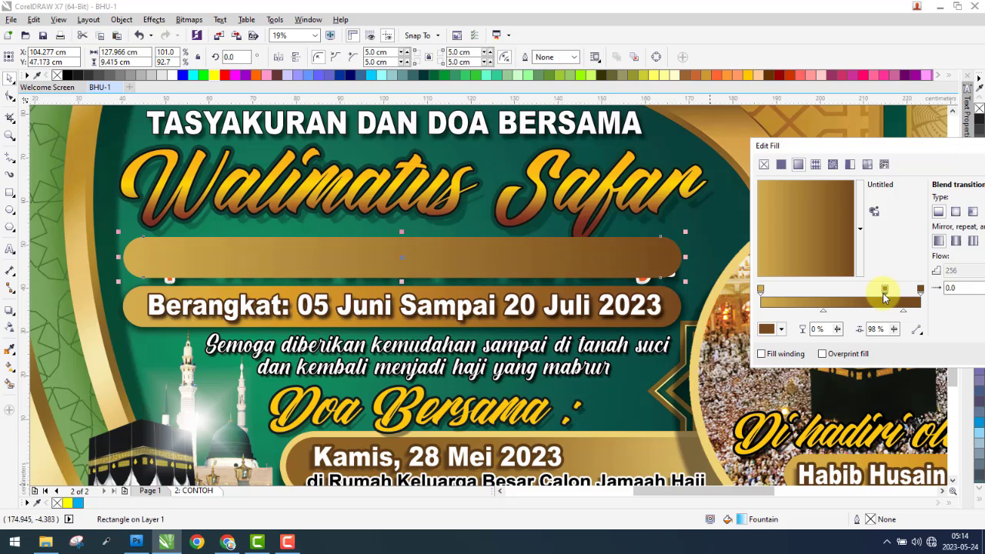
drag(883, 293, 883, 294)
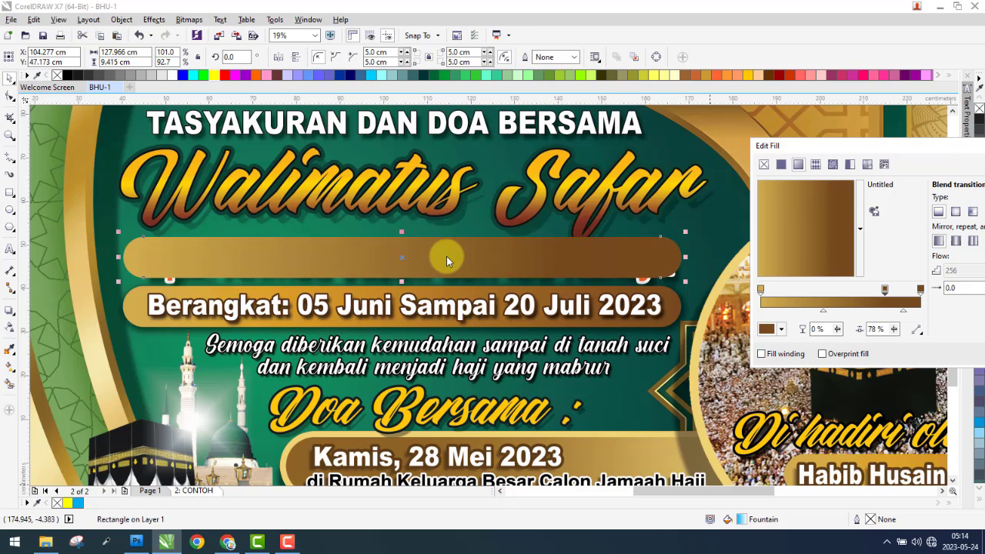
double_click(828, 292)
click(769, 330)
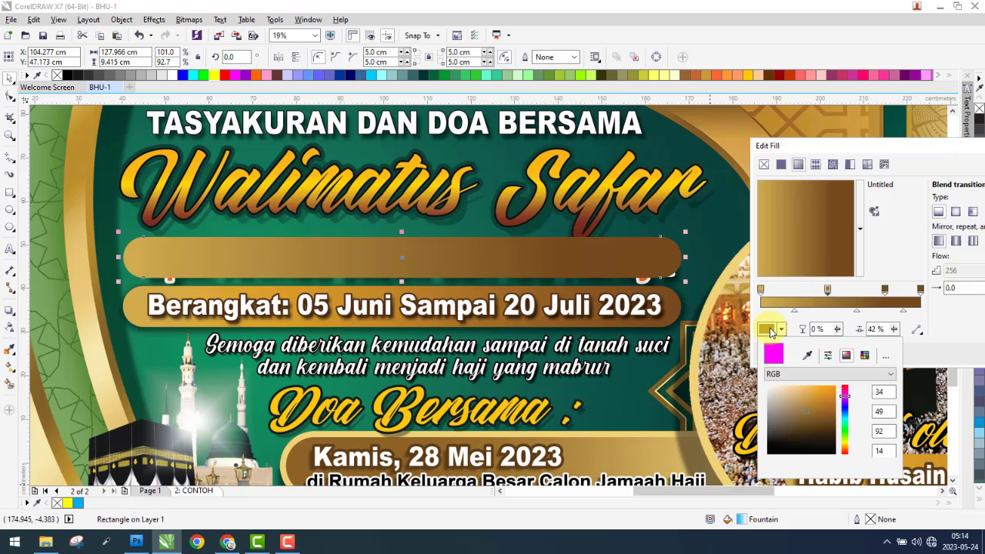
click(805, 355)
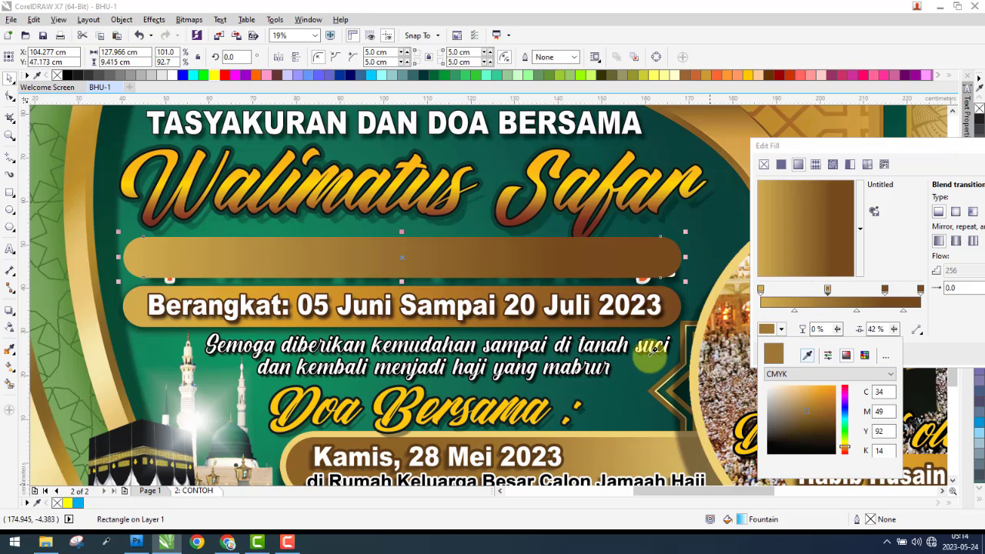
click(344, 287)
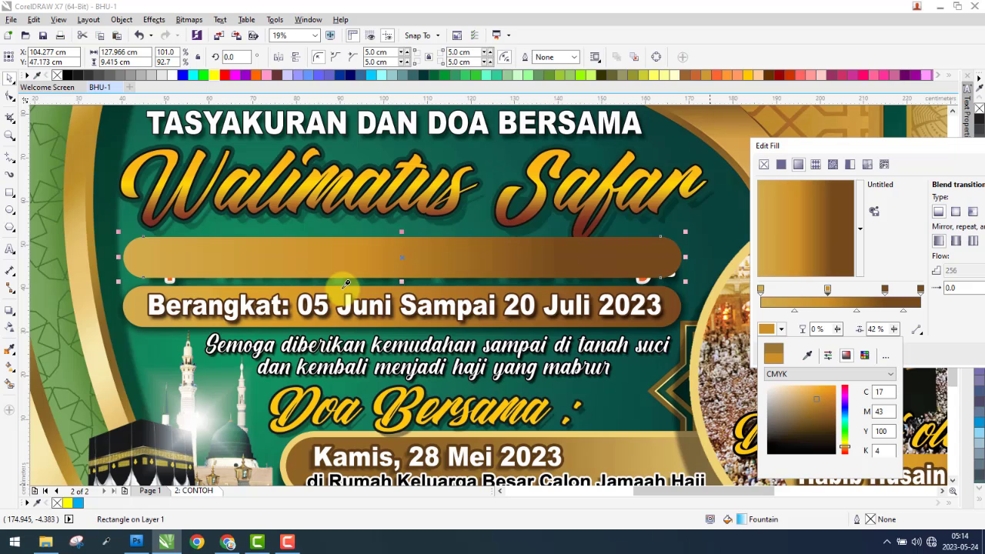
click(909, 307)
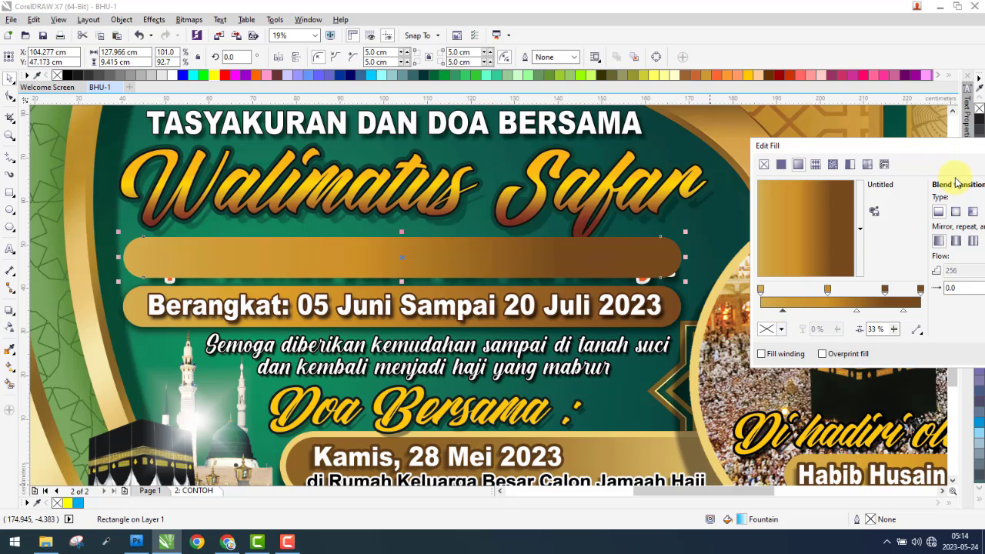
drag(952, 154, 518, 160)
- Apply the gold gradient to the bar and shift the background banner image down-left
click(679, 361)
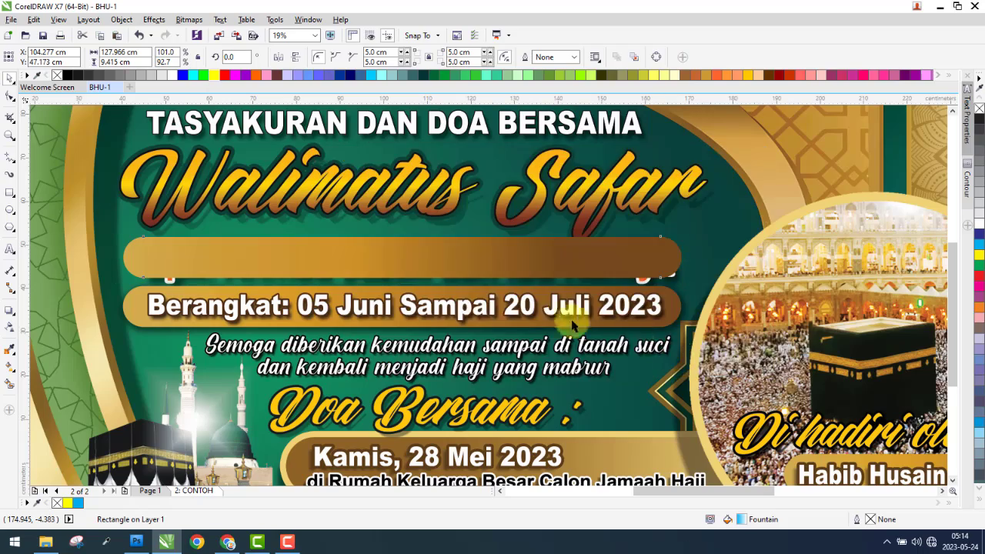
scroll(479, 305, down, 1)
scroll(479, 305, up, 1)
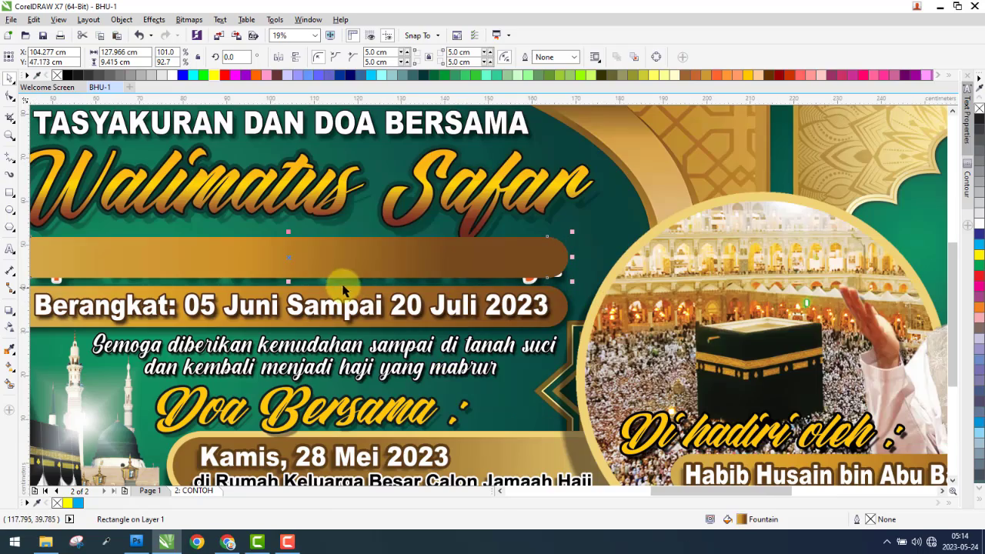
drag(665, 245, 635, 280)
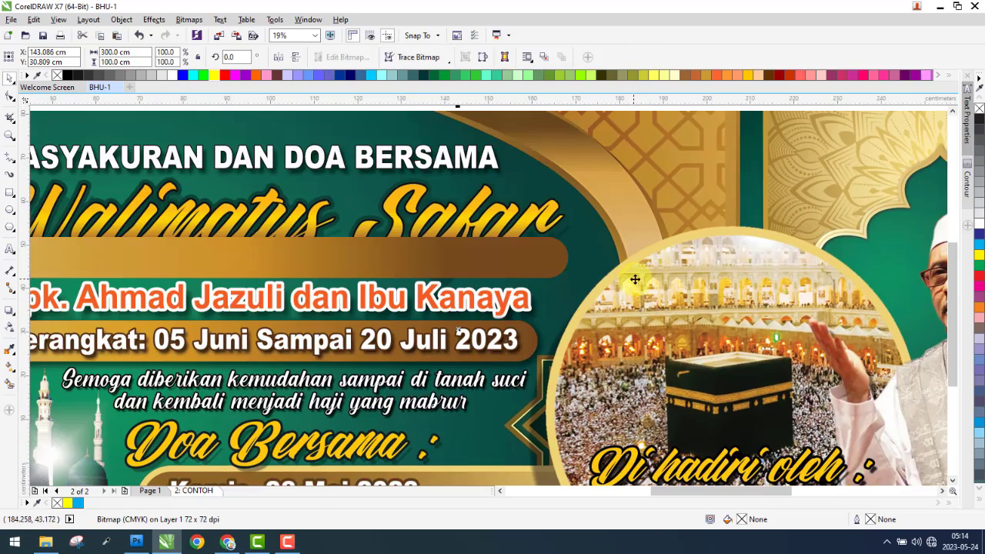
- Add a drop shadow beneath the gold bar with opacity 40
click(510, 262)
click(10, 309)
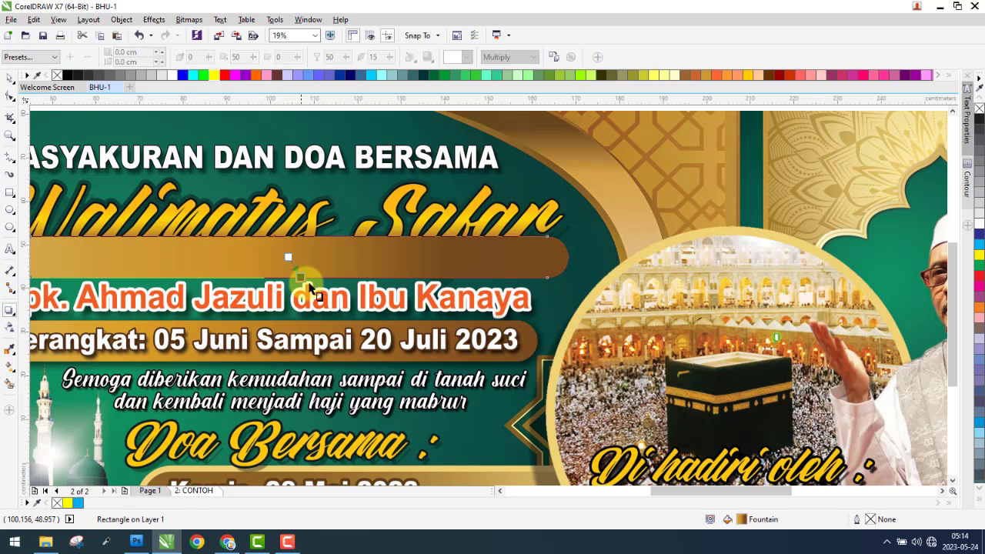
drag(288, 257, 305, 283)
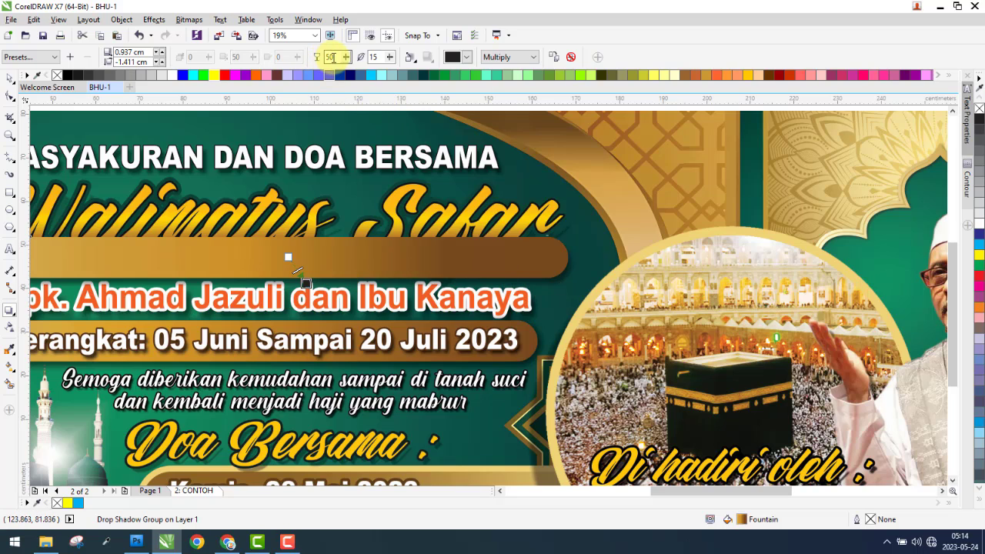
text(40)
key(Return)
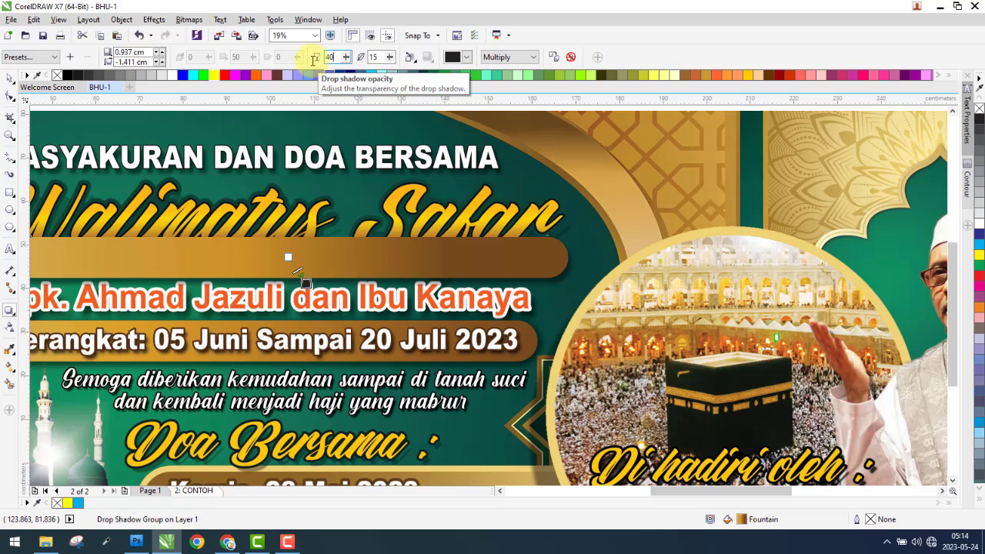
scroll(558, 254, down, 2)
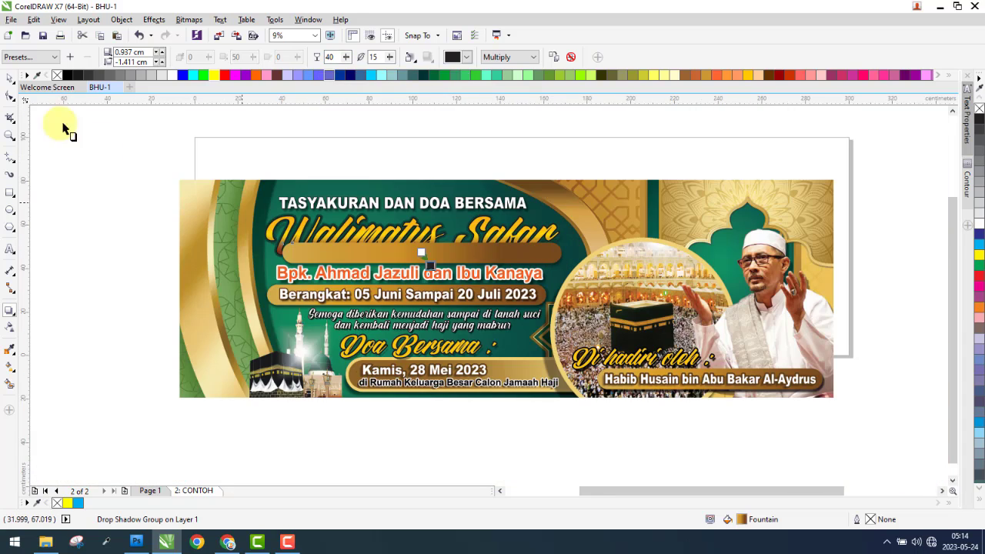
- Centre the background banner image on the page with P, then deselect it
click(10, 78)
click(210, 208)
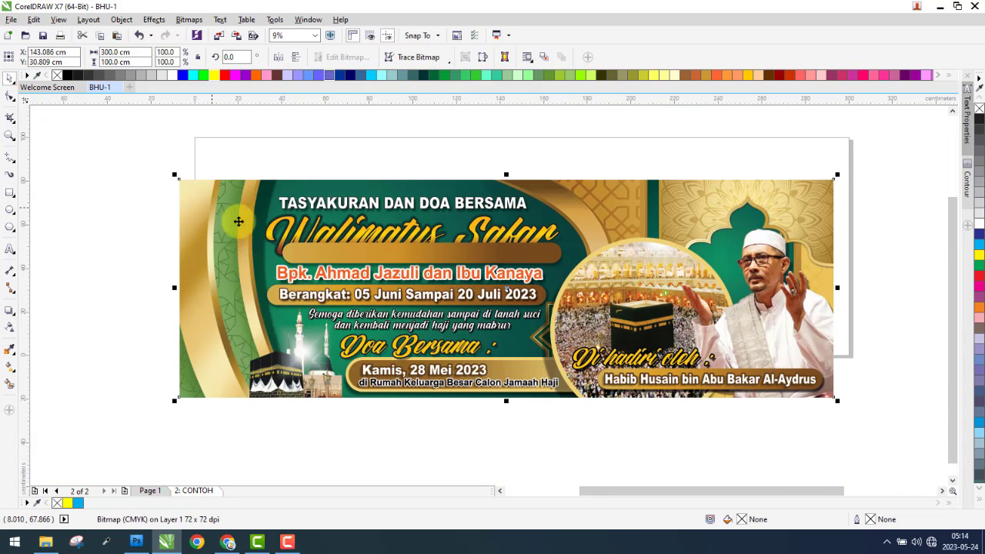
key(p)
click(524, 378)
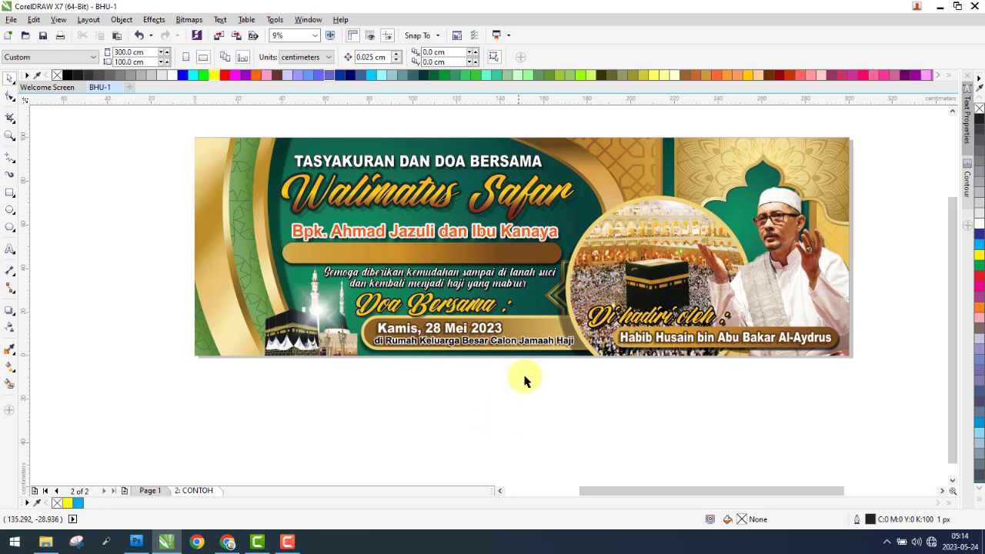
scroll(506, 350, up, 2)
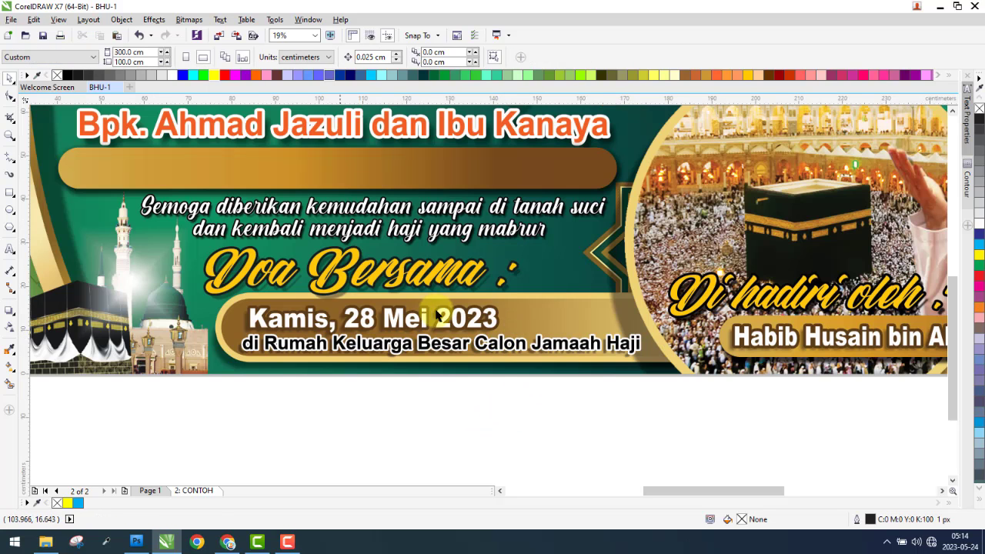
- Copy the gold bar, make it taller, and turn it into an unfilled cyan-outlined frame over the date band
scroll(384, 346, down, 2)
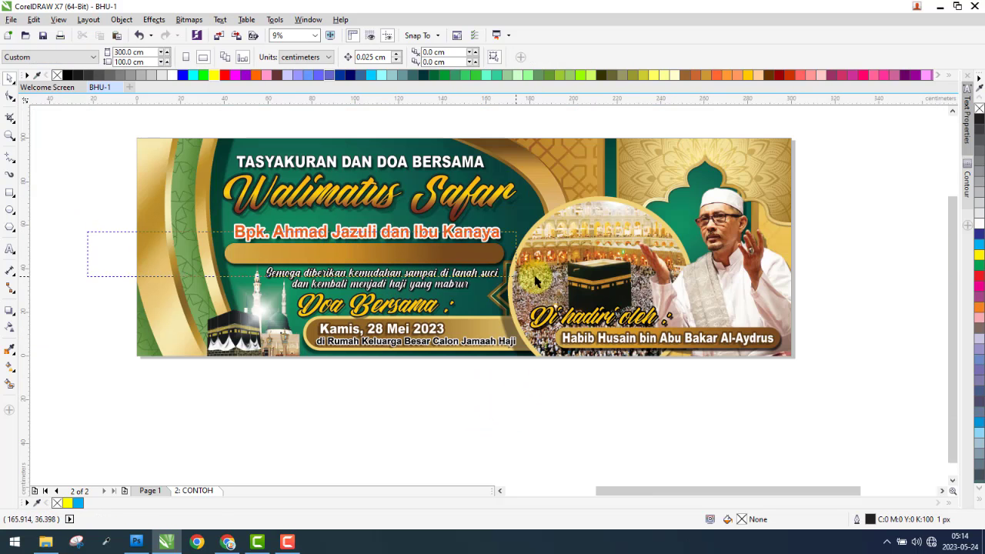
click(443, 260)
drag(442, 260, 532, 384)
scroll(395, 377, up, 2)
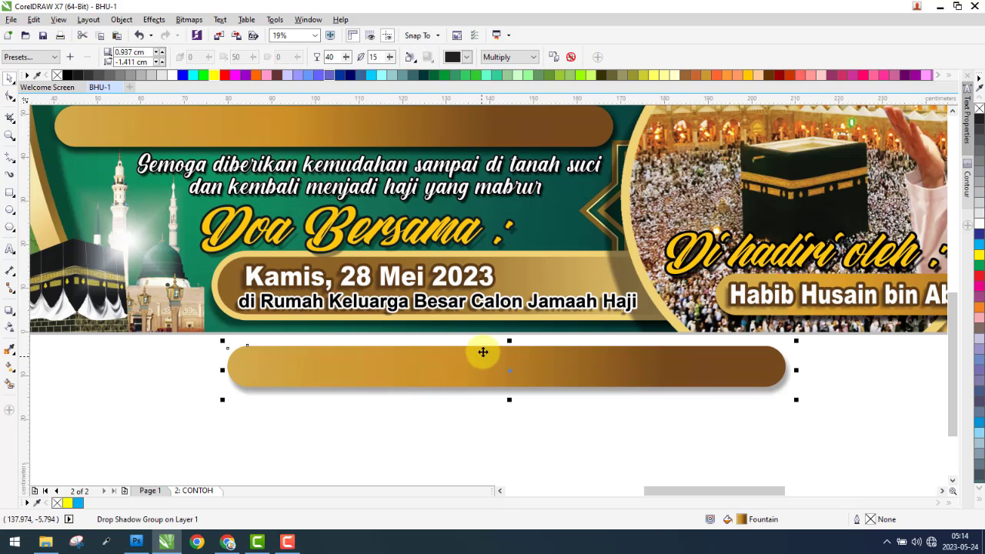
drag(508, 343, 516, 314)
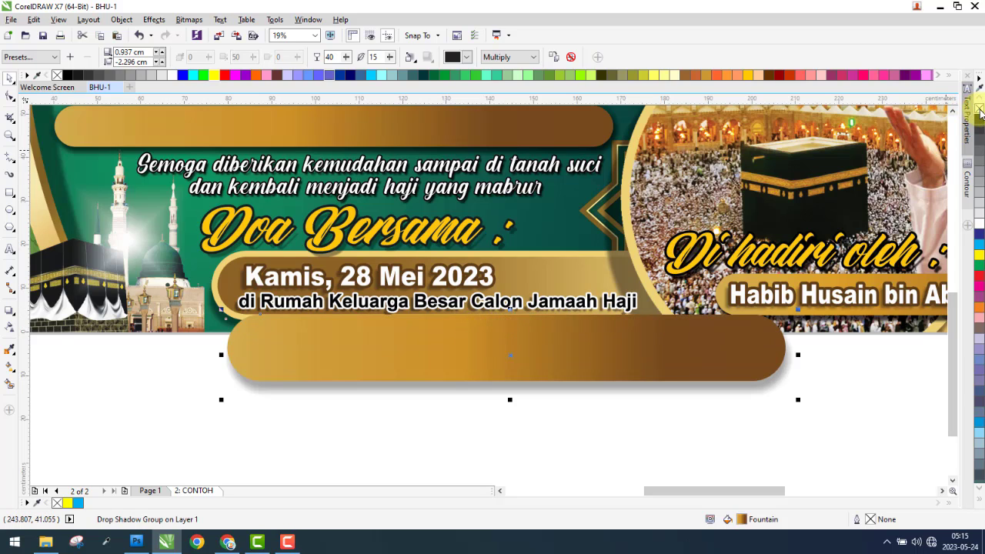
click(979, 110)
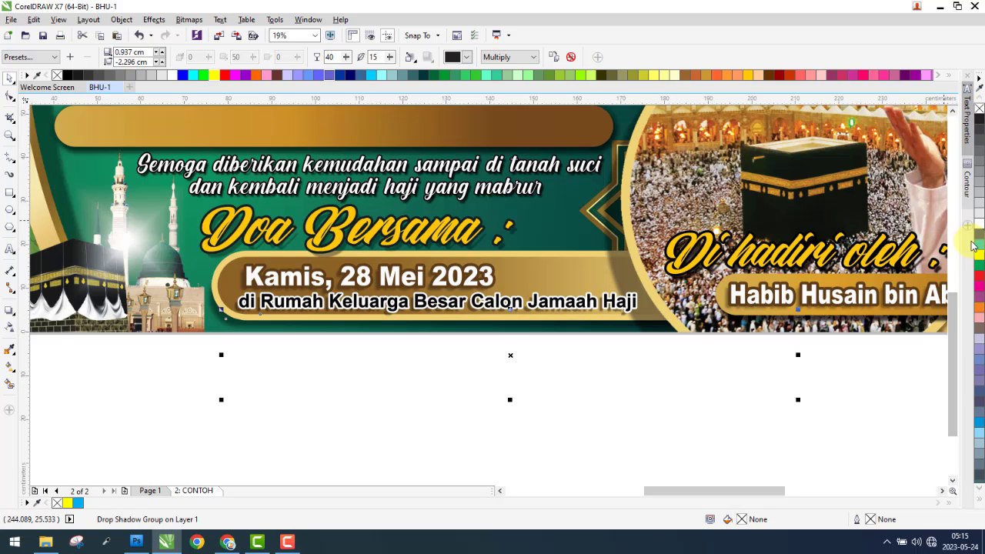
right_click(981, 256)
drag(411, 343, 402, 306)
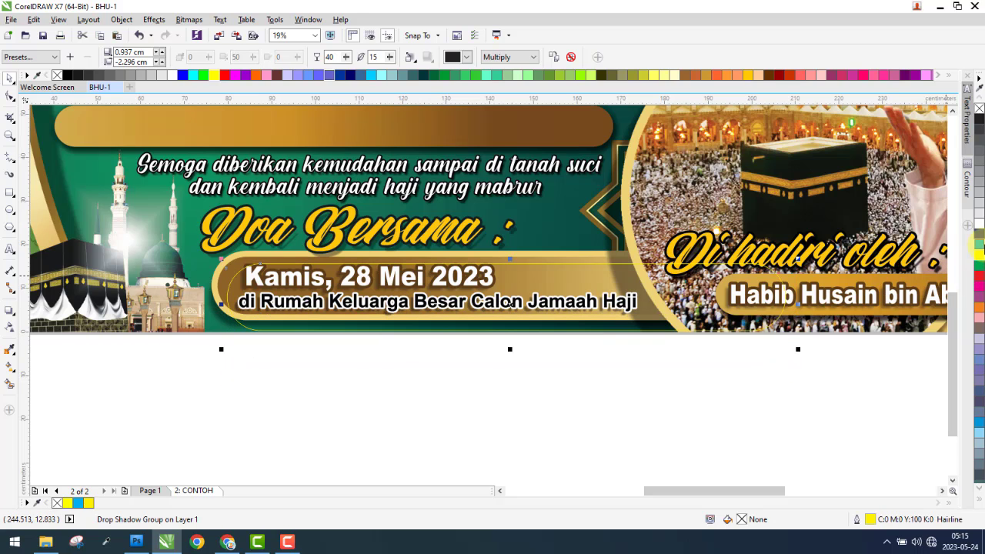
right_click(977, 246)
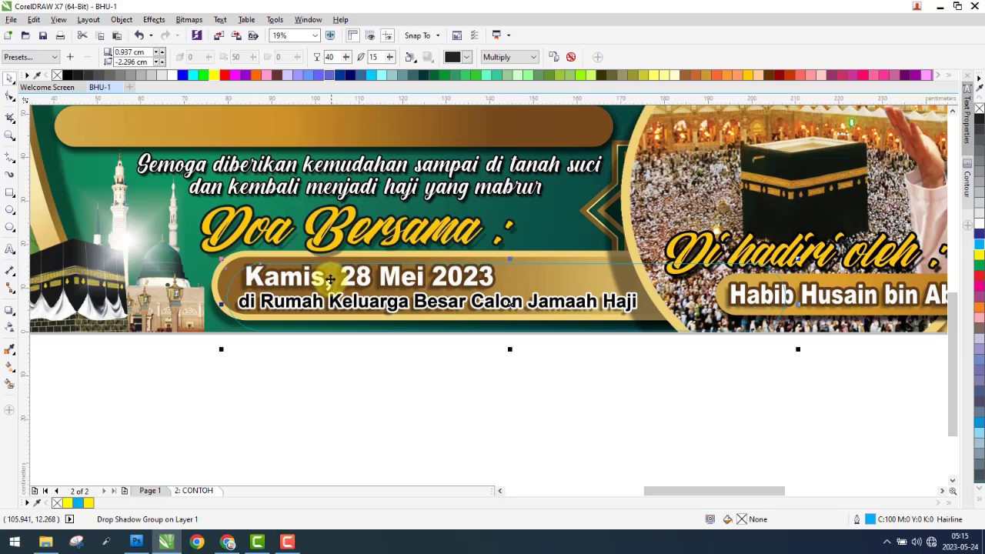
drag(514, 266, 504, 265)
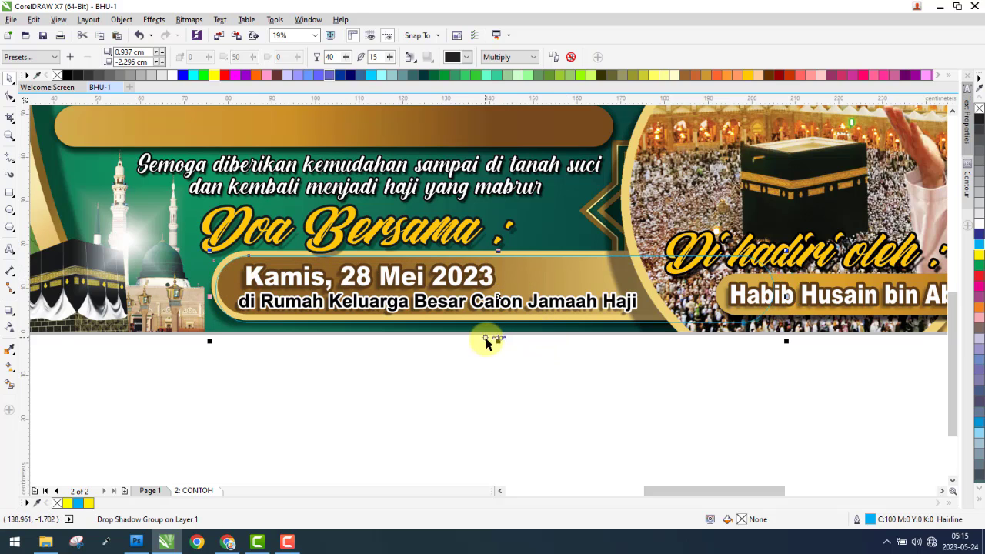
- Adjust the date band's drop-shadow offset, pulling it closer and slightly lower
scroll(501, 257, up, 10)
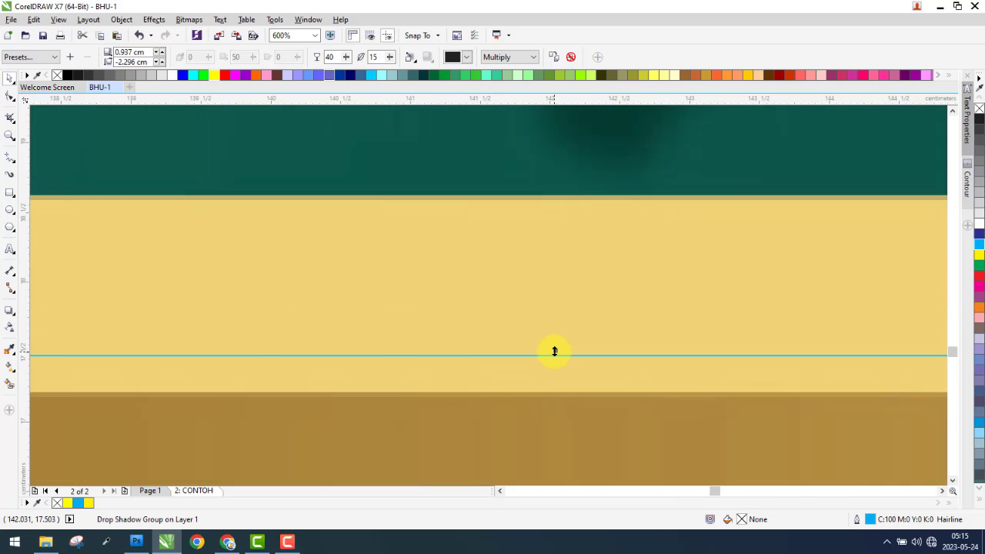
drag(554, 351, 563, 387)
scroll(564, 317, down, 8)
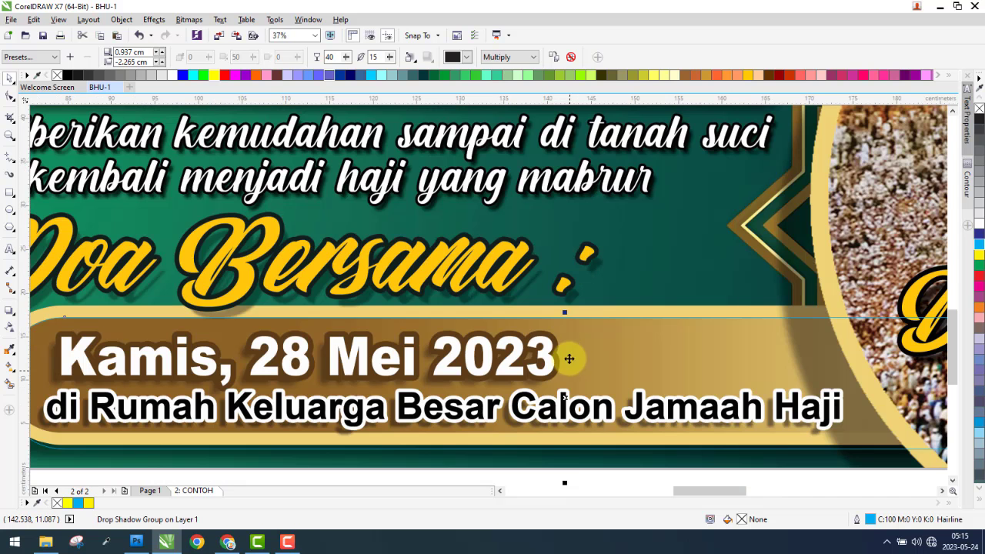
drag(565, 481, 566, 453)
scroll(567, 453, up, 4)
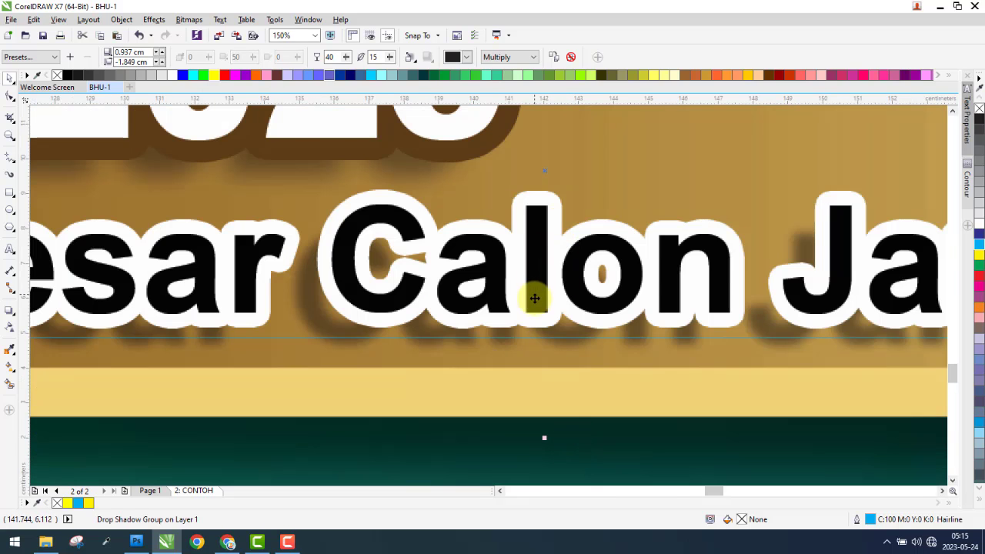
scroll(539, 318, down, 4)
scroll(544, 357, up, 2)
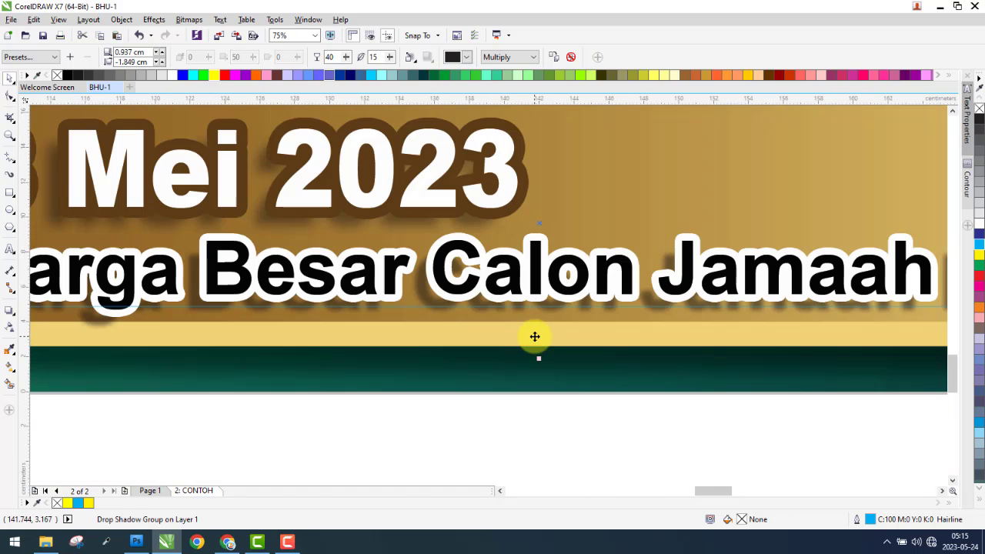
scroll(537, 339, up, 2)
drag(545, 366, 552, 403)
- Narrow the band from its left side and shift the Habib Husain band's shadow left
scroll(653, 352, down, 4)
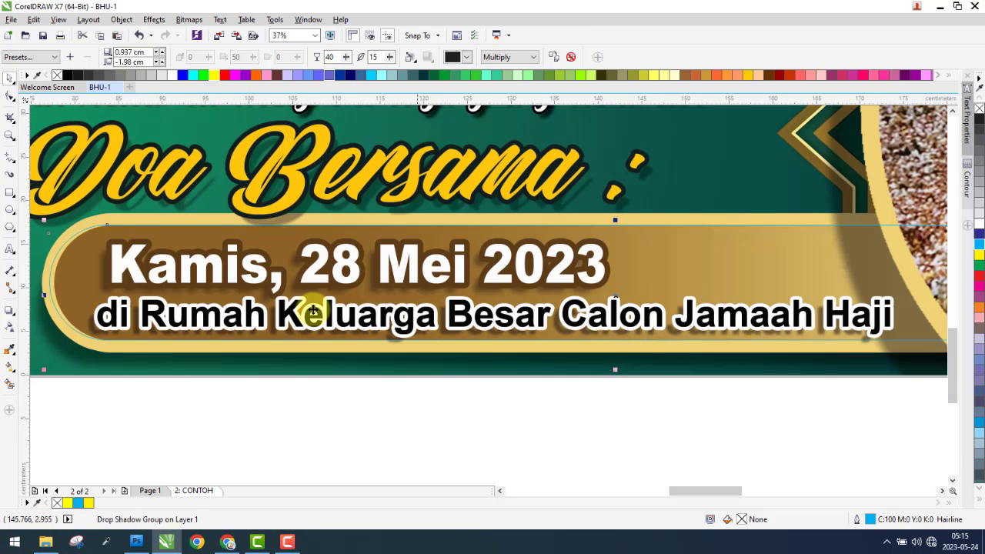
scroll(47, 293, up, 2)
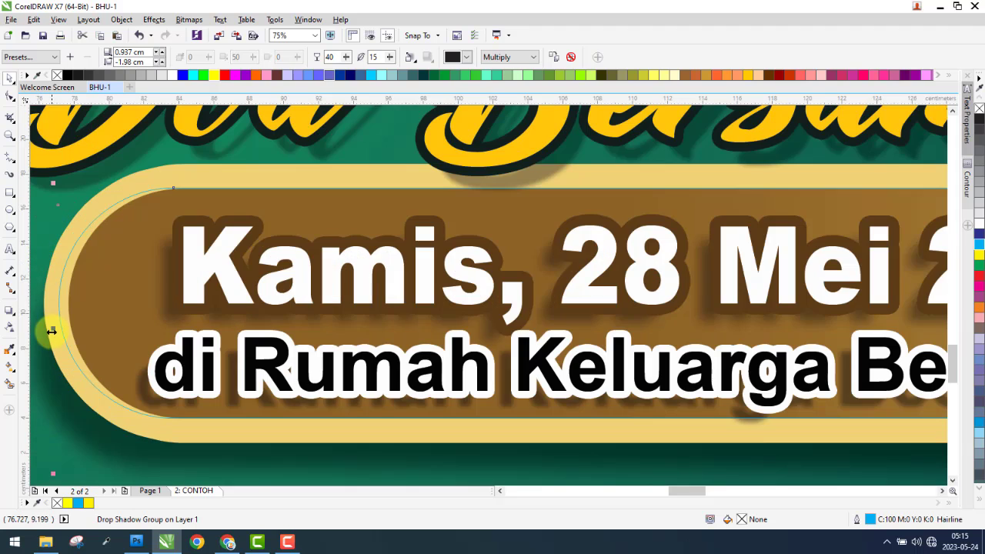
scroll(43, 298, up, 2)
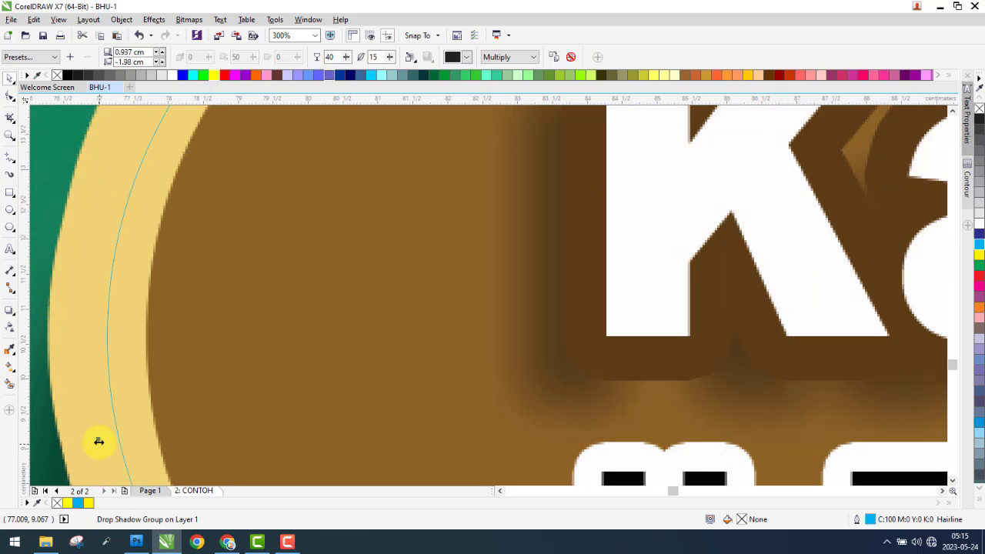
drag(98, 441, 137, 439)
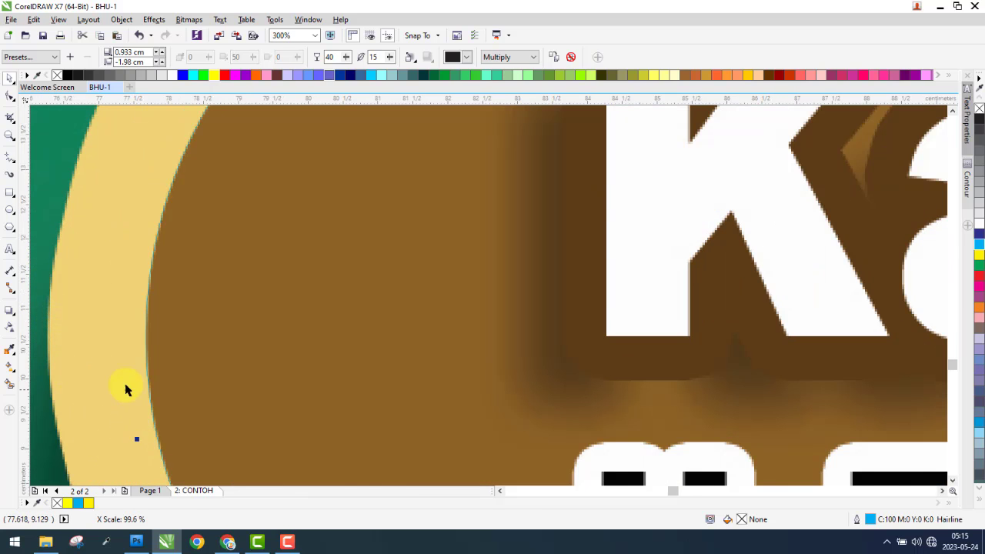
scroll(128, 369, down, 3)
scroll(385, 365, up, 2)
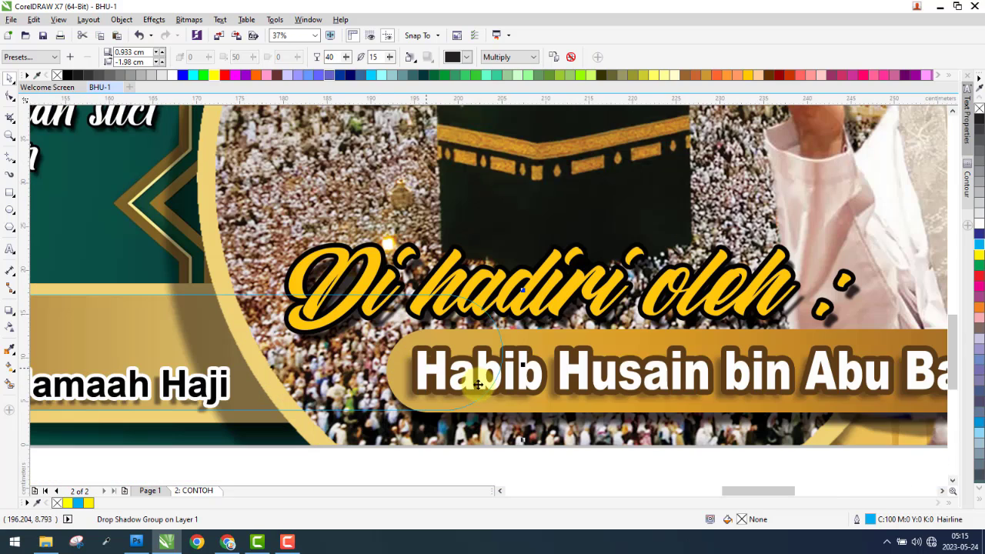
drag(523, 366, 412, 368)
scroll(412, 369, down, 4)
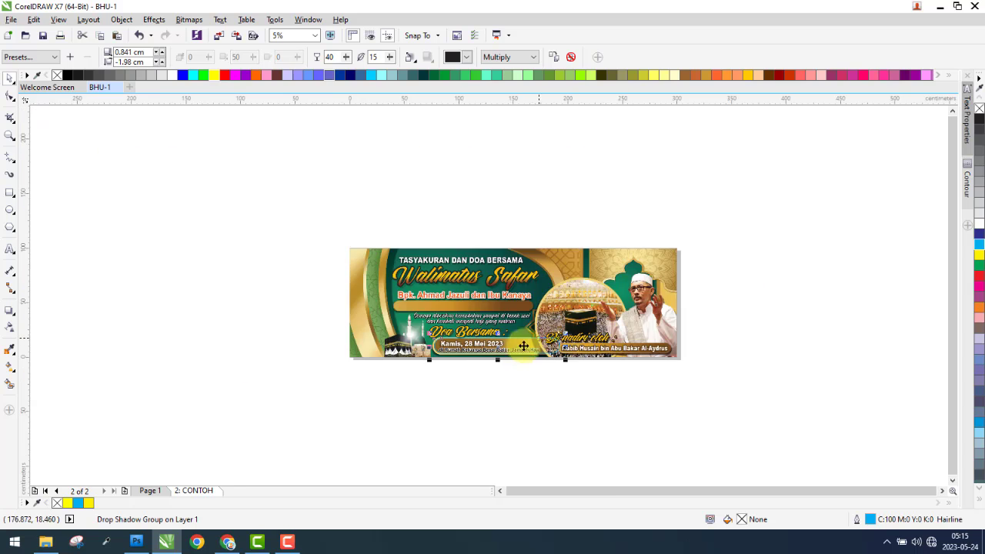
scroll(425, 360, up, 3)
- Select the rounded date rectangle over the Doa Bersama line and fill it solid yellow
click(408, 402)
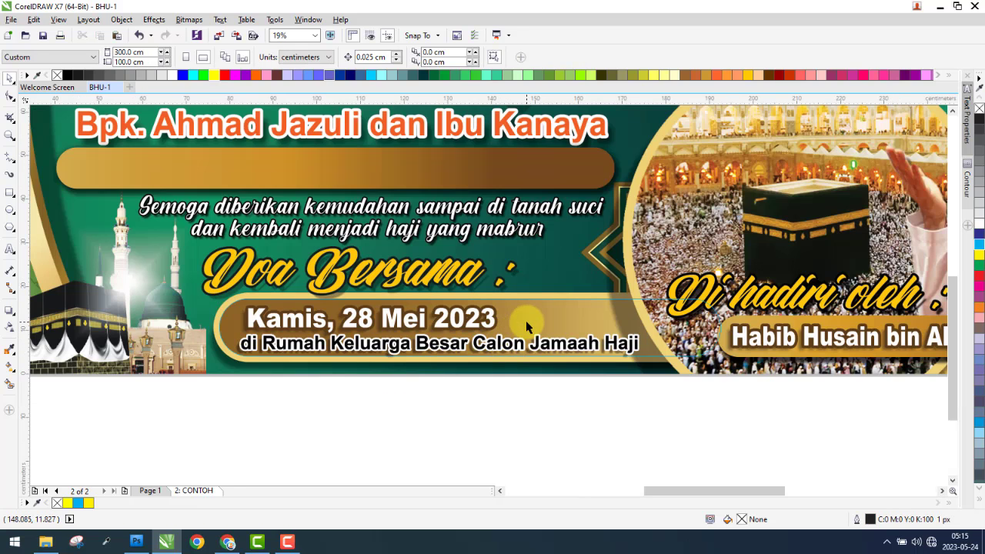
click(524, 326)
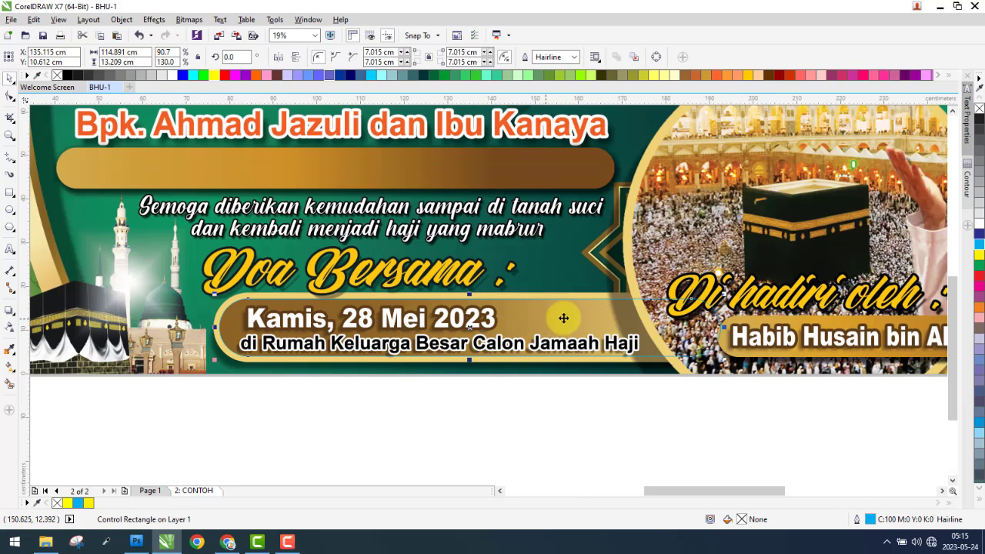
click(980, 257)
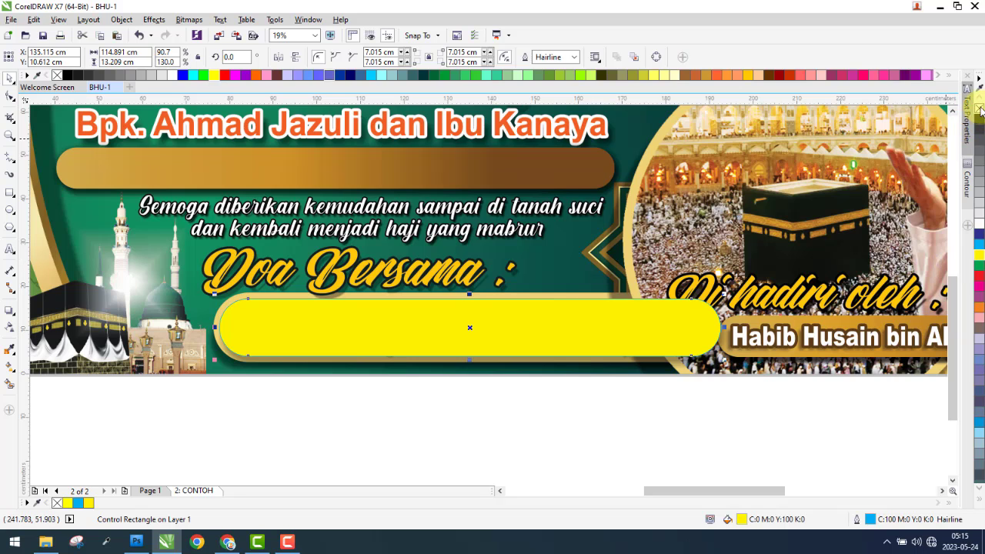
click(686, 165)
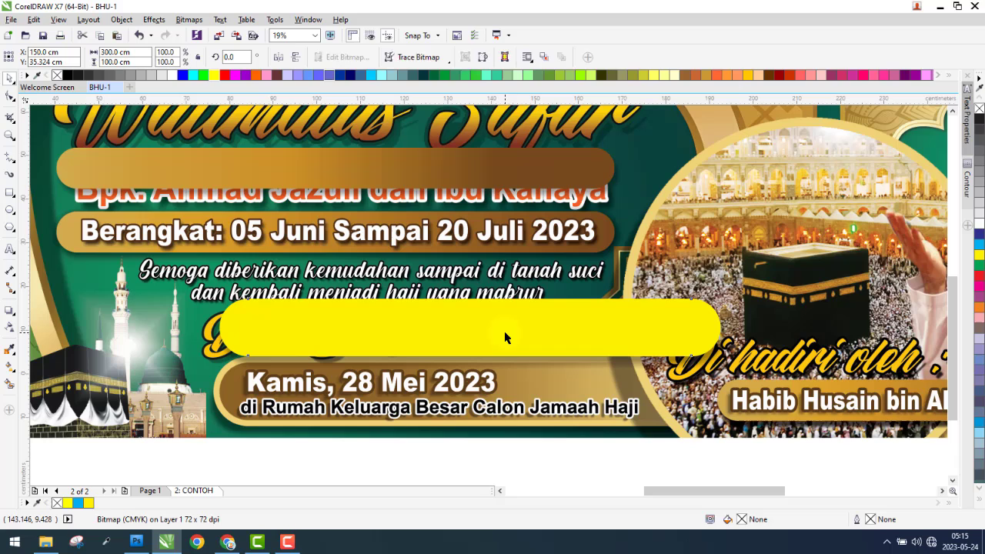
click(505, 341)
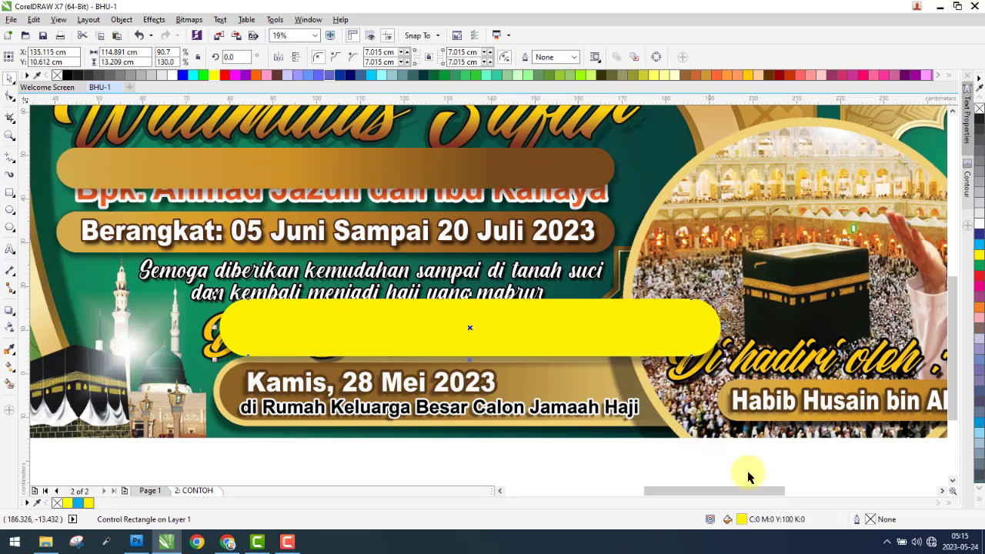
- Switch the rectangle to a fountain fill with a dark golden brown node sampled from the banner
double_click(742, 520)
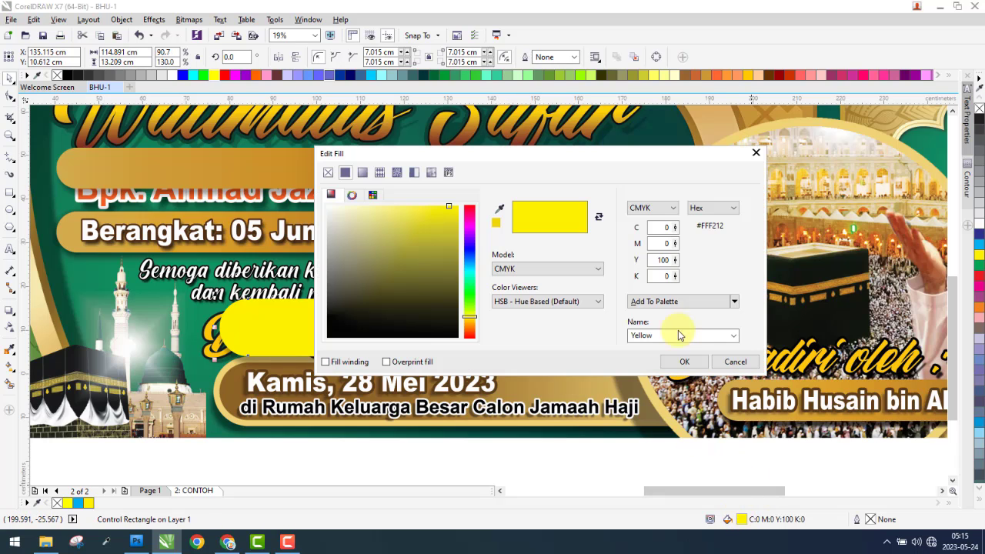
click(362, 172)
drag(364, 153, 549, 46)
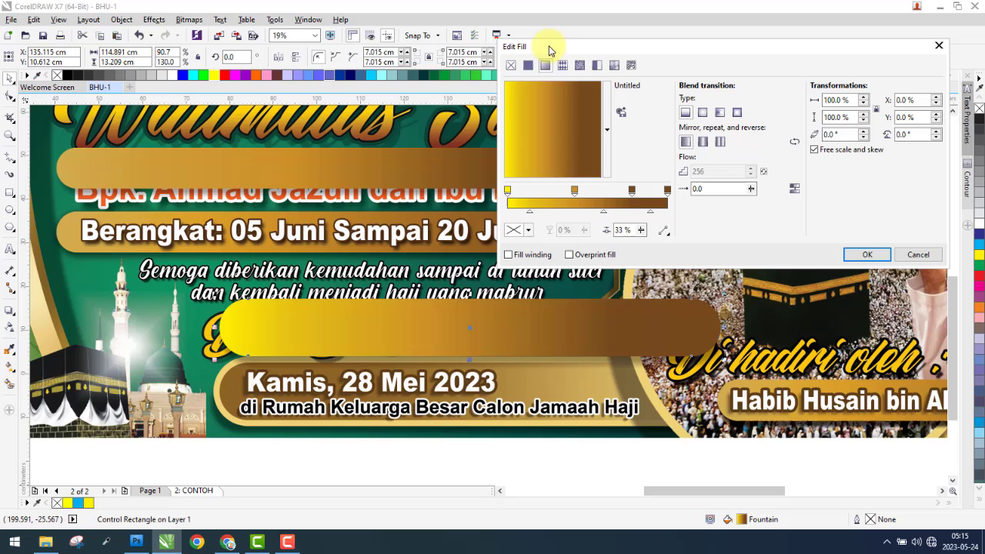
click(529, 230)
click(553, 257)
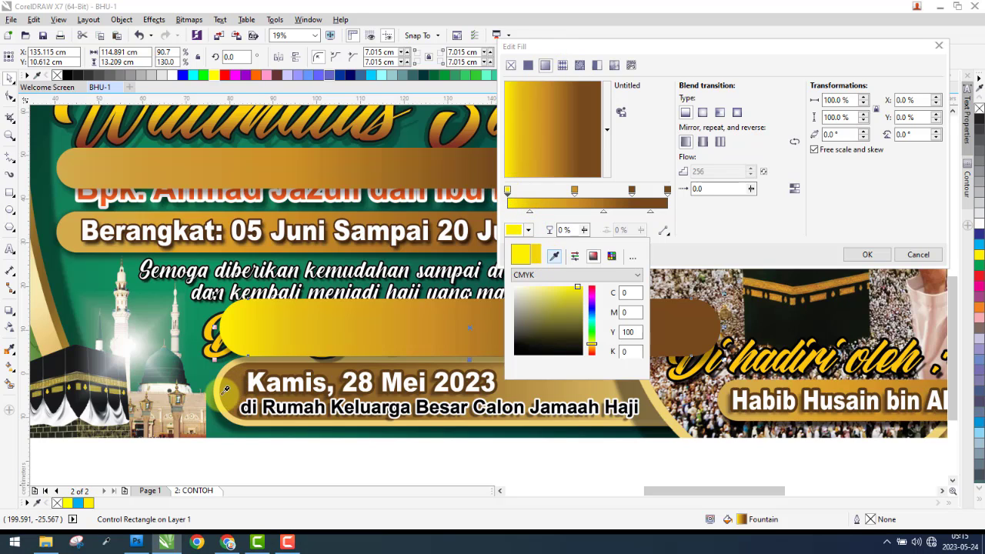
click(246, 412)
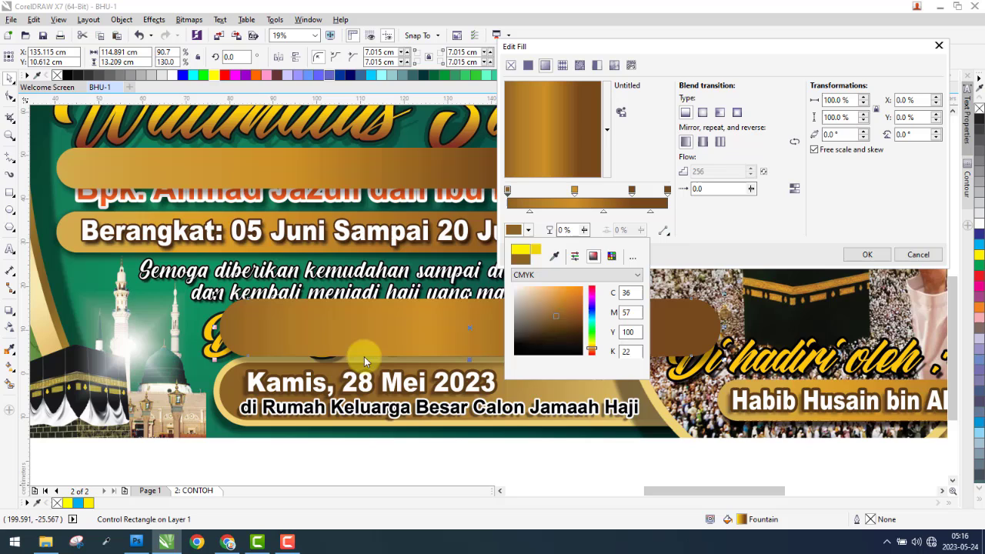
click(737, 243)
drag(645, 53, 696, 29)
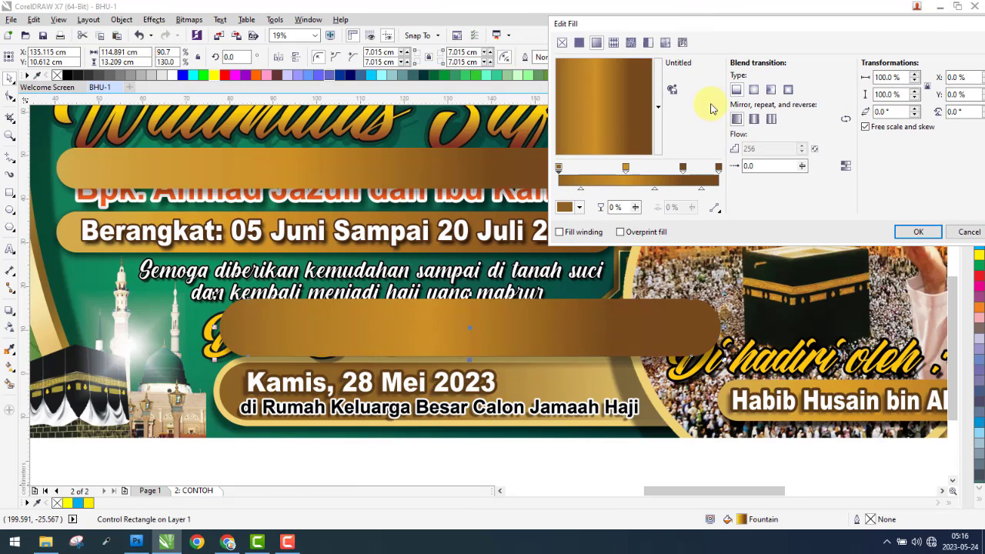
- Delete two extra gradient nodes and set a node to light gold from the date band
double_click(683, 169)
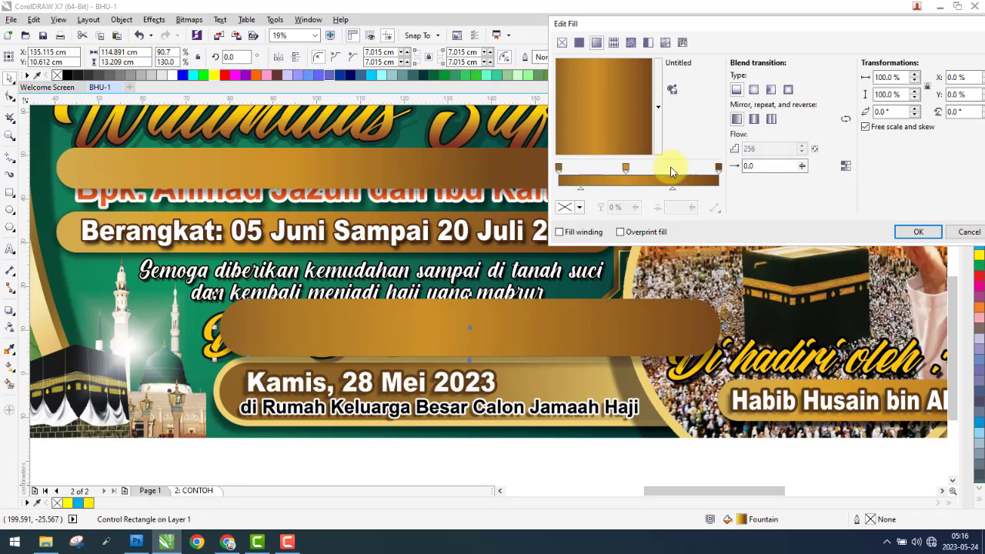
double_click(627, 168)
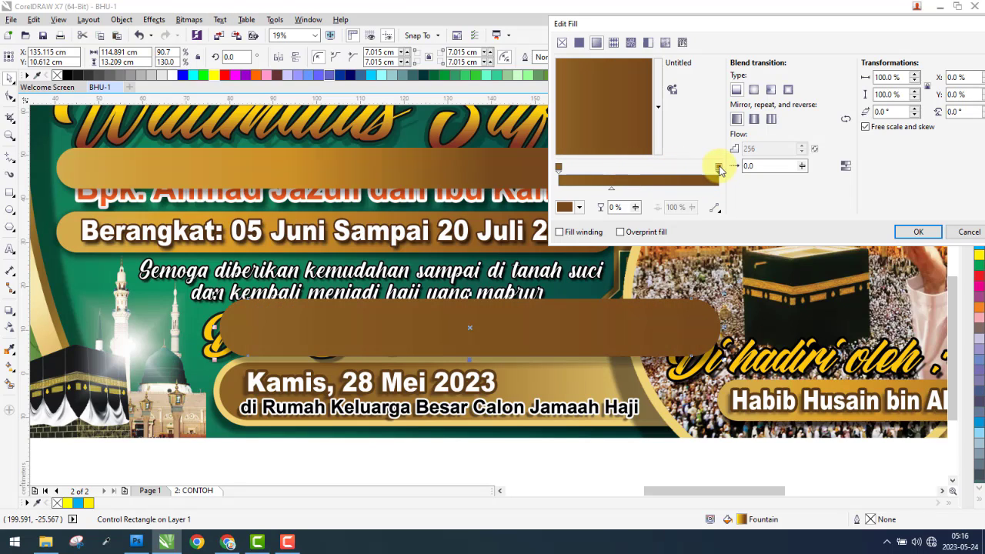
click(580, 208)
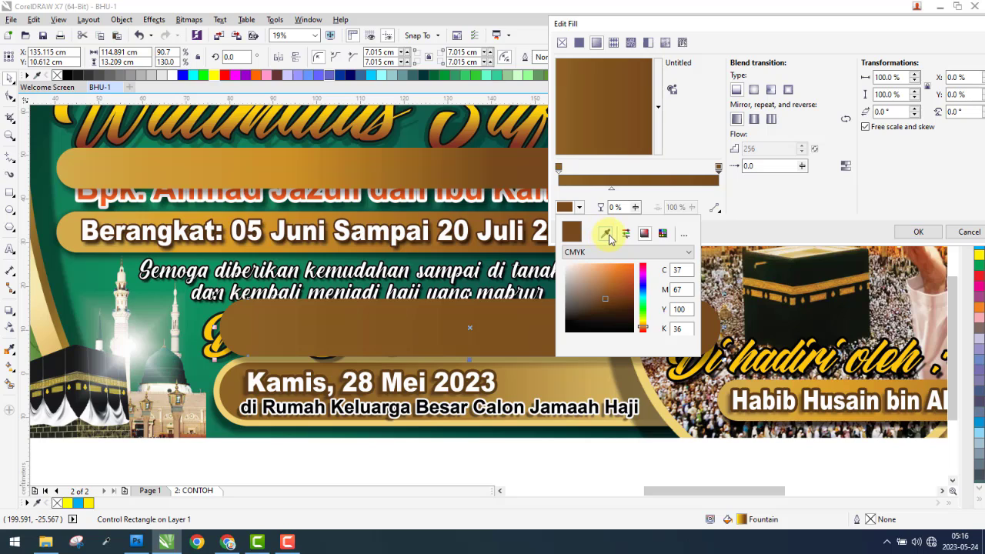
click(607, 234)
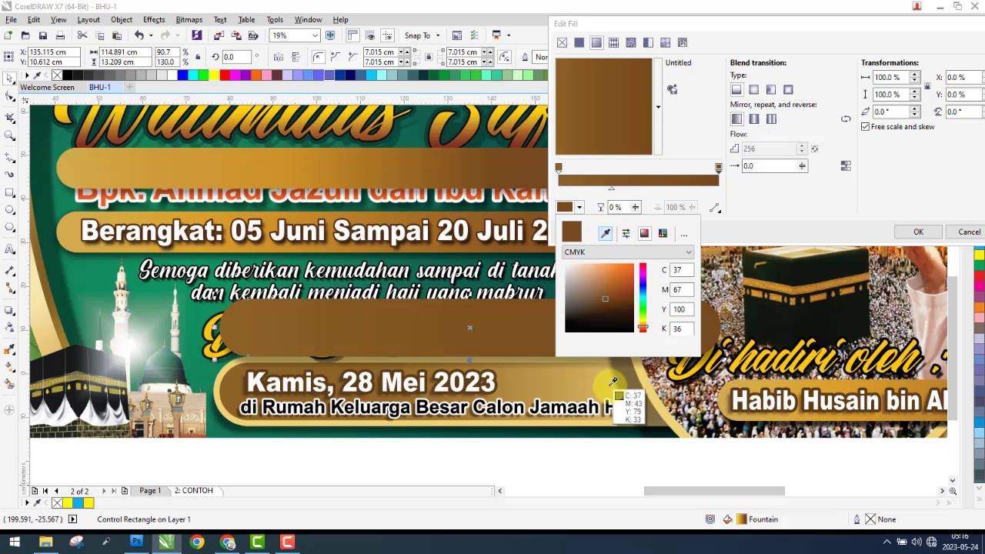
click(613, 381)
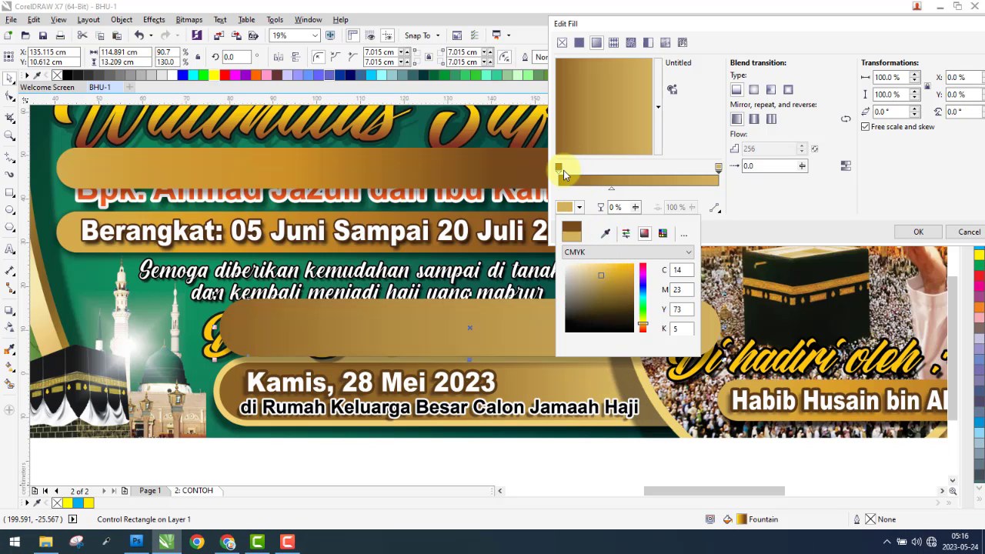
click(559, 167)
- Slide the left gradient node rightward and darken its brown colour
click(564, 176)
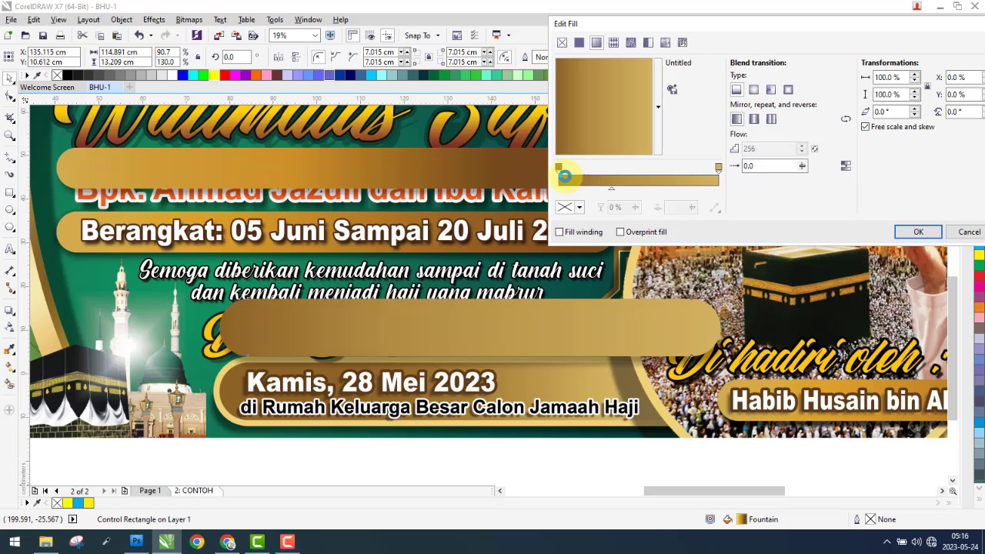
click(563, 167)
drag(610, 171, 608, 172)
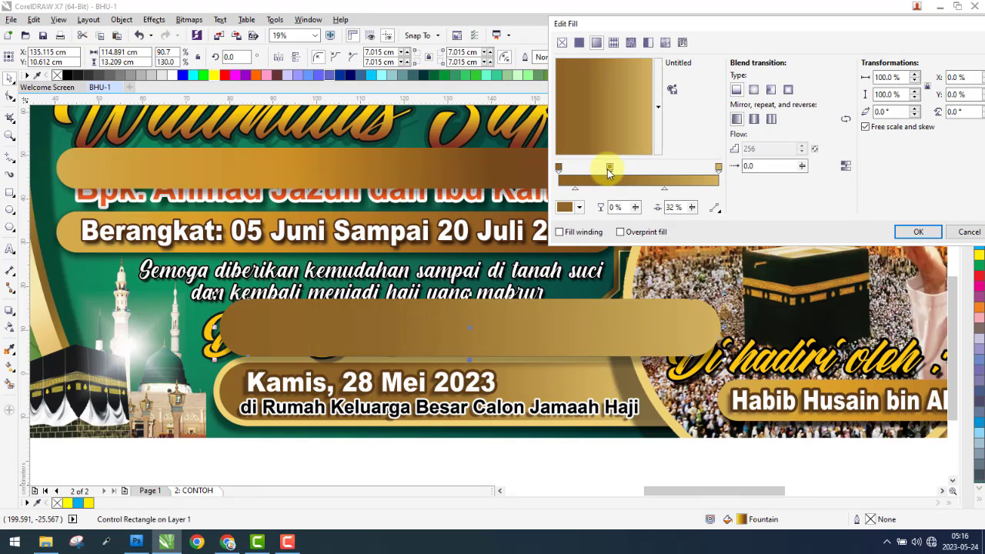
click(567, 208)
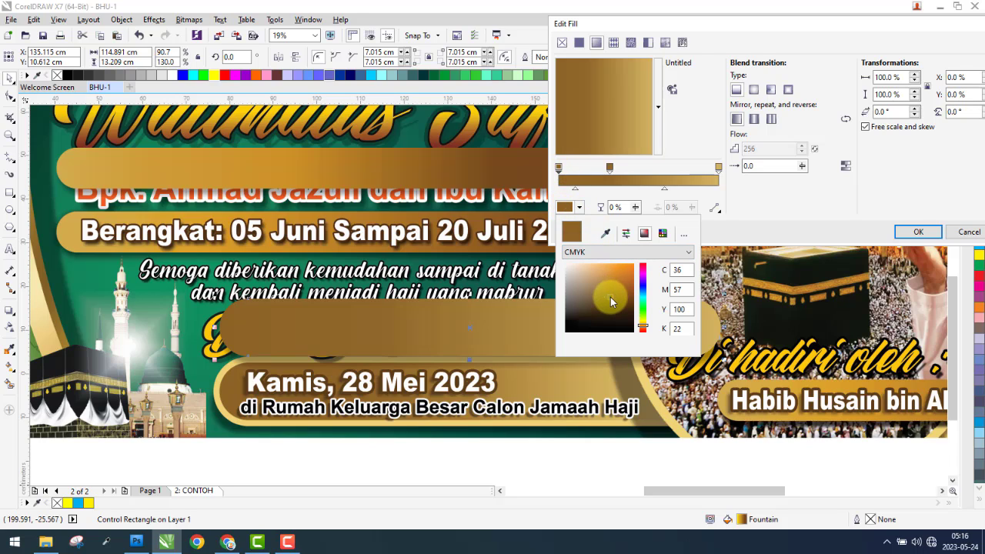
click(609, 297)
click(620, 170)
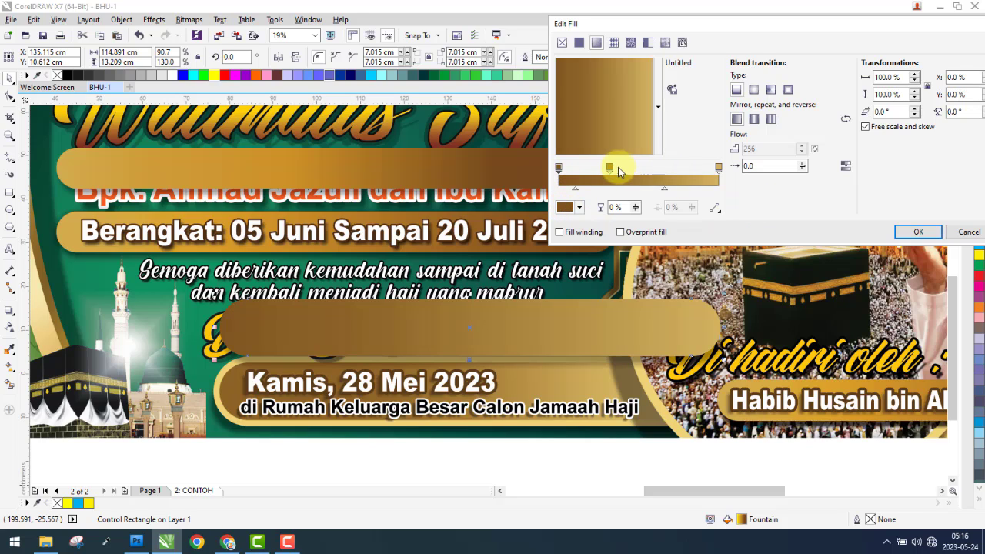
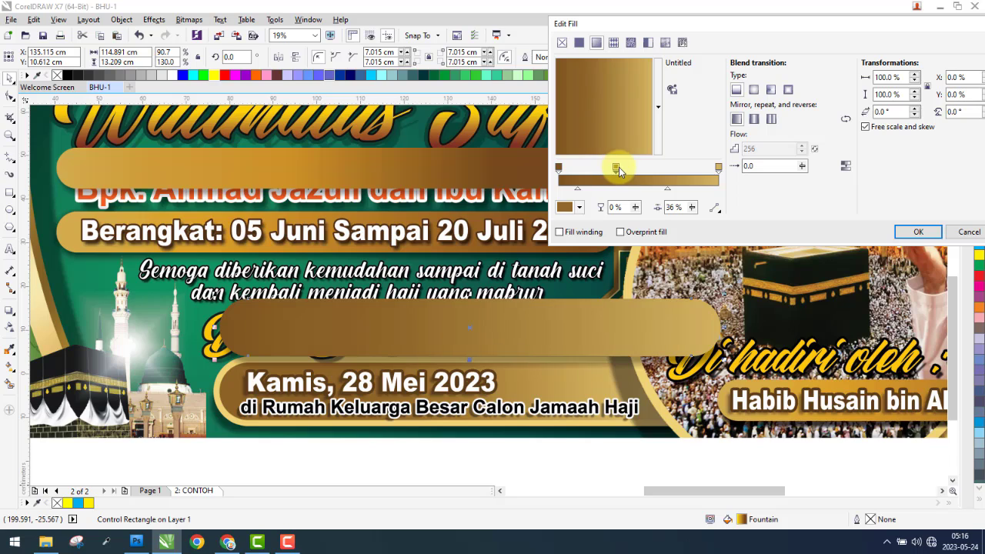
- Set the lower bar's gradient stops to about 43% and 97%, fine-tune the middle stop, and apply the fill
drag(616, 167, 628, 166)
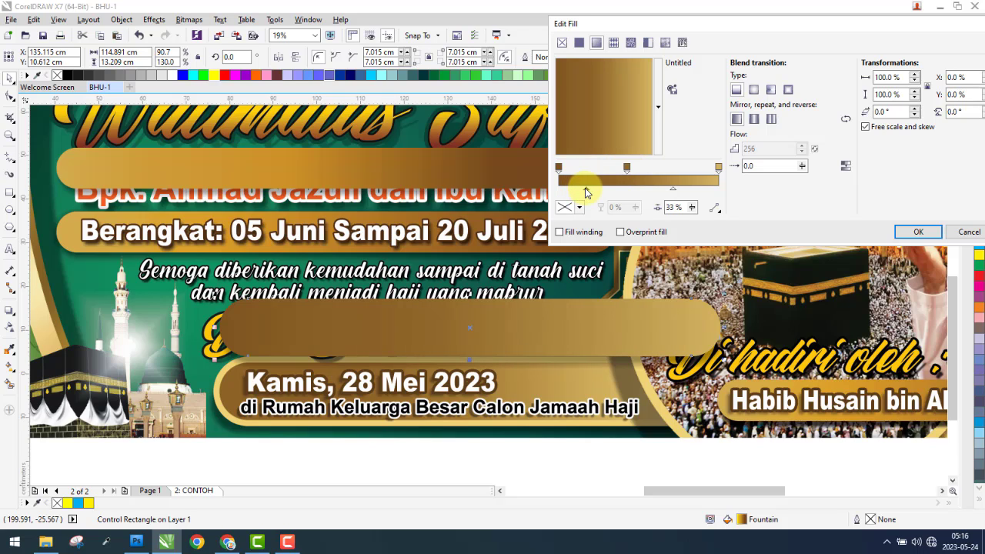
click(717, 169)
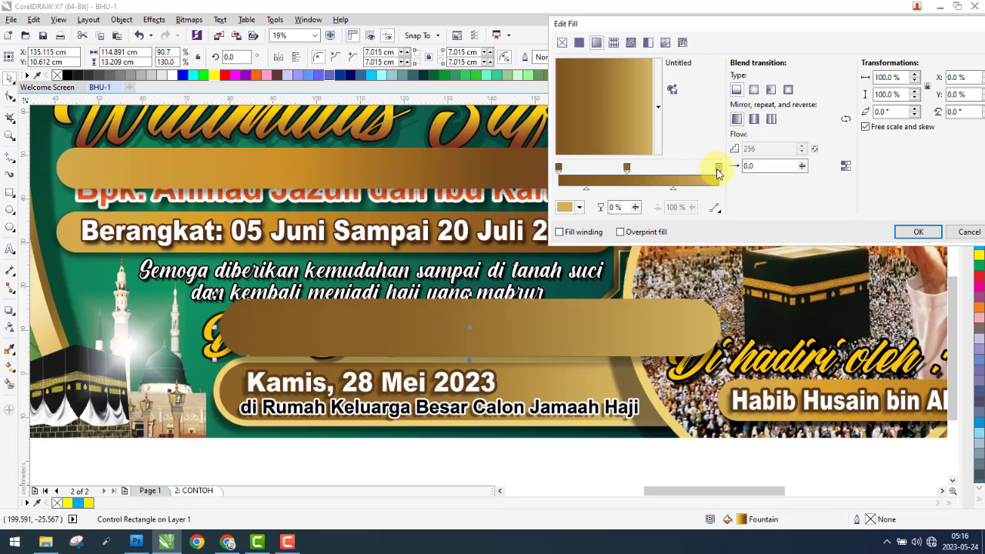
drag(716, 170, 692, 174)
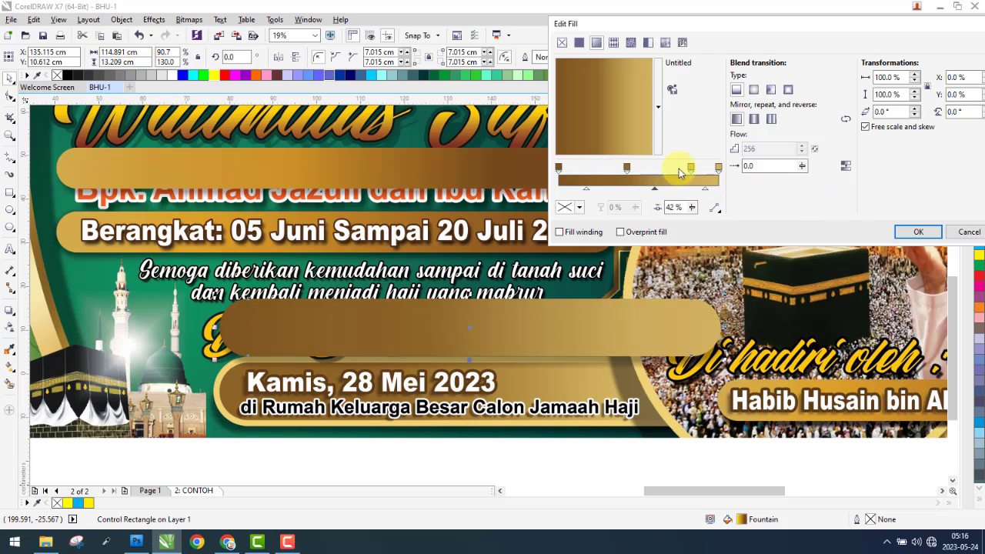
drag(627, 169, 625, 169)
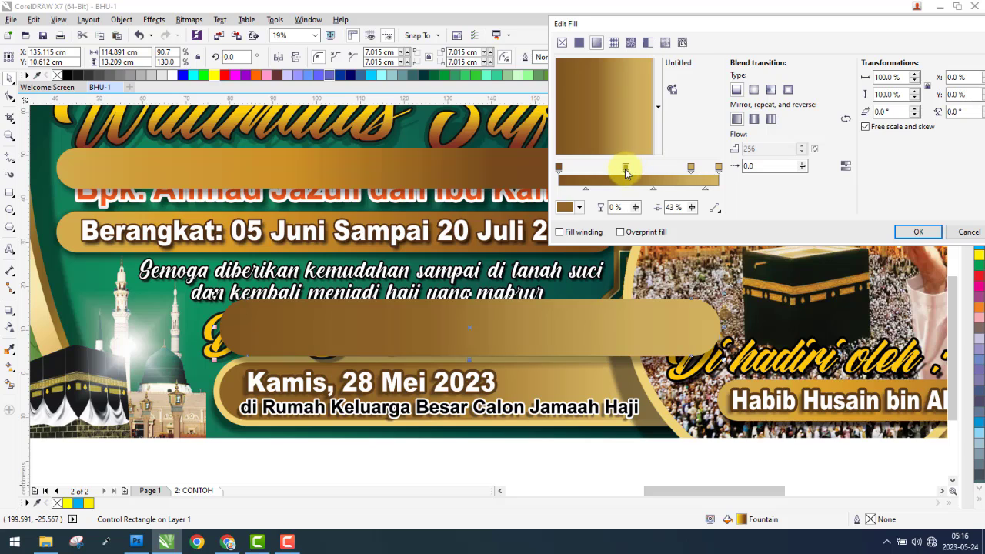
click(919, 233)
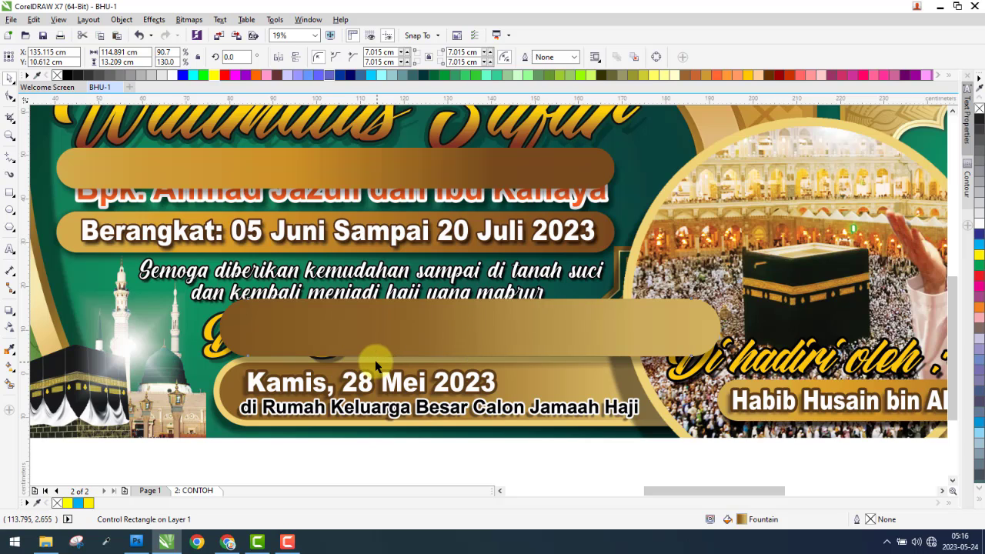
- Give the lower bar a yellow outline and nudge the reference banner image into alignment
right_click(980, 260)
scroll(262, 358, up, 5)
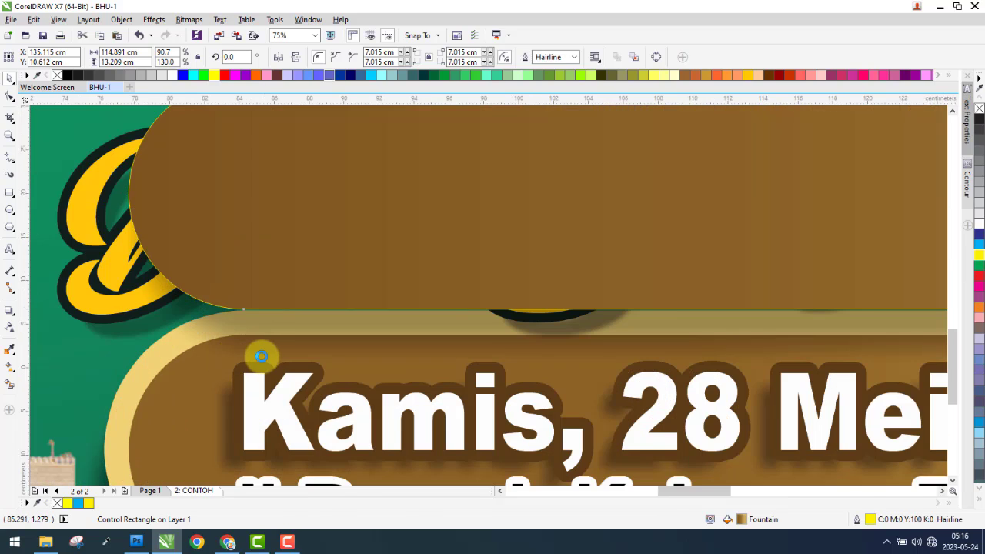
scroll(262, 358, down, 7)
click(517, 199)
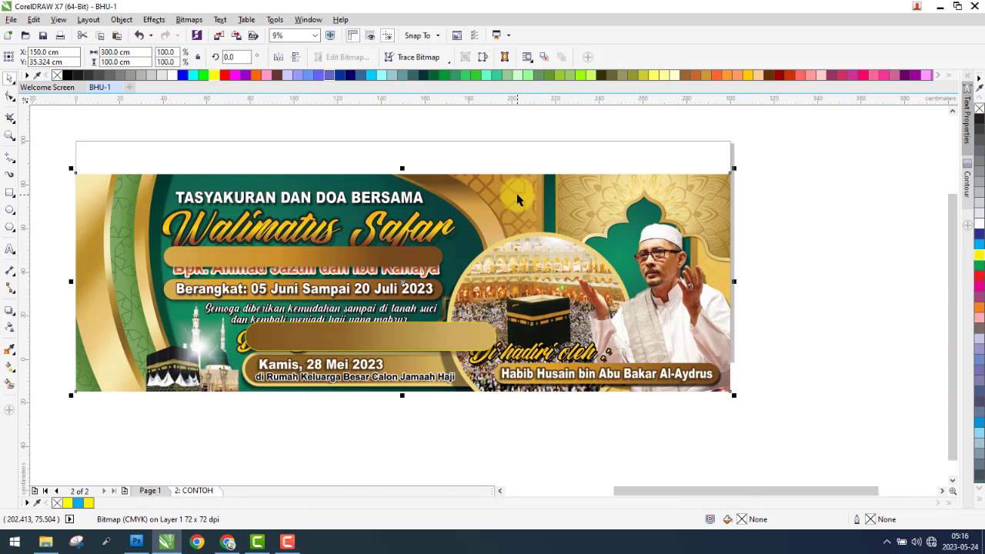
key(p)
click(271, 397)
click(349, 327)
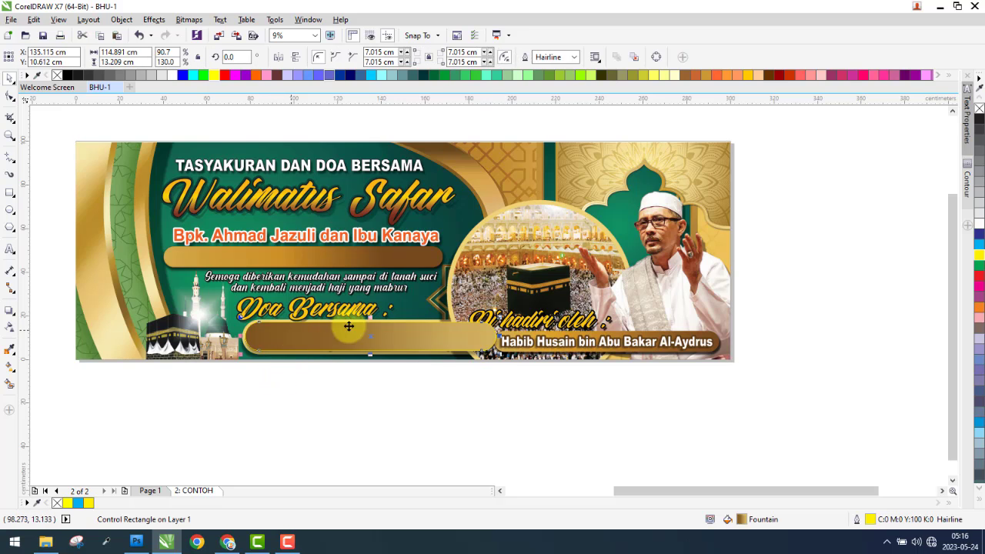
scroll(431, 326, up, 7)
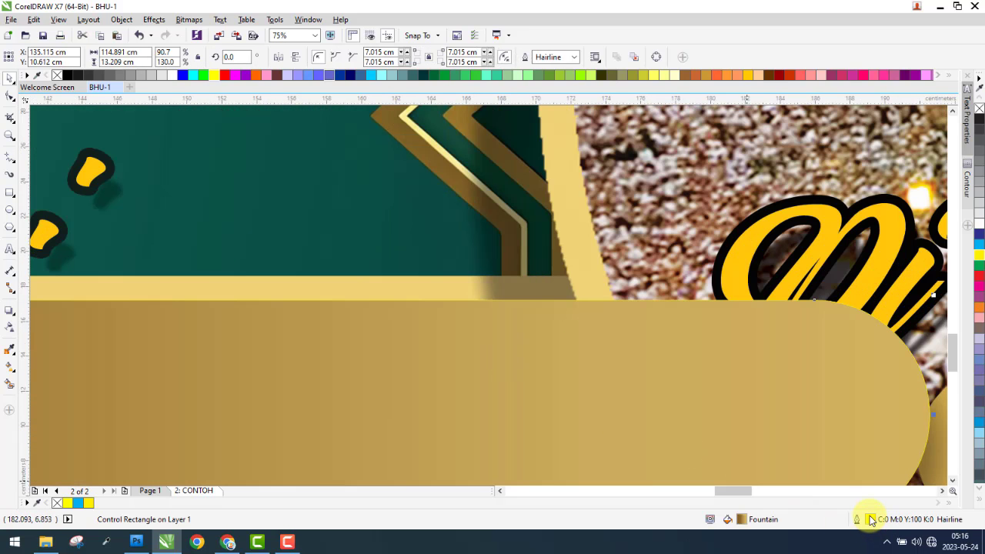
- Widen the bar's outline from 15 px to 35 px, then to 40 px
double_click(863, 520)
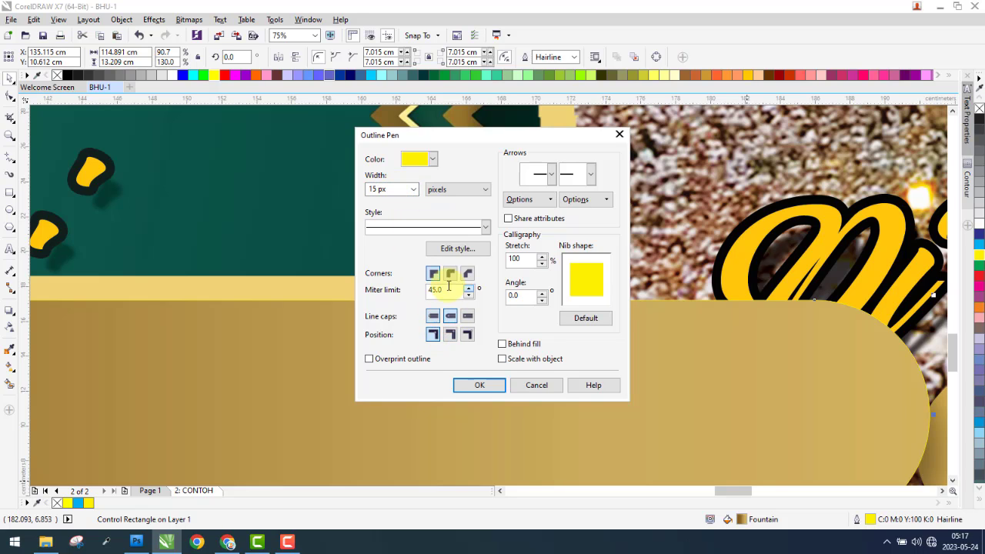
click(480, 386)
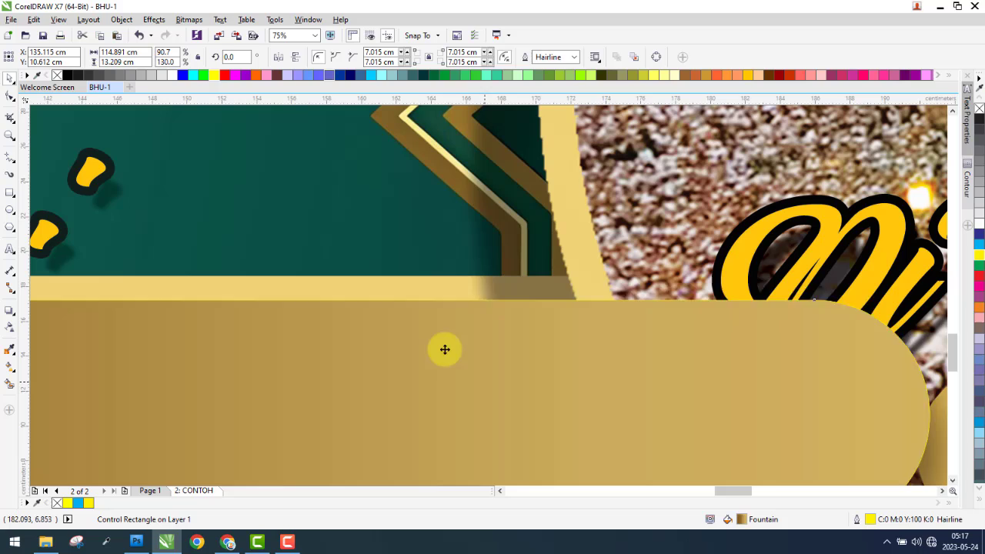
double_click(870, 521)
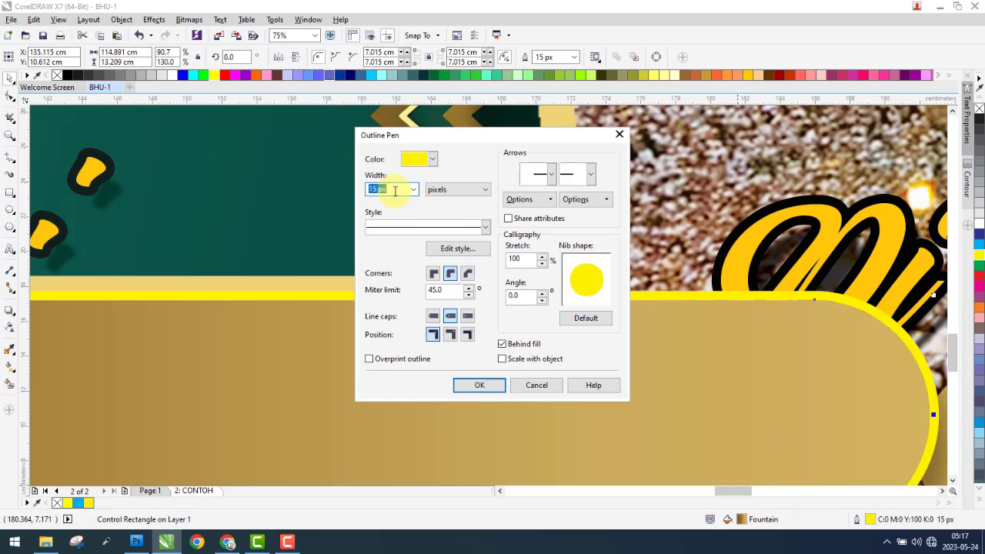
key(Return)
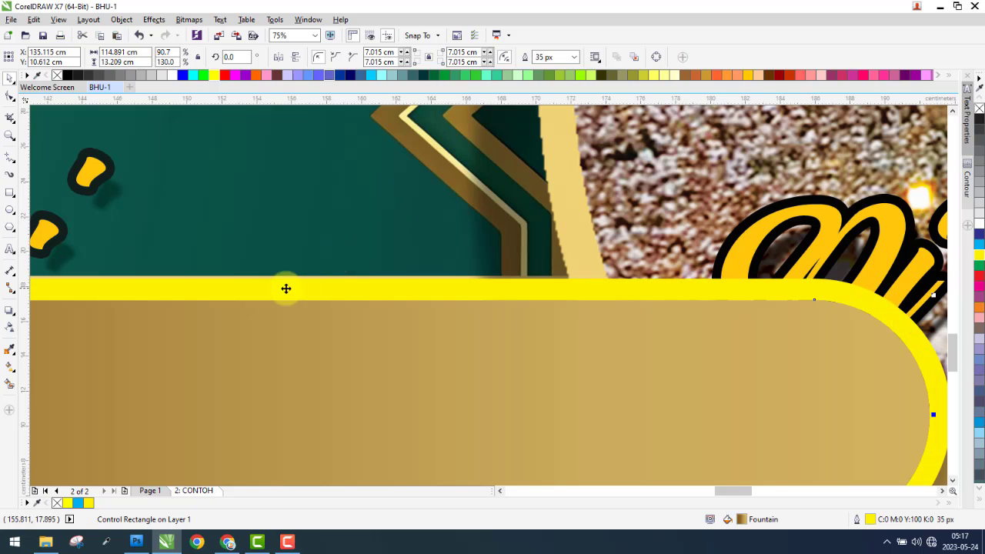
double_click(870, 521)
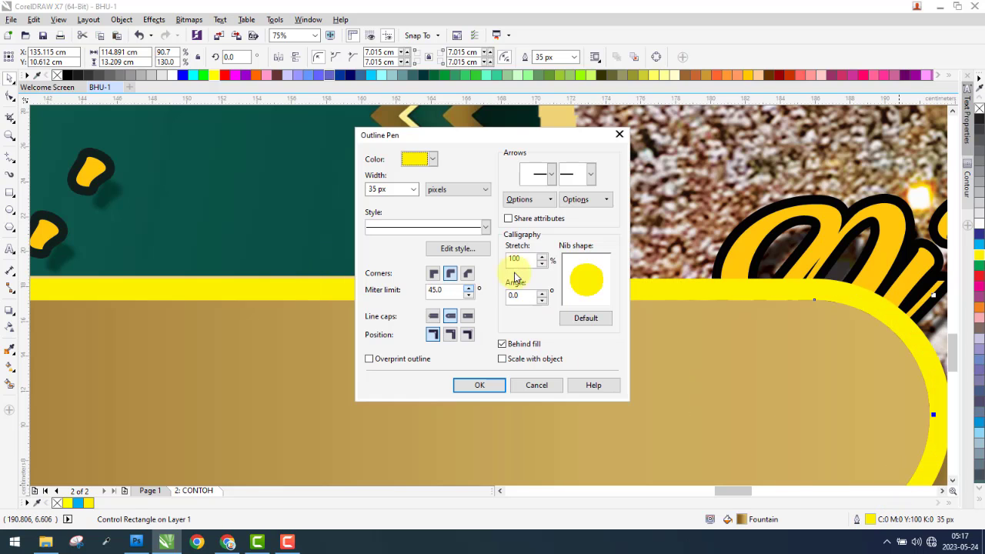
text(40)
key(Return)
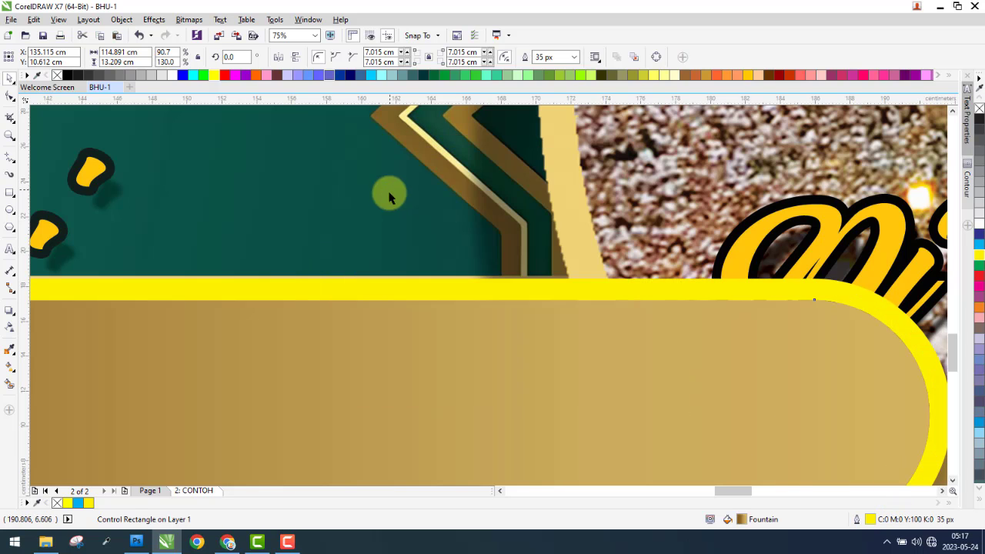
- Sample the reference ring's beige with the Color Eyedropper and apply it to the bar's outline
scroll(623, 246, down, 5)
scroll(308, 246, up, 5)
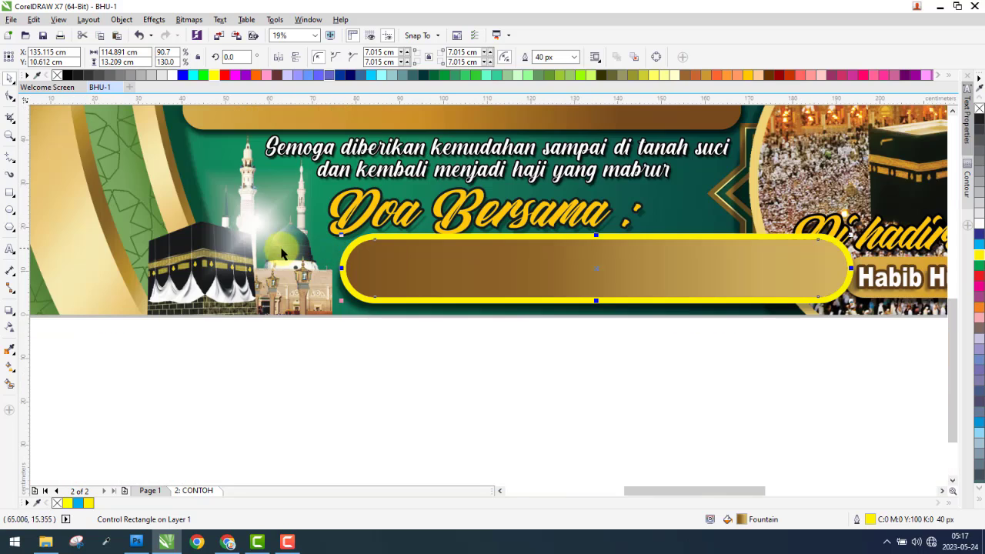
click(292, 222)
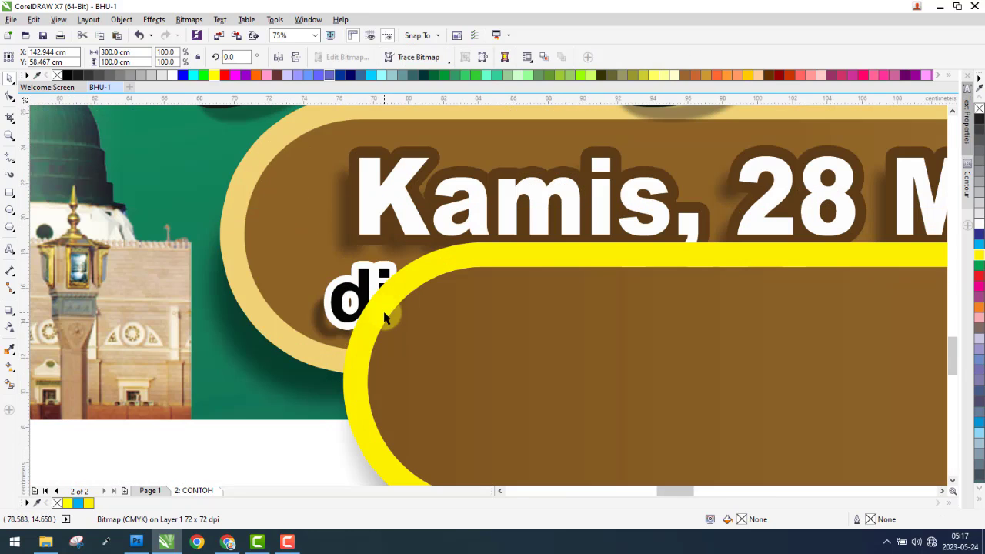
click(385, 316)
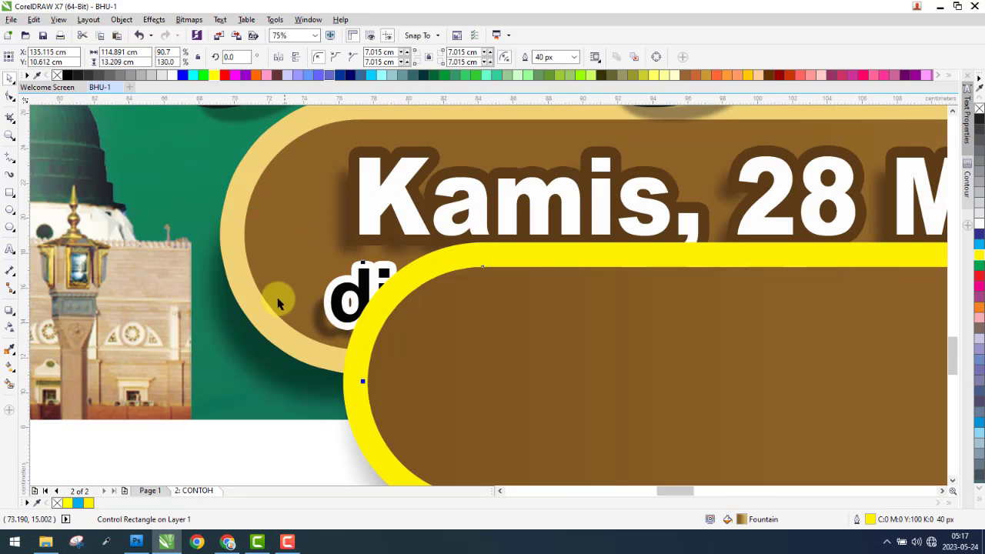
click(10, 350)
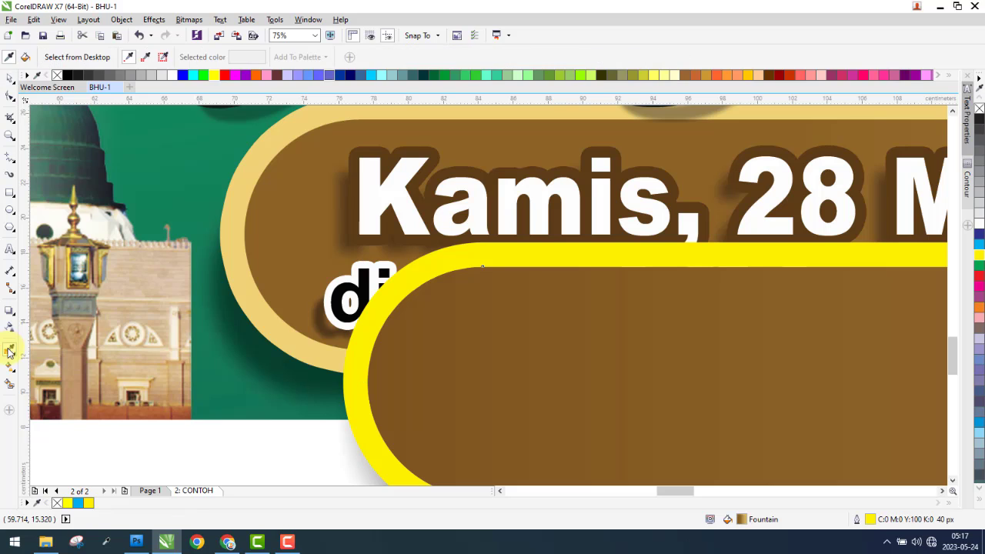
click(308, 328)
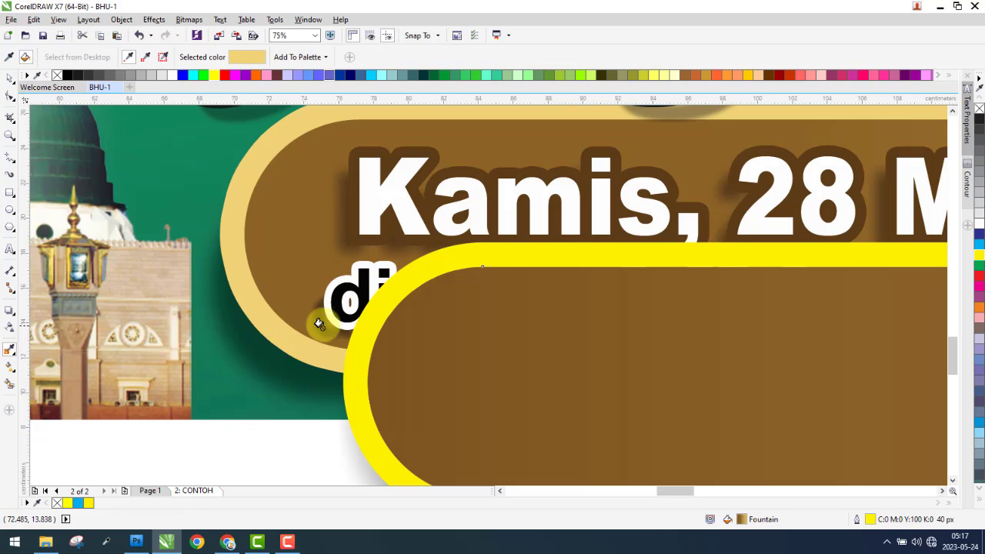
click(372, 316)
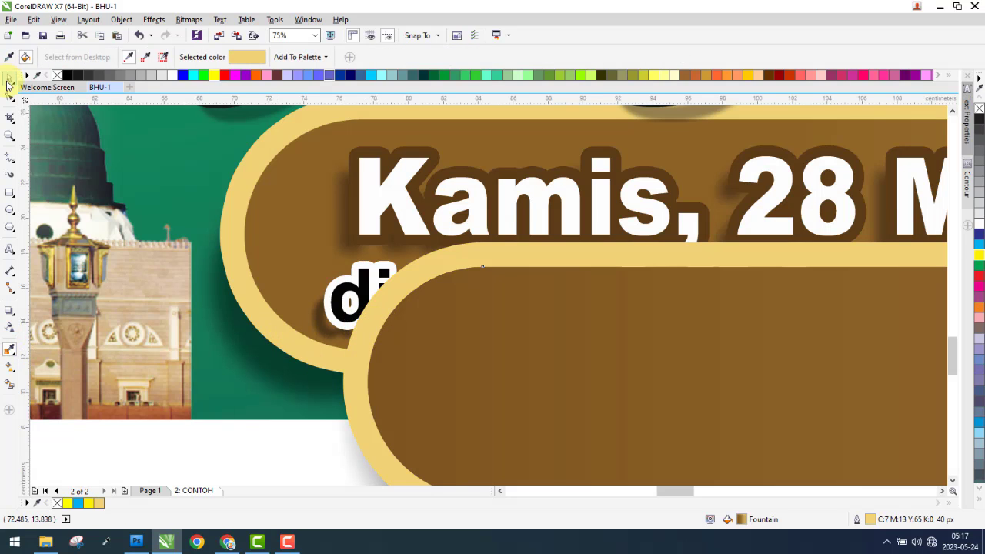
click(9, 80)
click(301, 314)
scroll(246, 296, down, 5)
- Delete the overlaid reference banner image from the CONTOH page
click(198, 279)
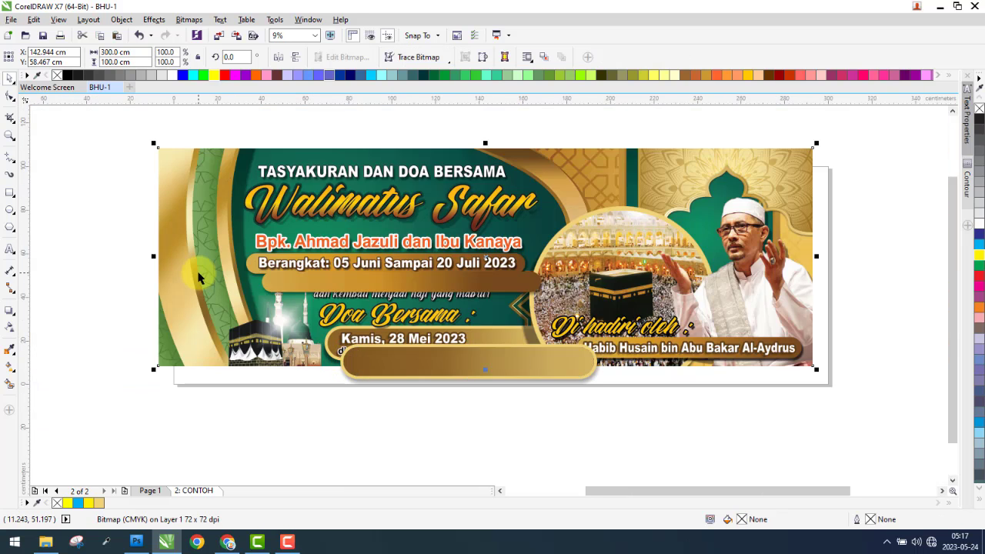
key(Delete)
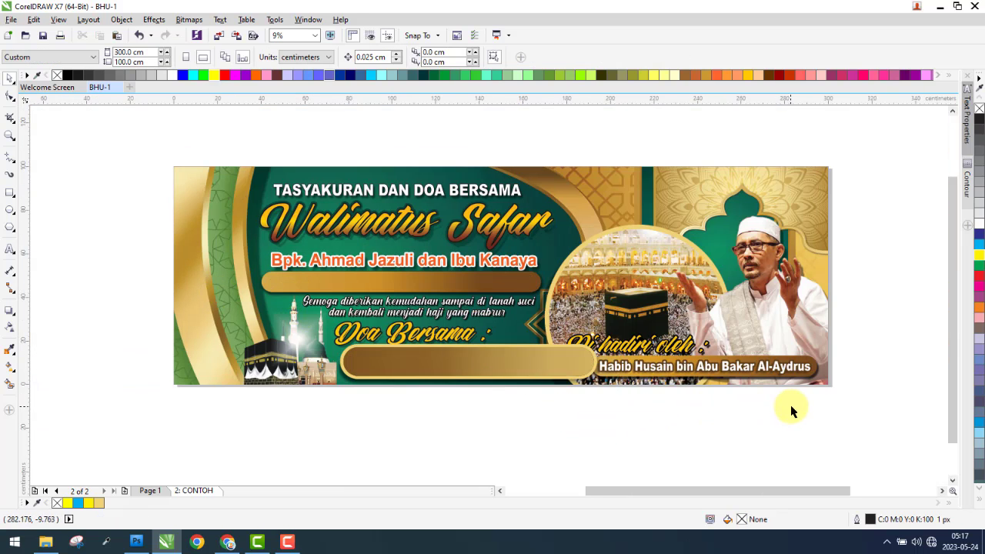
click(539, 371)
click(543, 419)
- Copy both gold bars and paste them onto Page 1's banner
drag(613, 429, 209, 255)
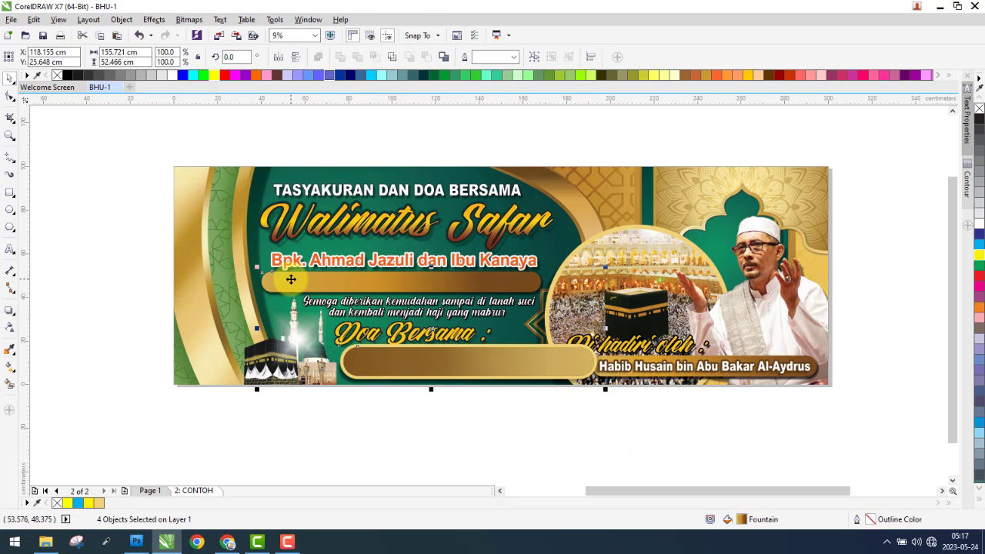
right_click(291, 280)
click(210, 385)
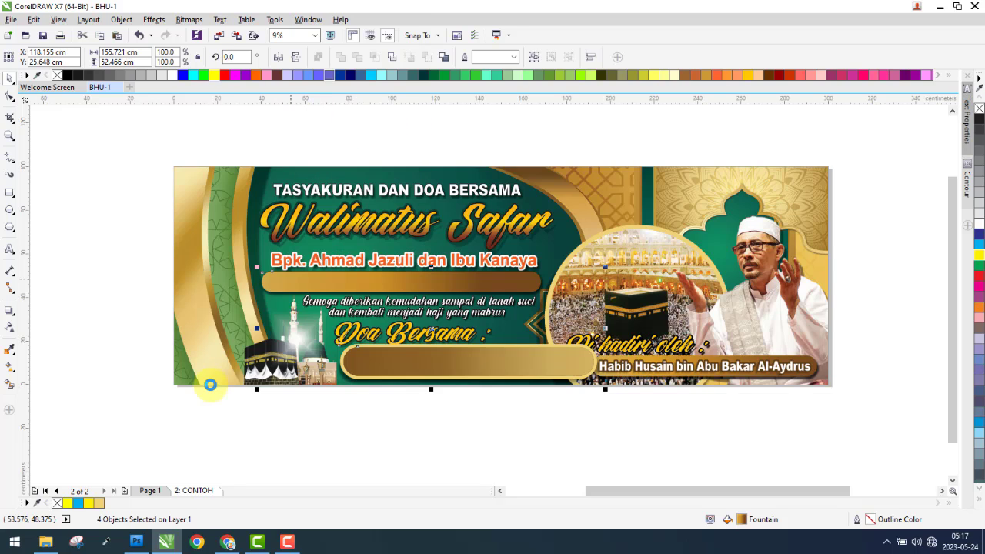
click(180, 467)
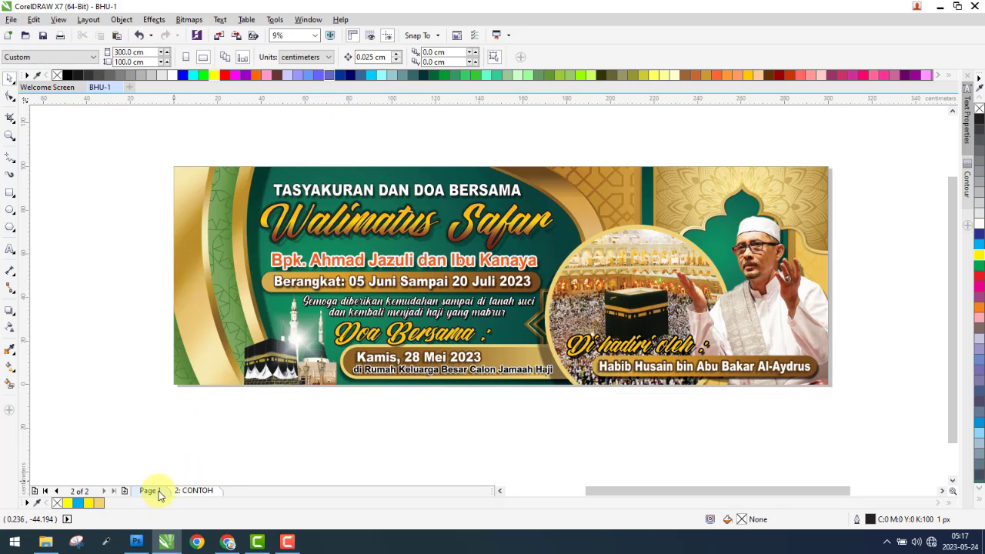
click(150, 491)
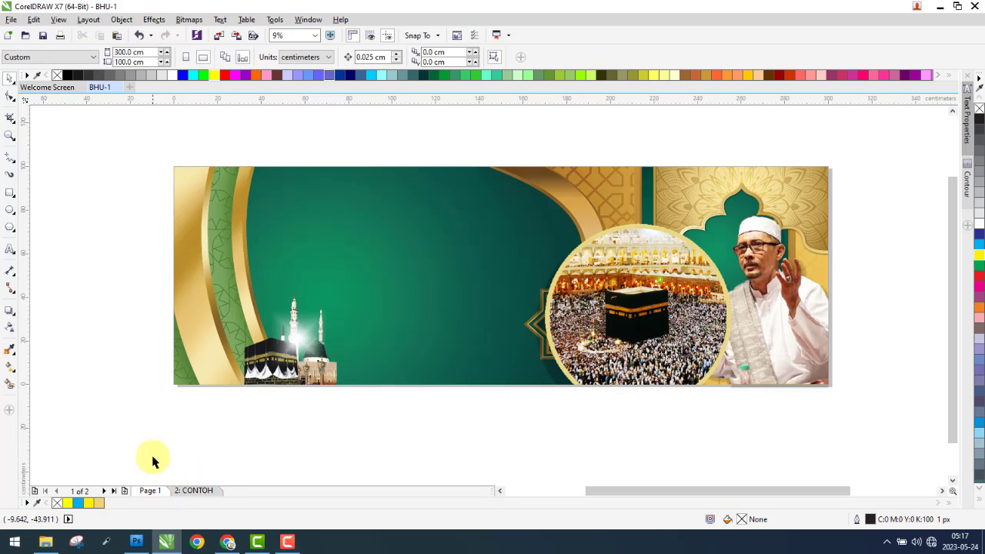
right_click(99, 265)
click(132, 344)
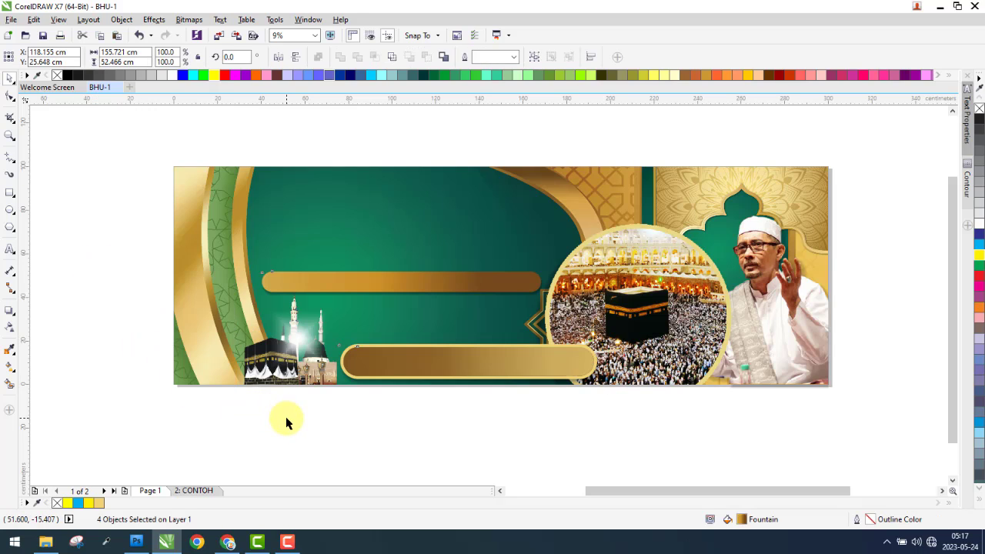
click(478, 404)
- Pull the lower bar's drop shadow closer to the bar and set its feathering to 5
click(554, 381)
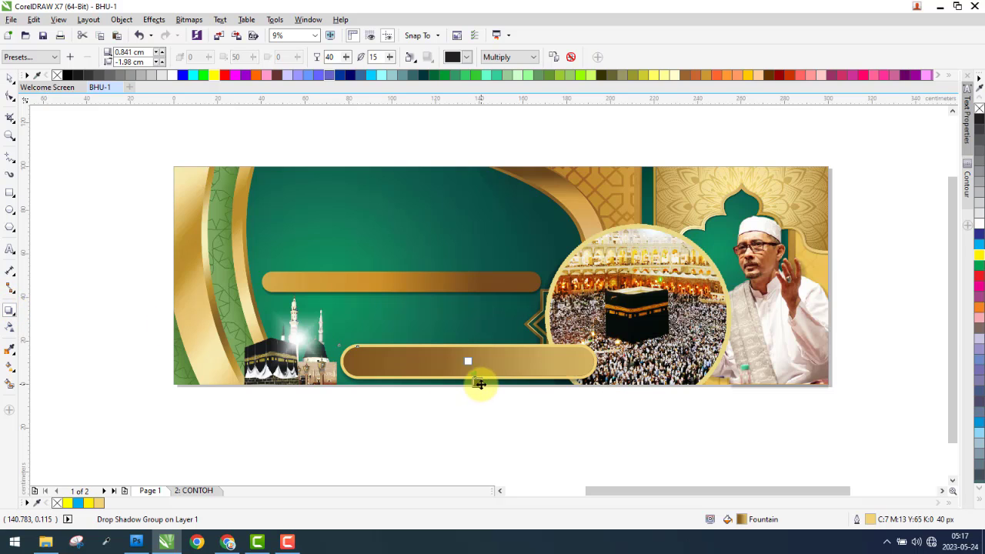
scroll(477, 380, up, 5)
drag(456, 375, 457, 369)
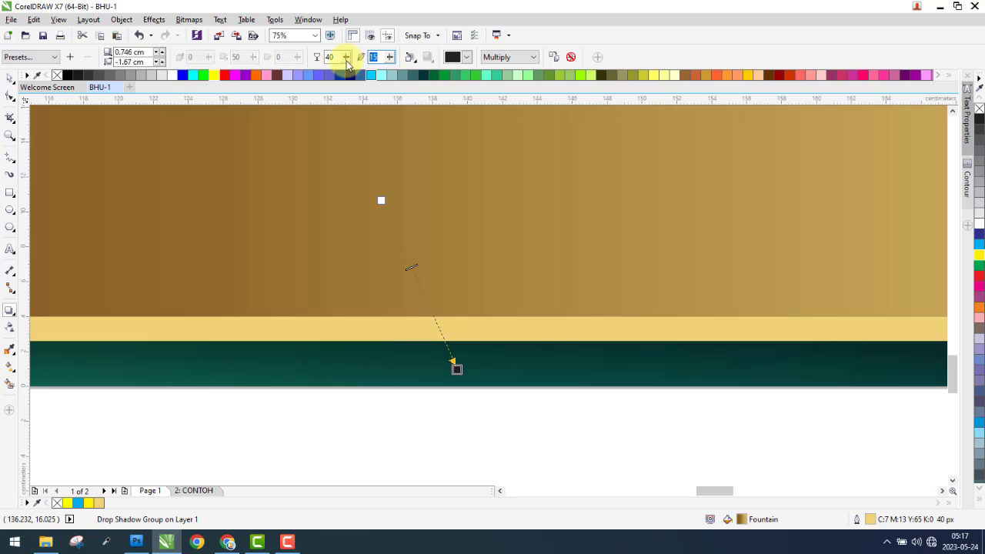
text(5)
- Zoom out to the whole page and return to the Pick tool
scroll(396, 297, down, 1)
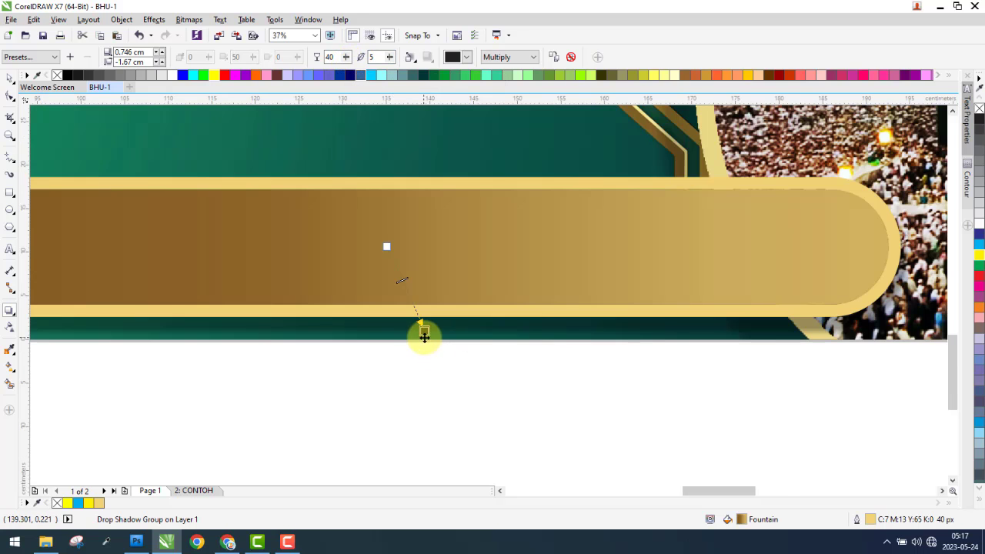
scroll(425, 336, down, 1)
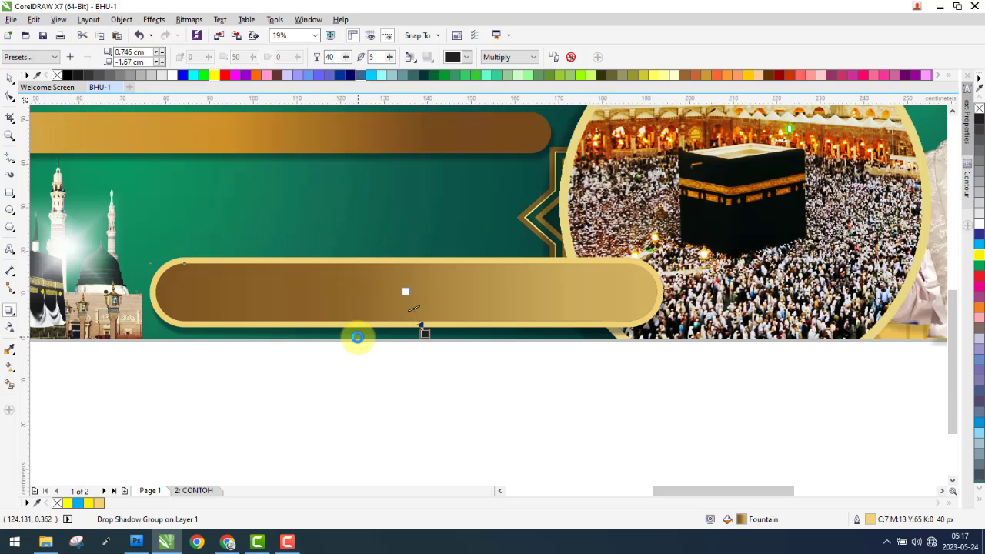
scroll(358, 334, down, 1)
scroll(272, 246, up, 1)
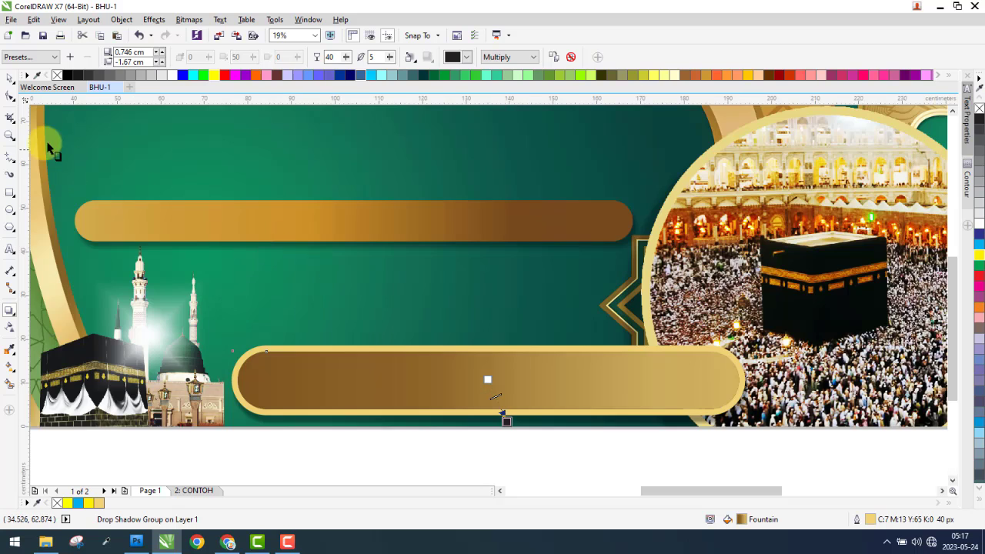
click(10, 76)
scroll(336, 280, down, 1)
- Duplicate the gold bar and position a copy just below the banner on the CONTOH page
key(Escape)
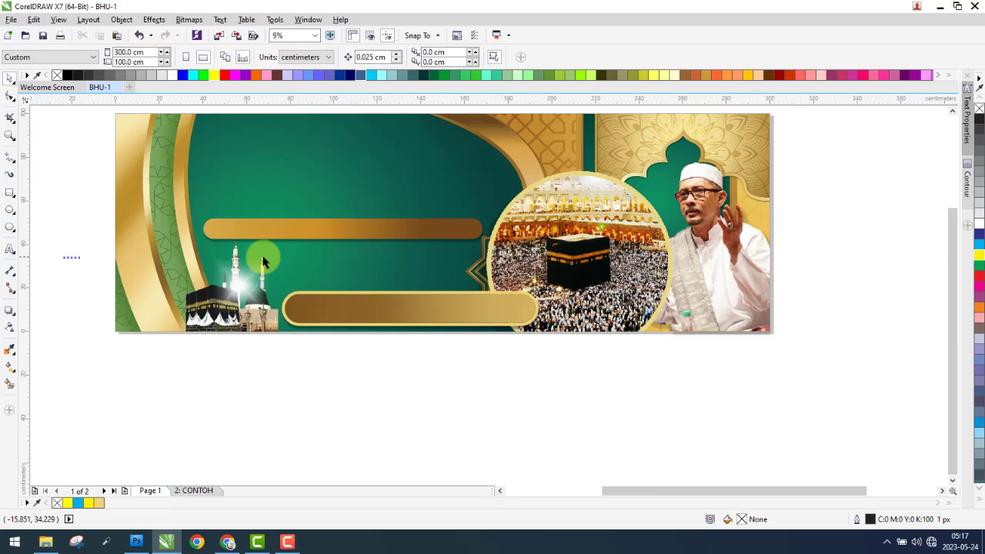
click(418, 223)
drag(418, 223, 623, 396)
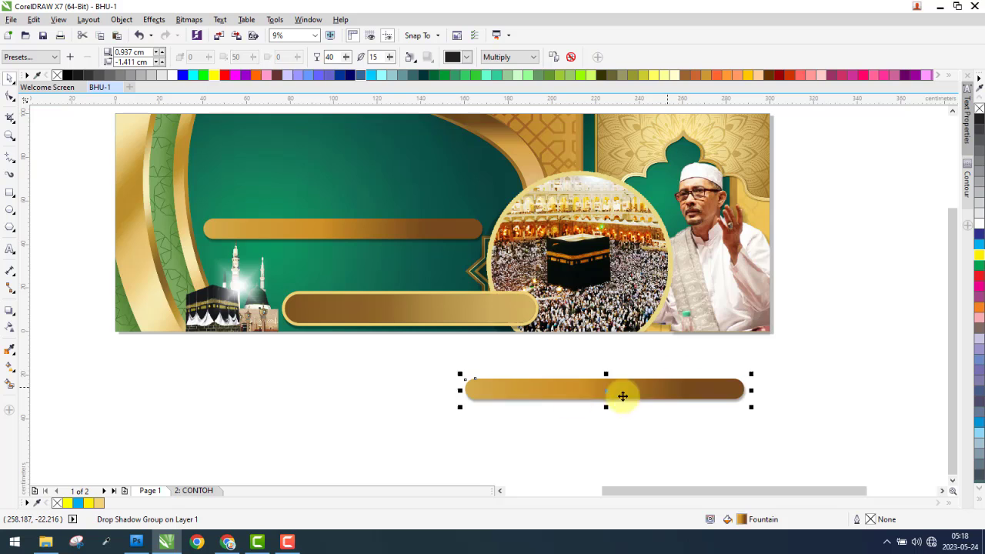
click(231, 484)
scroll(744, 347, up, 1)
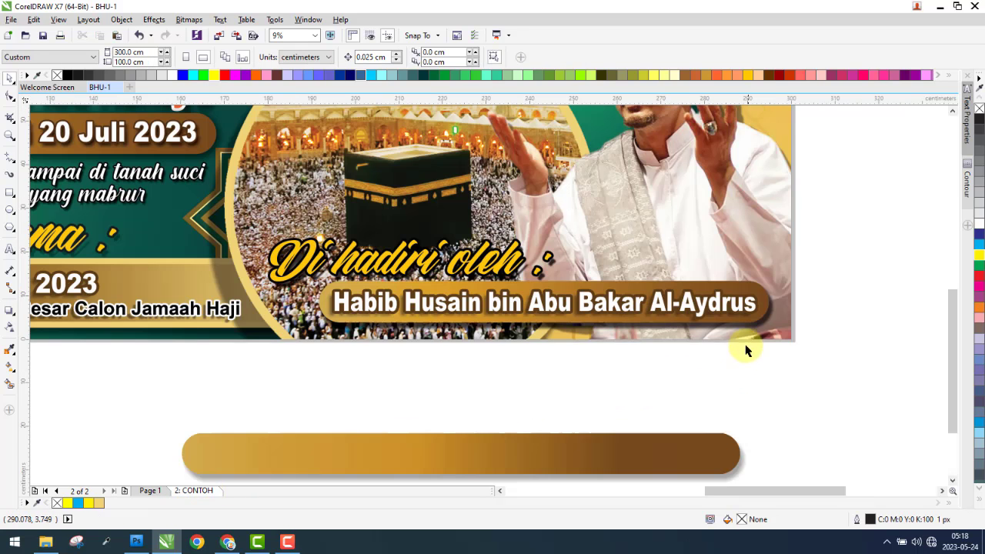
drag(660, 455, 738, 385)
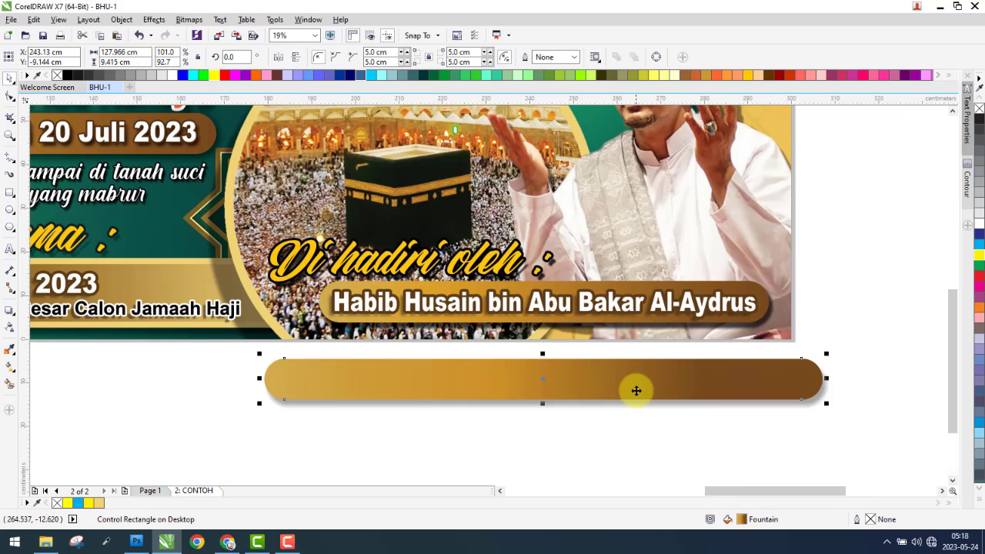
mouse_move(636, 390)
mouse_down()
mouse_move(502, 435)
mouse_move(487, 453)
mouse_move(633, 387)
mouse_up()
drag(526, 431, 431, 450)
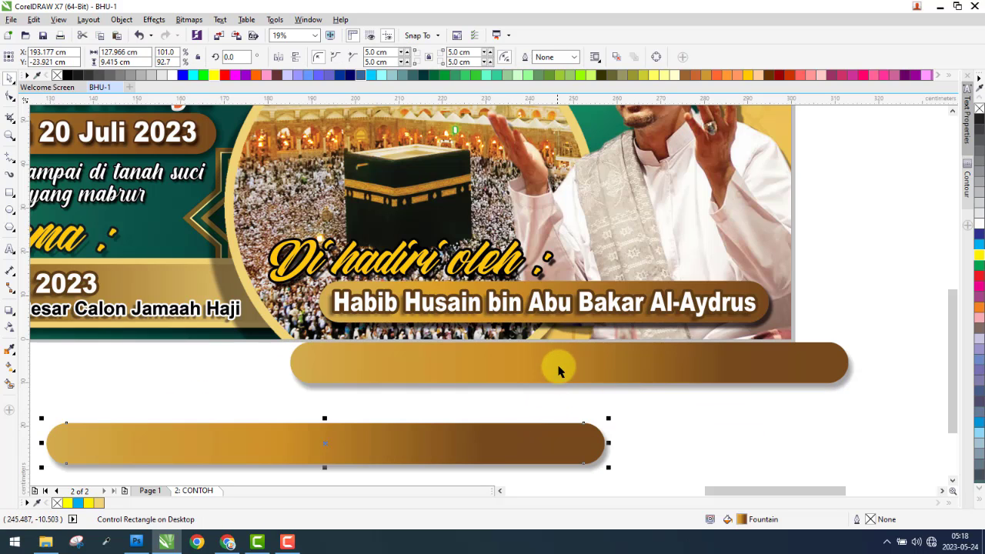
- Remove the bar copy's fill, give it a cyan outline, and narrow both ends
click(561, 369)
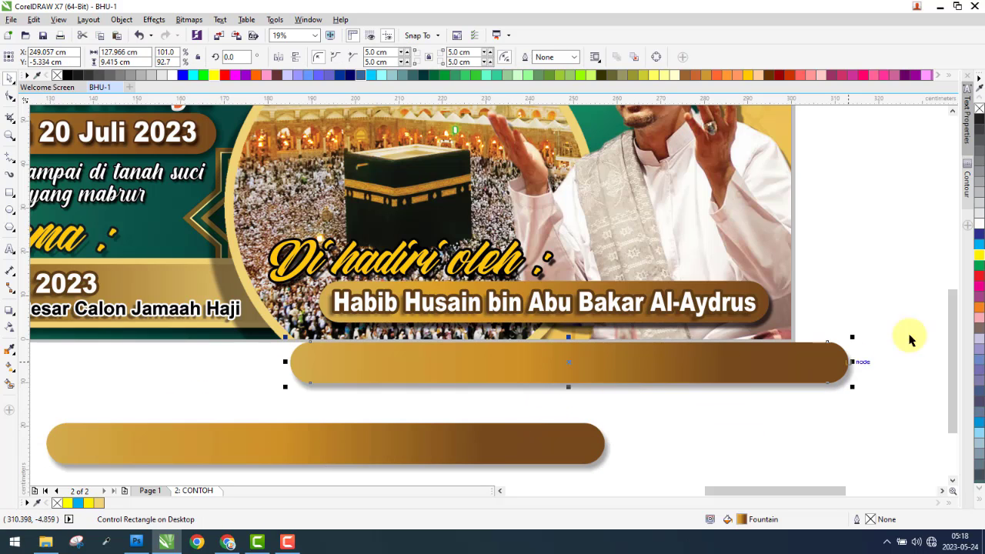
click(980, 110)
right_click(980, 247)
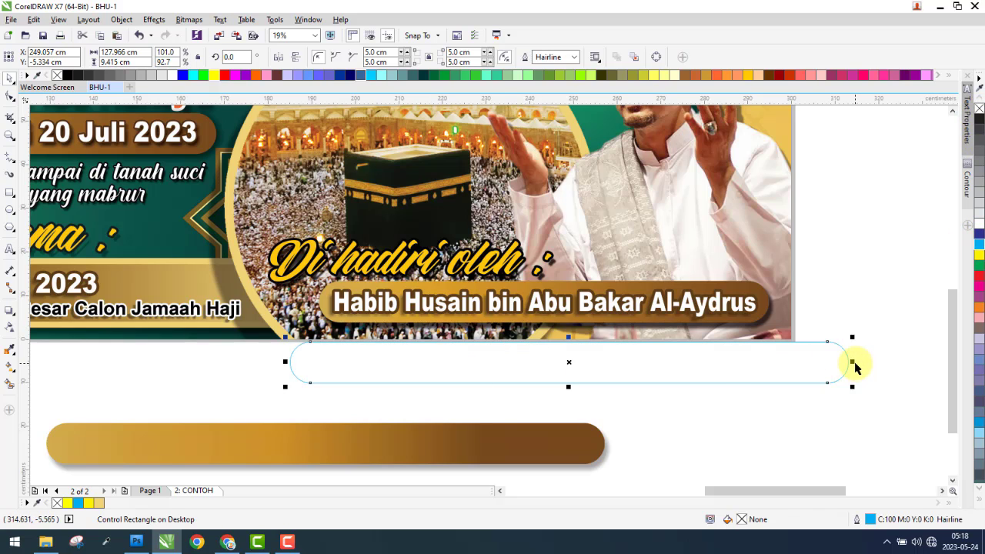
drag(854, 363, 783, 375)
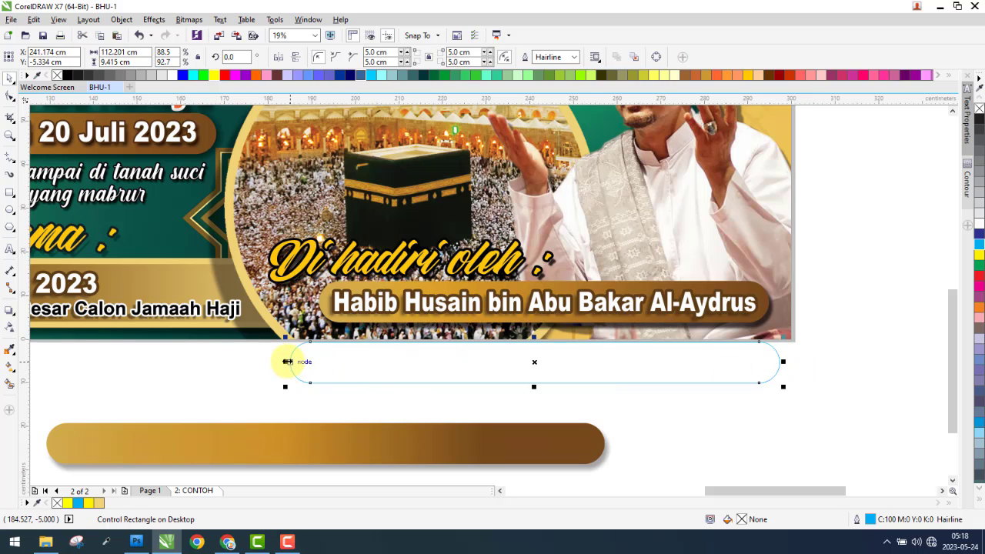
drag(287, 362, 333, 359)
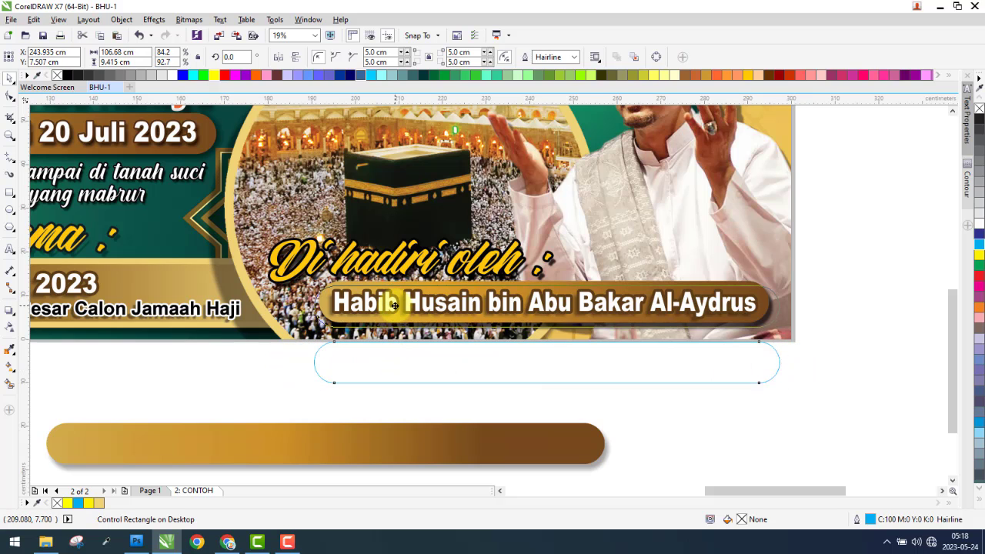
- Fit the cyan outline over the guest name bar, matching its bottom edge and both ends
scroll(536, 282, up, 10)
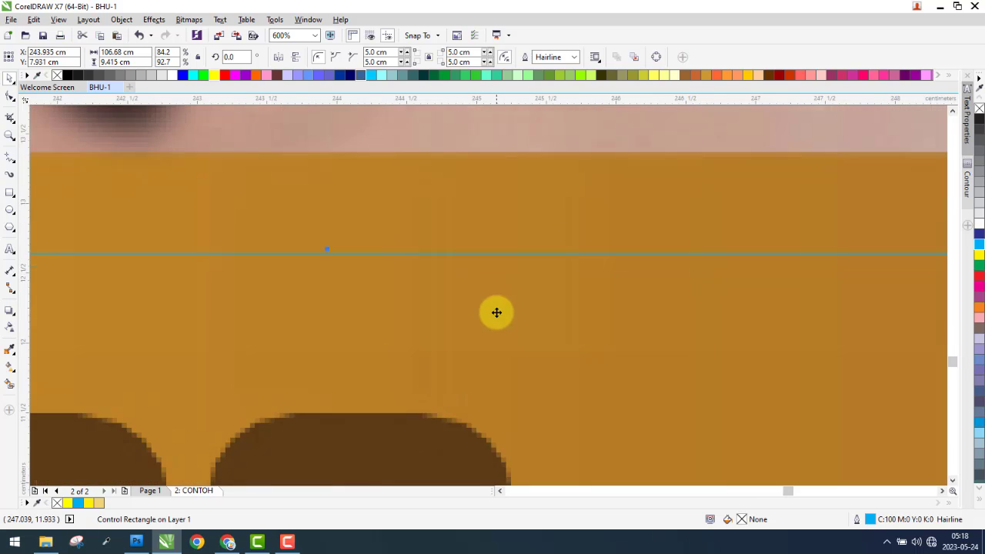
drag(496, 313, 512, 216)
scroll(478, 267, down, 4)
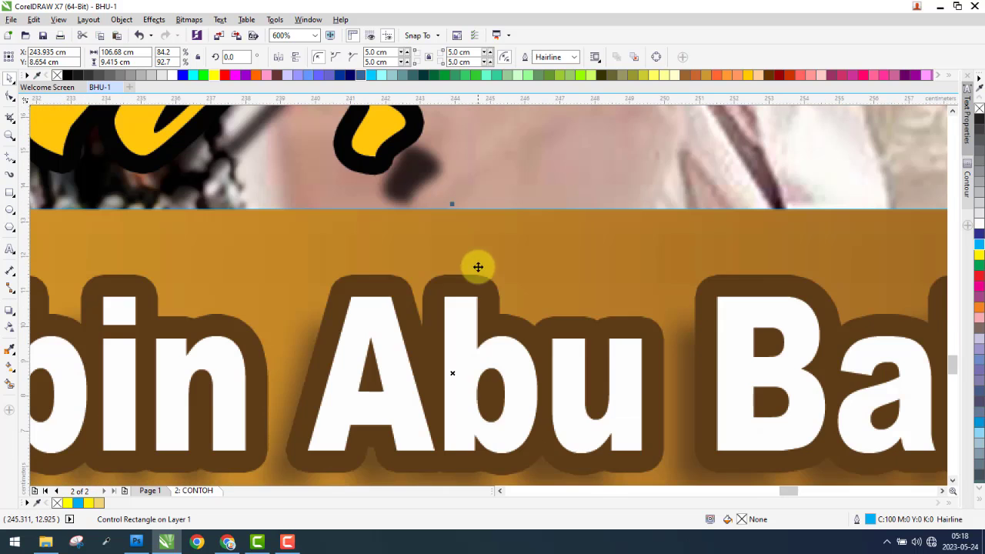
scroll(528, 369, down, 2)
scroll(477, 411, up, 4)
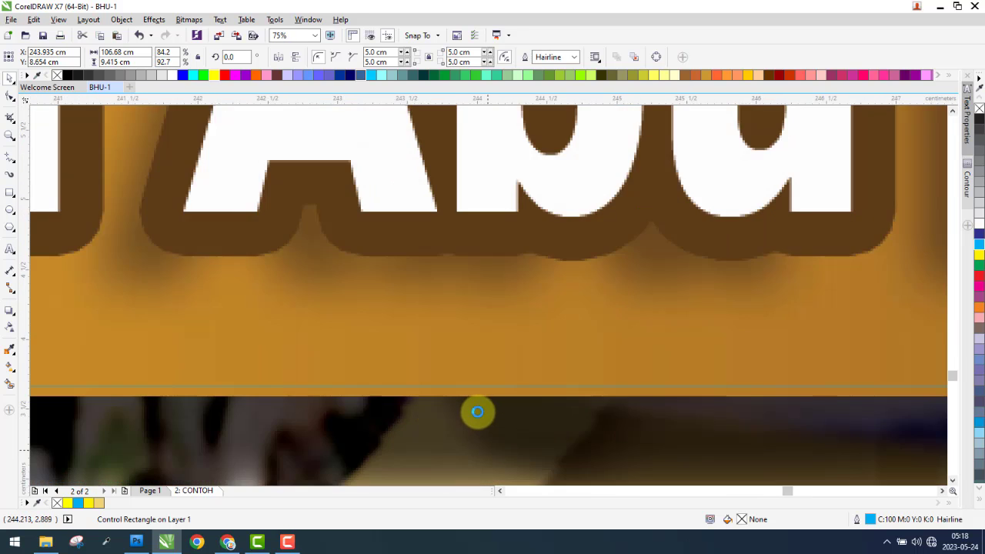
drag(466, 350, 470, 368)
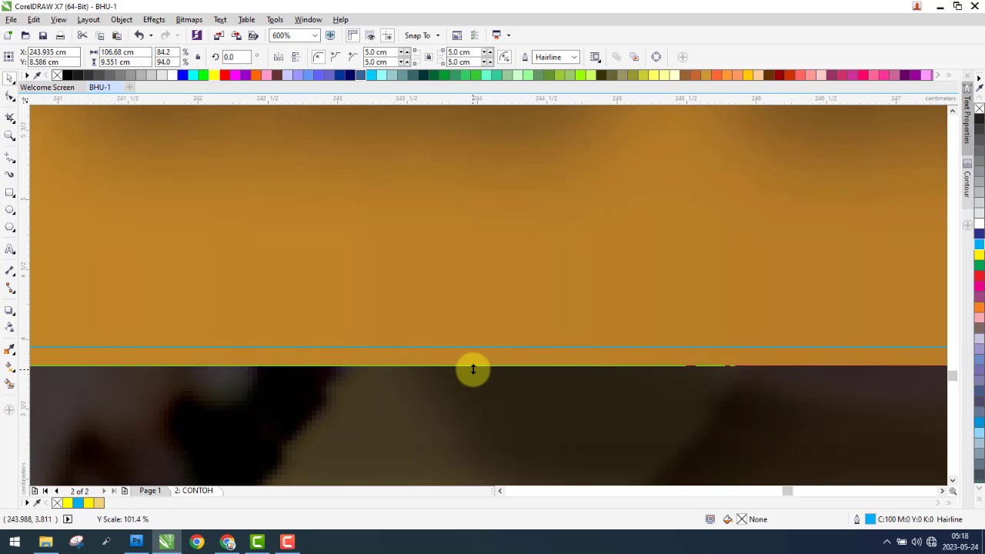
scroll(605, 351, down, 5)
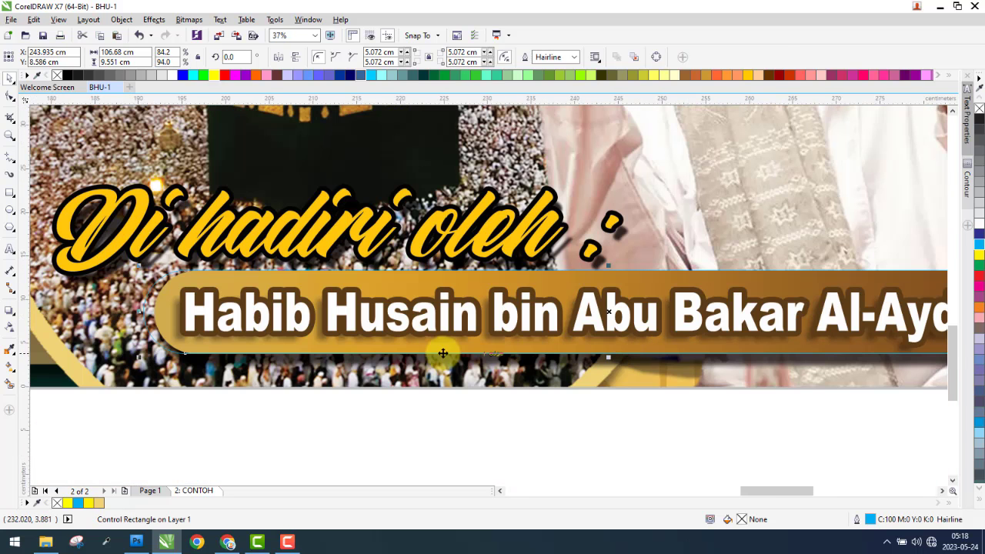
scroll(139, 311, up, 1)
scroll(139, 311, up, 5)
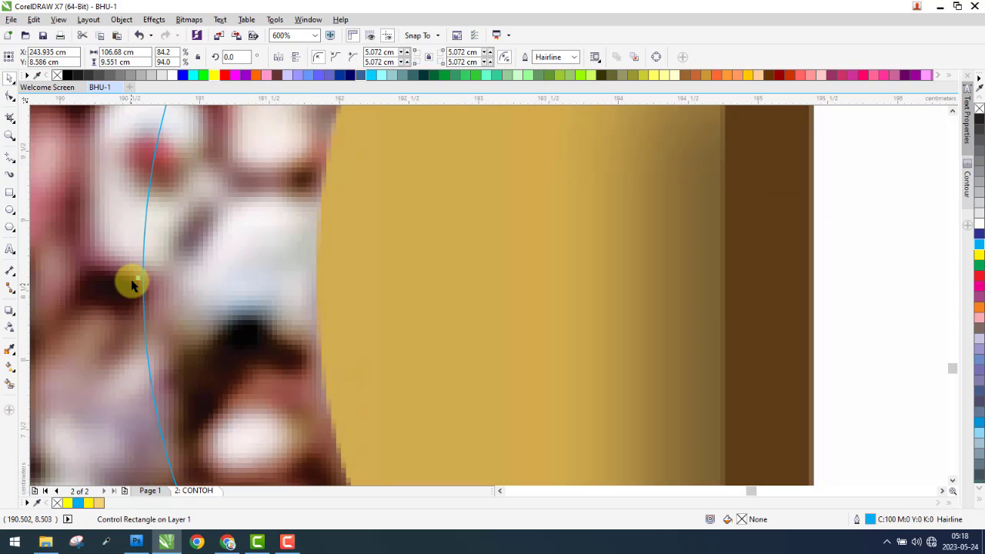
drag(140, 280, 184, 315)
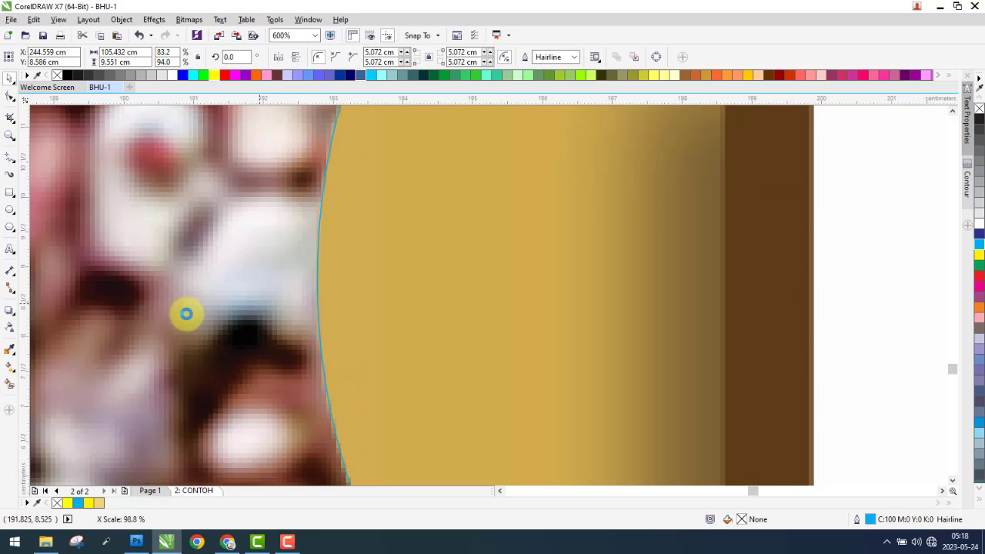
scroll(185, 315, down, 6)
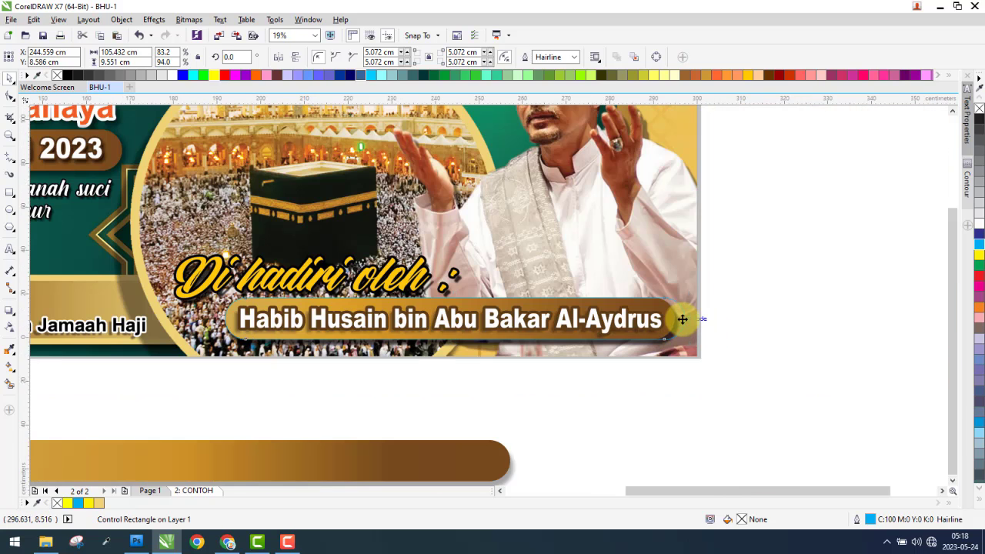
scroll(682, 319, up, 5)
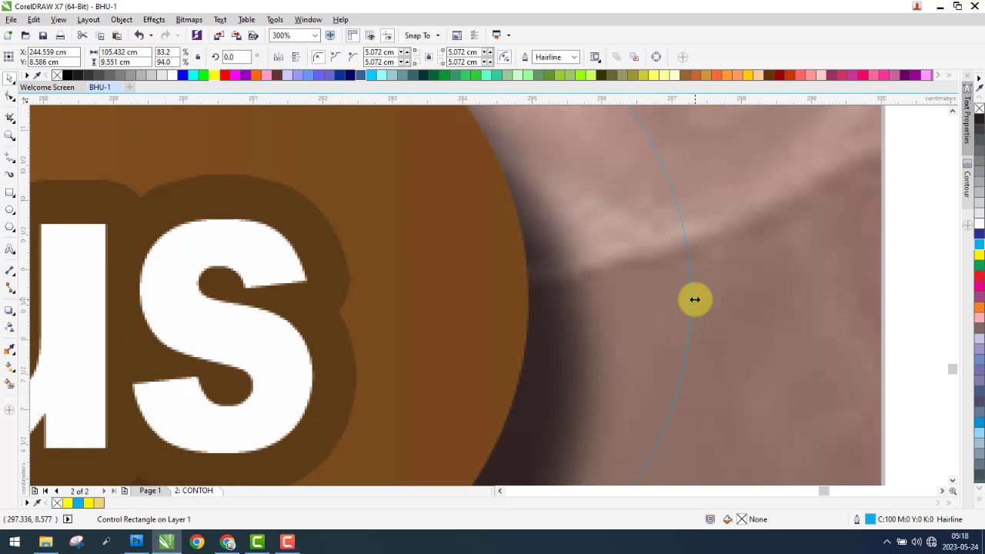
drag(695, 300, 532, 330)
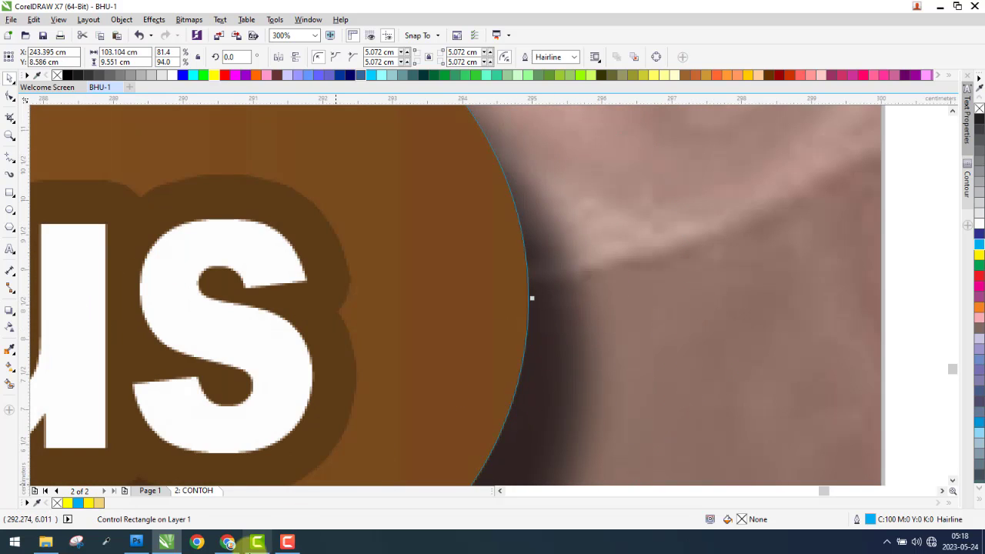
- Move the spare gradient bar up just below the banner
click(285, 543)
click(285, 544)
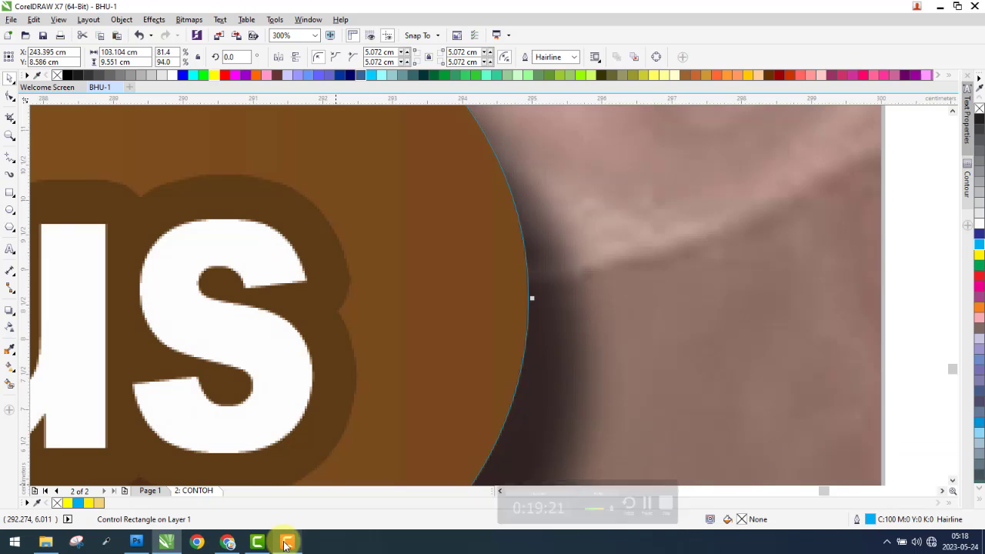
scroll(655, 363, down, 6)
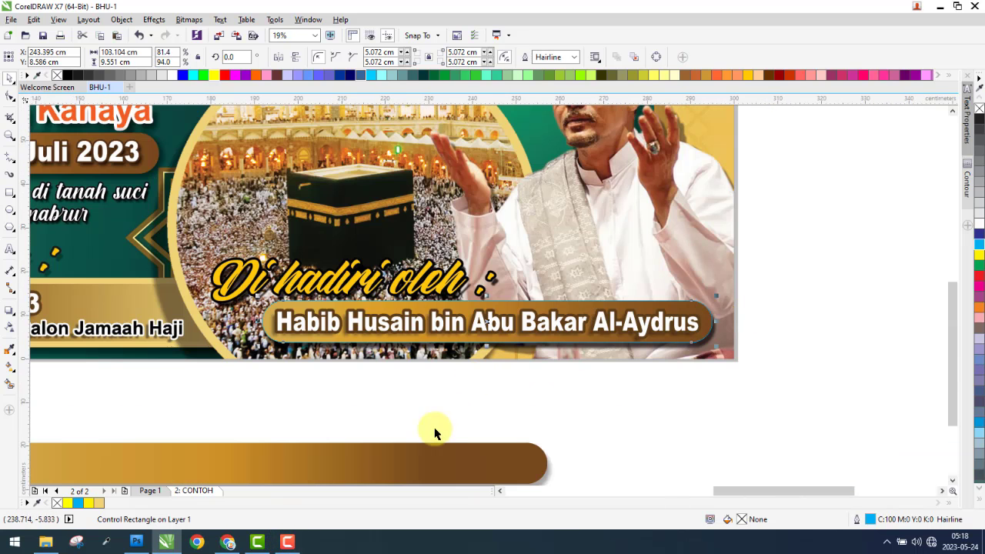
drag(396, 466, 590, 407)
- Fill the traced name bar, remove its outline, and copy the gold gradient fill from the spare bar
click(623, 309)
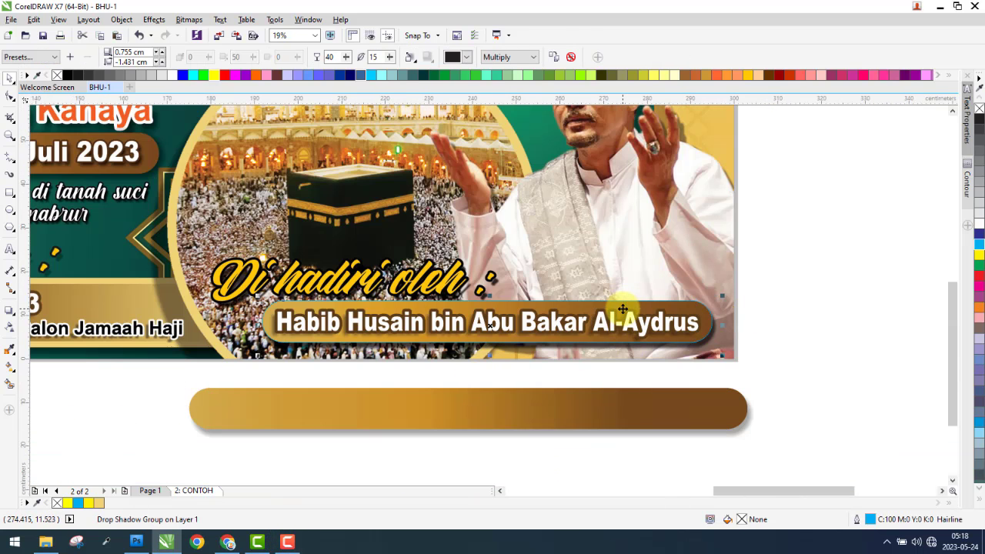
click(979, 257)
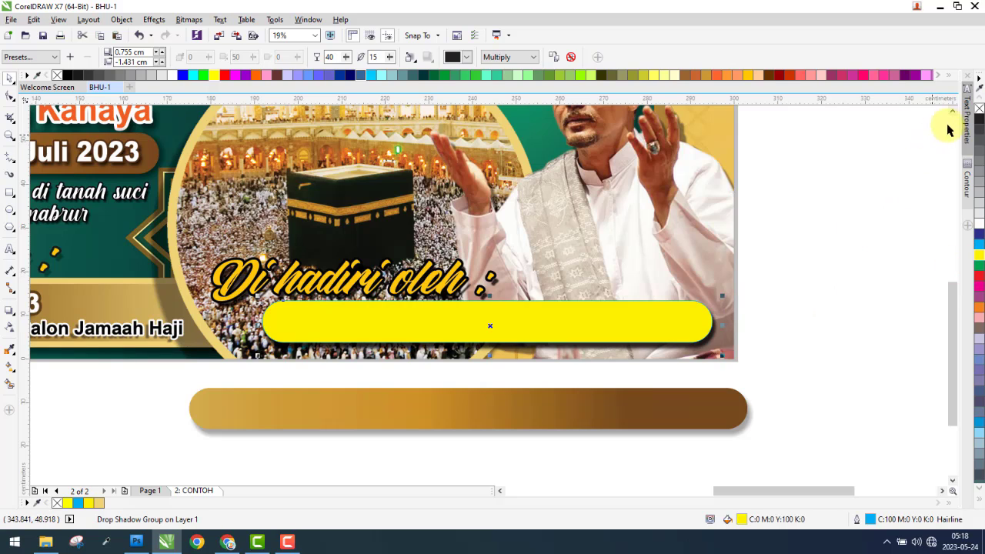
right_click(59, 75)
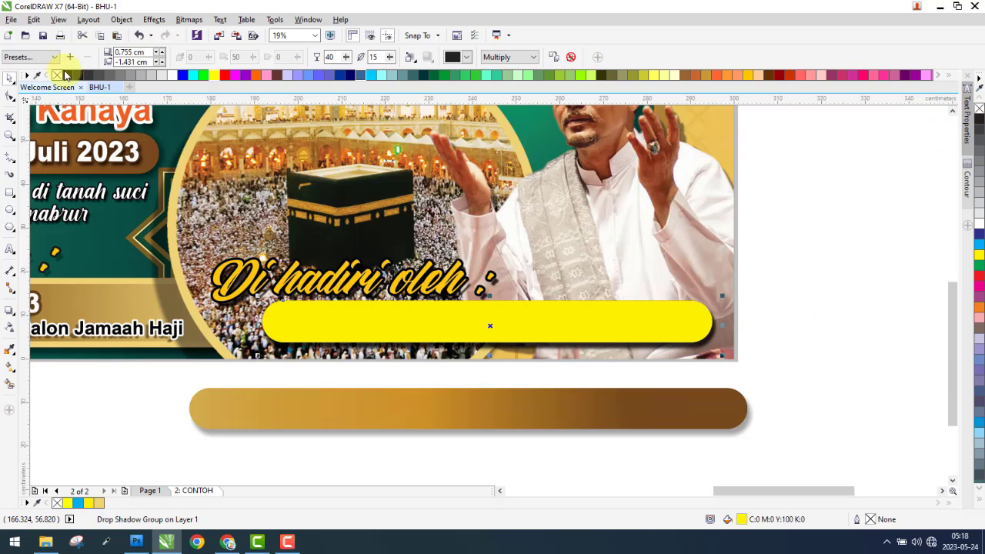
click(34, 23)
click(80, 195)
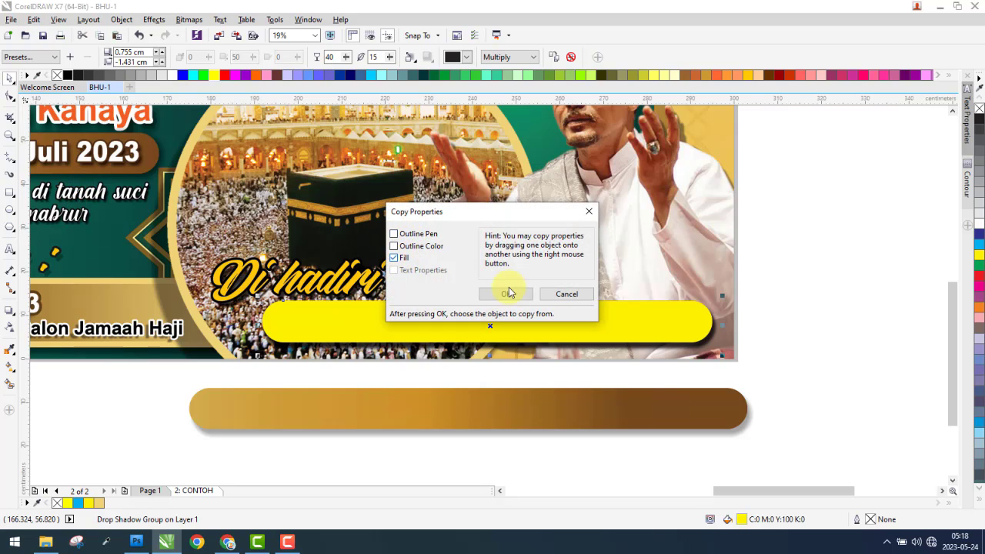
click(508, 293)
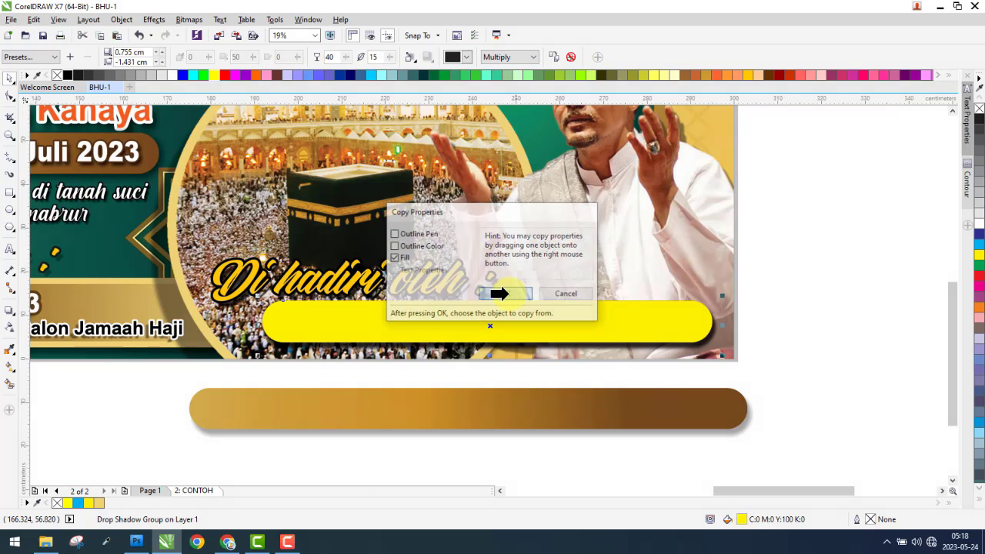
click(498, 406)
- Delete the spare gradient bar and paste the reference banner image back
click(681, 416)
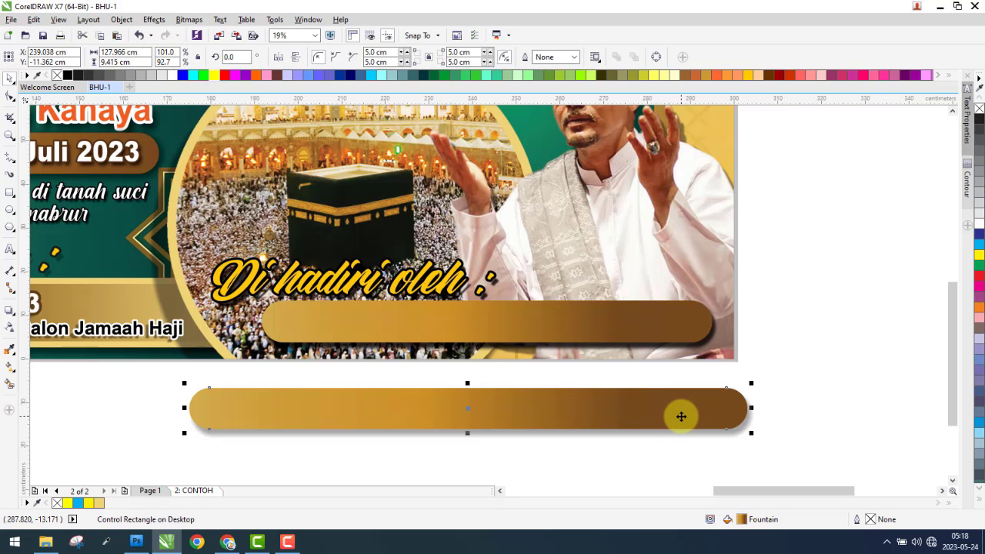
key(Delete)
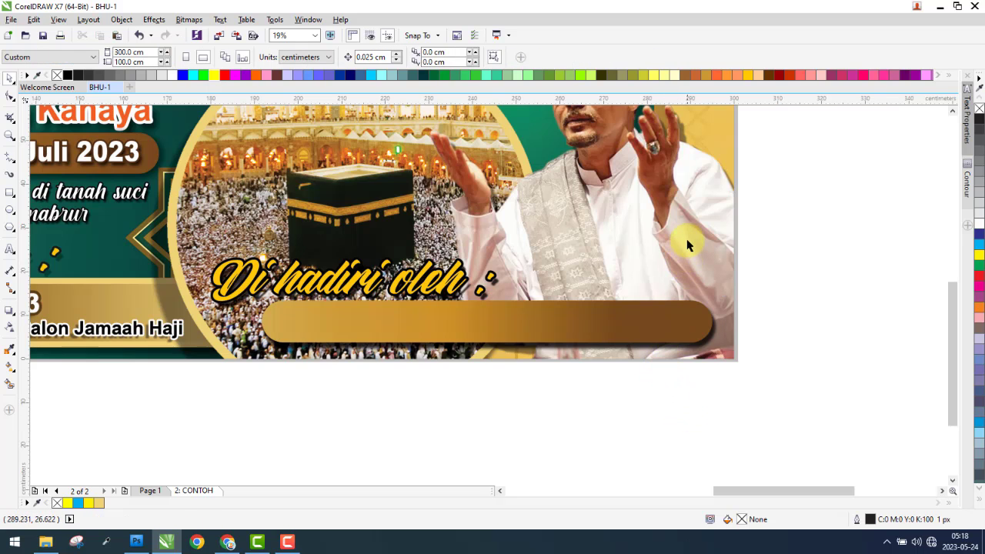
key(ctrl+v)
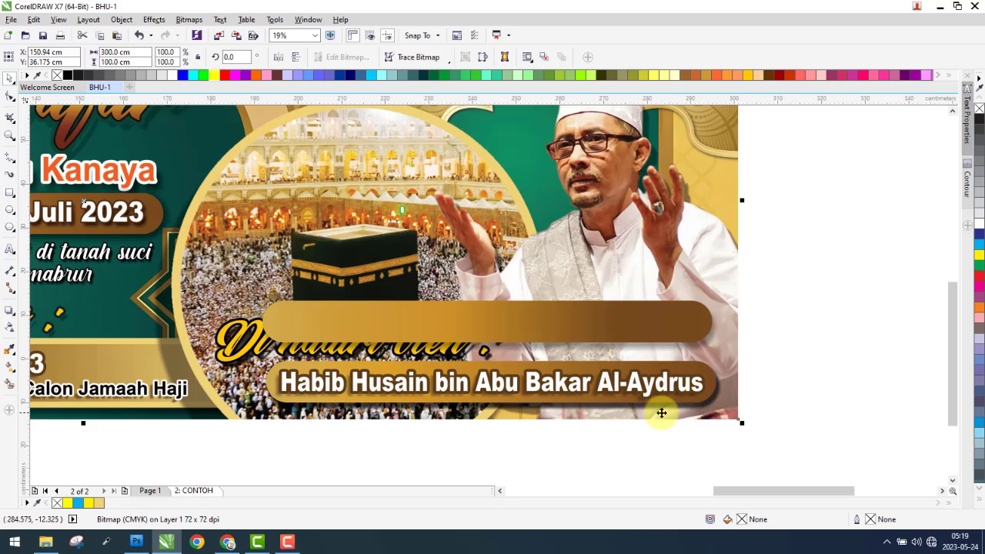
- Raise the name bar's drop shadow opacity to 70, then 80, with feathering 10
scroll(551, 335, up, 2)
click(457, 292)
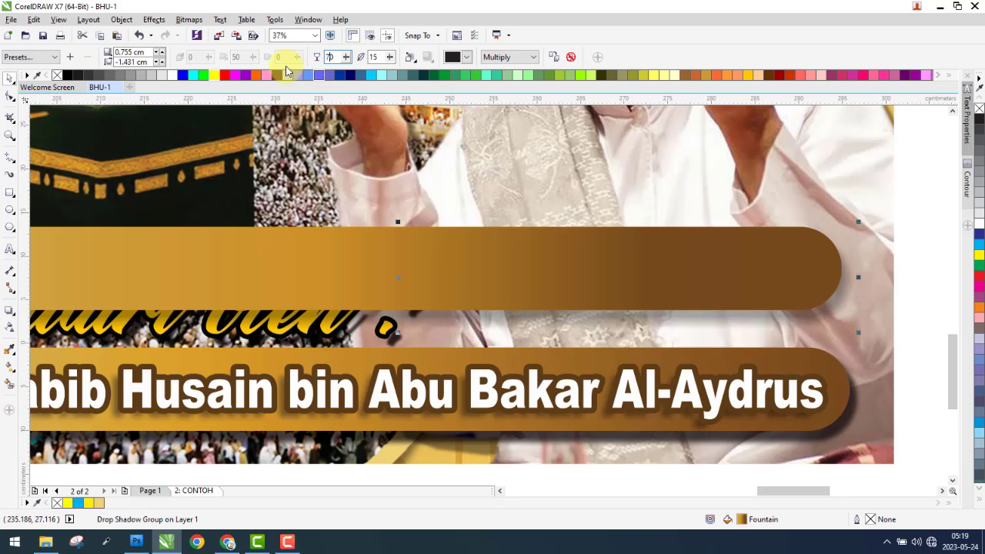
key(Return)
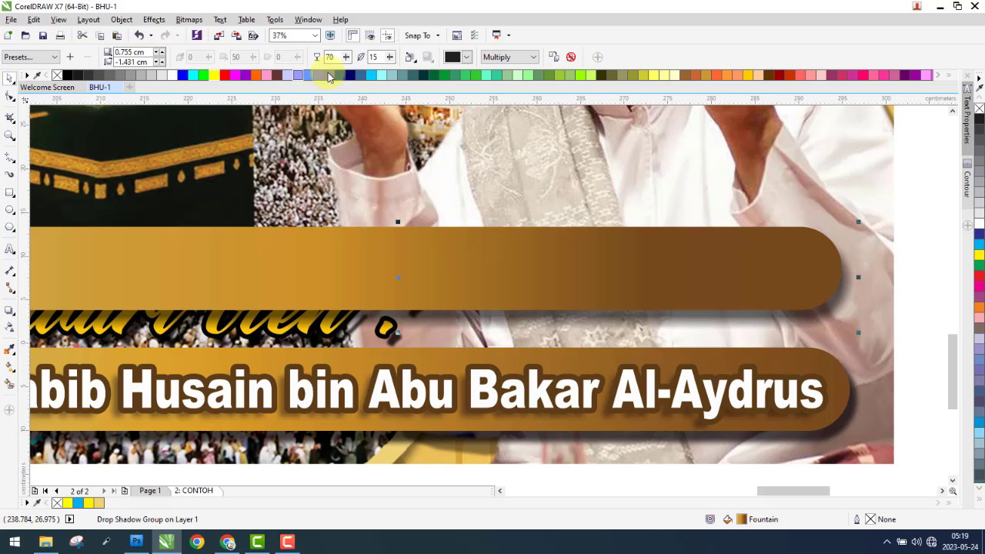
key(Return)
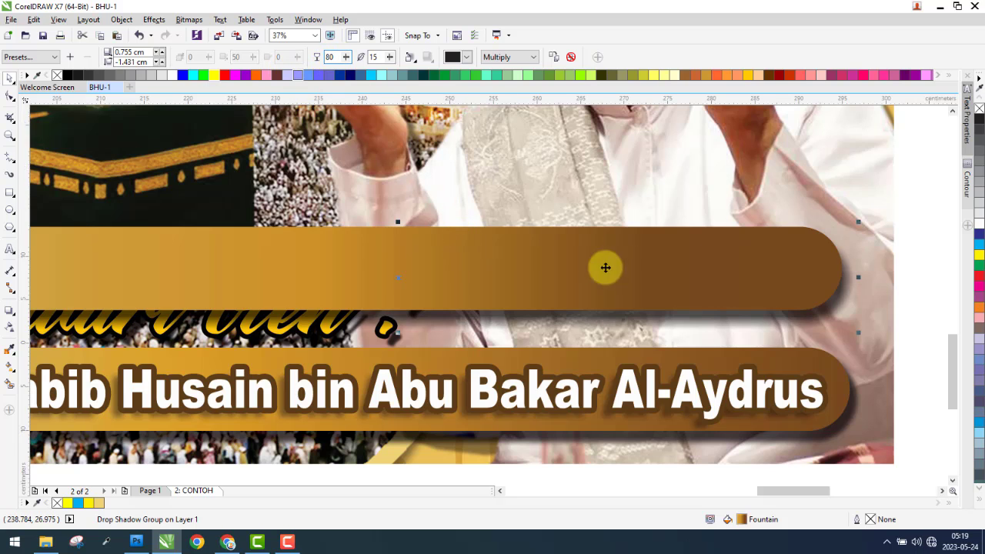
- Undo an accidental move of the banner image, then deselect everything
scroll(615, 292, down, 2)
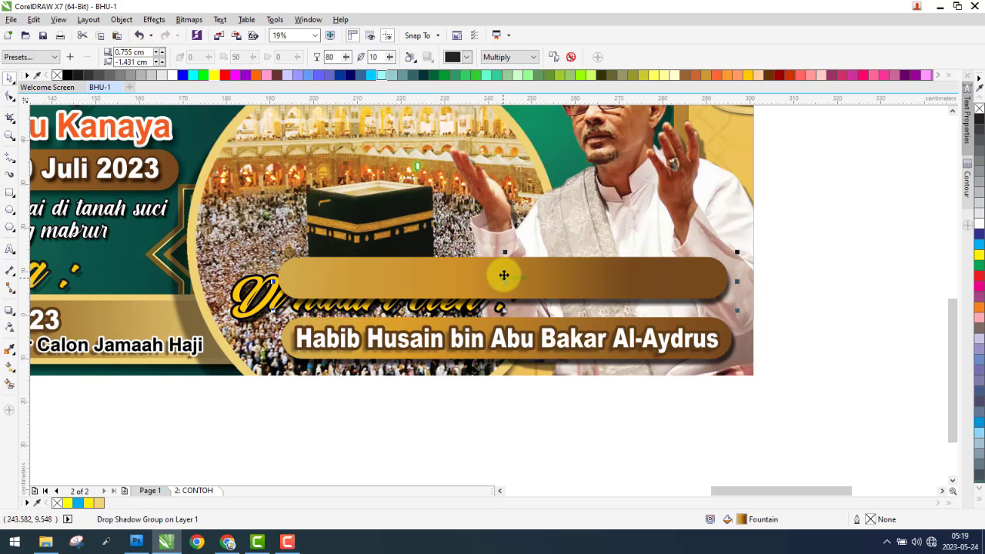
scroll(566, 274, down, 2)
click(659, 200)
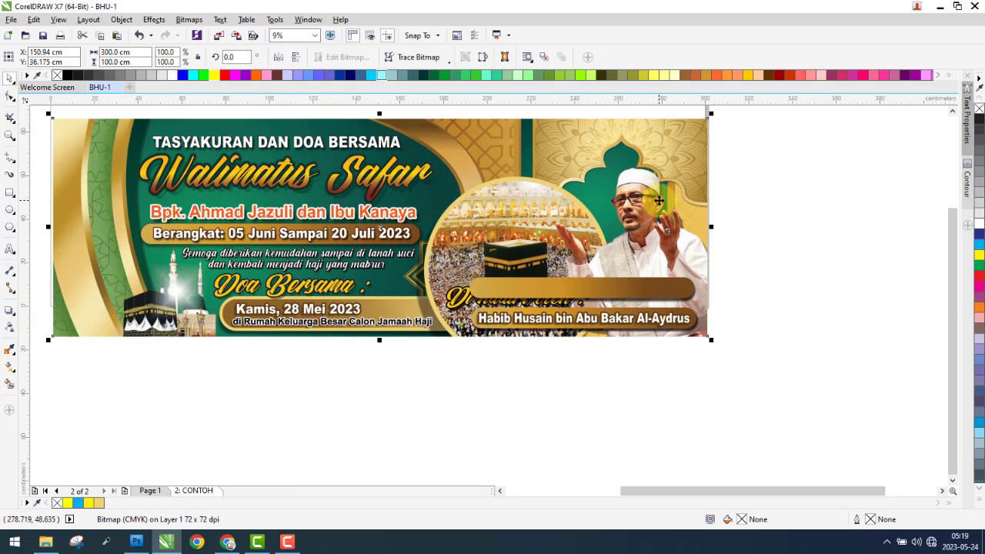
key(ctrl+z)
drag(793, 374, 416, 207)
click(187, 431)
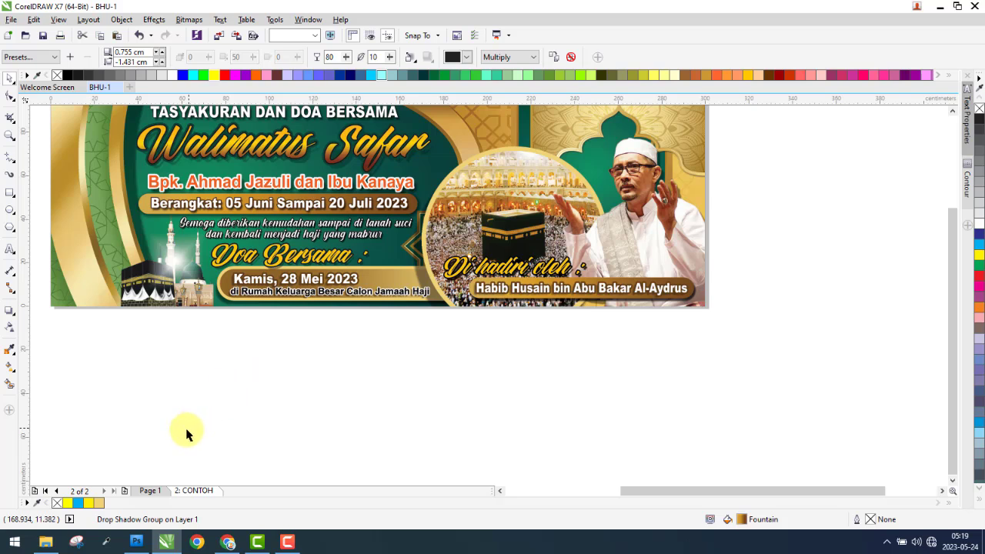
- On Page 1, place the lower left gold bar and its shadow behind the circular Kaaba photo
click(151, 491)
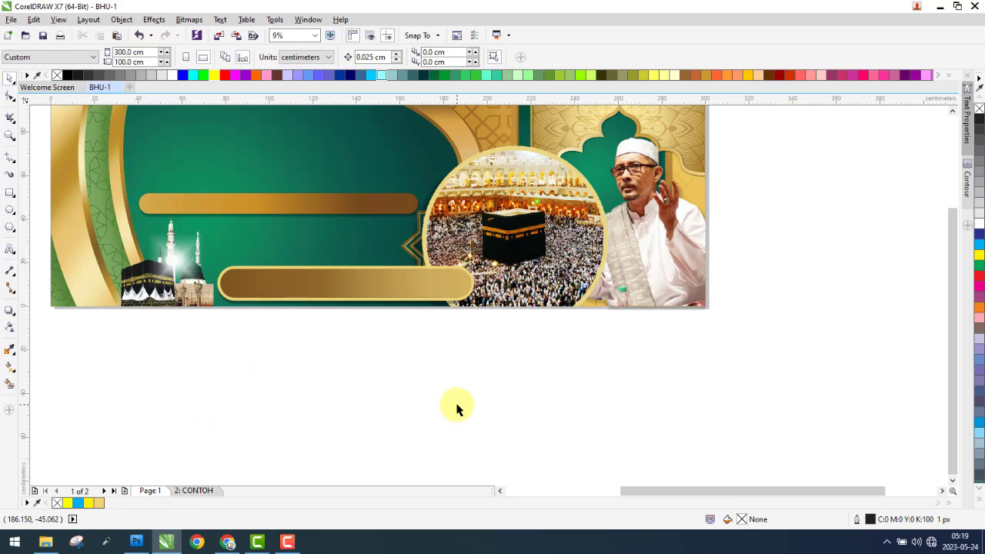
key(Tab)
click(374, 312)
drag(172, 362, 539, 229)
right_click(410, 277)
mouse_move(455, 154)
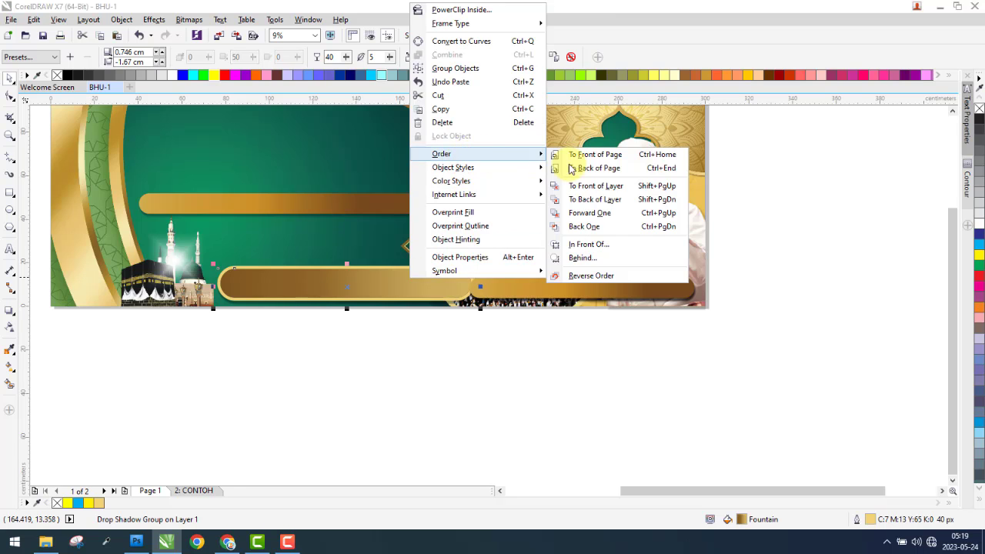
click(590, 264)
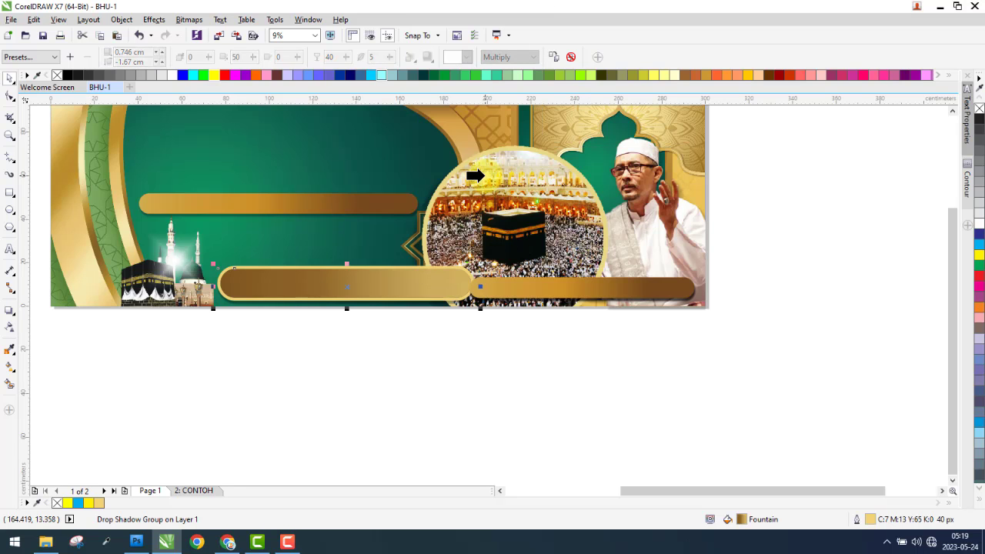
click(472, 378)
- Compare with the CONTOH page, then return to Page 1
scroll(487, 341, down, 3)
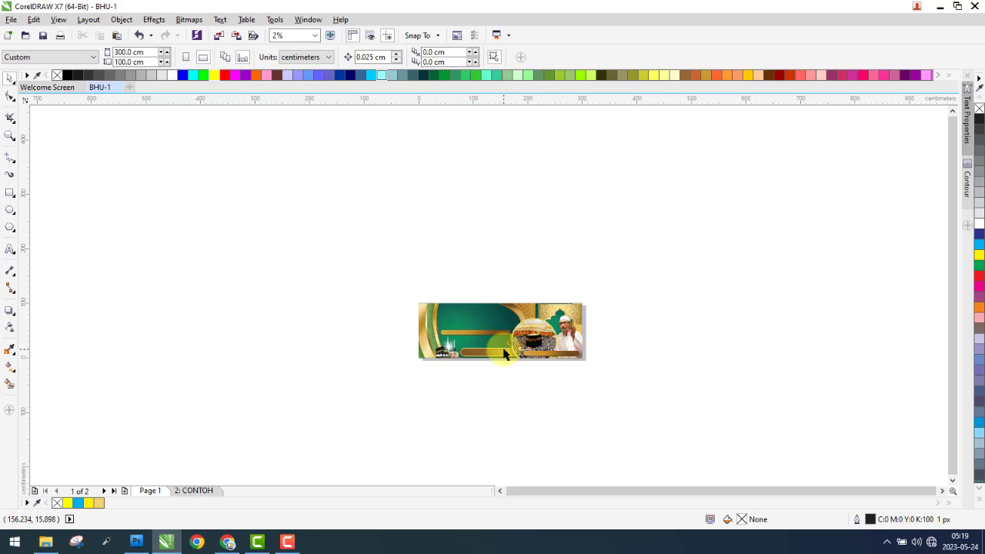
scroll(508, 346, up, 4)
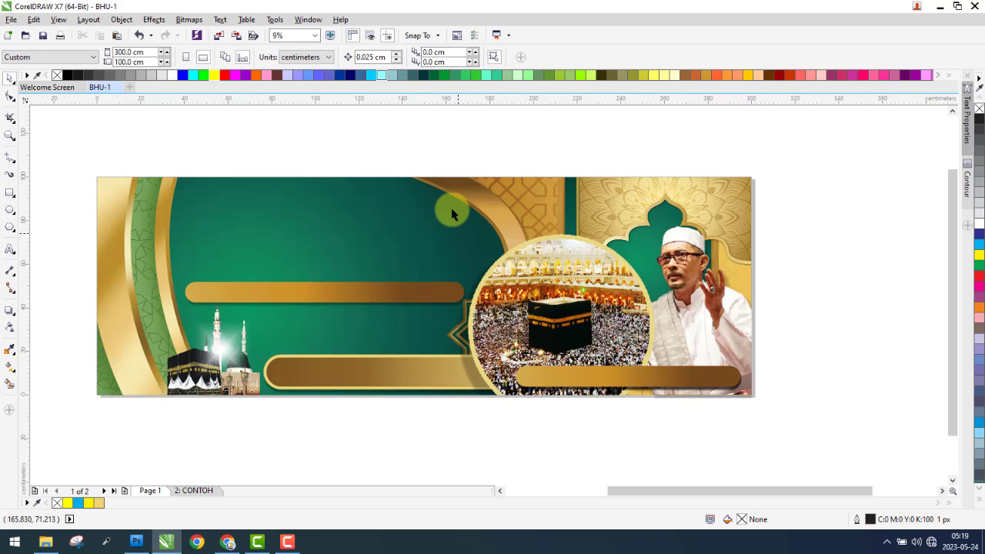
click(216, 493)
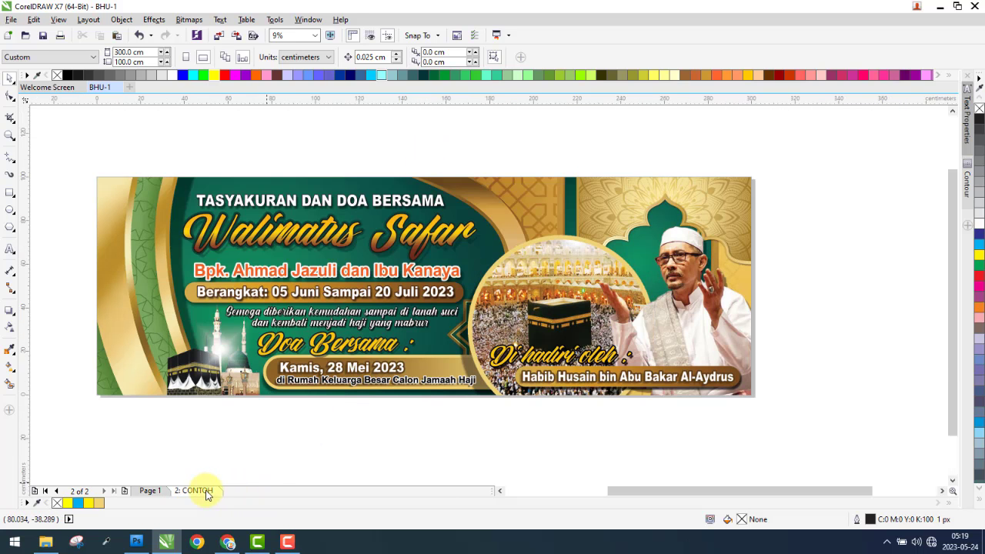
click(151, 491)
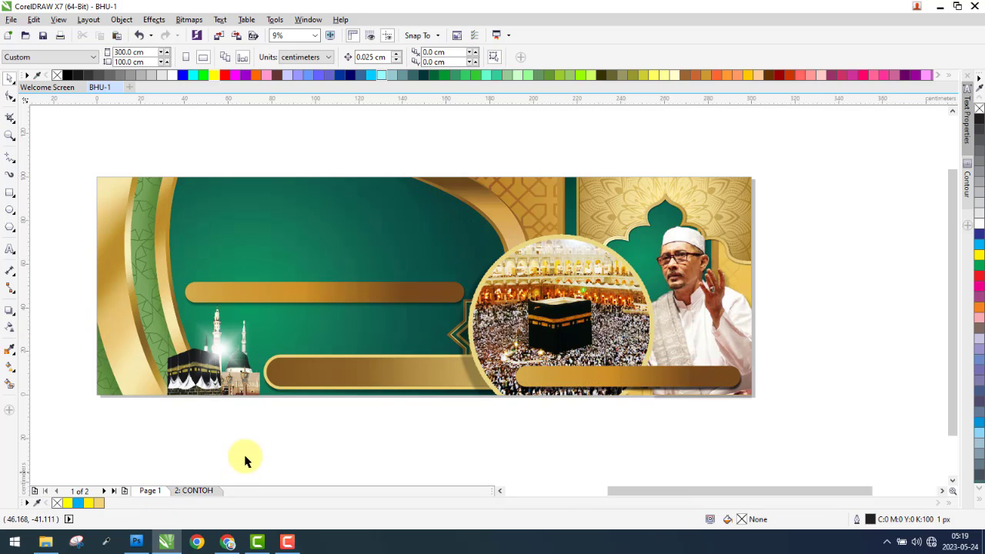
- Save the drawing as BHU-1 in E:\Desain\BHU-1\BHU-1C, then view the CONTOH page zoomed in
click(10, 20)
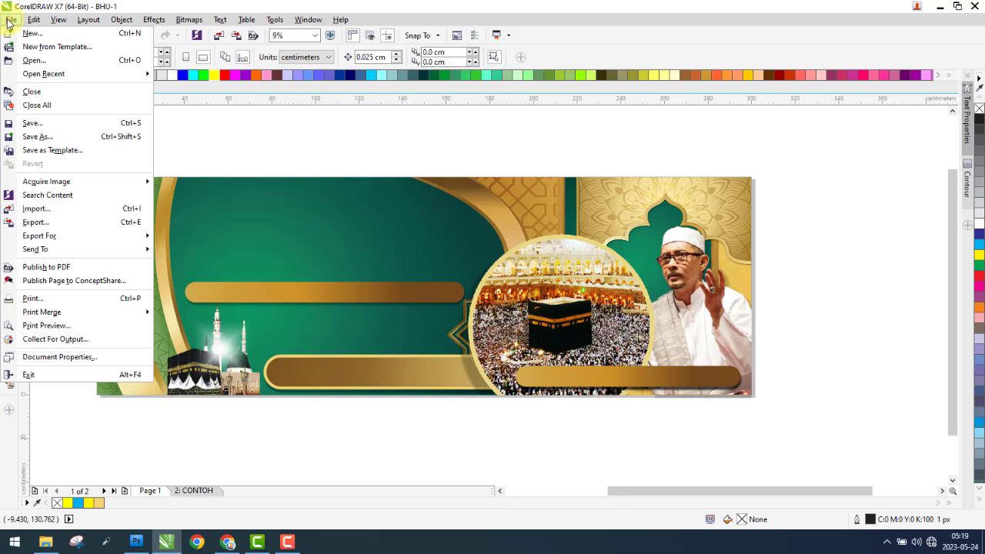
click(37, 136)
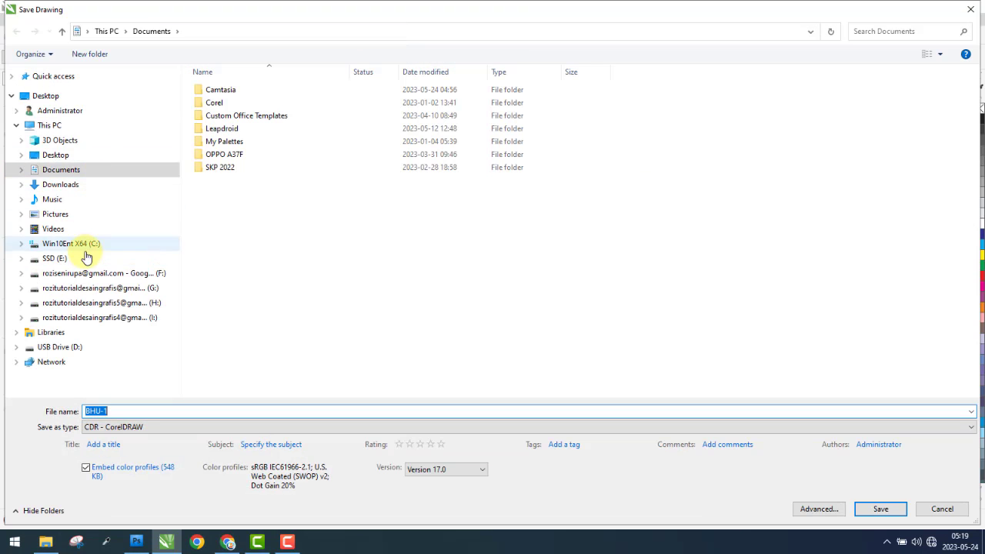
click(87, 258)
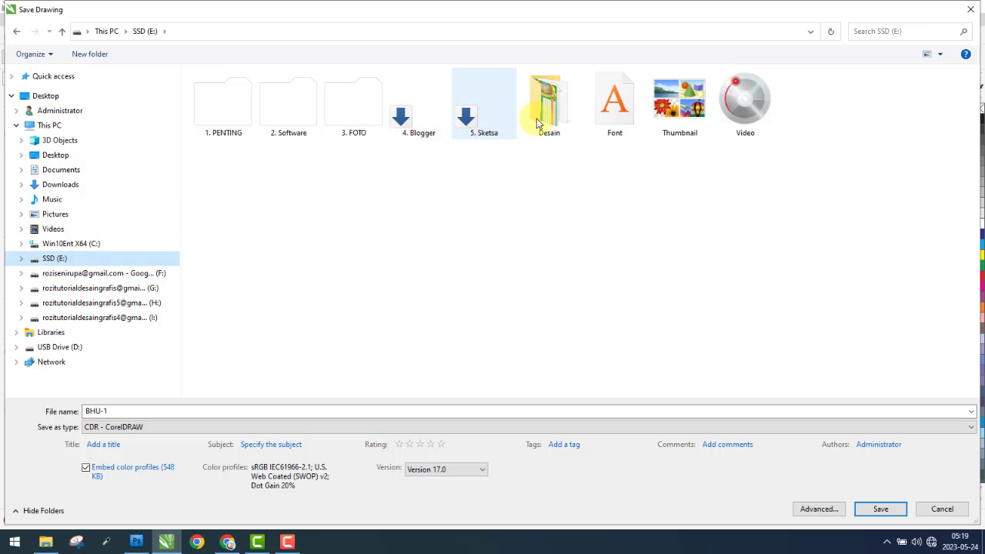
click(539, 123)
double_click(539, 123)
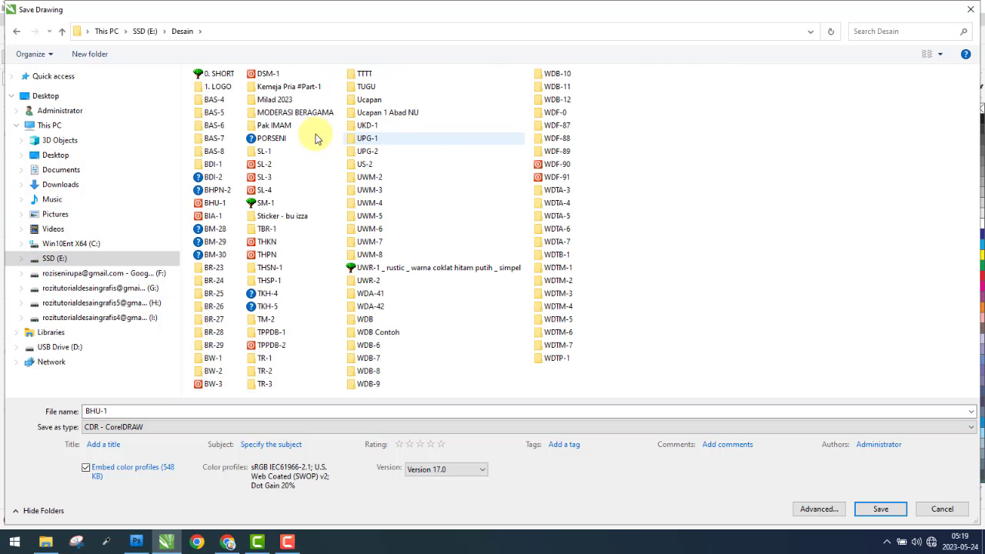
double_click(215, 204)
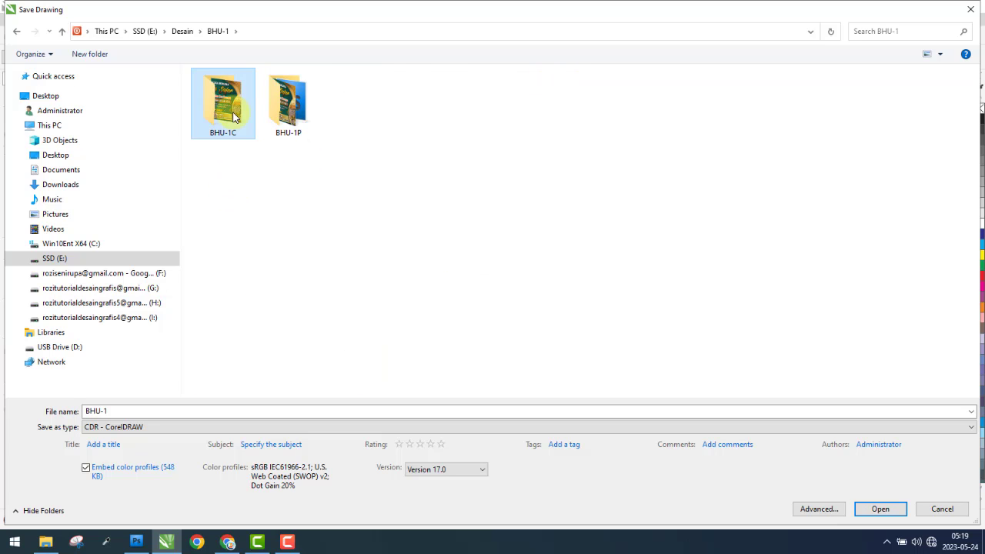
double_click(226, 114)
click(879, 510)
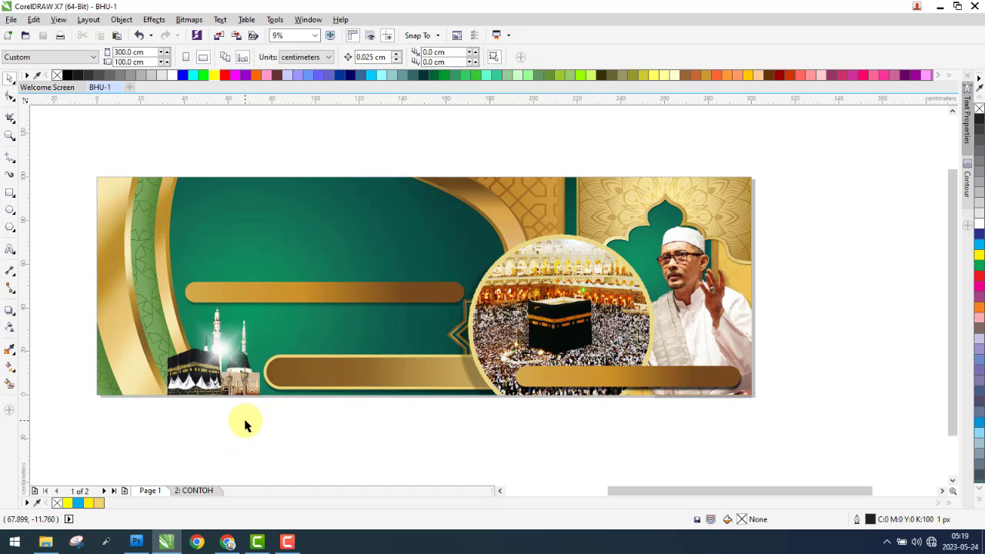
click(195, 490)
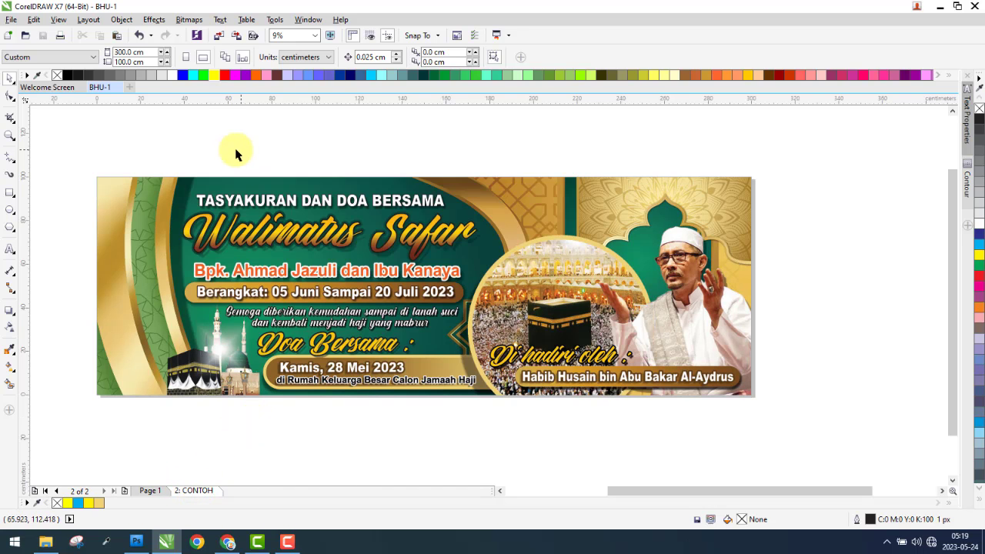
scroll(241, 160, up, 1)
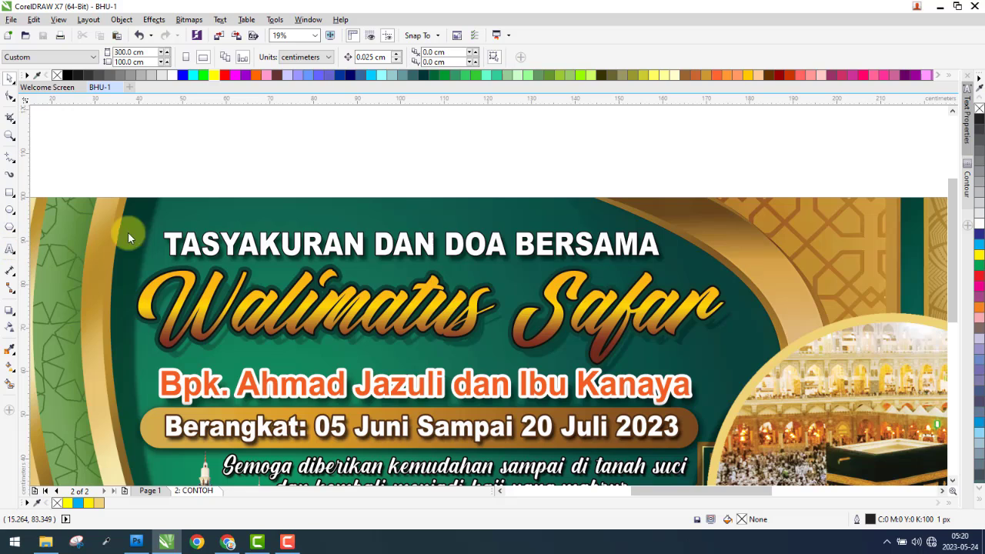
- Set the default size for new text to 200 pt
key(F8)
click(426, 59)
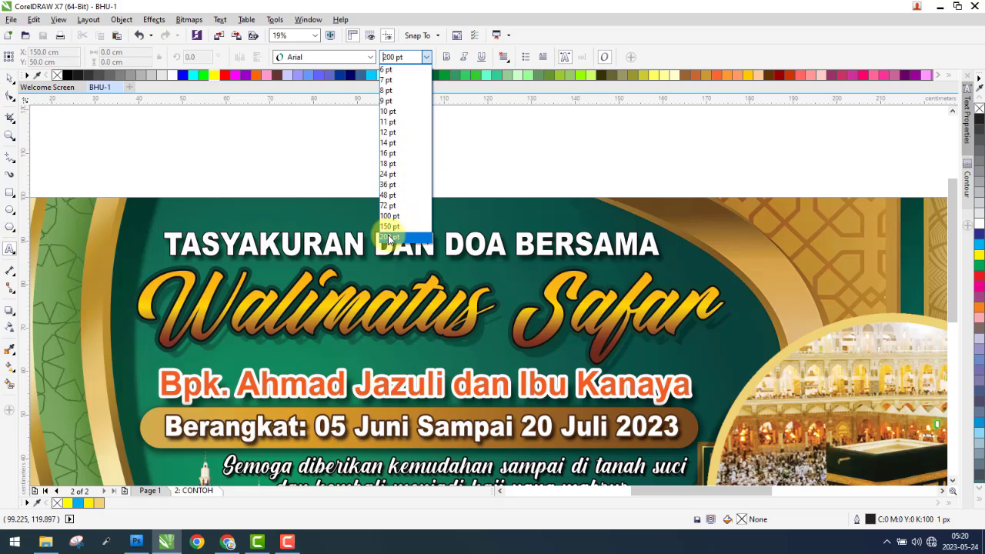
click(391, 223)
click(461, 327)
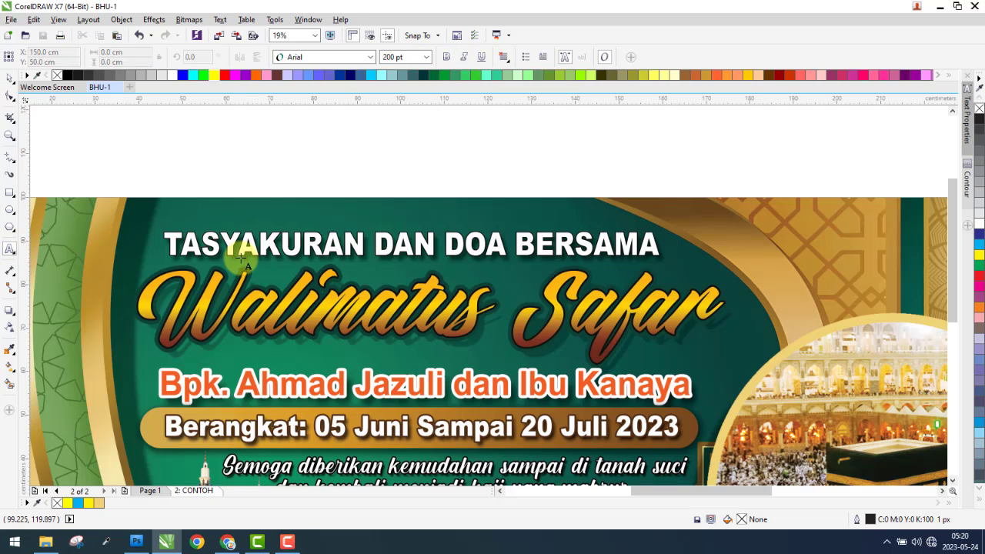
click(425, 57)
click(389, 236)
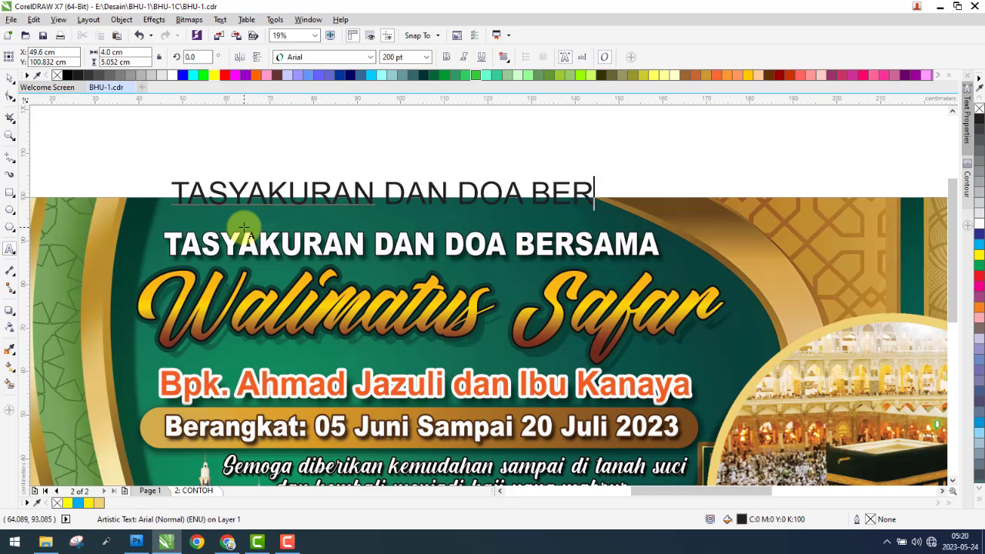
- Finish the title text and make it red Arial Black
key(Escape)
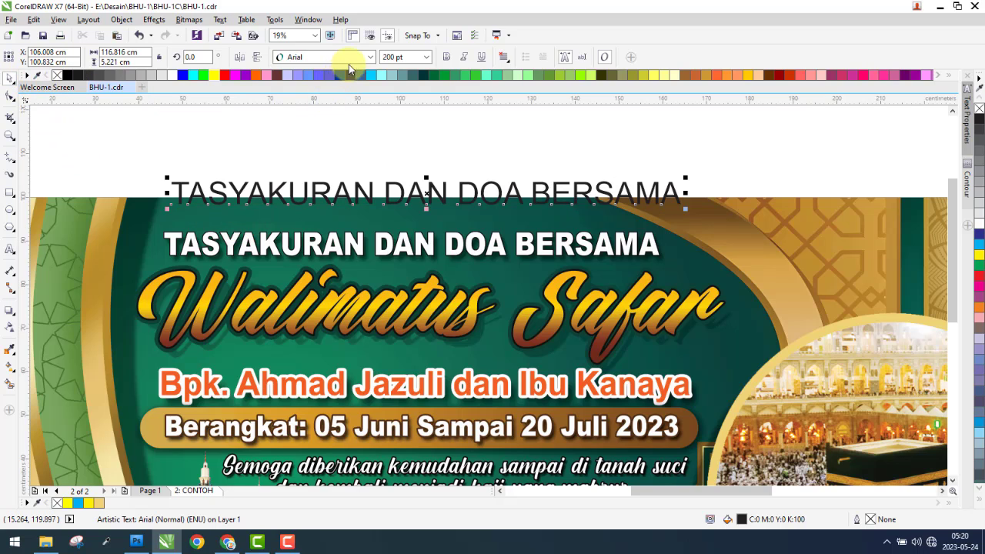
click(369, 57)
click(346, 88)
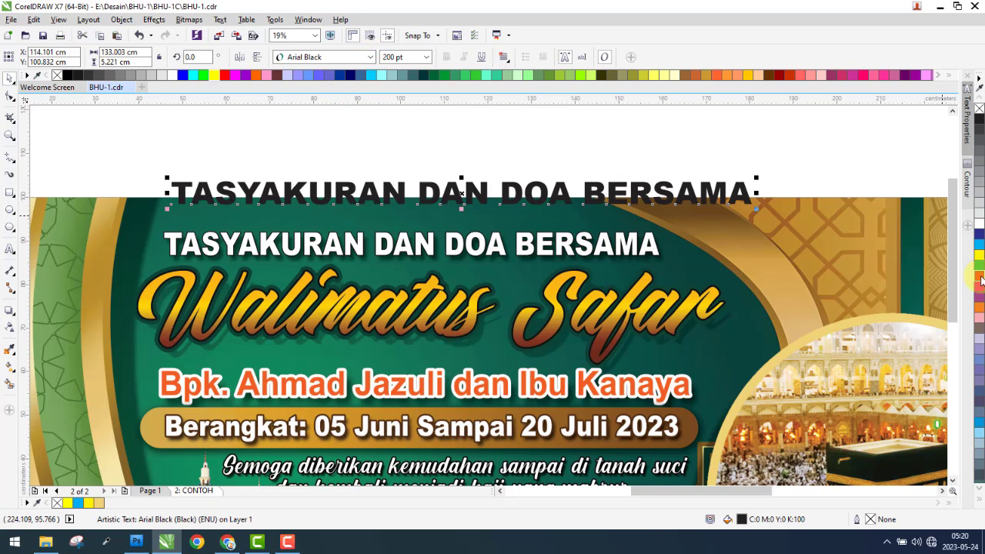
click(980, 277)
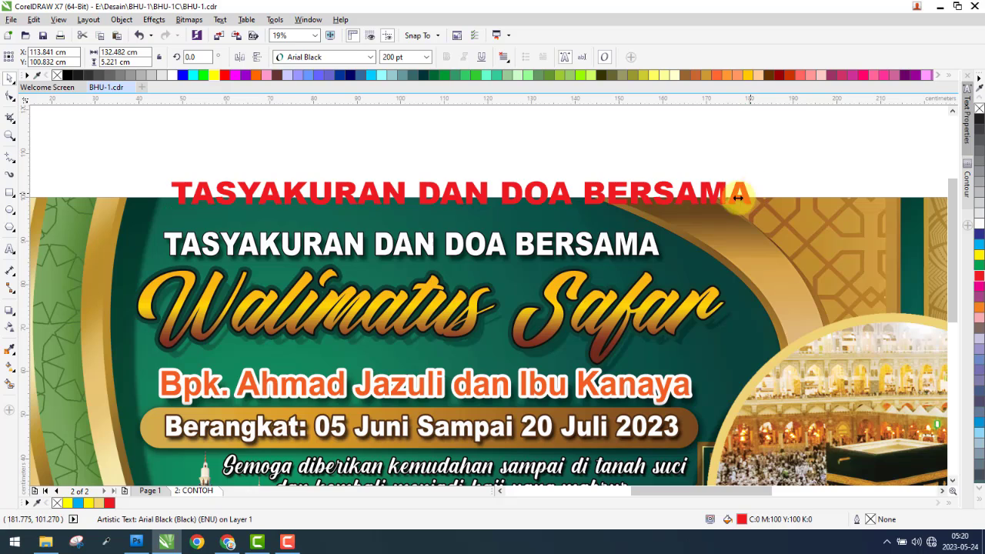
- Narrow, enlarge and place the red title over the TASYAKURAN DAN DOA BERSAMA line
drag(737, 198, 664, 218)
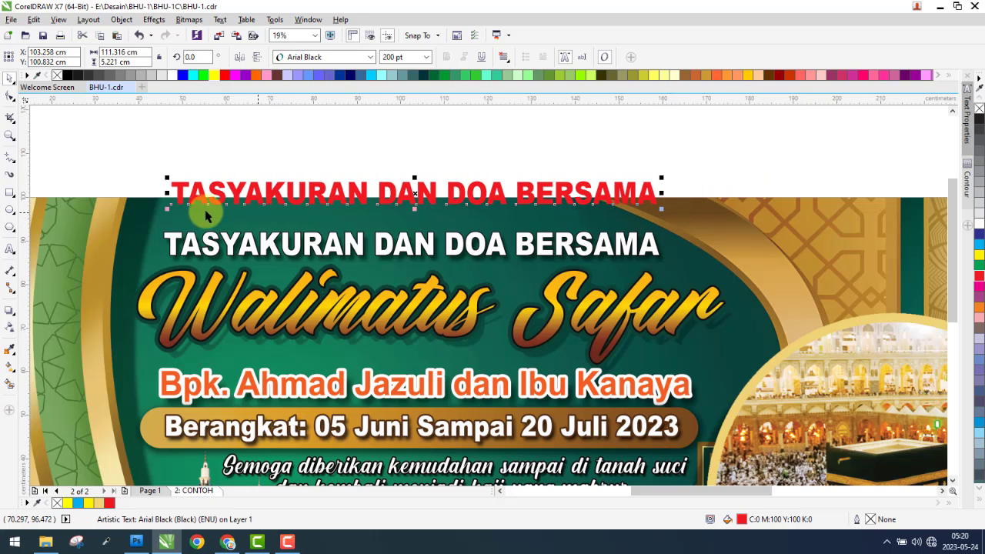
drag(167, 208, 156, 237)
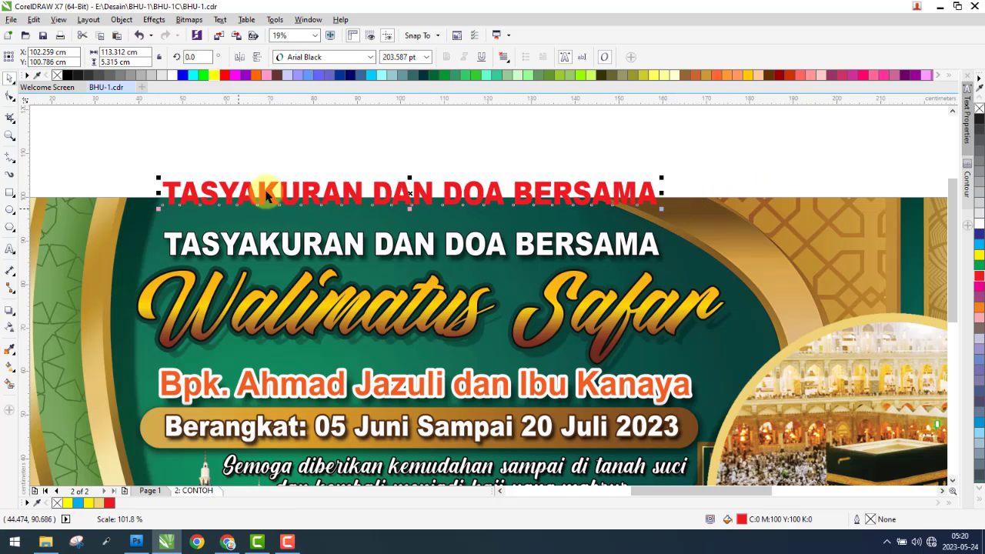
drag(197, 185, 210, 241)
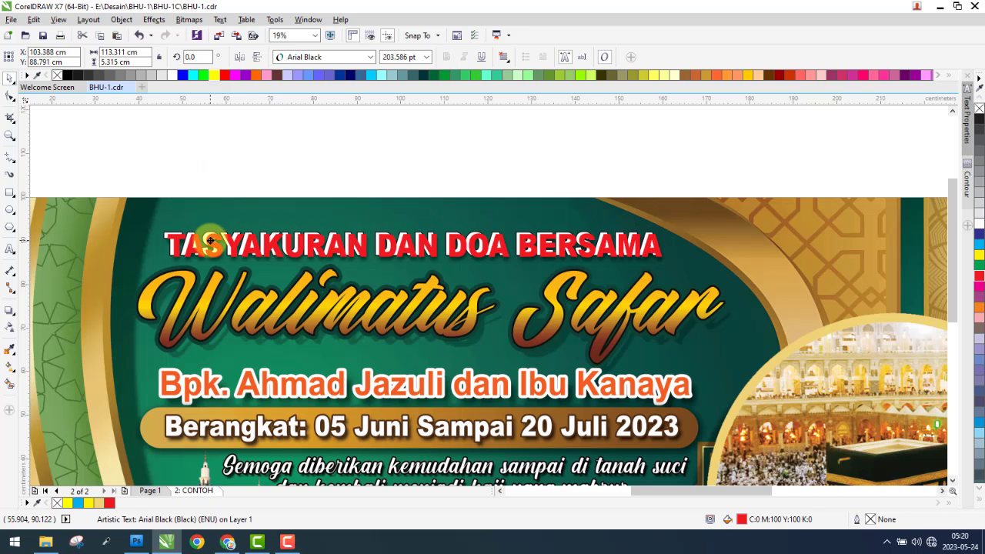
scroll(210, 241, up, 5)
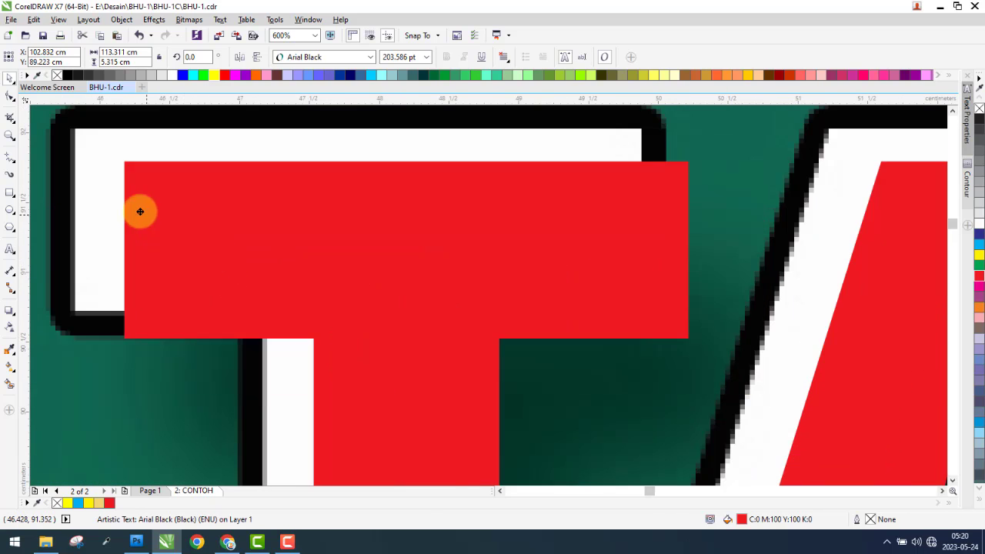
scroll(140, 211, down, 3)
scroll(106, 193, down, 4)
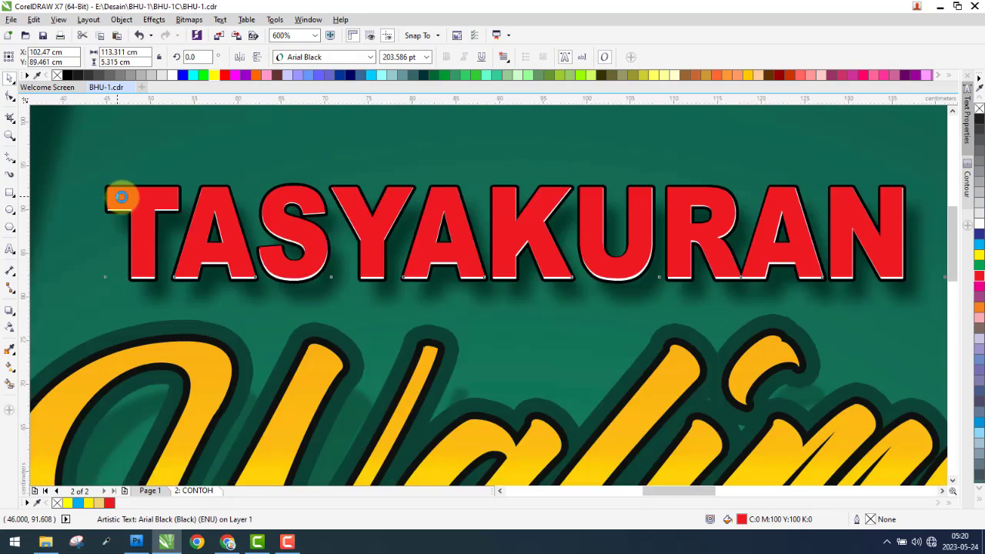
scroll(121, 197, down, 5)
scroll(616, 208, up, 4)
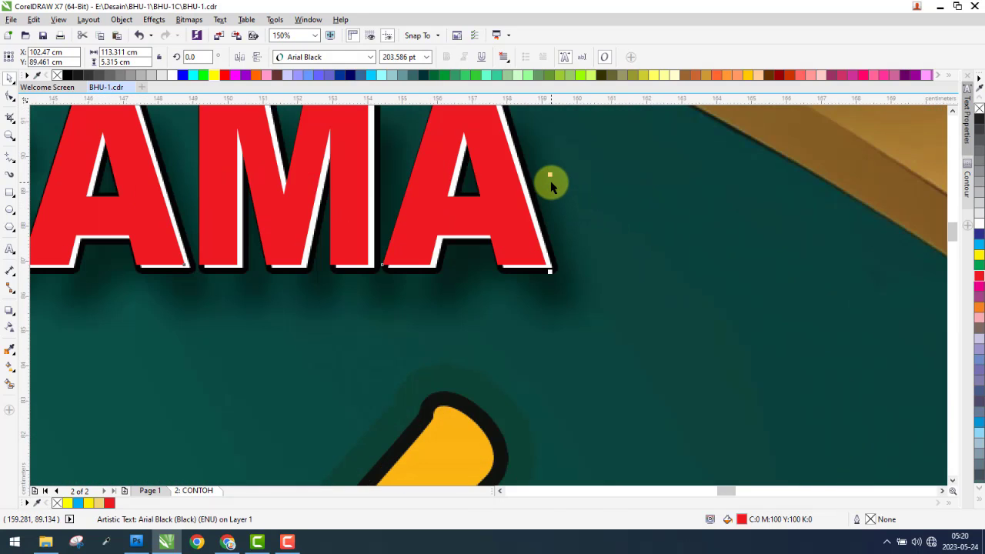
scroll(550, 184, up, 1)
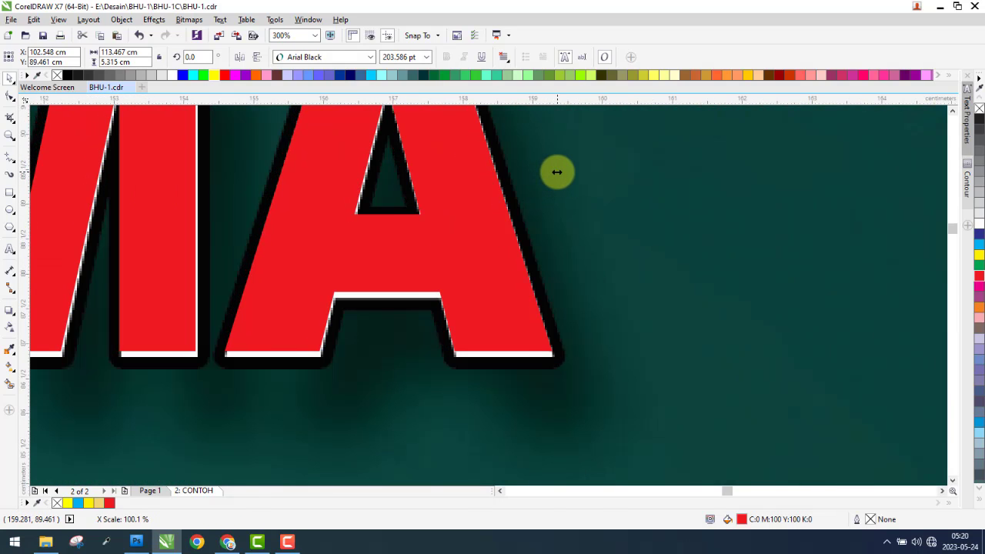
scroll(629, 216, down, 3)
scroll(436, 193, down, 2)
scroll(436, 202, up, 4)
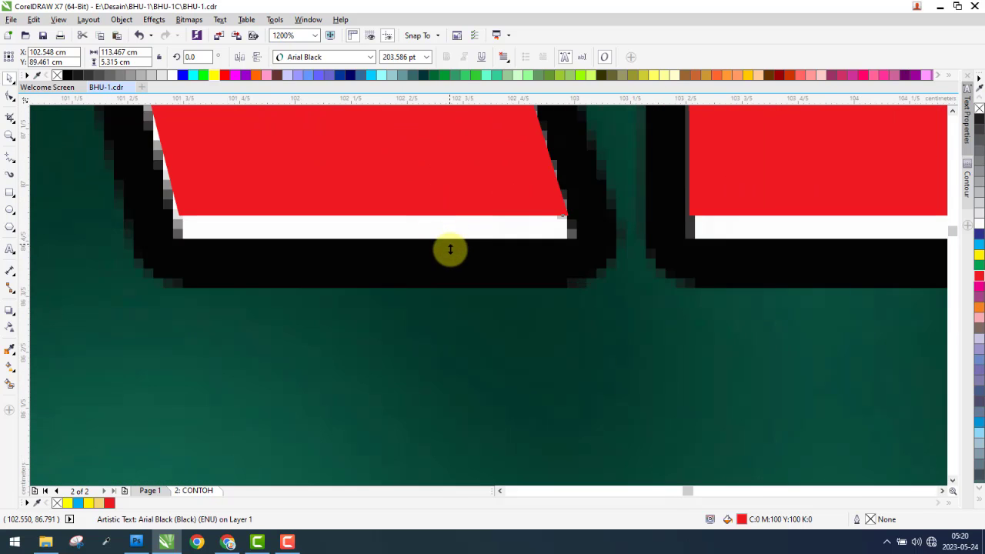
- Stretch the title taller to match the original, then drag a copy down over Walimatus
drag(450, 249, 451, 264)
scroll(572, 334, down, 3)
scroll(569, 331, down, 1)
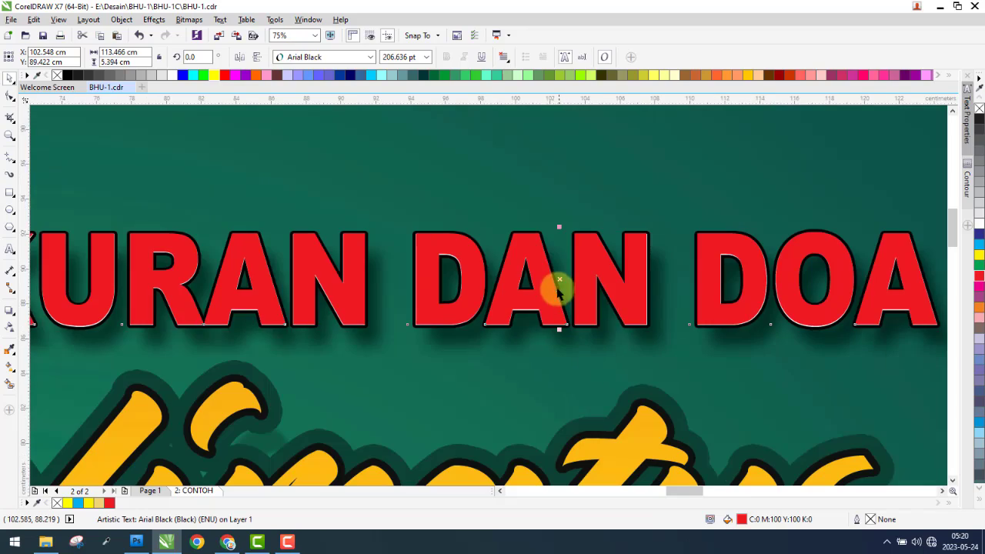
scroll(517, 224, down, 3)
scroll(508, 231, up, 2)
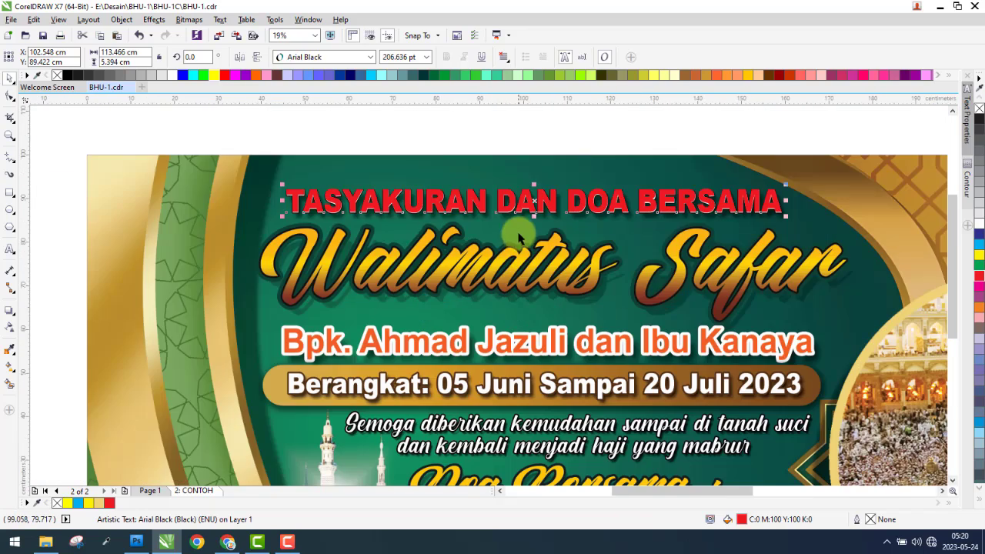
scroll(509, 184, down, 1)
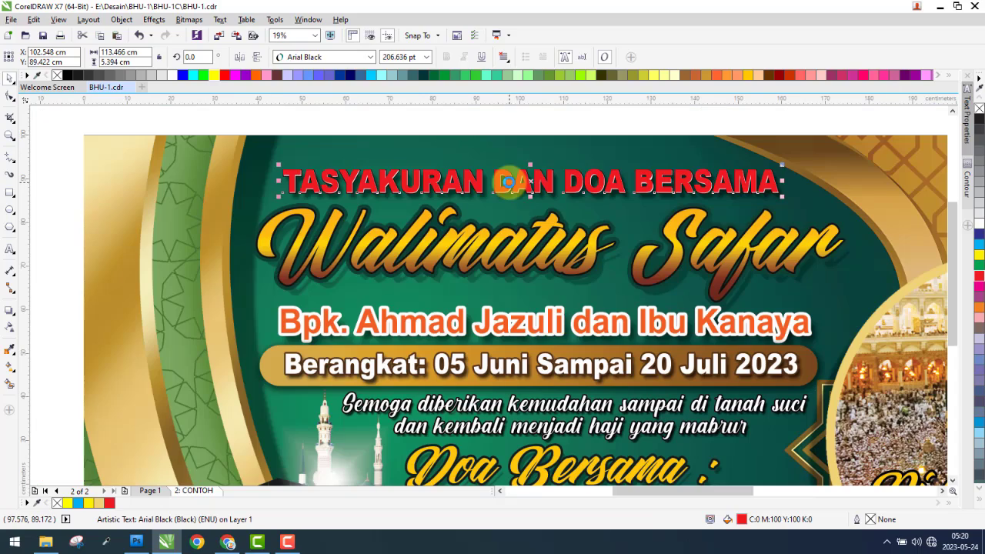
drag(510, 185, 508, 271)
- Retype the copy as 'Walimatus Safar' and browse the BHU-1P Font folder for available fonts
text(Walimatus)
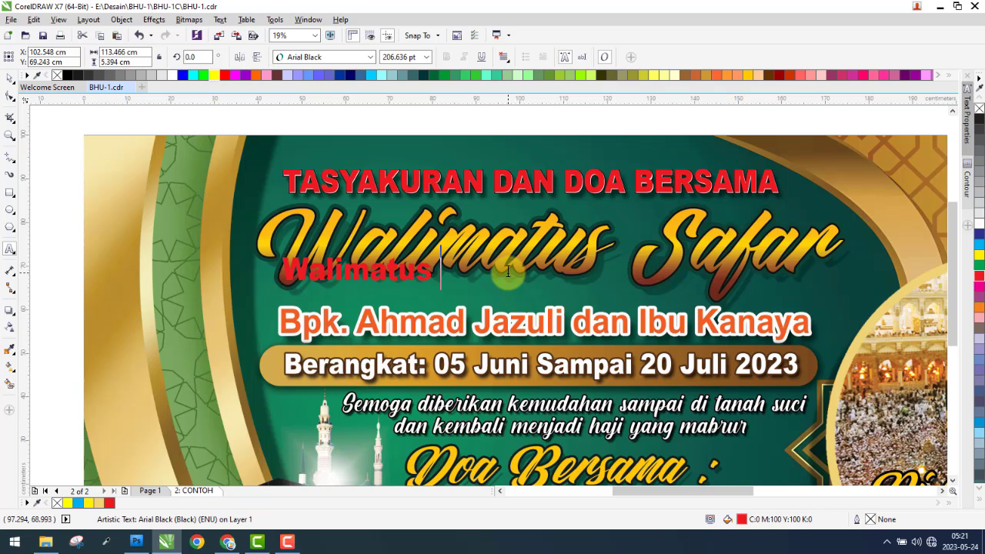
text( Safar)
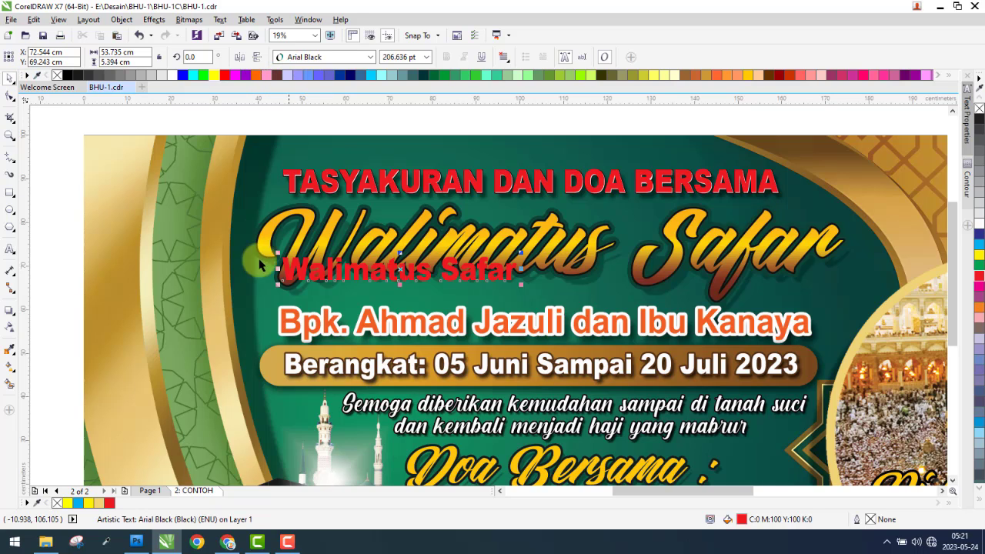
click(46, 543)
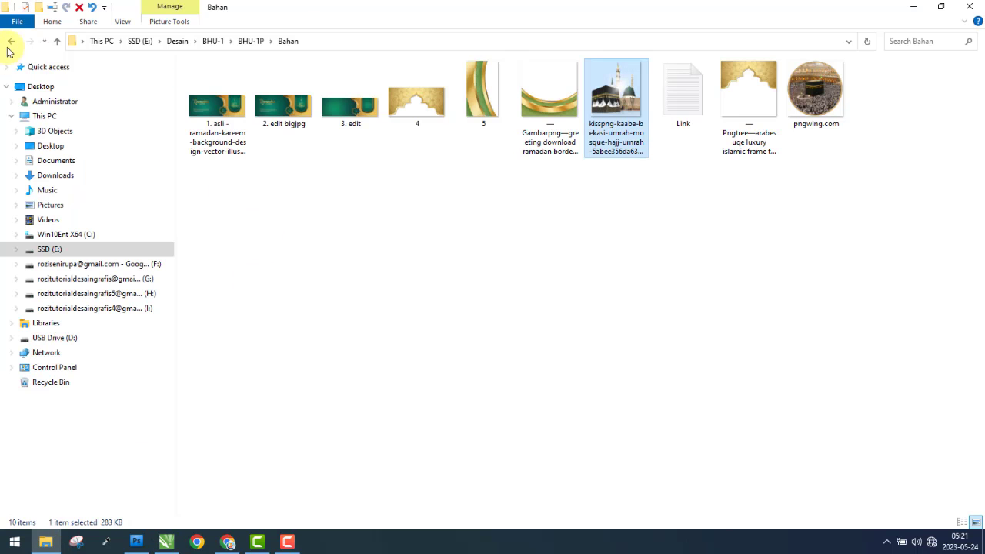
click(11, 42)
double_click(284, 92)
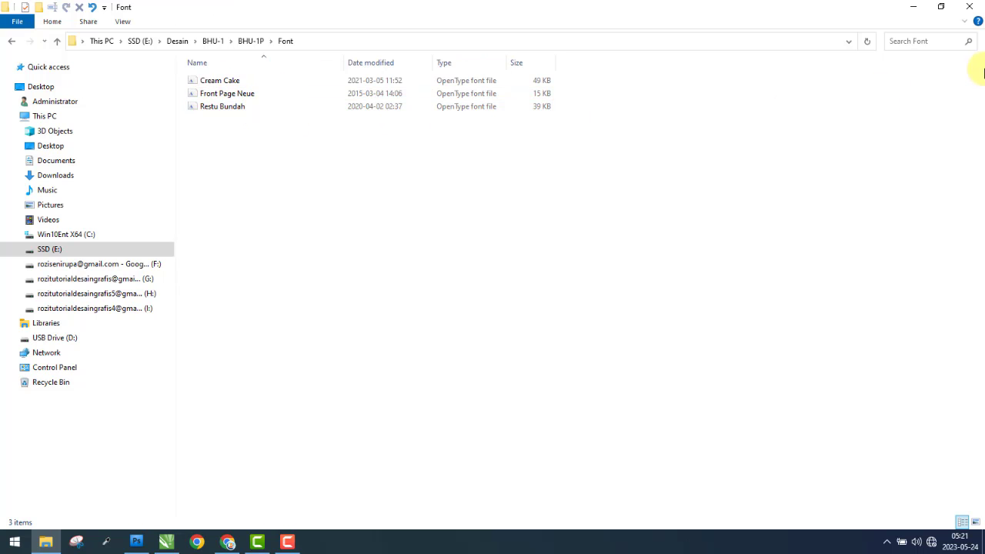
click(914, 8)
- Set the Walimatus Safar text in the Restu Bundah font
click(336, 58)
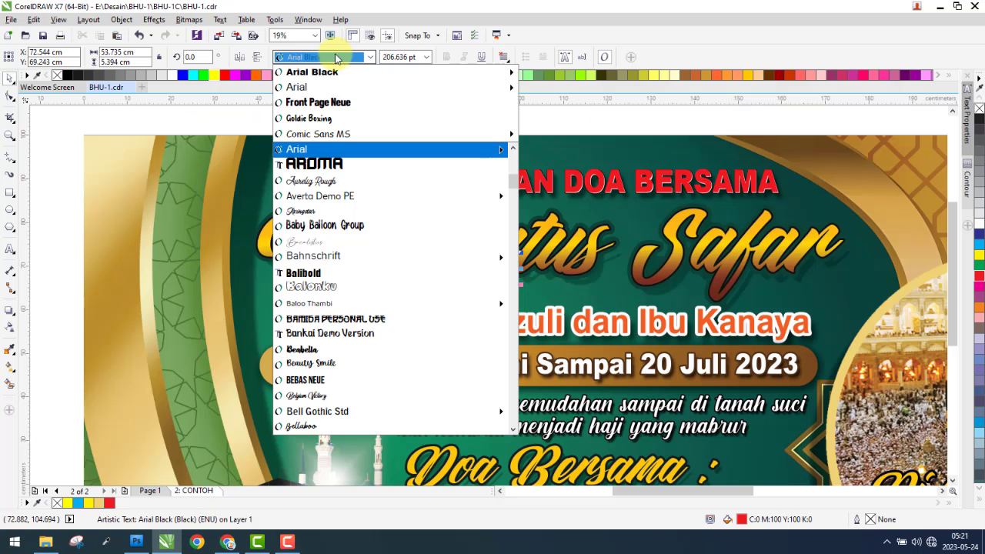
text(Restu Bundah)
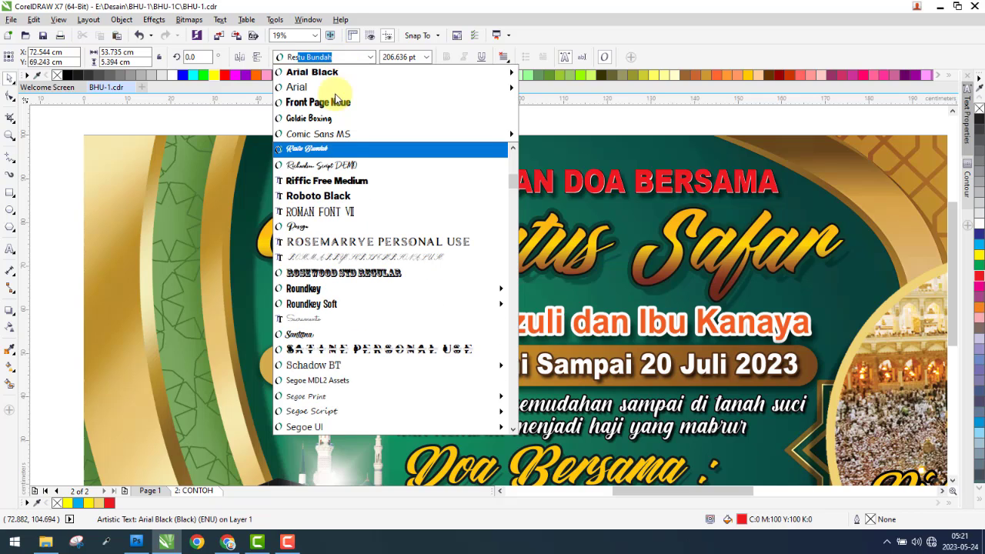
click(341, 151)
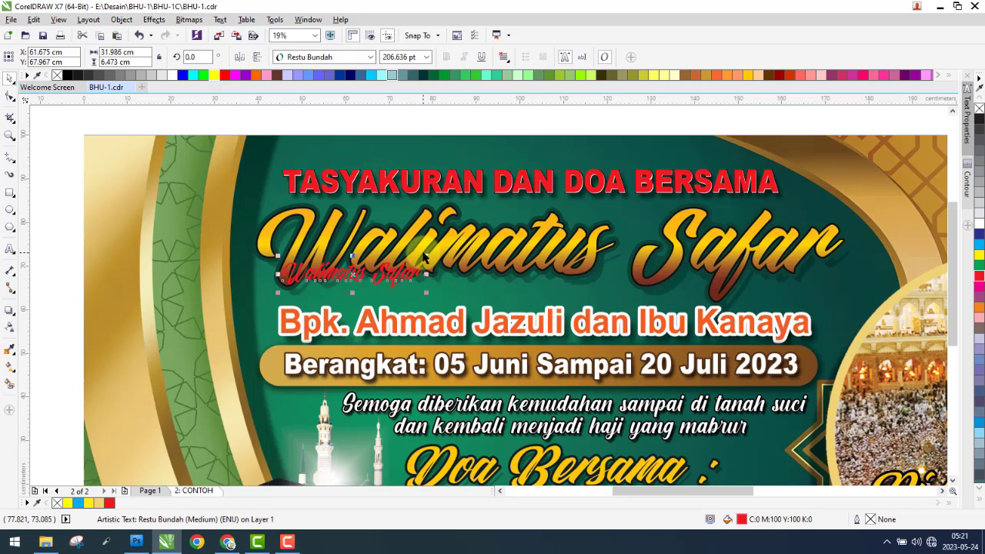
click(411, 279)
click(410, 280)
- Scale and squash the text to 717.61 pt so it matches the script title
drag(428, 260, 847, 131)
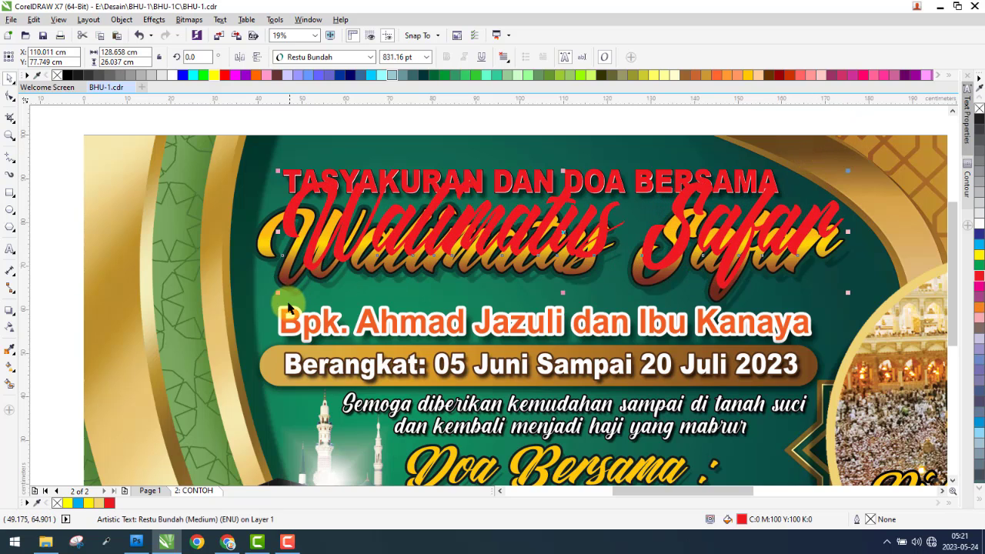
drag(277, 293, 264, 312)
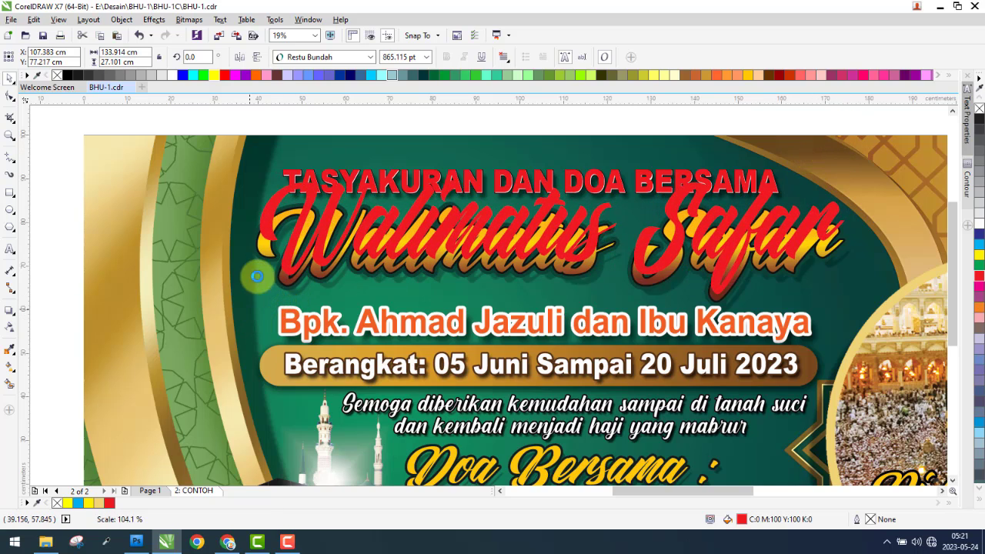
scroll(275, 205, up, 2)
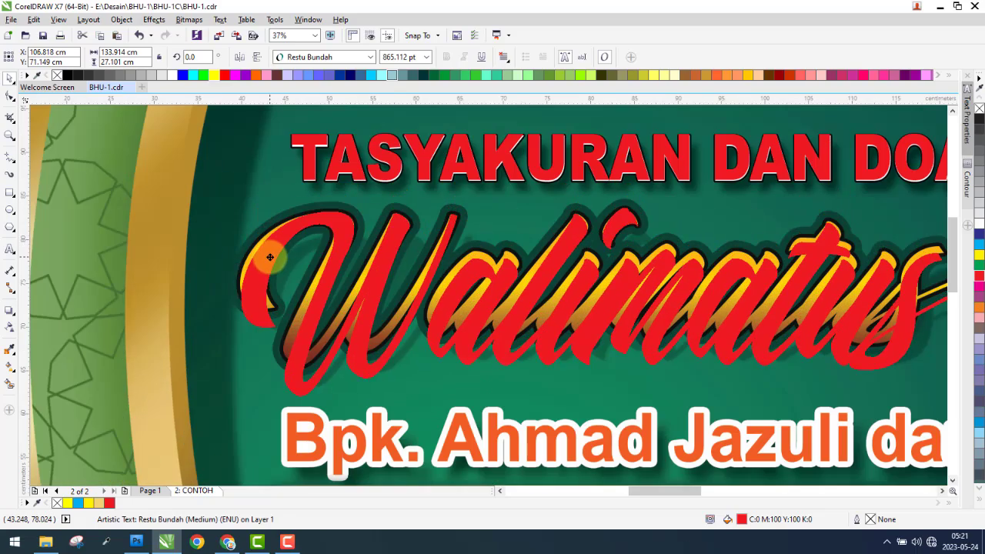
scroll(259, 260, down, 4)
scroll(526, 275, up, 2)
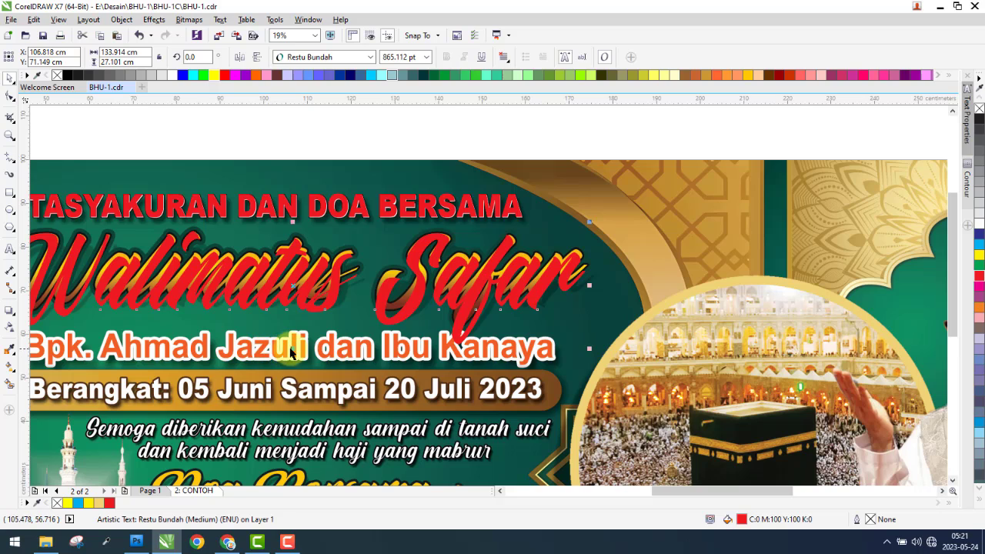
drag(293, 349, 297, 328)
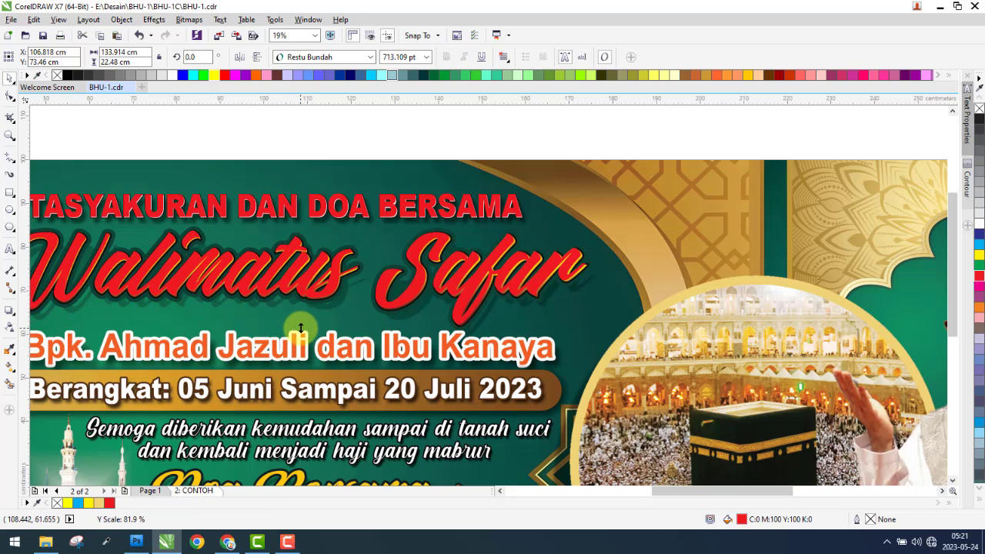
scroll(567, 262, up, 6)
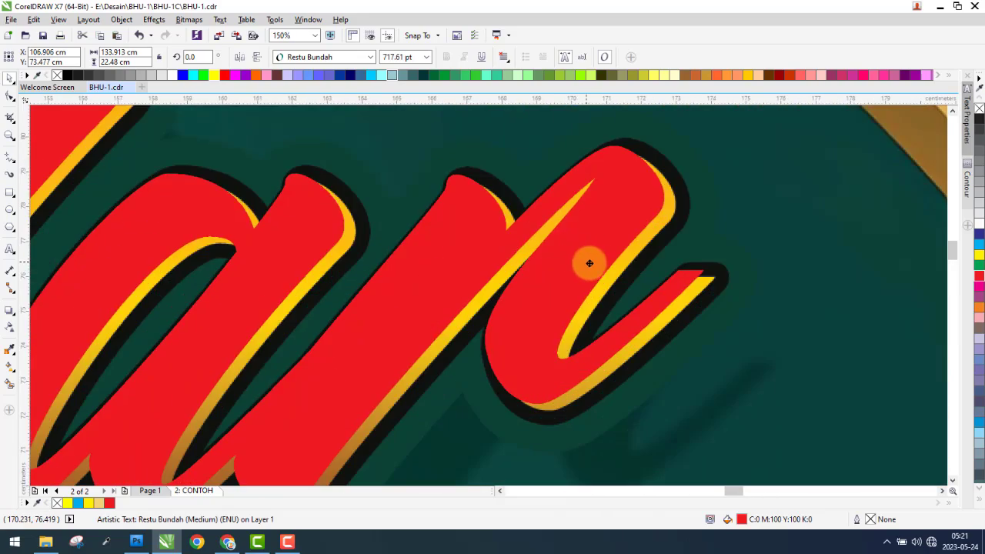
scroll(629, 266, down, 6)
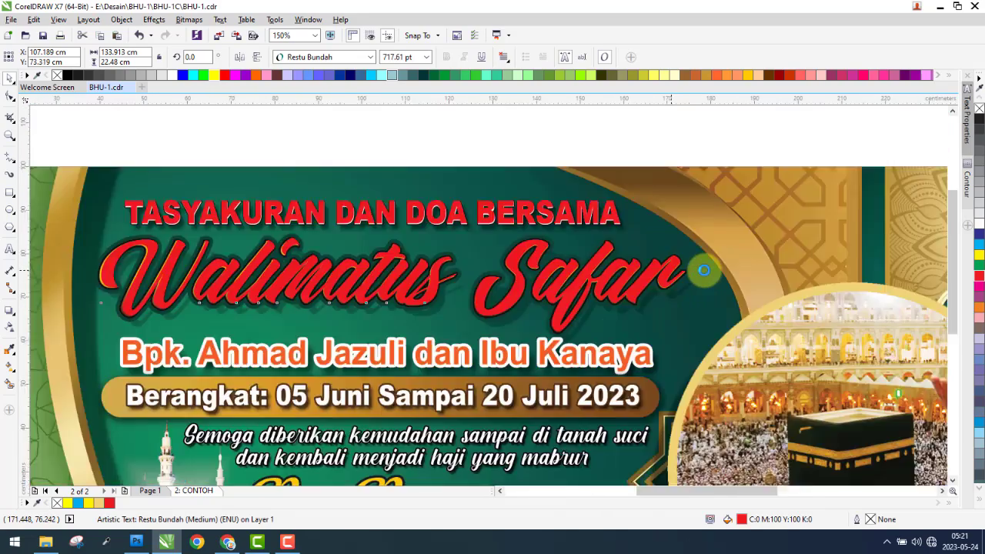
scroll(408, 268, up, 6)
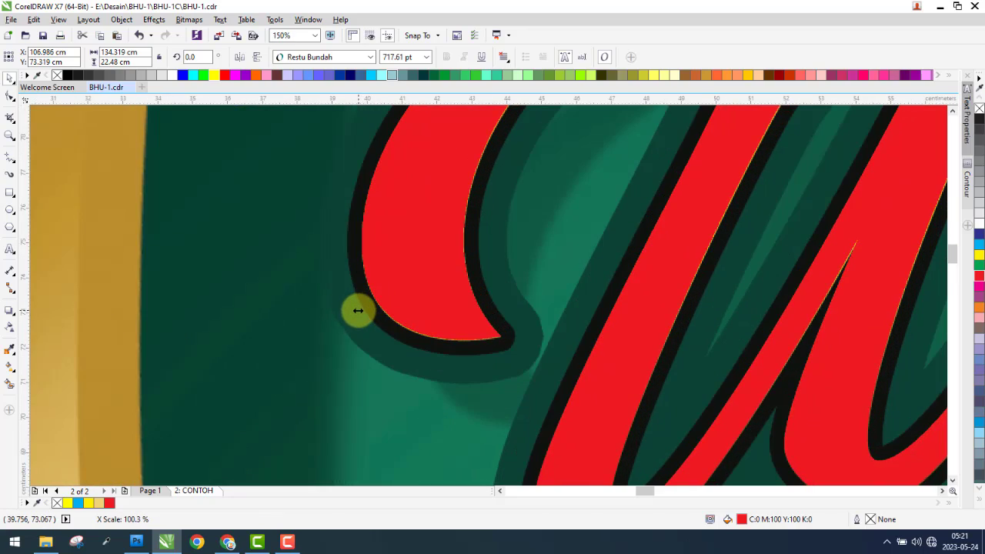
scroll(308, 307, down, 3)
scroll(428, 291, down, 1)
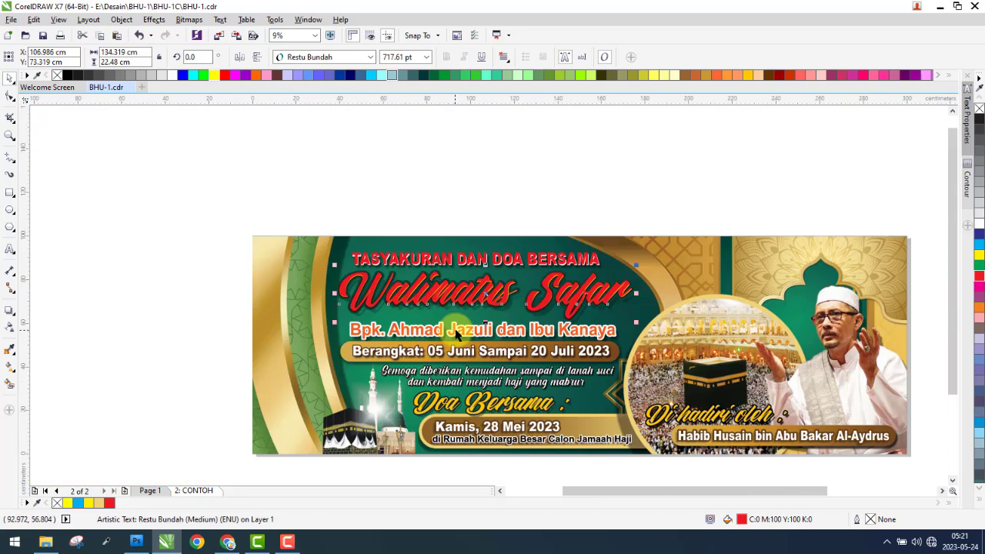
scroll(455, 330, up, 1)
- Copy the title below Walimatus Safar, colour it cyan and retype it as the guests' names
drag(462, 197, 455, 293)
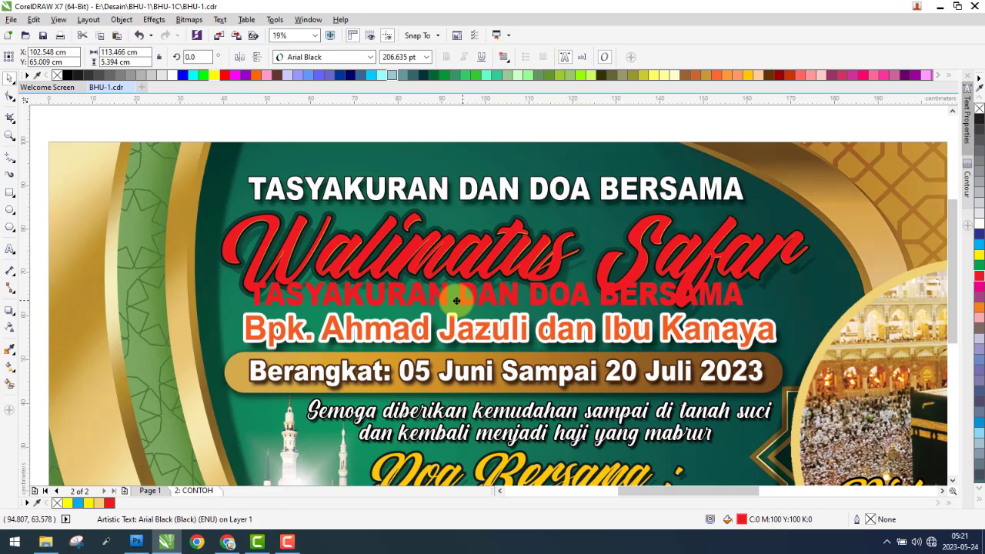
drag(980, 246, 453, 297)
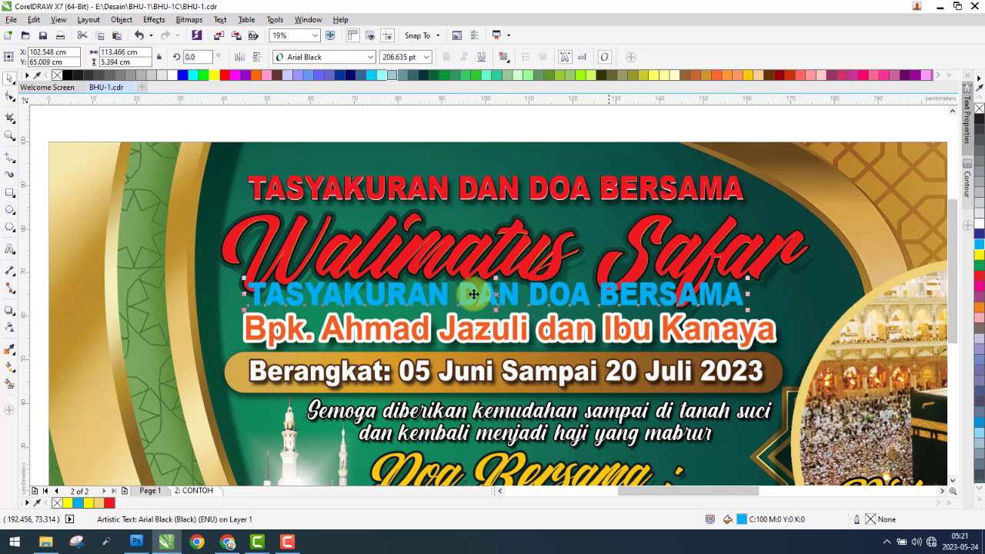
key(ctrl+a)
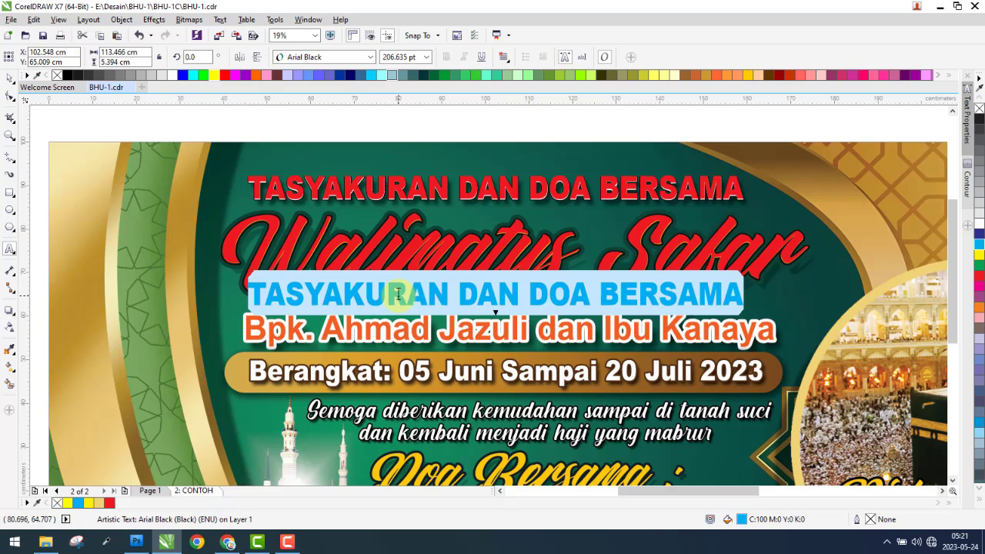
text(Bpk. Ahmad Jazuli dan Ibu)
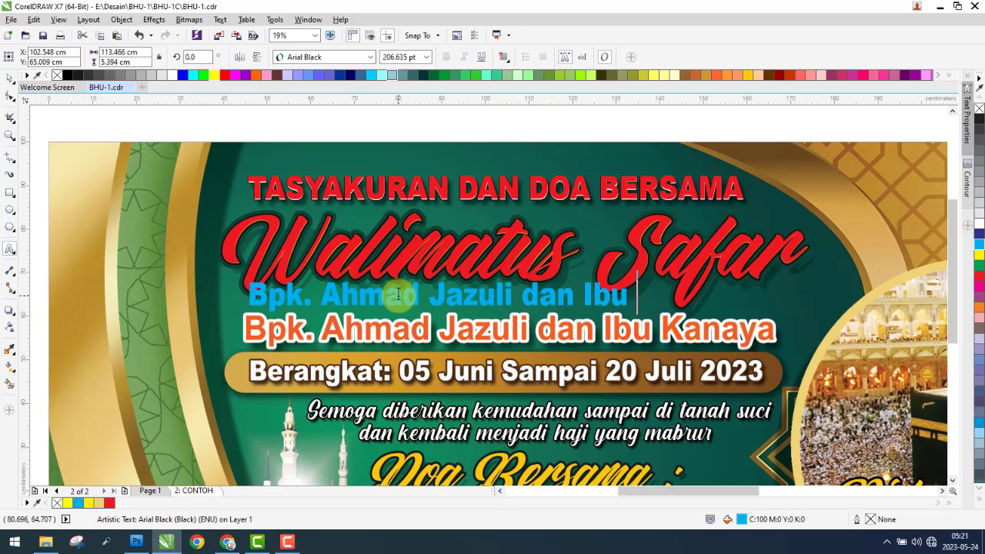
text(Kanaya)
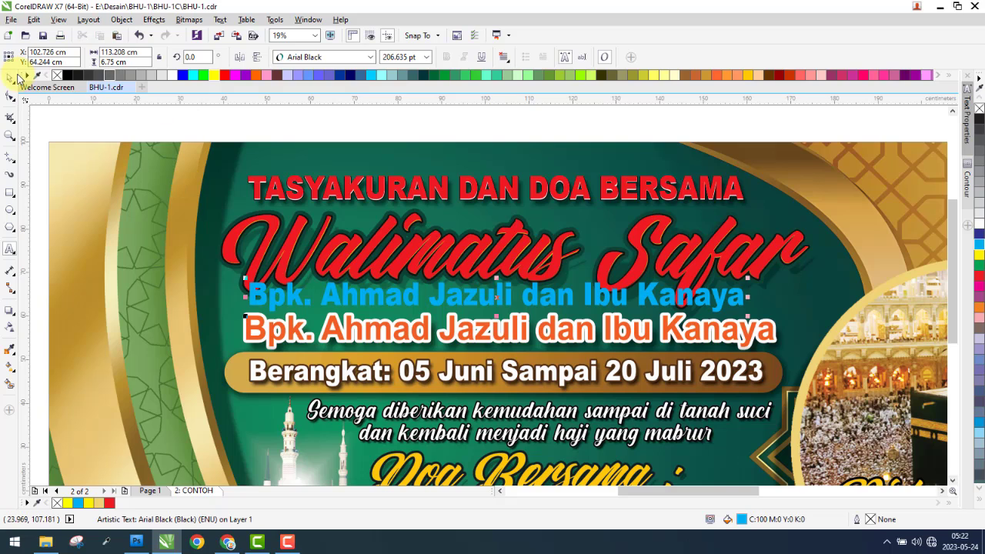
click(9, 78)
- Move the cyan line onto the orange name line and stretch it to the name's width
scroll(250, 304, up, 3)
drag(259, 286, 199, 298)
scroll(246, 373, up, 5)
scroll(199, 299, down, 5)
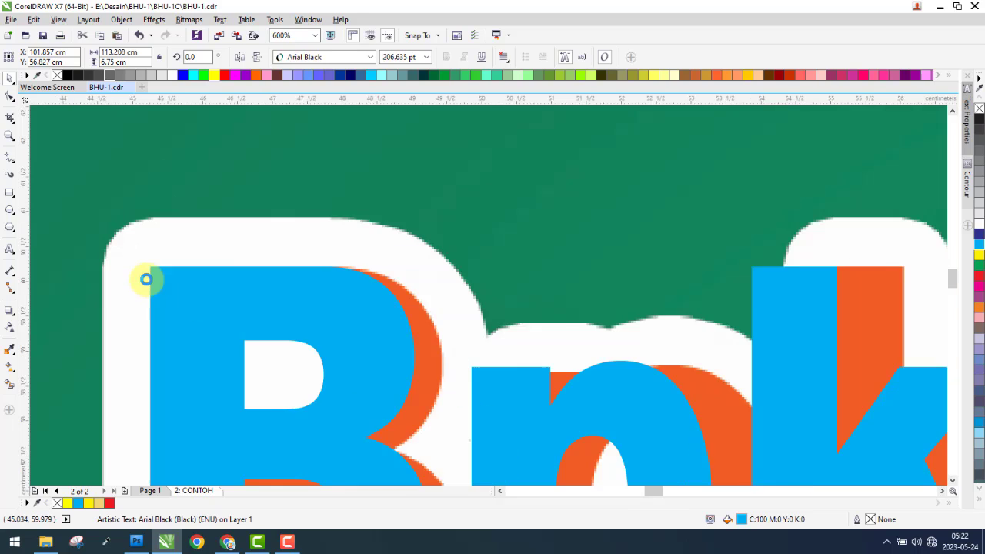
scroll(672, 306, up, 5)
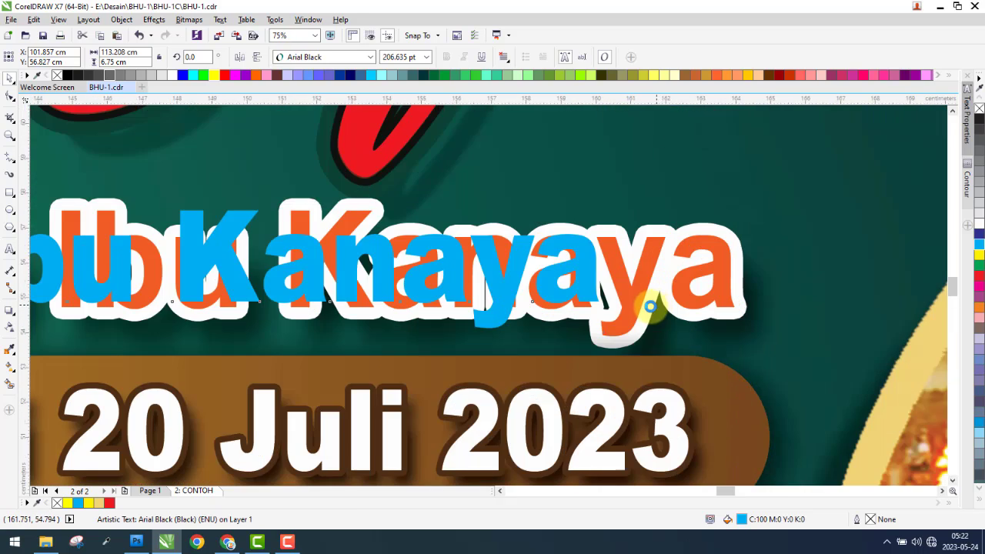
drag(567, 374, 816, 393)
scroll(328, 190, up, 3)
scroll(430, 174, down, 1)
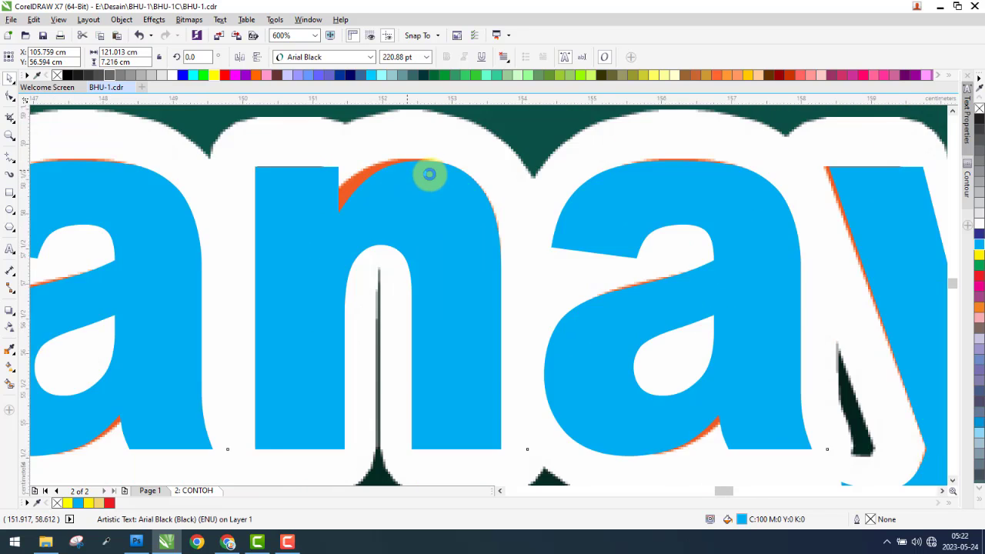
scroll(430, 174, down, 3)
- Nudge the cyan line up slightly and drop a copy onto the date bar
key(Up)
key(Up)
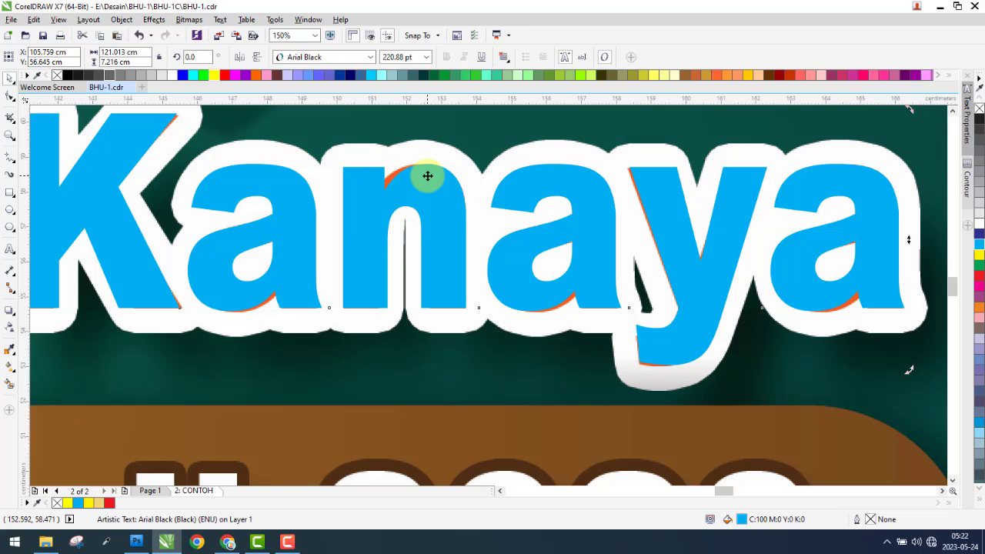
scroll(427, 176, down, 4)
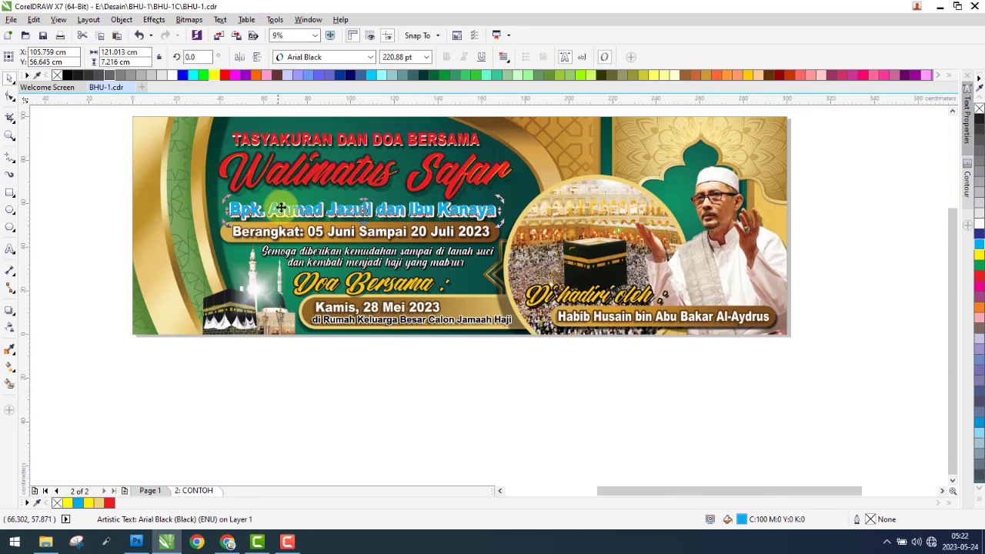
scroll(306, 206, up, 3)
drag(304, 209, 298, 313)
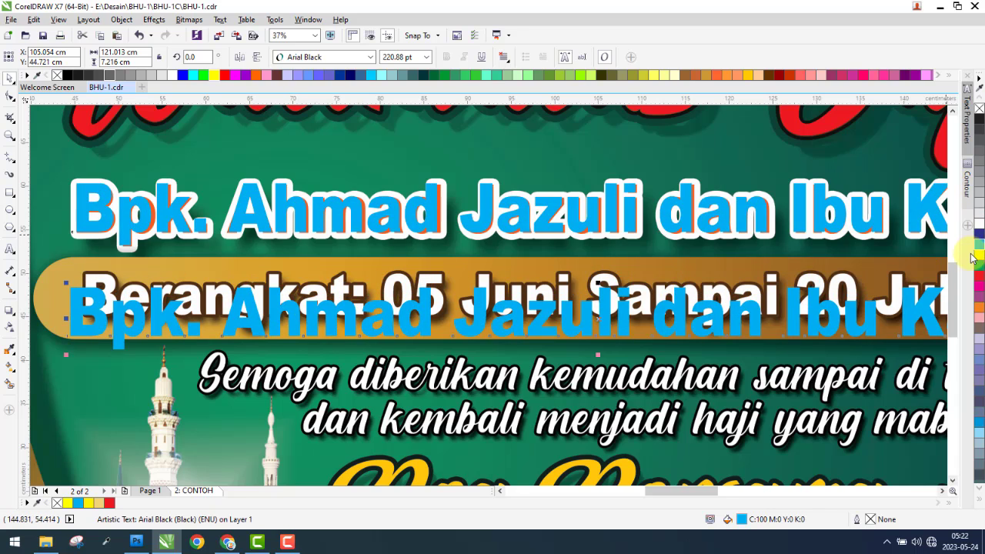
- Colour the duplicate red and replace its wording with the pasted 'Berangkat: 05 Juni Sampai 20 juli 2023'
click(980, 277)
scroll(316, 309, down, 2)
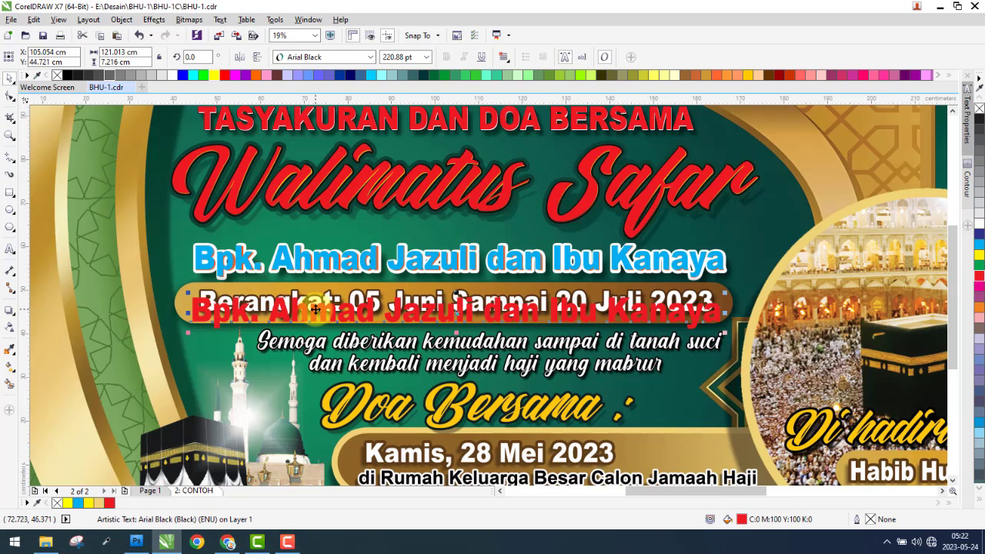
double_click(315, 309)
key(ctrl+a)
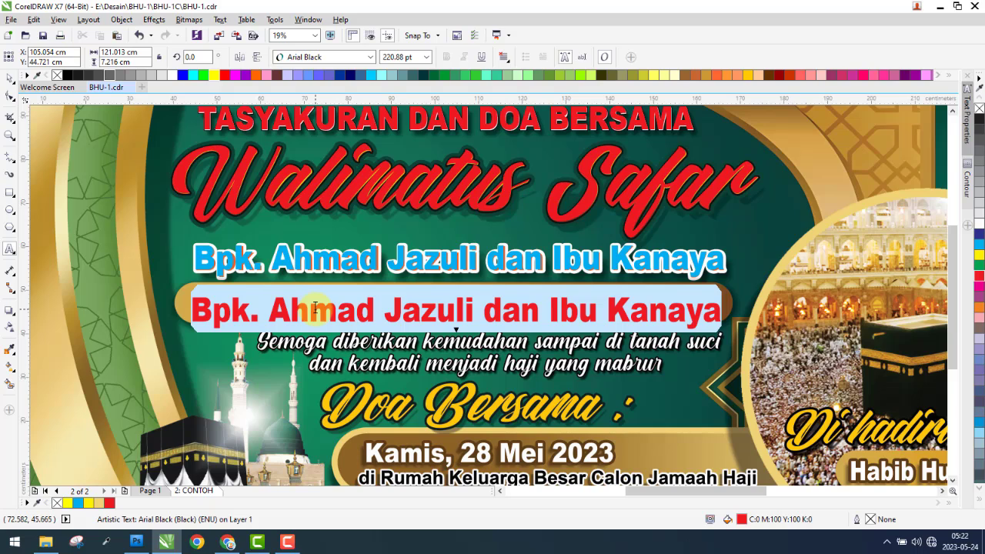
text(Berangkat: 05 Juni Sampai 20 Juli 2023)
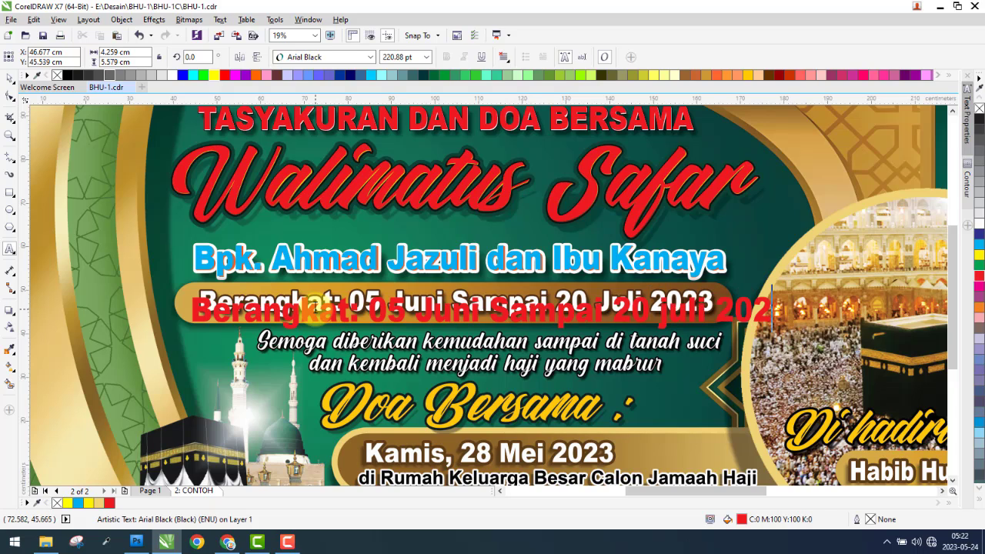
- Shrink the red date text and line it up over the white Berangkat lettering
click(9, 78)
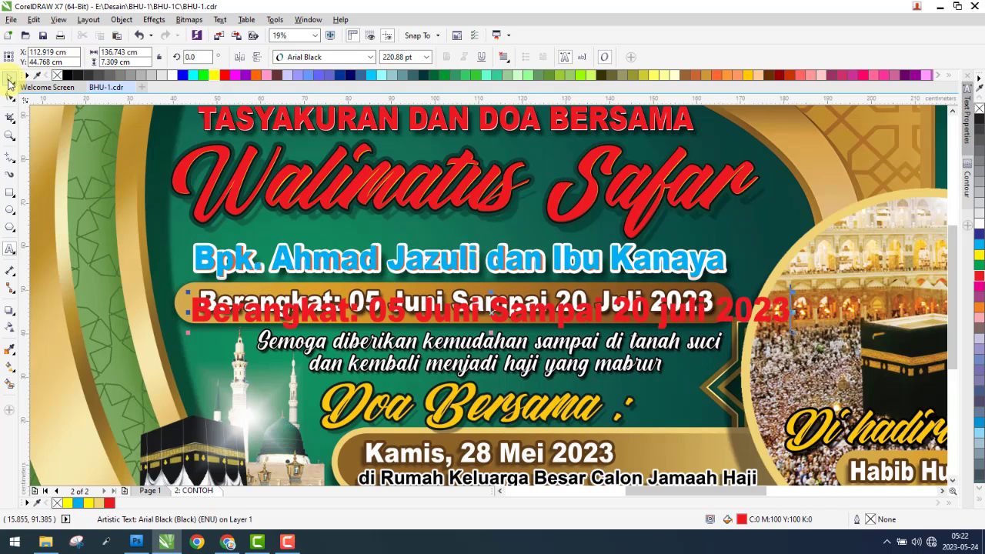
drag(792, 293, 729, 295)
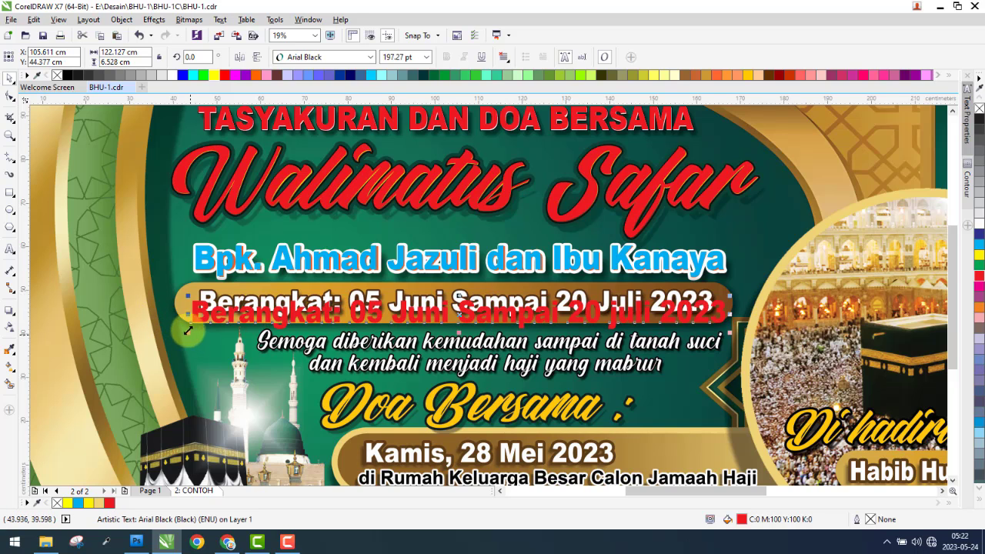
scroll(203, 341, up, 2)
drag(198, 339, 205, 334)
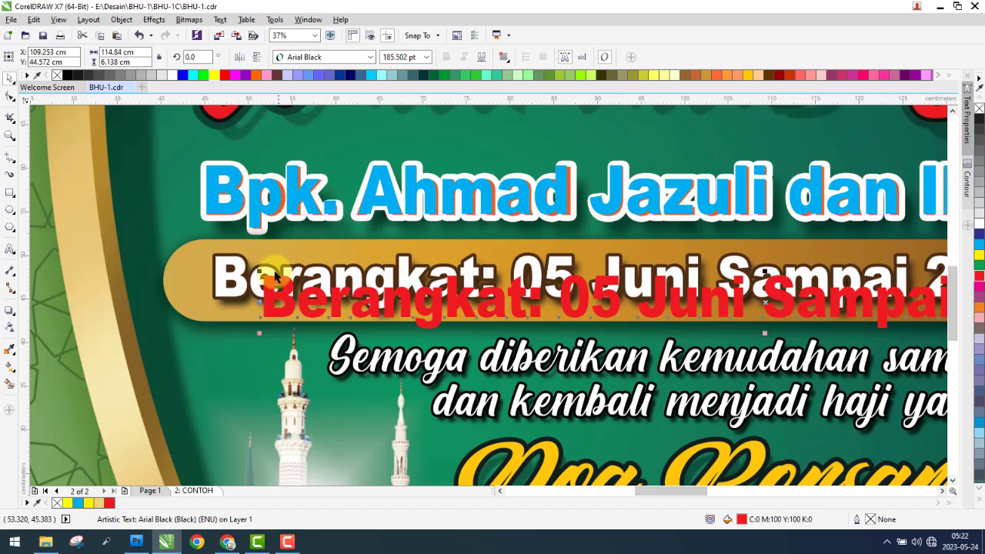
scroll(203, 262, up, 4)
drag(460, 338, 264, 259)
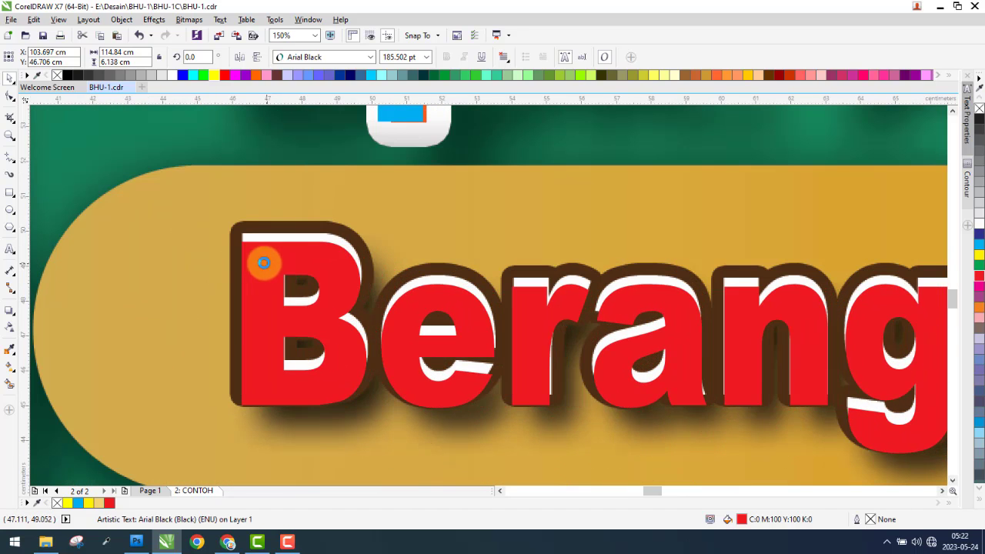
scroll(246, 233, up, 6)
drag(304, 346, 297, 275)
scroll(180, 260, down, 6)
scroll(180, 261, down, 8)
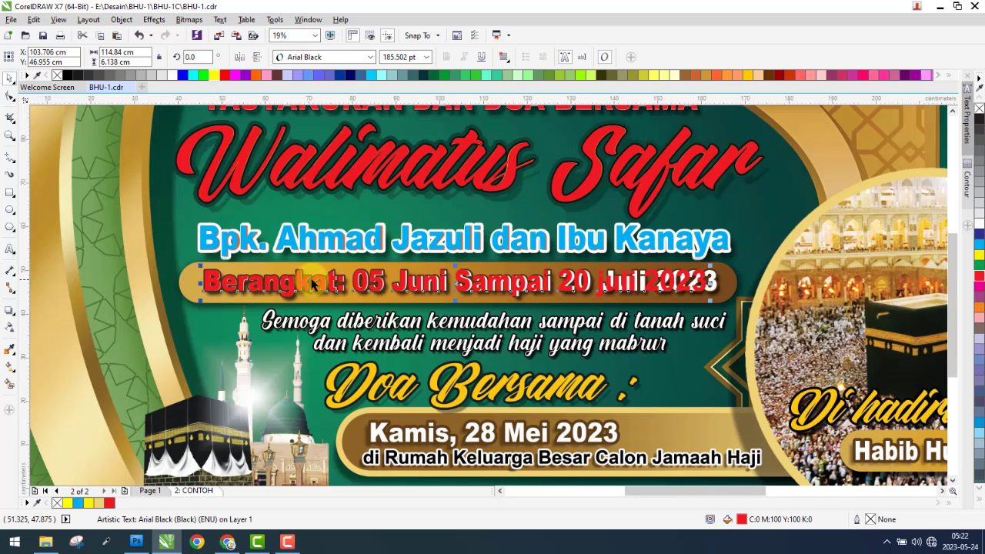
scroll(718, 285, up, 4)
scroll(718, 285, up, 5)
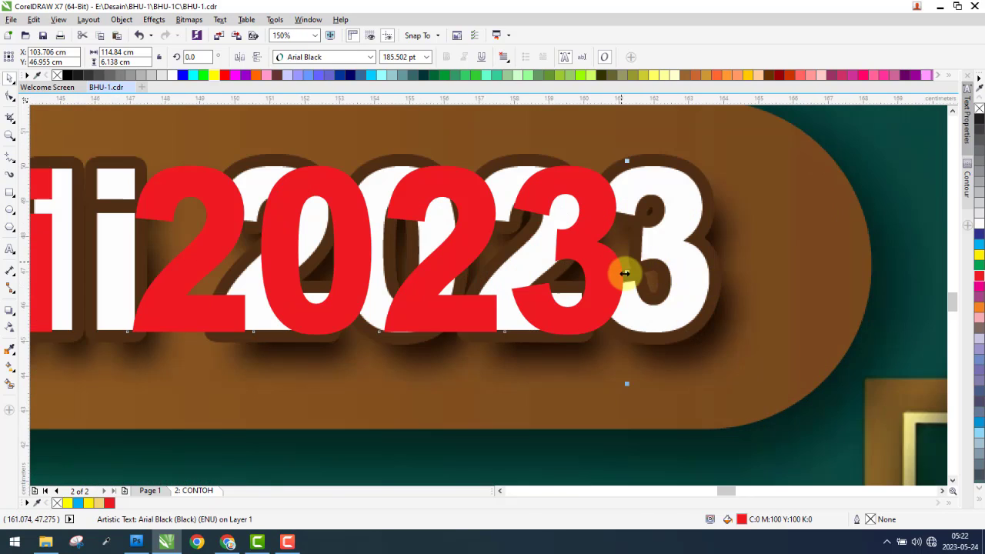
- Widen the date text so 2023 lines up and capitalise Juli
drag(627, 275, 715, 274)
scroll(715, 275, down, 9)
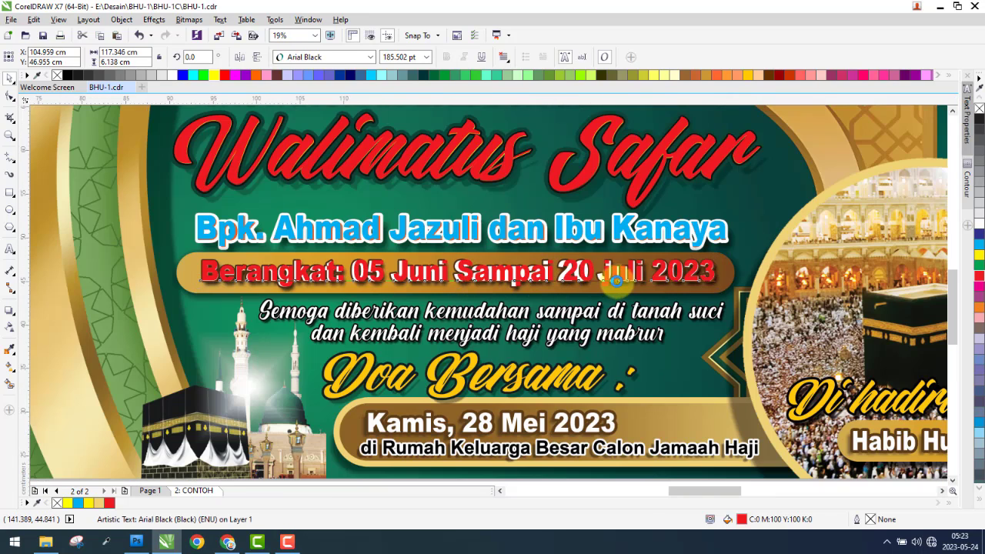
scroll(605, 274, up, 2)
drag(600, 262, 577, 271)
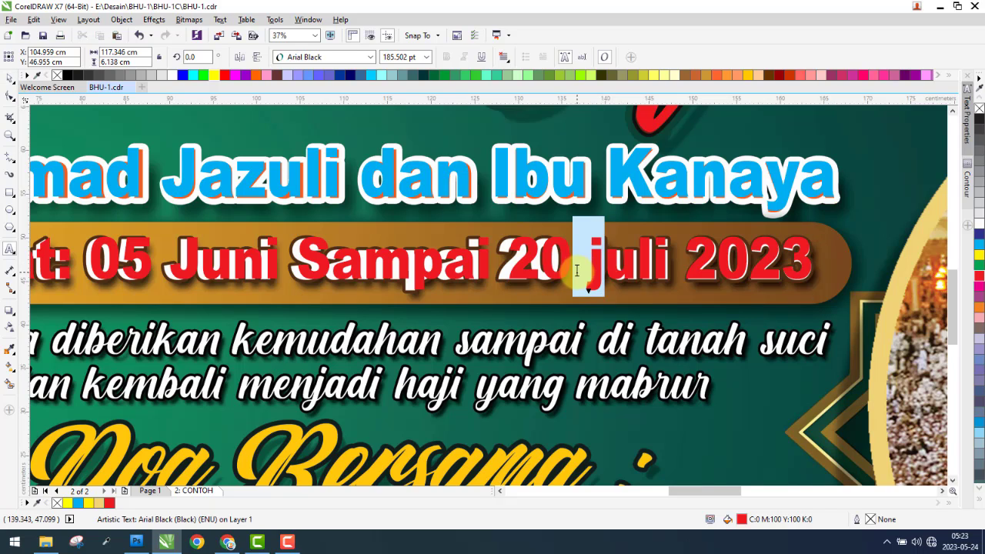
text(J)
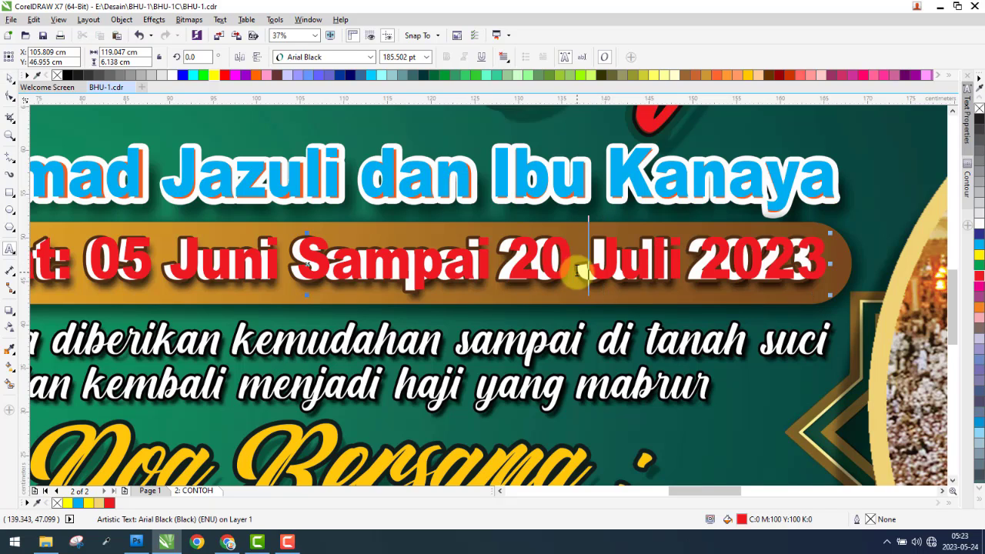
click(10, 80)
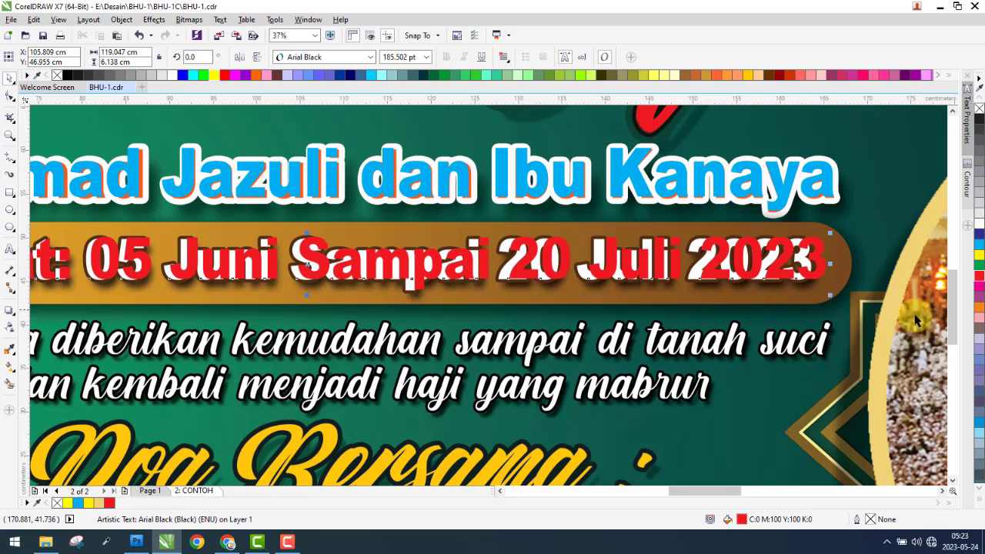
- Narrow the date line slightly and place a 125.602 pt copy lower down
scroll(837, 275, up, 3)
scroll(652, 232, up, 2)
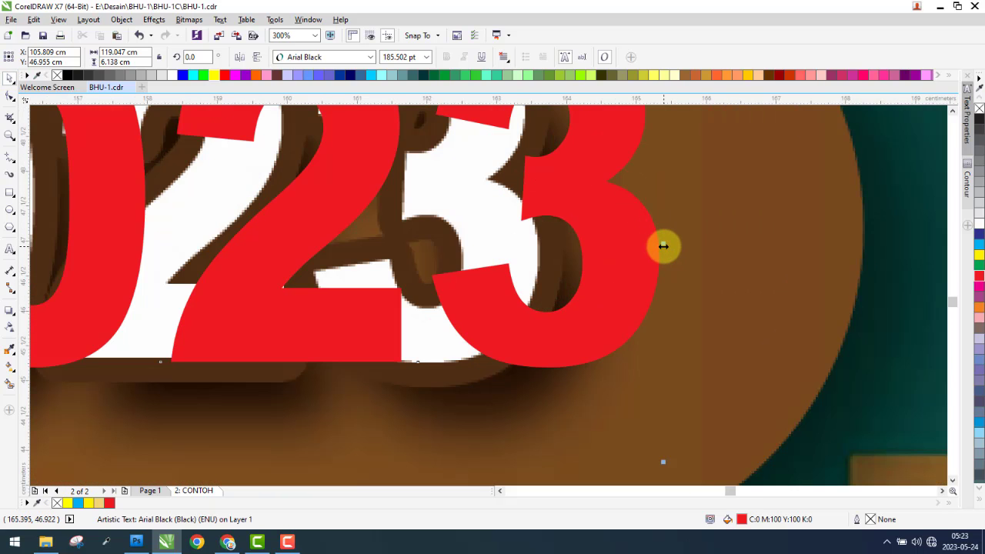
scroll(578, 259, up, 3)
drag(662, 245, 546, 274)
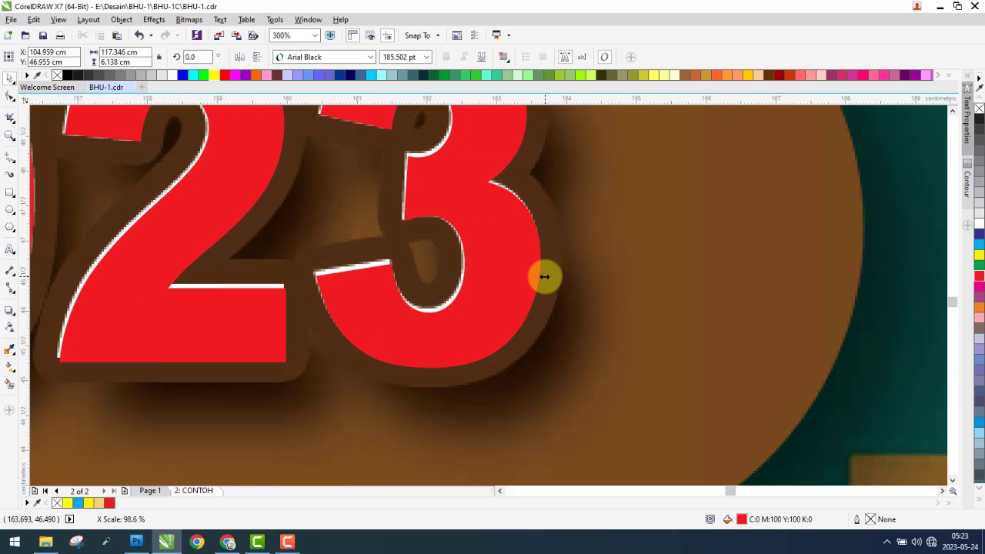
scroll(631, 294, down, 5)
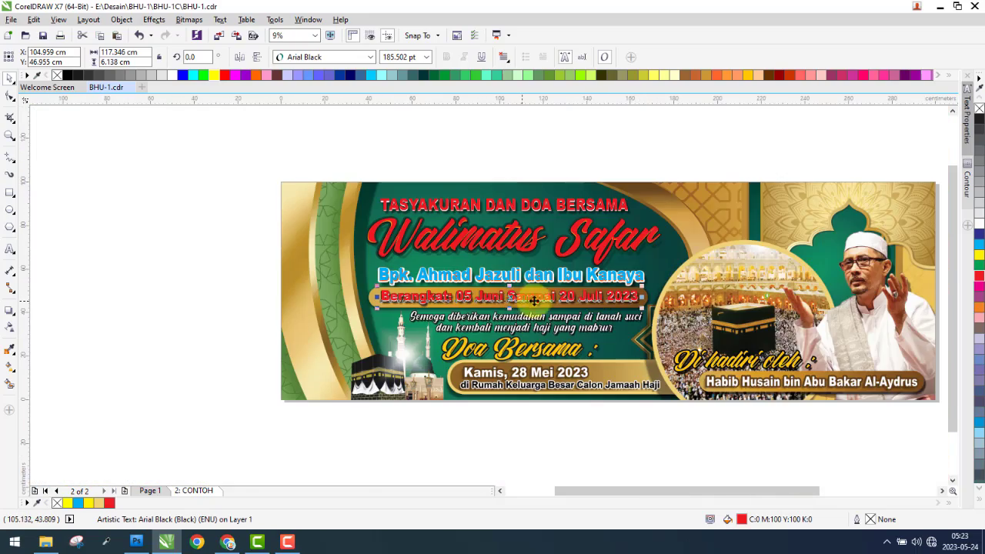
scroll(508, 291, up, 4)
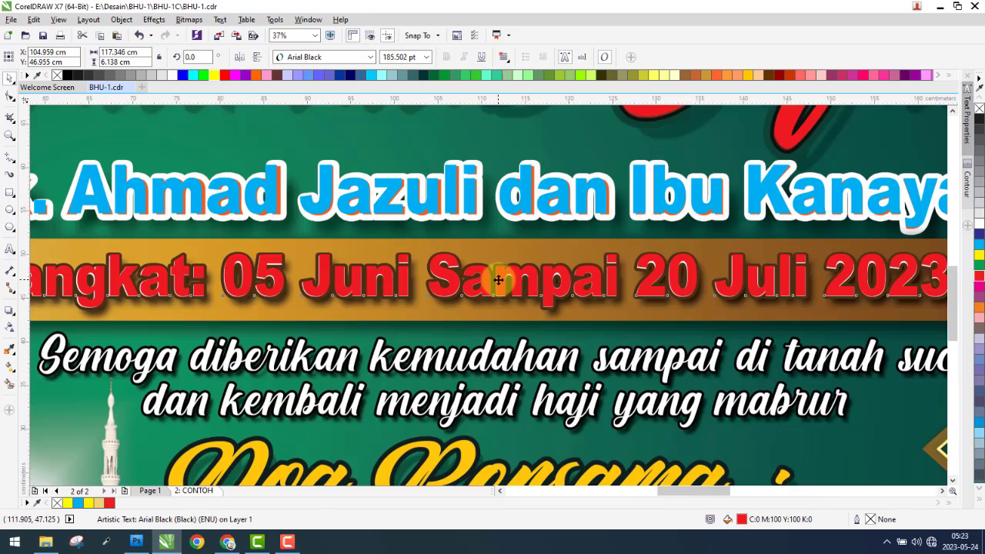
drag(499, 280, 552, 341)
scroll(459, 366, down, 2)
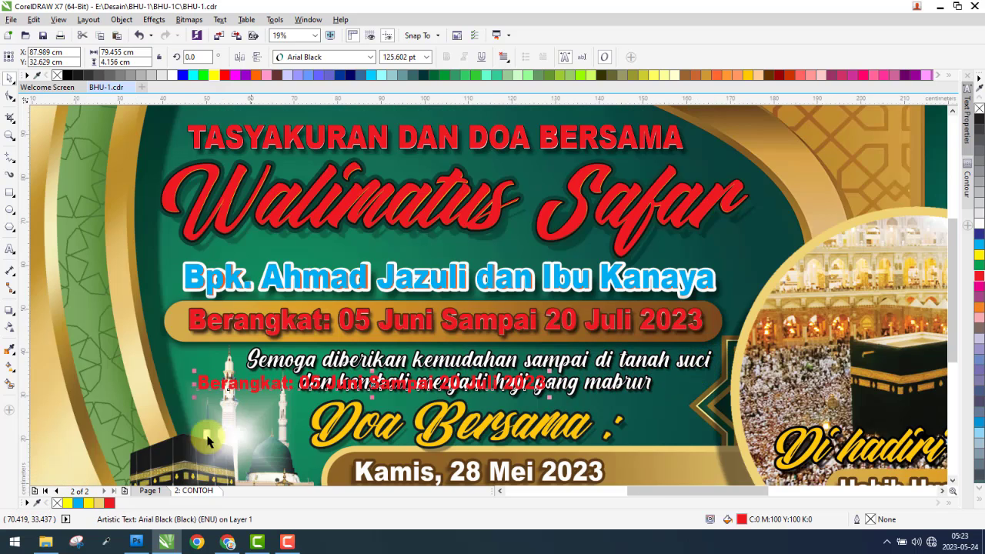
- Check which fonts are in the Font folder before choosing one
click(54, 541)
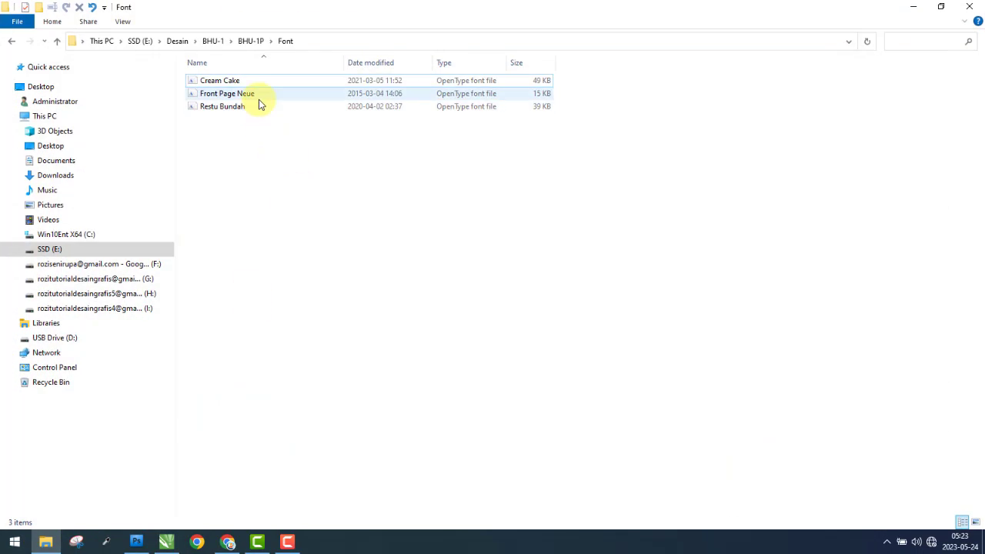
click(913, 8)
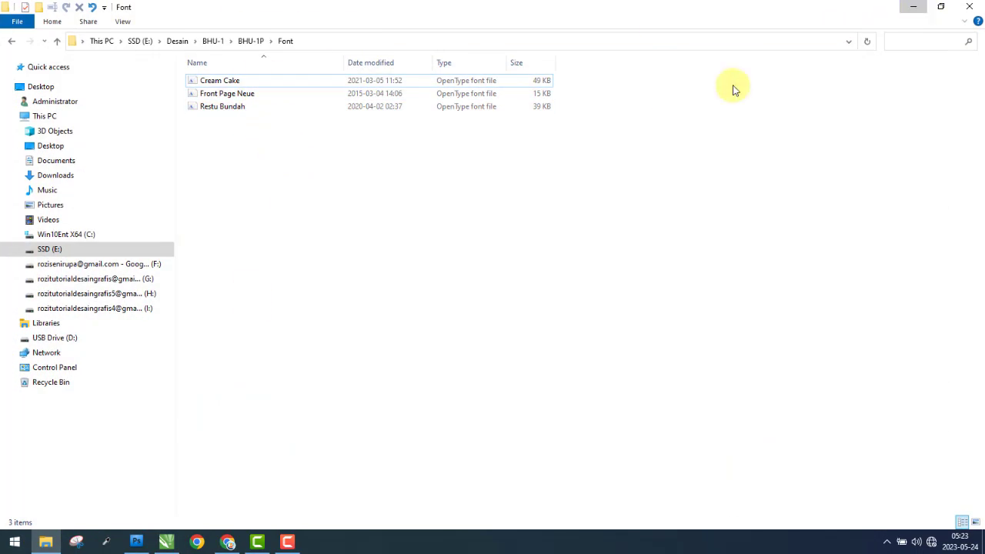
click(310, 57)
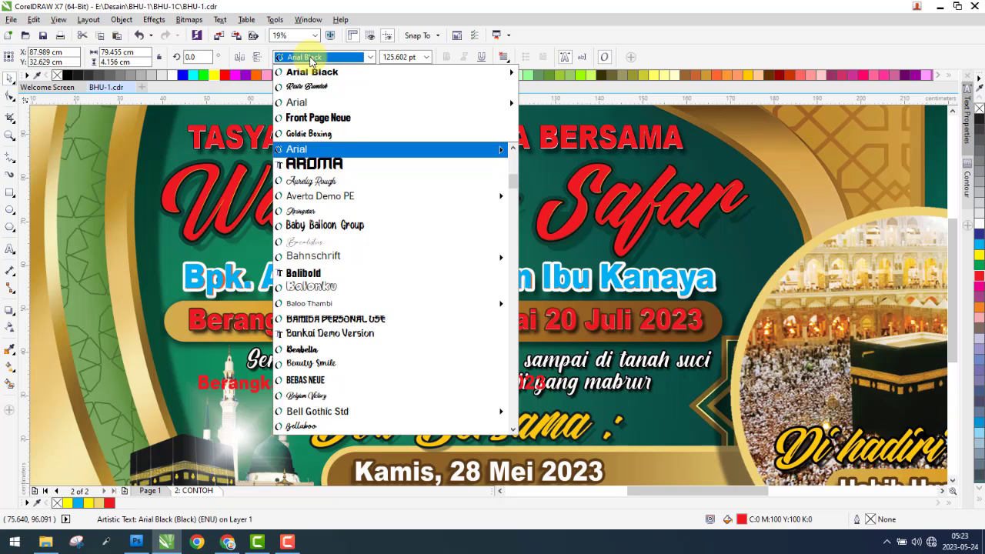
- Set the lower copy in Cream Cake and enlarge it to 255.139 pt over the Semoga greeting
text(cream)
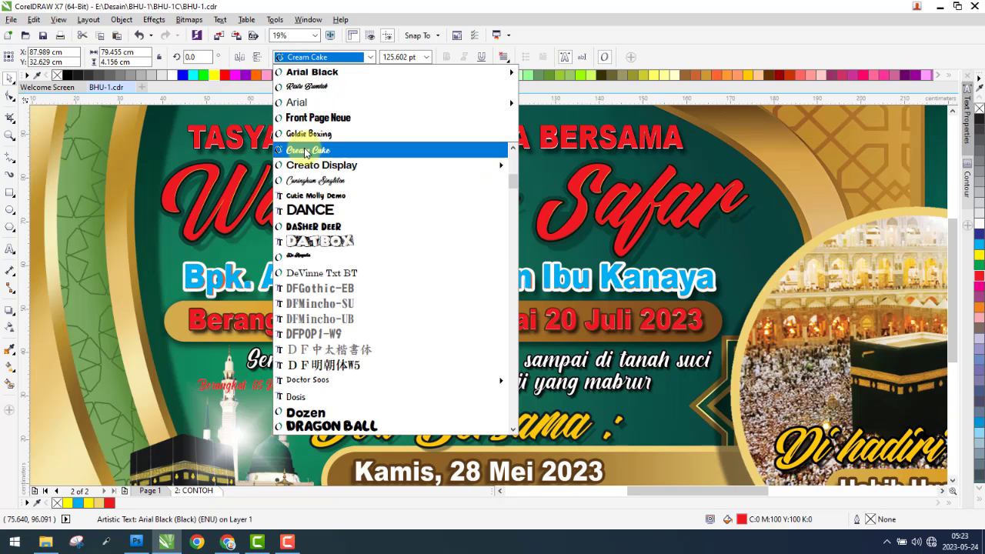
click(307, 151)
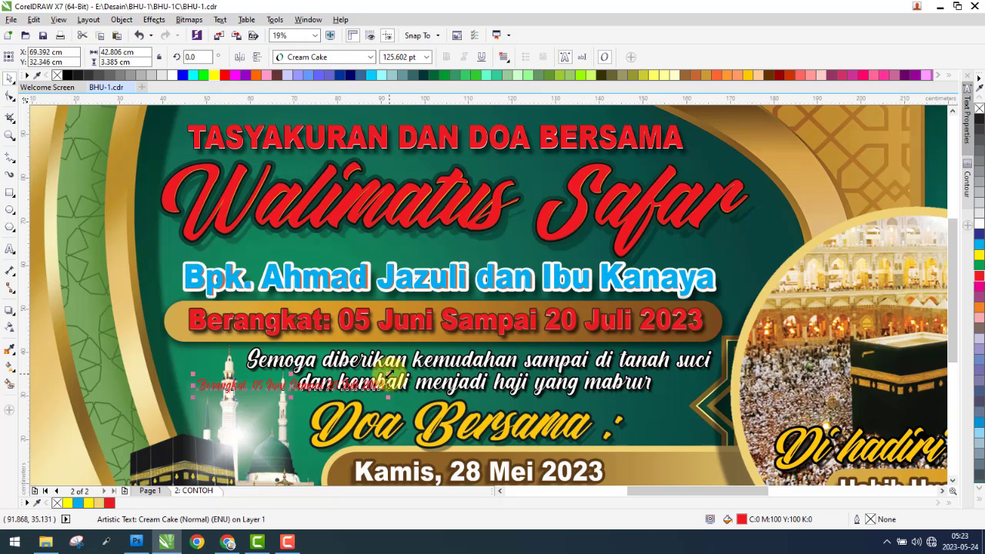
drag(390, 376, 672, 356)
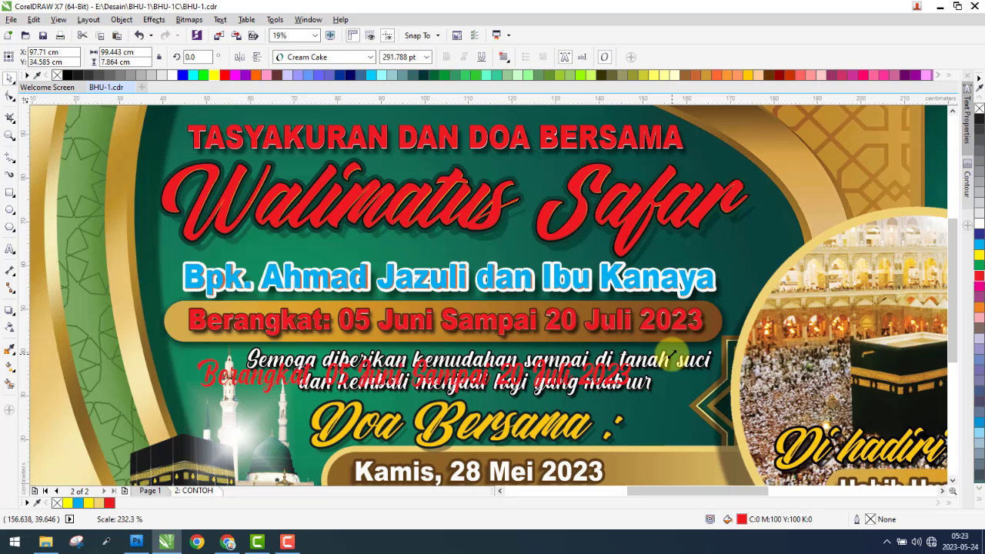
drag(672, 356, 663, 358)
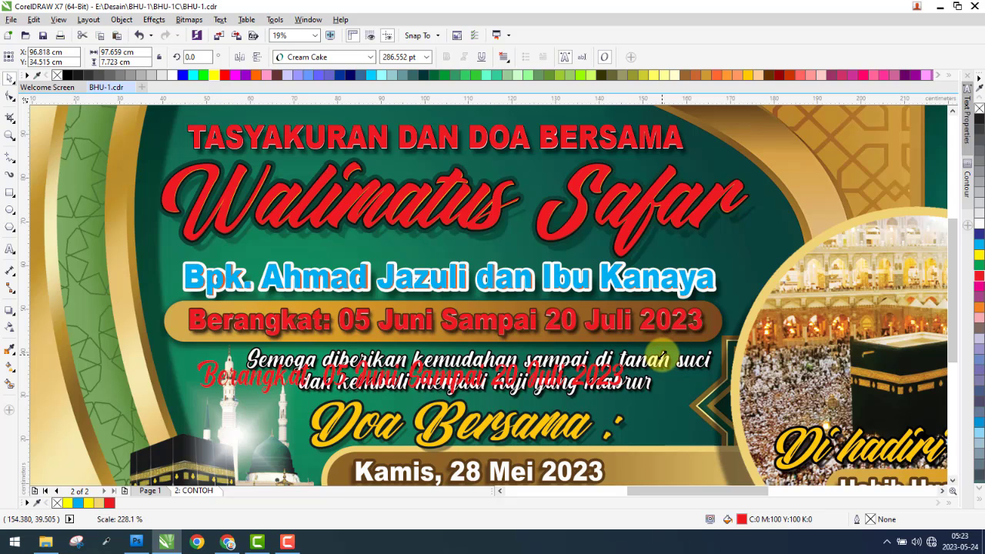
drag(663, 358, 615, 400)
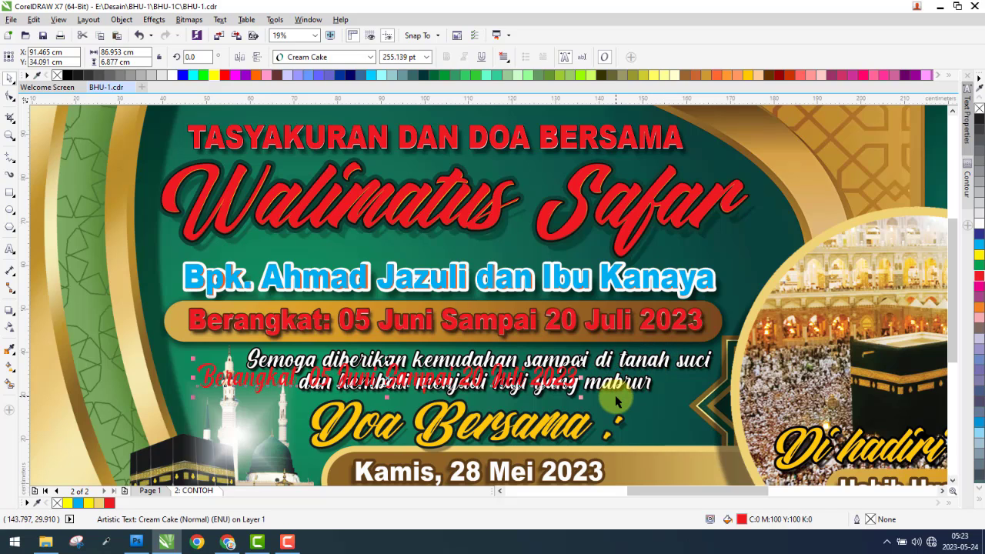
click(10, 249)
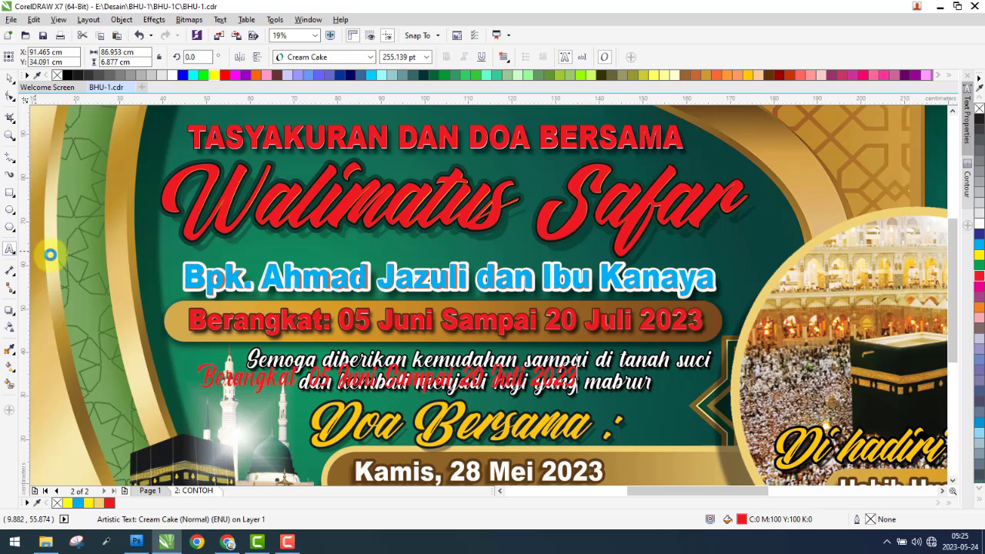
- Retype the copy as the two-line 'Semoga diberikan kemudahan…haji yang mabrur' greeting and colour it cyan
click(287, 374)
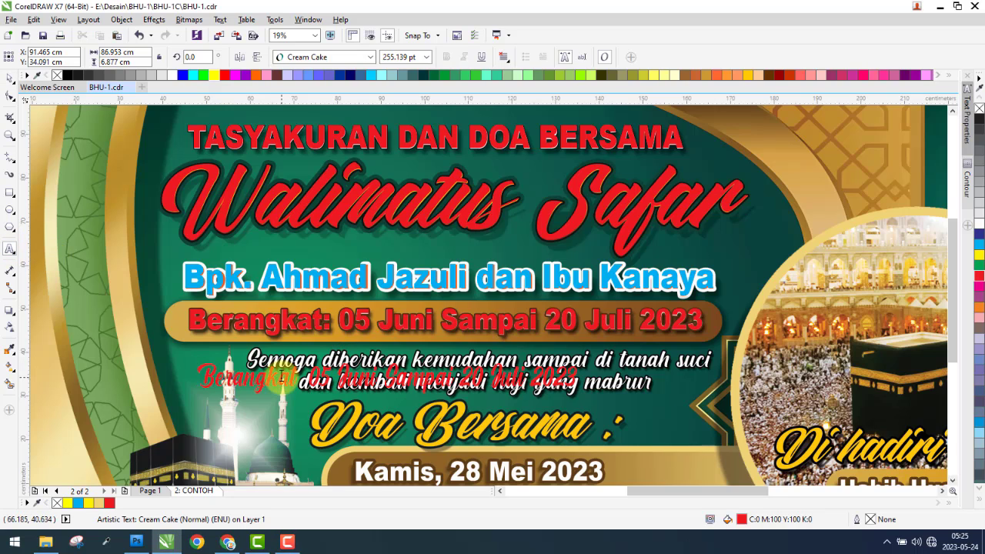
key(ctrl+a)
text(Se)
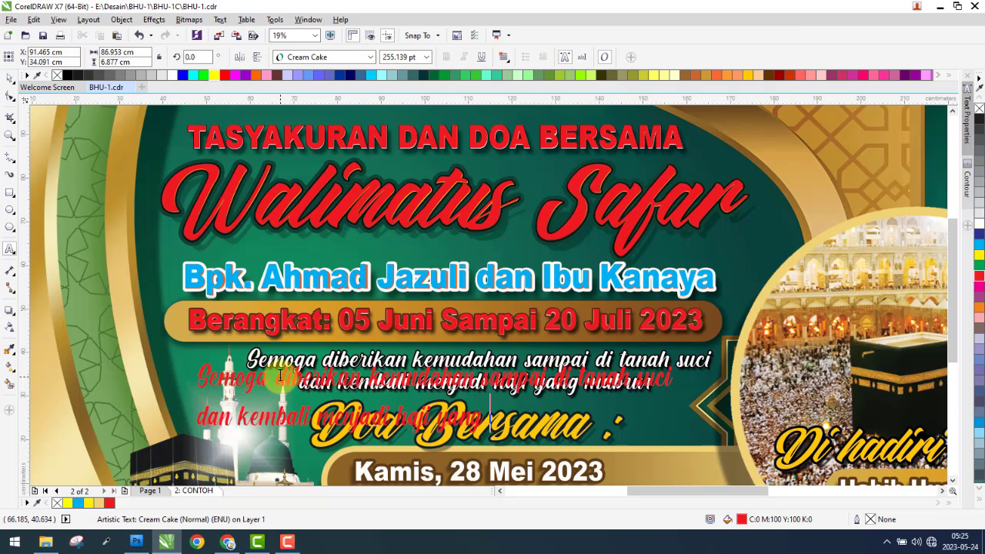
text(rur)
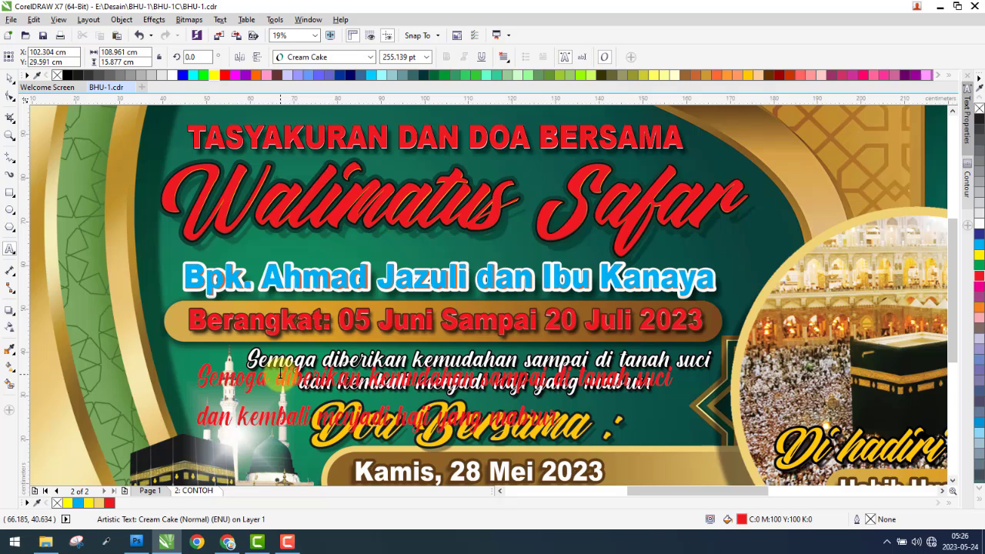
click(10, 97)
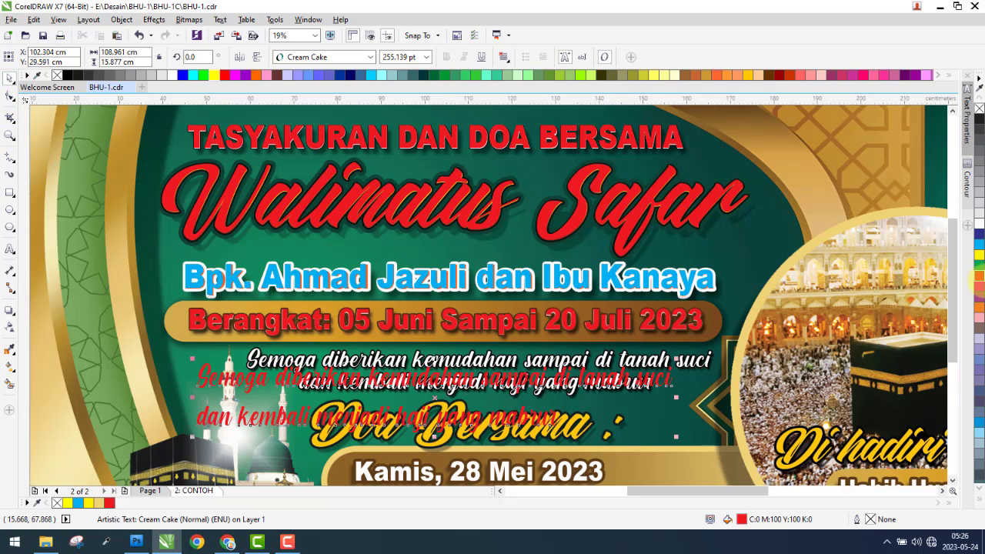
drag(979, 244, 547, 360)
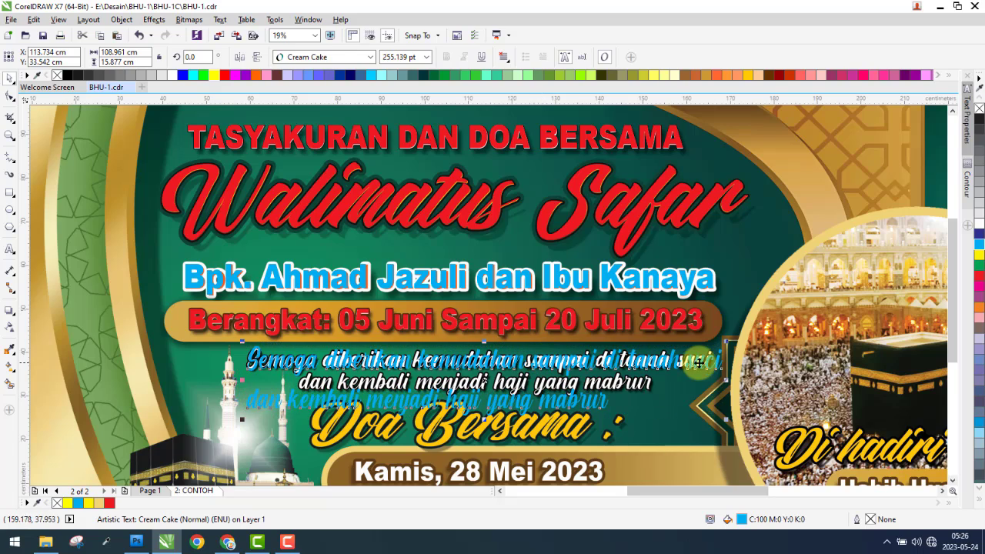
- Rescale the cyan greeting to 250.014 pt and move it down so its first line overlays Semoga
scroll(726, 339, up, 2)
scroll(725, 337, up, 3)
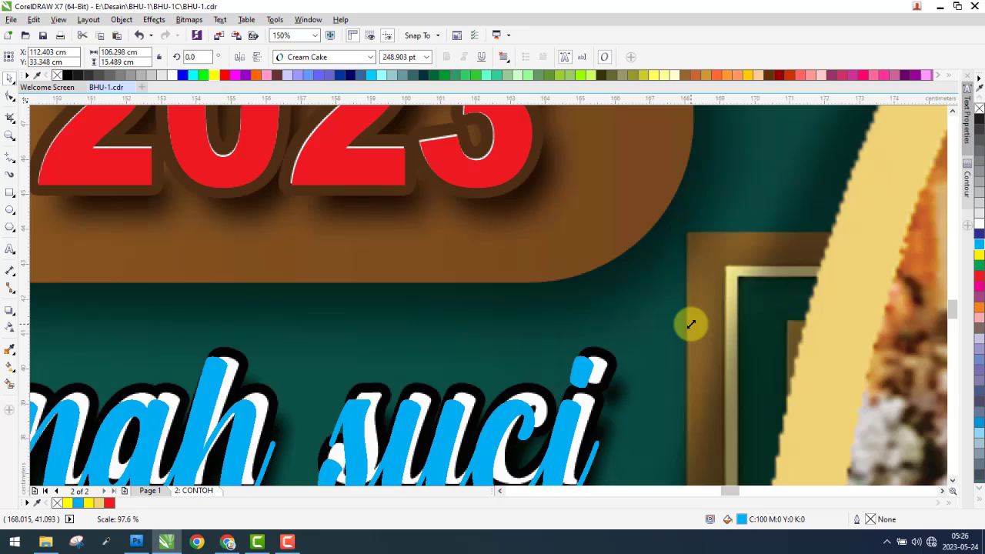
scroll(589, 370, up, 3)
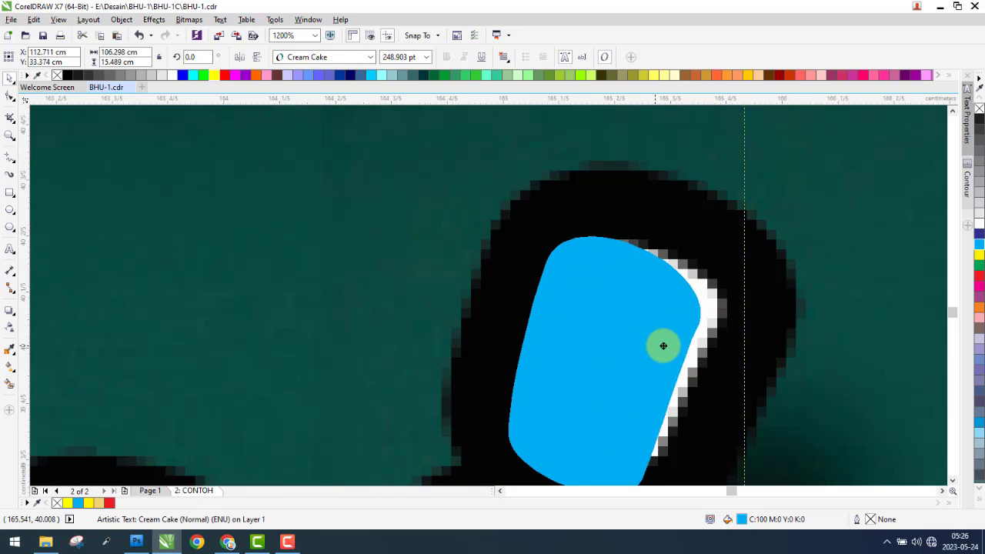
scroll(773, 273, down, 5)
scroll(773, 272, down, 5)
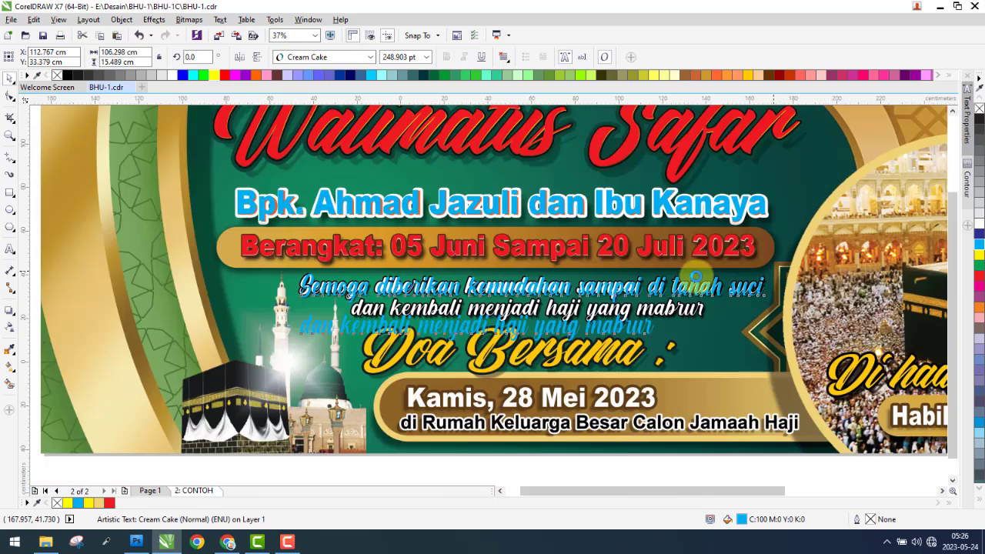
scroll(509, 266, up, 4)
scroll(510, 265, up, 1)
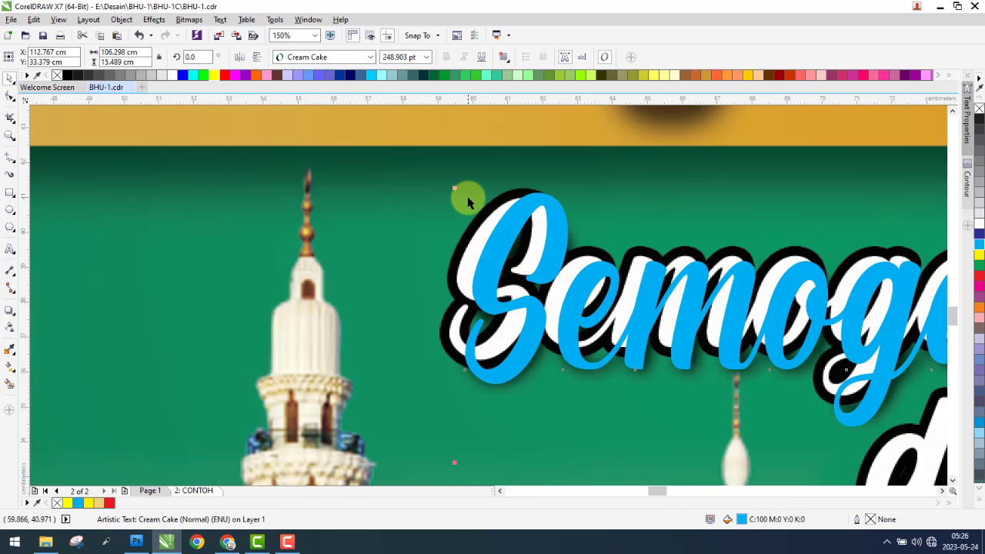
scroll(462, 196, up, 1)
drag(452, 192, 418, 180)
drag(593, 207, 590, 214)
scroll(385, 223, down, 5)
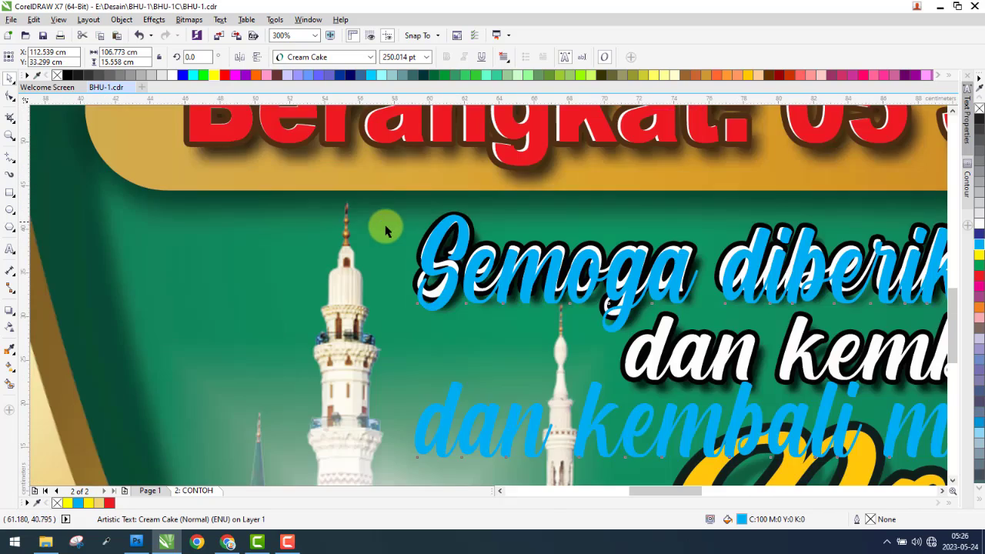
scroll(701, 243, up, 2)
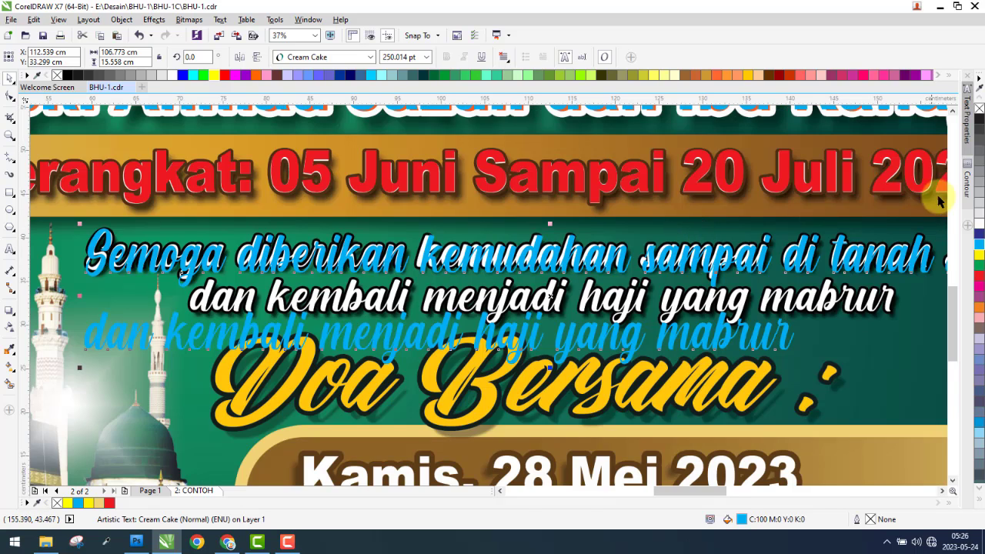
- In Text Properties, cut the cyan greeting's line spacing from 90% down to 65%
click(967, 127)
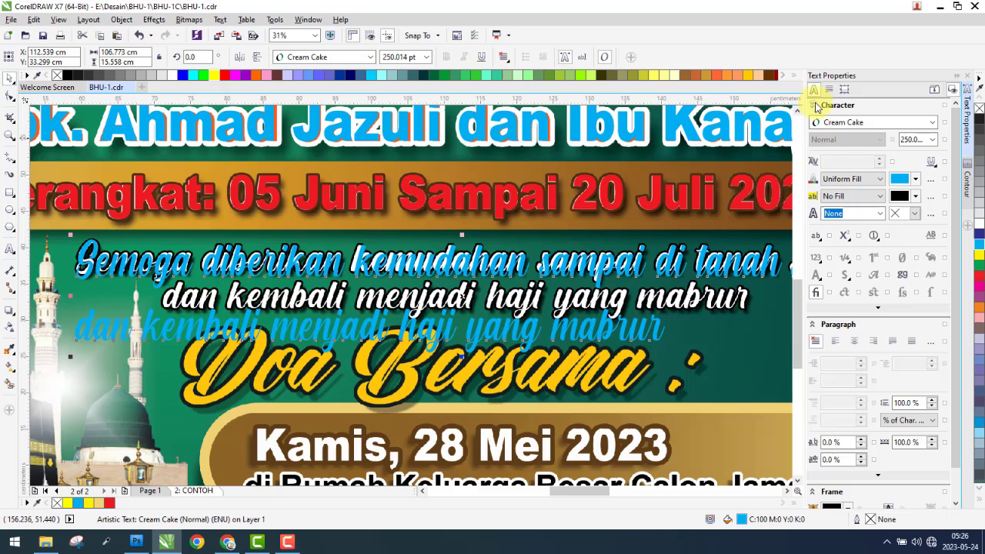
click(816, 105)
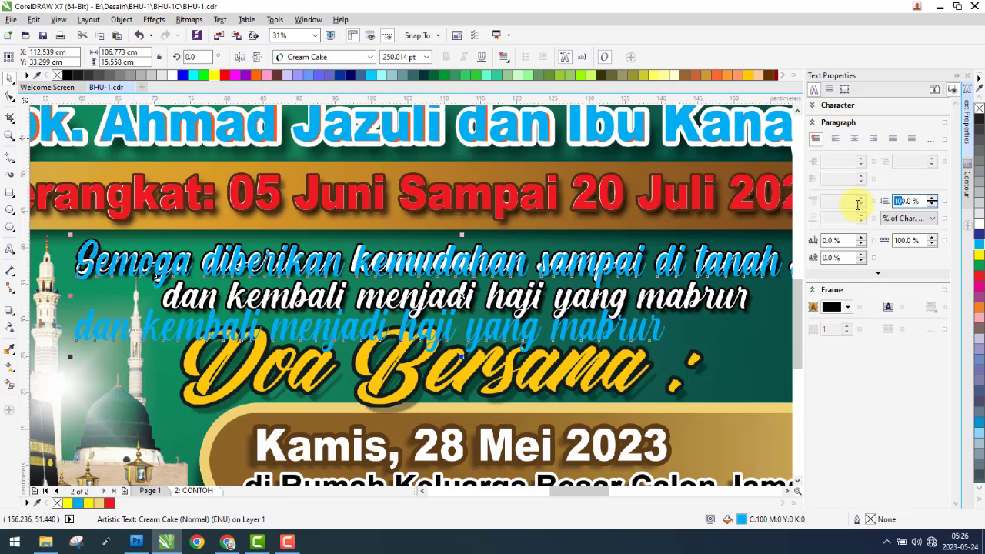
text(90)
key(Return)
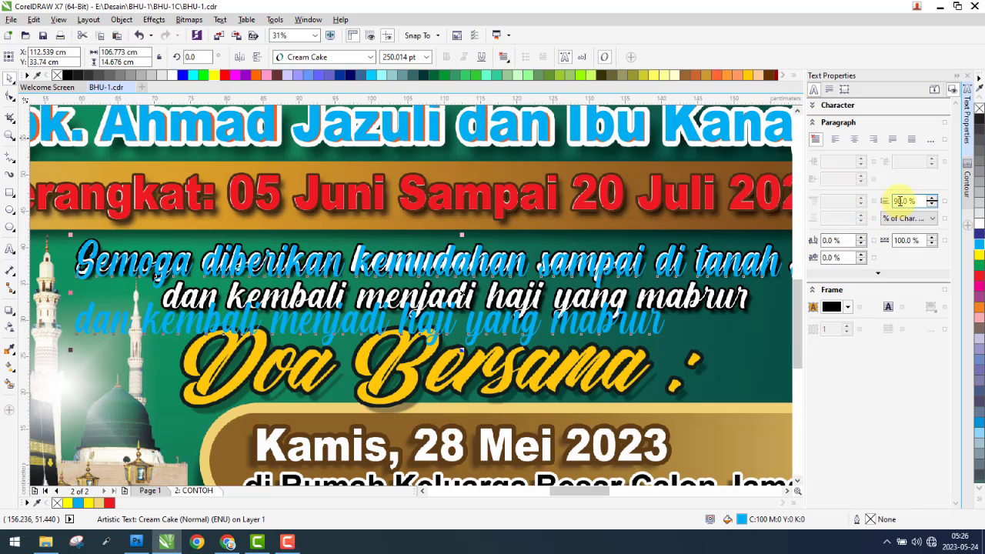
text(7)
key(Return)
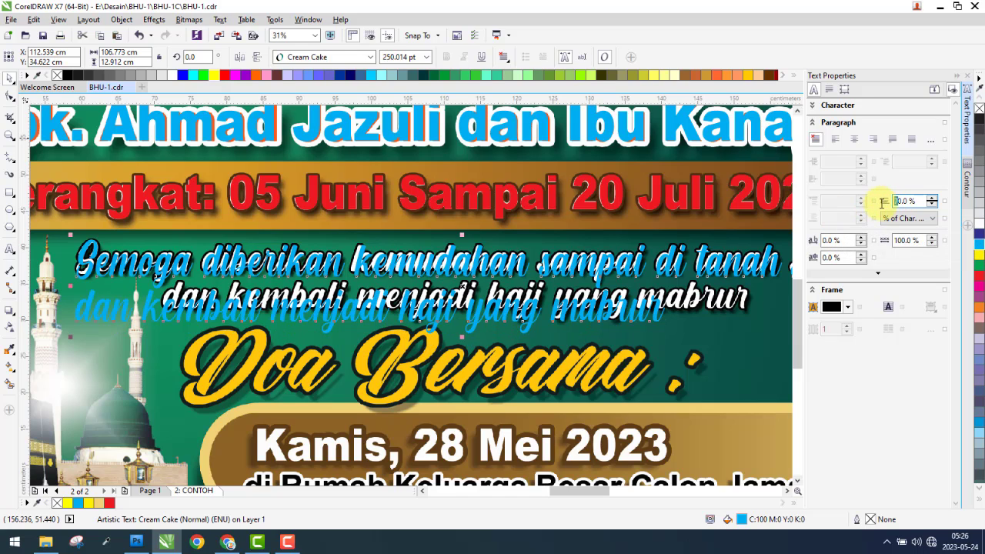
key(Return)
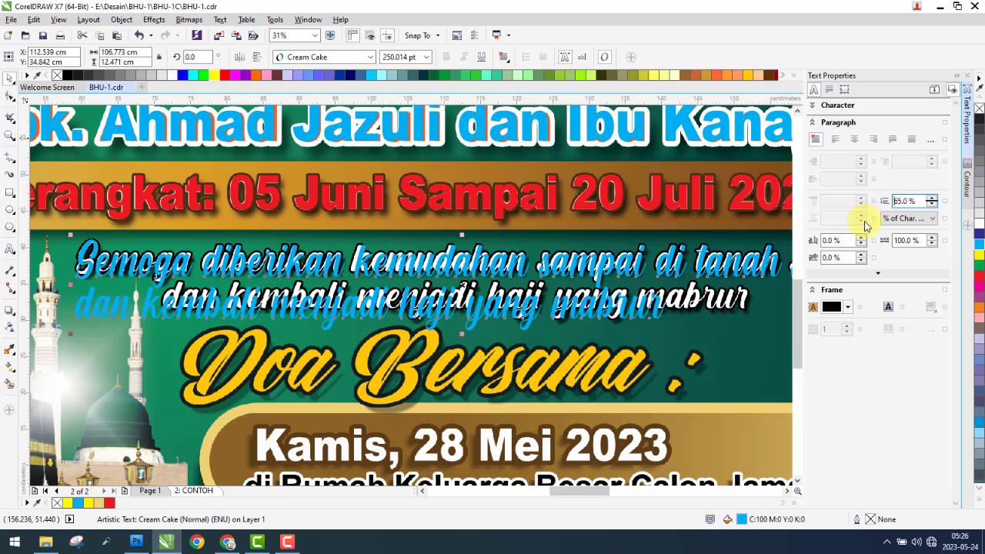
- Set line spacing to 47% and centre-align the lines so the second overlays 'dan kembali'
double_click(899, 201)
text(45)
key(Return)
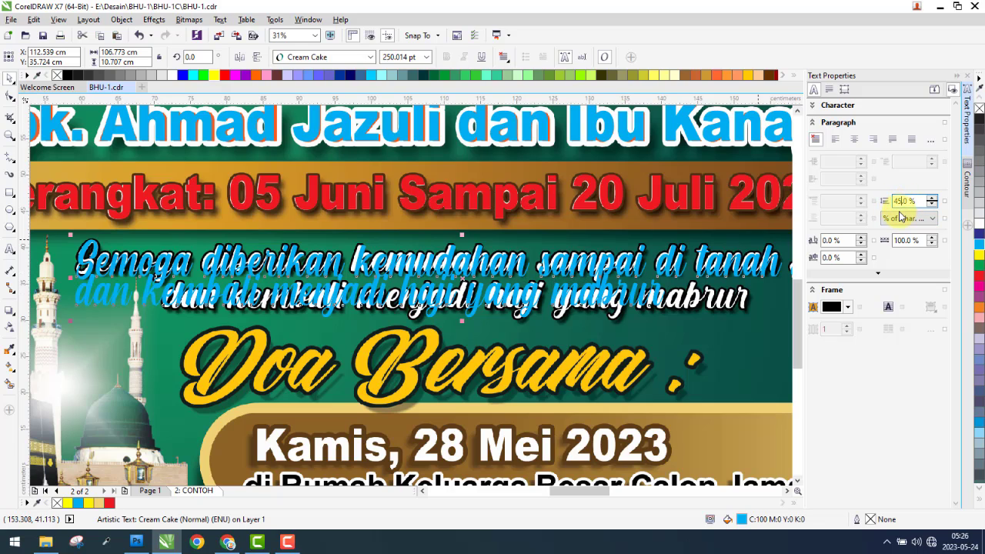
key(Return)
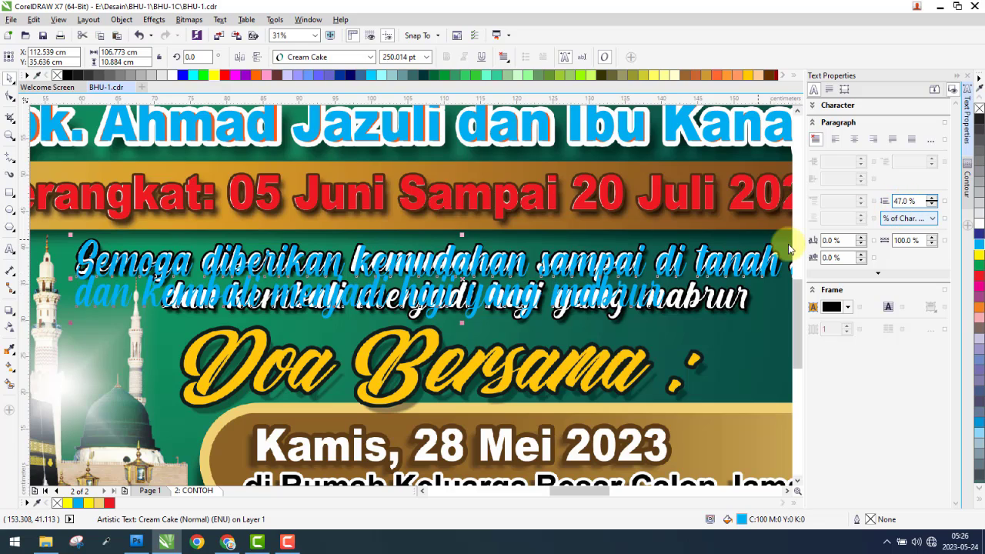
click(829, 91)
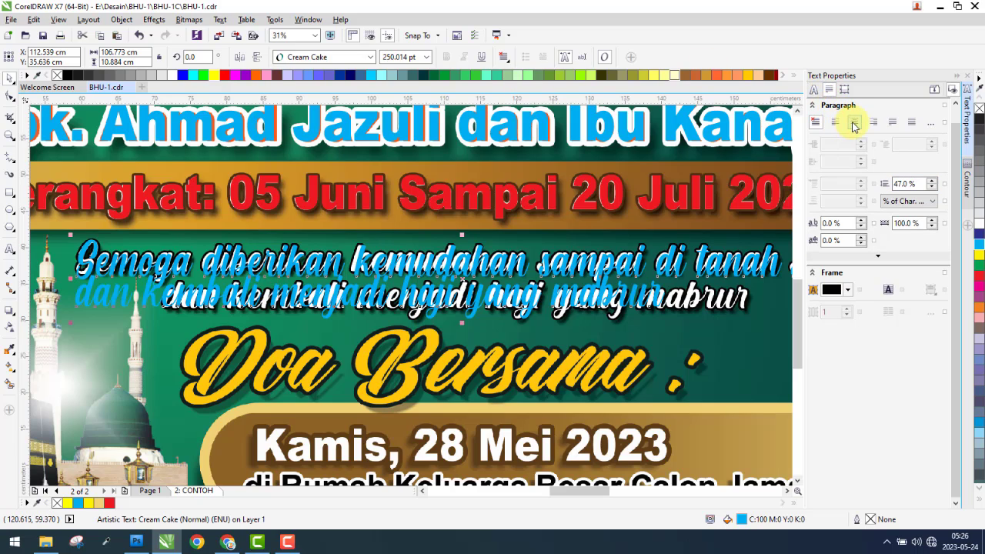
click(854, 123)
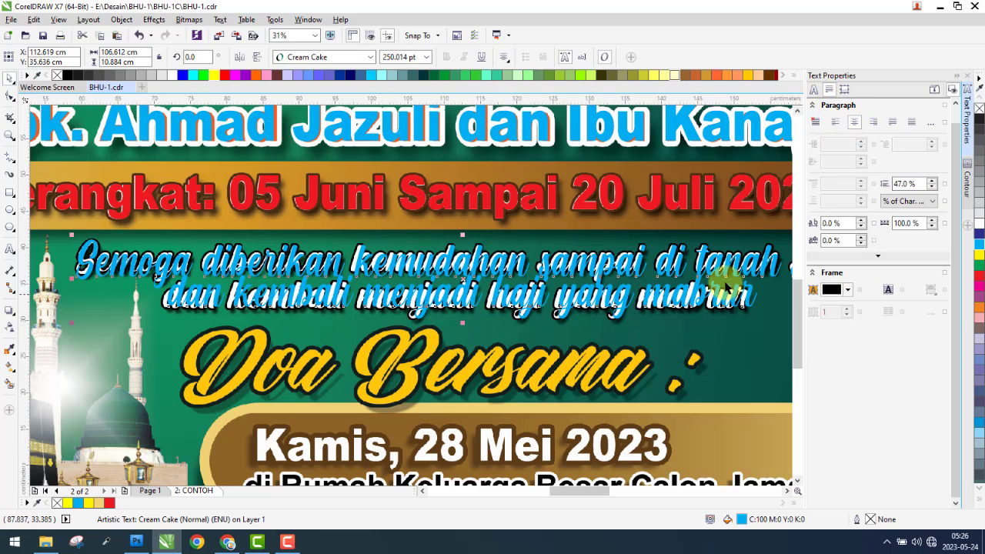
- Set the cyan text's line spacing to 55% and squash it slightly shorter
scroll(567, 308, up, 2)
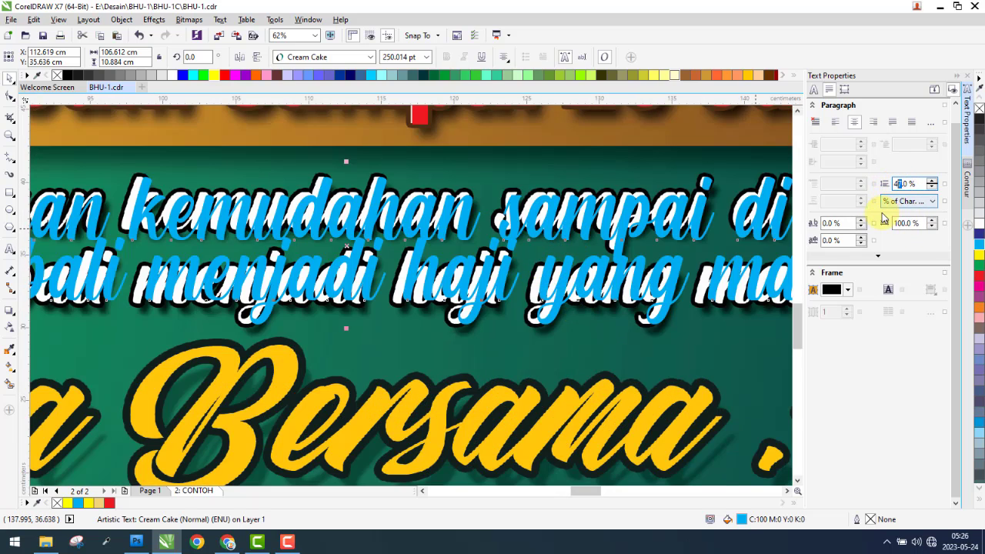
click(794, 251)
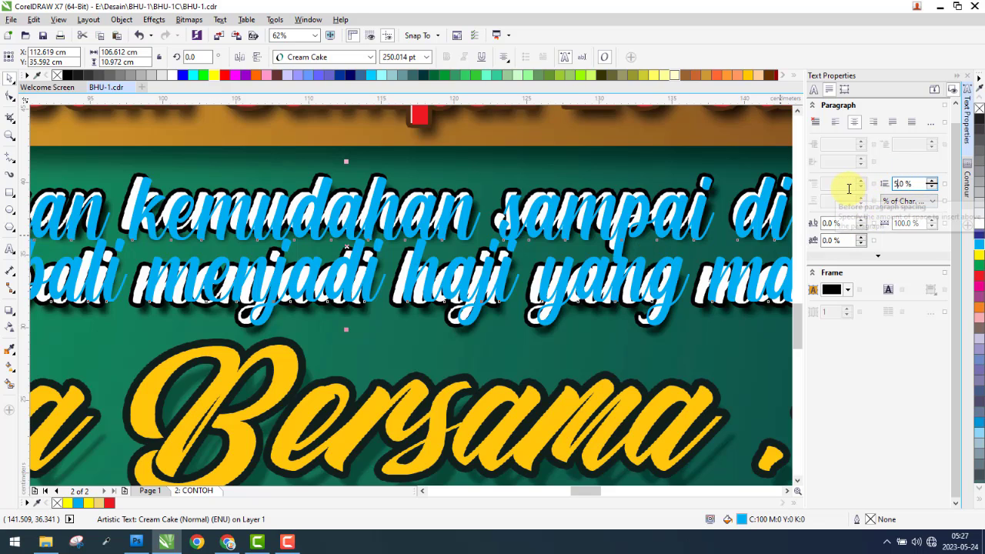
text(50)
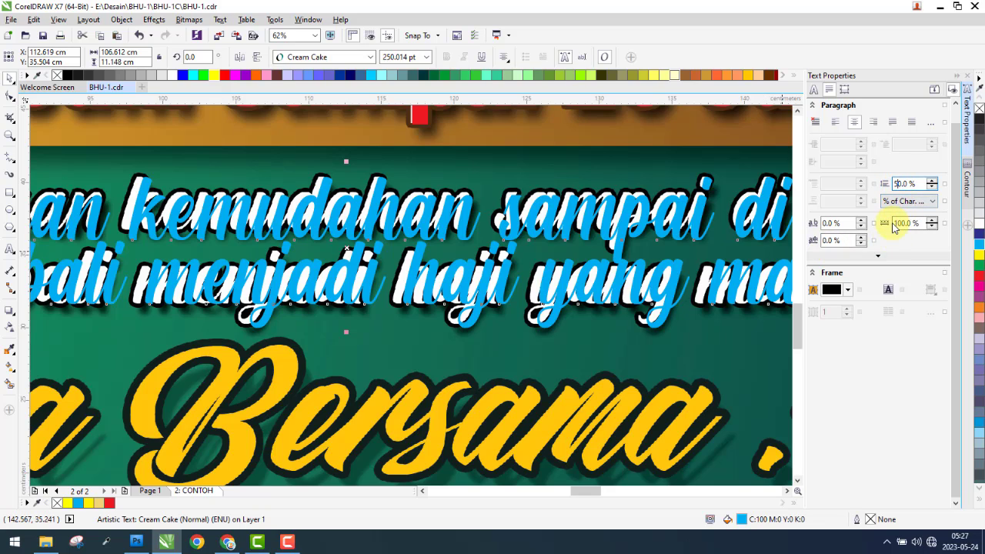
text(5)
key(Return)
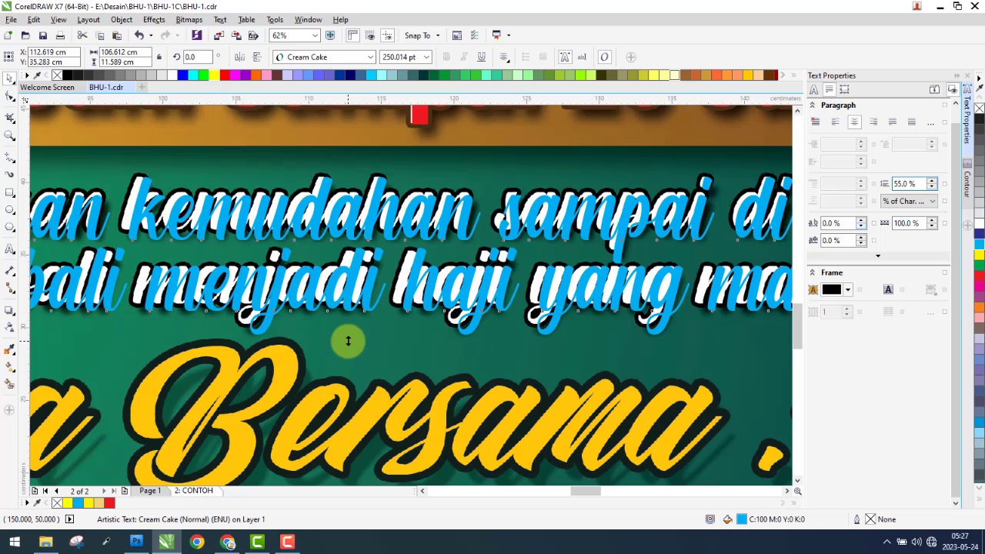
drag(348, 341, 359, 315)
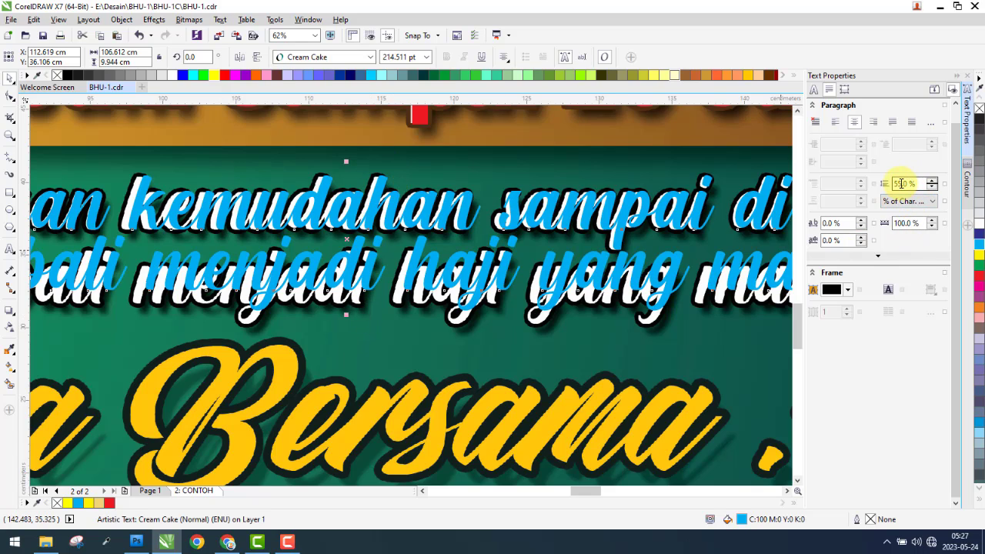
- Raise the line spacing to 70% so both lines sit over the original prayer text
text(65)
key(Return)
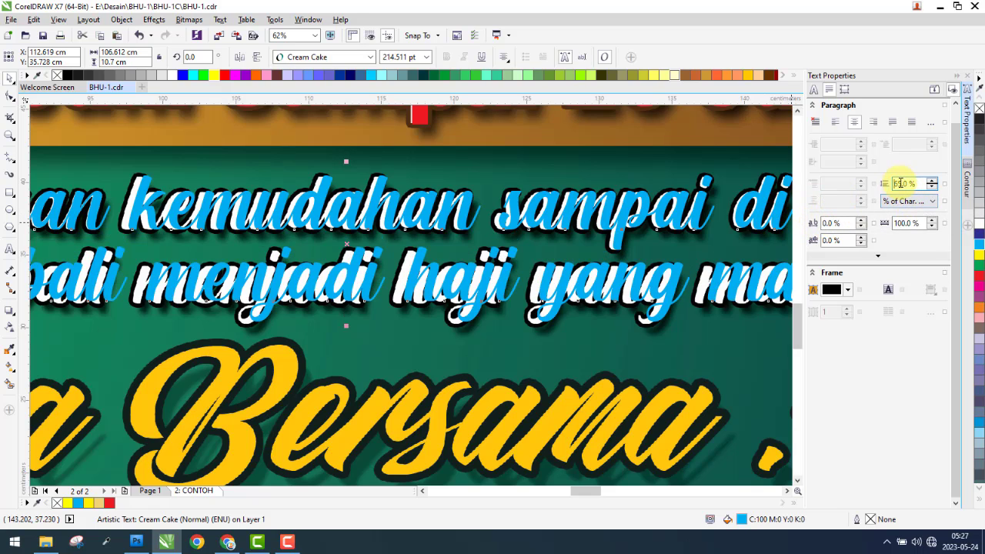
text(70)
key(Return)
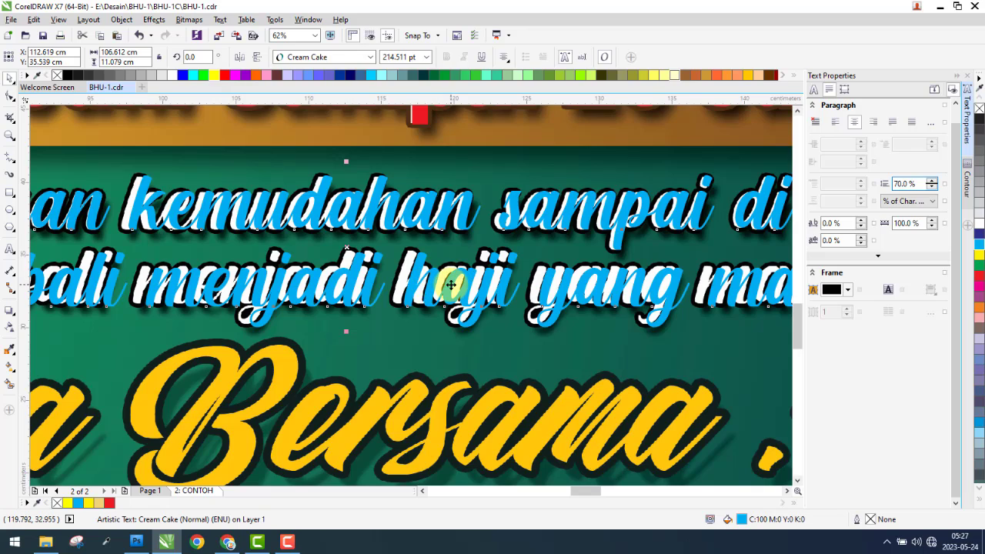
scroll(451, 286, down, 3)
scroll(394, 293, up, 2)
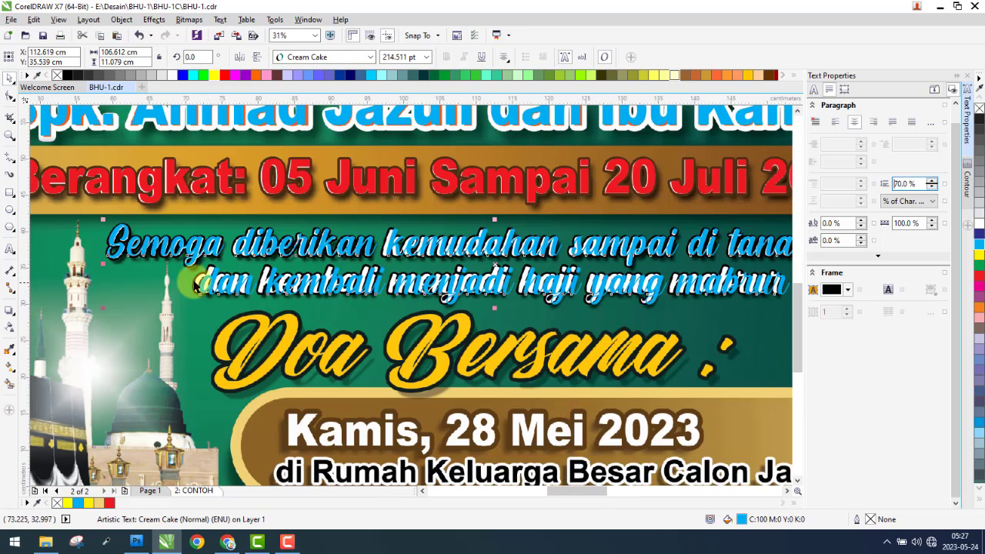
scroll(194, 284, down, 2)
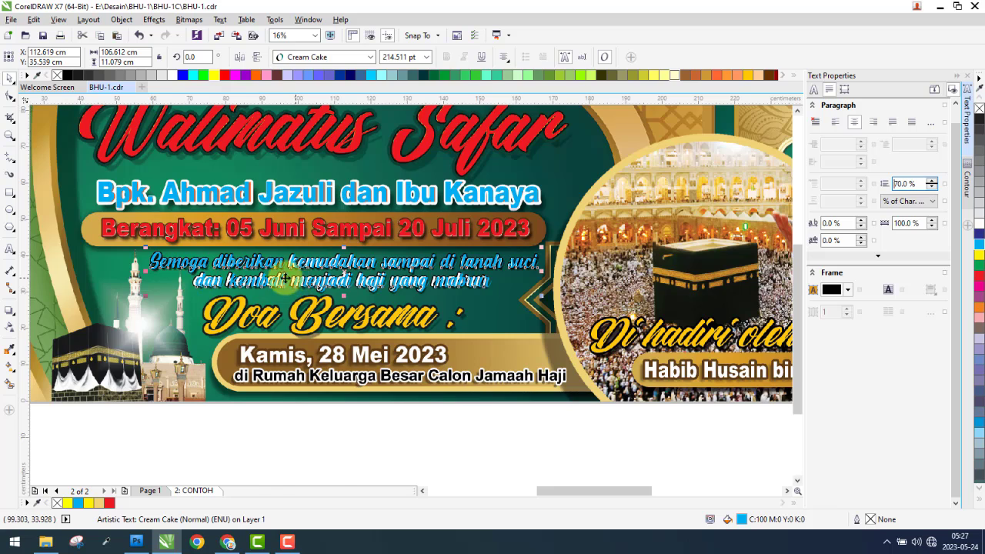
scroll(261, 281, up, 2)
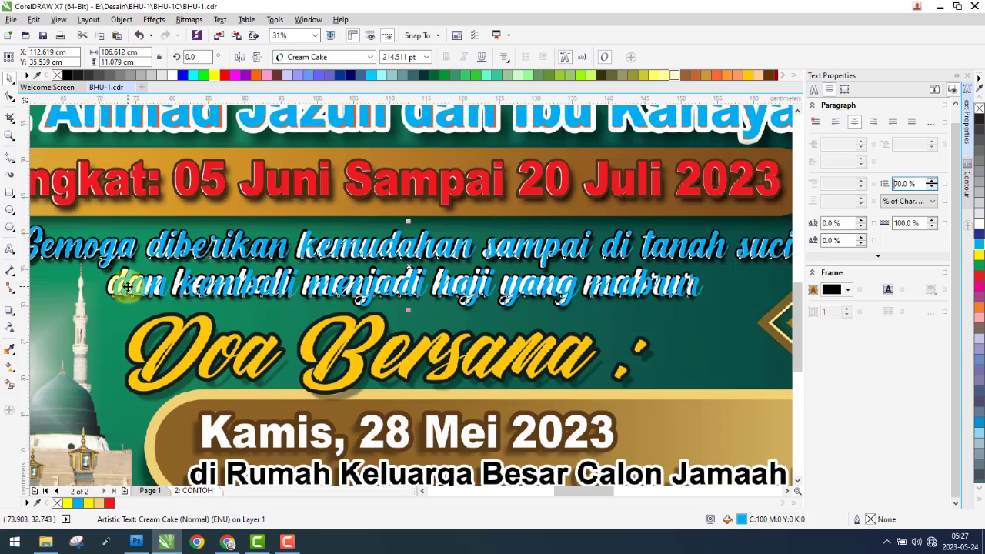
key(Return)
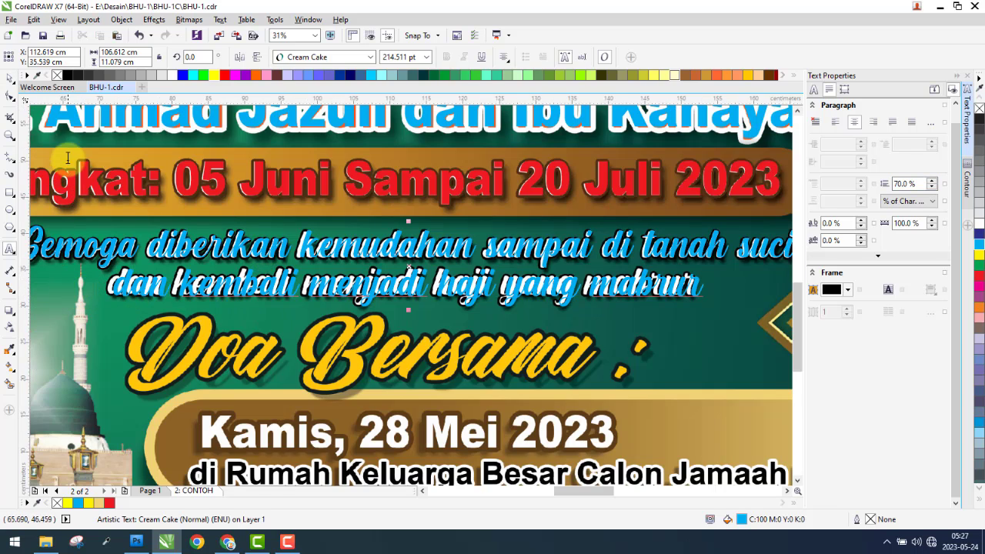
click(8, 82)
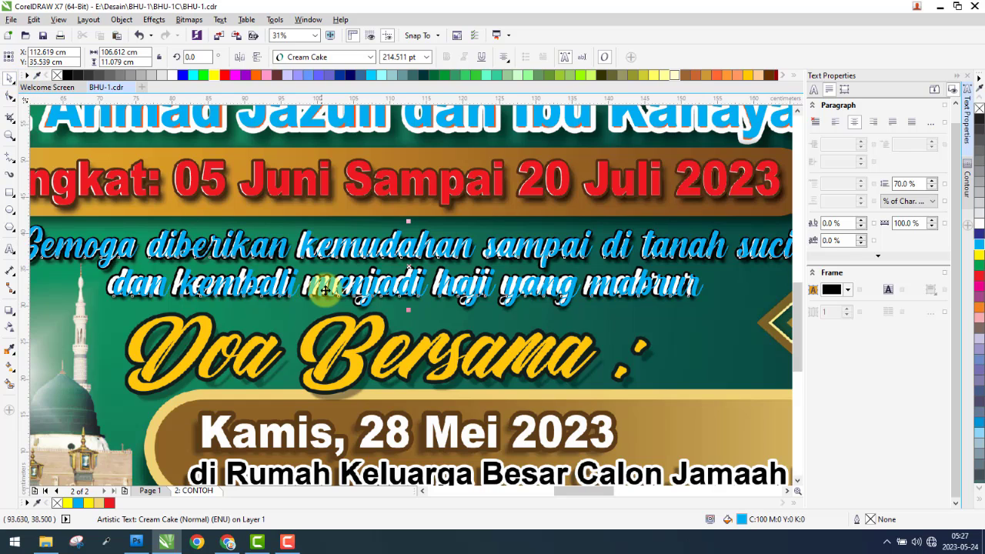
scroll(330, 290, down, 2)
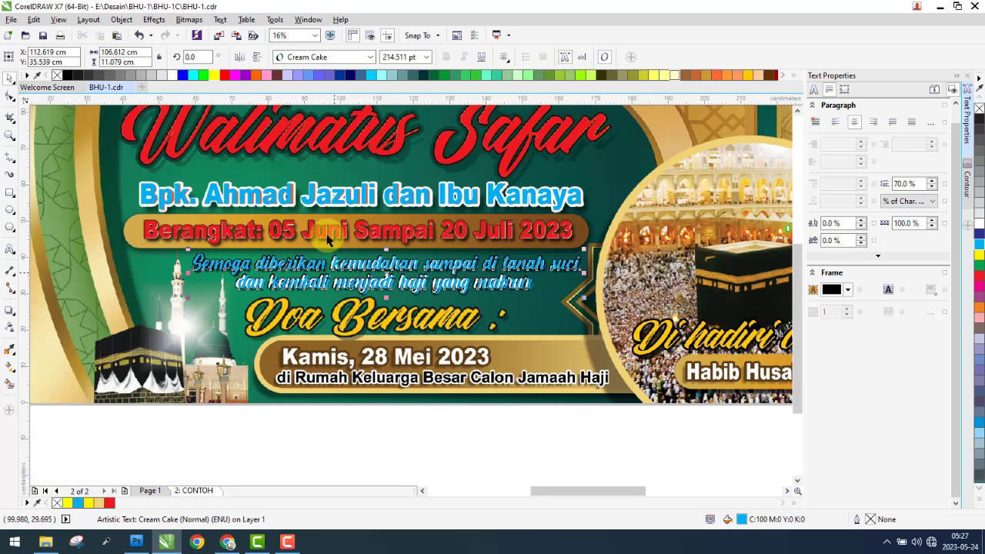
- Drag a copy of the Walimatus Safar title lower and retype it as 'Bersama'
click(335, 145)
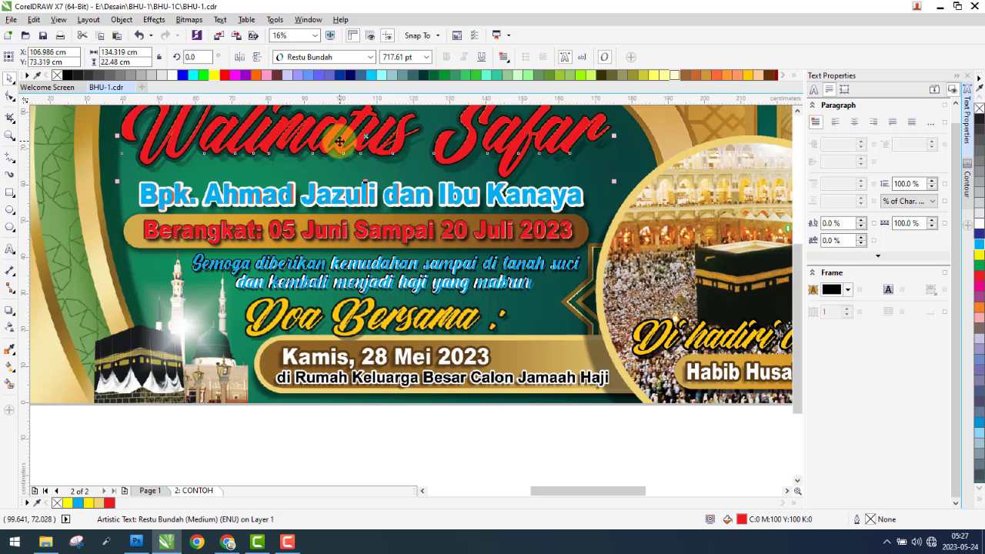
drag(340, 142, 295, 344)
text(Be)
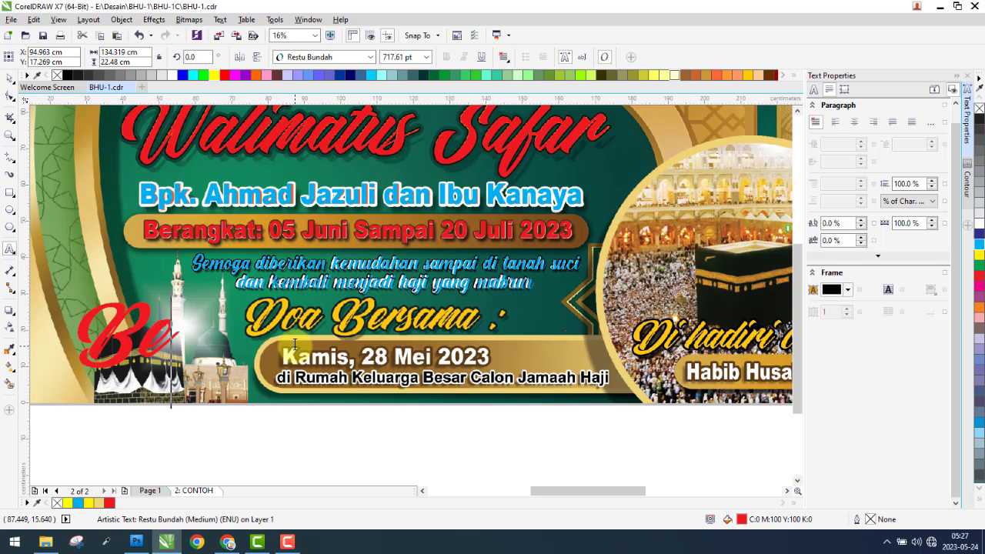
text(rsama)
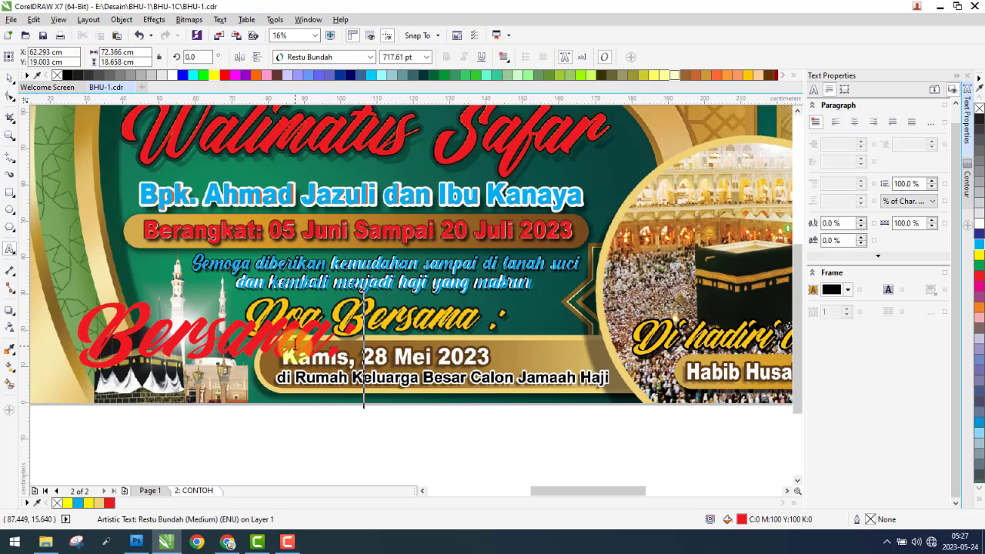
key(Escape)
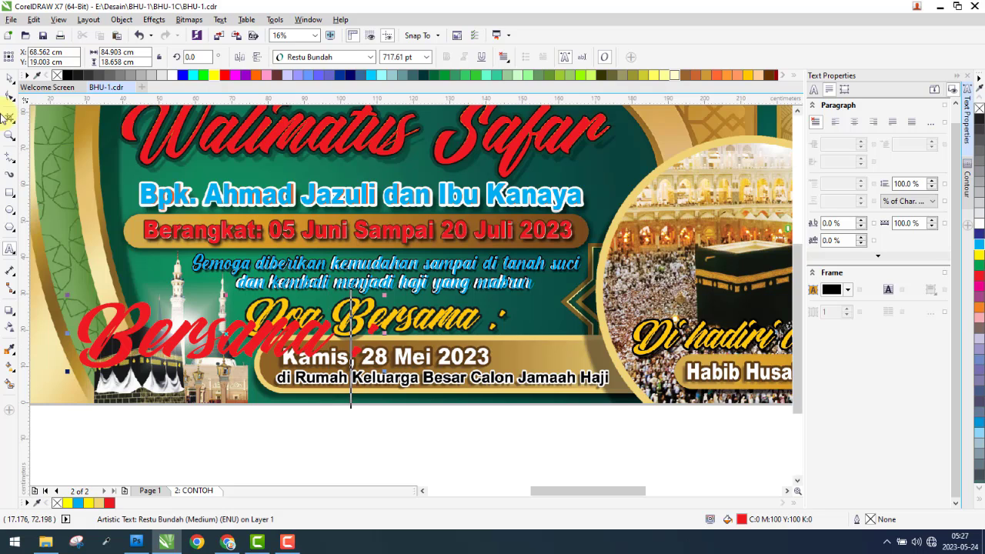
- Shrink the red copy, move it near the Doa Bersama line and add 'Doa' in front
click(9, 77)
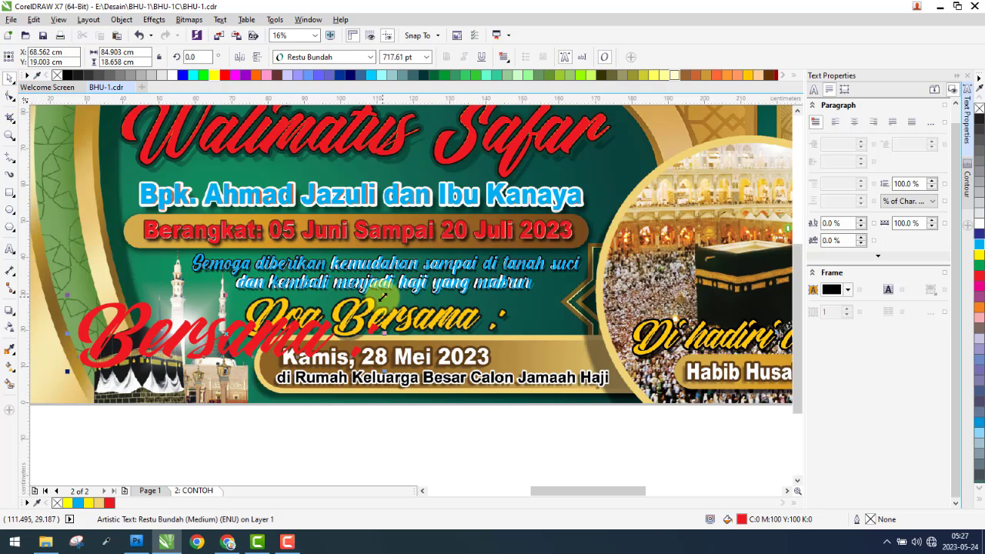
drag(382, 297, 288, 319)
drag(229, 356, 408, 327)
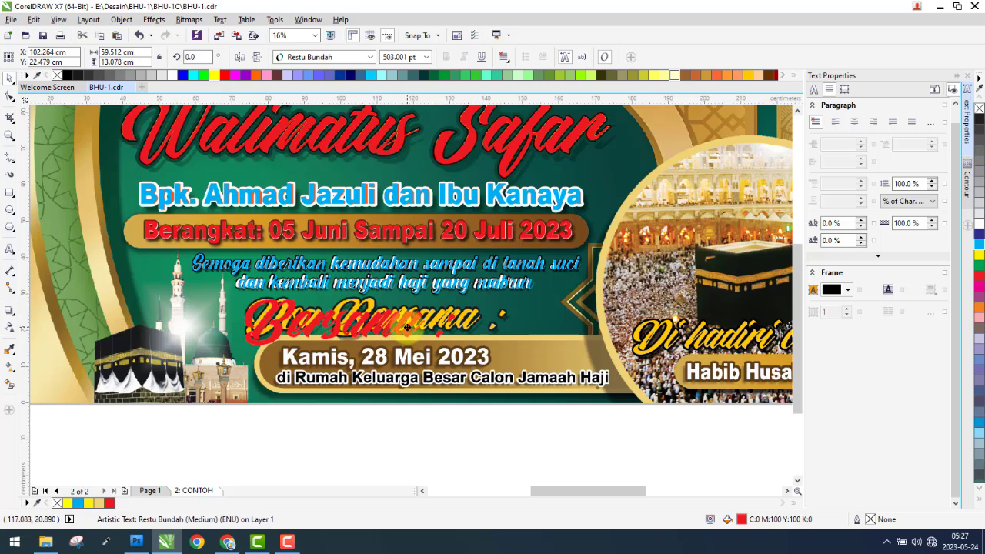
scroll(282, 324, up, 3)
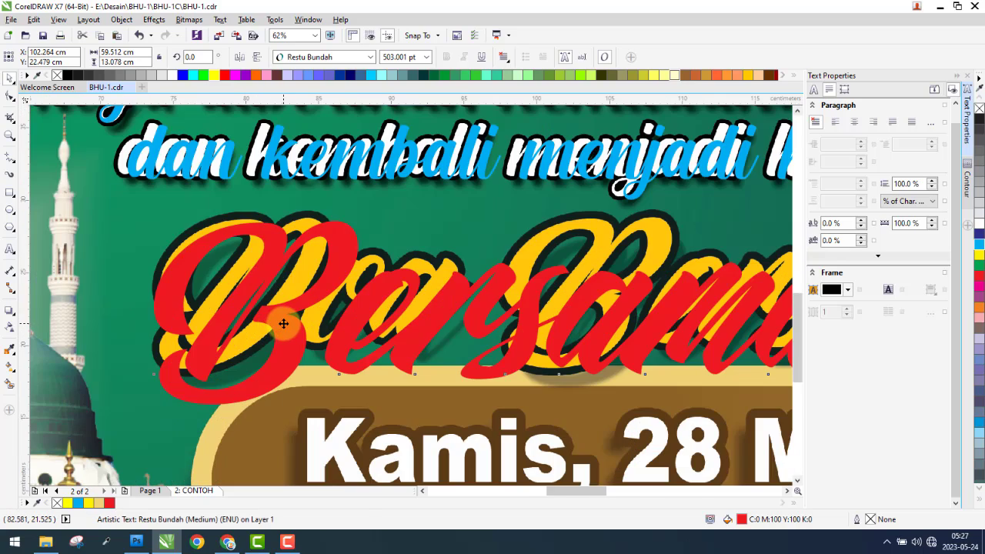
scroll(283, 324, down, 3)
drag(284, 324, 216, 348)
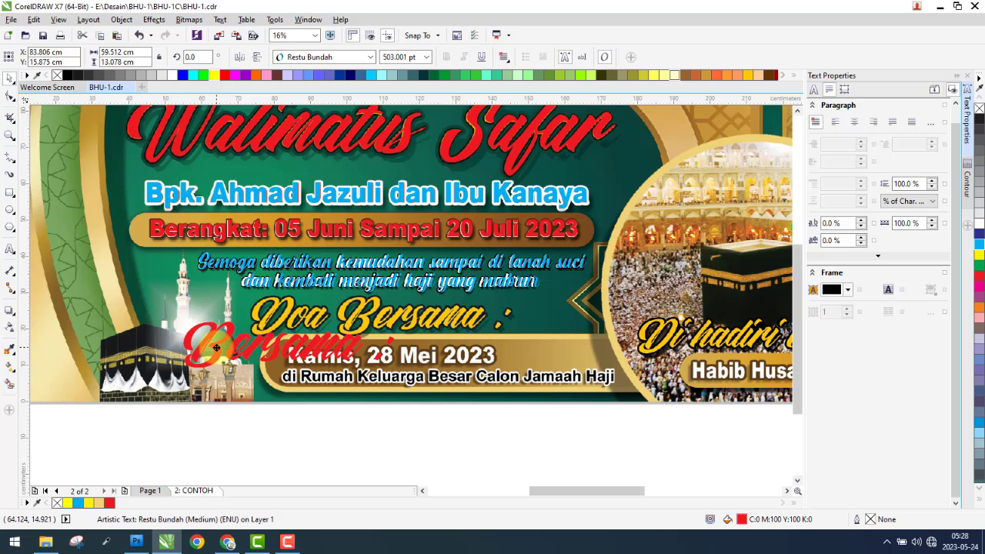
double_click(204, 346)
text(Doa)
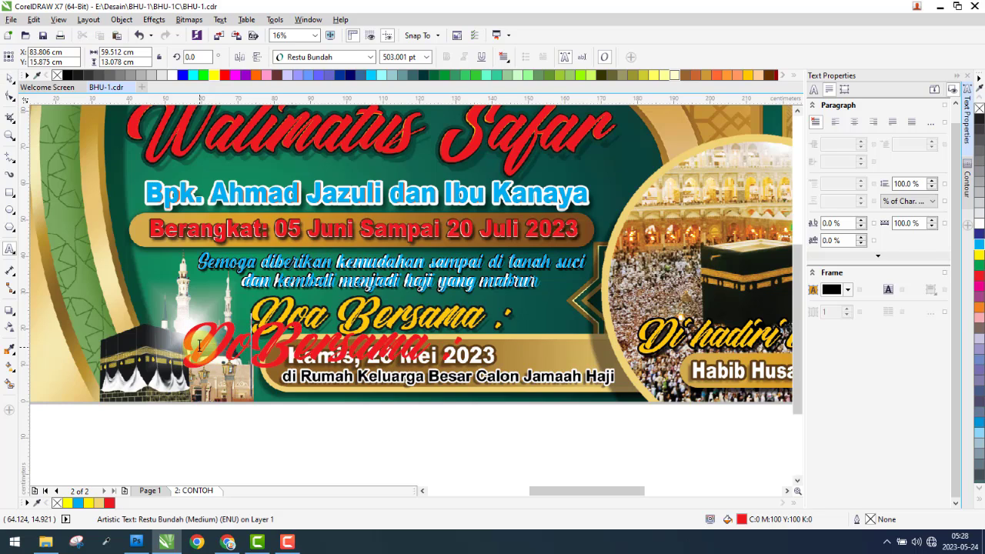
click(14, 82)
- Shrink the red 'Doa Bersama' text and move it onto the original yellow heading
drag(504, 313, 498, 324)
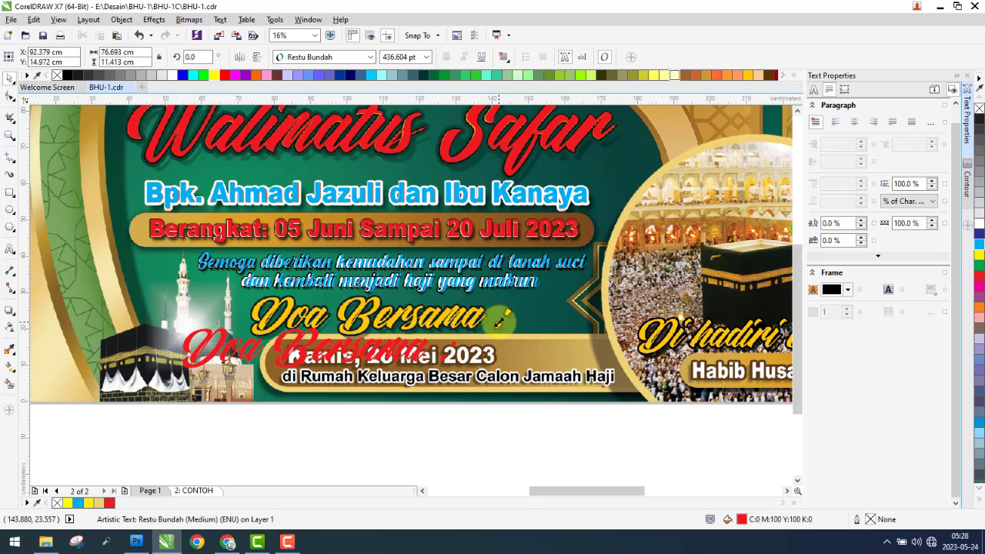
drag(222, 345, 288, 314)
scroll(288, 314, up, 7)
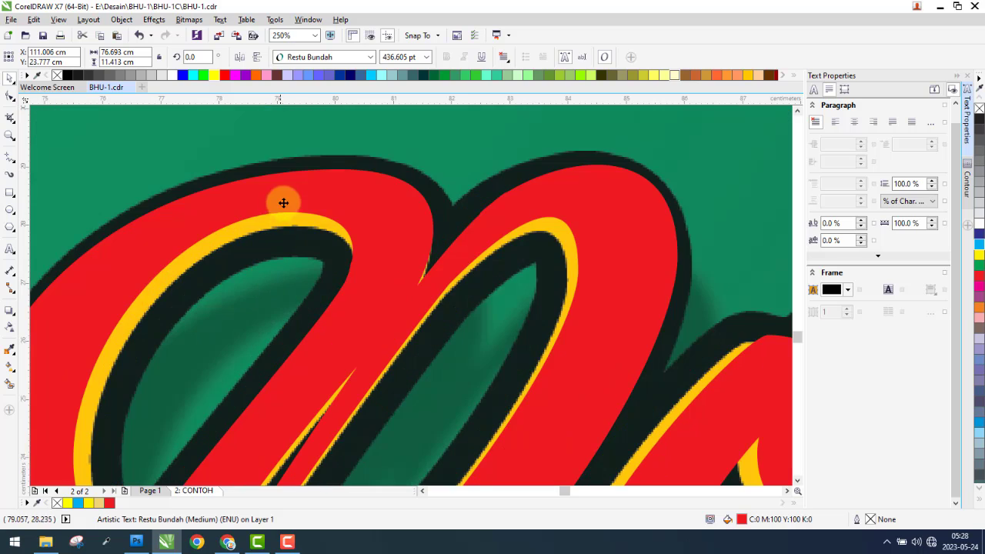
drag(296, 199, 308, 205)
scroll(244, 211, down, 7)
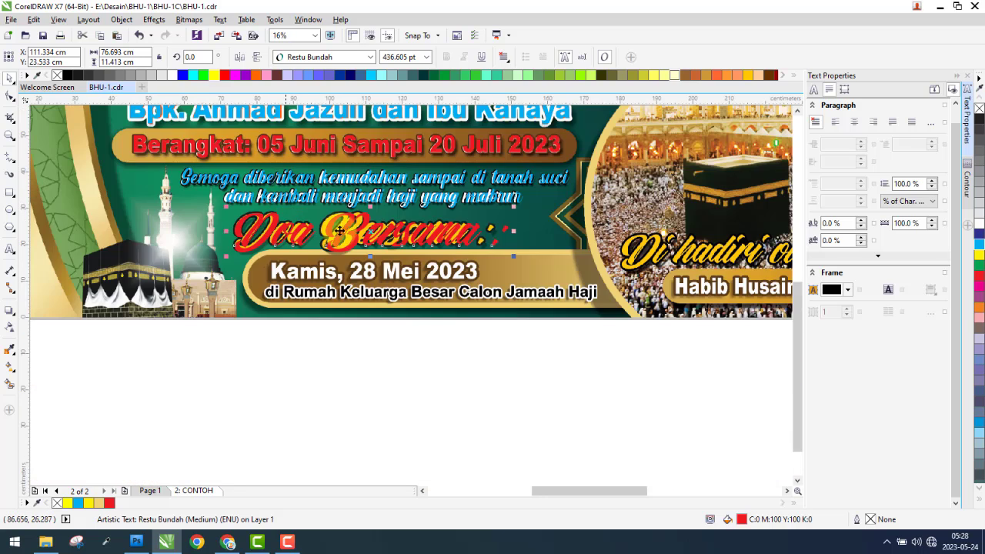
scroll(496, 237, up, 5)
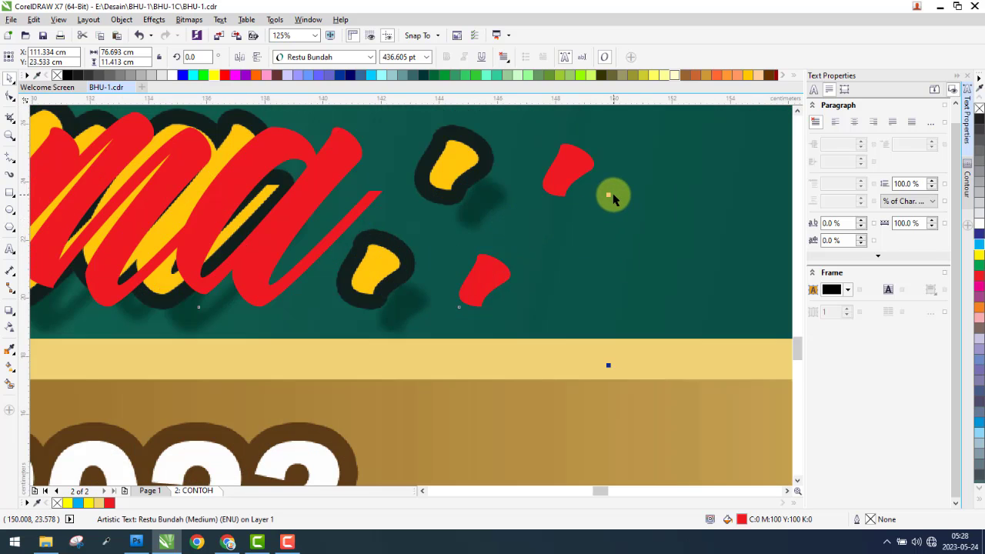
- Adjust the red text's width and height to match the original, ending at 423.882 pt
drag(608, 196, 495, 213)
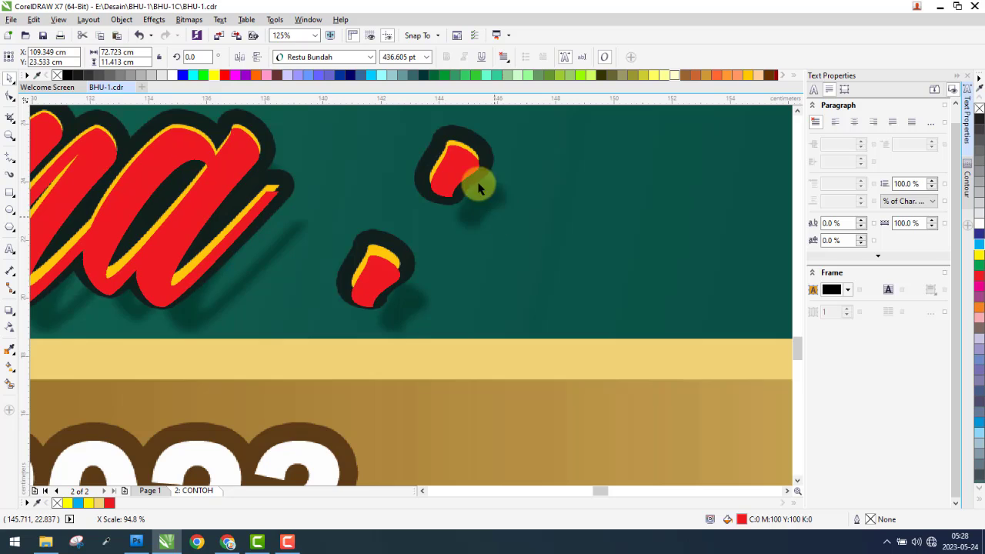
scroll(458, 157, up, 2)
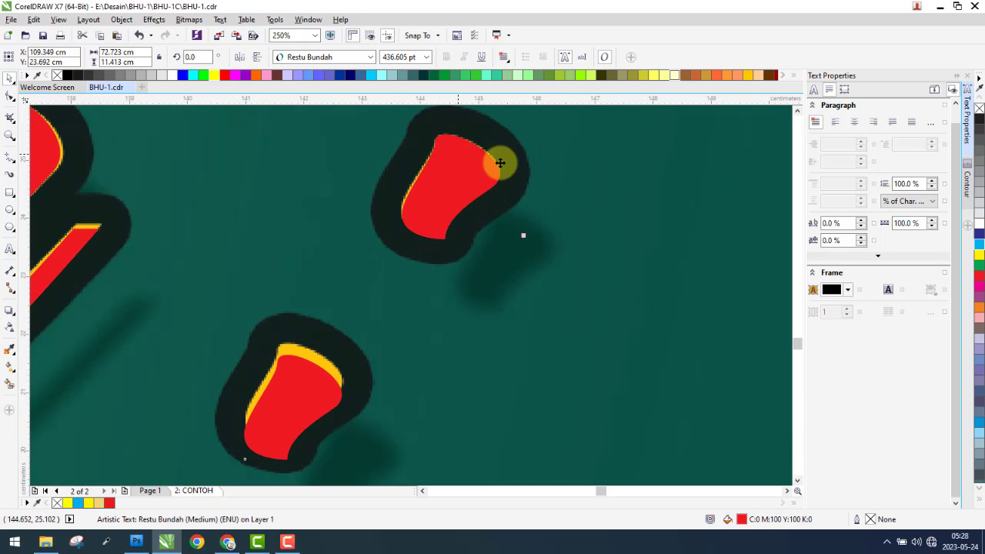
scroll(539, 189, down, 5)
scroll(597, 188, down, 3)
scroll(552, 197, up, 2)
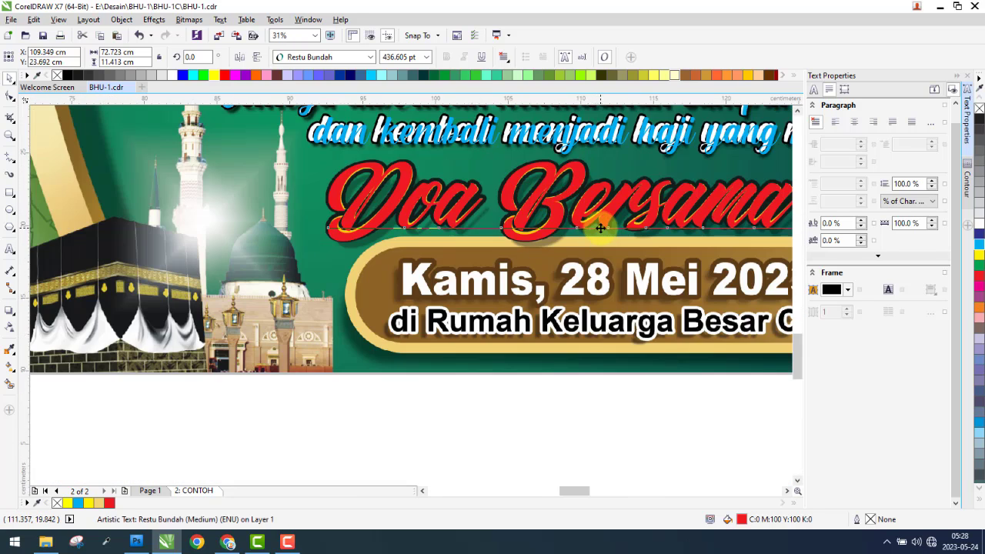
scroll(539, 285, up, 3)
drag(545, 286, 550, 276)
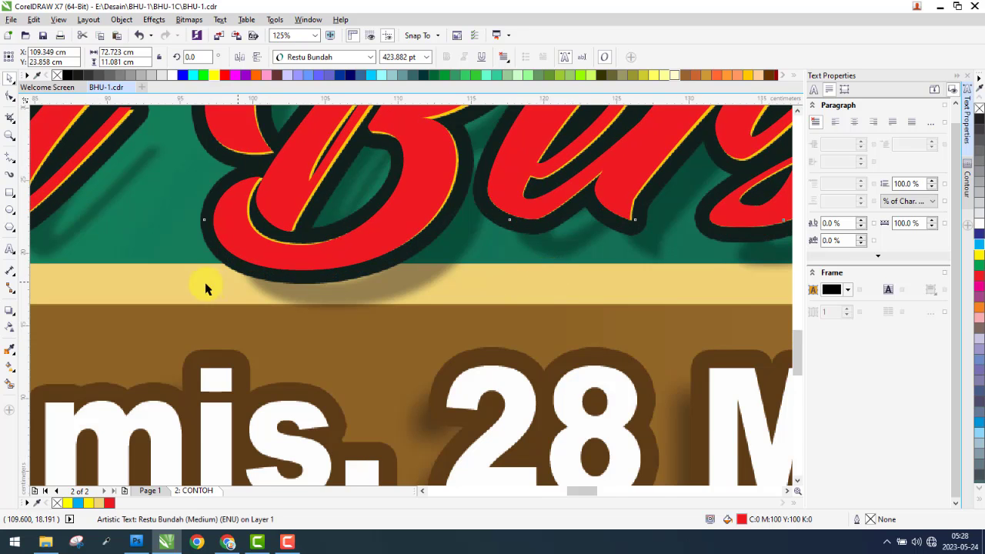
scroll(230, 277, down, 5)
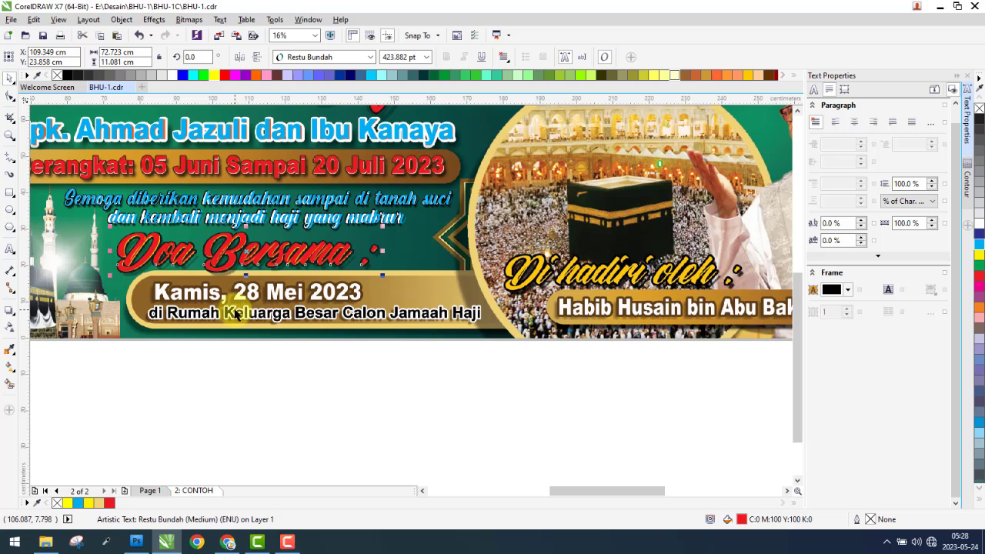
scroll(301, 343, down, 1)
- Copy the red Berangkat line onto the Kamis banner and retype it as 'Kamis, 28 Mei 2023'
scroll(273, 330, up, 1)
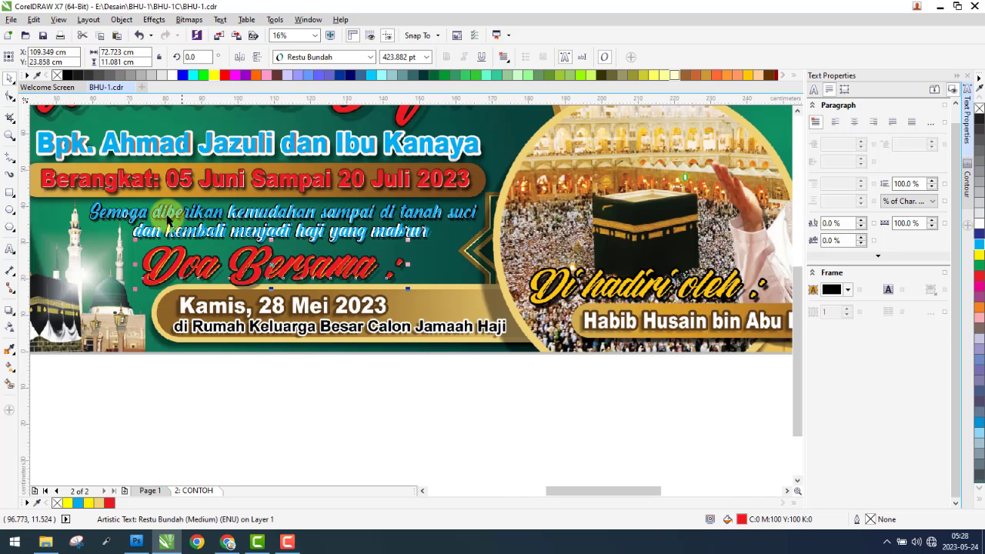
drag(164, 183, 283, 325)
double_click(282, 325)
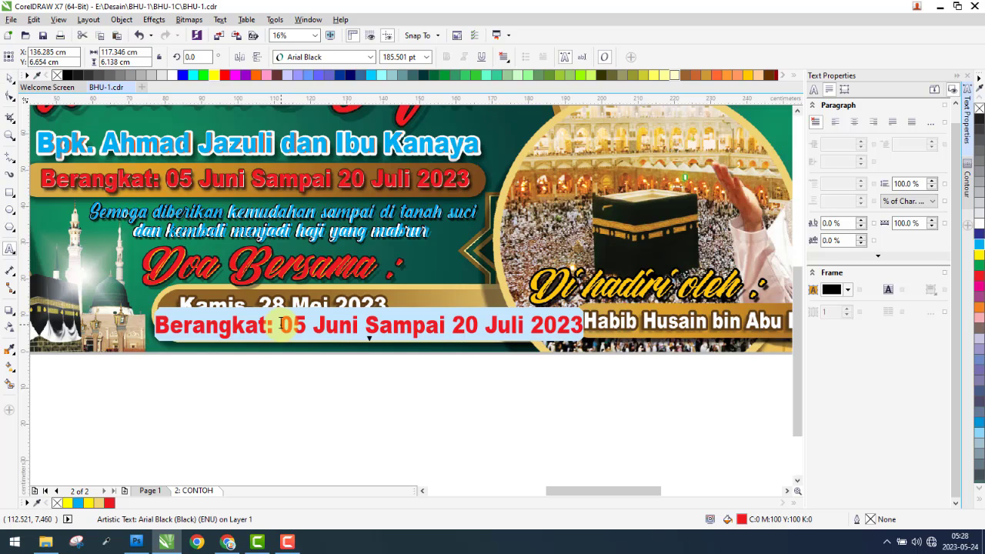
text(Kamis, 28 Mei)
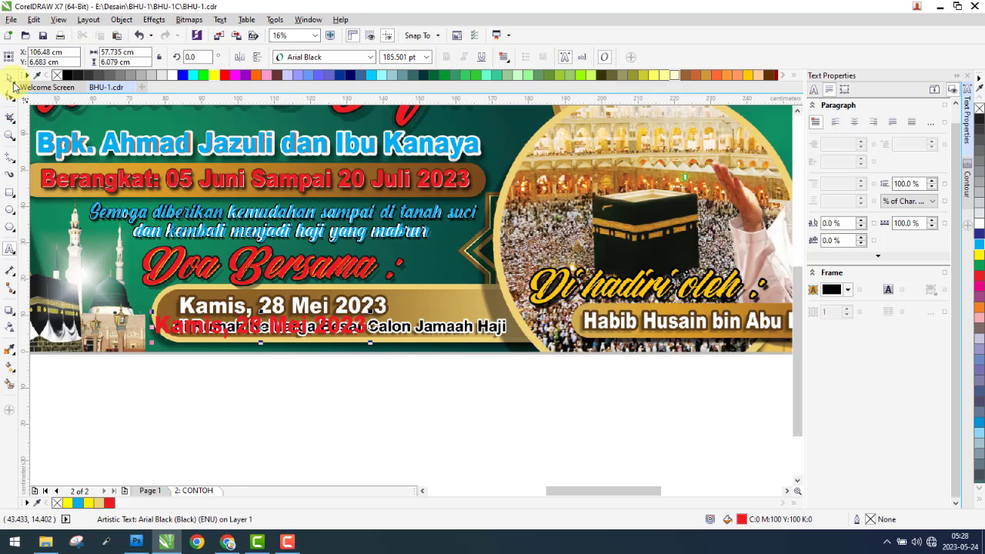
- Move the red date over the original line and narrow it to 56.488 cm
scroll(167, 325, up, 2)
drag(167, 325, 147, 269)
scroll(202, 273, up, 5)
scroll(147, 268, down, 6)
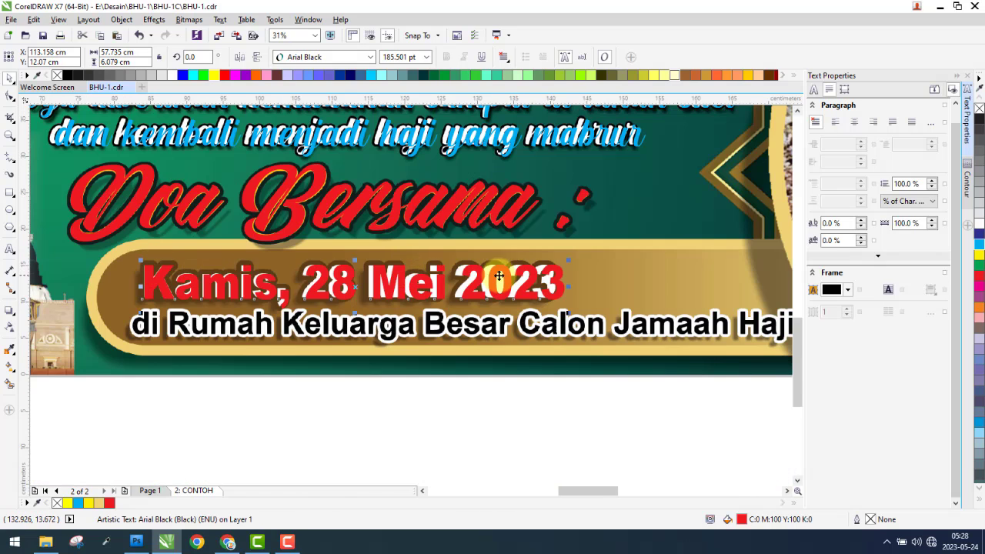
scroll(536, 291, up, 3)
scroll(585, 287, up, 2)
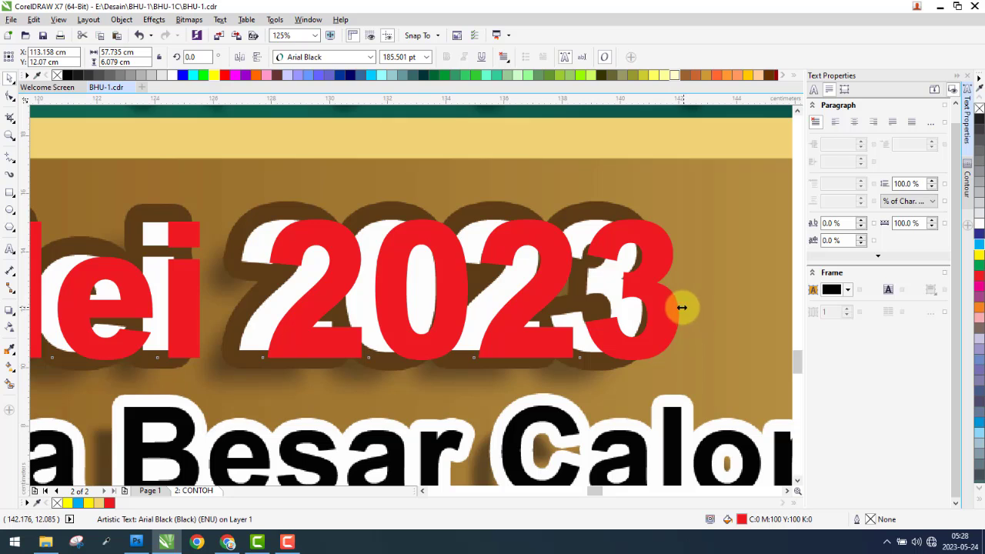
drag(681, 307, 647, 308)
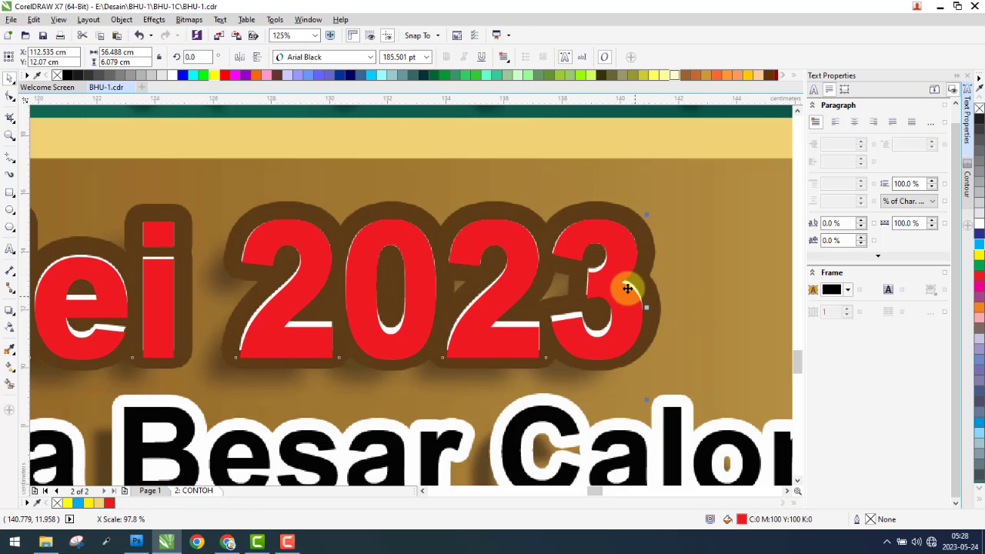
scroll(629, 288, up, 2)
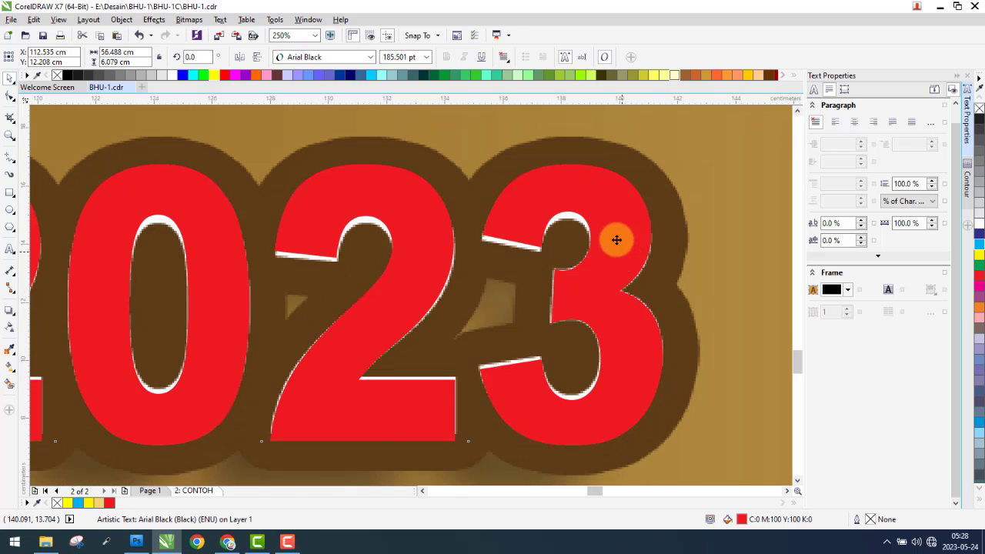
scroll(616, 240, down, 6)
scroll(300, 354, down, 2)
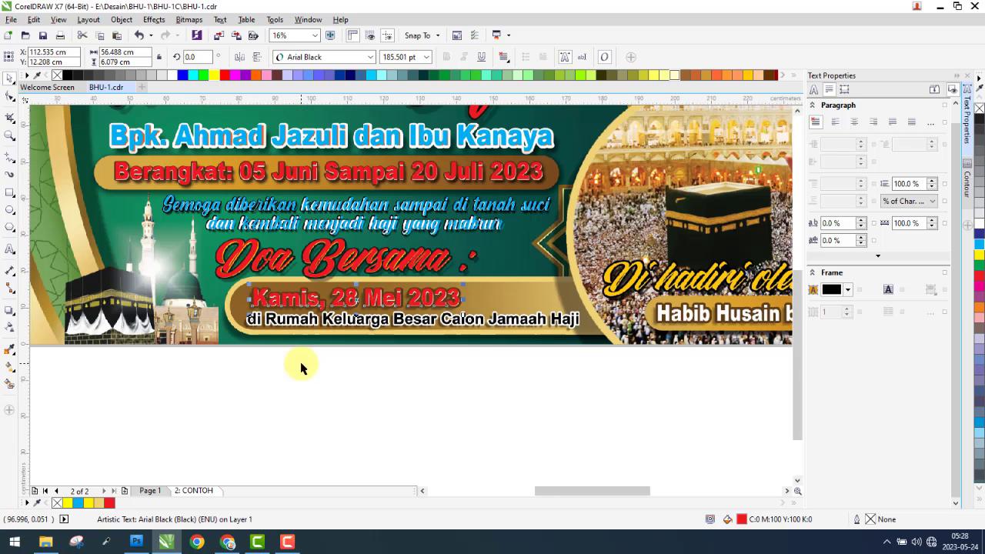
- Copy the Berangkat line below the banner and retype it as the 'di Rumah…Haji' venue line
drag(310, 174, 382, 358)
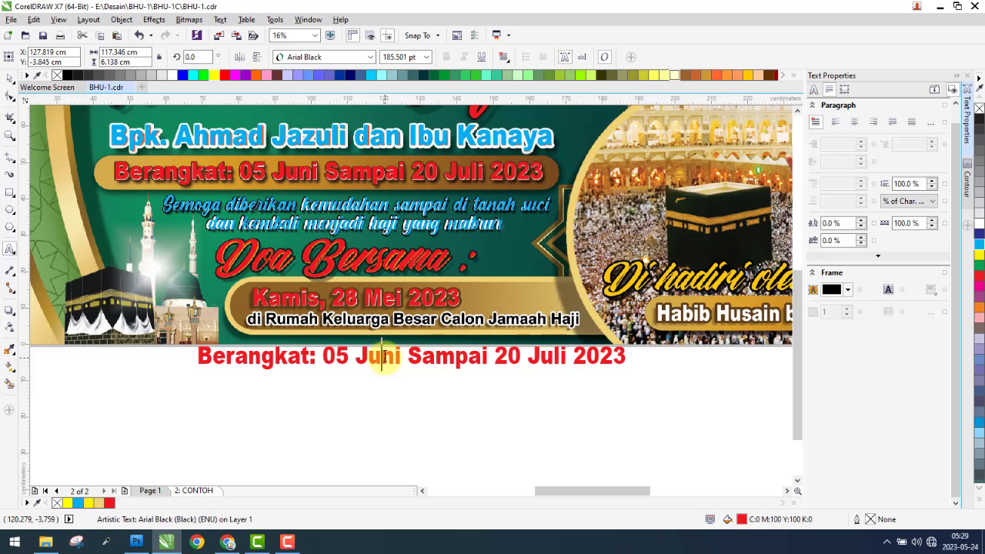
key(ctrl+a)
text(d)
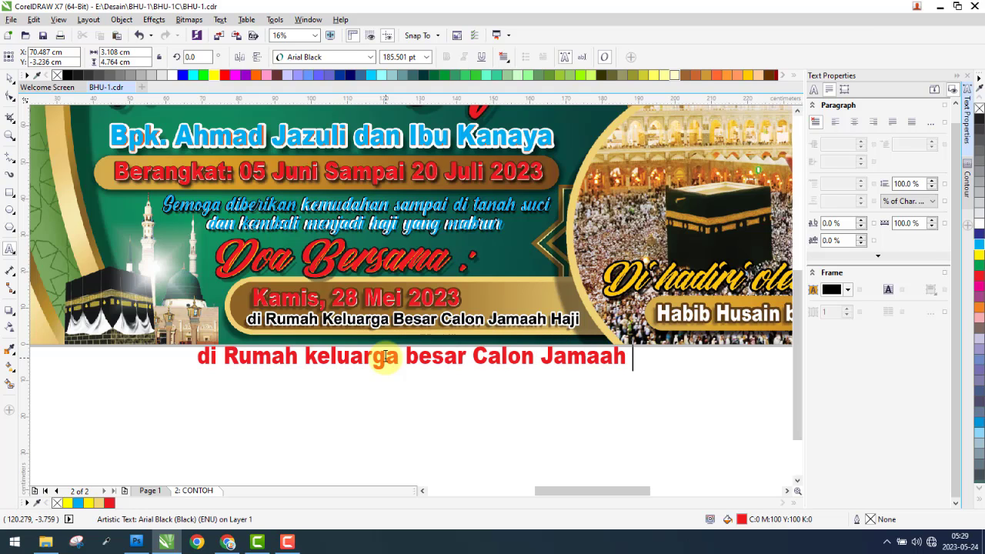
click(9, 97)
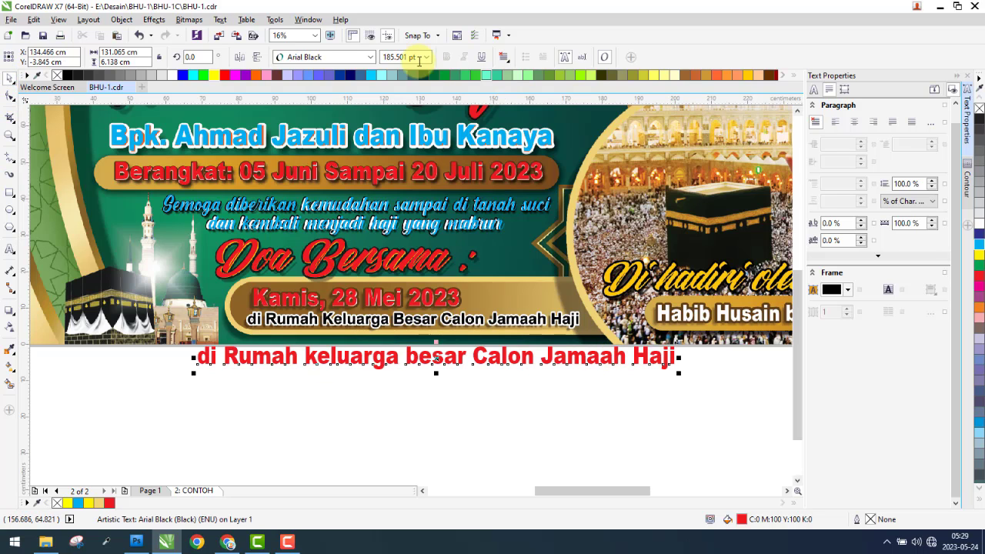
- Set the red venue line's font to Arial Bold
click(363, 59)
mouse_move(344, 81)
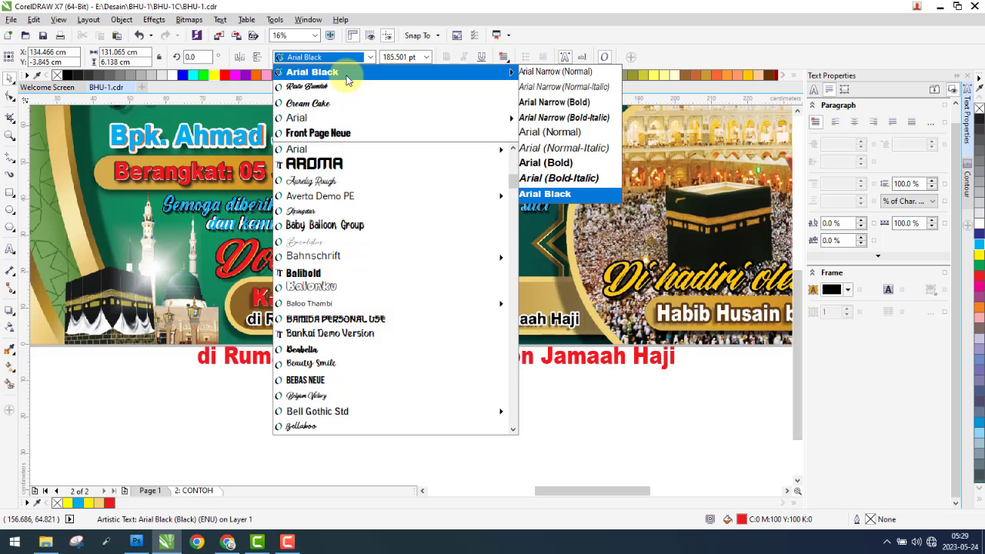
click(336, 117)
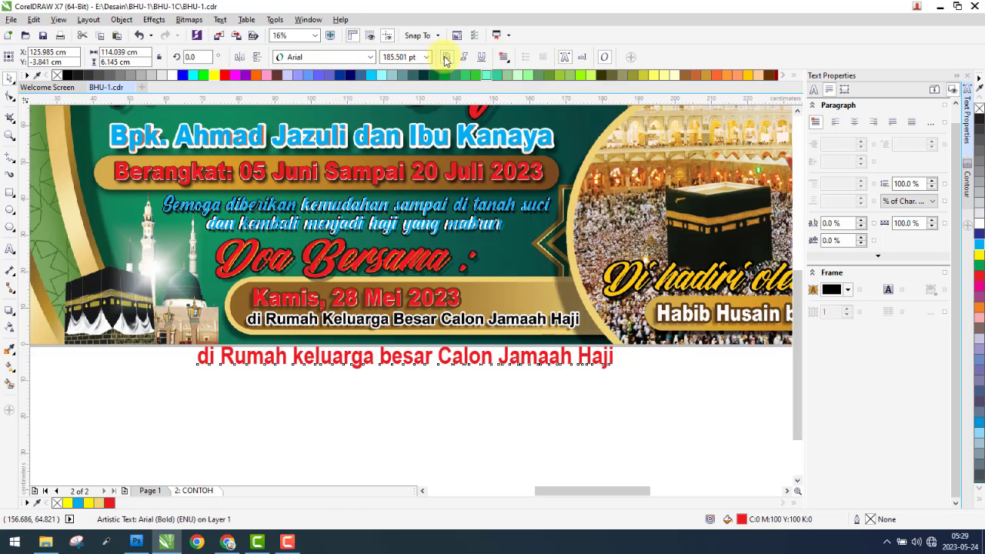
click(446, 60)
click(445, 59)
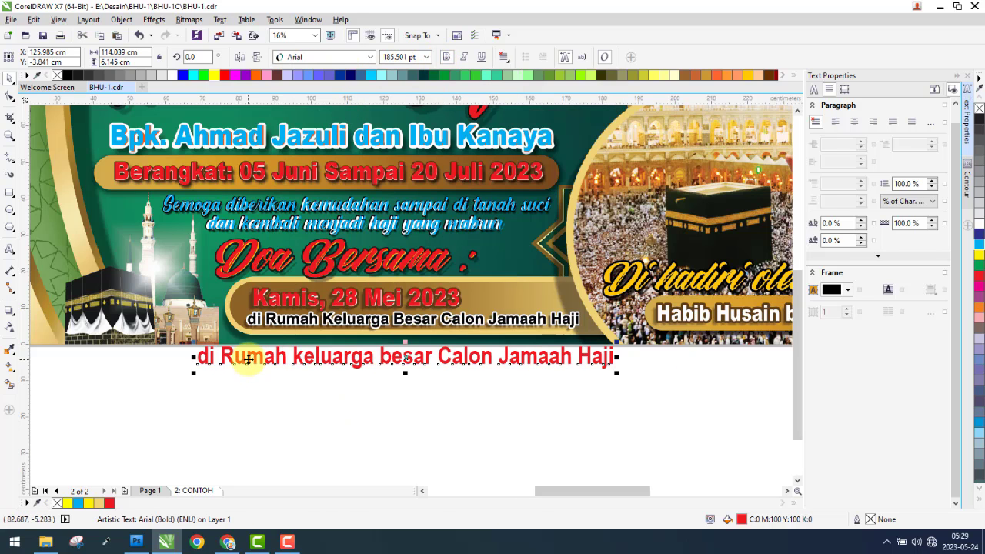
- Move and shrink the red venue line onto the banner over the black 'di Rumah' text
drag(248, 359, 285, 331)
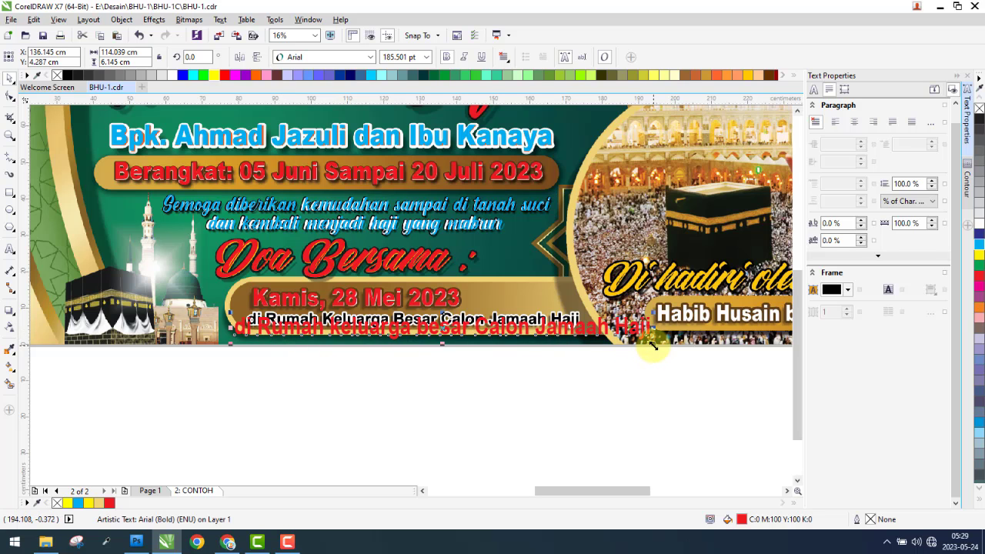
drag(652, 346, 579, 339)
scroll(254, 308, up, 3)
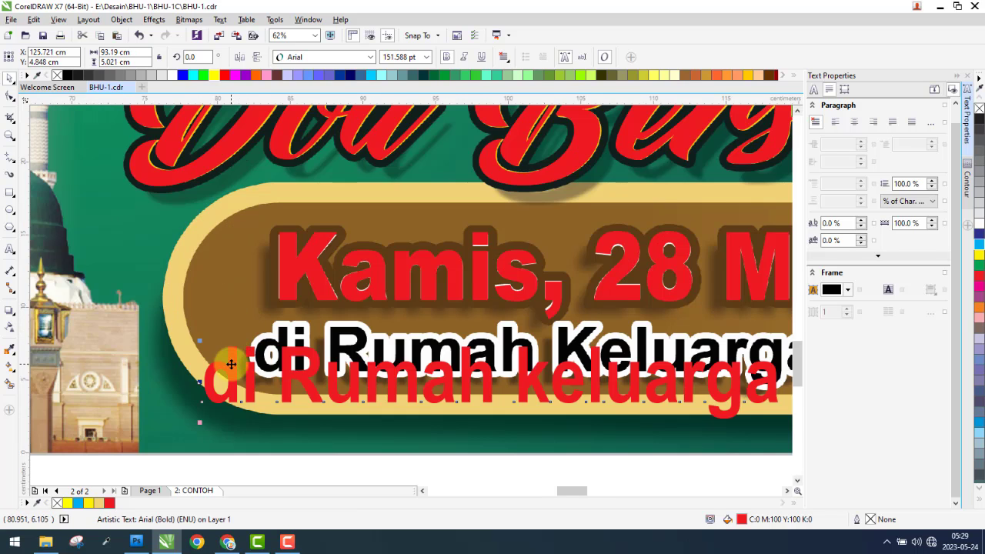
scroll(230, 364, up, 2)
drag(230, 363, 335, 336)
drag(334, 326, 333, 324)
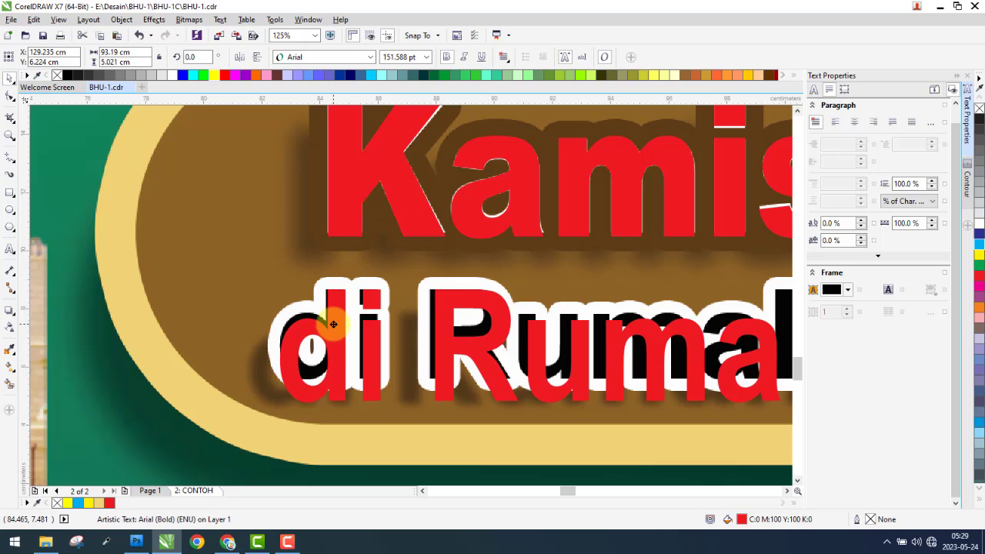
scroll(332, 299, up, 4)
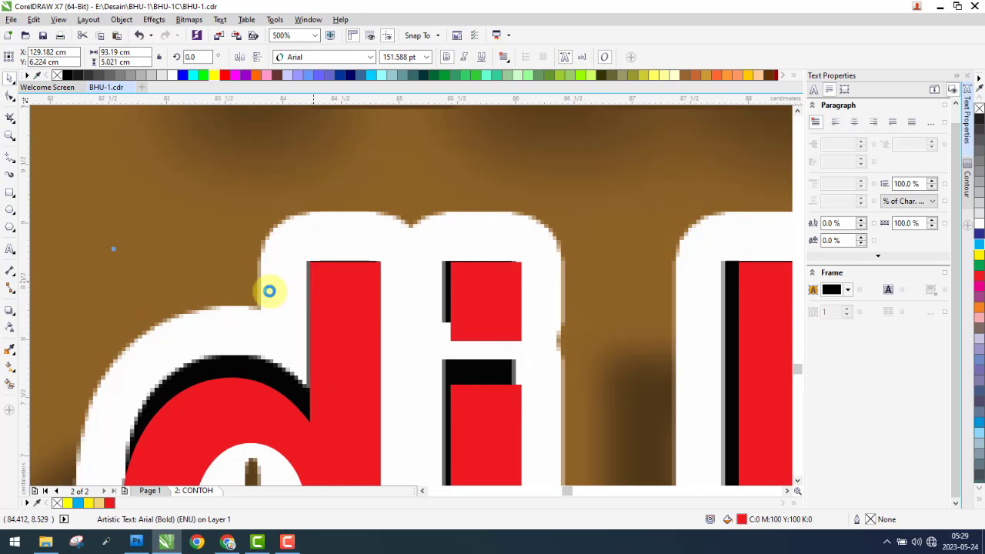
scroll(269, 291, down, 8)
scroll(284, 328, up, 4)
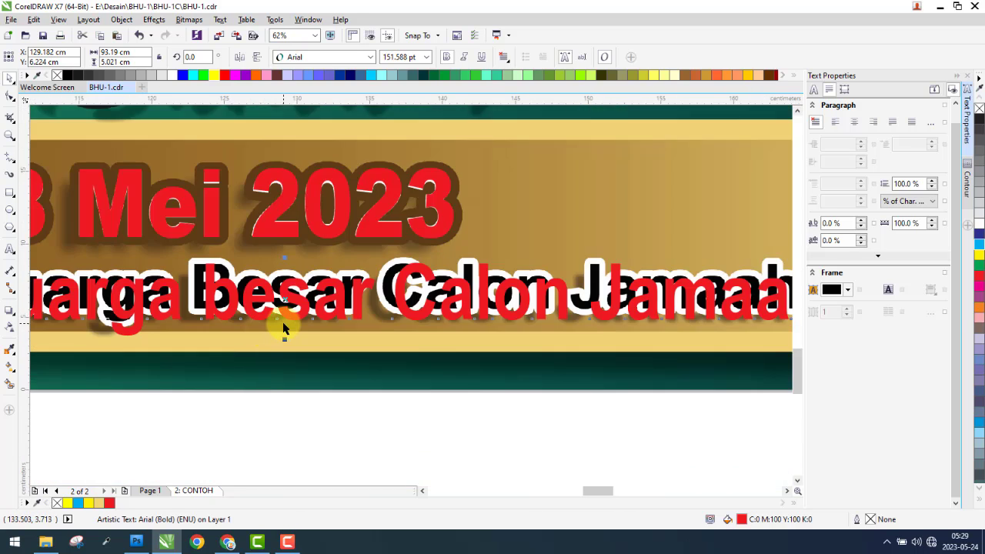
scroll(284, 328, up, 3)
- Match the red line's height and width to the original so 'Haji' aligns, at 120.918 pt
drag(291, 377, 299, 316)
scroll(450, 322, down, 1)
scroll(450, 322, down, 2)
scroll(531, 308, down, 3)
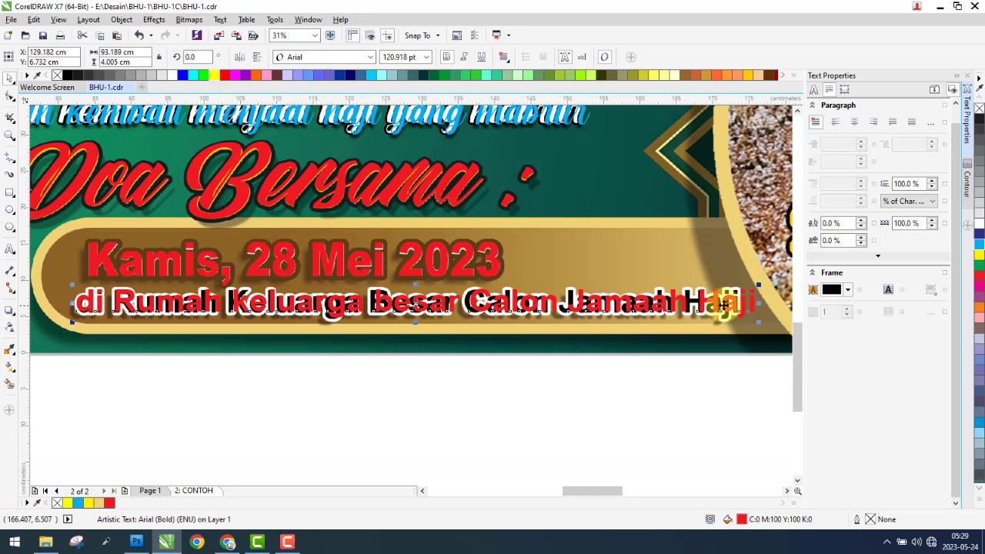
scroll(758, 302, up, 5)
drag(691, 312, 557, 320)
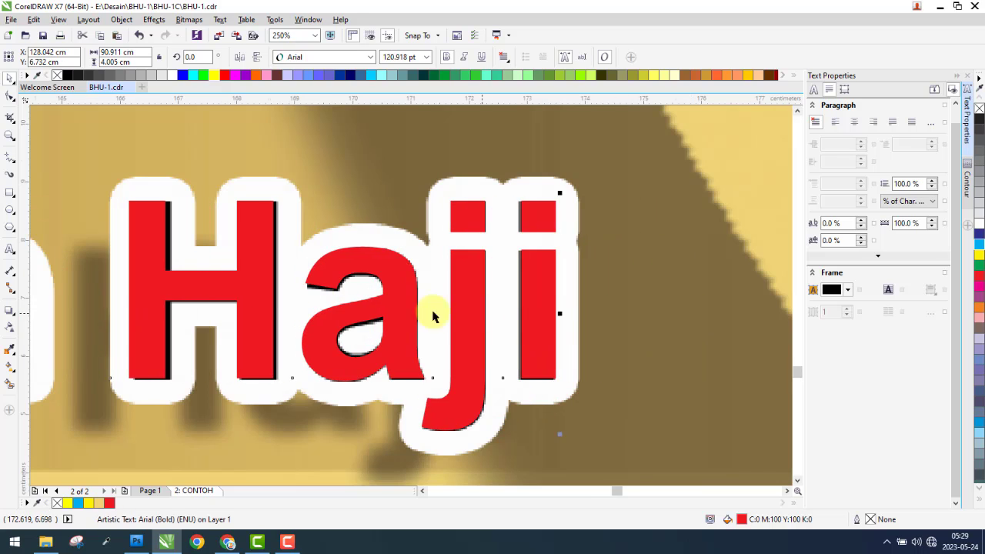
scroll(306, 314, down, 5)
scroll(305, 314, up, 1)
scroll(305, 314, up, 1)
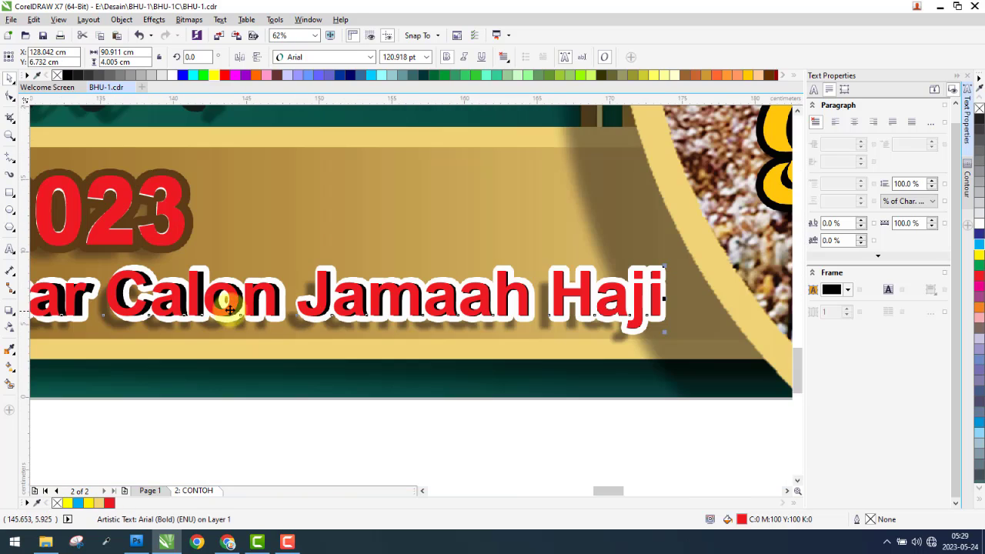
scroll(172, 301, down, 4)
scroll(168, 301, up, 1)
scroll(169, 303, up, 1)
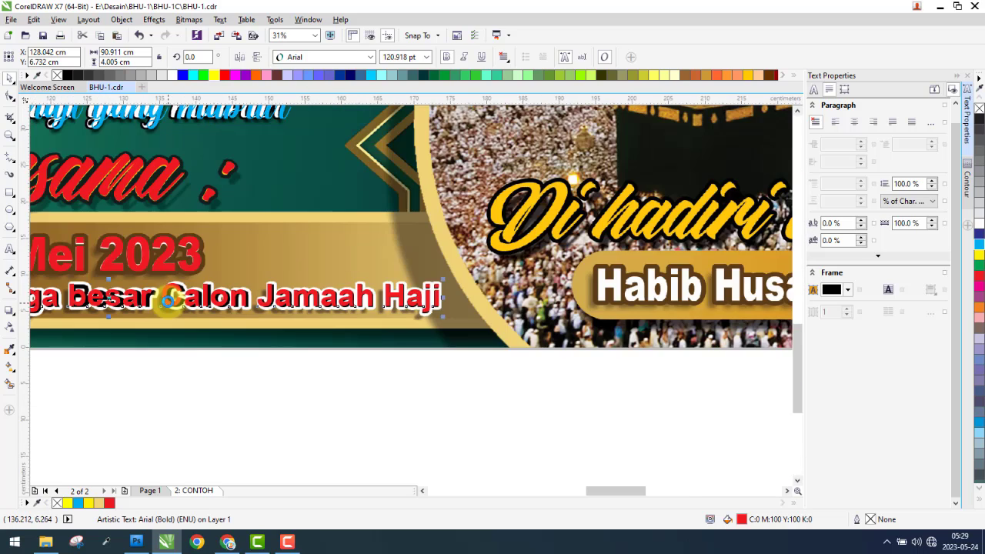
scroll(170, 303, down, 1)
scroll(123, 298, up, 3)
- Capitalise 'Besar' and 'Keluarga' in the red venue line
click(99, 300)
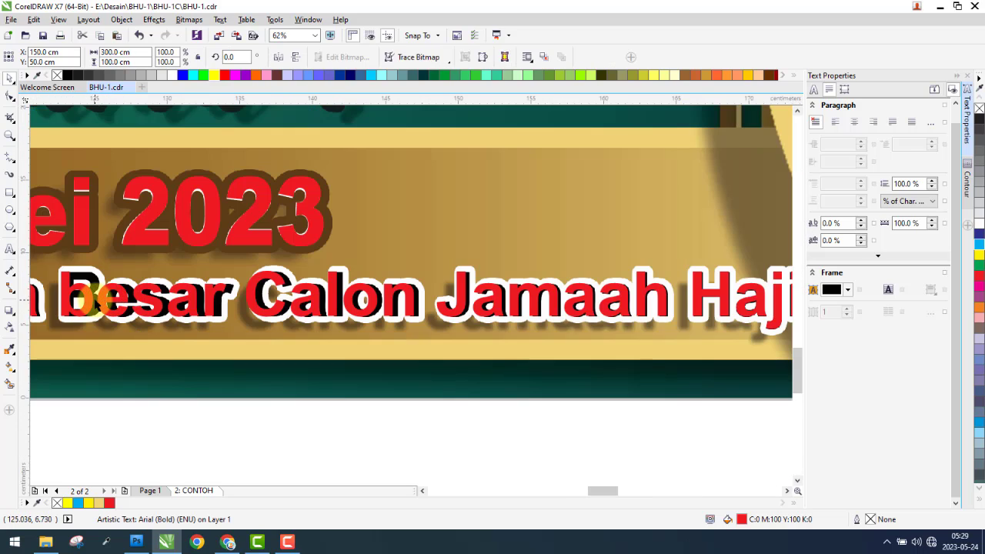
double_click(96, 298)
key(BackSpace)
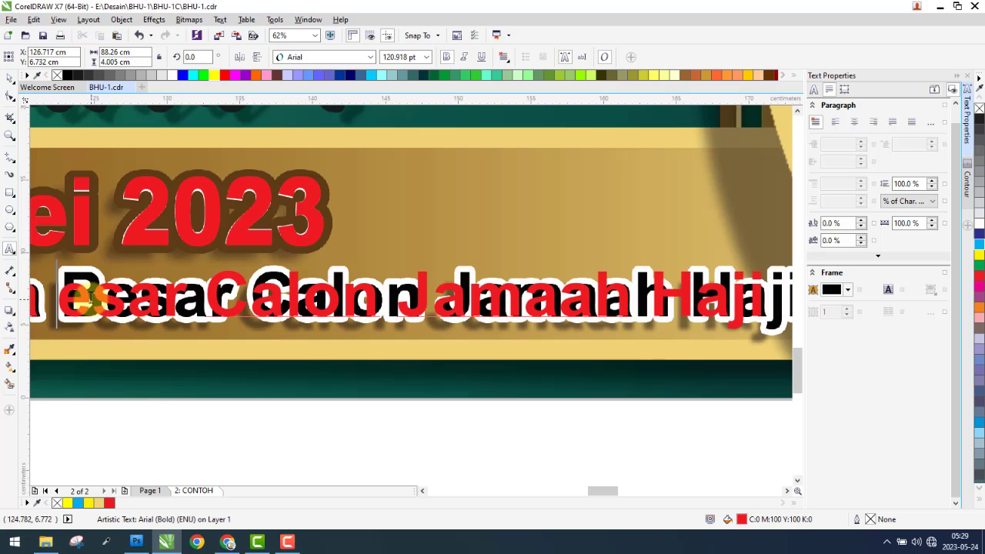
text(B)
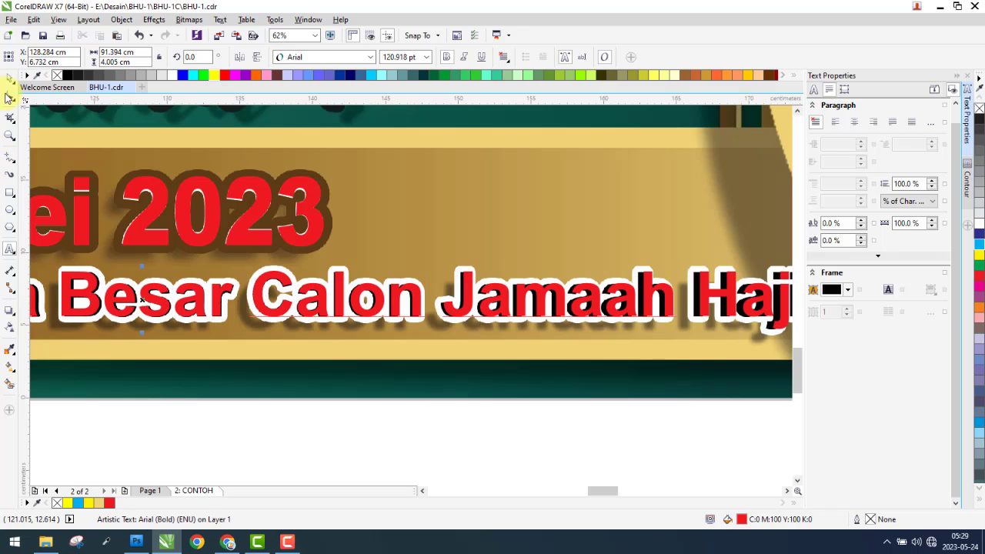
scroll(633, 330, down, 3)
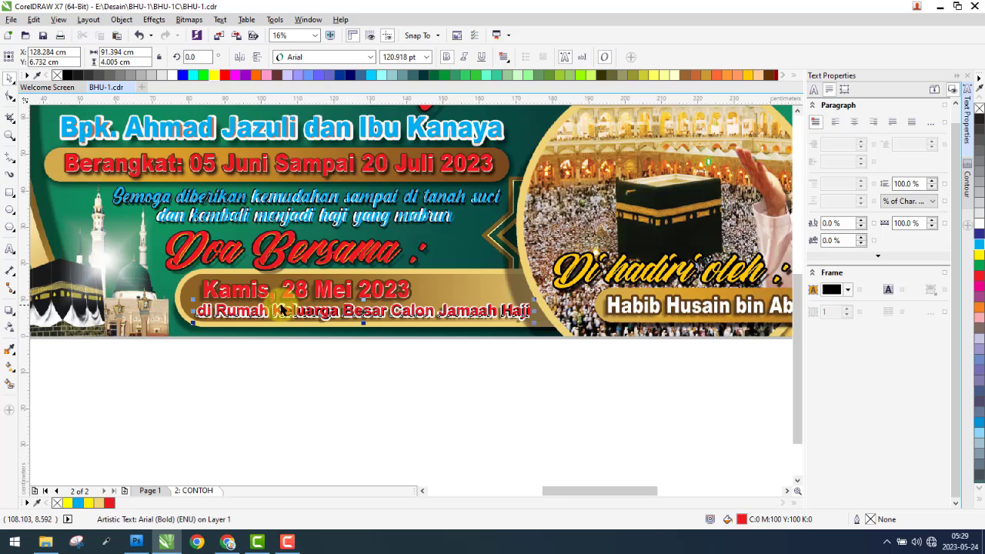
scroll(281, 309, up, 3)
click(231, 322)
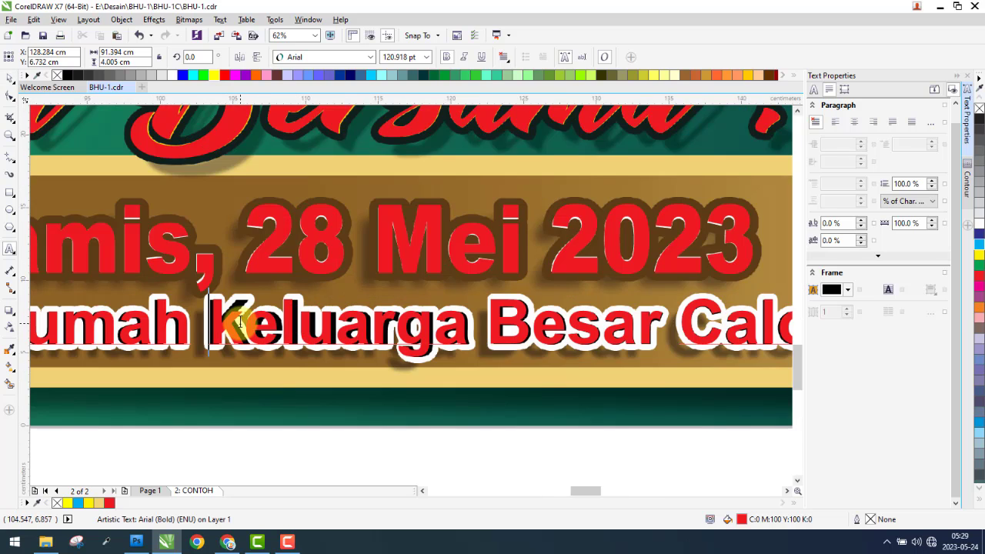
text(k)
key(BackSpace)
text(K)
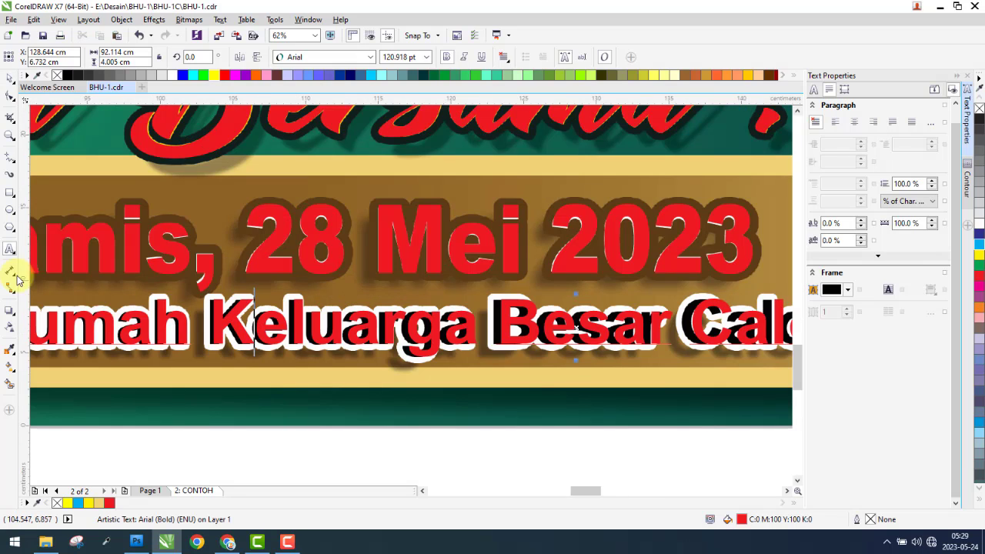
- Tighten the letter spacing to 90.879 cm so the line ends flush with 'Haji'
scroll(354, 317, down, 2)
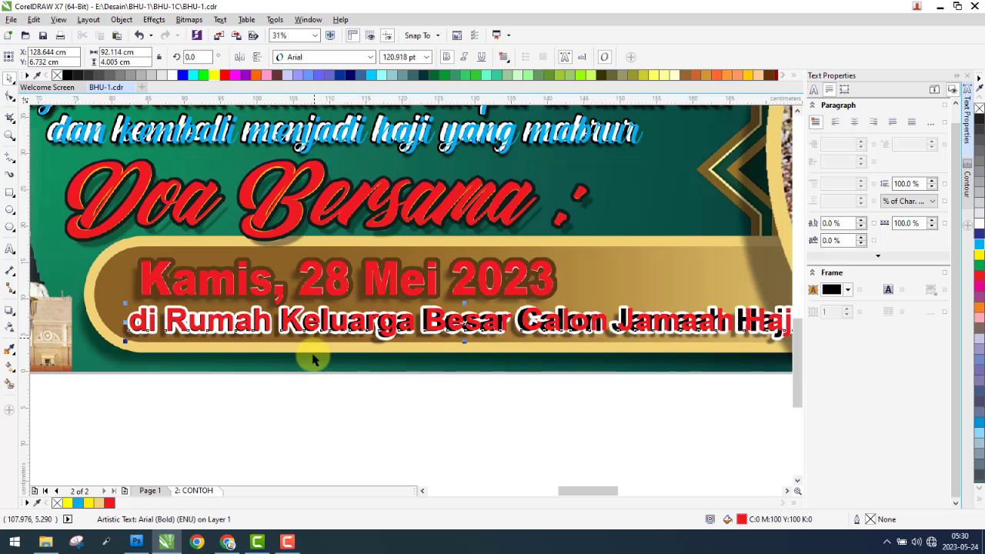
scroll(285, 375, down, 2)
scroll(557, 349, up, 6)
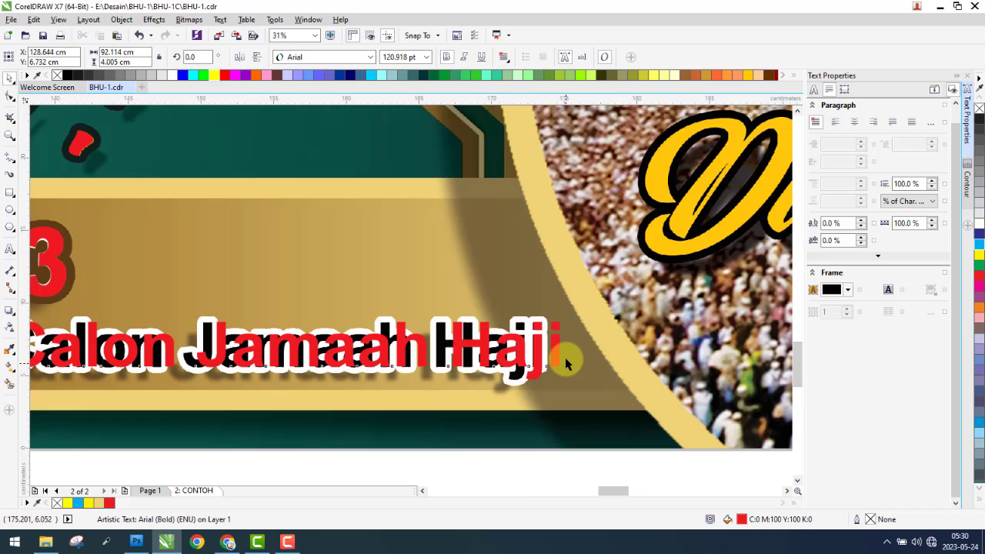
drag(550, 346, 521, 352)
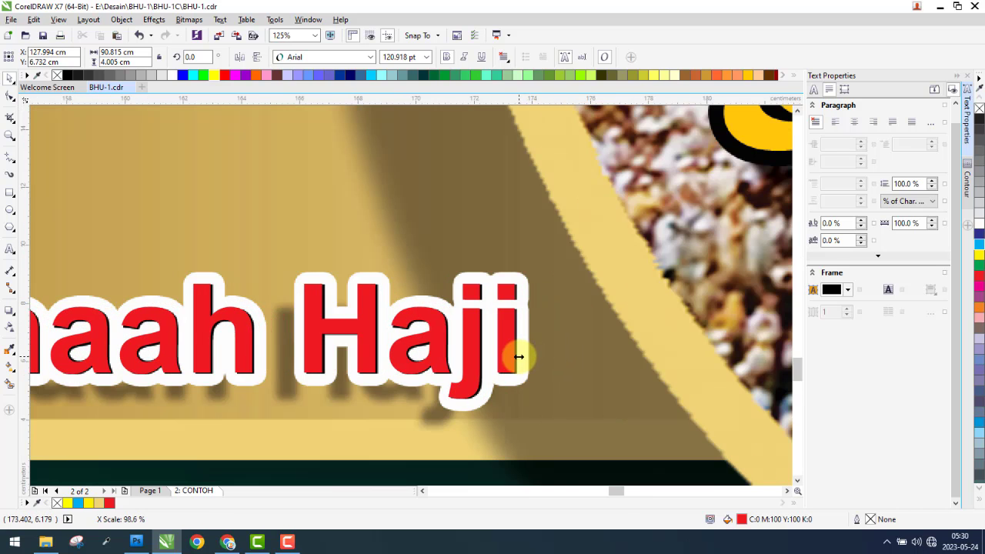
scroll(484, 314, down, 5)
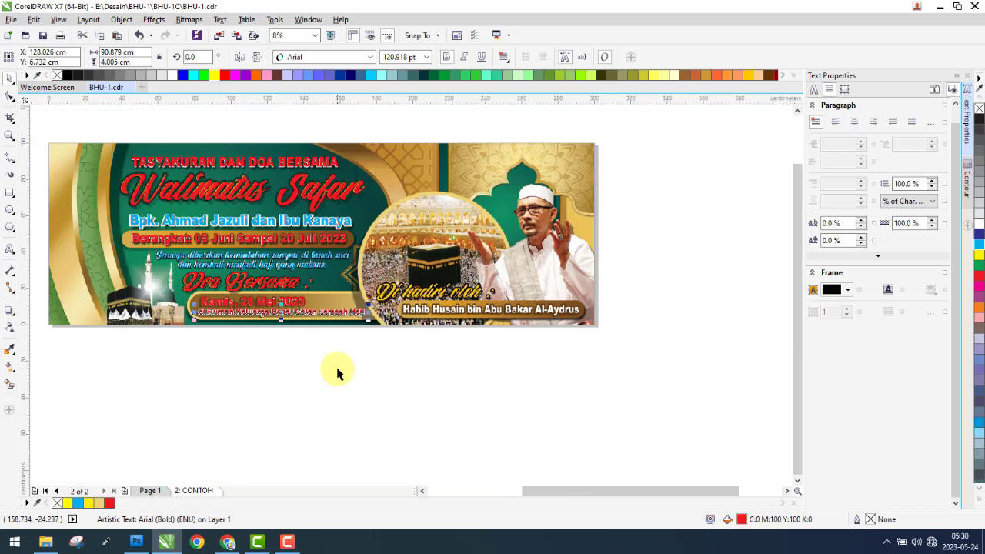
click(337, 374)
scroll(399, 324, up, 1)
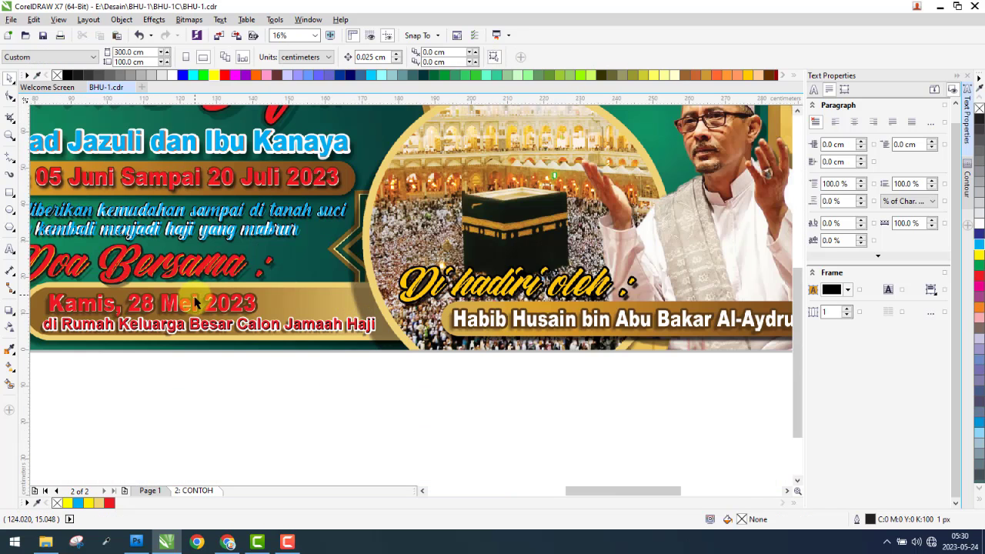
- Move the red date copy below the banner and close the Text Properties panel
drag(212, 311, 642, 360)
scroll(642, 361, up, 1)
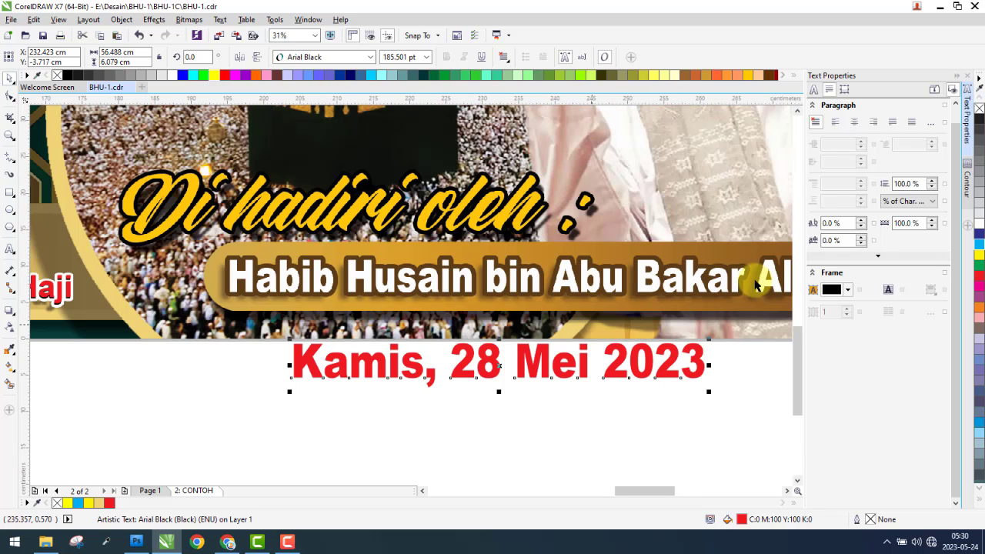
click(957, 79)
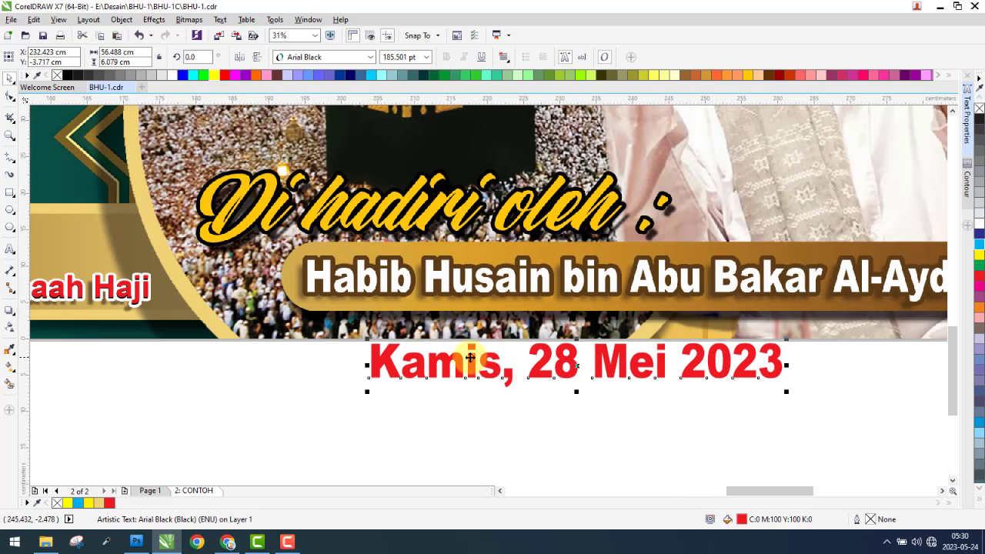
- Replace the copied date text with the guest's name, typed so far as 'H'
scroll(470, 358, down, 1)
scroll(630, 348, up, 1)
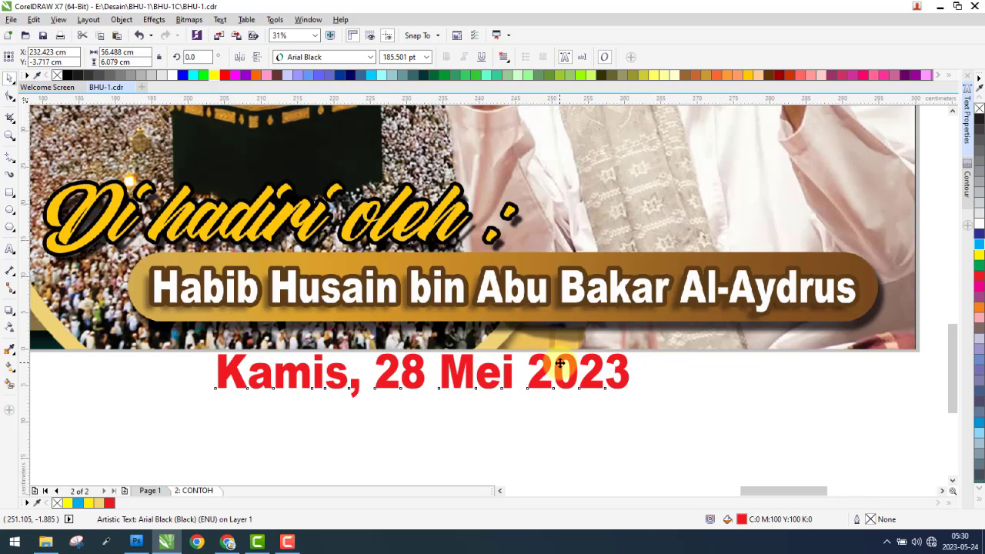
triple_click(558, 362)
text(H)
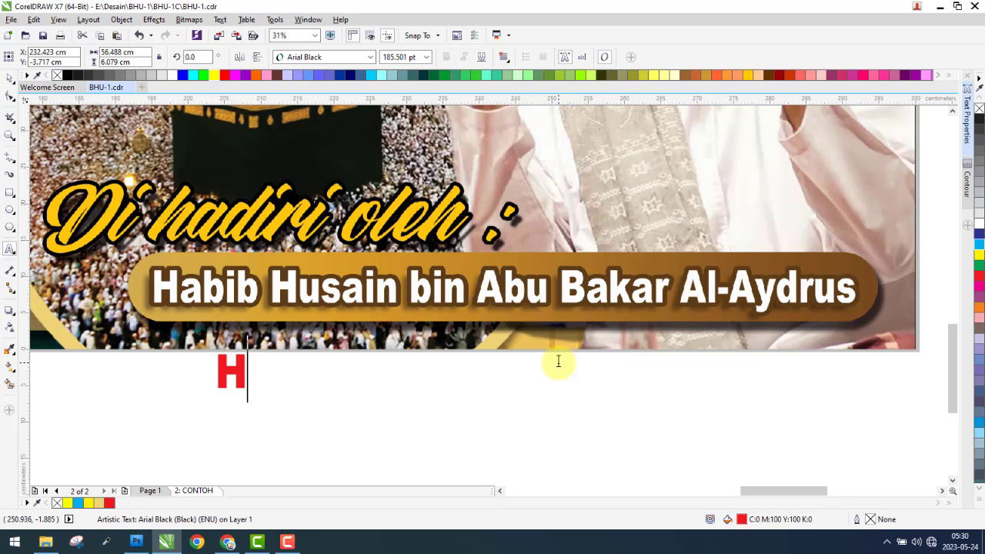
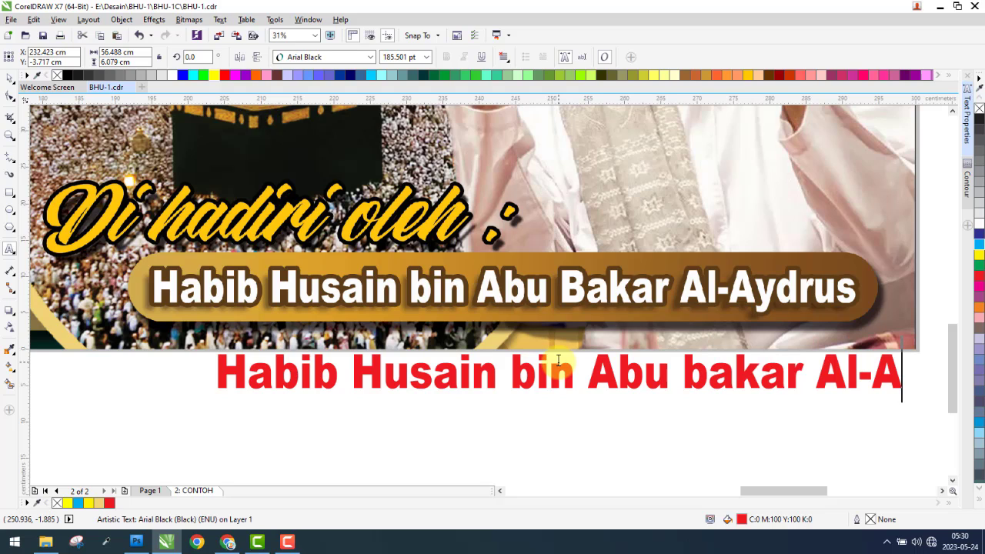
- Finish the red name with 'drus' and move it onto the gold banner
text(drus)
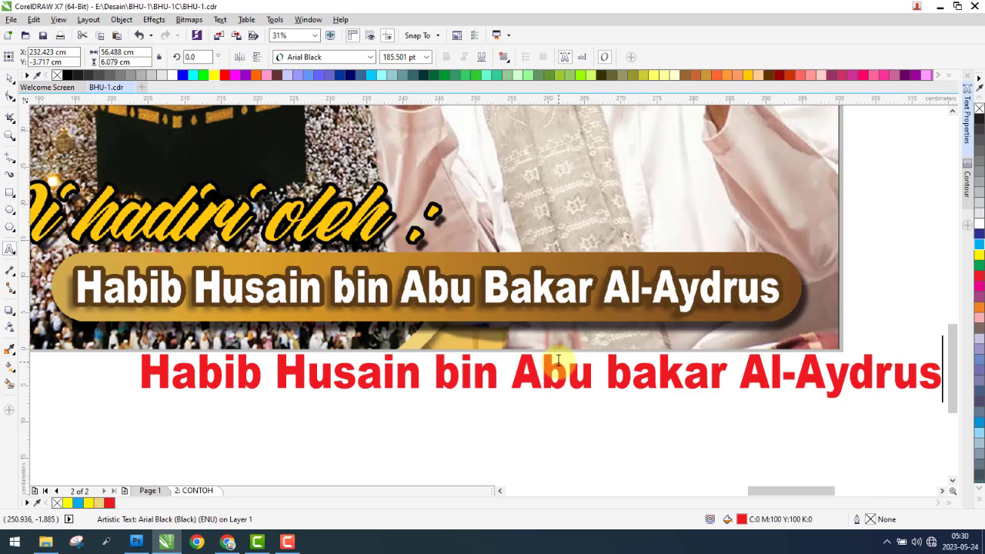
key(Escape)
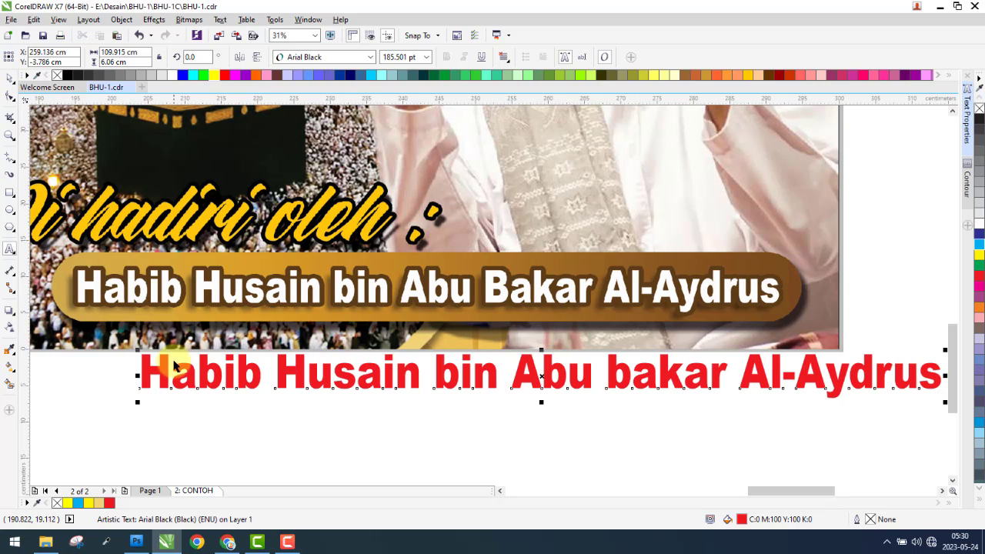
drag(166, 375, 108, 248)
scroll(160, 286, up, 3)
scroll(77, 274, up, 7)
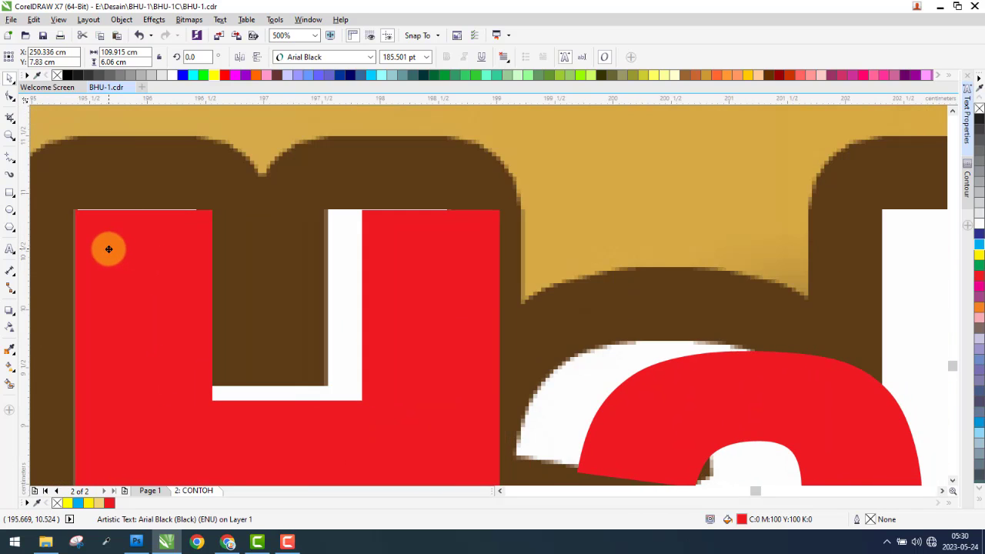
scroll(109, 249, down, 7)
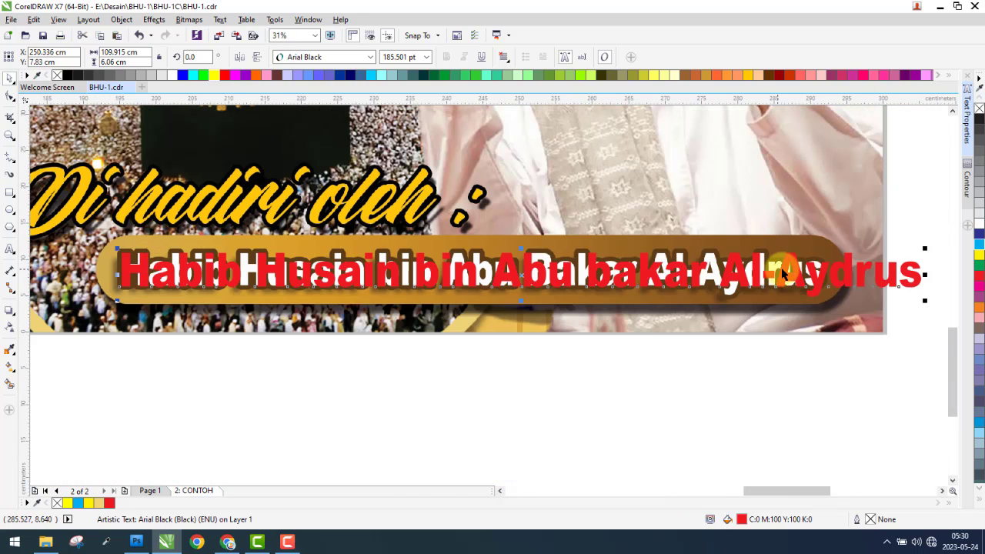
scroll(911, 273, up, 1)
- Resize the red name to match the white name's width and height
drag(936, 278, 739, 279)
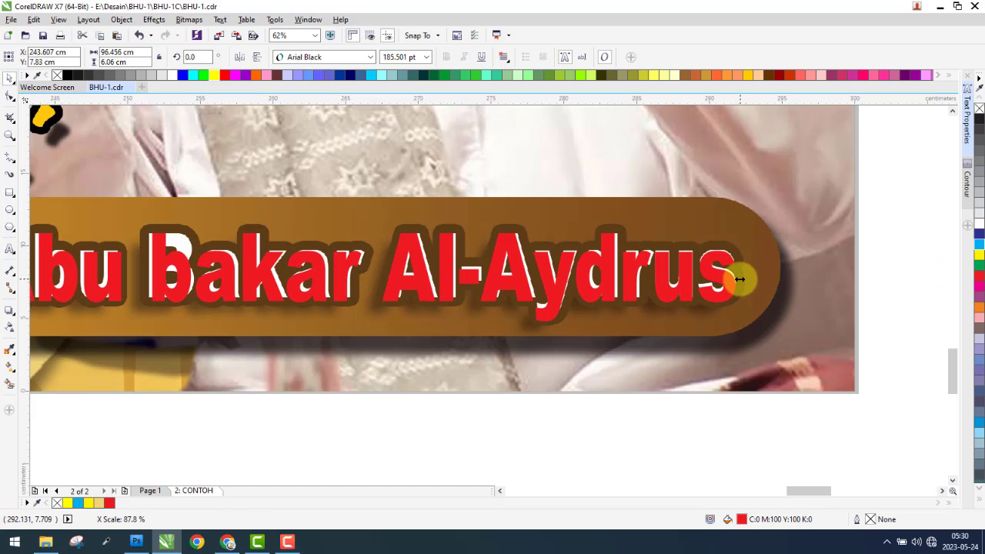
scroll(693, 262, up, 3)
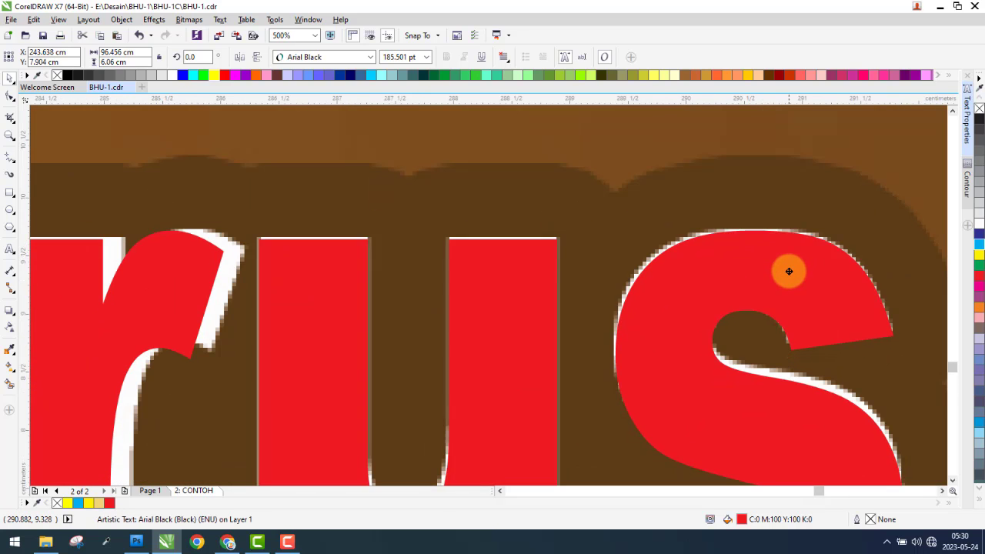
scroll(670, 249, down, 5)
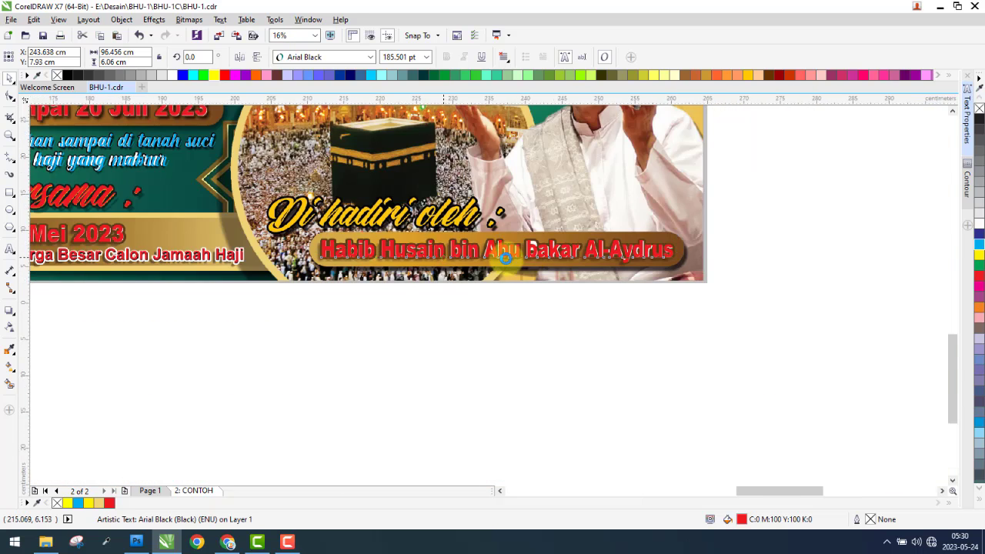
scroll(531, 254, up, 4)
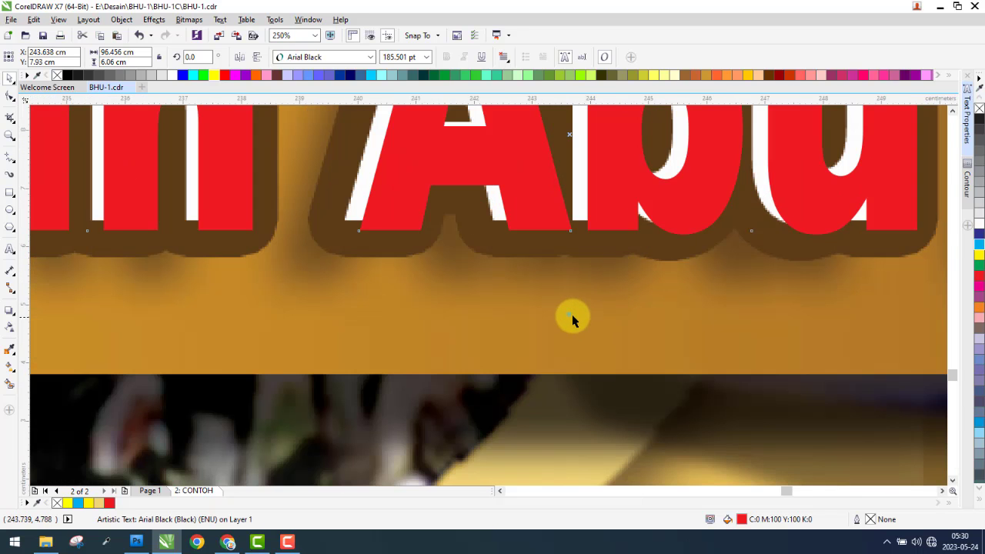
drag(571, 313, 571, 301)
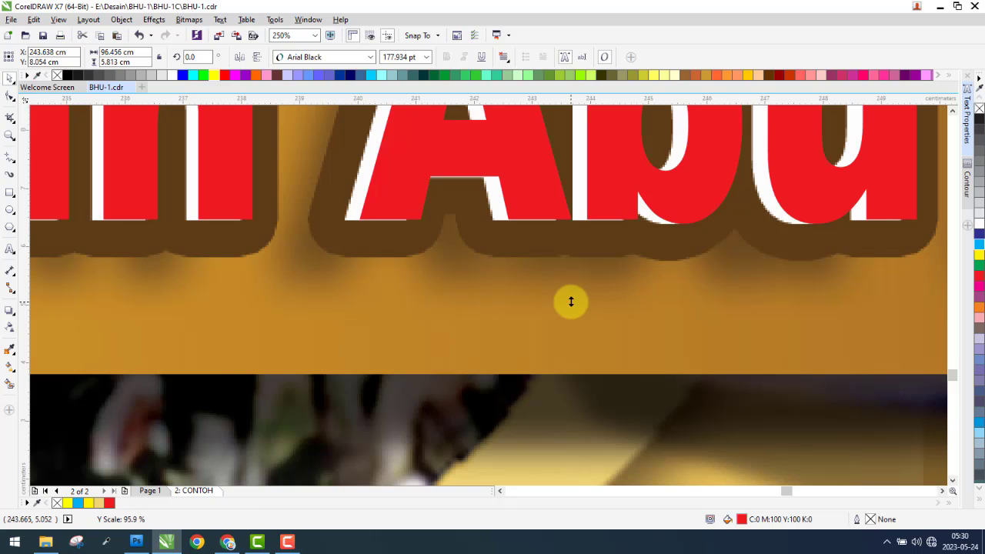
scroll(429, 291, down, 5)
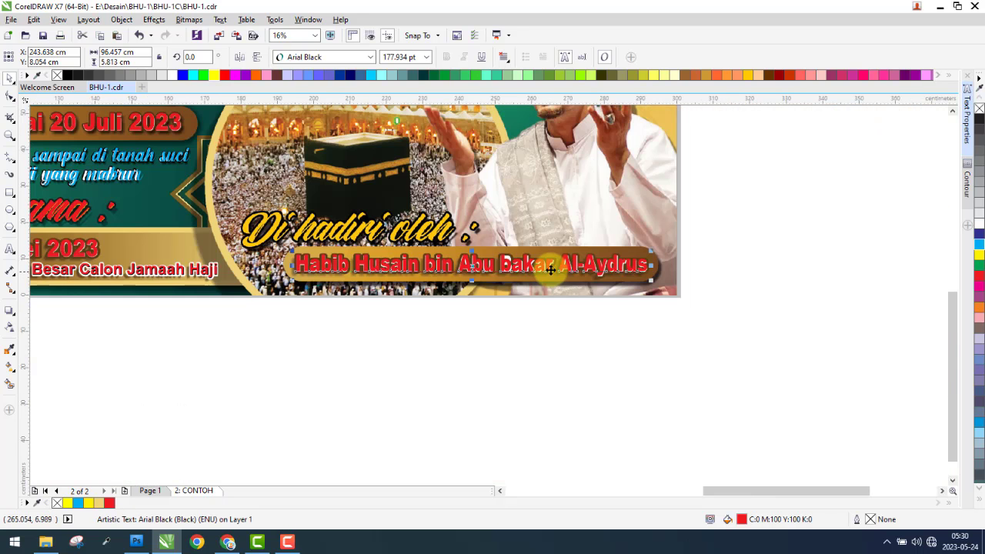
scroll(551, 270, up, 4)
- Change the lowercase 'b' of 'bakar' to a capital 'B'
double_click(447, 254)
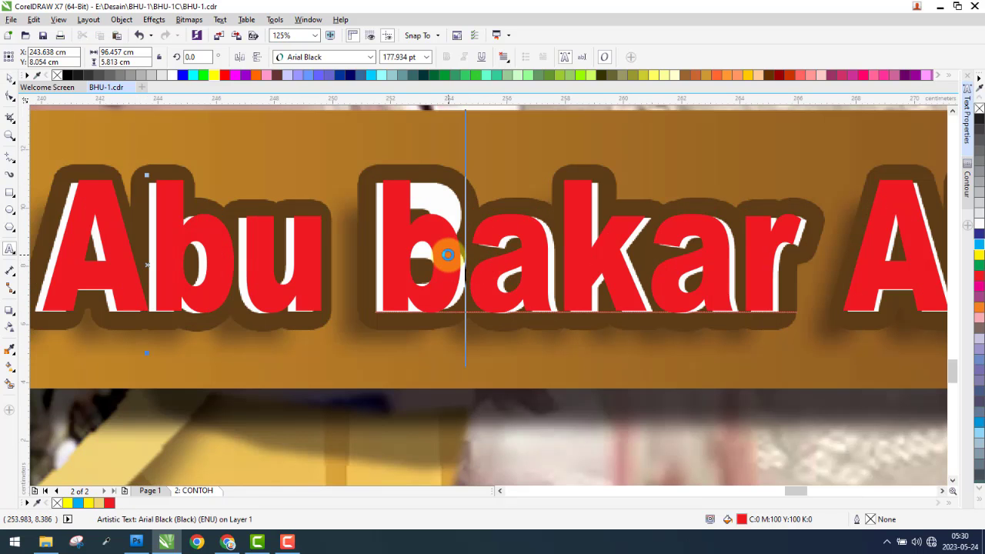
key(BackSpace)
text(B)
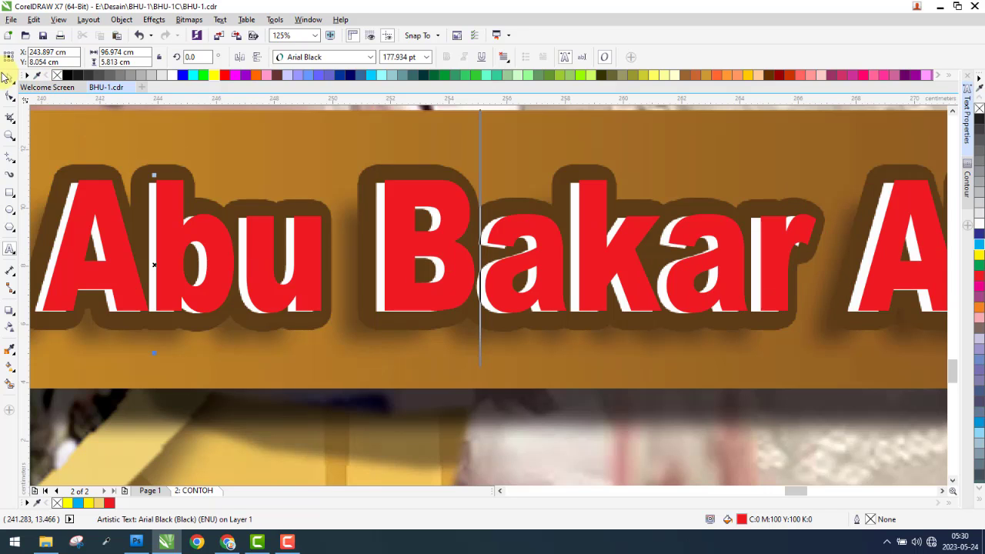
scroll(352, 346, down, 3)
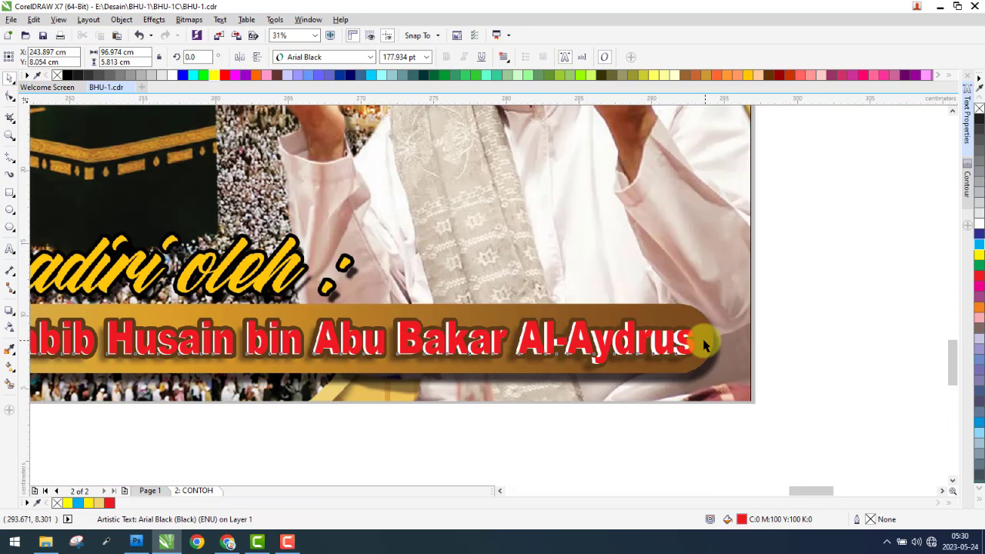
scroll(671, 363, up, 4)
- Fine-tune the red name's width so its end lines up with the white name
drag(649, 350, 619, 373)
scroll(737, 284, down, 8)
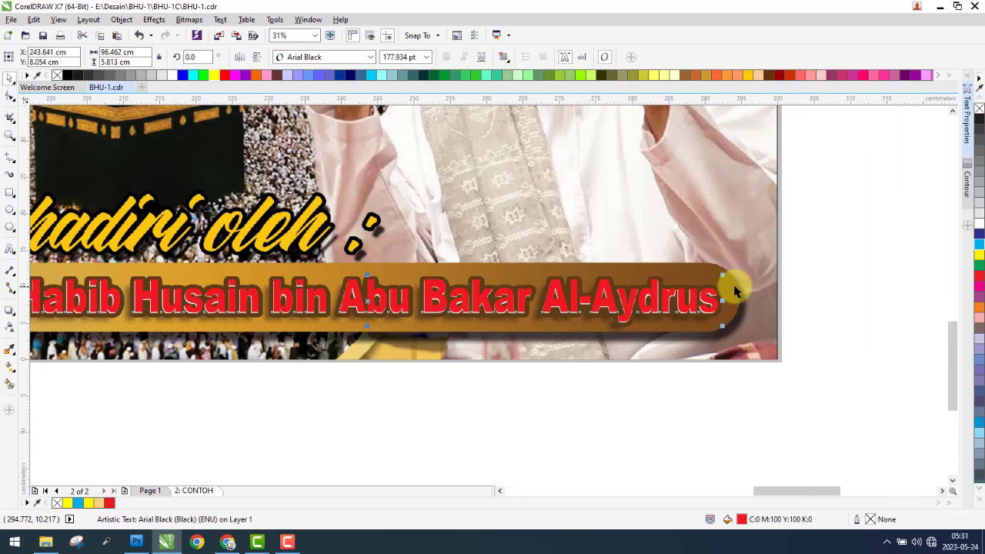
scroll(570, 265, up, 2)
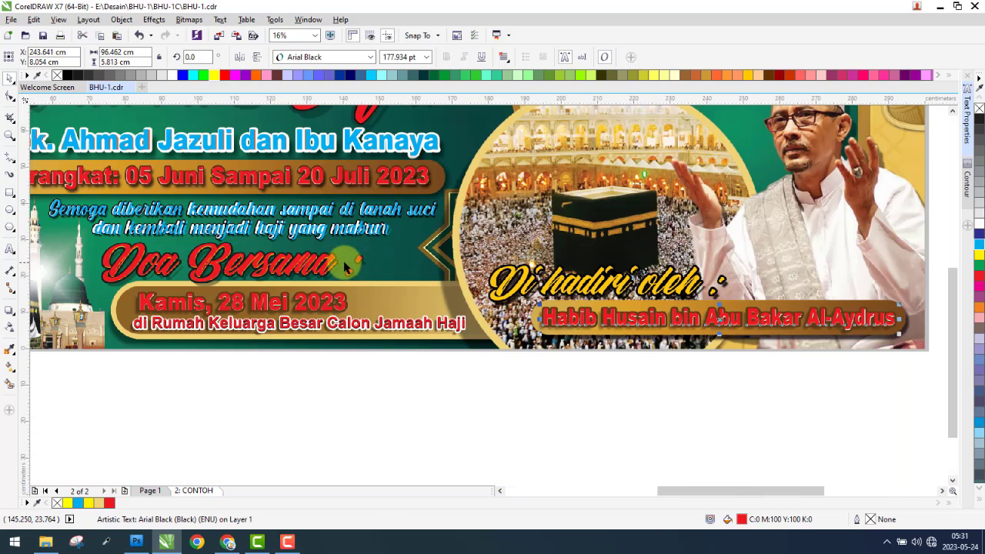
- Copy 'Doa Bersama :' over the Kaaba and retype it as 'Di hadiri oleh :'
drag(321, 267, 716, 239)
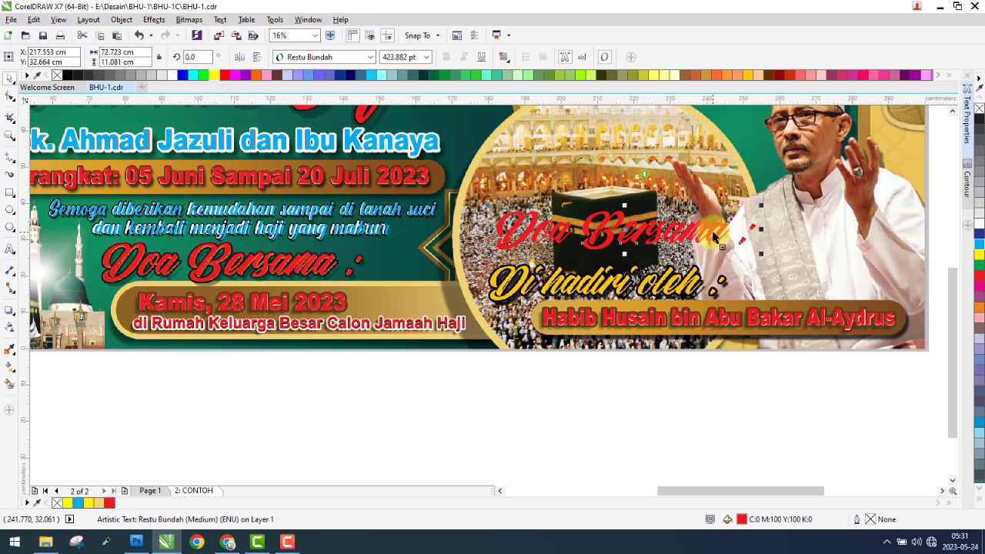
double_click(699, 234)
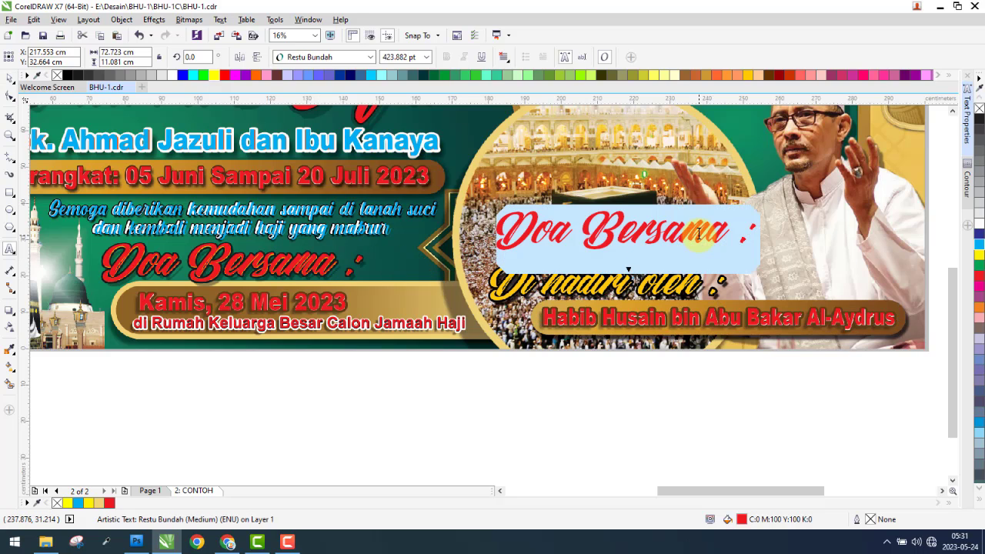
text(Di hadiri oleh)
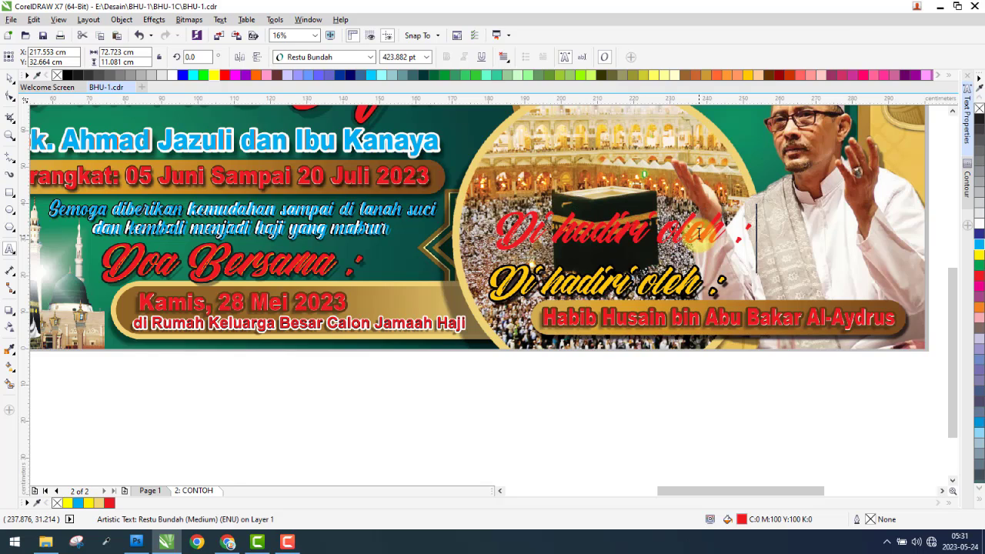
key(Escape)
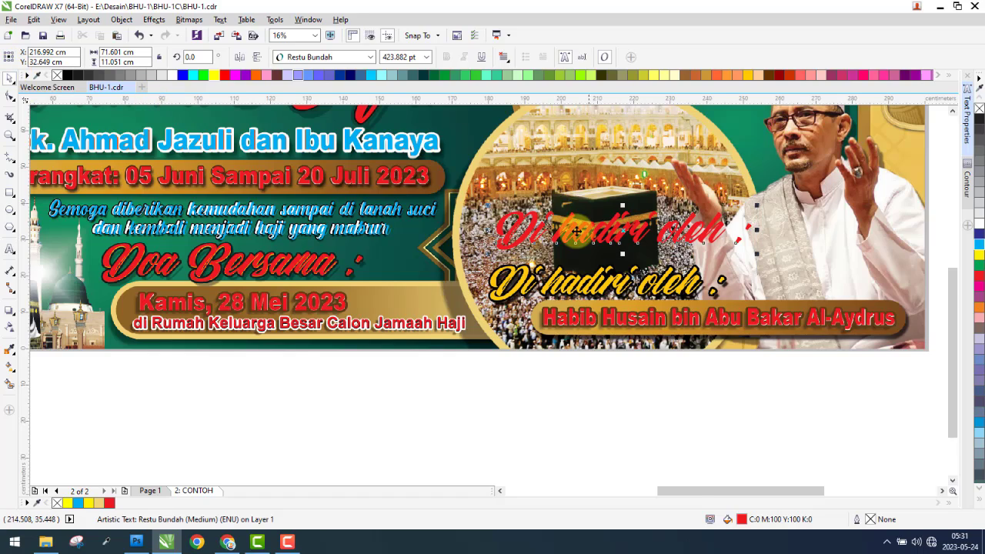
- Move the red 'Di hadiri oleh :' onto the yellow copy and align it
scroll(574, 234, up, 1)
drag(483, 246, 476, 360)
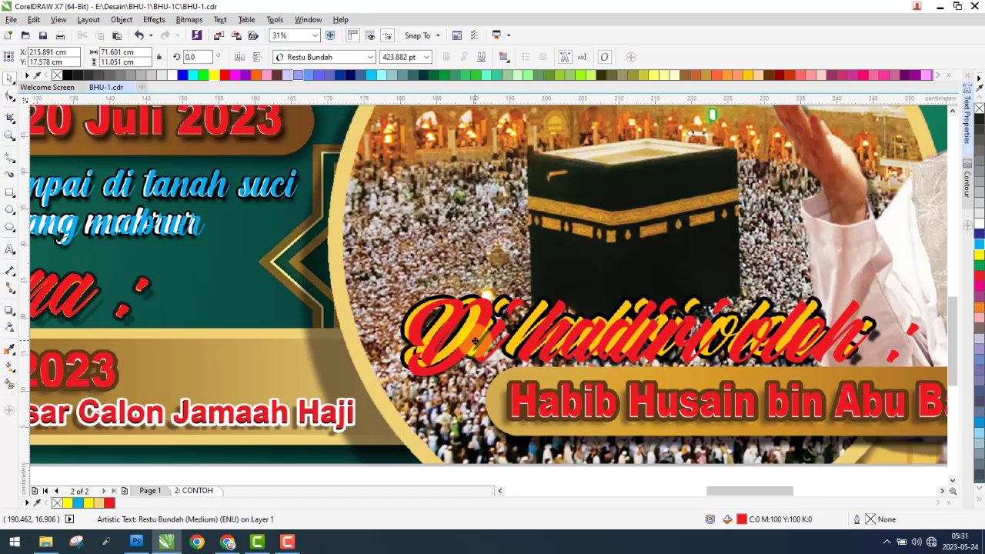
scroll(429, 339, up, 3)
drag(430, 339, 394, 323)
scroll(289, 268, down, 2)
scroll(289, 267, down, 4)
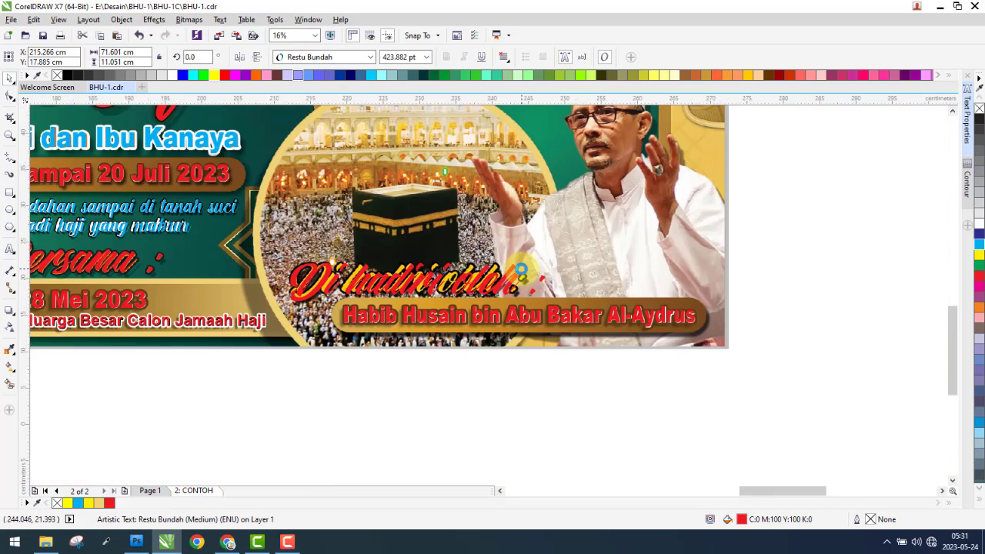
scroll(516, 269, up, 1)
scroll(539, 271, up, 1)
- Narrow the red 'Di hadiri oleh :' text and shorten it from the top
drag(618, 317, 515, 304)
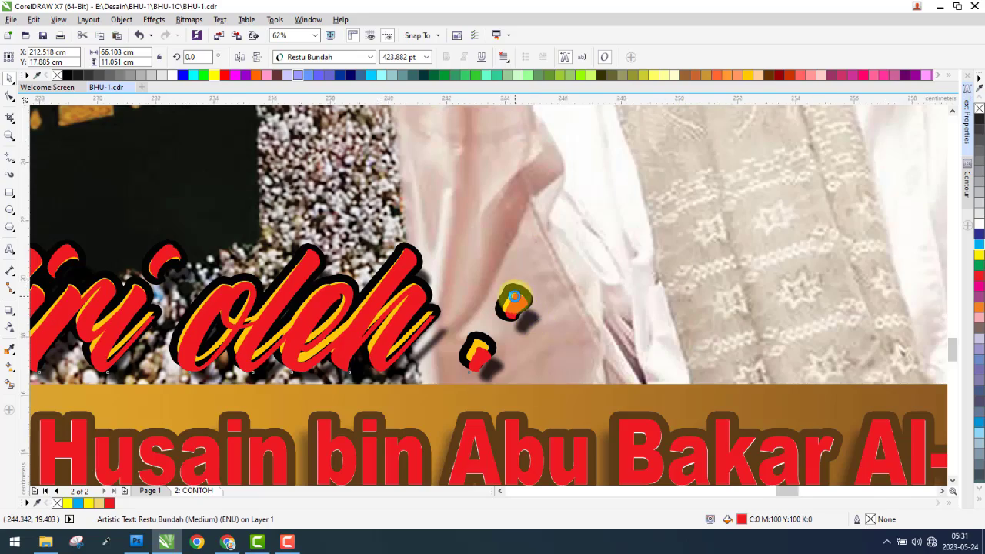
scroll(516, 304, up, 4)
scroll(563, 291, down, 4)
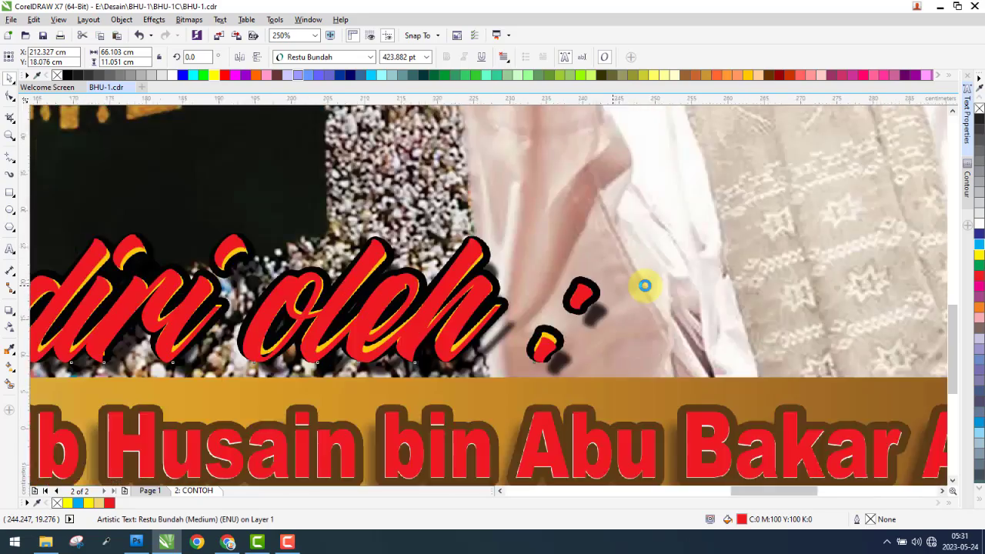
scroll(551, 266, up, 4)
scroll(516, 235, up, 2)
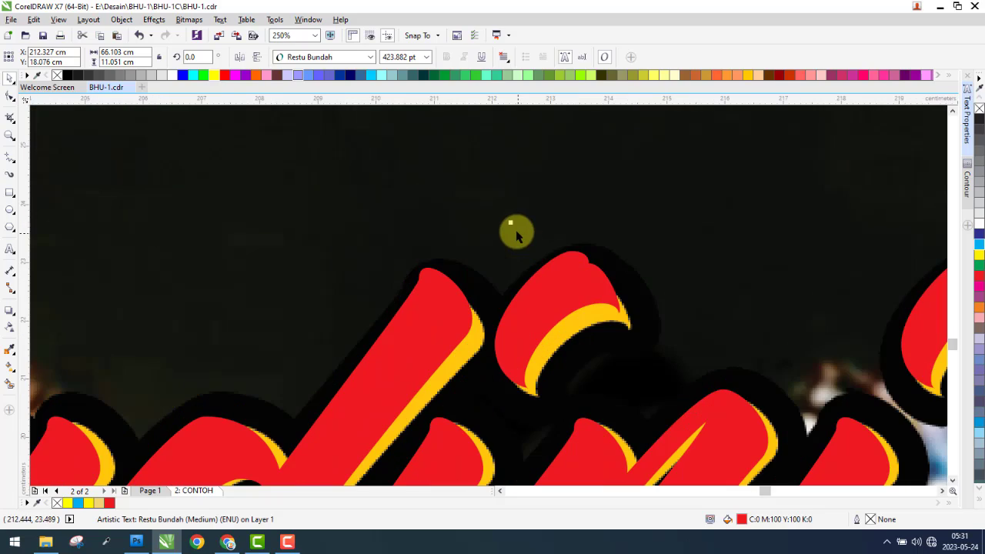
drag(511, 224, 510, 242)
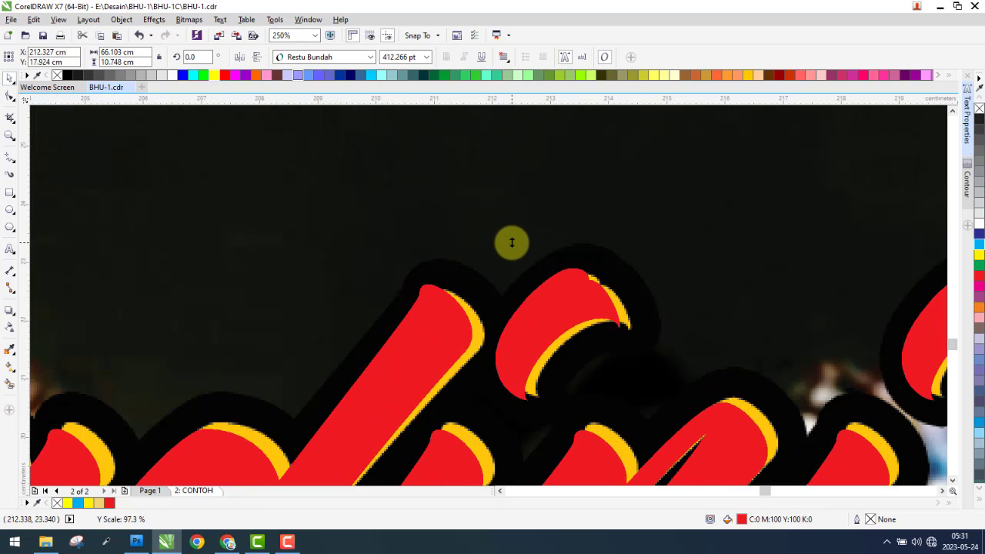
scroll(504, 238, down, 3)
scroll(431, 285, up, 2)
scroll(359, 325, up, 2)
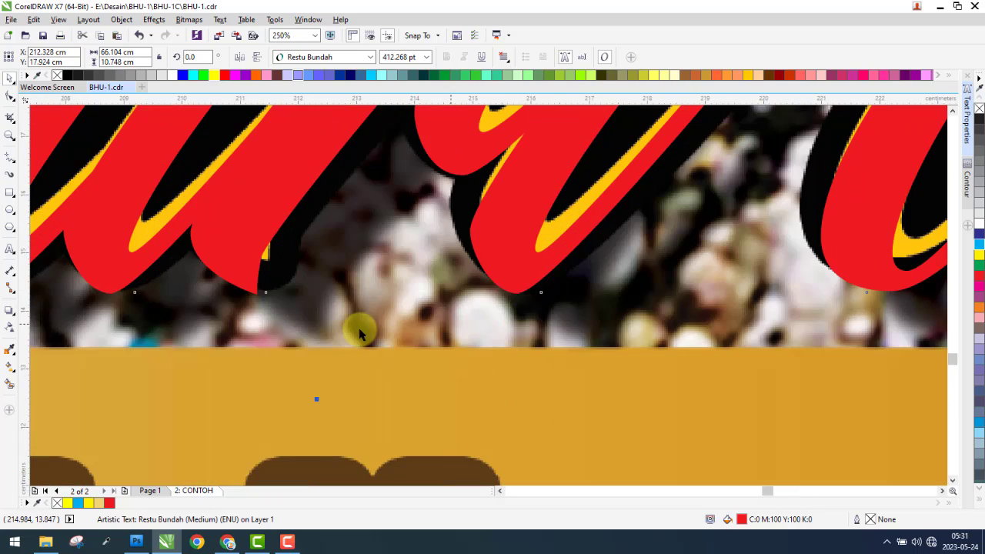
- Match the red text's height to the yellow copy and trim its left side
drag(315, 399, 593, 289)
scroll(593, 289, down, 2)
scroll(593, 289, down, 1)
scroll(293, 254, up, 4)
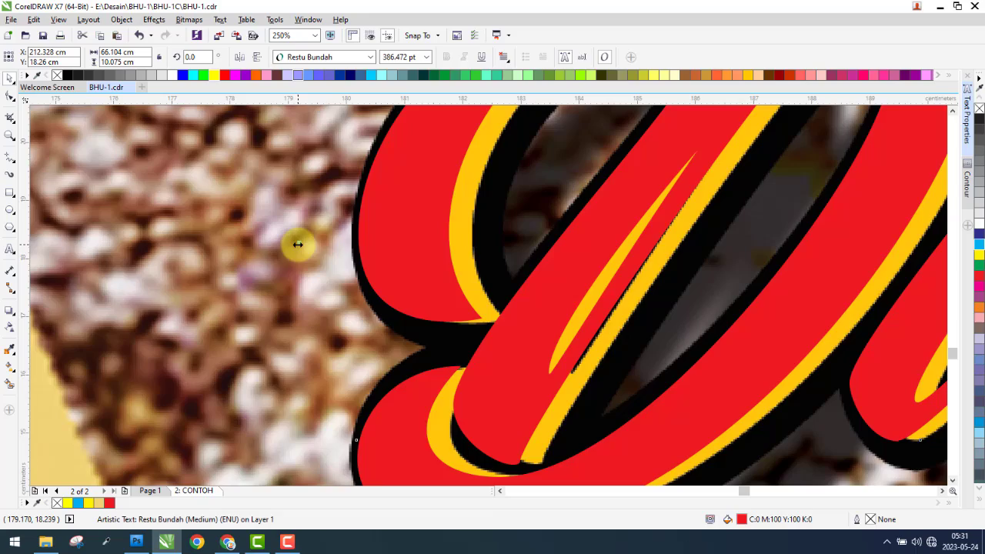
drag(298, 245, 322, 245)
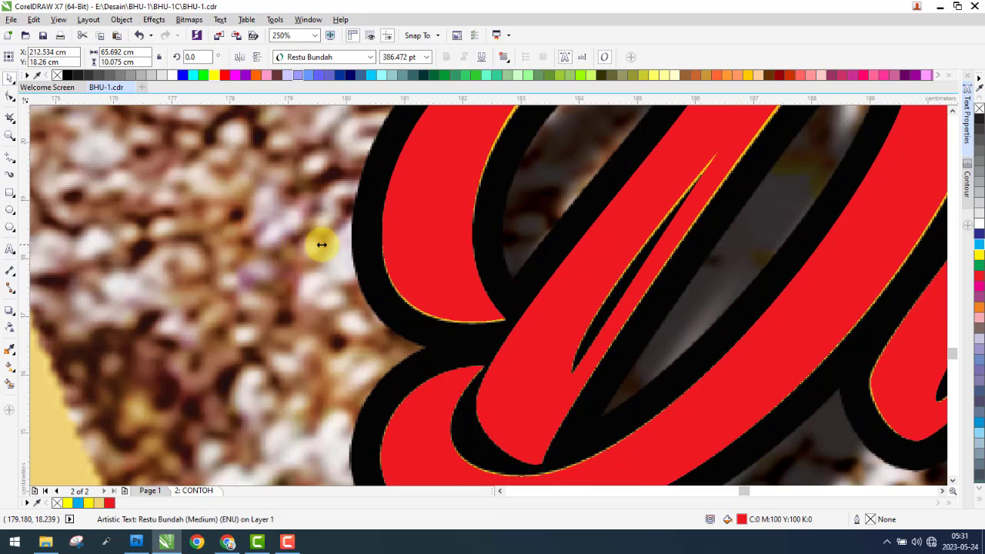
scroll(304, 250, down, 4)
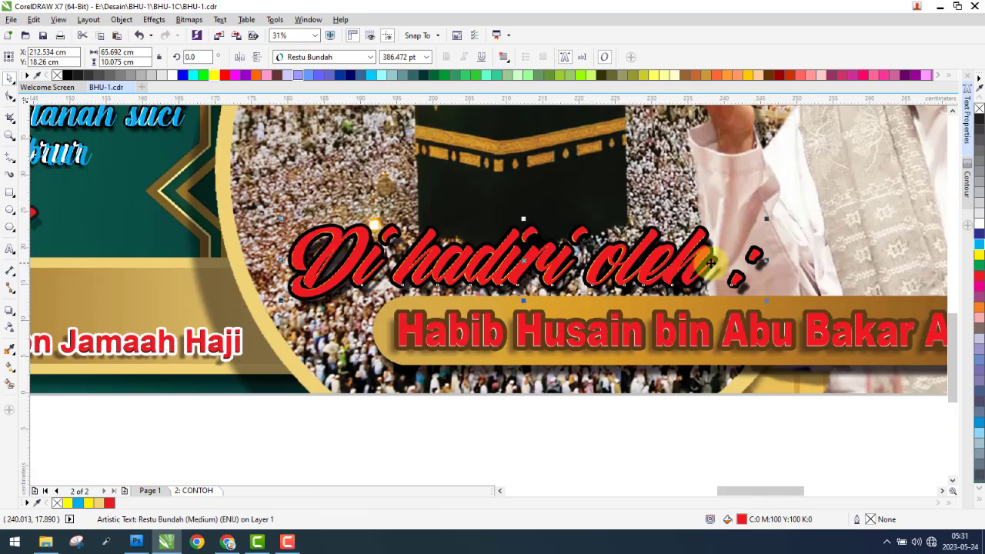
scroll(535, 231, up, 2)
scroll(536, 222, down, 5)
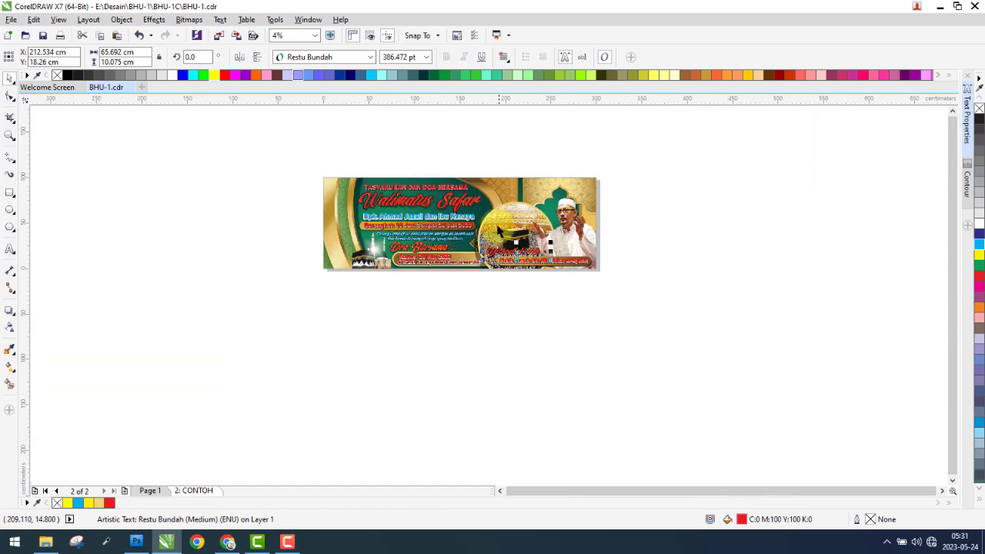
- Move the background image off the page, then undo to restore it
click(453, 353)
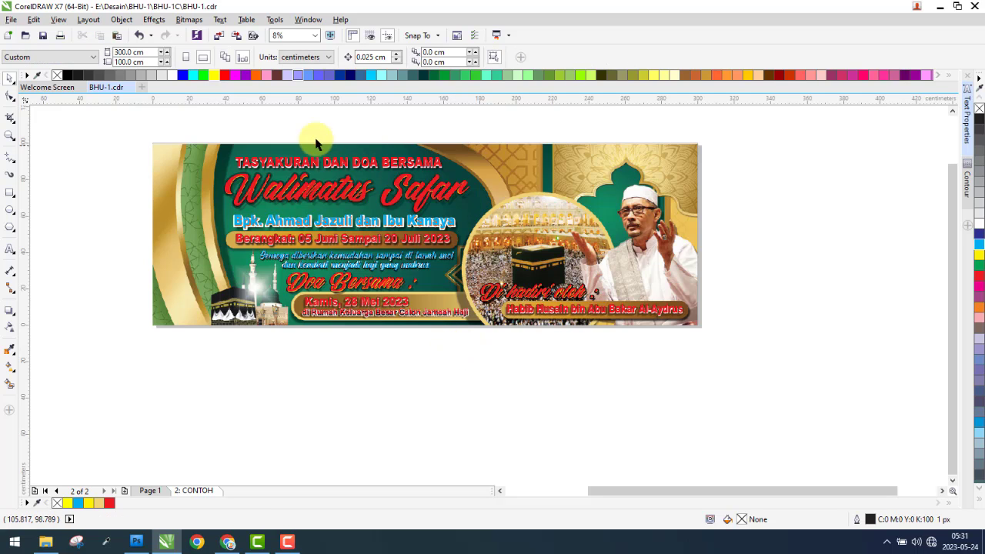
drag(240, 148, 771, 166)
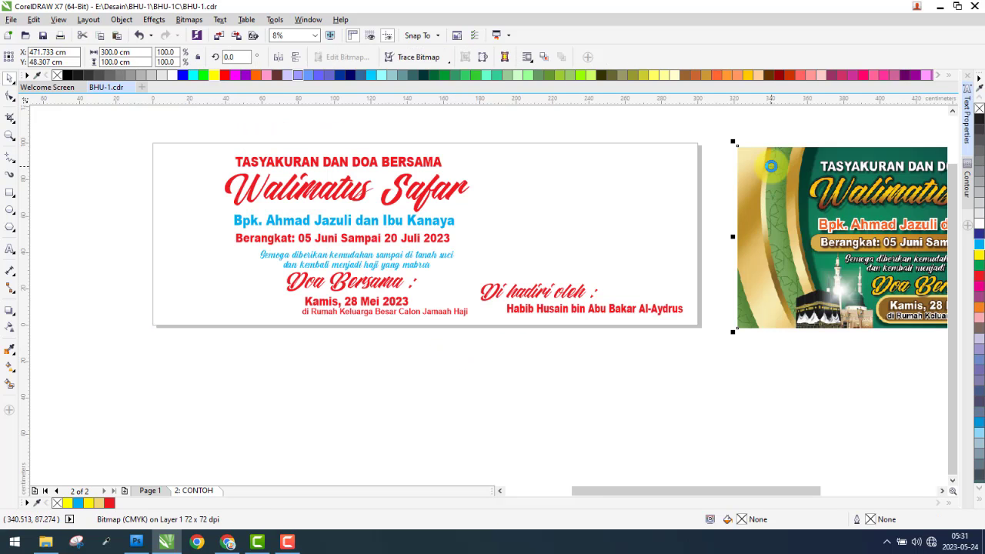
click(12, 19)
click(31, 128)
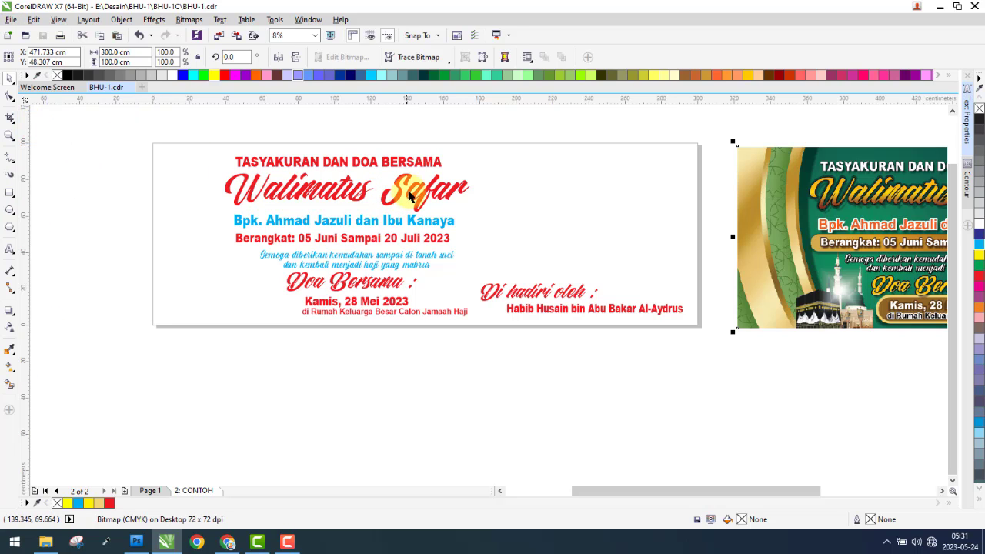
click(412, 135)
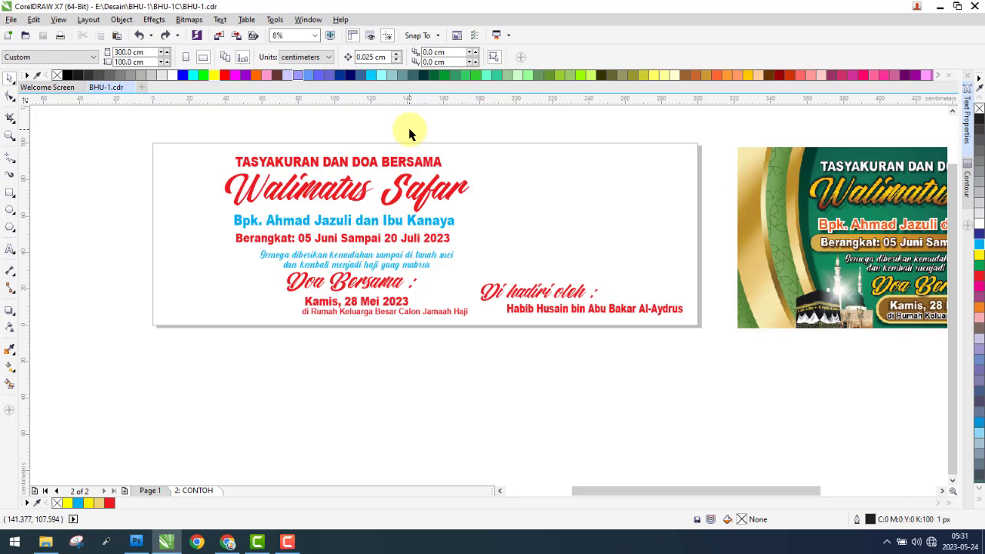
key(ctrl+z)
click(217, 136)
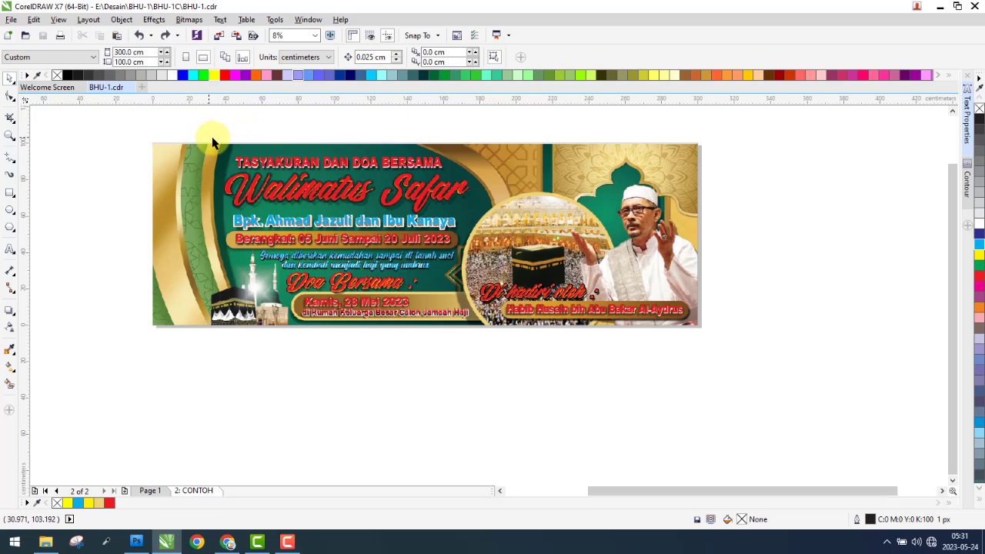
- Cut the ten banner text objects and paste them onto Page 1
drag(205, 131, 695, 344)
right_click(395, 222)
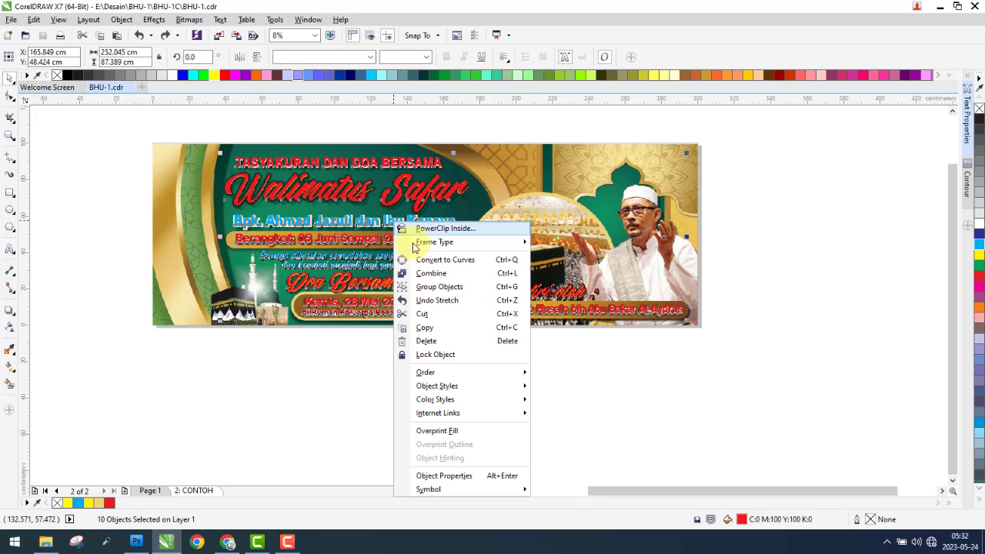
click(426, 314)
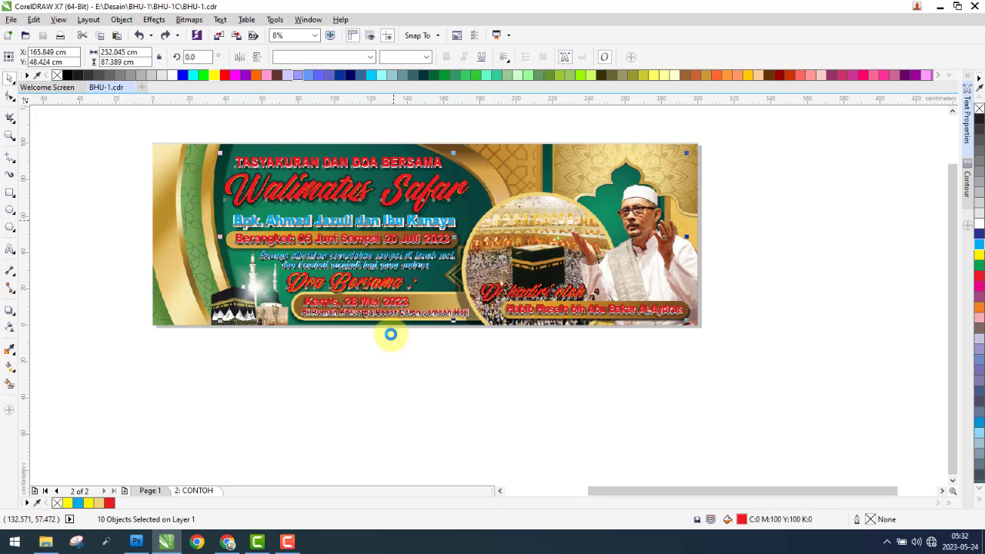
click(152, 493)
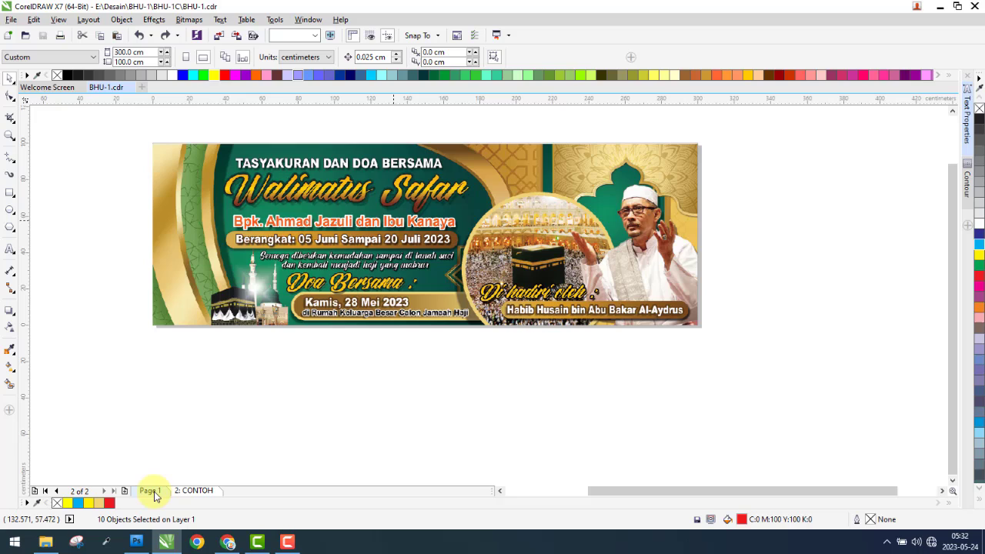
right_click(228, 378)
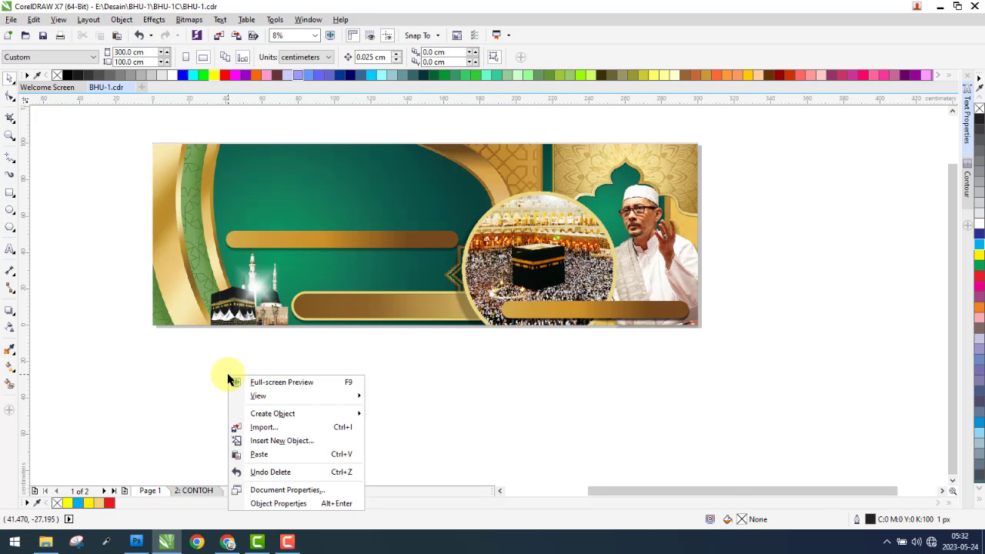
click(257, 454)
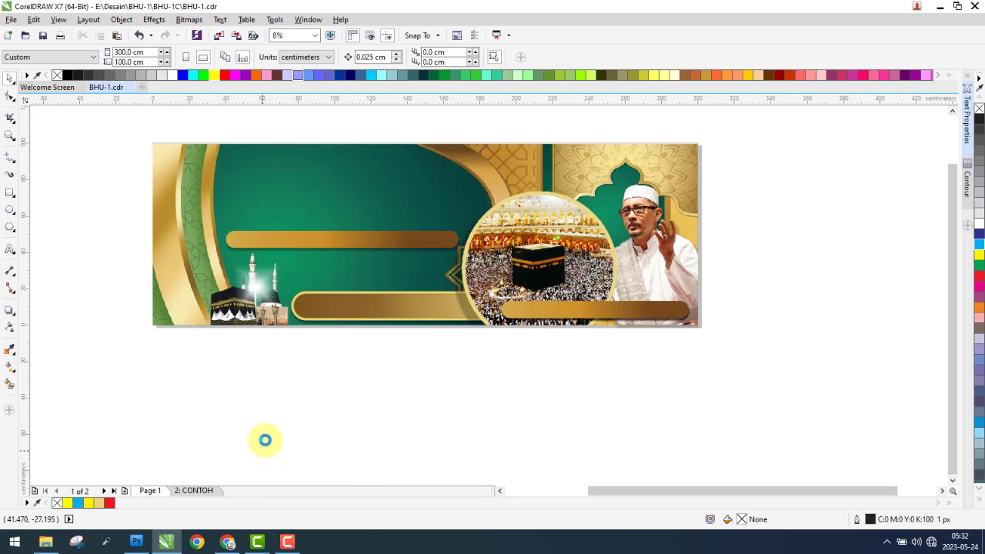
click(385, 389)
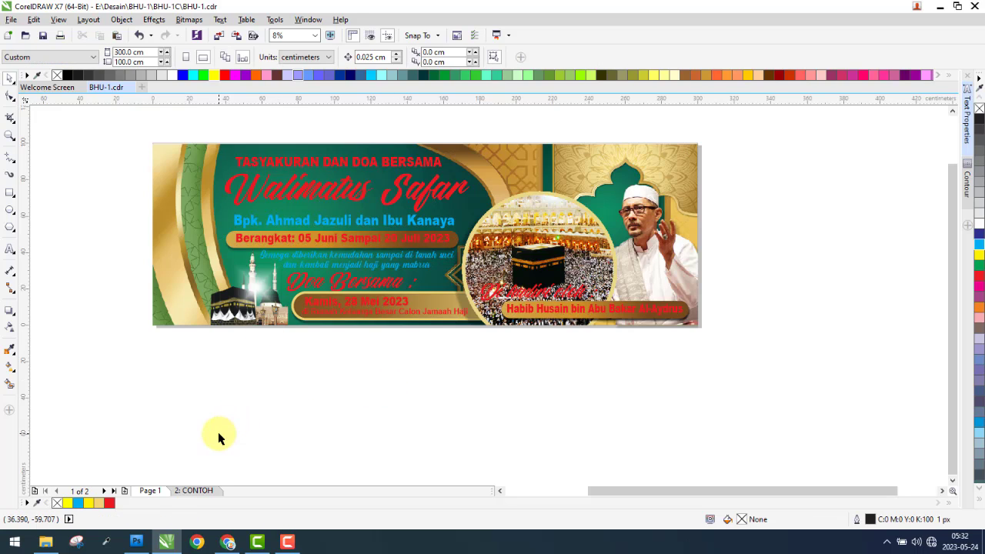
- Bring the reference banner image from the CONTOH page beside the banner on Page 1
click(201, 491)
drag(201, 193, 742, 258)
click(163, 493)
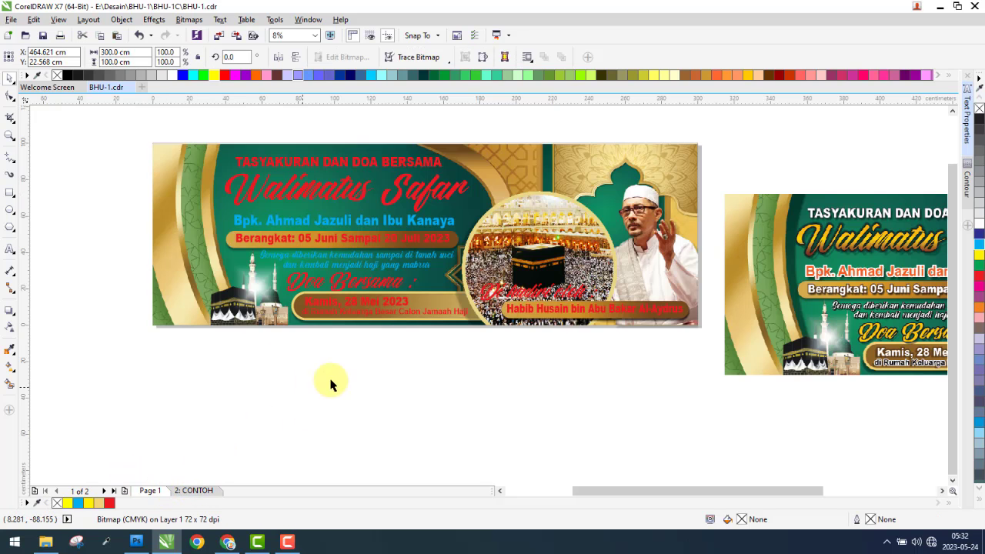
drag(799, 268, 526, 217)
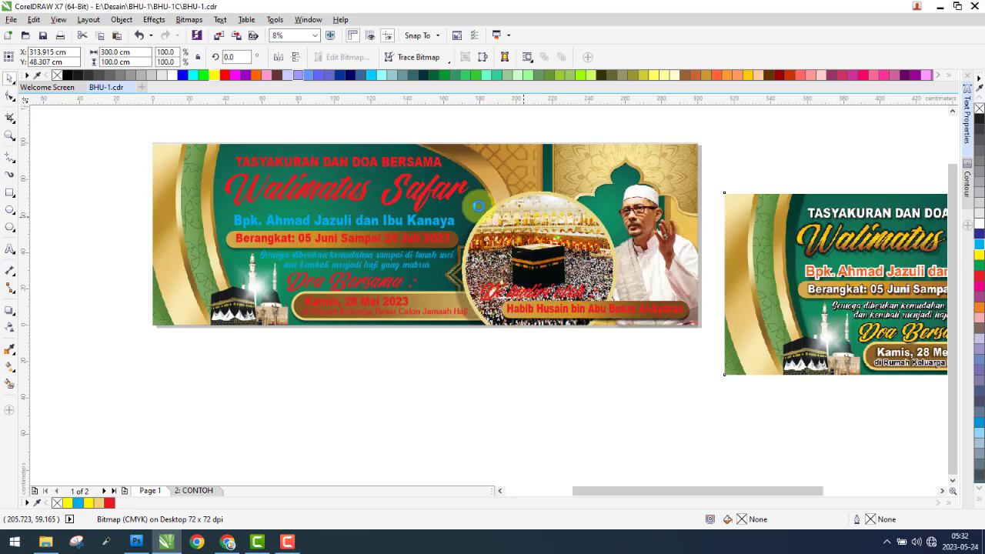
scroll(419, 151, up, 2)
click(413, 179)
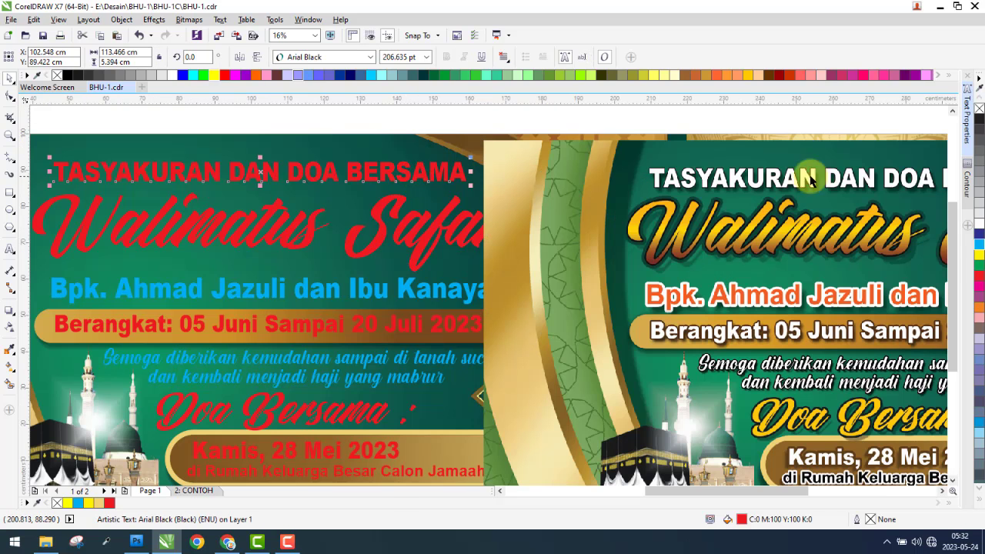
- Make the TASYAKURAN DAN DOA BERSAMA title white and give it a preset drop shadow
click(979, 226)
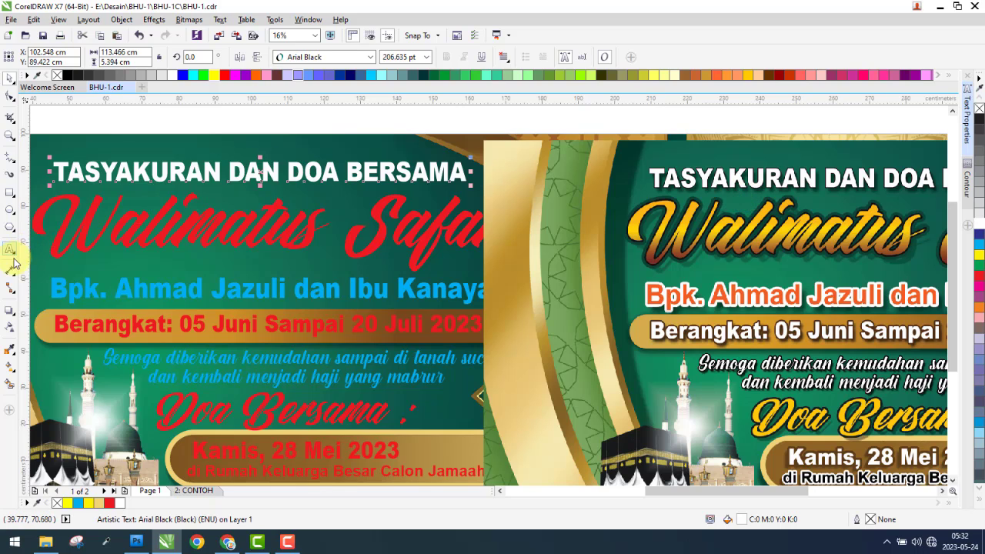
click(9, 308)
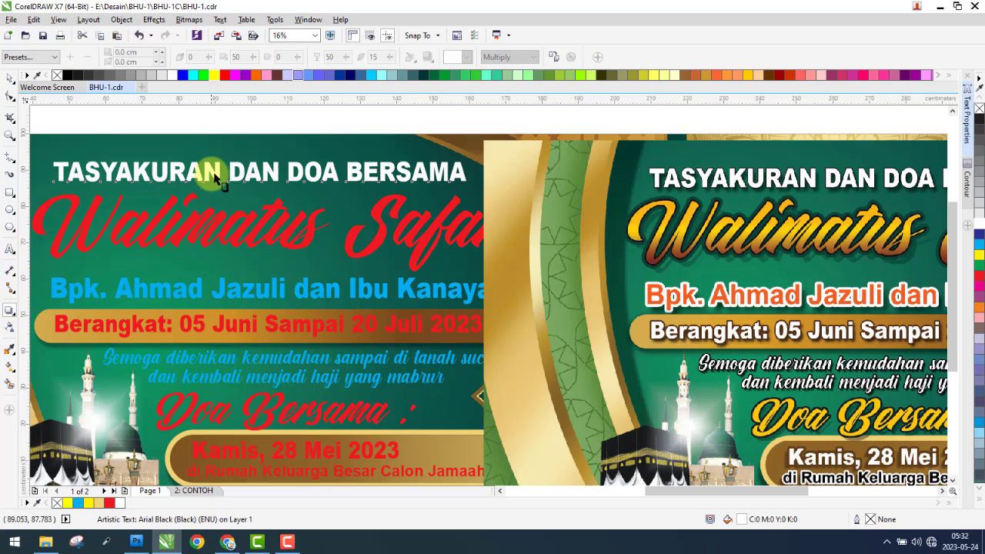
drag(221, 187, 216, 180)
click(52, 57)
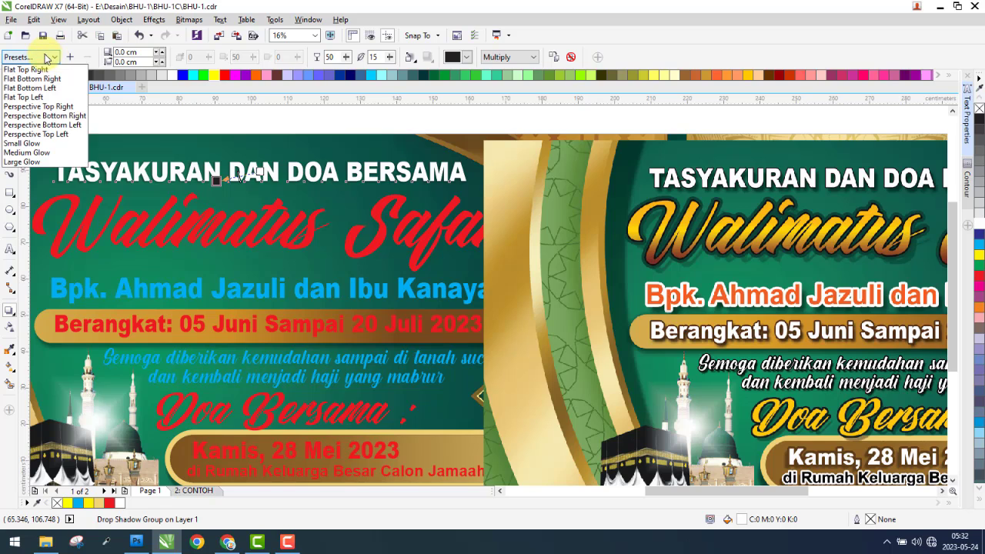
click(48, 78)
- Pull the shadow closer and set its opacity to 40 and feathering to 15
scroll(254, 163, up, 4)
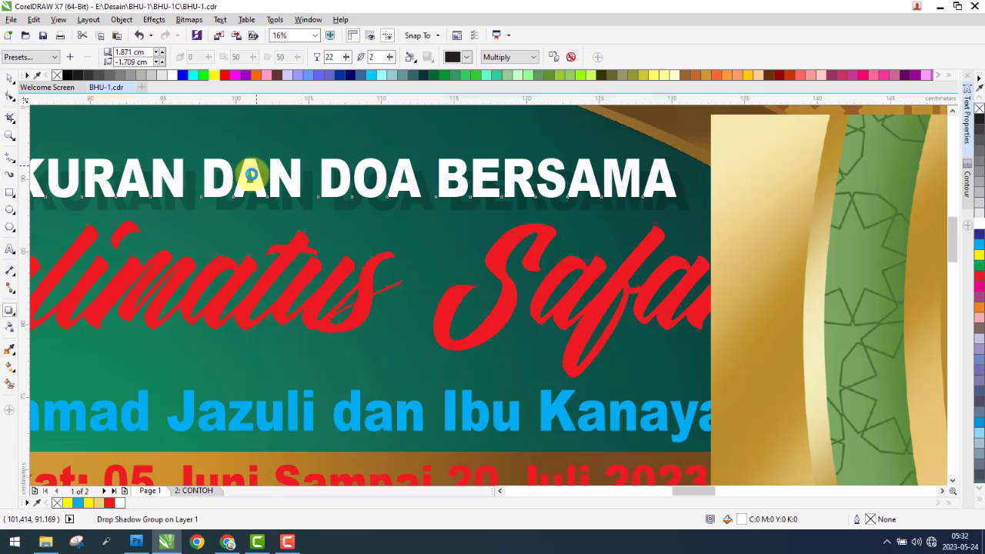
scroll(505, 108, up, 2)
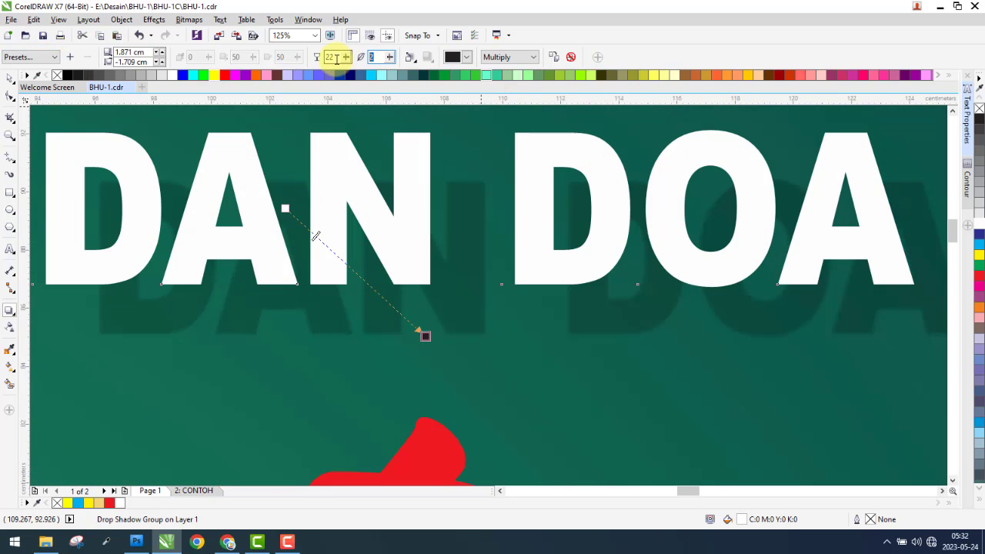
drag(427, 336, 393, 302)
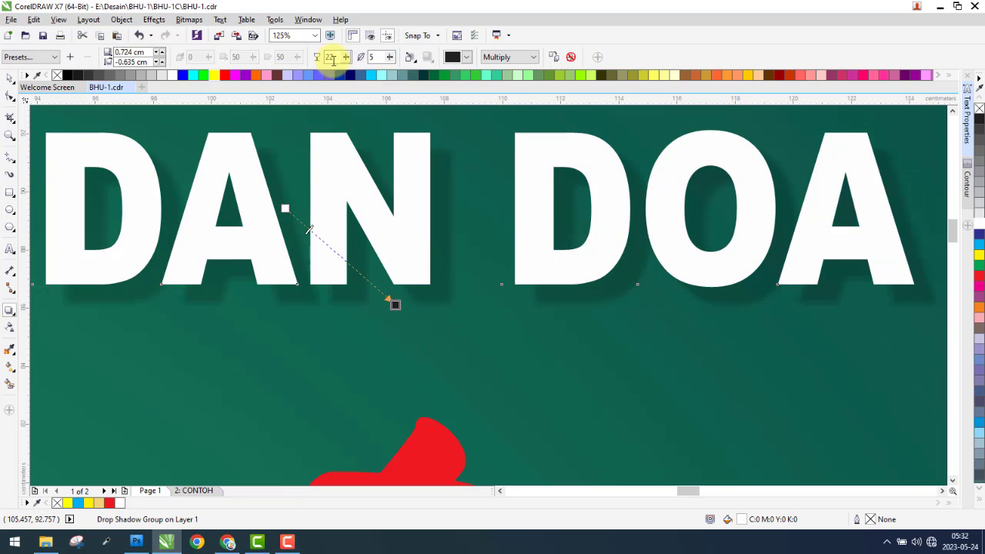
text(0)
key(Return)
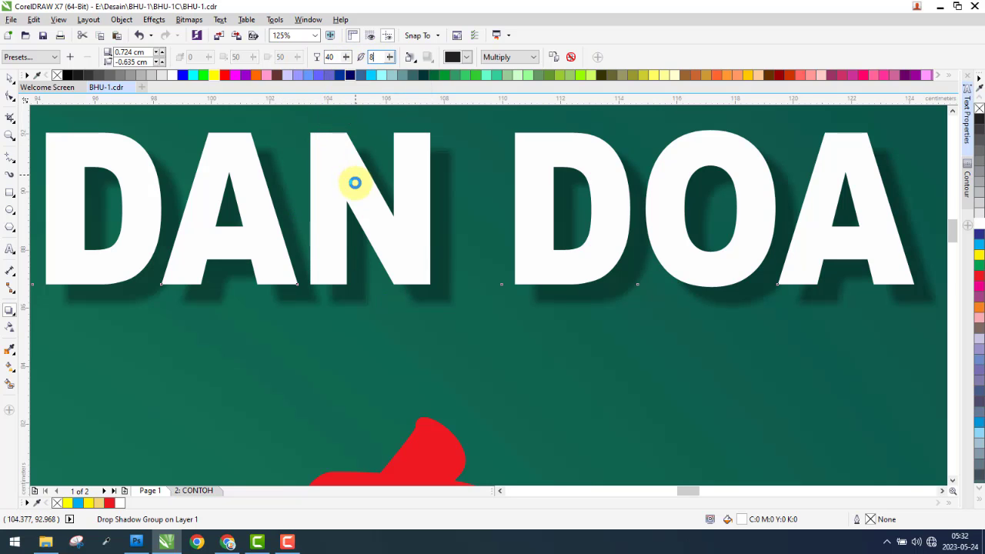
scroll(390, 298, up, 2)
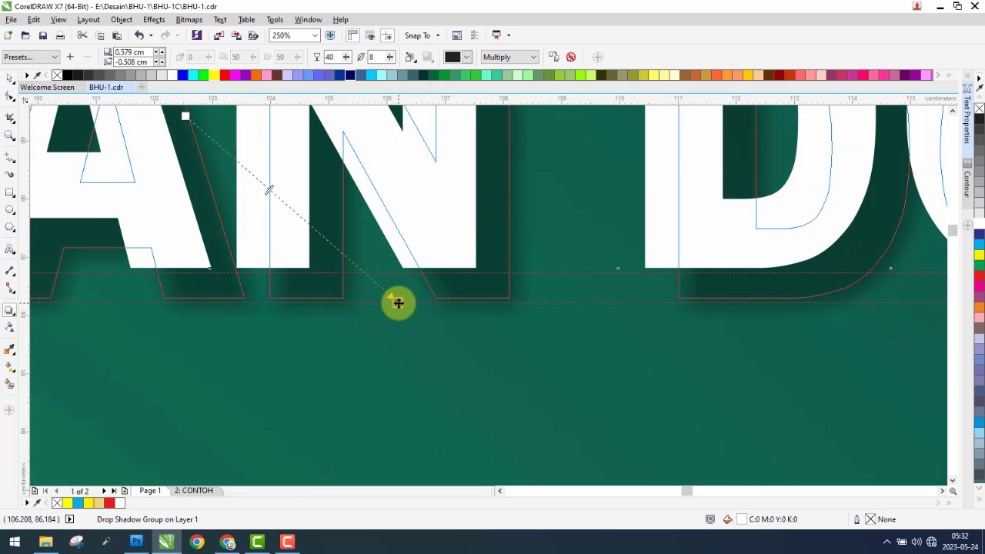
scroll(316, 261, down, 5)
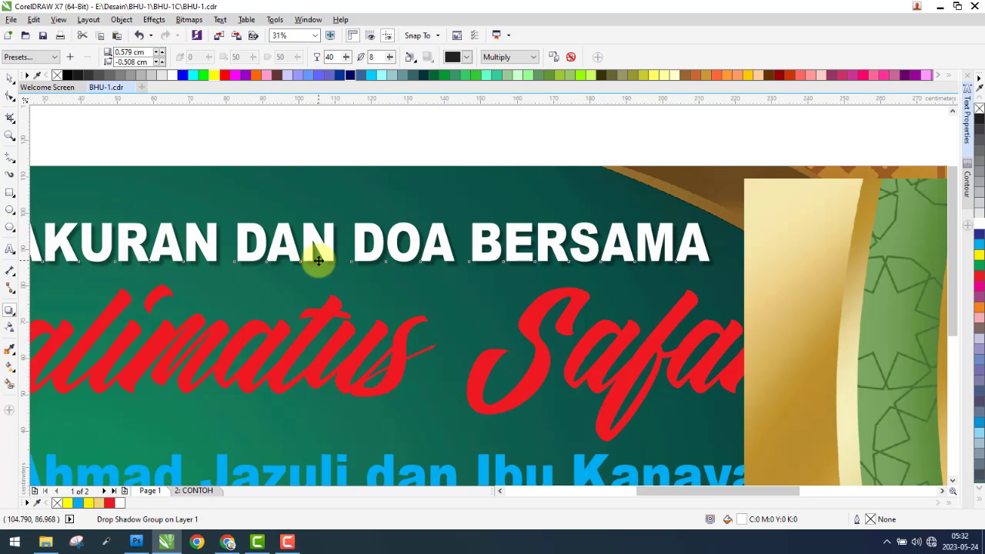
scroll(317, 261, down, 1)
text(13)
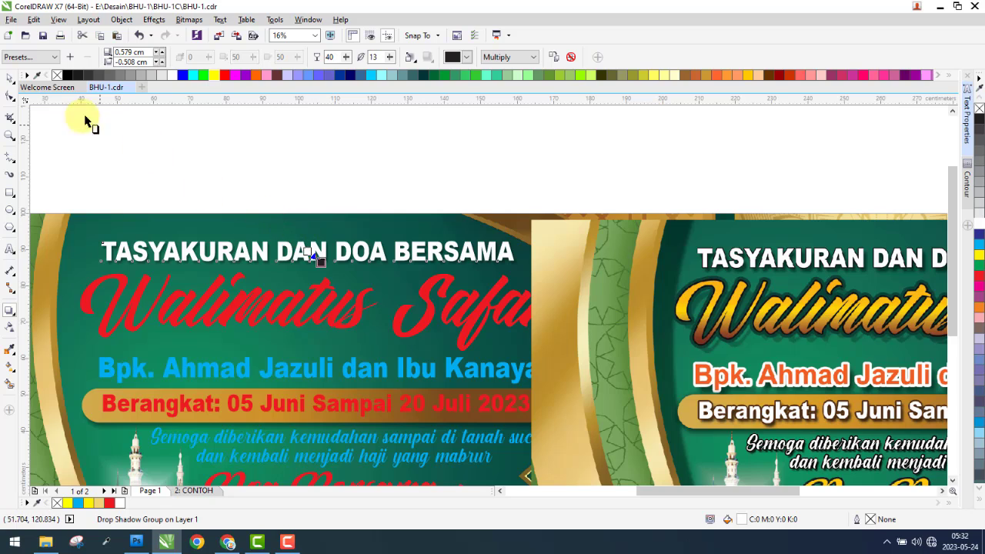
- Return to the Pick tool and check the shadowed title
click(13, 82)
click(359, 148)
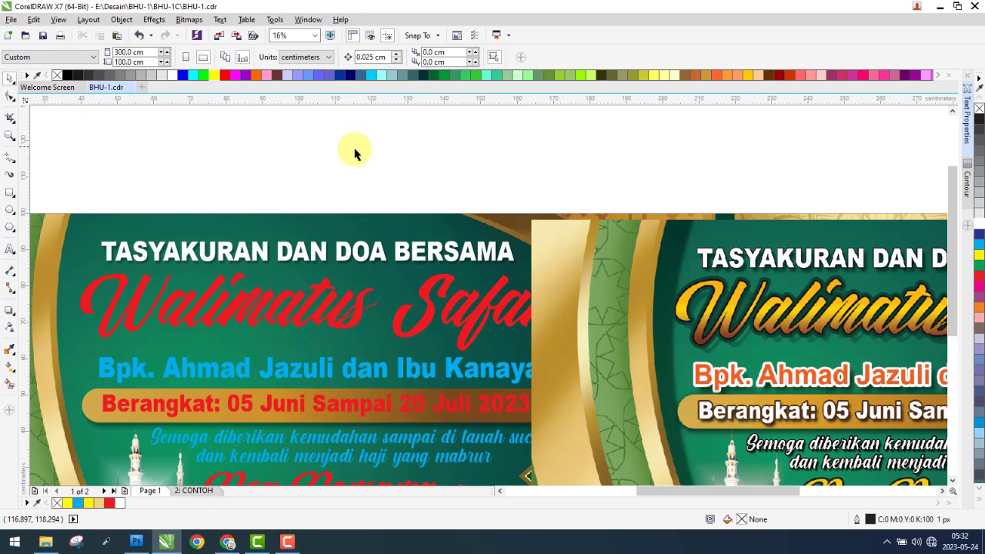
click(364, 265)
scroll(334, 269, up, 2)
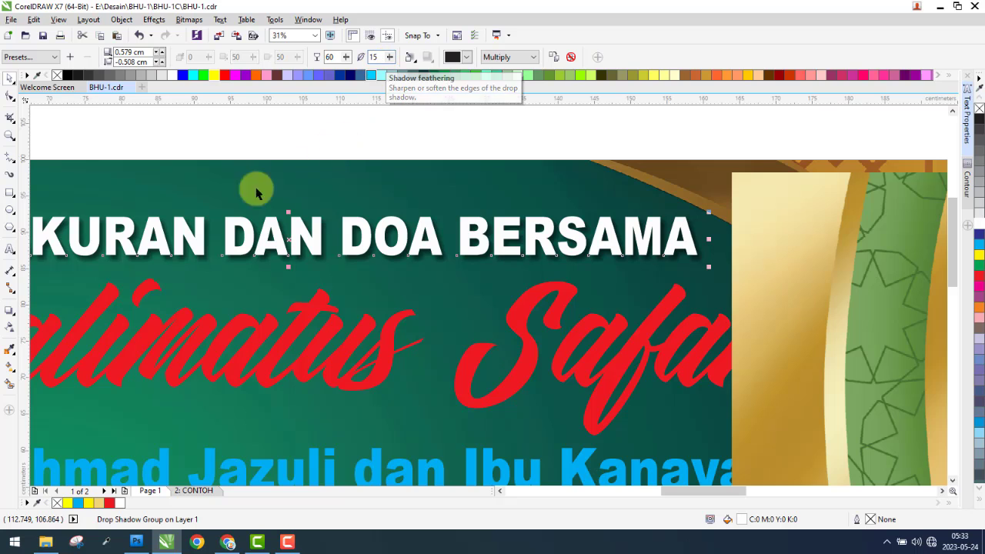
click(260, 146)
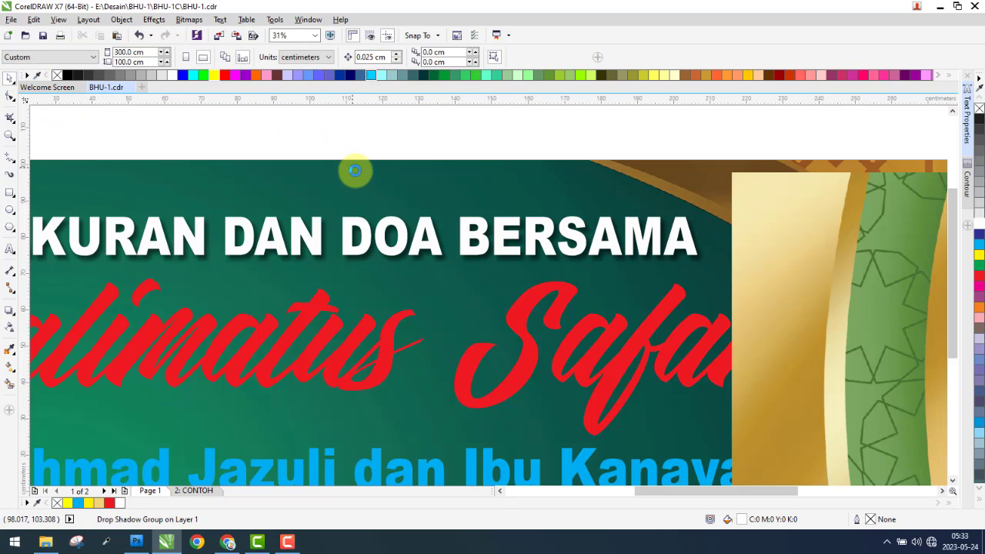
scroll(352, 170, down, 2)
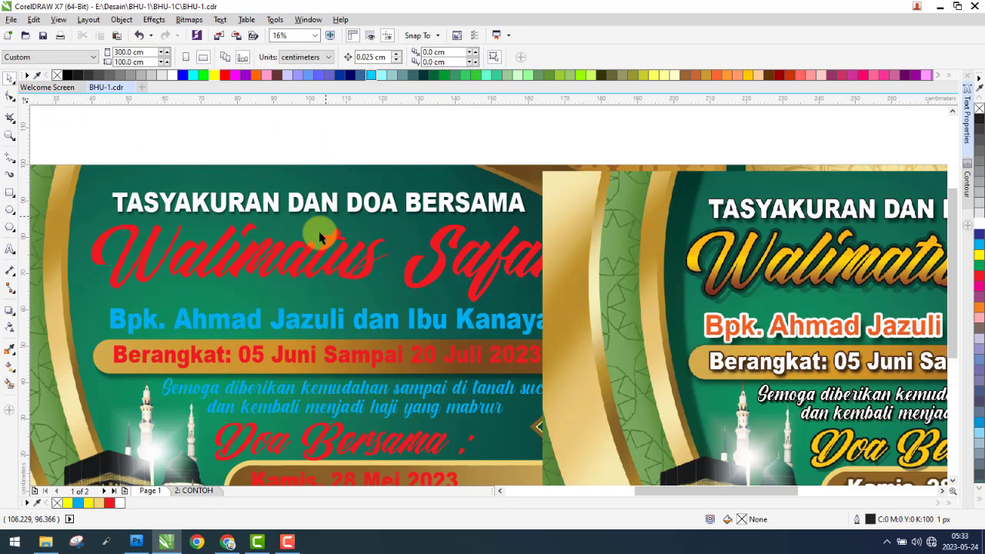
- Bring the red Walimatus Safar text in front of the gold strip
click(497, 260)
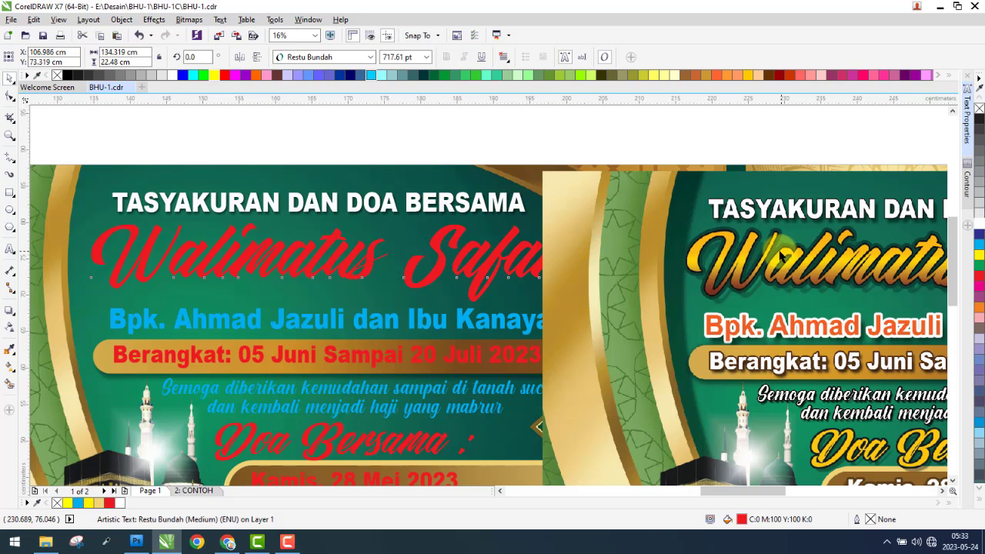
scroll(787, 254, up, 2)
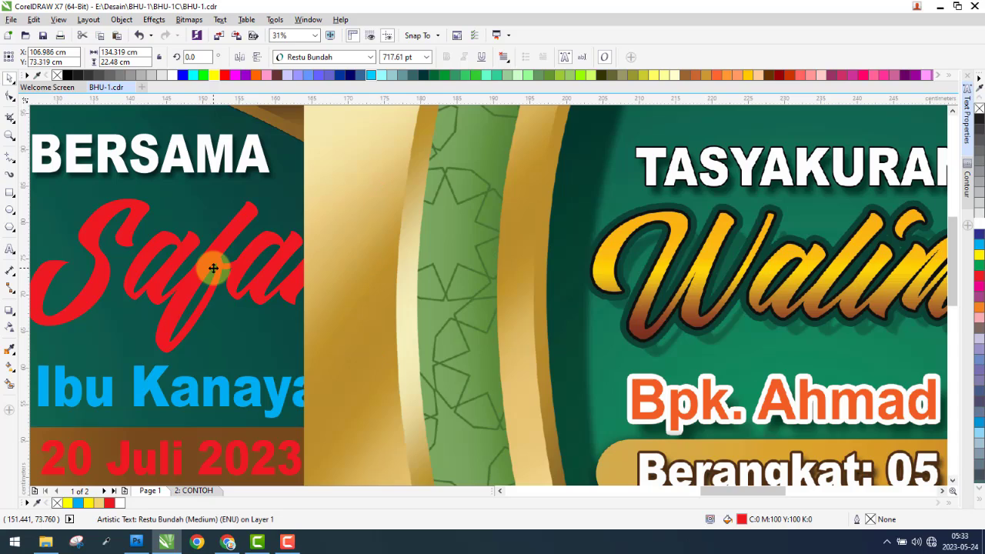
key(shift+Page_Up)
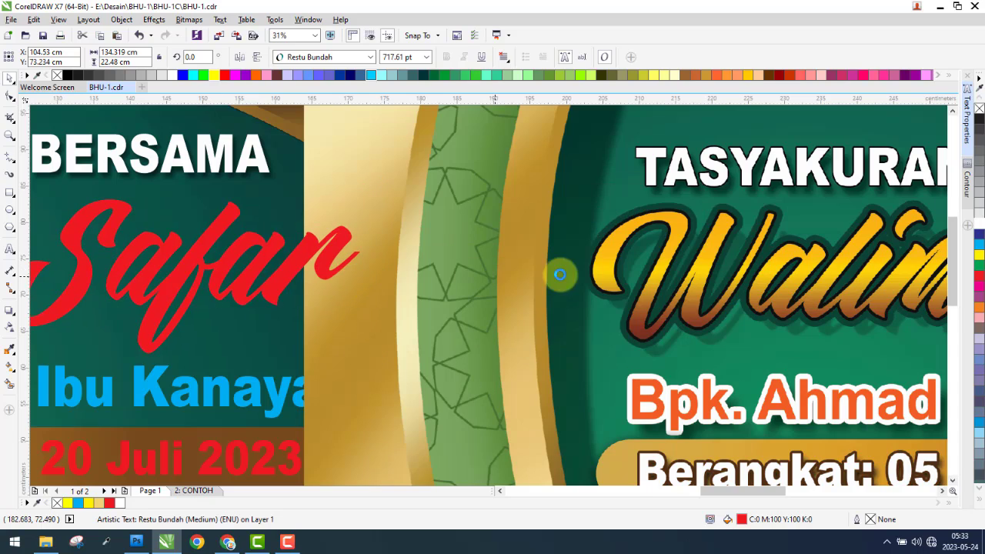
- Position the reference banner image over the red text layout
drag(560, 275, 523, 243)
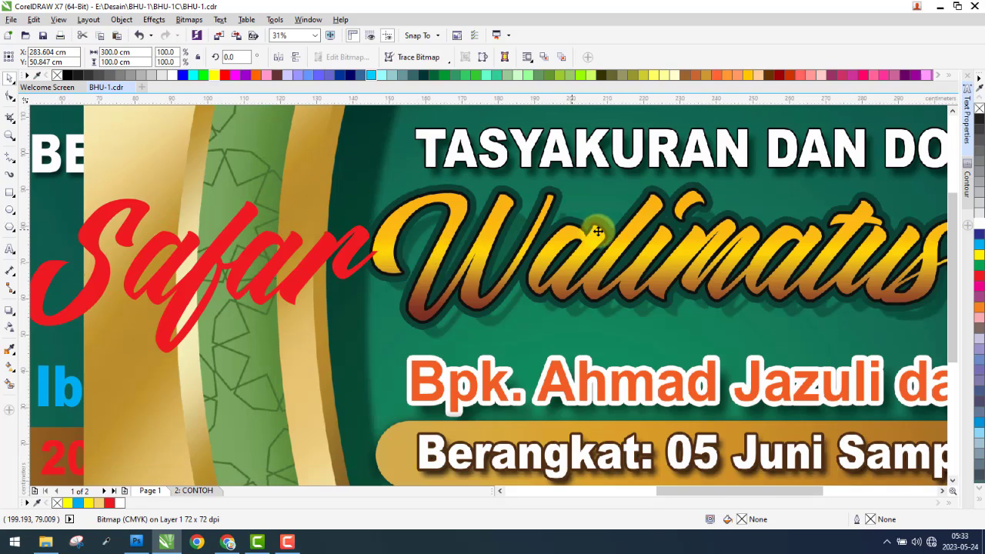
scroll(608, 230, down, 4)
drag(647, 232, 493, 231)
drag(740, 222, 549, 200)
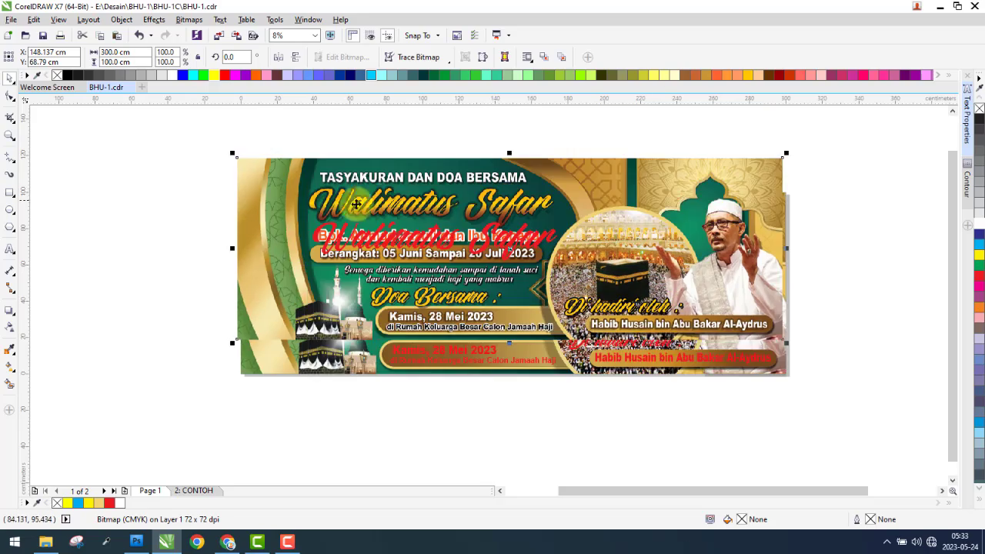
scroll(357, 202, up, 4)
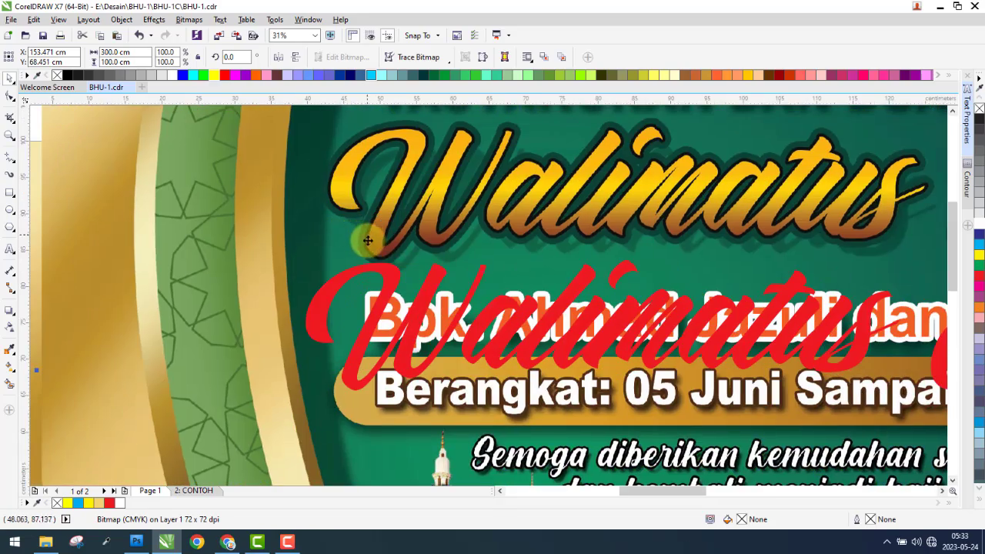
scroll(368, 241, up, 2)
scroll(381, 282, down, 2)
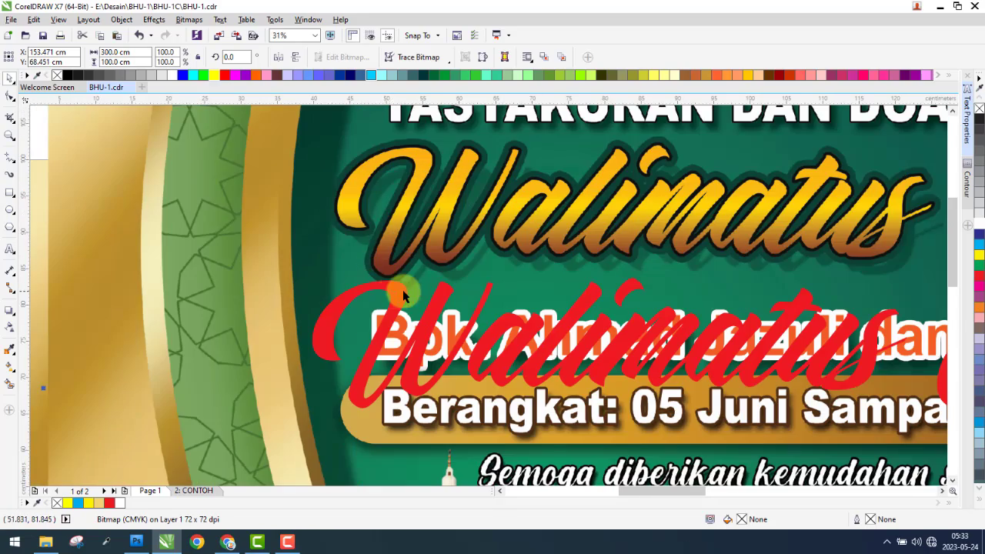
- Select the red Walimatus text
click(402, 295)
scroll(403, 229, up, 2)
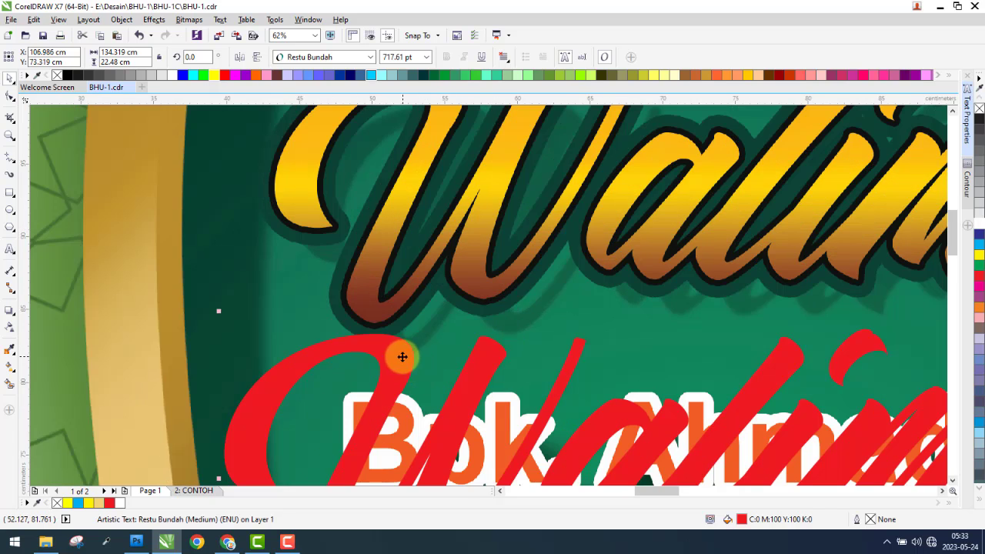
scroll(369, 358, down, 2)
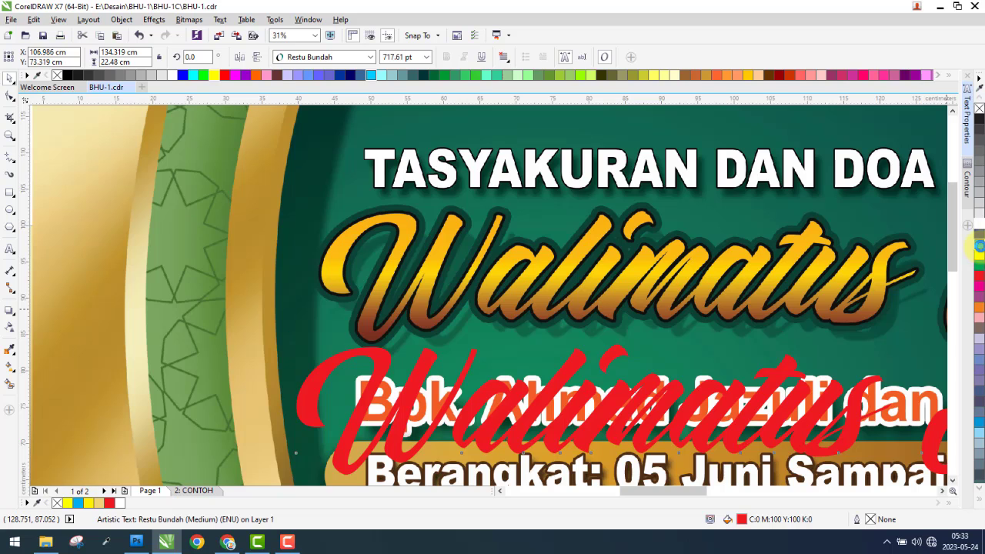
scroll(374, 345, up, 4)
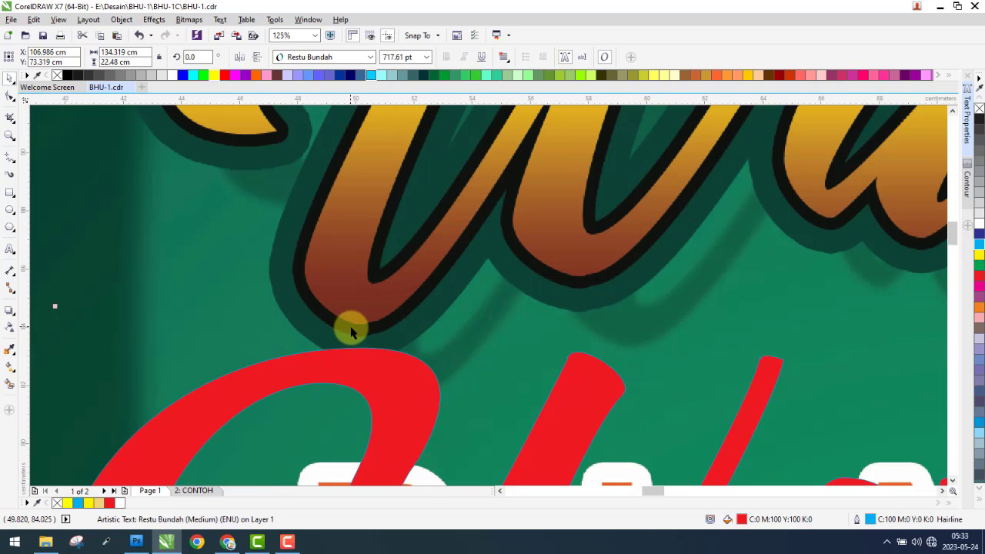
- Give the red Walimatus text a 5 px outline with round corners and line caps
double_click(872, 521)
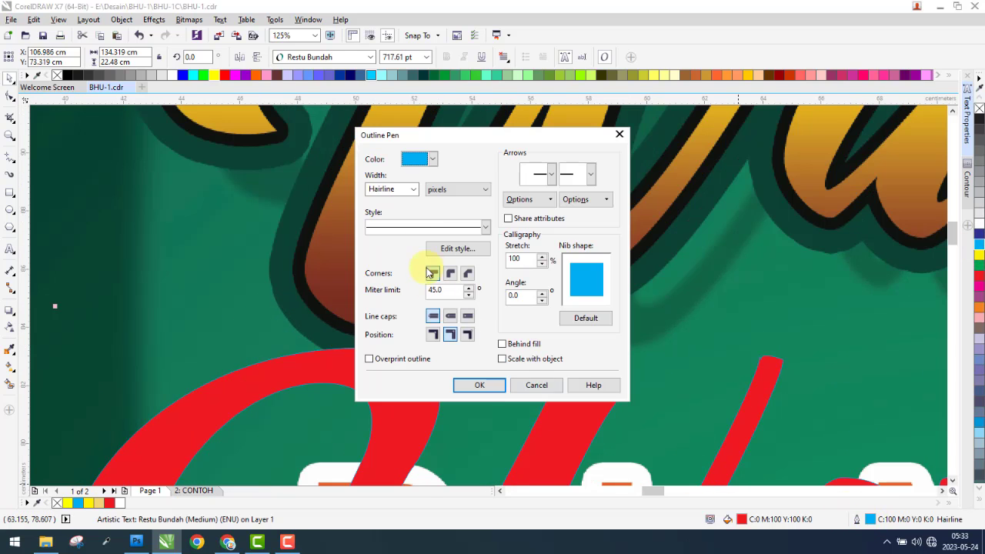
text(5)
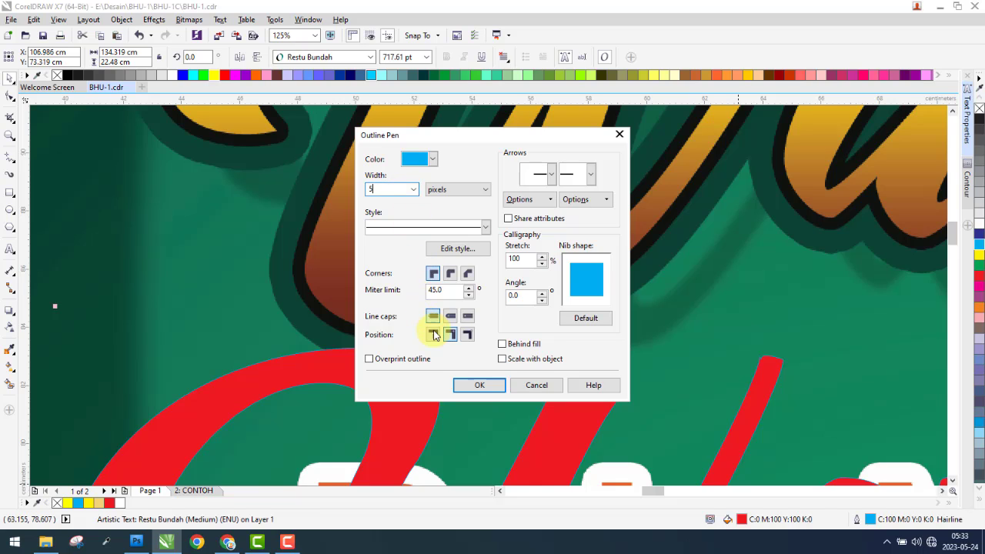
click(451, 316)
click(450, 273)
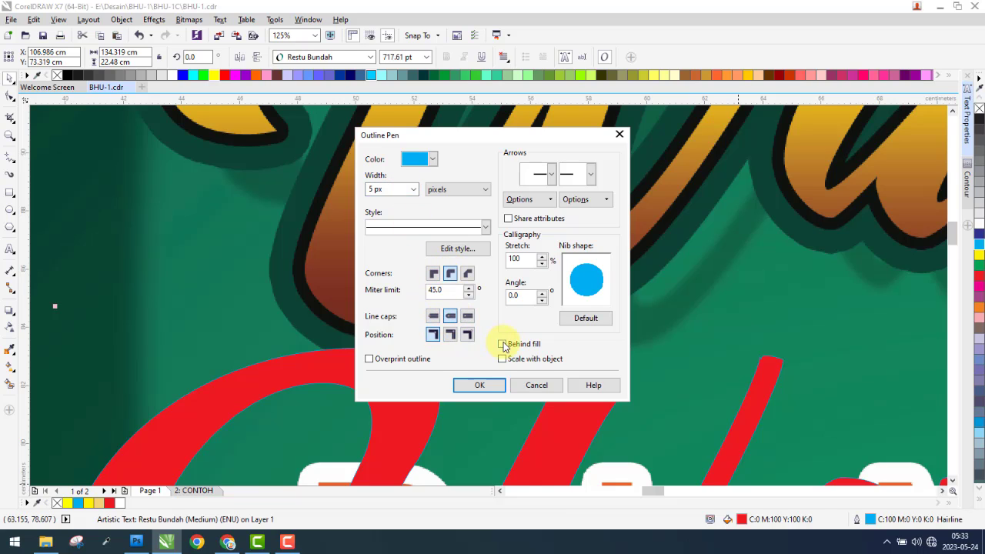
click(481, 385)
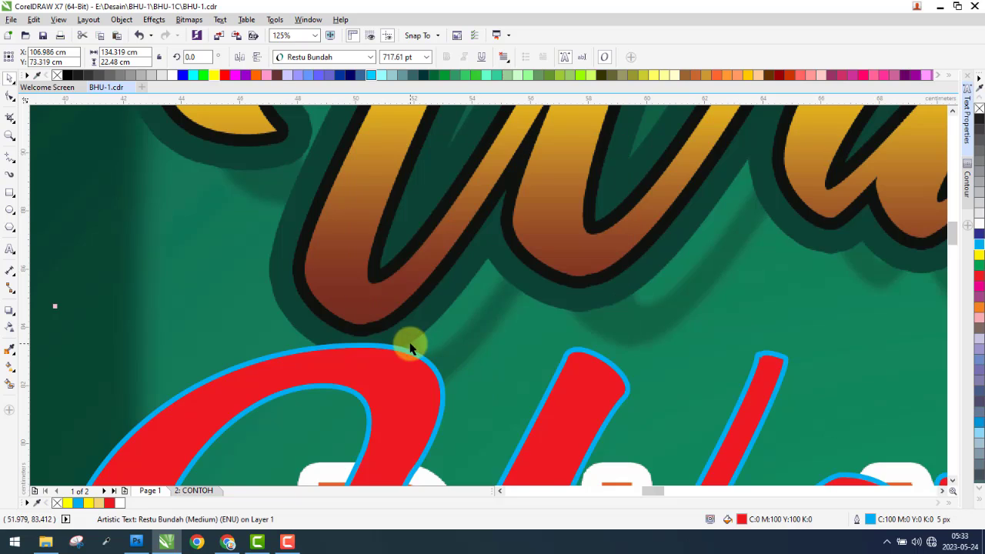
- Increase the red text's outline width to 10 px
double_click(870, 521)
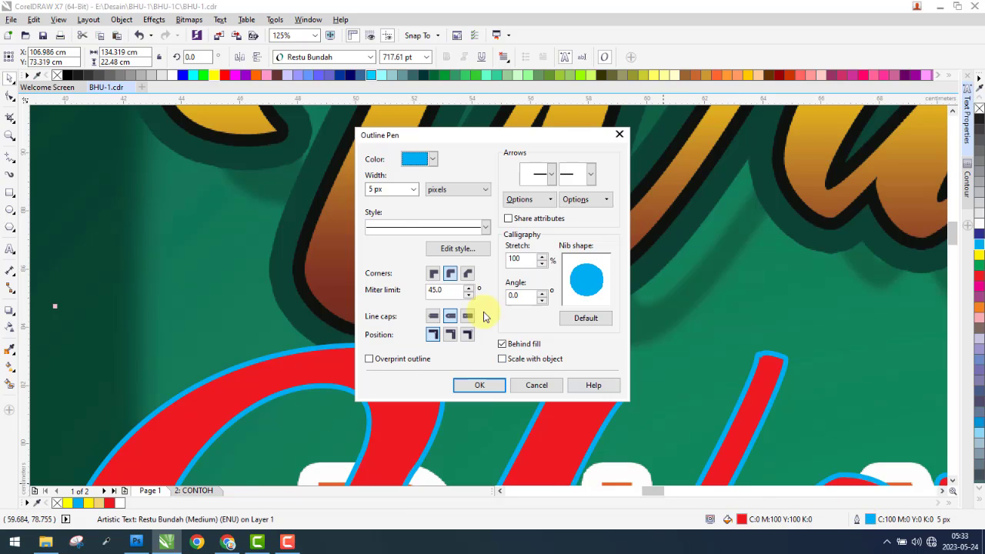
triple_click(396, 192)
text(10)
key(Return)
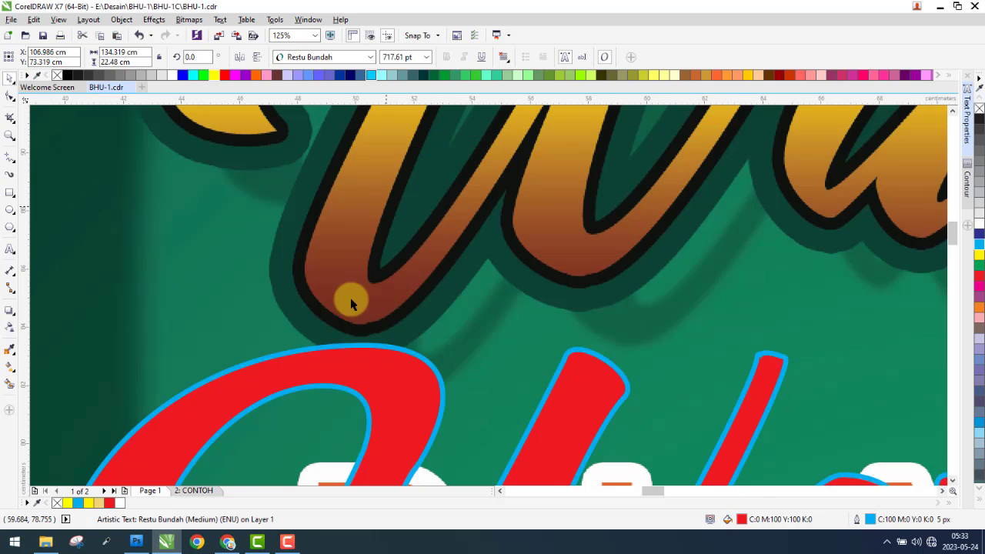
scroll(363, 347, up, 3)
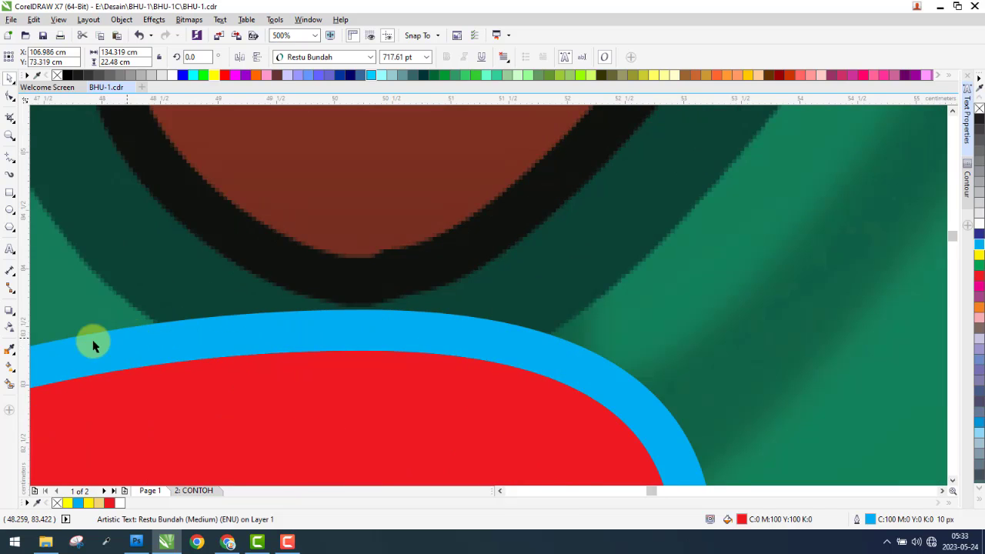
- Copy the near-black outline colour from the gold title onto the red text's outline
click(9, 349)
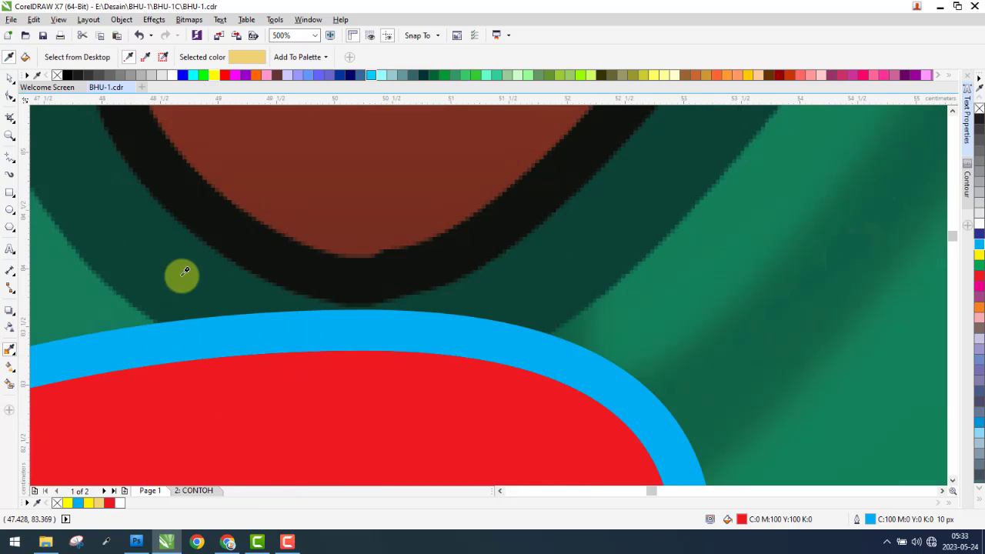
click(214, 224)
click(202, 348)
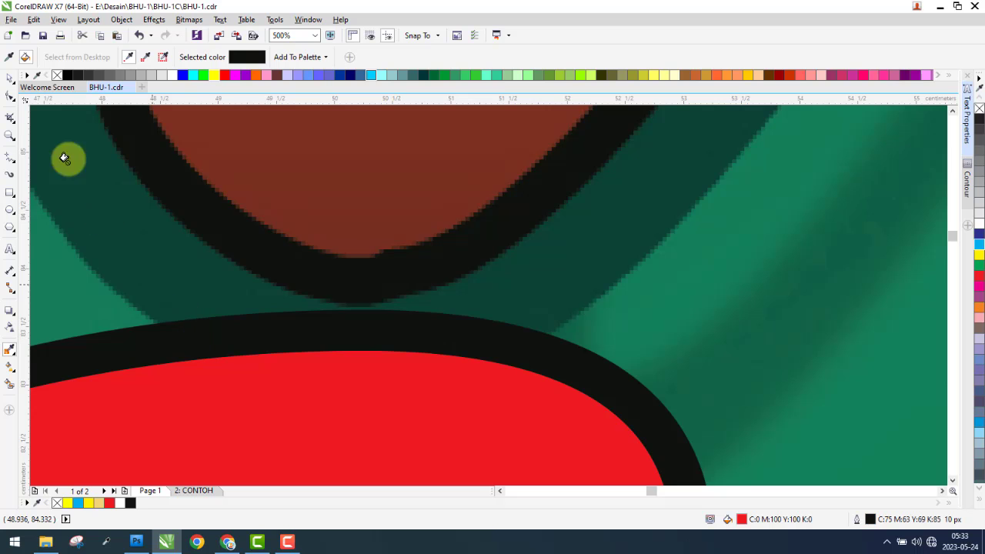
click(9, 80)
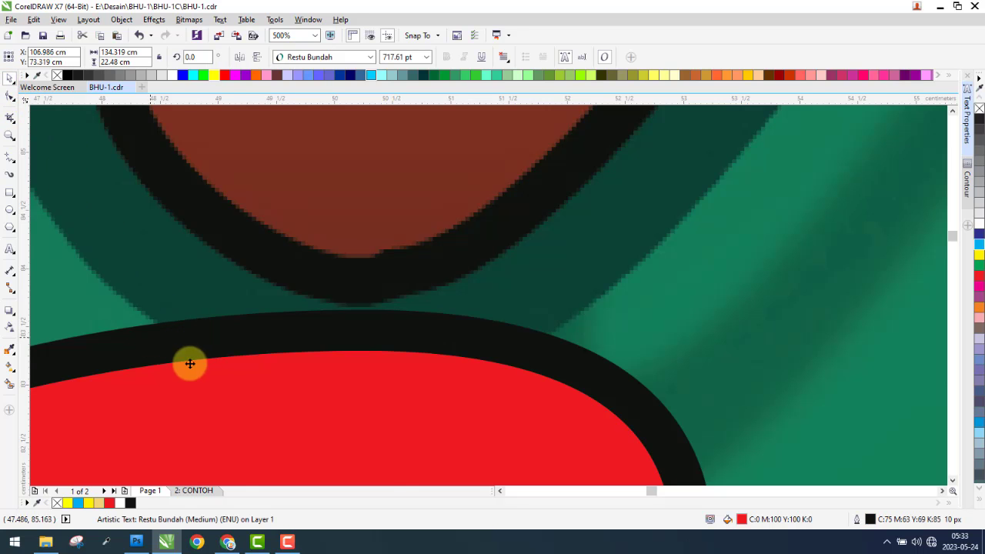
scroll(231, 370, down, 5)
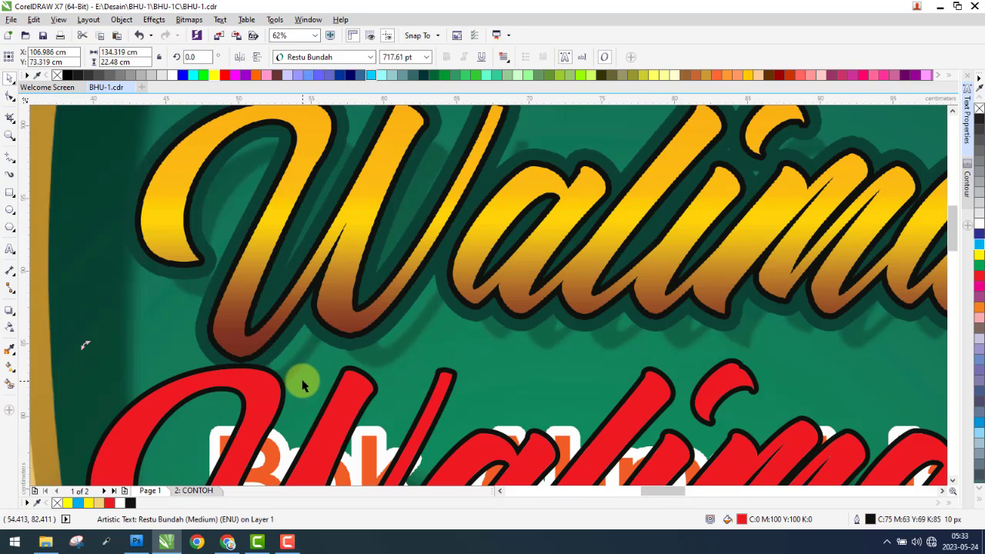
scroll(394, 311, down, 2)
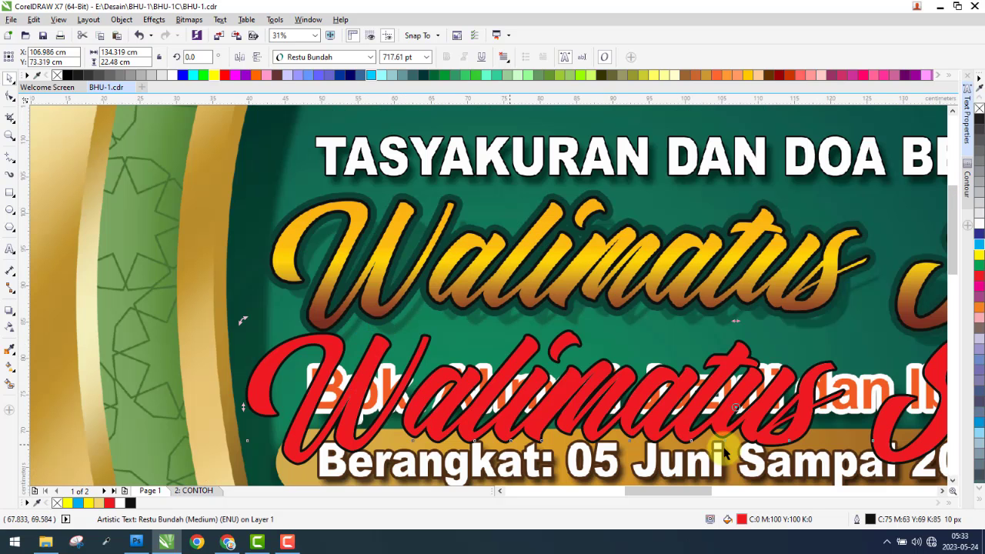
- Turn the red Walimatus text fill into a fountain gradient at a 90° angle
double_click(742, 519)
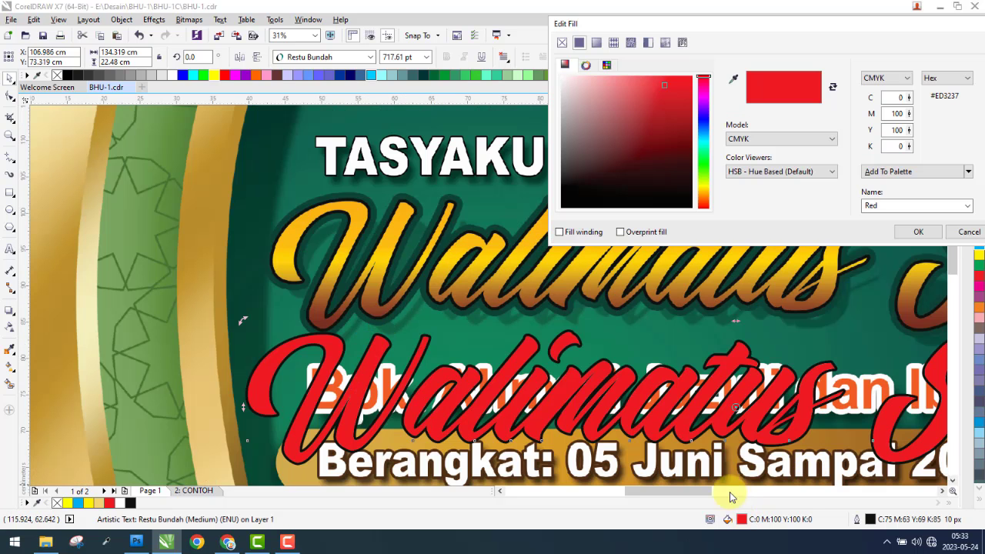
click(597, 43)
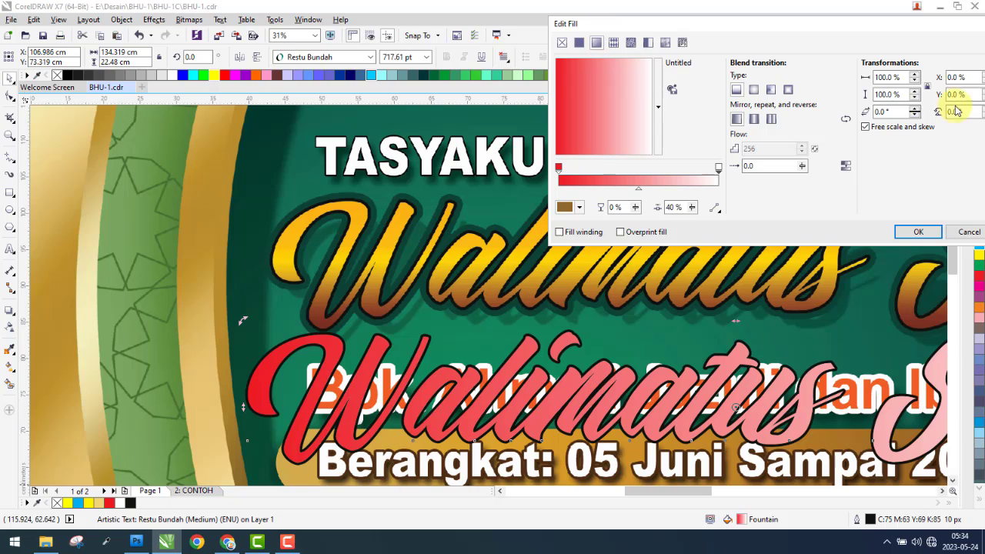
drag(924, 32, 863, 36)
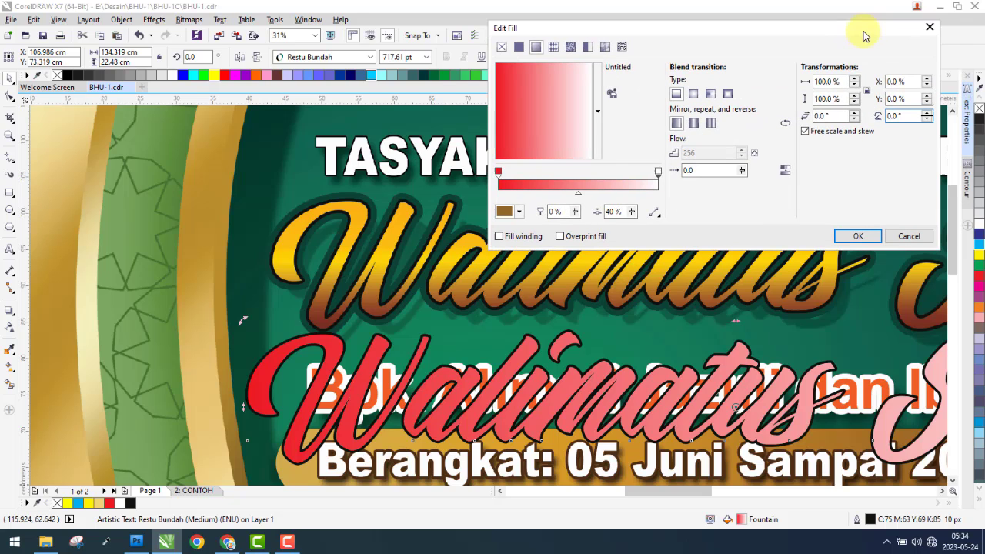
click(897, 116)
text(90)
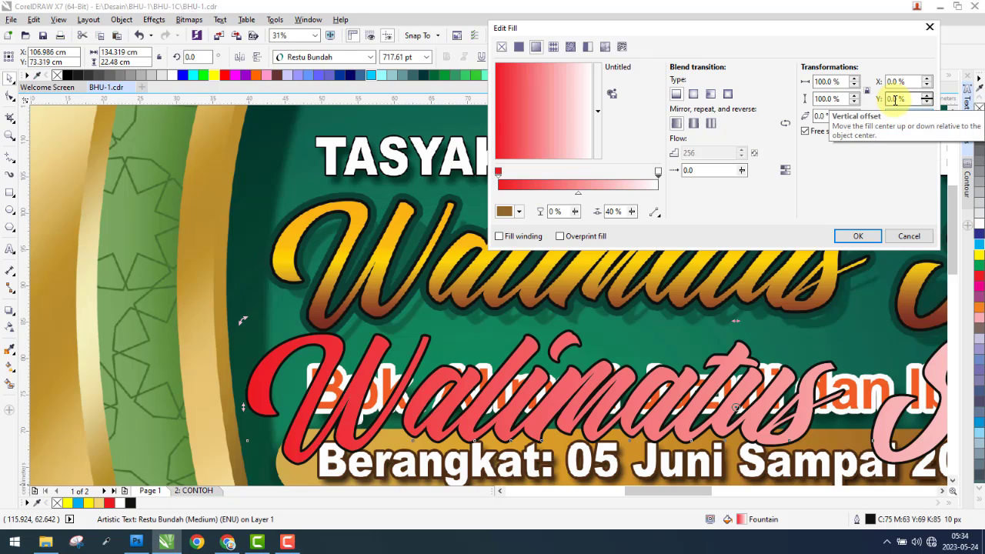
key(Tab)
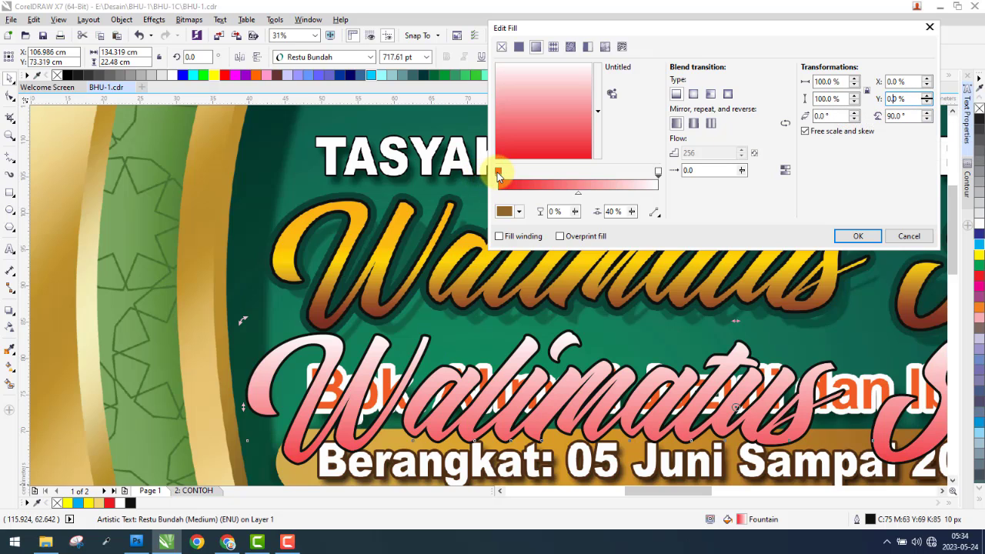
- Set the gradient start colour to brown sampled from the gold title's bottom
click(504, 213)
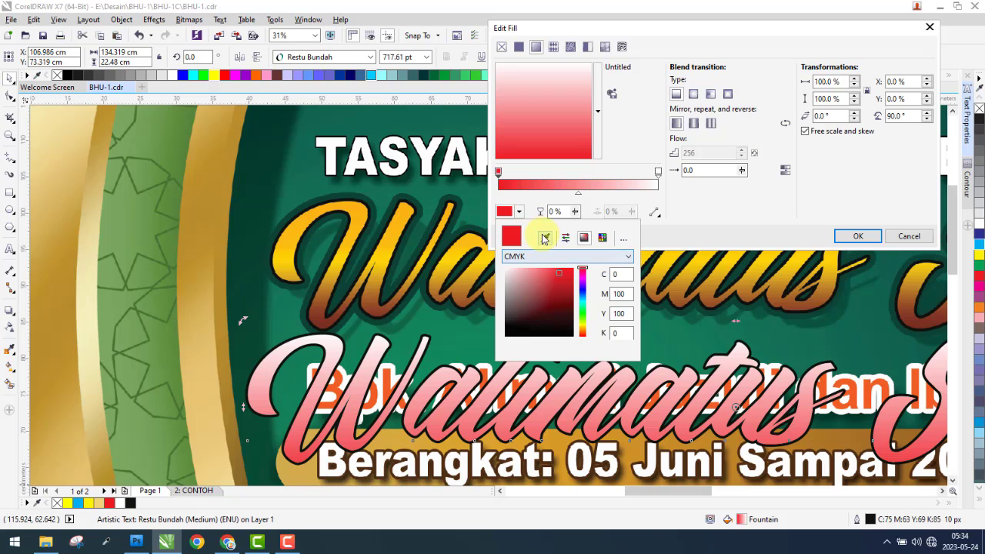
click(545, 239)
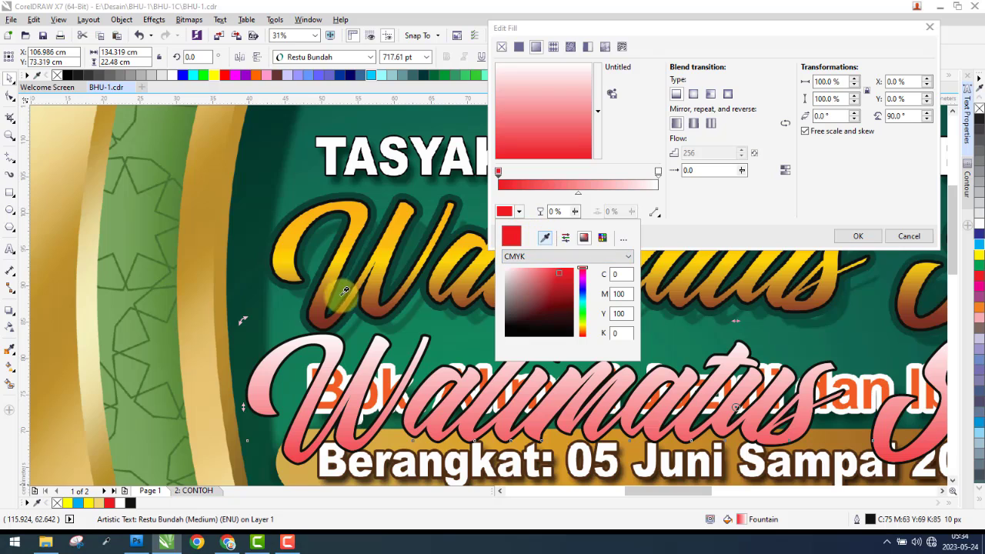
click(327, 331)
click(703, 203)
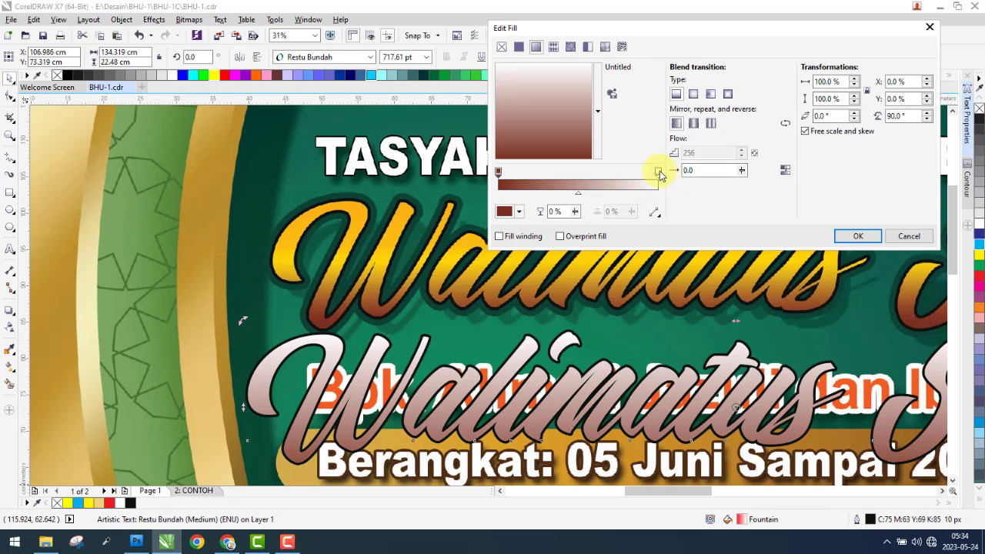
- Set the gradient end stop to yellow-orange sampled from the upper title
click(659, 170)
drag(650, 174, 608, 174)
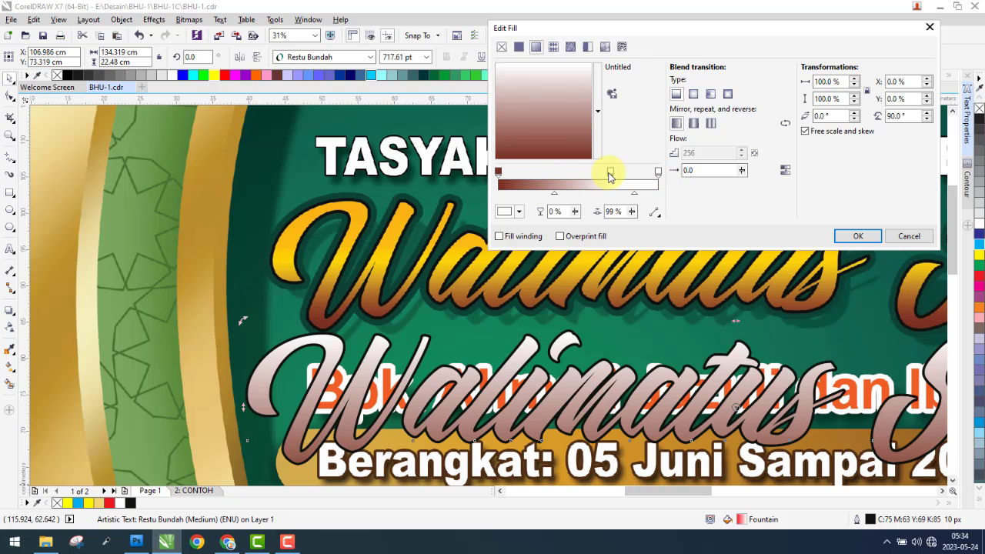
key(ctrl+z)
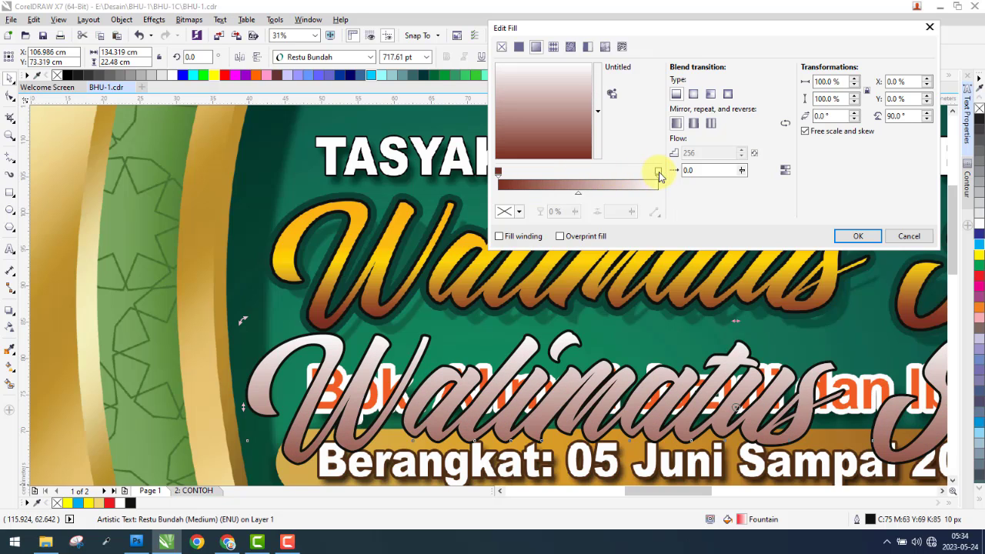
click(516, 212)
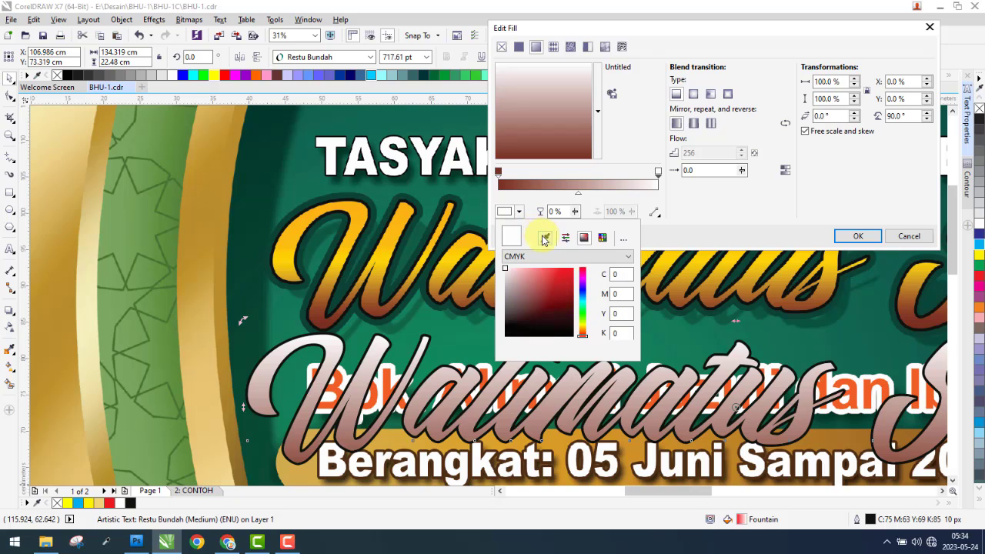
click(545, 237)
click(354, 200)
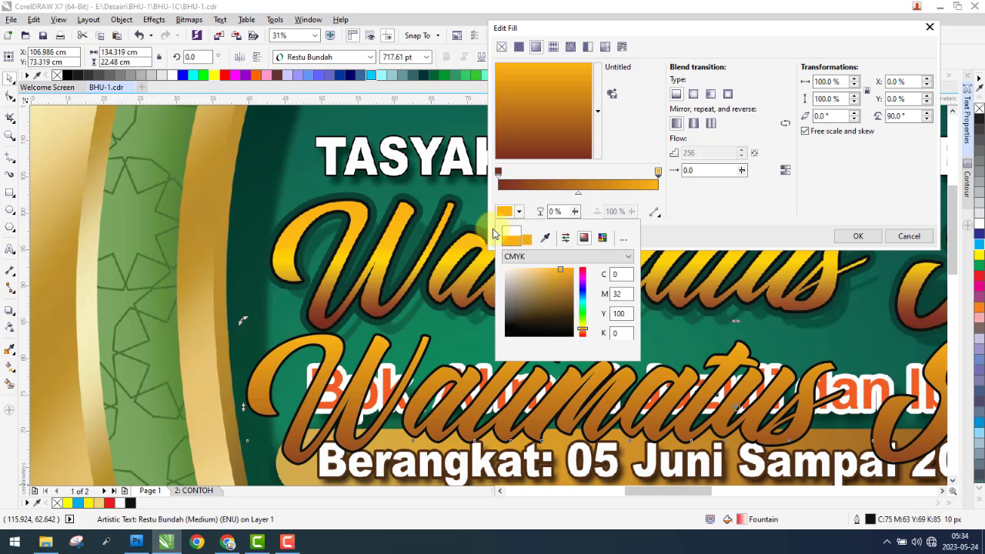
click(593, 175)
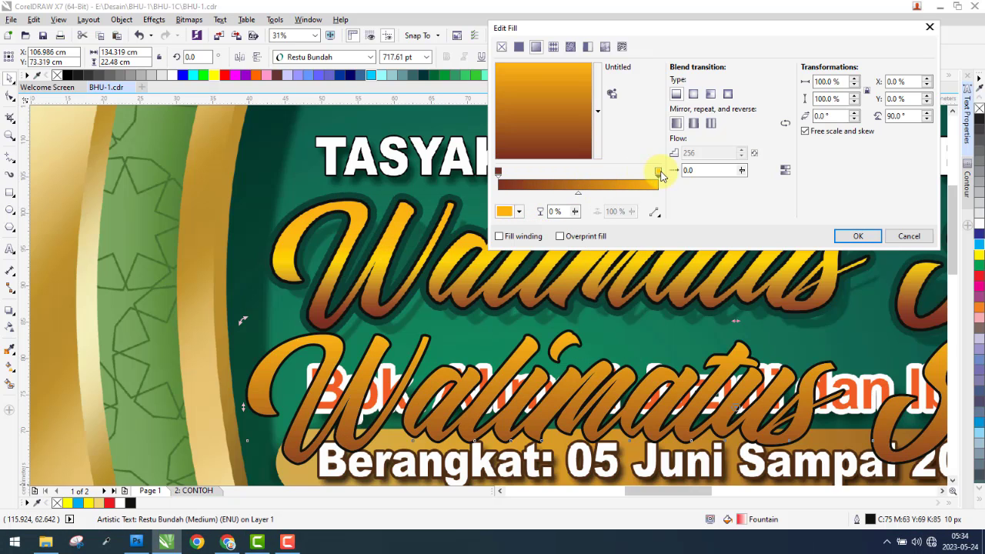
- Add a middle gradient stop coloured yellow sampled from the title
double_click(623, 172)
drag(622, 172, 576, 174)
click(519, 212)
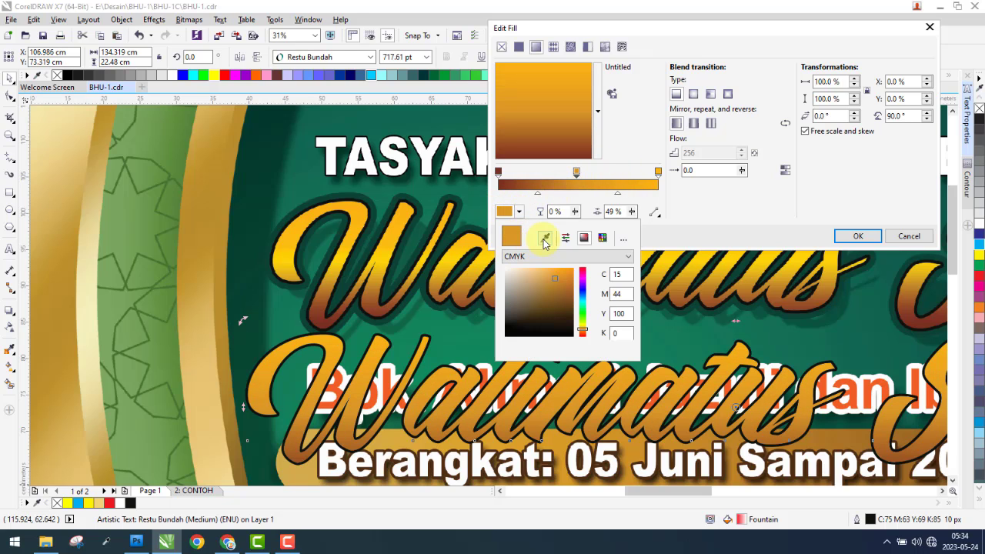
click(545, 239)
click(382, 260)
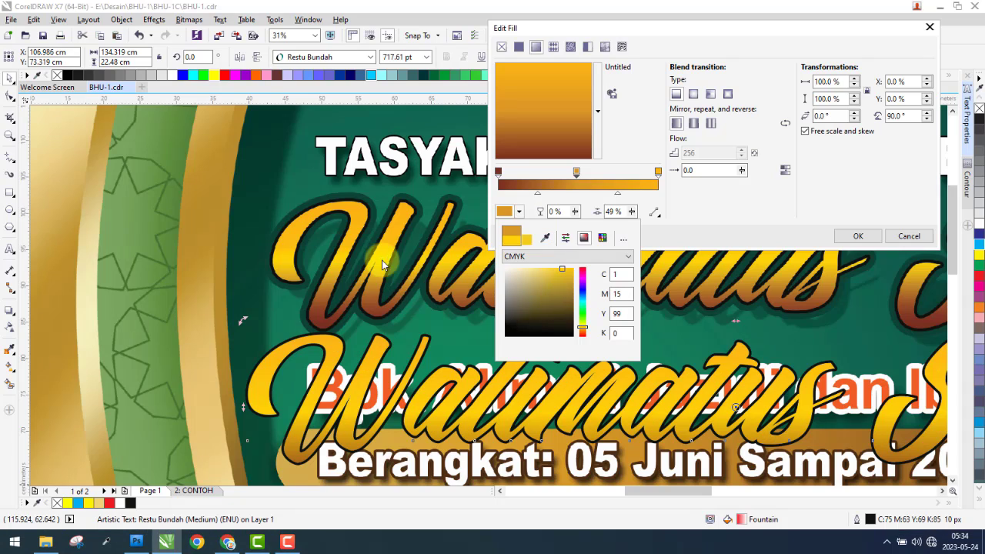
click(505, 181)
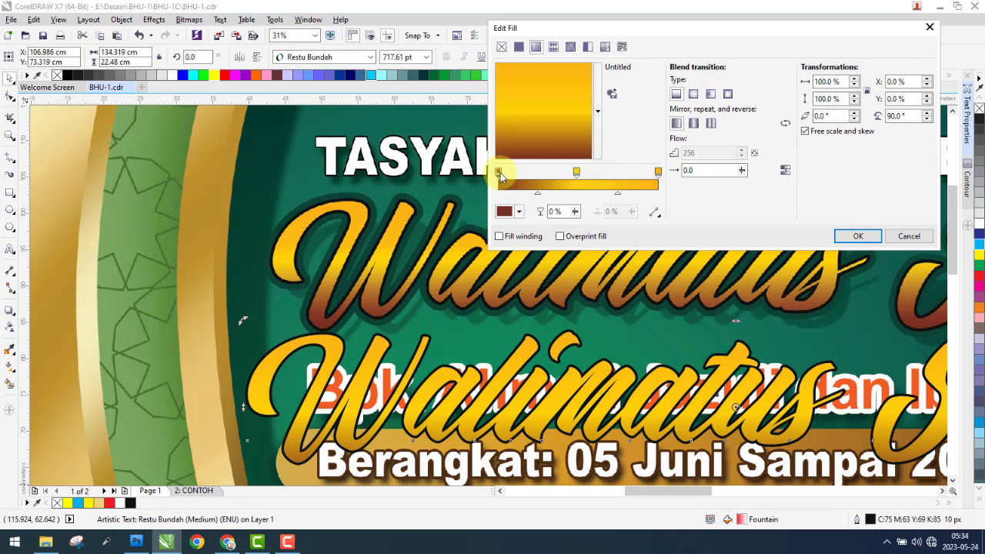
- Add a brown gradient stop near the start at about 23%
double_click(504, 172)
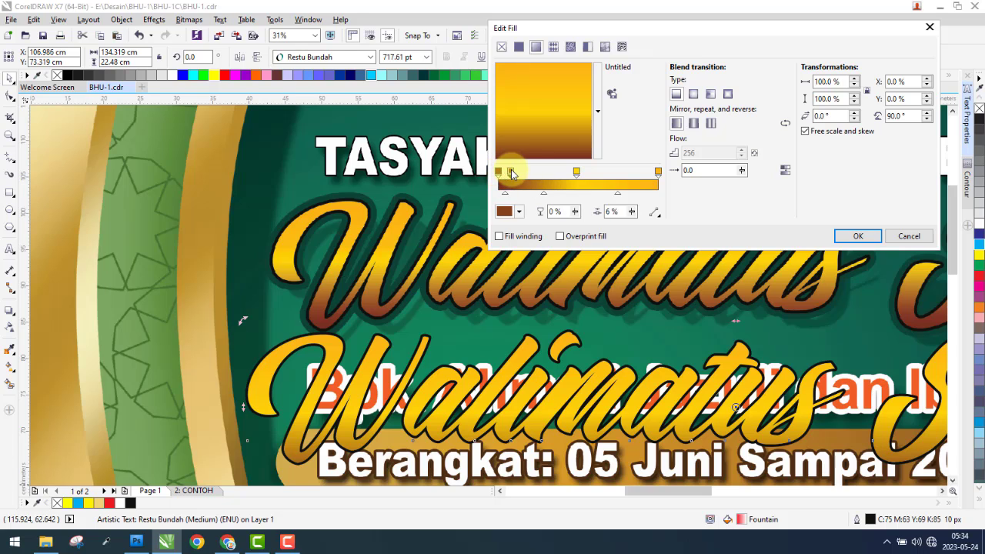
drag(511, 172, 535, 171)
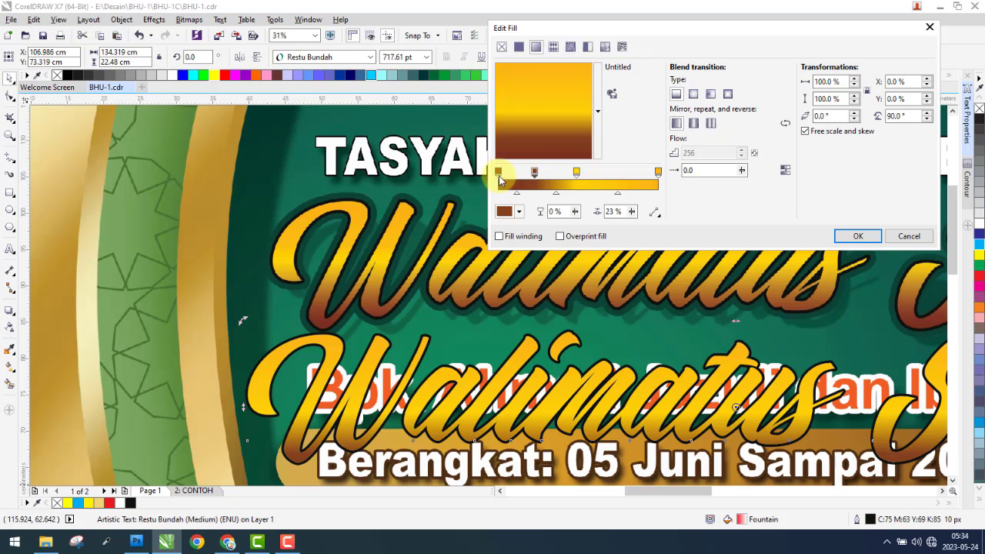
click(499, 174)
mouse_move(535, 171)
mouse_down()
mouse_move(599, 171)
mouse_move(537, 178)
mouse_up()
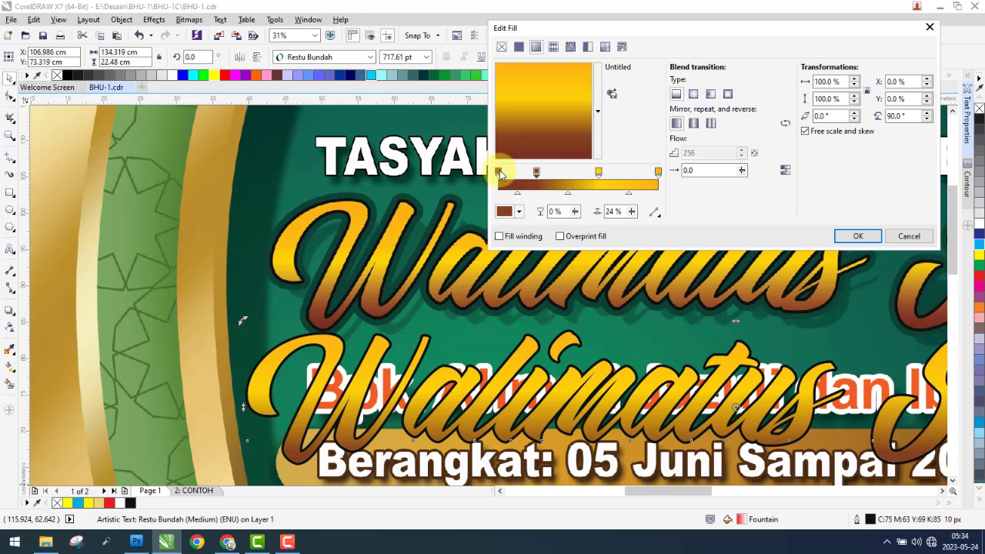
- Darken the starting brown stop and add another stop at about 80%
click(499, 170)
click(507, 211)
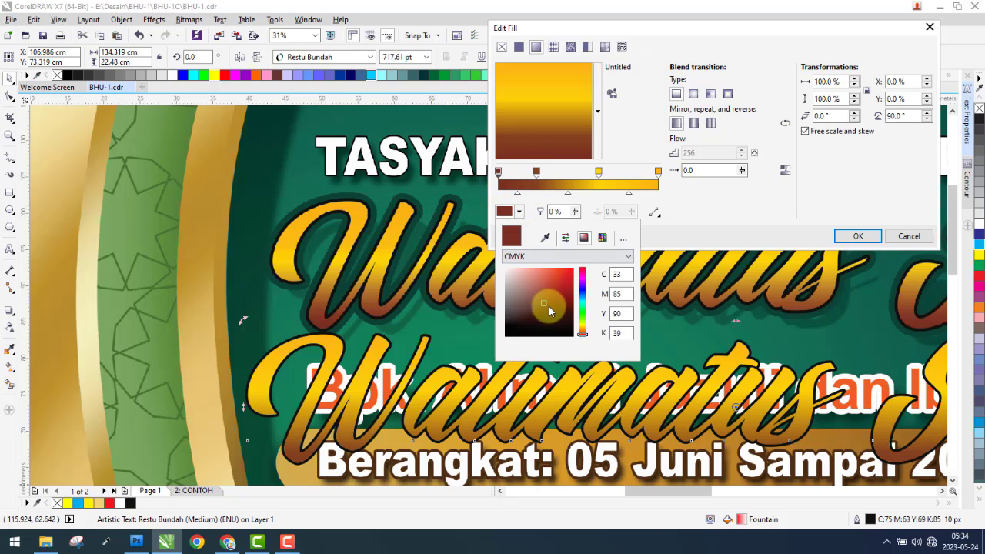
click(548, 306)
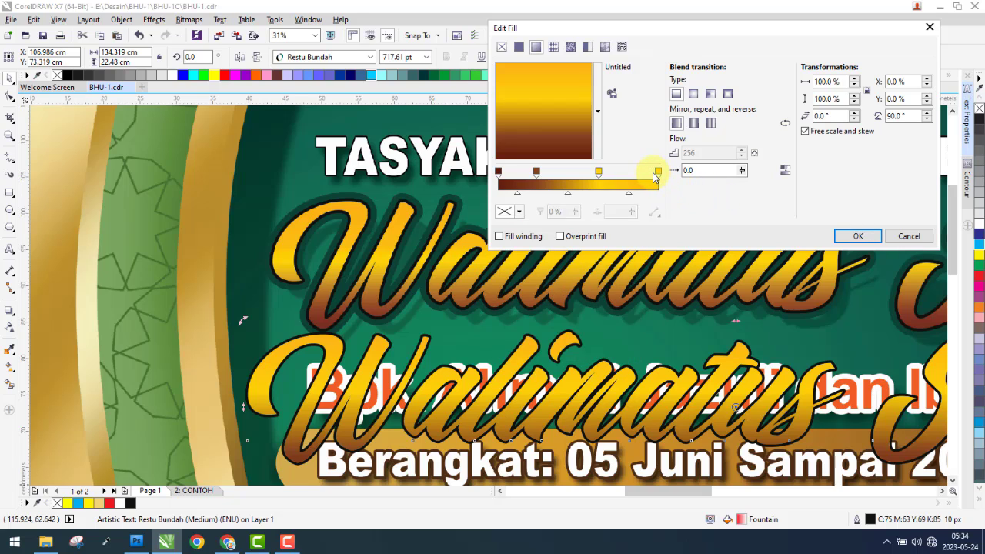
double_click(653, 176)
drag(627, 178, 626, 178)
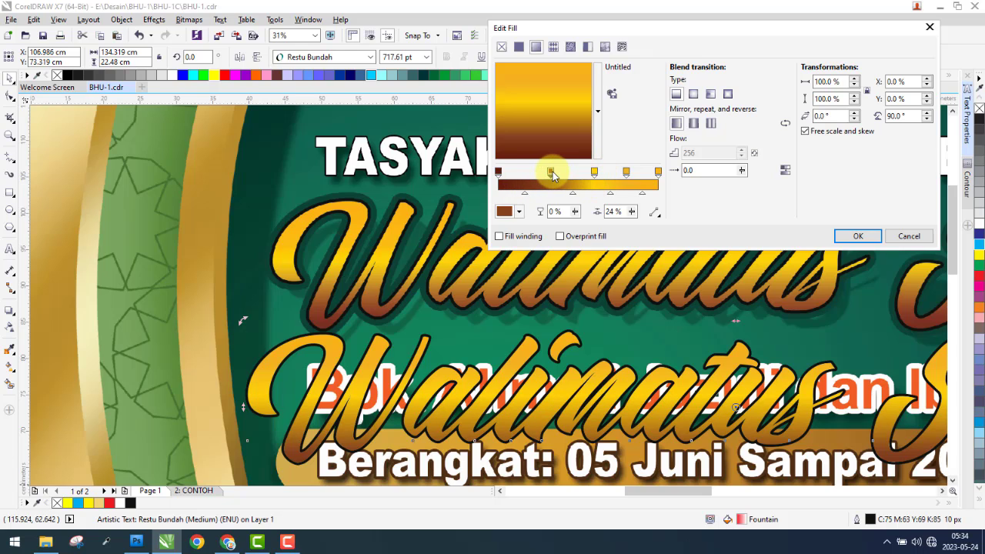
- Move the brown stop to 37%, darken the start colour, and nudge yellow to 62%
drag(552, 172, 553, 172)
click(499, 172)
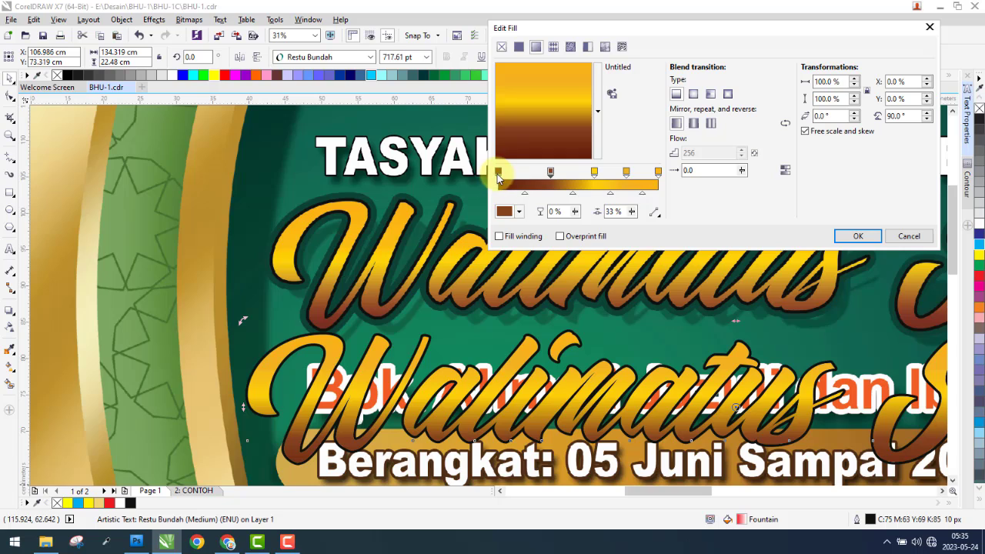
click(505, 214)
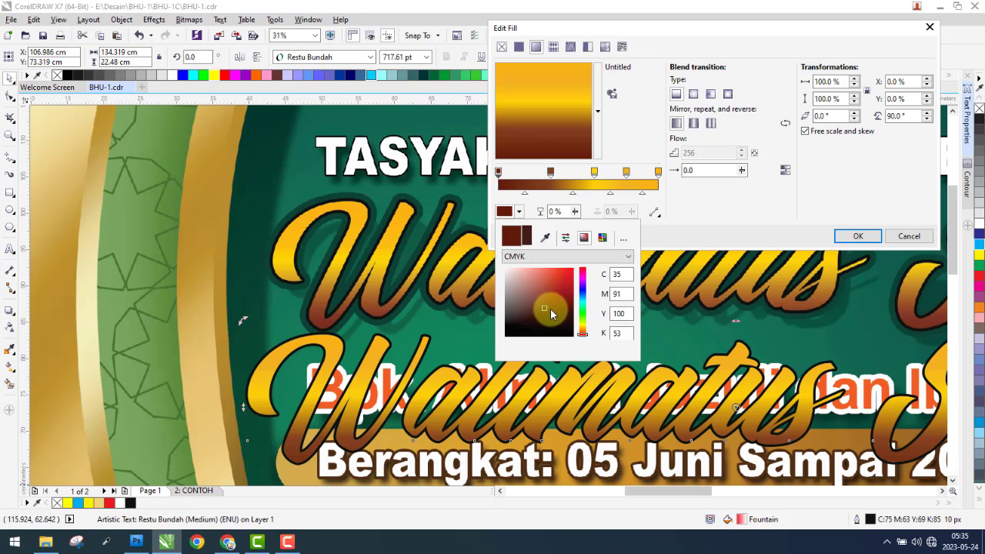
drag(550, 308, 557, 310)
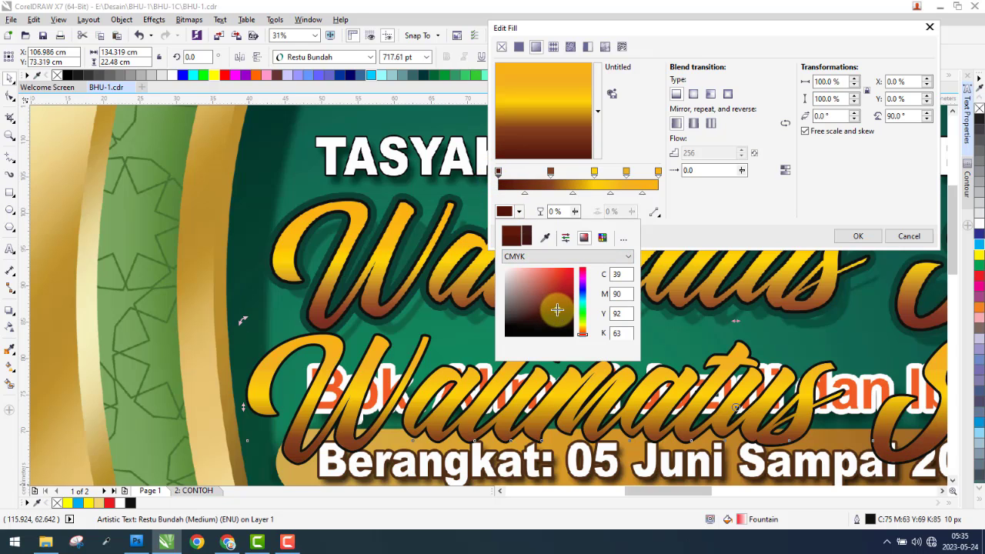
click(673, 213)
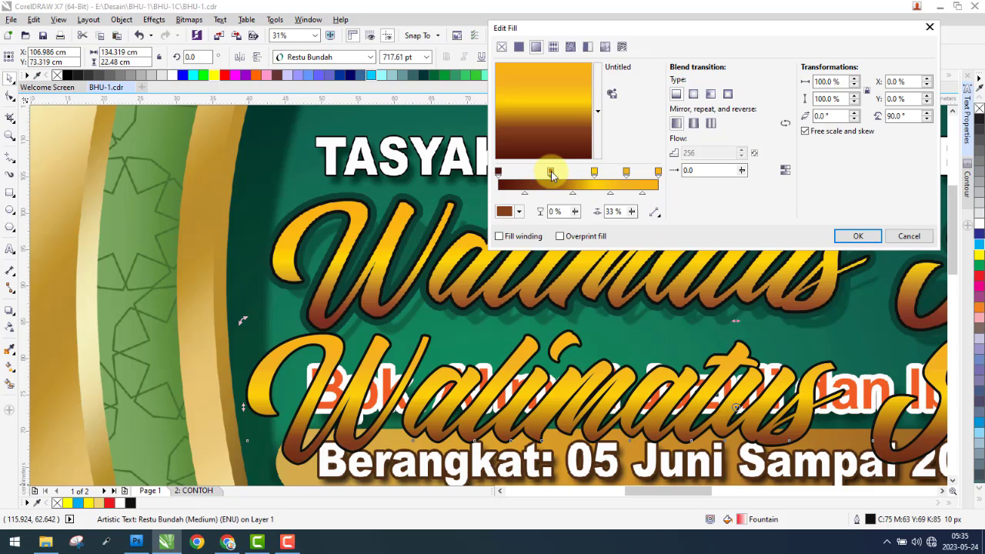
drag(556, 174, 557, 176)
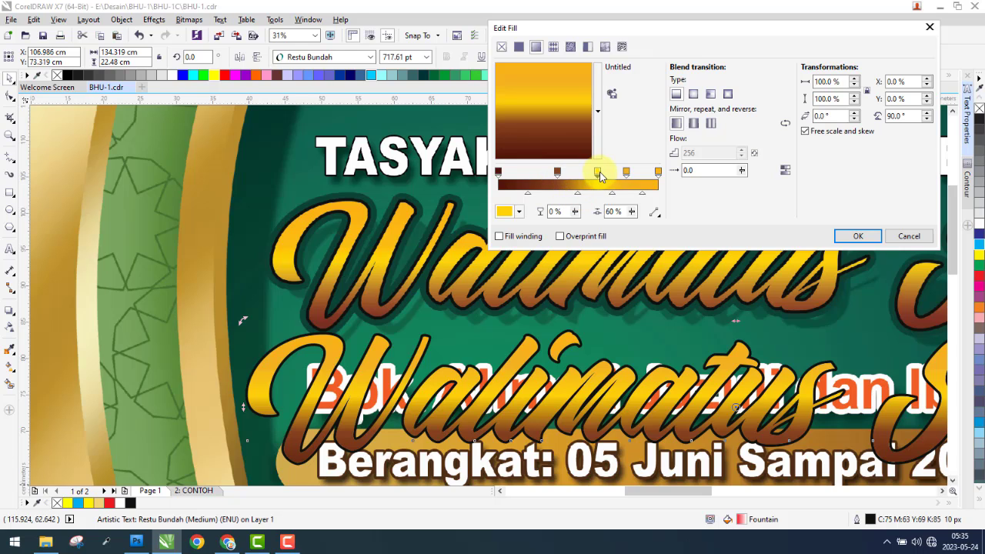
drag(601, 177, 603, 177)
- Change the final gradient stop to a full orange (M51 Y100)
click(658, 174)
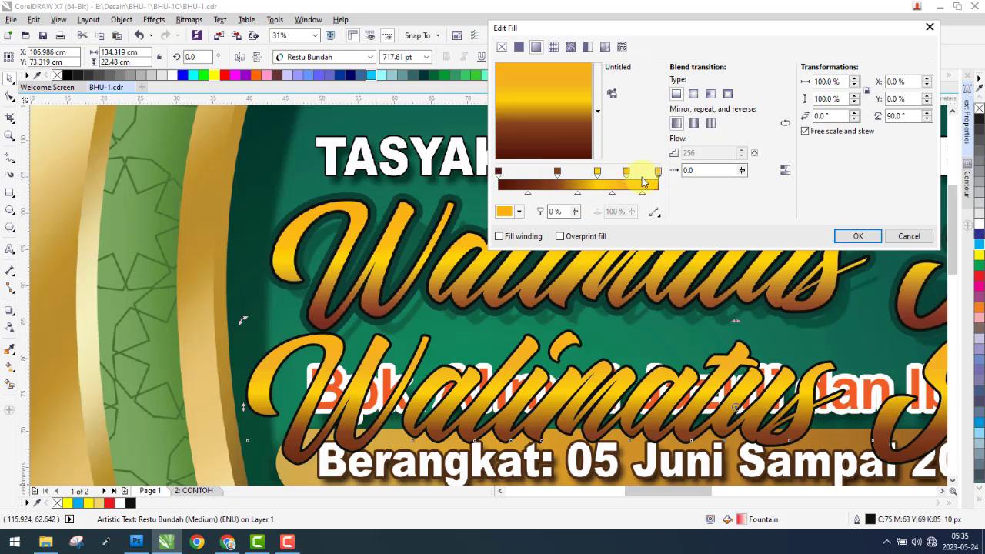
click(516, 212)
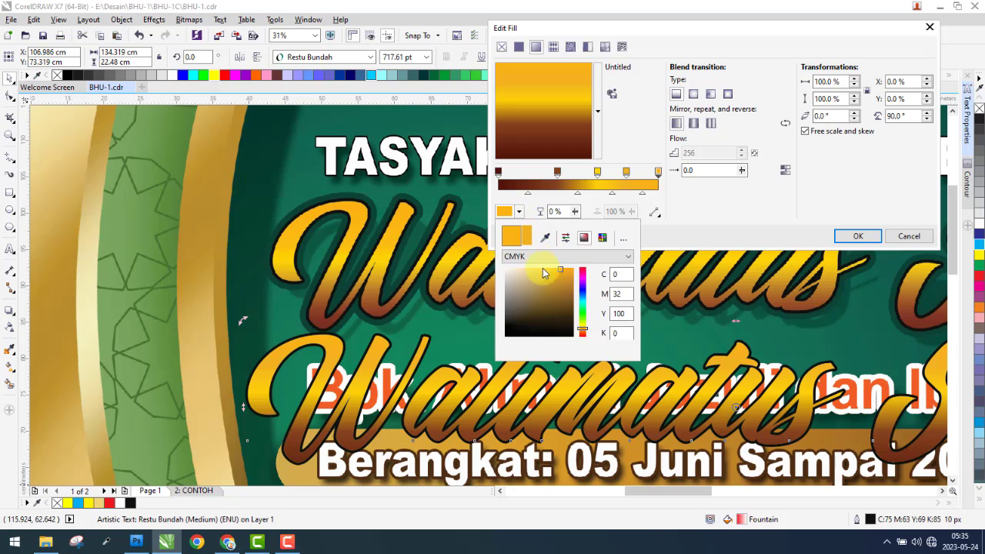
click(583, 330)
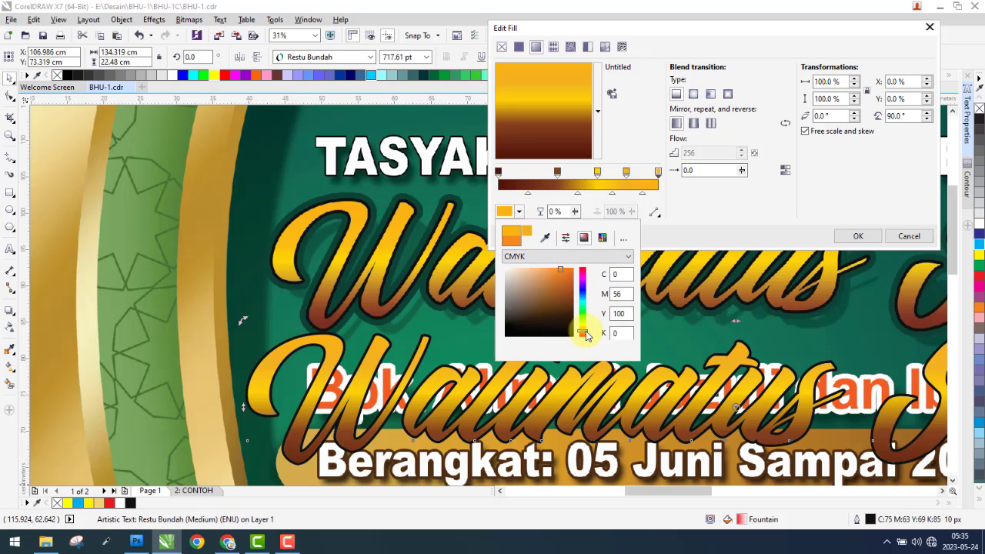
click(573, 269)
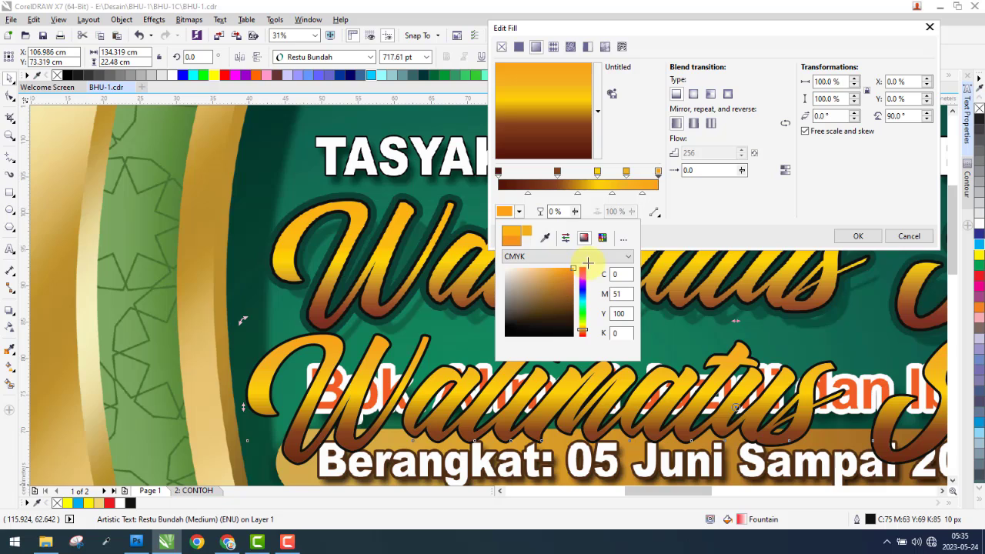
click(672, 209)
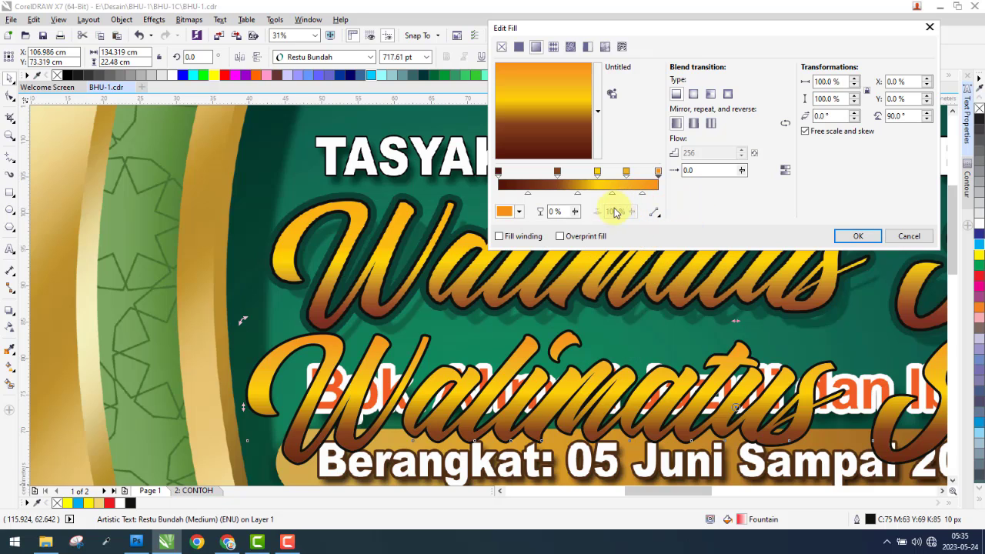
- Darken the gradient's starting brown stop slightly more
click(499, 176)
click(507, 211)
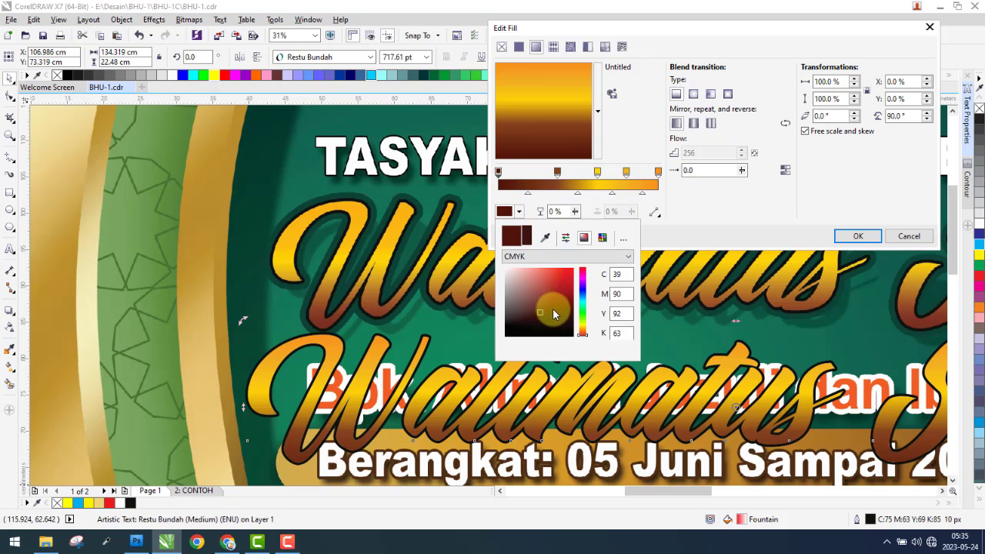
click(554, 311)
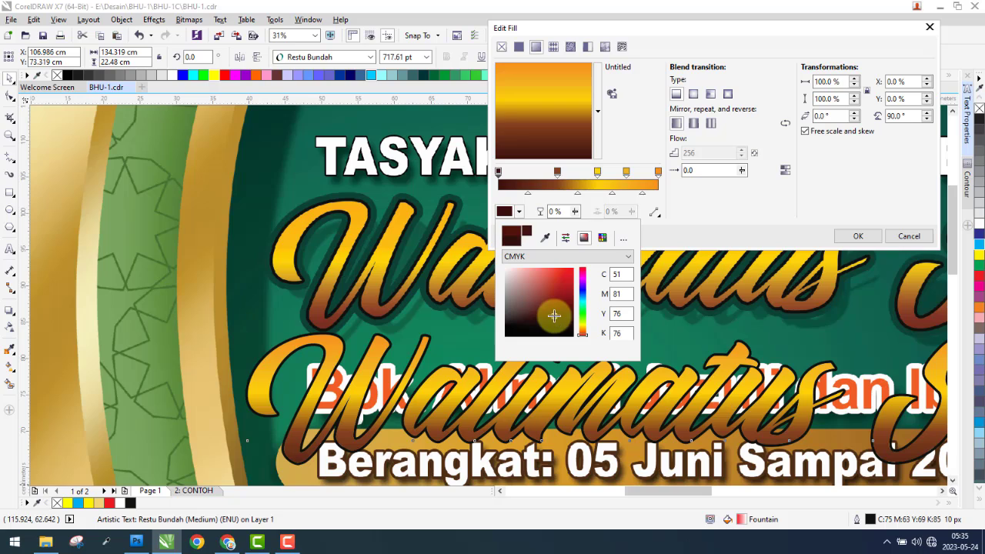
click(849, 238)
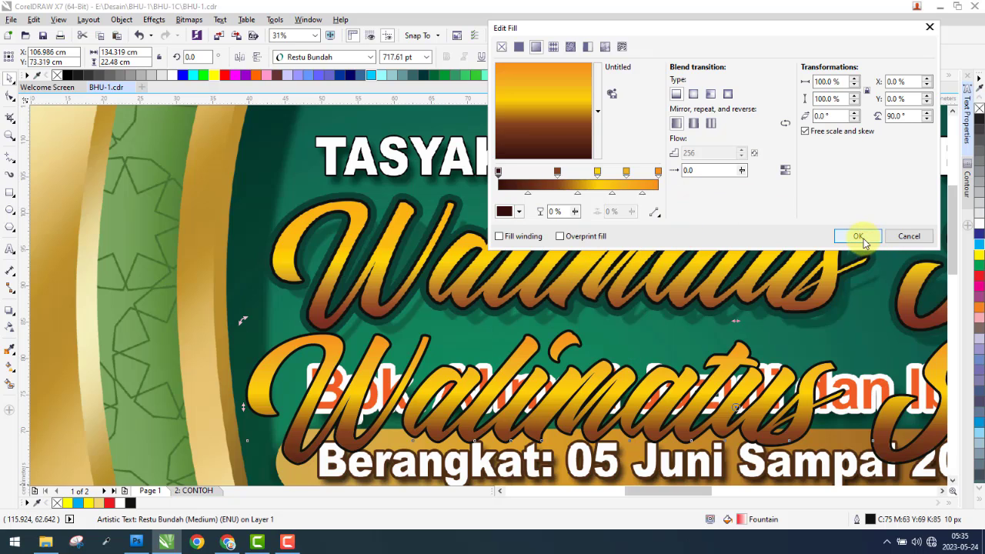
- Apply the finished gradient fill to the lower Walimatus script
click(858, 238)
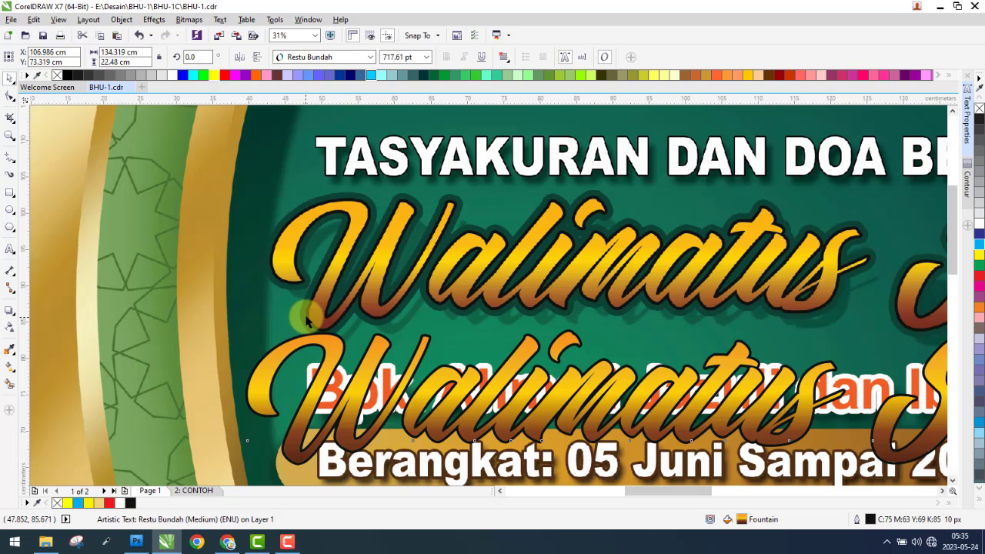
scroll(302, 316, up, 2)
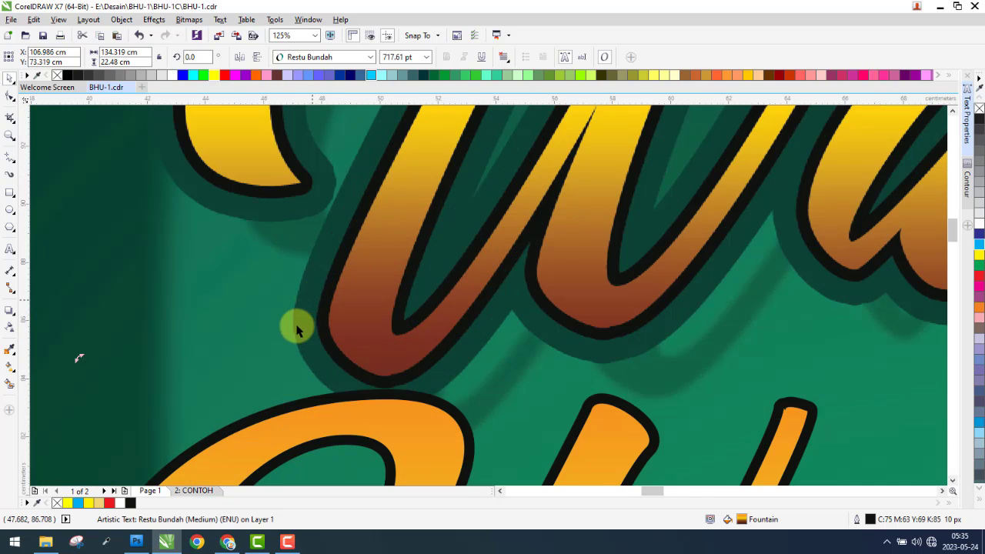
scroll(295, 326, down, 2)
scroll(384, 308, down, 2)
click(121, 272)
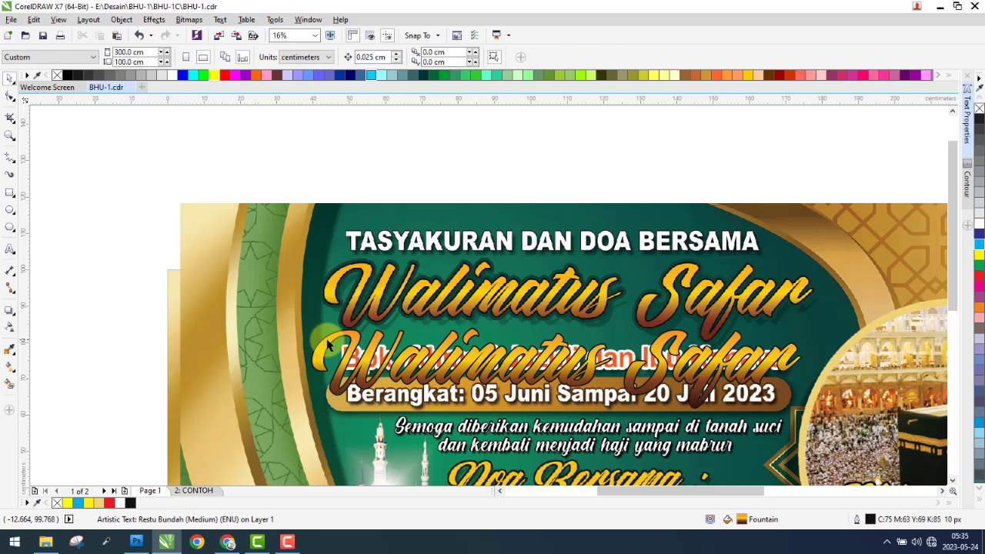
scroll(350, 347, up, 2)
- Copy the lower Walimatus Safar text from its right-click menu and keep it selected
click(348, 344)
scroll(342, 331, up, 2)
right_click(350, 337)
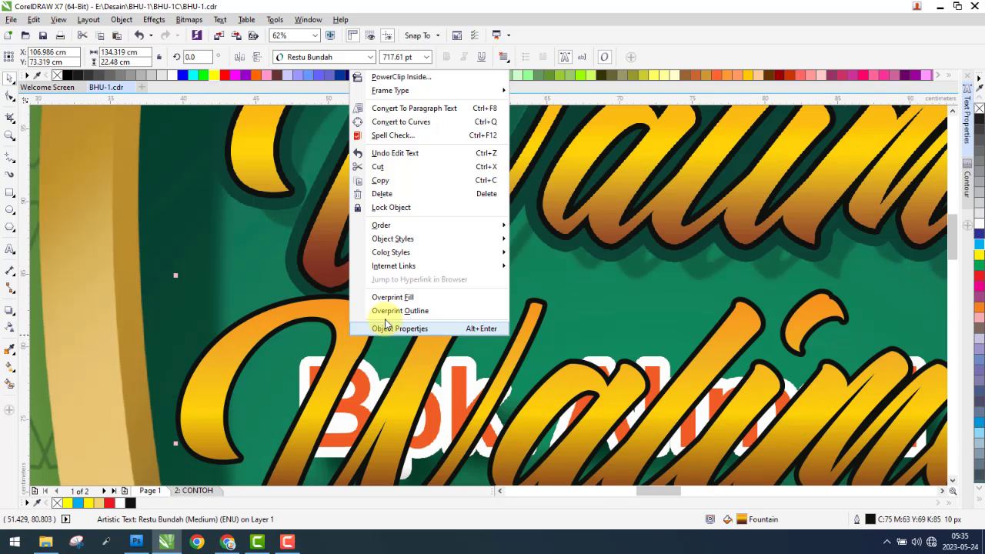
click(399, 181)
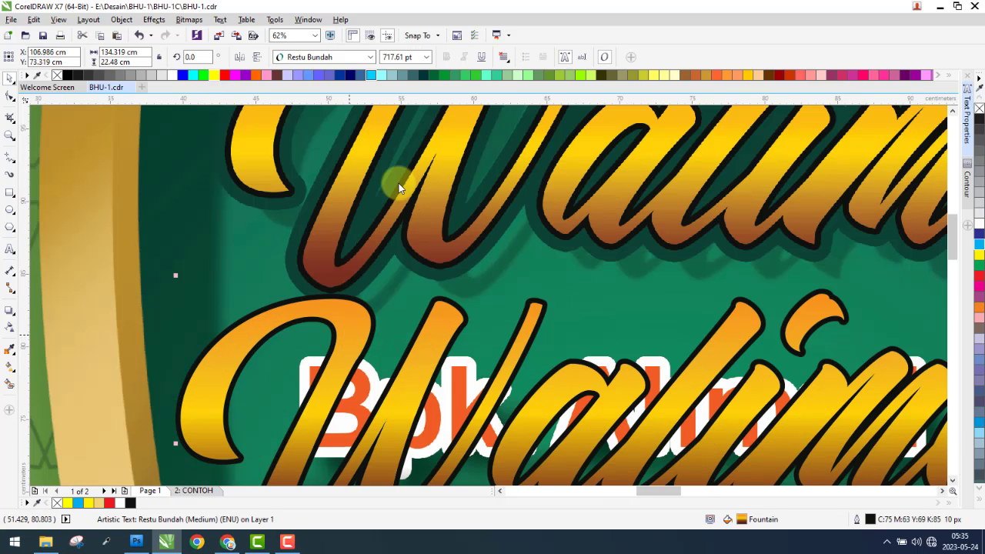
click(346, 303)
scroll(346, 308, down, 4)
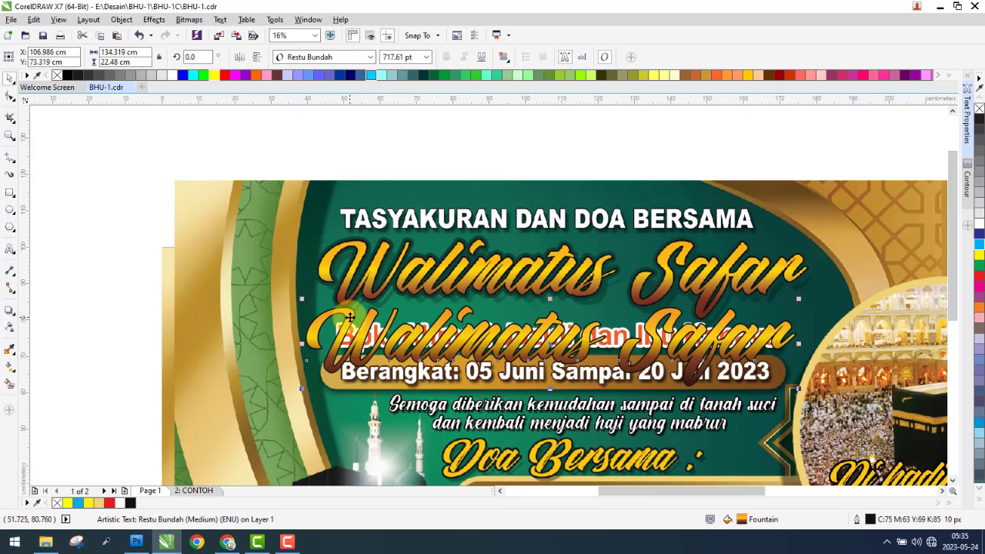
click(76, 302)
click(346, 317)
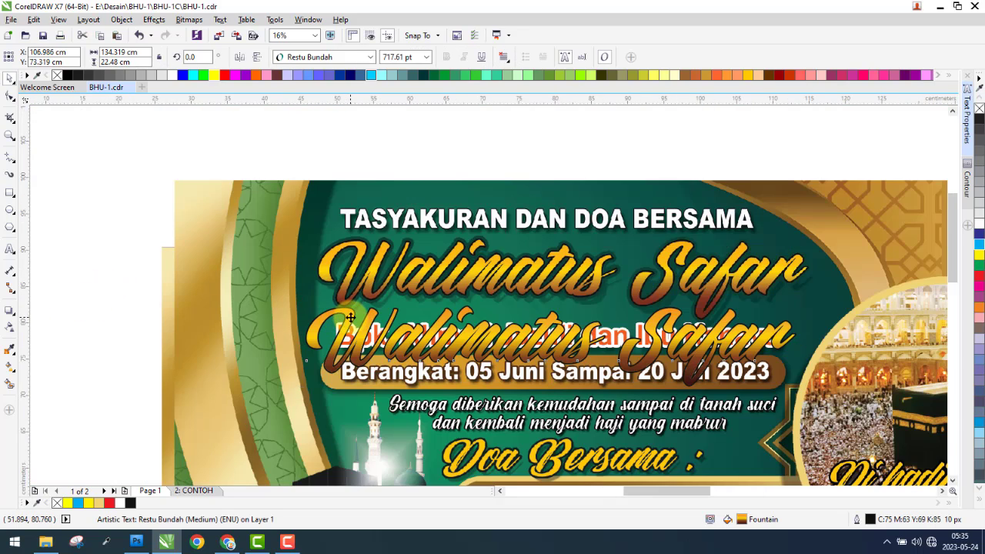
scroll(350, 317, up, 2)
scroll(350, 317, up, 4)
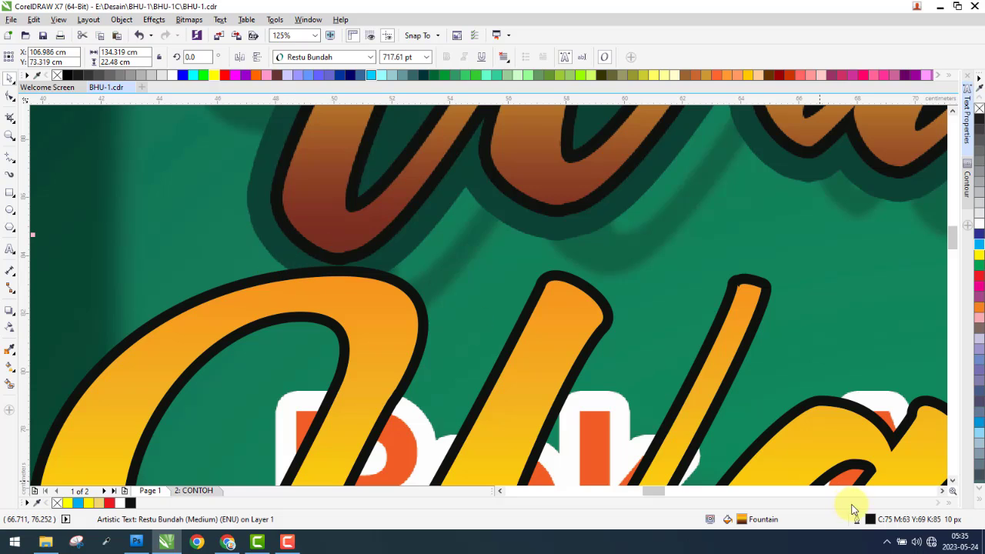
- Give the title a 40 px outline coloured with the sampled dark green background
double_click(870, 521)
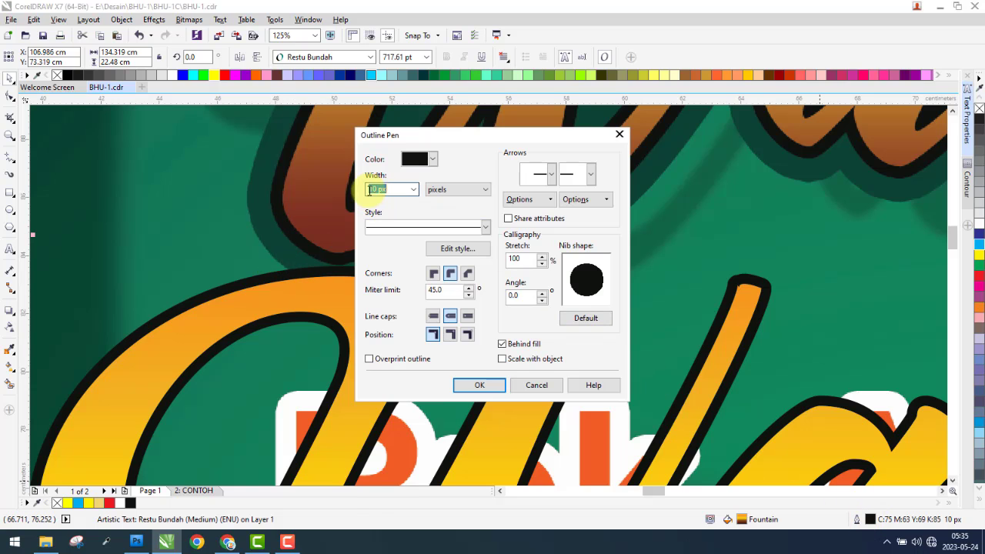
text(40)
key(Return)
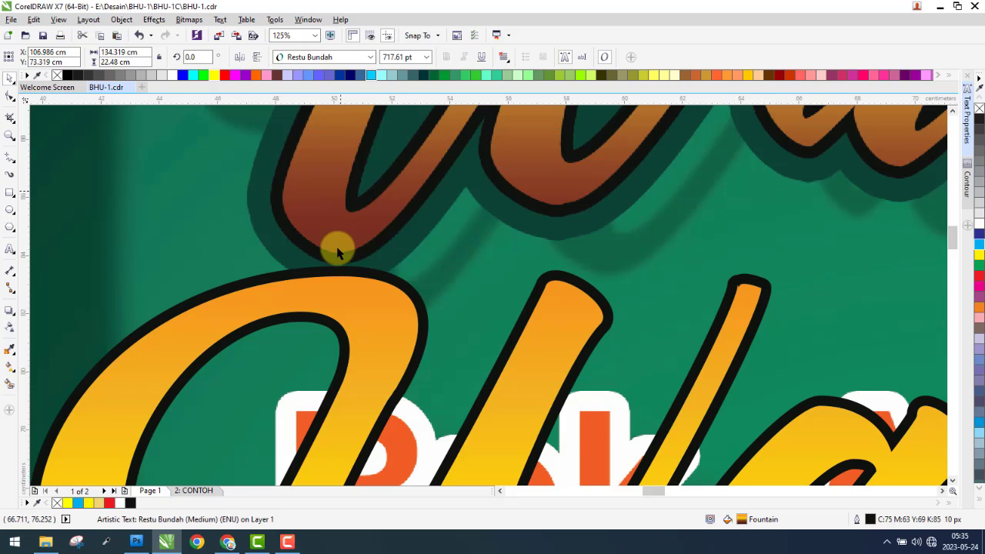
double_click(870, 521)
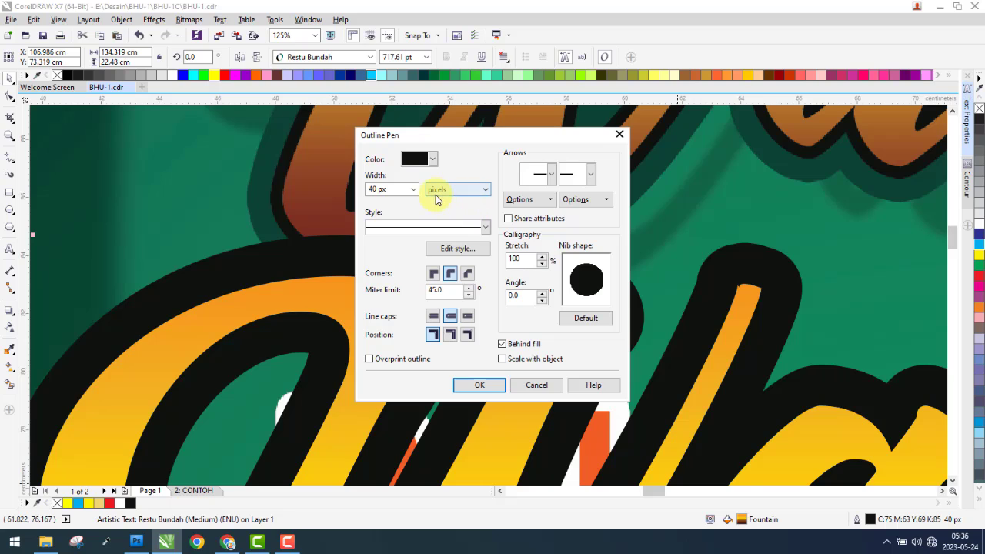
click(432, 159)
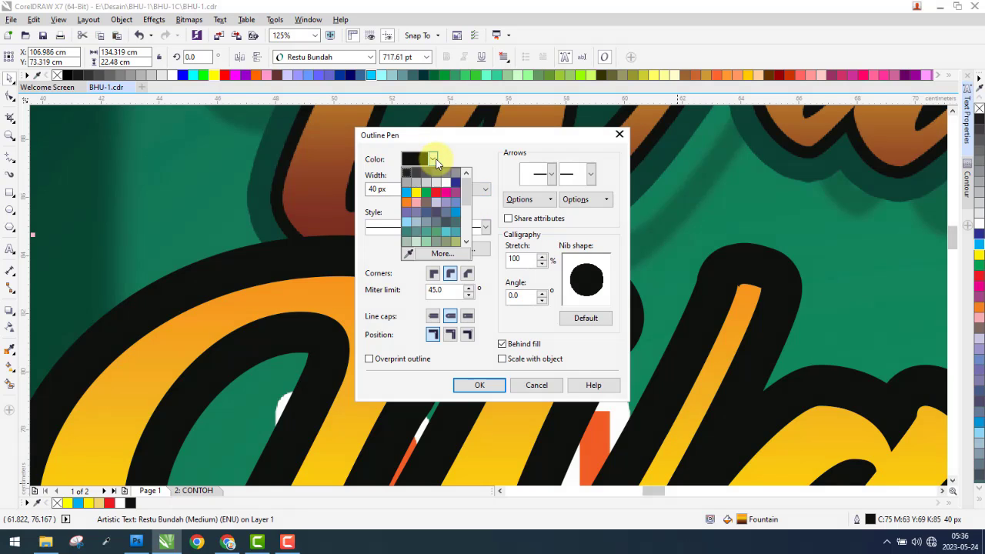
click(407, 255)
click(271, 177)
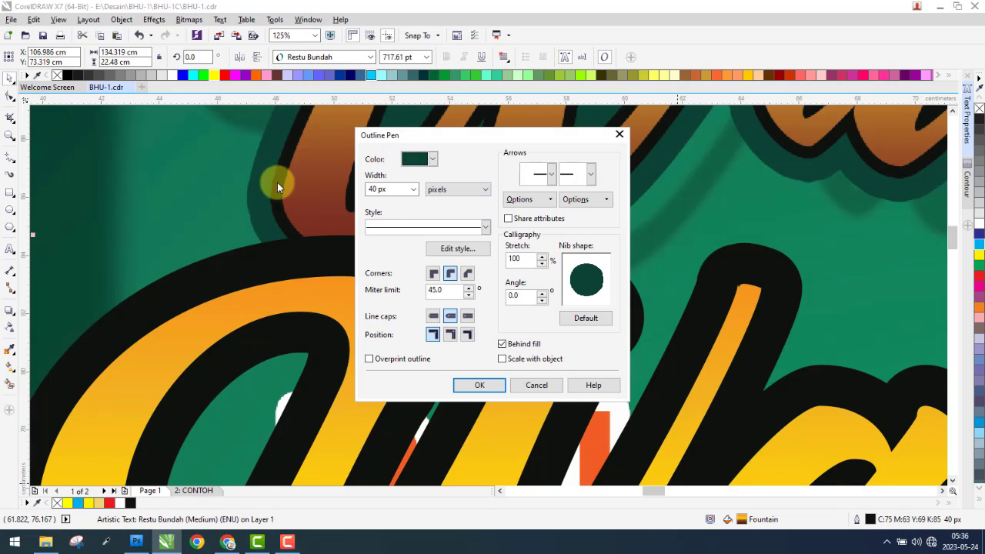
click(480, 385)
- Paste the copied Walimatus Safar text back onto the banner
scroll(365, 313, down, 8)
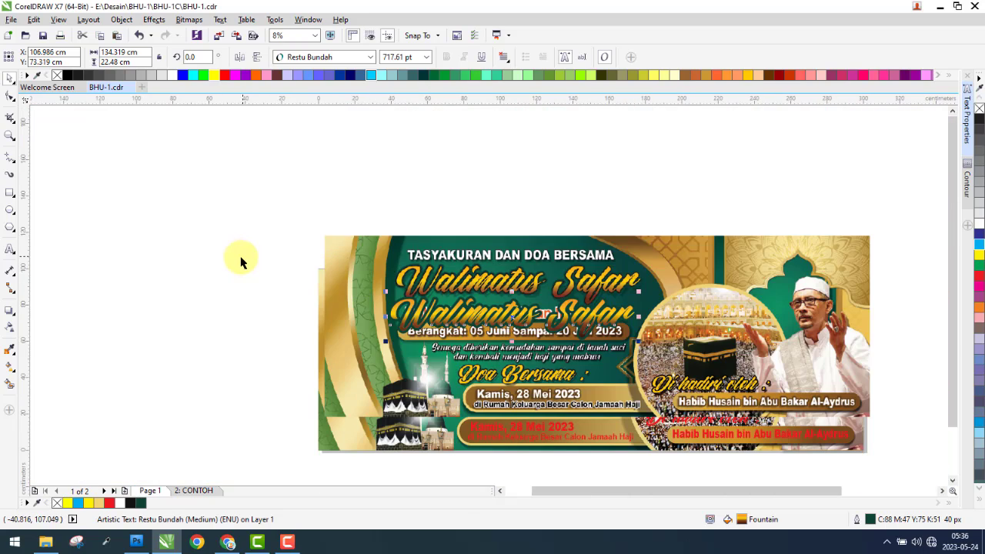
click(240, 261)
scroll(248, 314, up, 4)
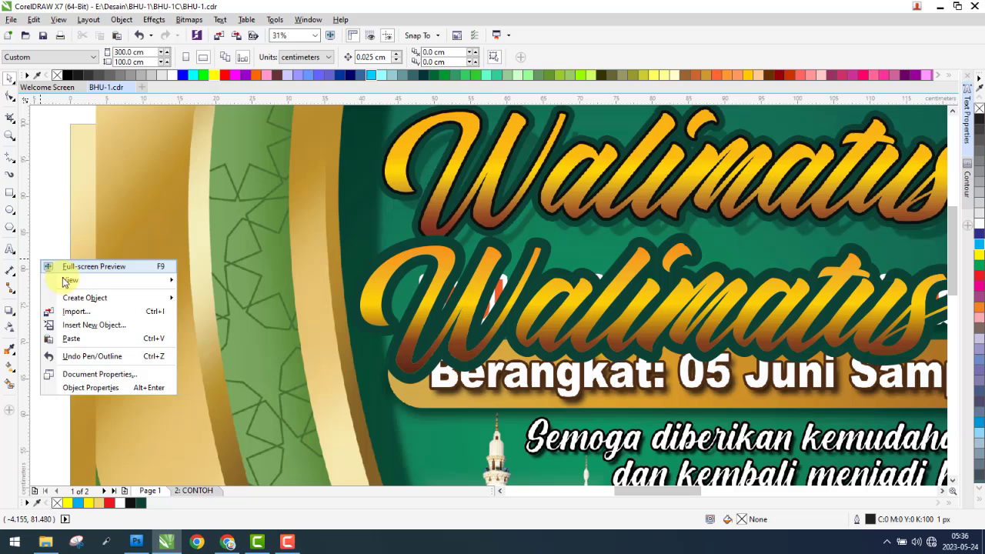
click(72, 339)
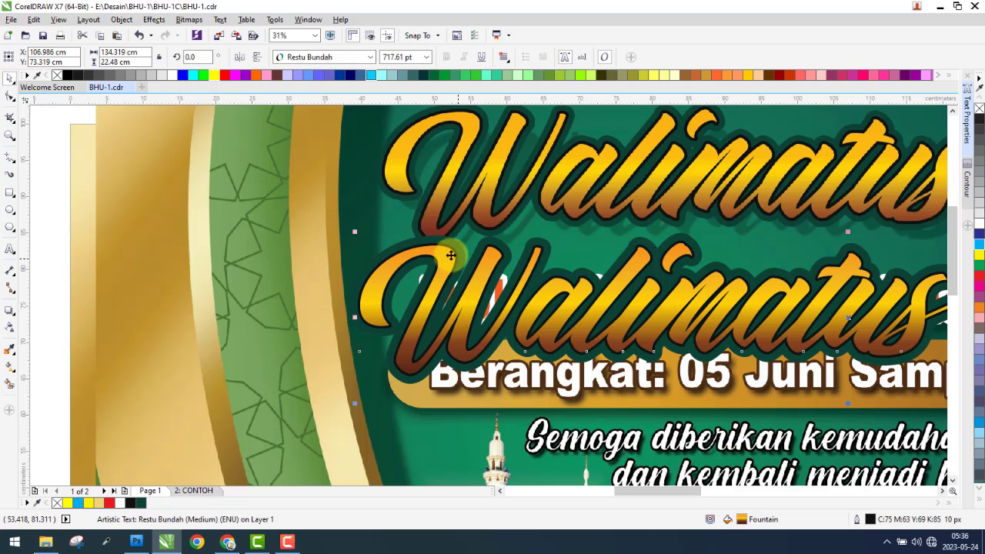
scroll(424, 245, up, 4)
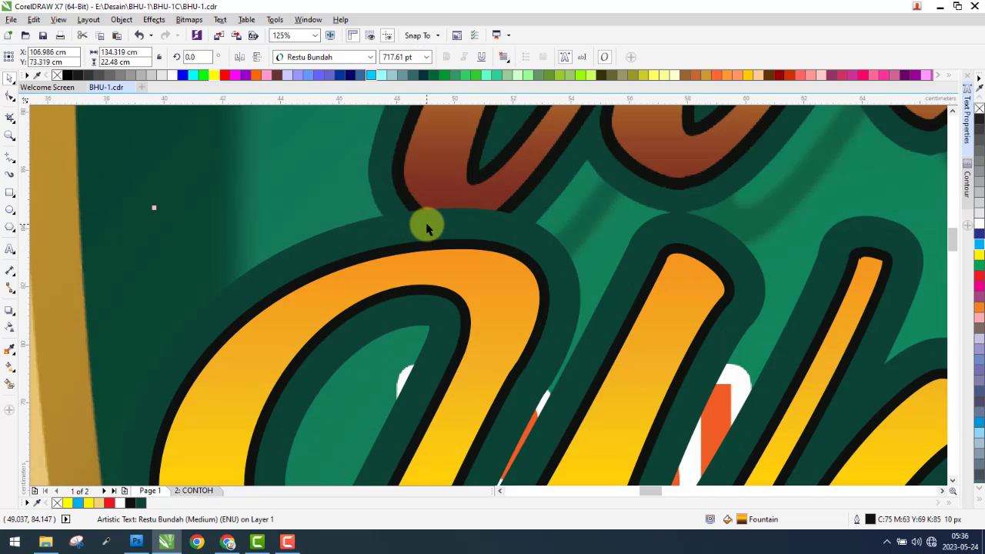
click(427, 229)
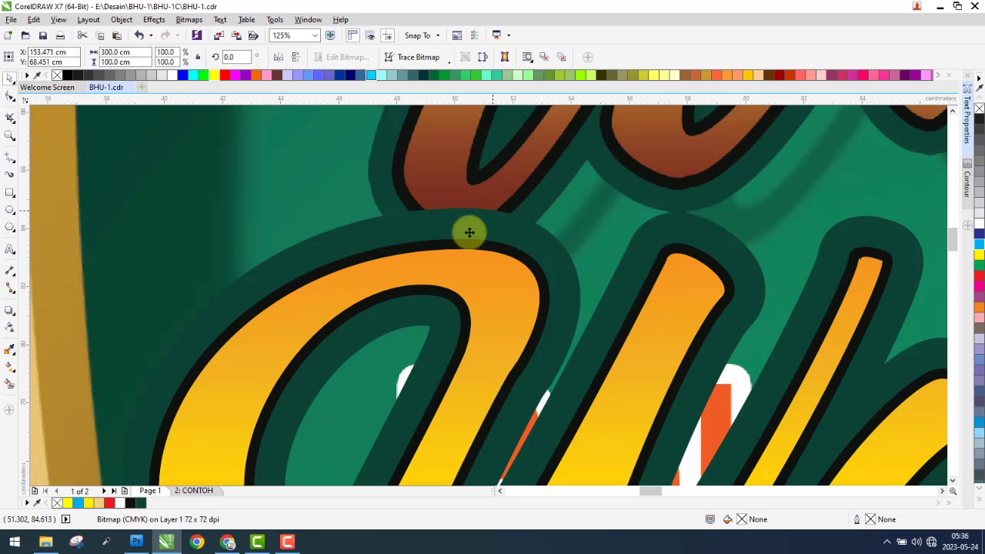
scroll(444, 281, down, 4)
click(46, 214)
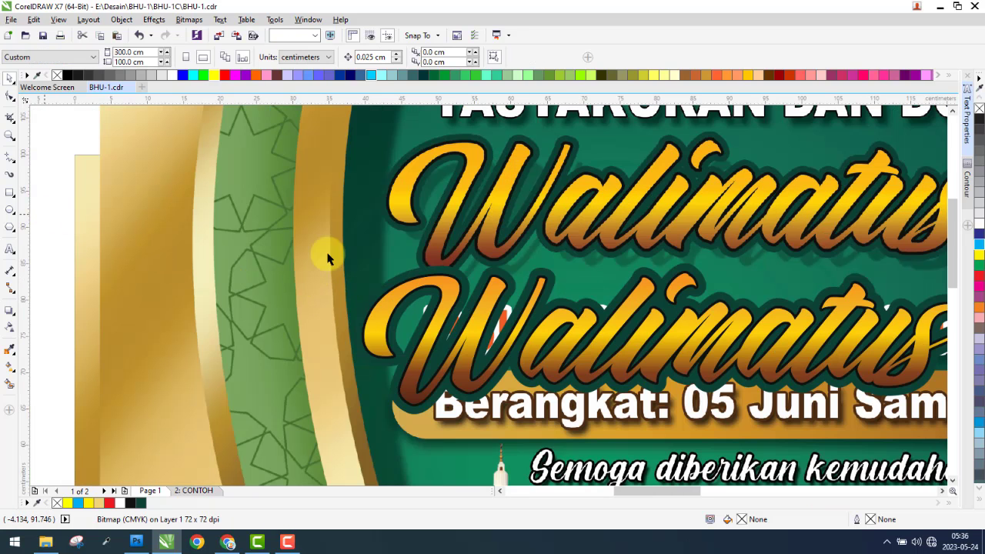
- Reduce the green-outlined Walimatus Safar title's outline width to 30 px
click(544, 279)
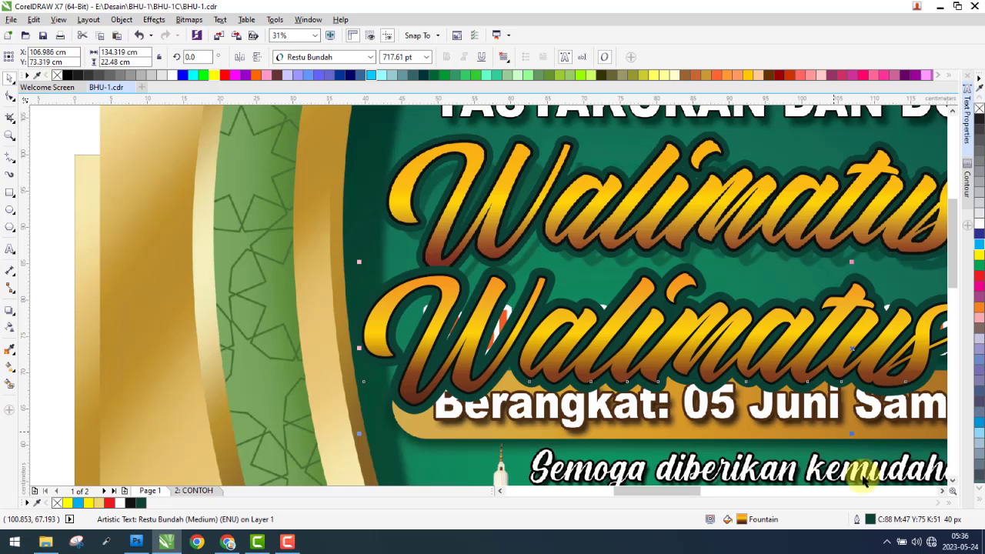
double_click(871, 521)
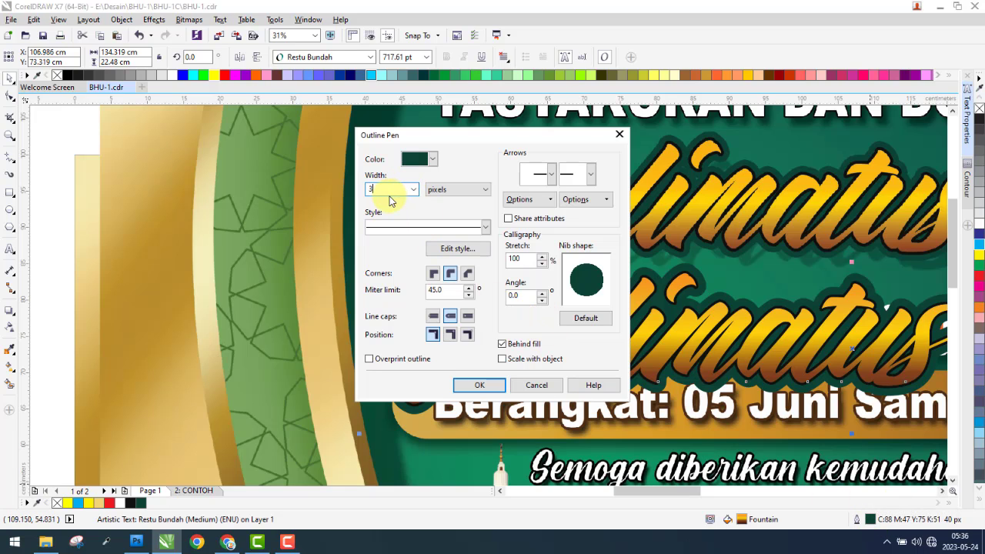
text(30)
key(Return)
scroll(417, 270, up, 2)
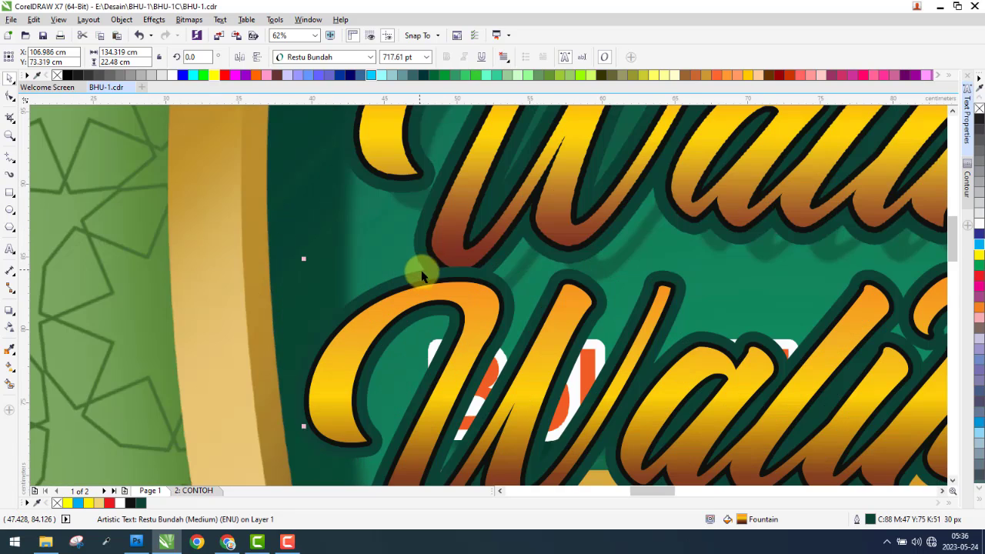
scroll(431, 275, up, 1)
scroll(385, 273, down, 2)
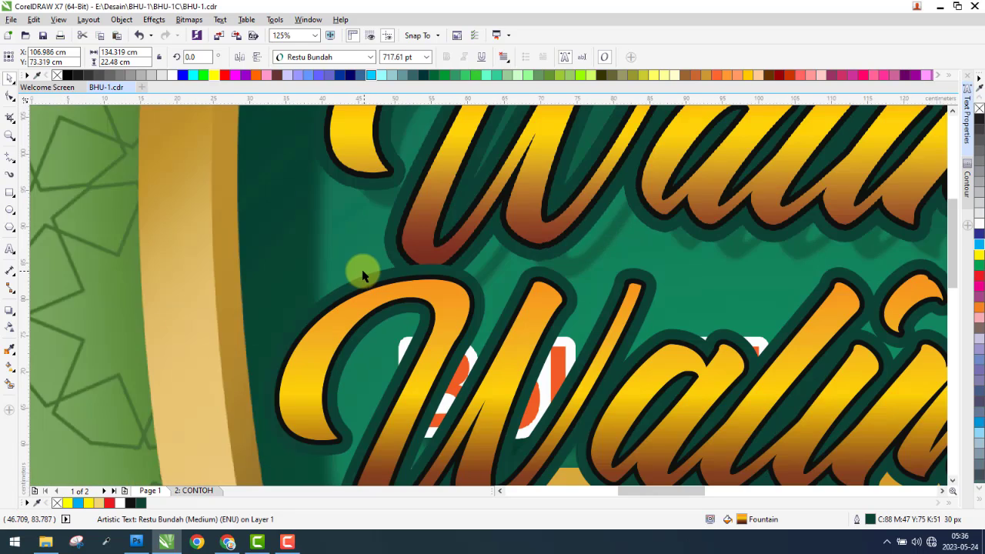
scroll(388, 308, down, 1)
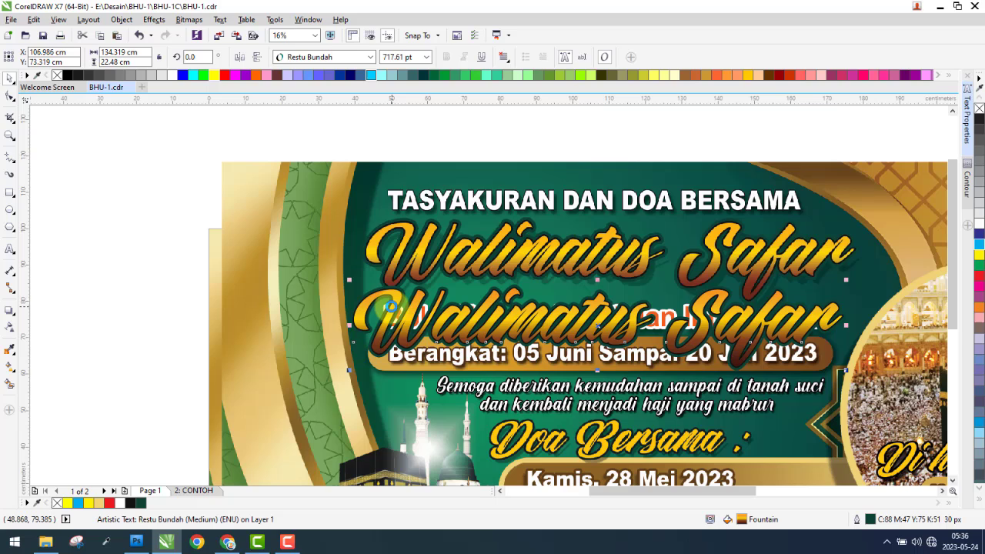
click(137, 304)
click(462, 315)
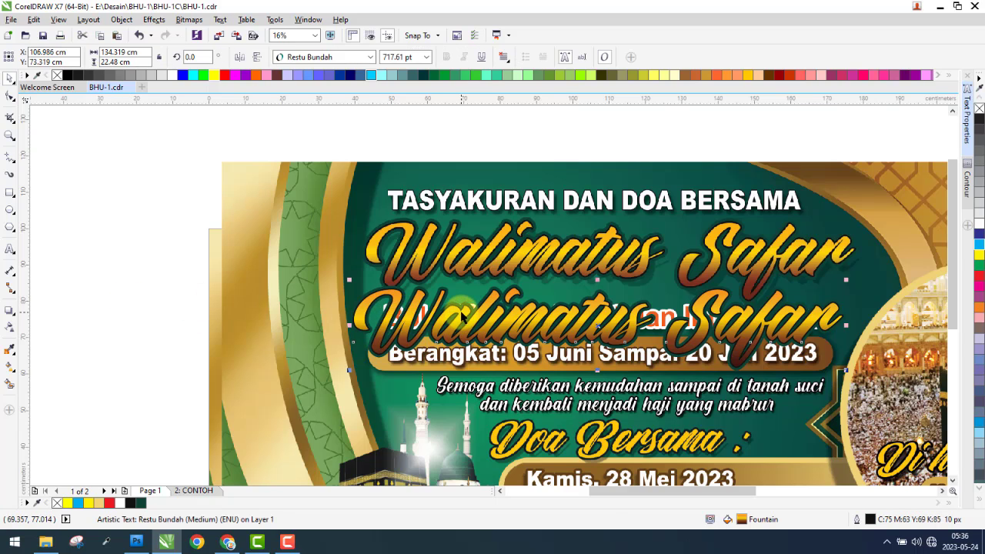
key(Escape)
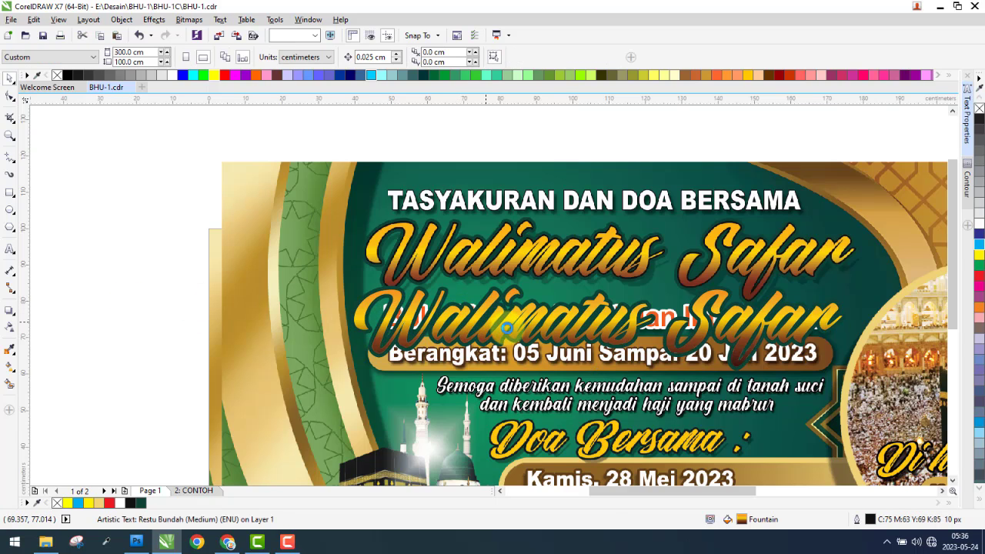
click(563, 331)
scroll(548, 335, up, 2)
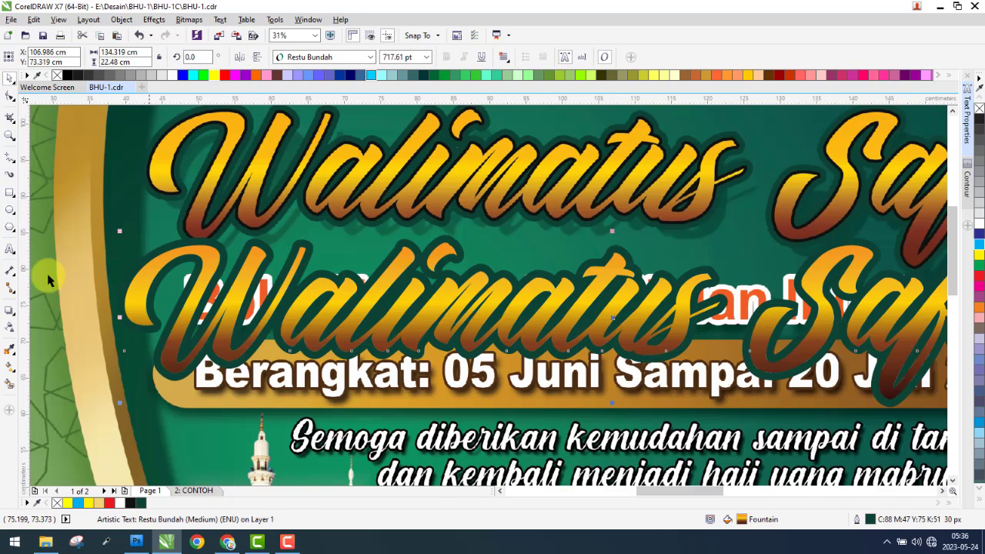
- With the Drop Shadow tool, abandon a failed Copy Shadow and bring up the shadow presets
click(10, 312)
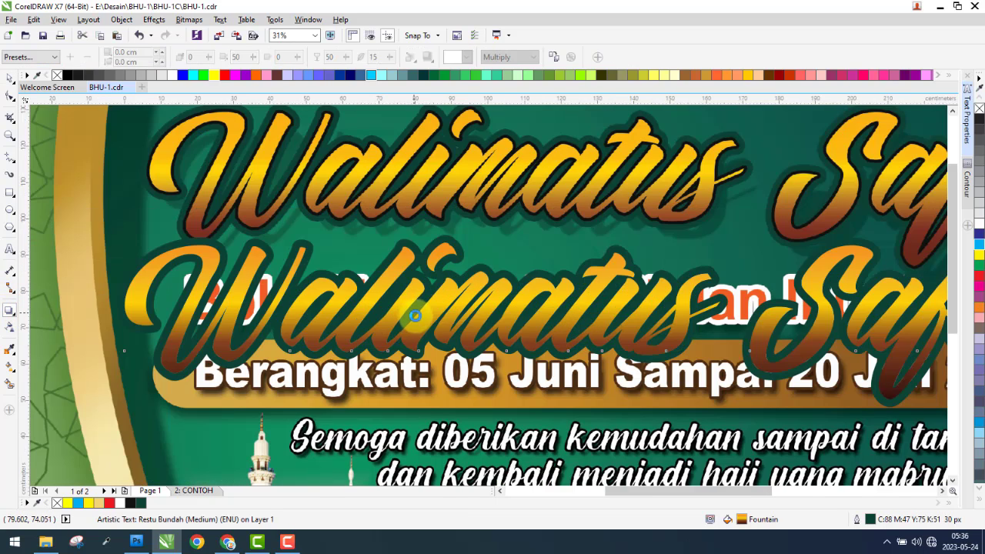
scroll(410, 312, down, 2)
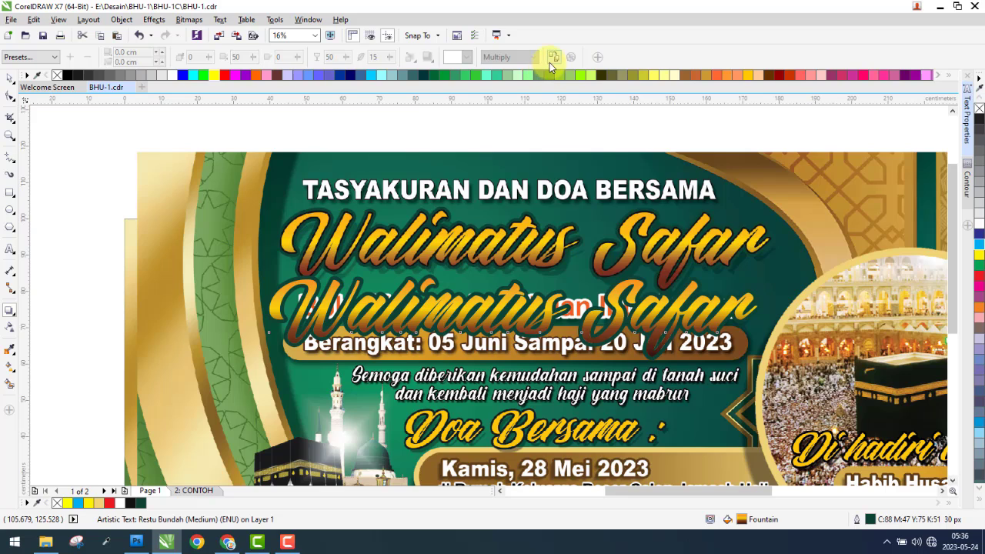
click(543, 203)
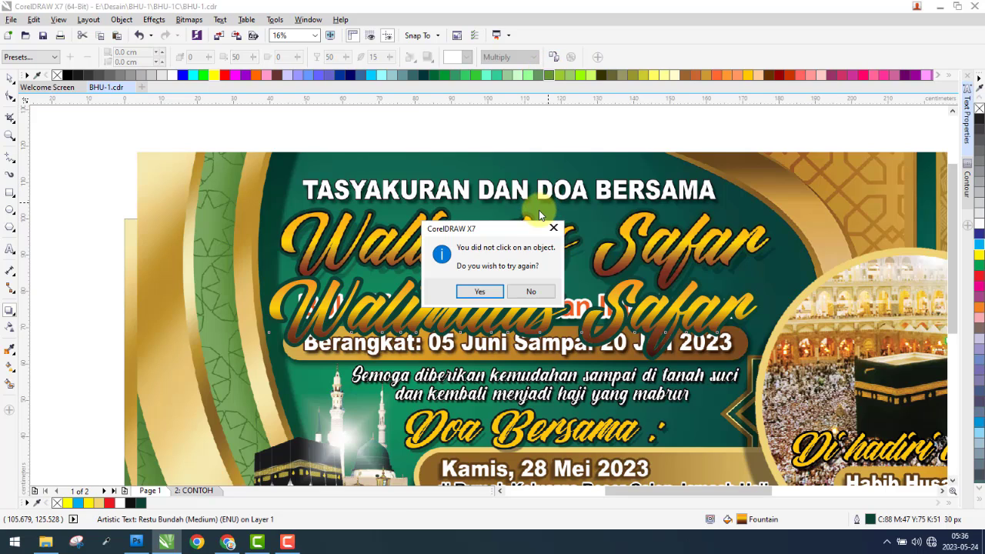
click(480, 292)
click(604, 204)
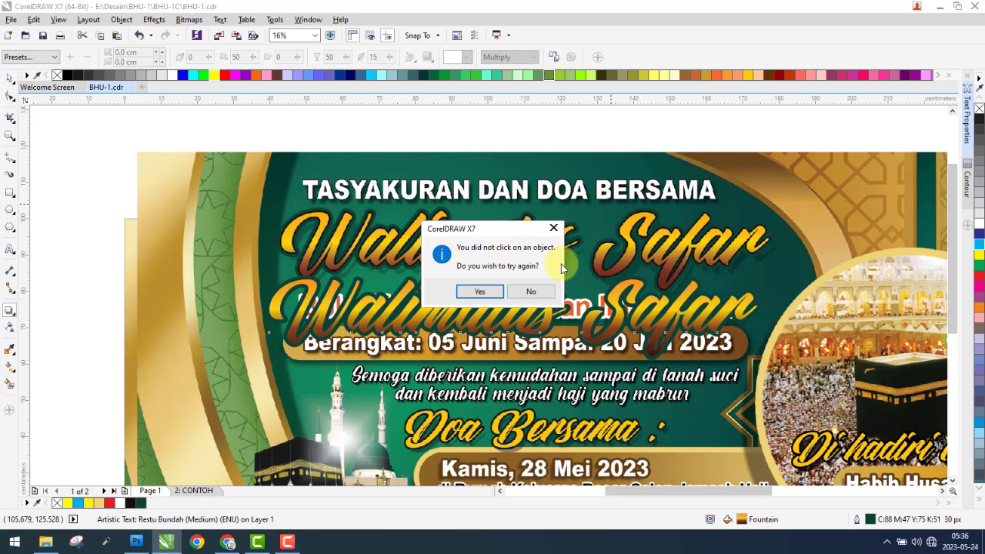
click(480, 292)
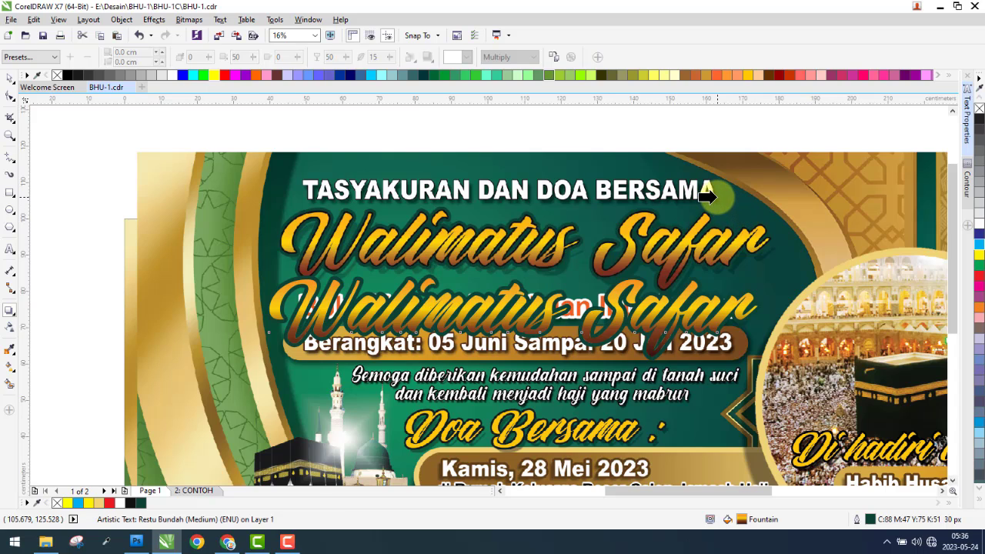
click(707, 197)
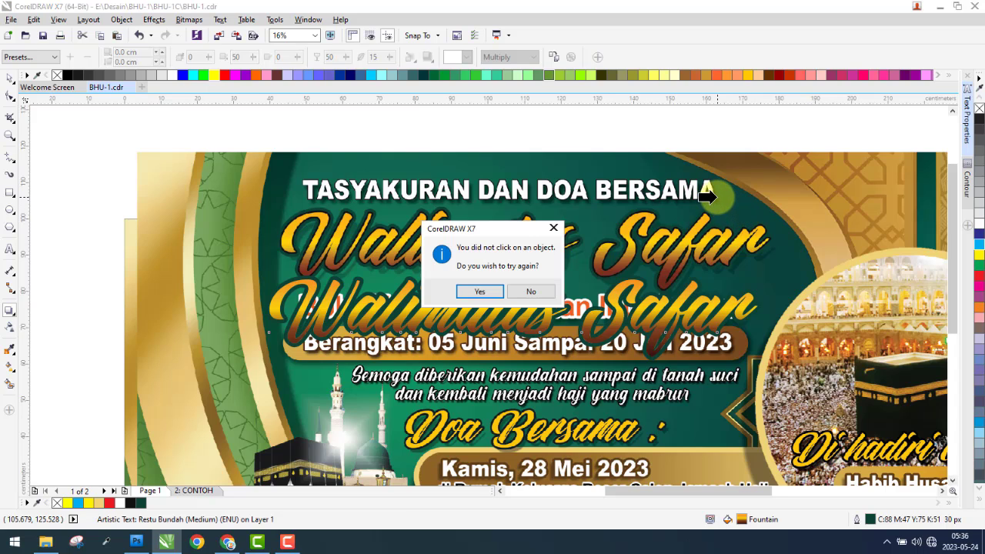
click(531, 293)
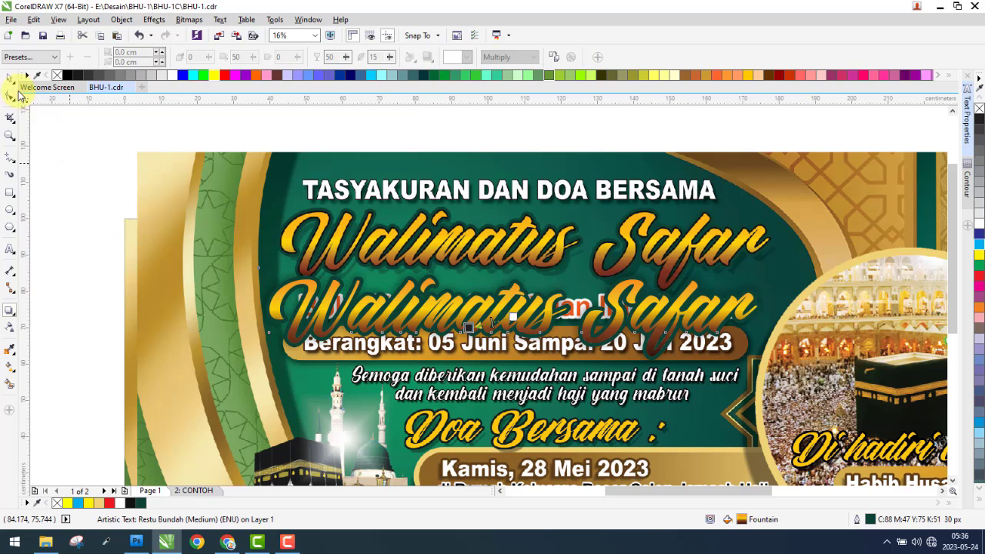
click(29, 57)
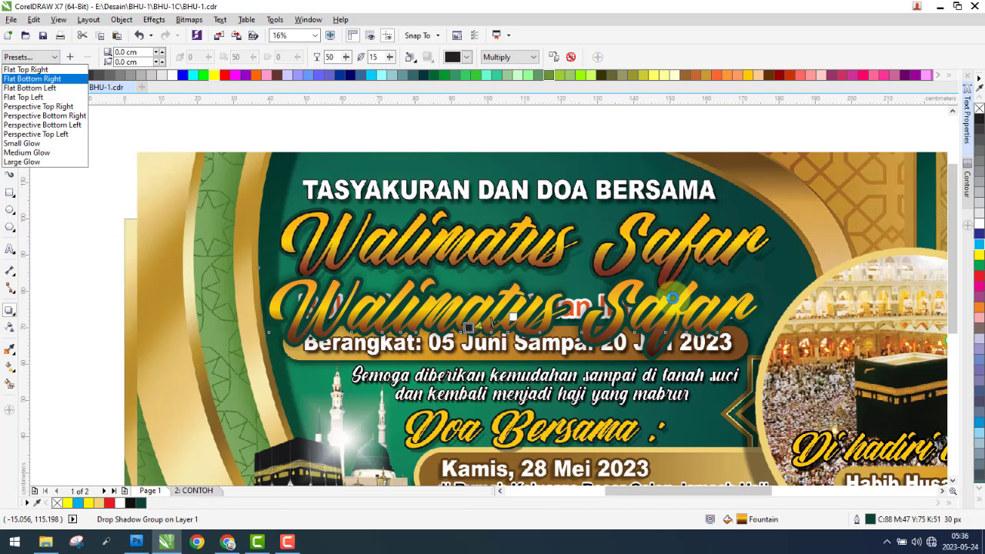
- Apply a flat bottom-right drop shadow to the title and set its value to 50
click(31, 79)
scroll(681, 351, up, 2)
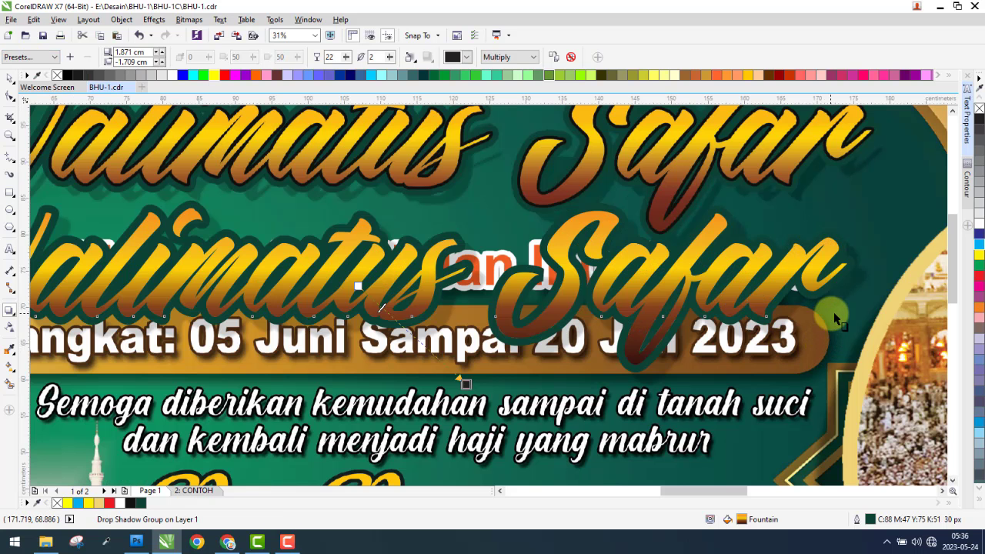
drag(467, 383, 455, 382)
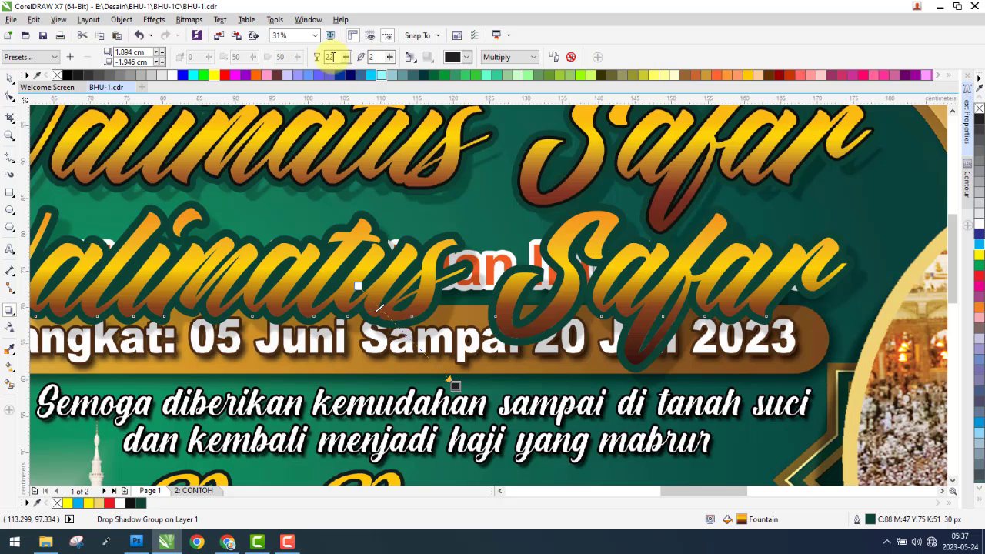
text(50)
key(Return)
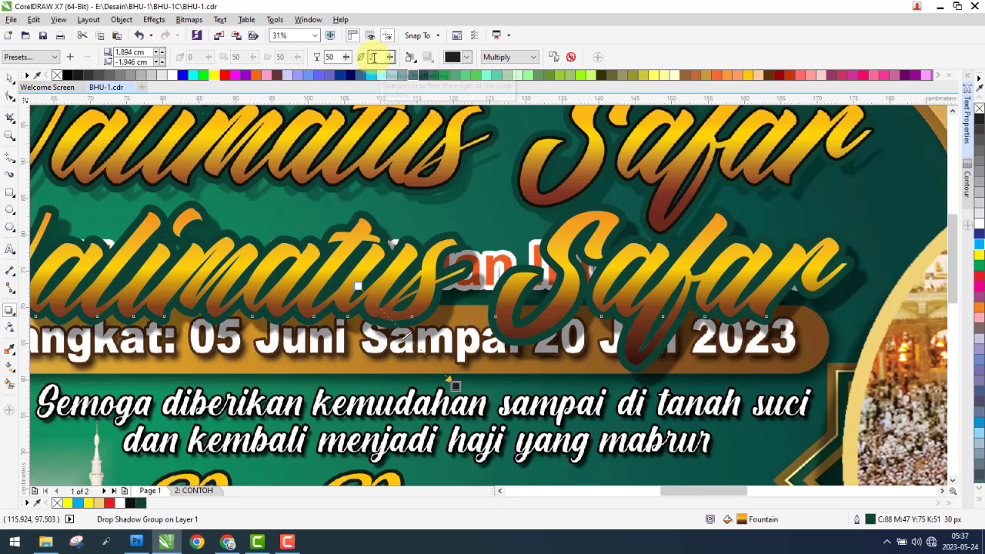
- Reposition the shadow, undo the larger offset, and set shadow opacity to 30
drag(454, 385, 406, 390)
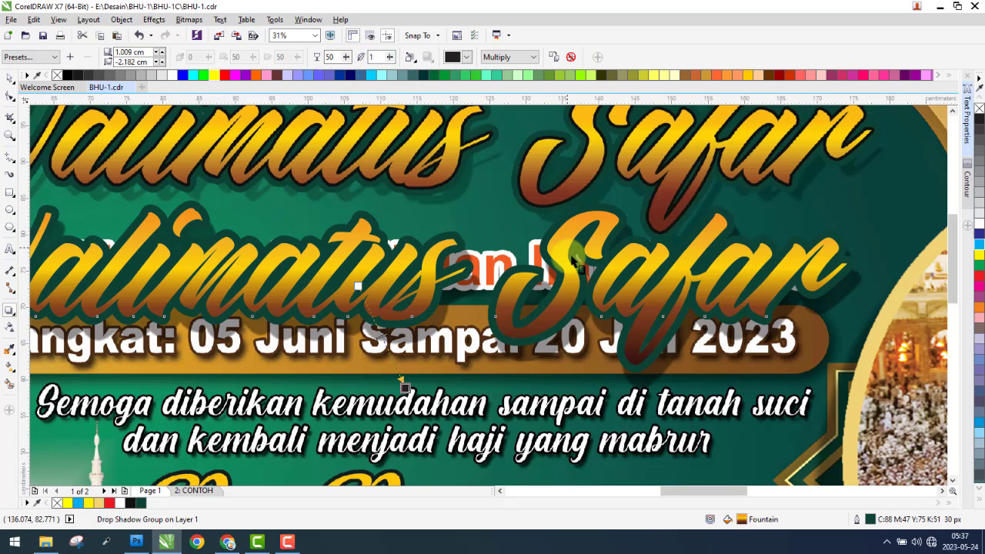
click(400, 383)
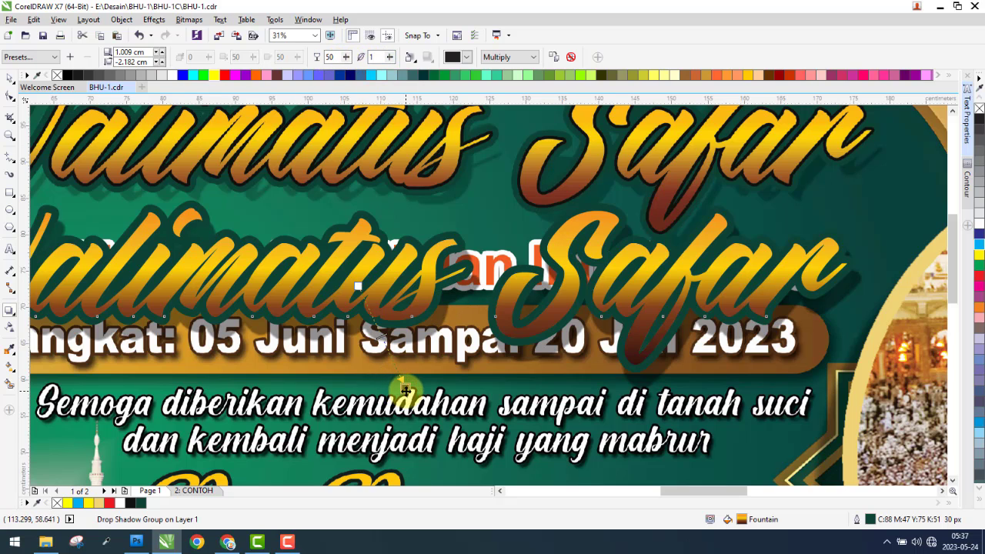
drag(406, 391, 428, 419)
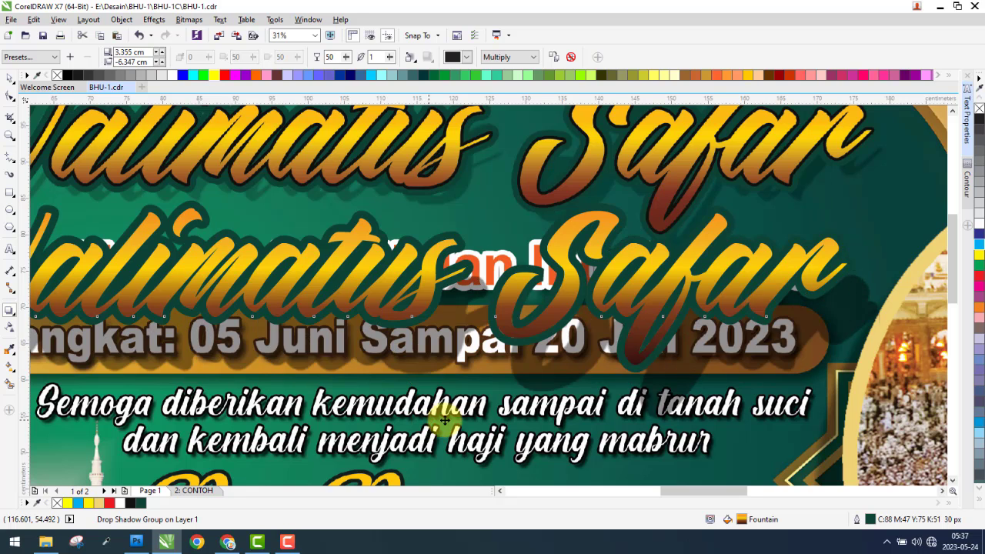
key(ctrl+z)
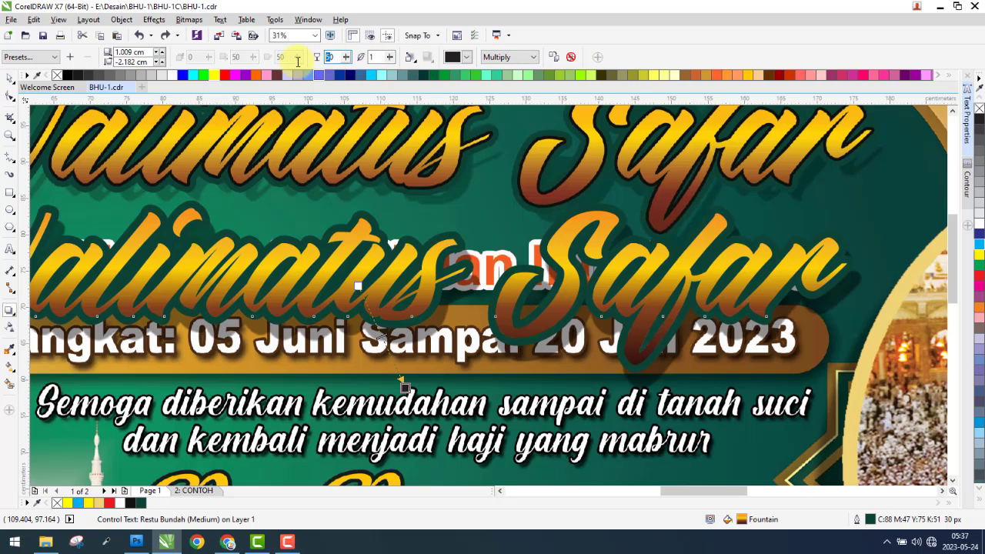
text(30)
key(Return)
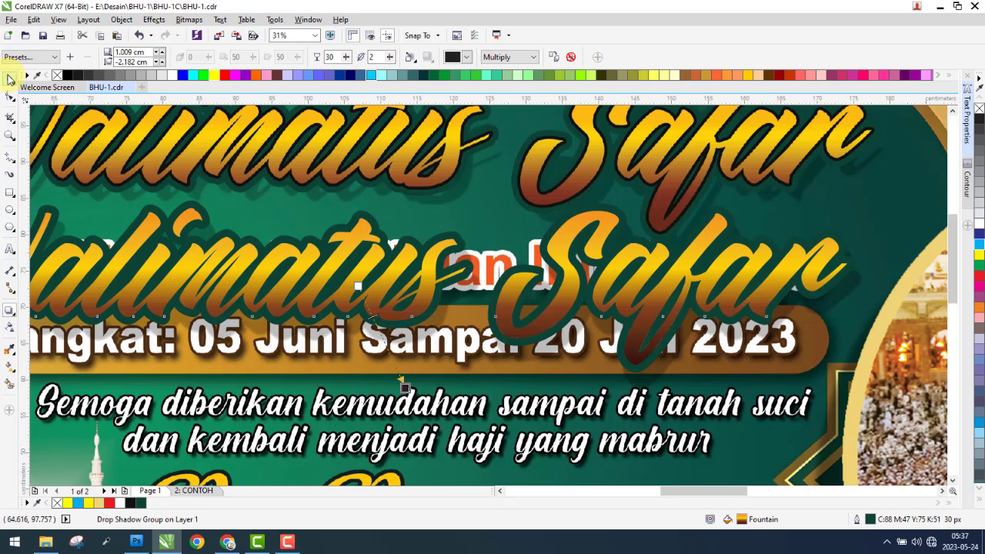
scroll(341, 288, down, 4)
- Move the reference image up off the banner
click(341, 288)
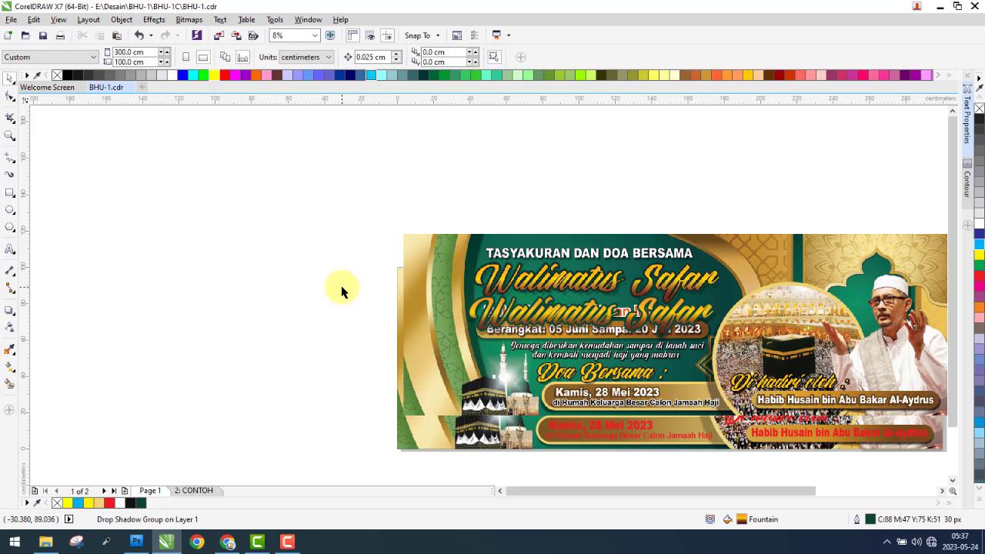
right_click(343, 288)
click(369, 366)
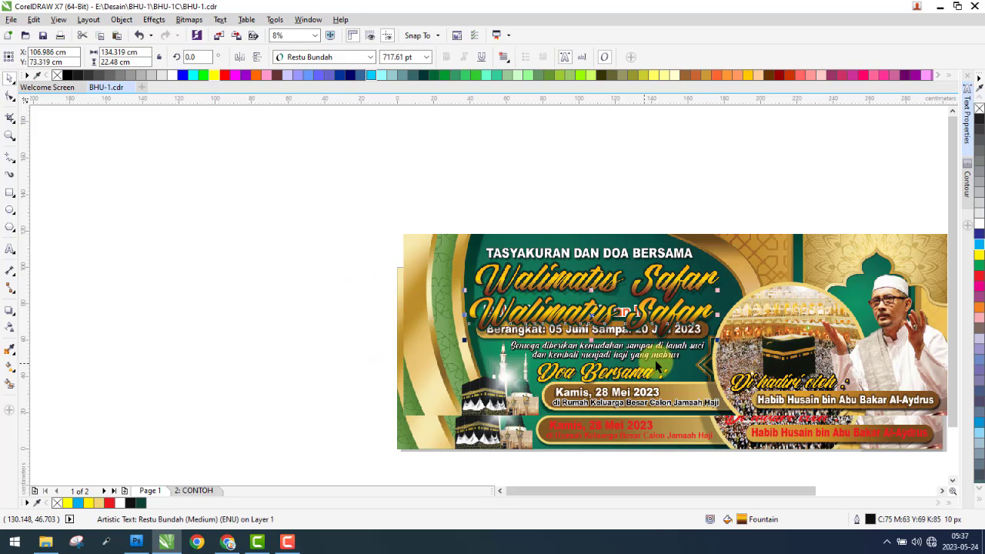
key(Escape)
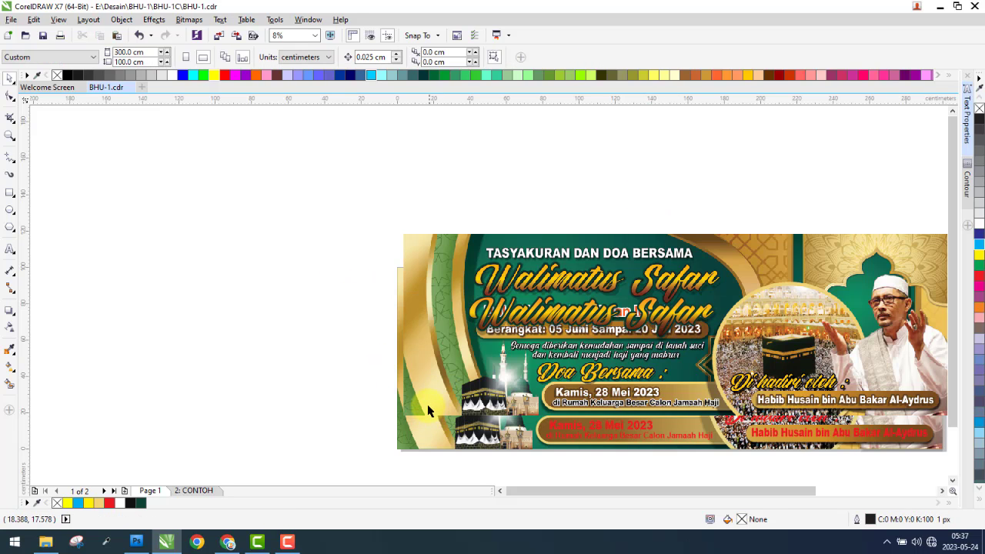
drag(429, 410, 623, 247)
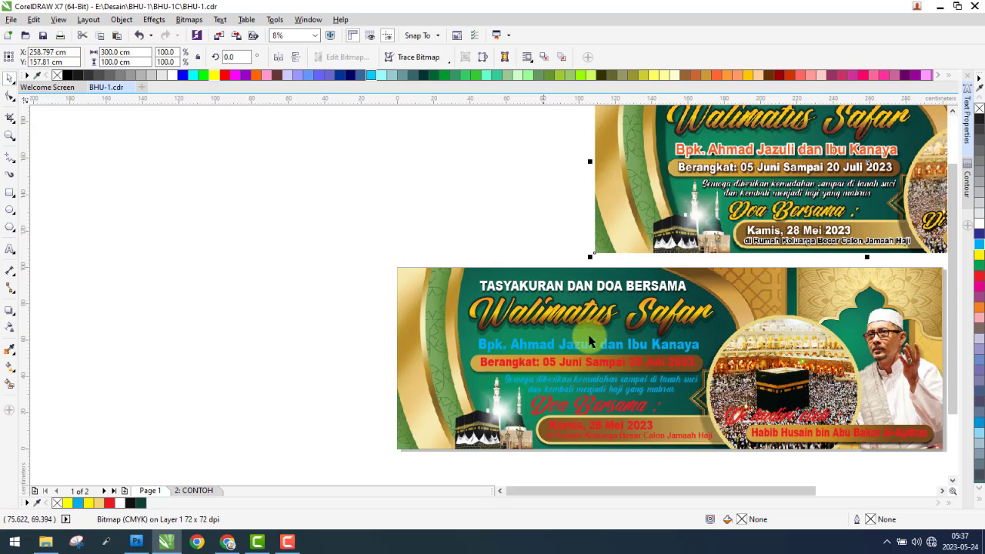
scroll(597, 338, up, 1)
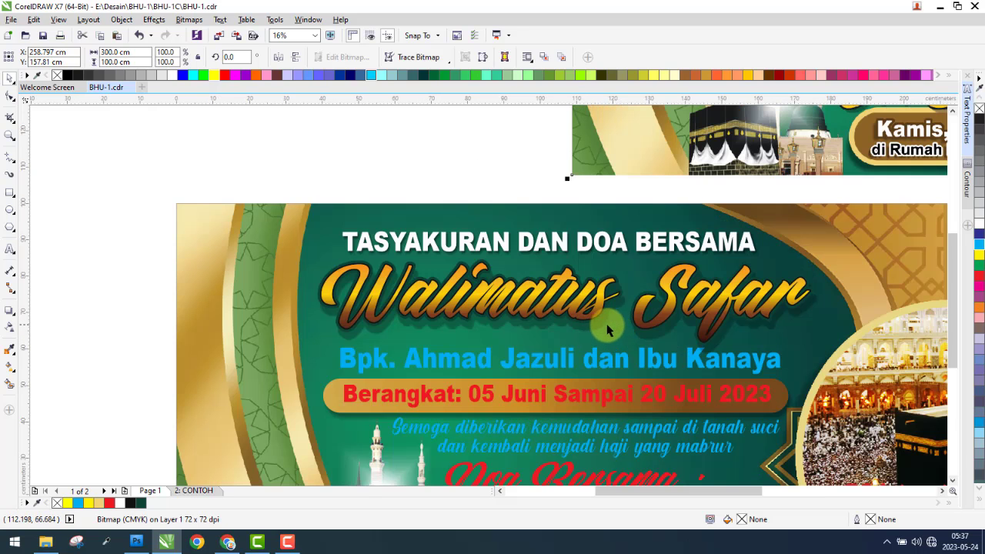
- Pull the Walimatus Safar drop shadow closer to the lettering, then return to the Pick tool
click(585, 331)
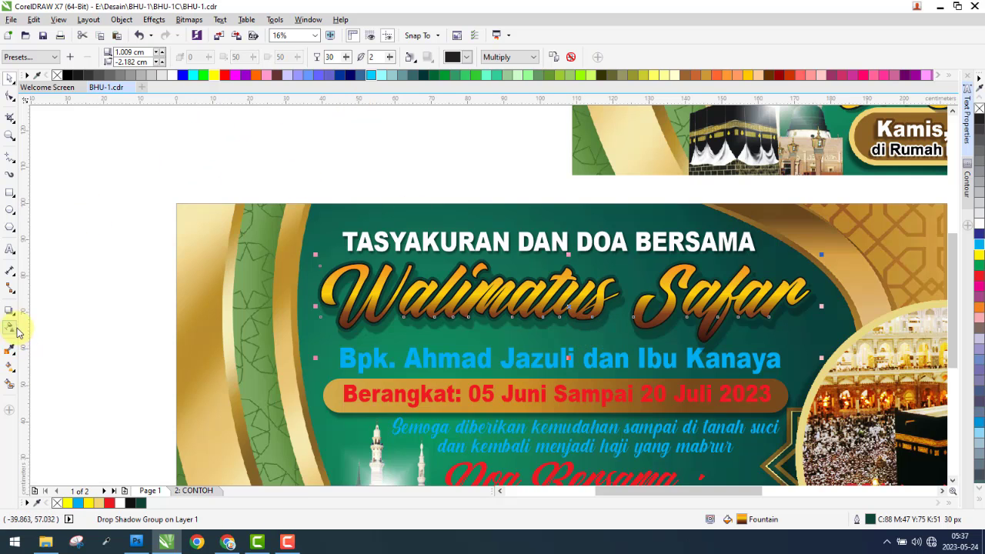
drag(568, 312, 414, 300)
scroll(567, 341, up, 2)
scroll(415, 301, down, 2)
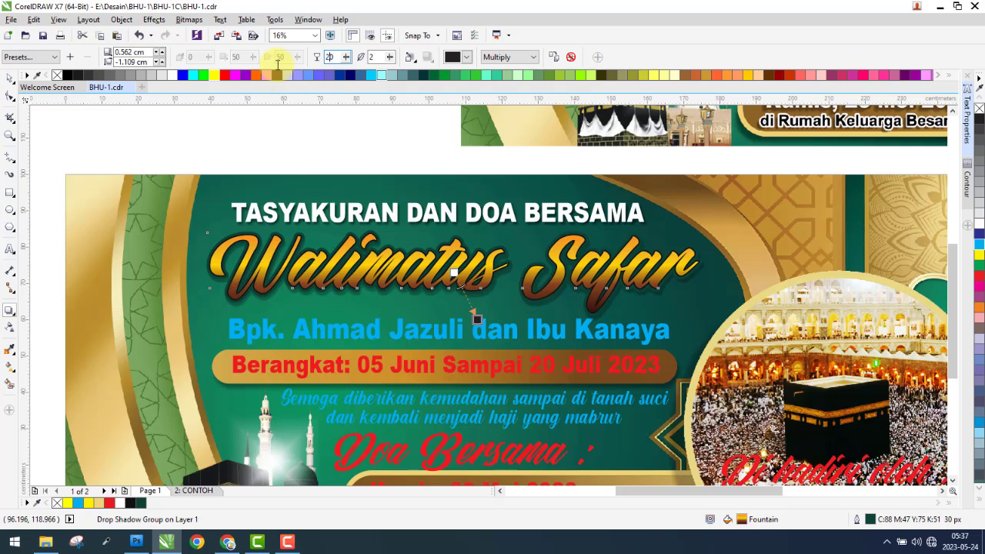
click(11, 81)
click(336, 165)
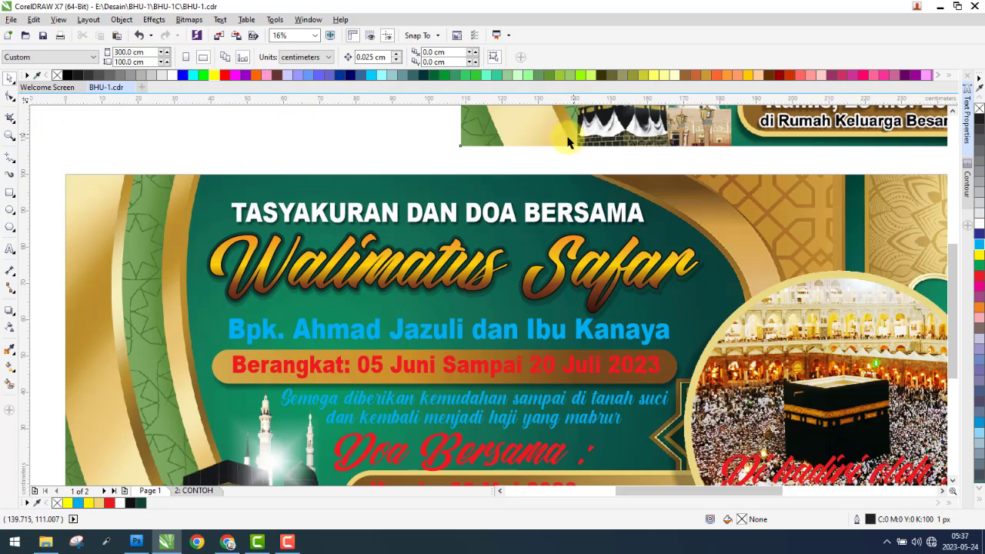
- Drag the reference image down over the banner's right half
drag(567, 142, 741, 238)
drag(677, 154, 603, 262)
drag(532, 325, 517, 345)
- Bring the blue name line in front of the reference image and shift the image down-right
click(368, 338)
key(shift+Page_Up)
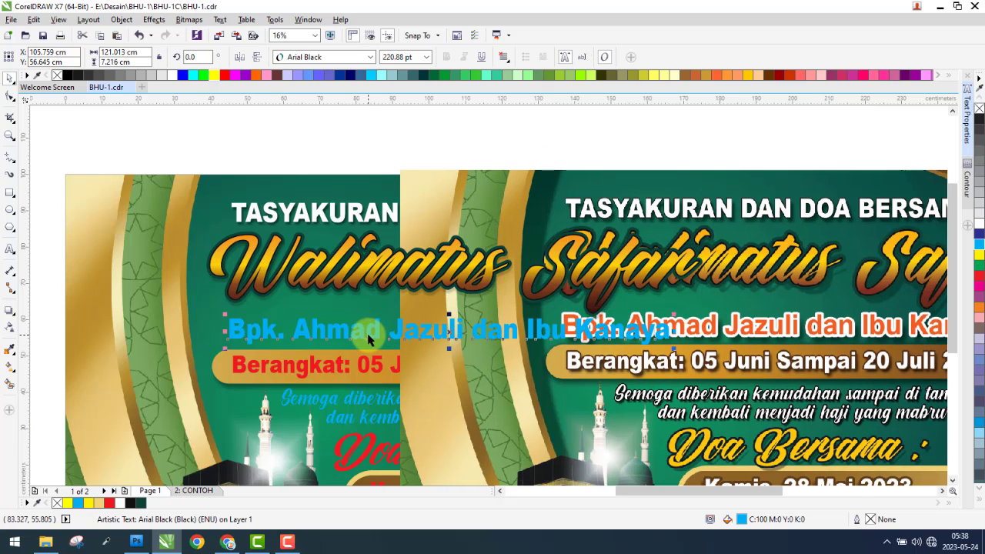
click(801, 377)
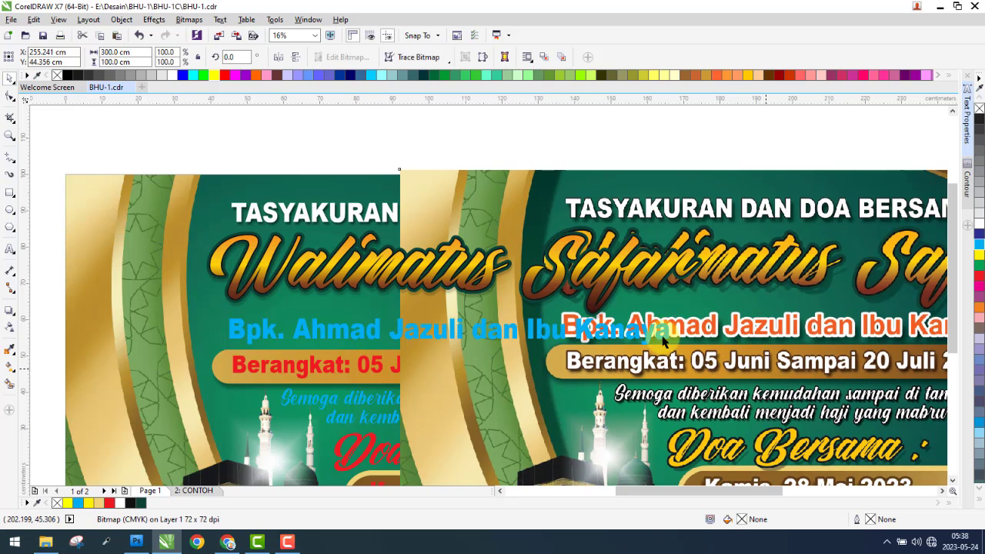
drag(654, 338, 699, 359)
scroll(660, 358, up, 5)
click(645, 309)
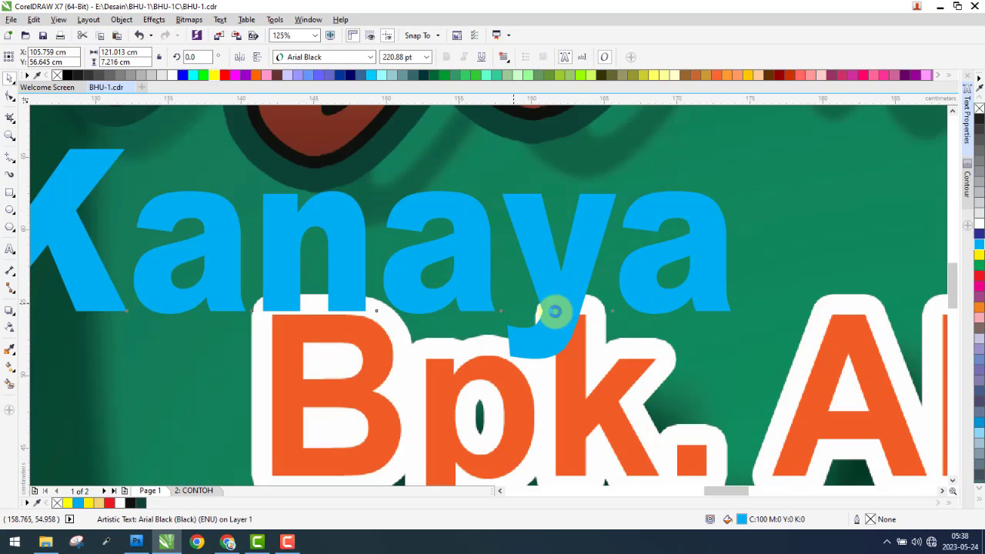
scroll(562, 316, down, 5)
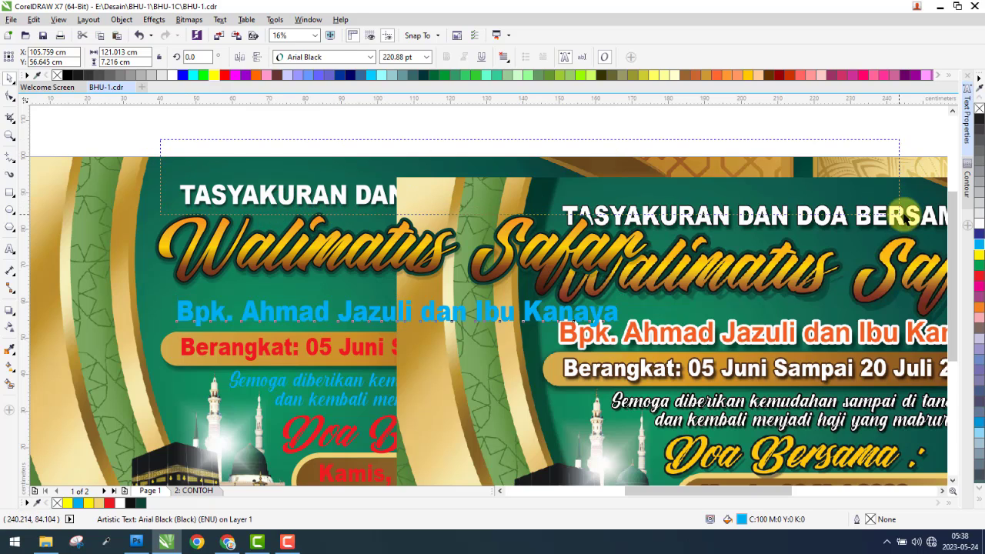
- Duplicate the TASYAKURAN DAN title above the page and select the blue name line
click(321, 180)
drag(334, 190, 341, 130)
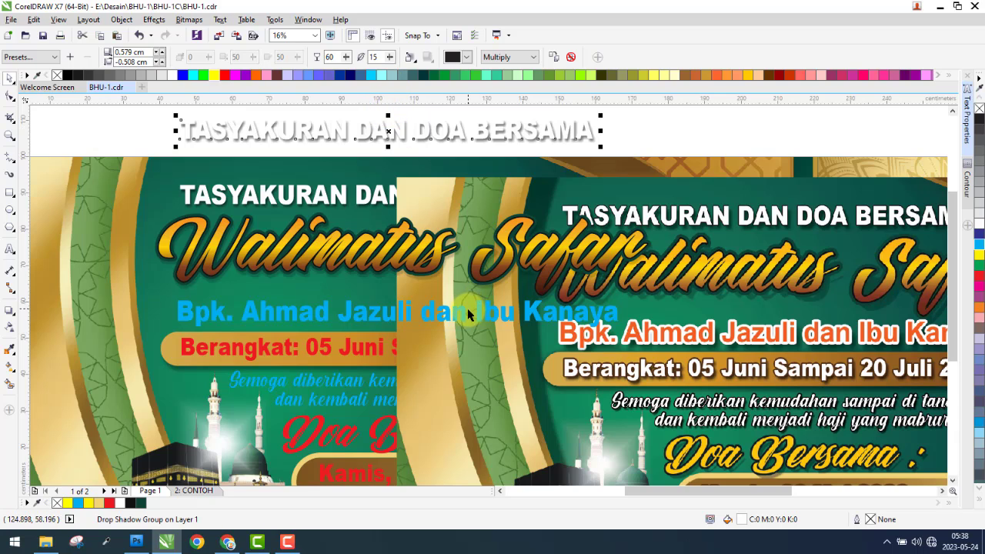
click(478, 315)
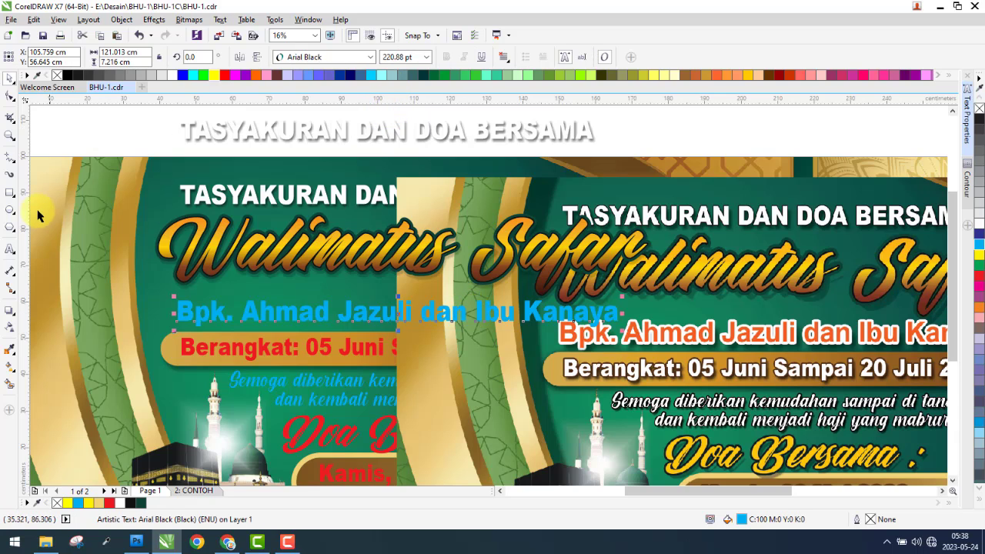
click(33, 19)
click(90, 196)
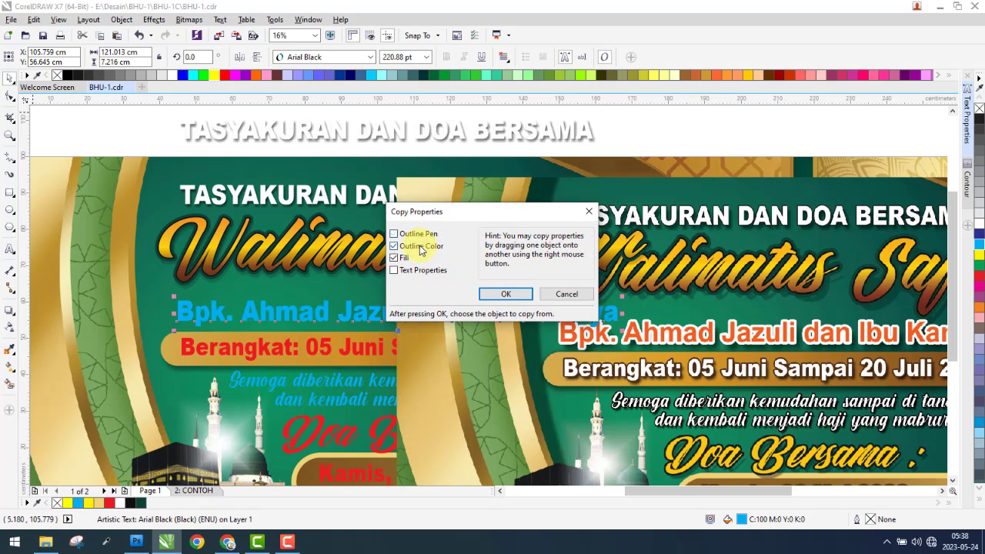
click(551, 299)
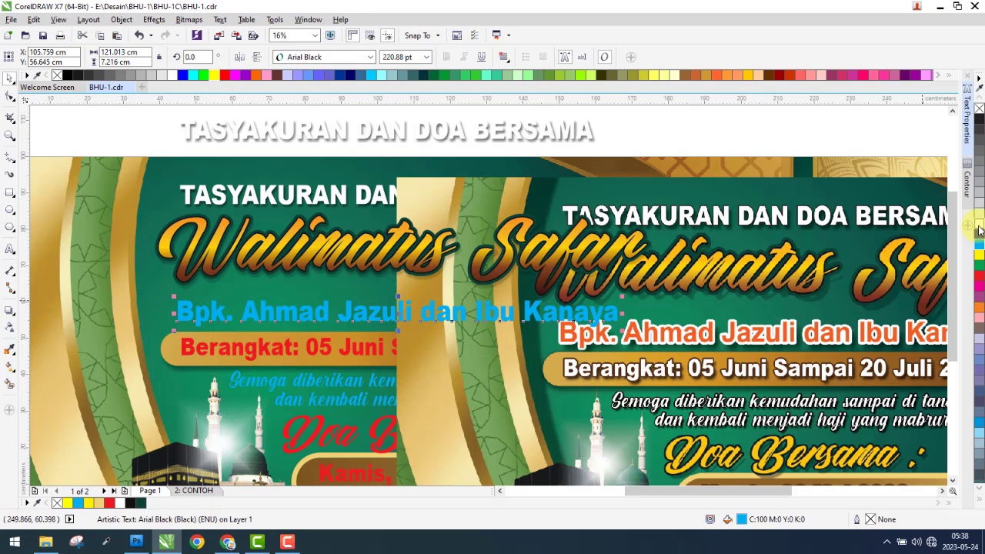
- Fill the name line white and copy the title's drop shadow (fade 60, feathering 15) onto it
click(481, 325)
click(11, 311)
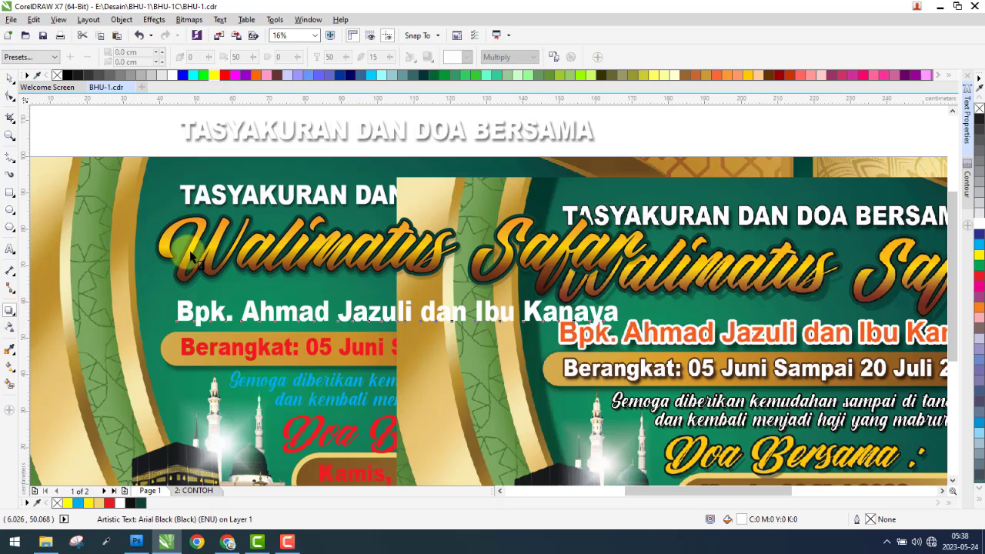
click(531, 142)
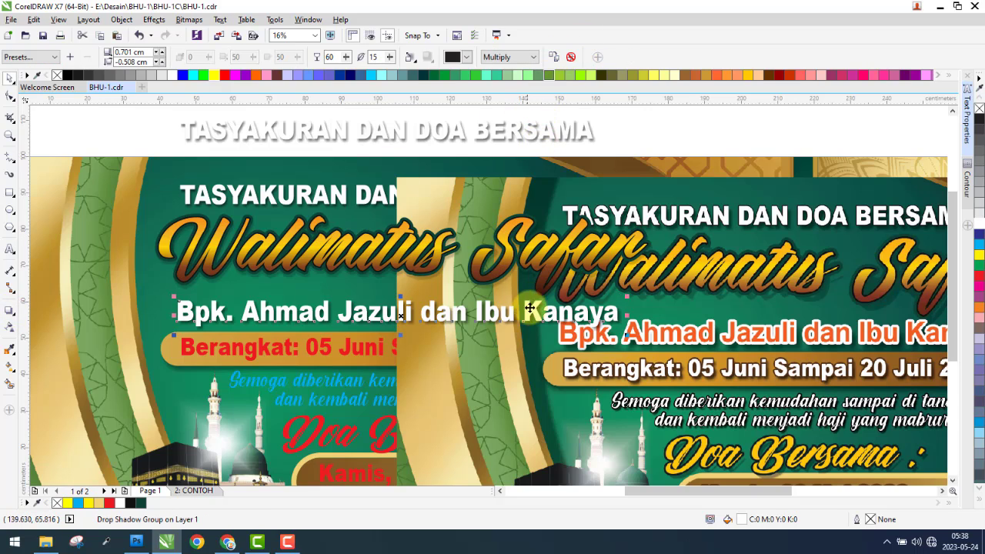
- Fill the name line with the orange sampled from the reference banner
scroll(583, 323, up, 2)
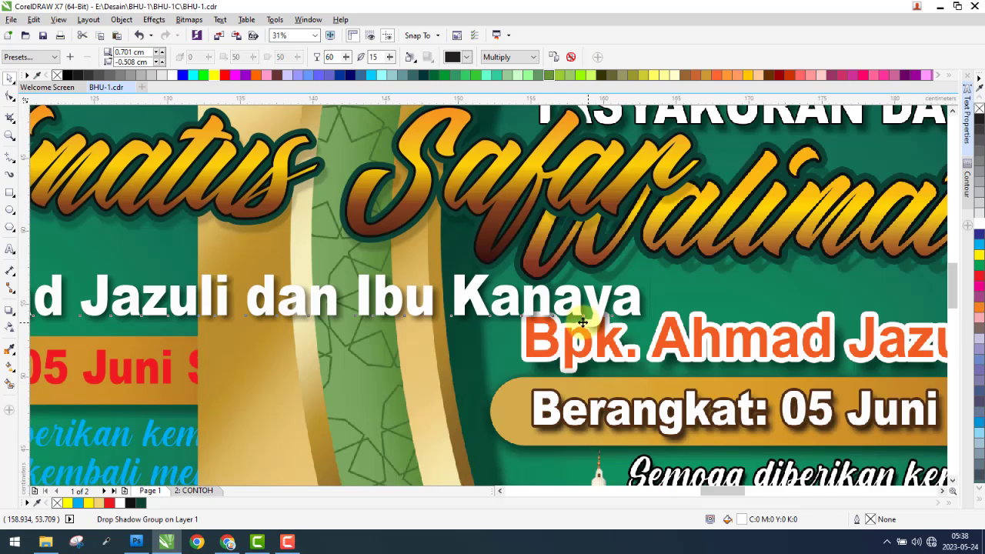
scroll(582, 324, up, 2)
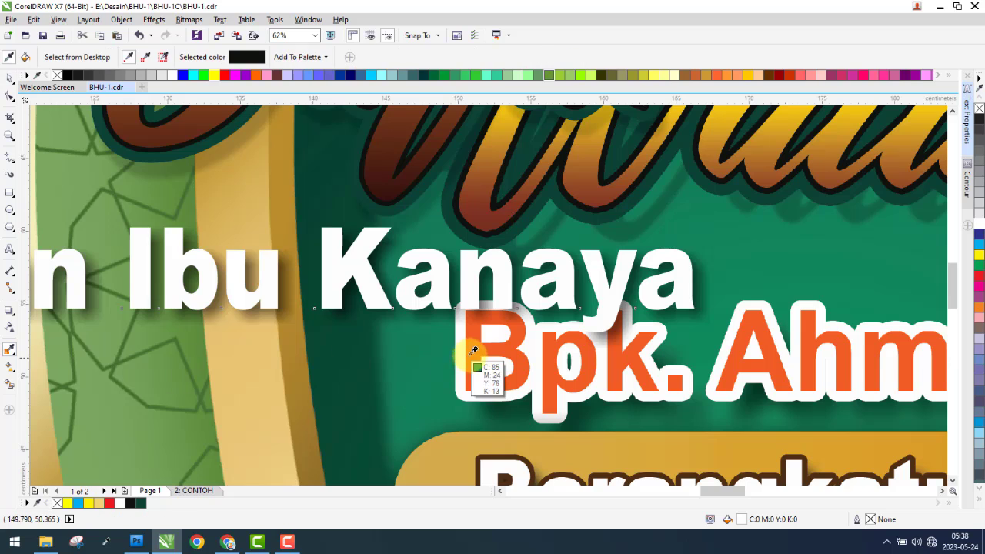
click(493, 370)
click(464, 288)
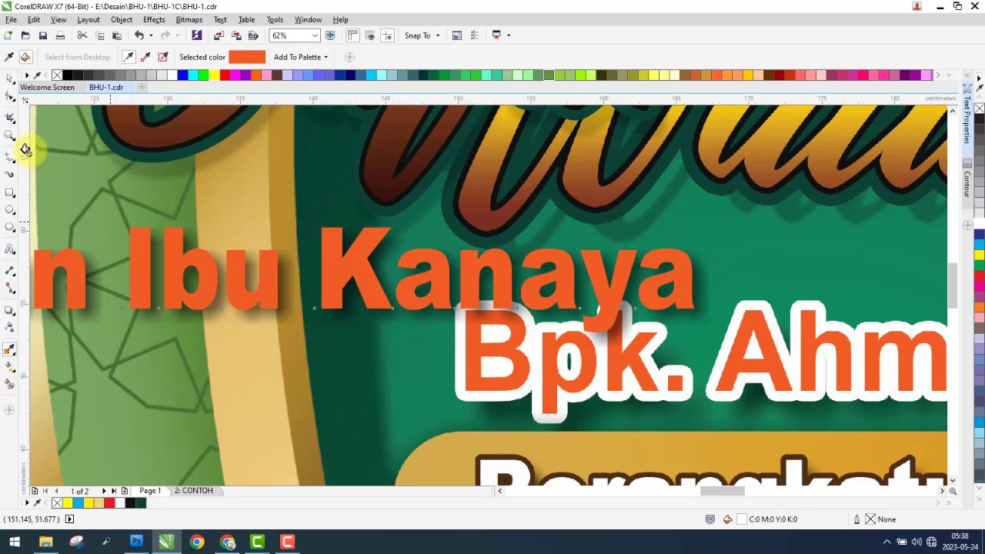
click(11, 78)
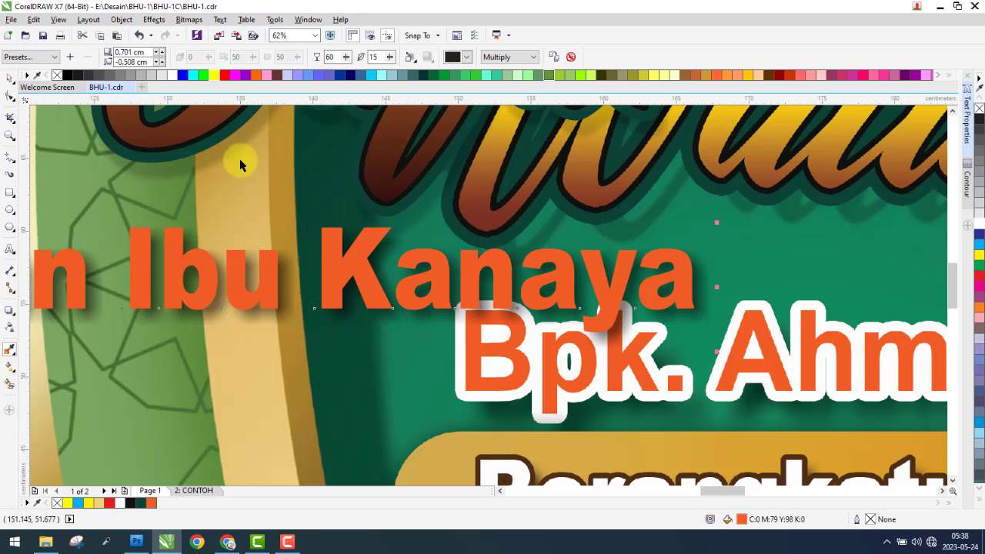
- Give the name text a 20 px white outline and move the reference banner right
right_click(980, 223)
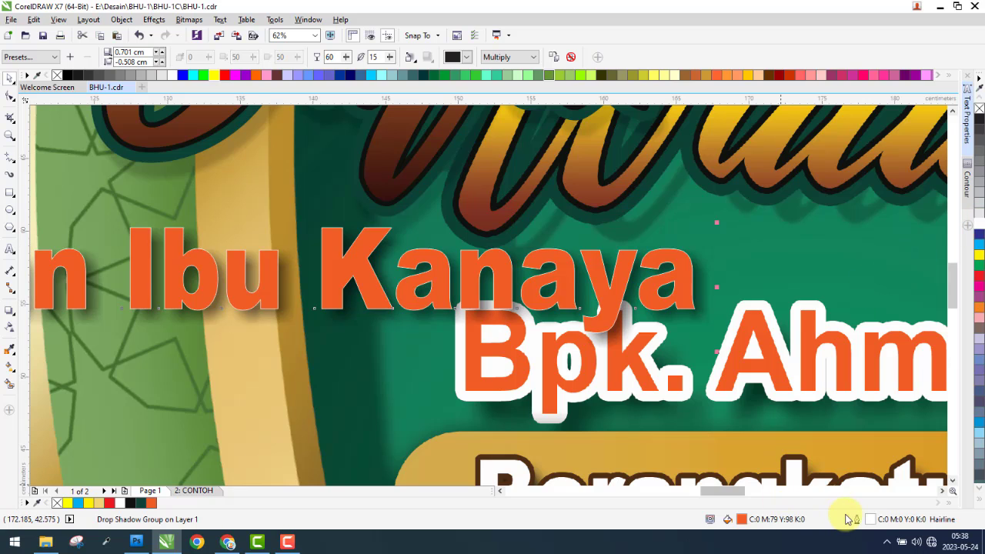
double_click(868, 522)
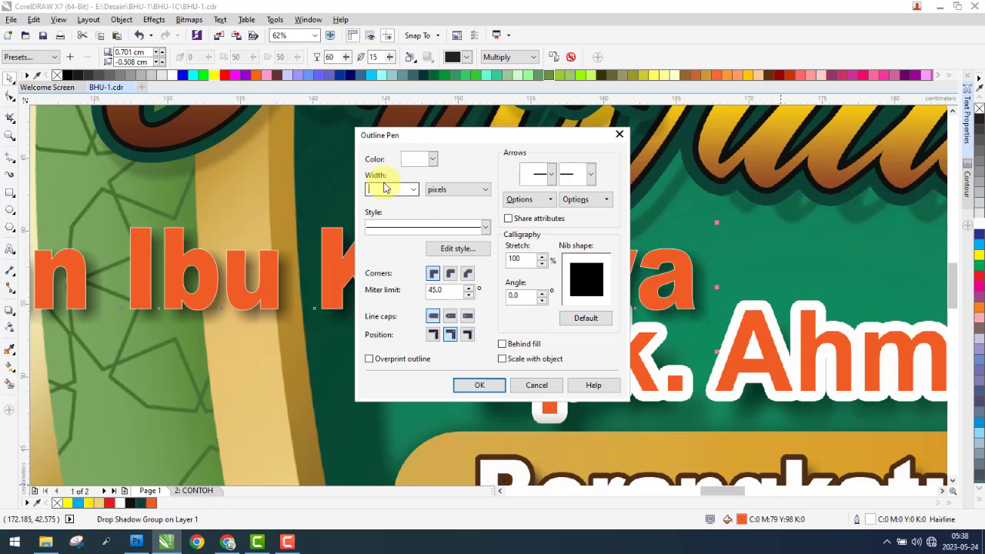
click(620, 135)
click(618, 276)
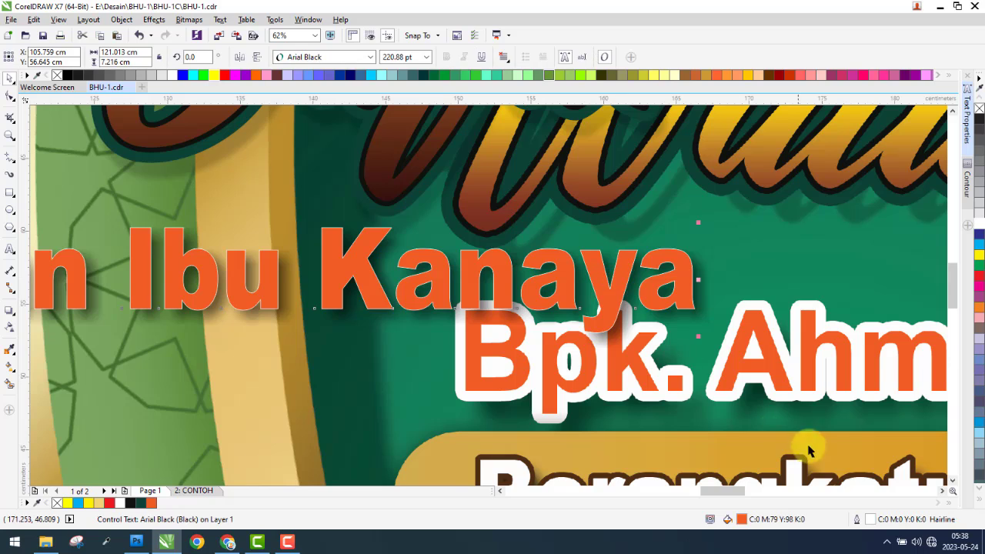
double_click(870, 521)
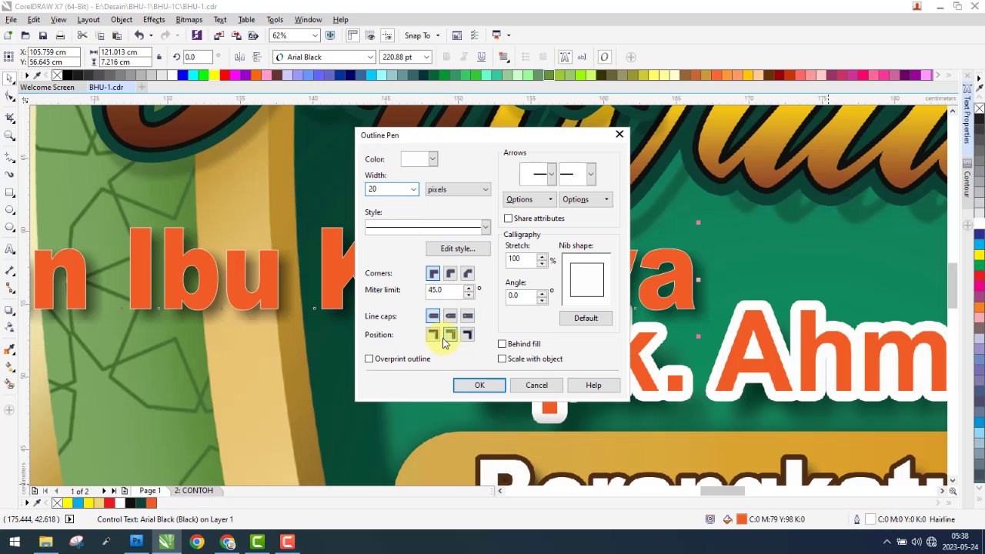
click(479, 385)
scroll(472, 354, down, 6)
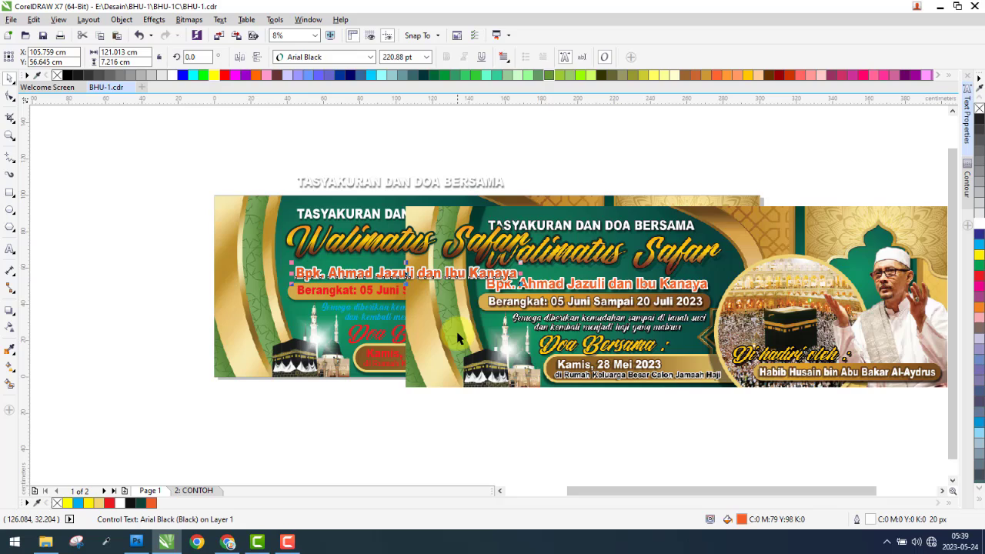
drag(457, 338, 574, 339)
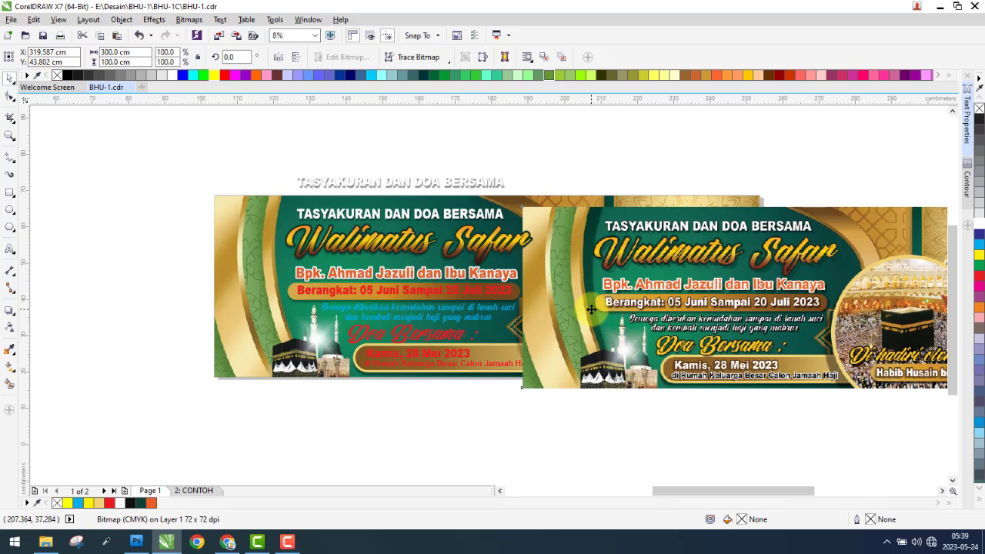
- Fill the Berangkat date line white
scroll(591, 309, up, 2)
click(406, 281)
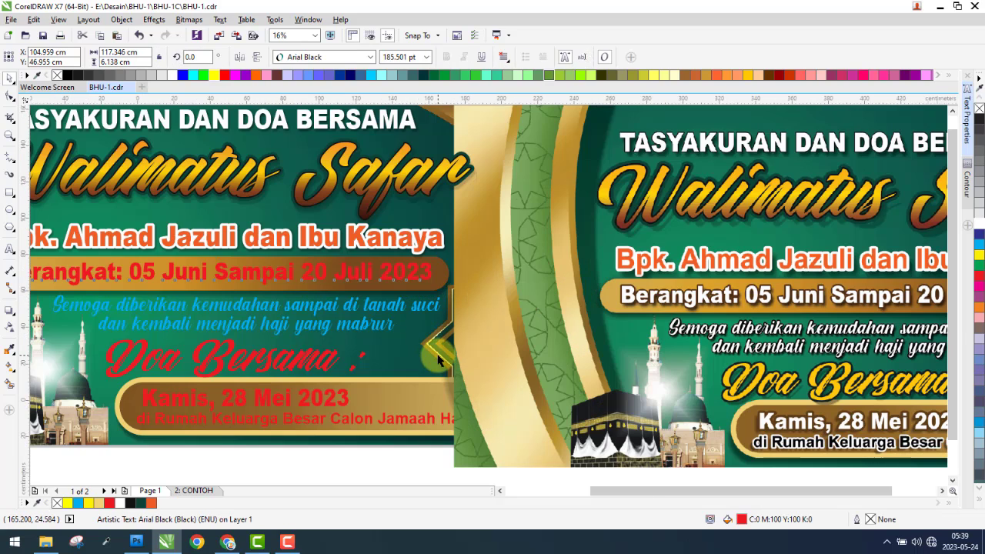
scroll(260, 265, down, 2)
scroll(286, 221, up, 2)
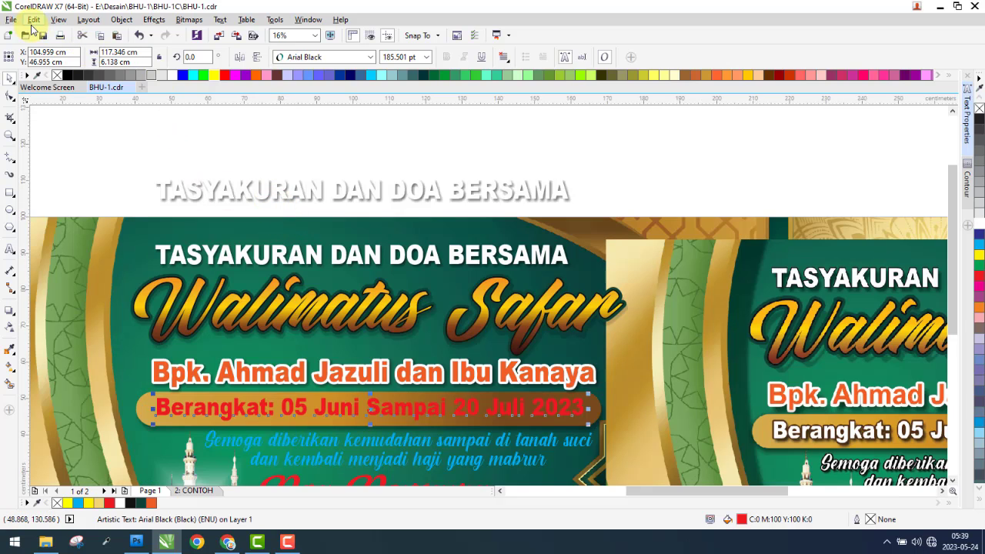
click(979, 227)
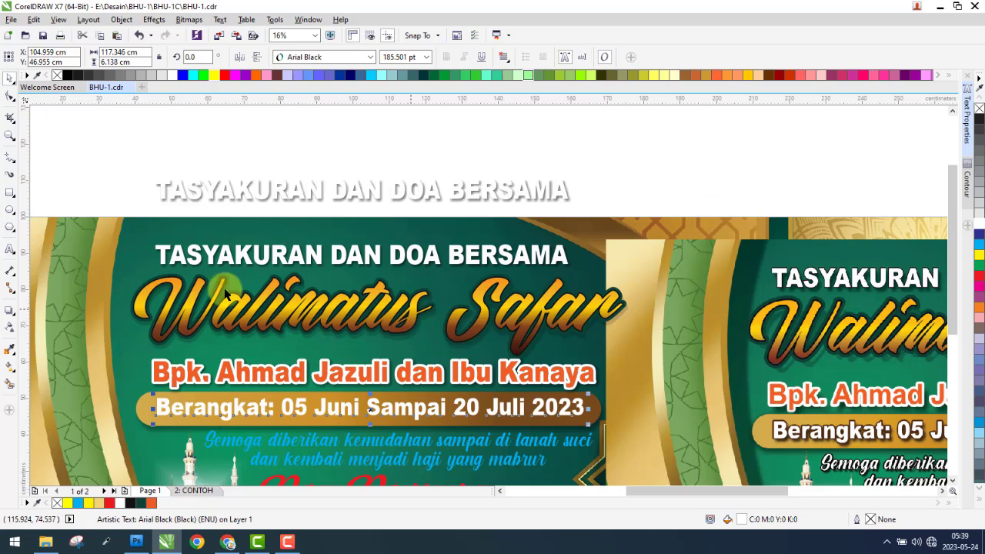
- Line the reference banner up beside the date line and bring the date line in front
click(10, 311)
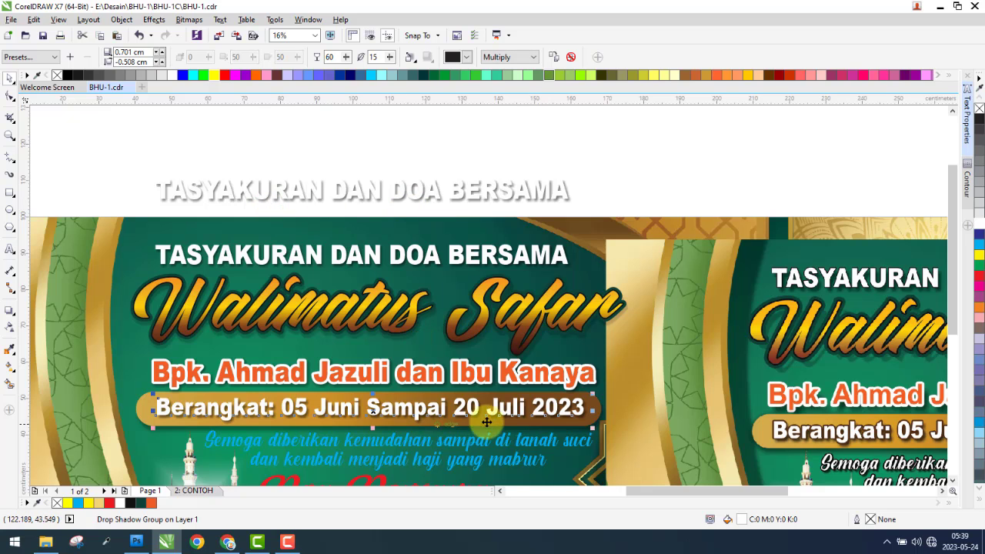
click(800, 427)
drag(801, 427, 770, 384)
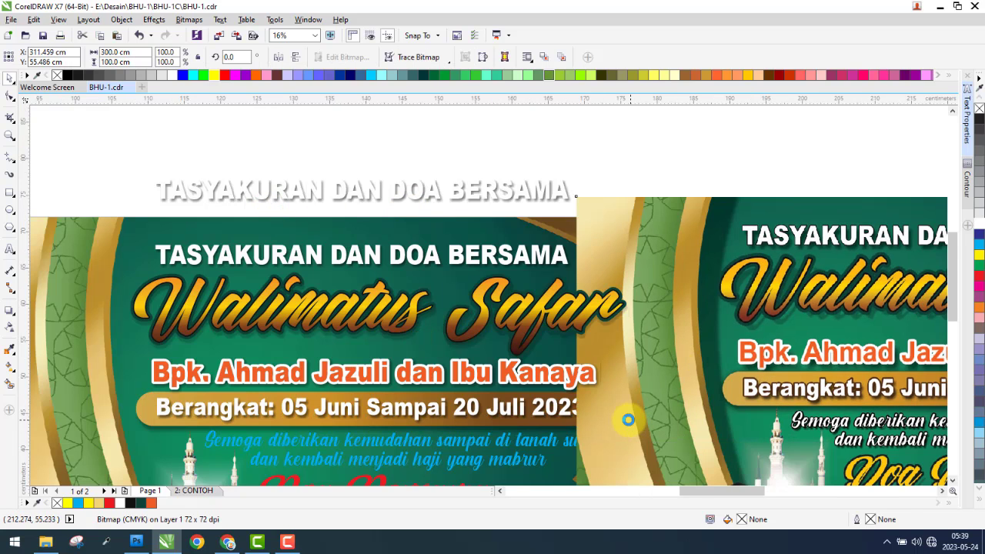
scroll(628, 420, up, 3)
scroll(739, 371, down, 1)
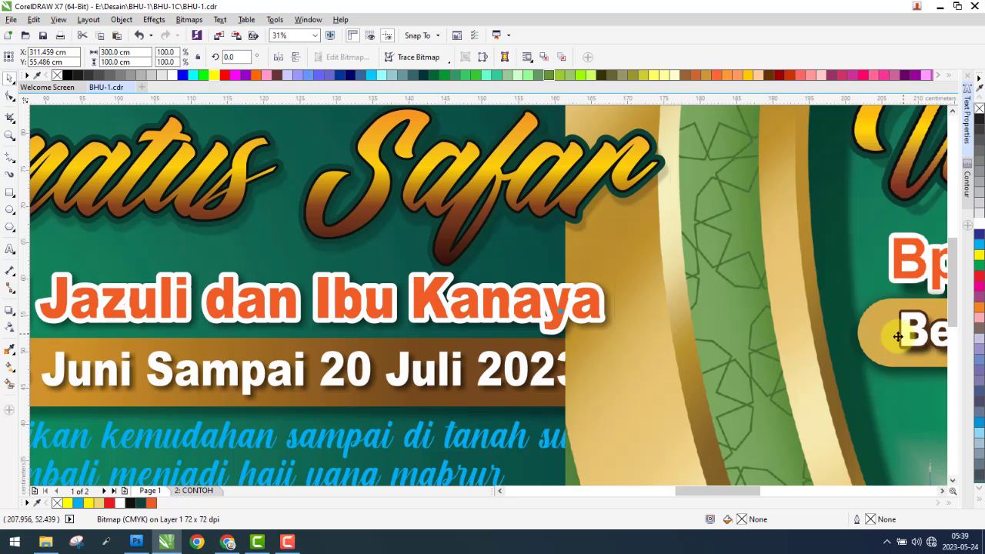
drag(899, 336, 322, 377)
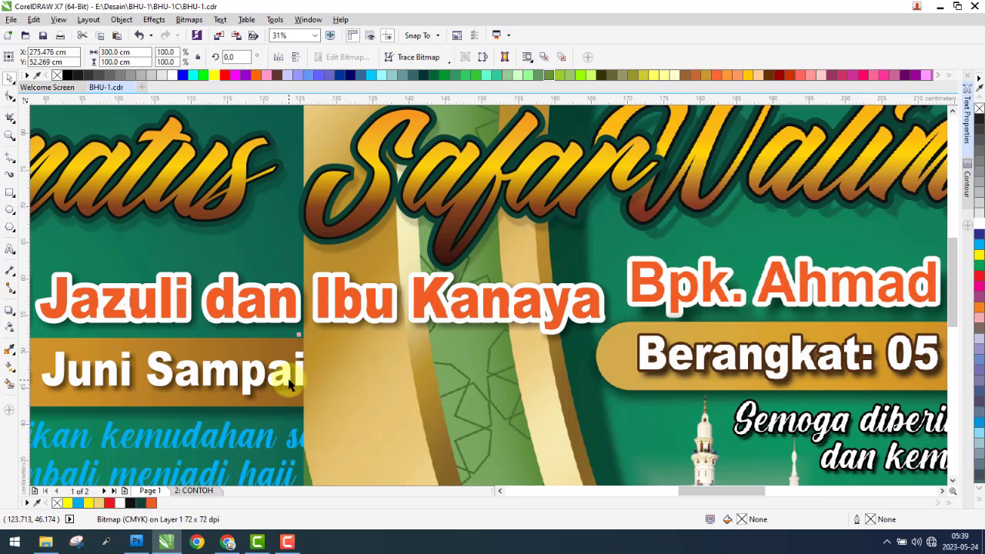
click(289, 385)
key(shift+Page_Up)
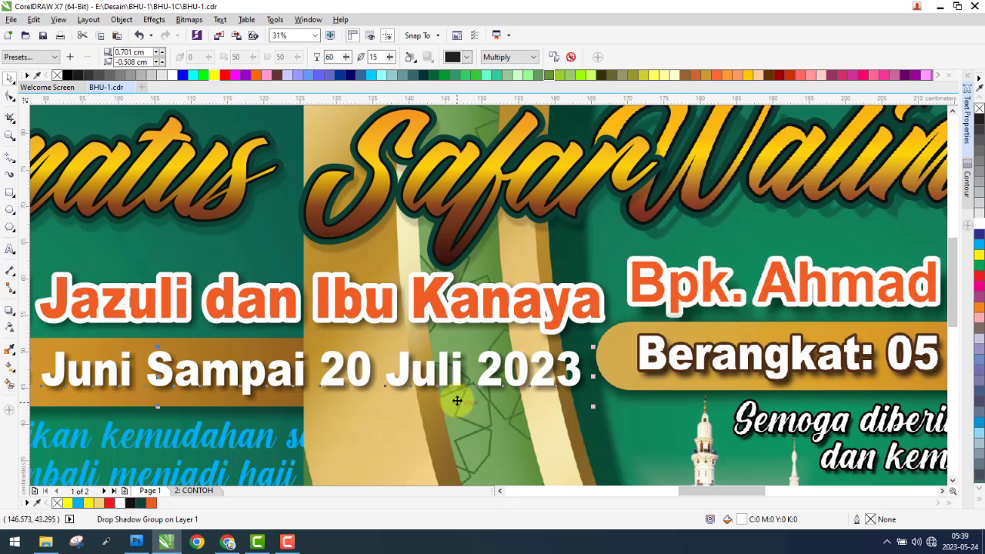
scroll(631, 368, up, 2)
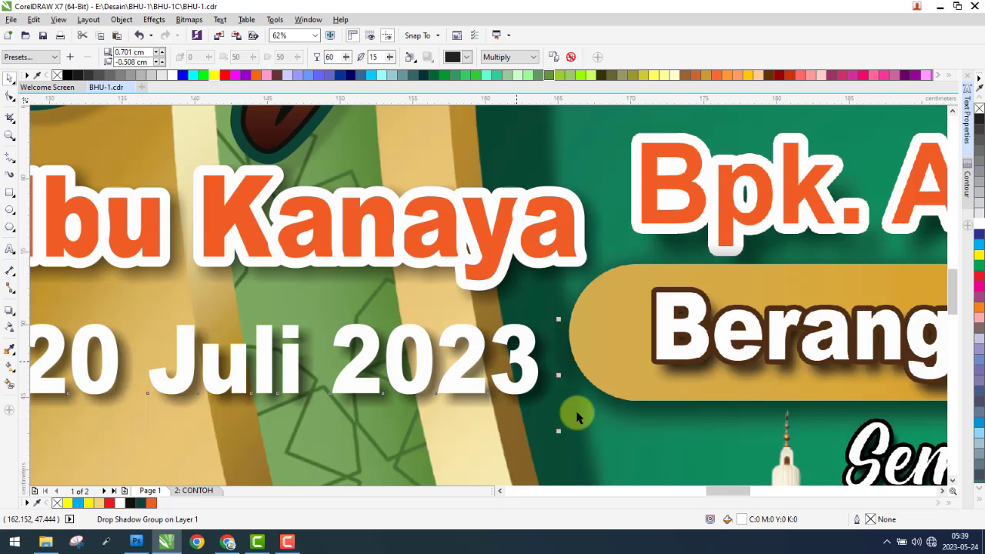
- Give the date line a 10 px rounded dark brown outline sampled from the reference, then move the reference right
right_click(981, 385)
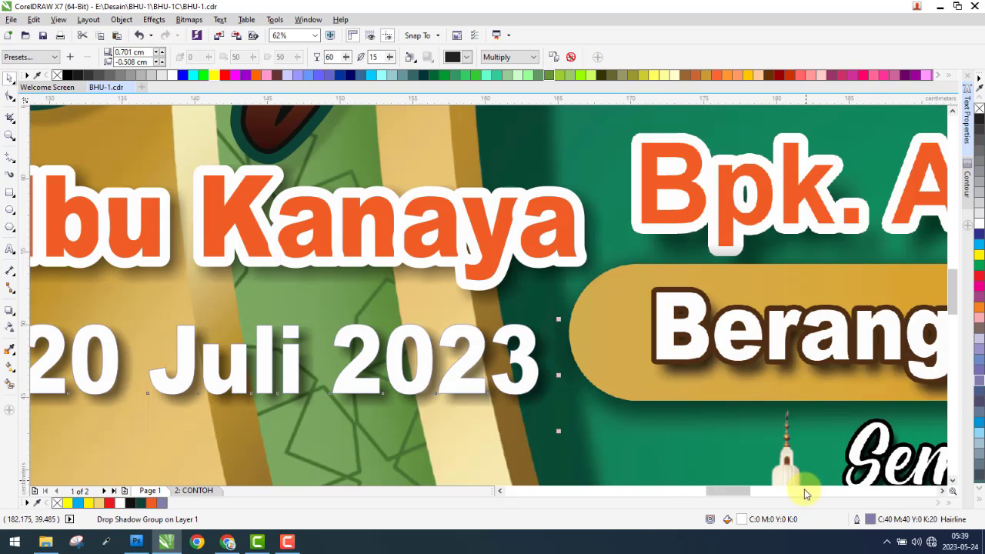
double_click(872, 521)
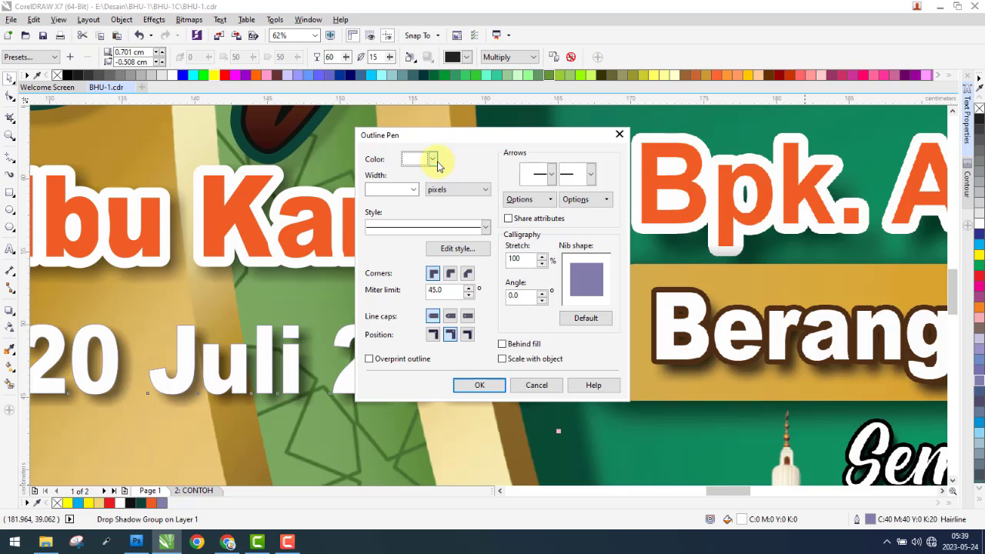
click(433, 160)
click(448, 259)
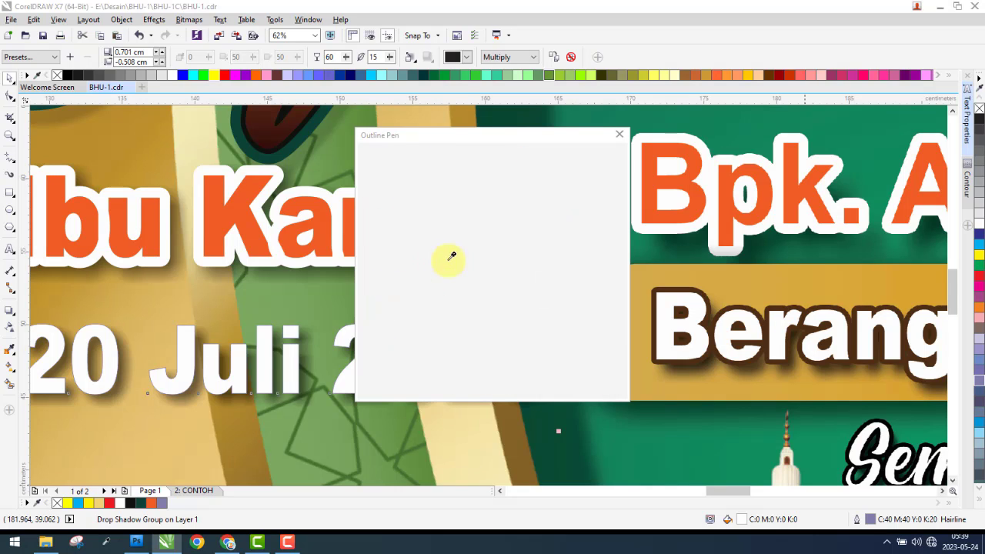
click(666, 284)
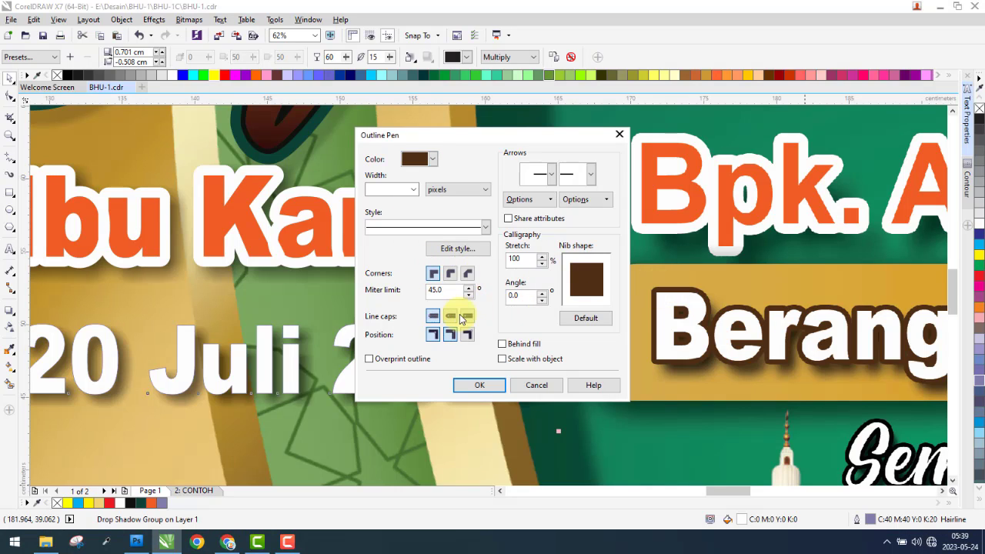
click(451, 276)
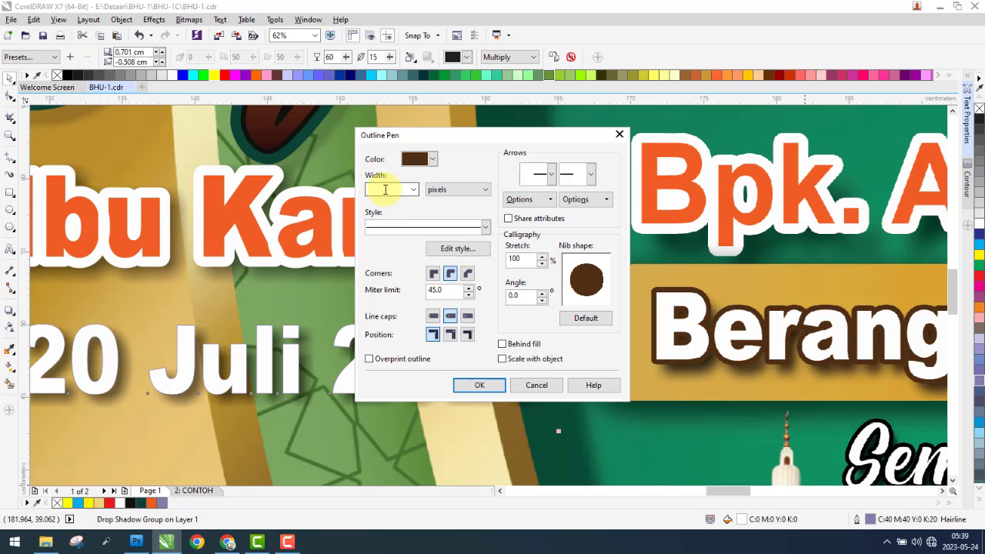
click(477, 386)
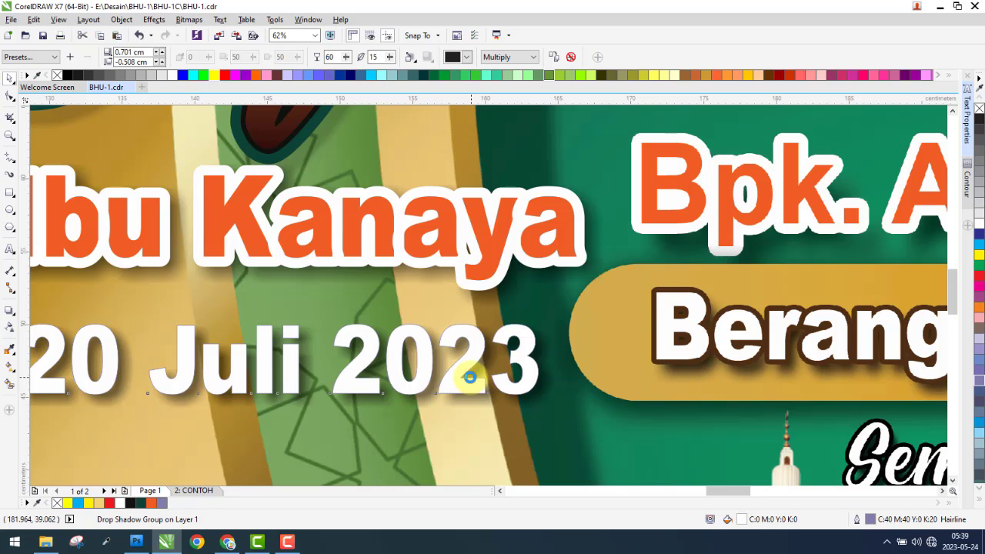
scroll(577, 307, down, 2)
scroll(577, 306, down, 5)
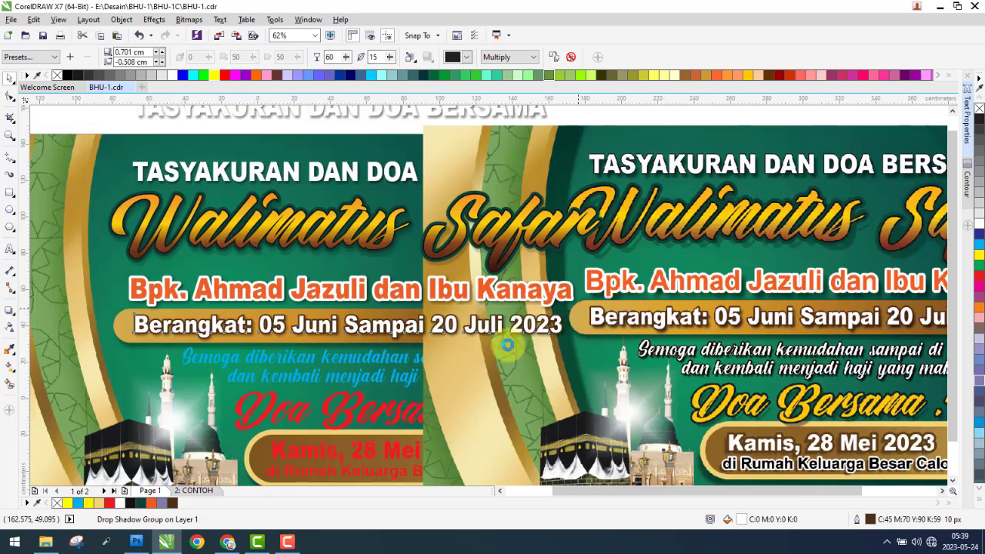
drag(542, 360, 617, 366)
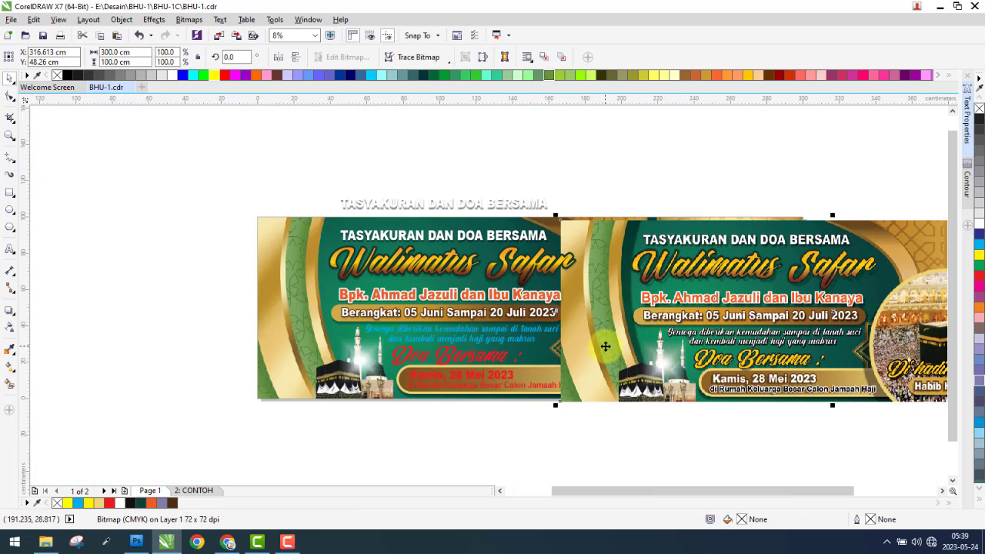
- Give the white Semoga blessing script a black outline behind its fill, 8 px wide
scroll(606, 346, up, 2)
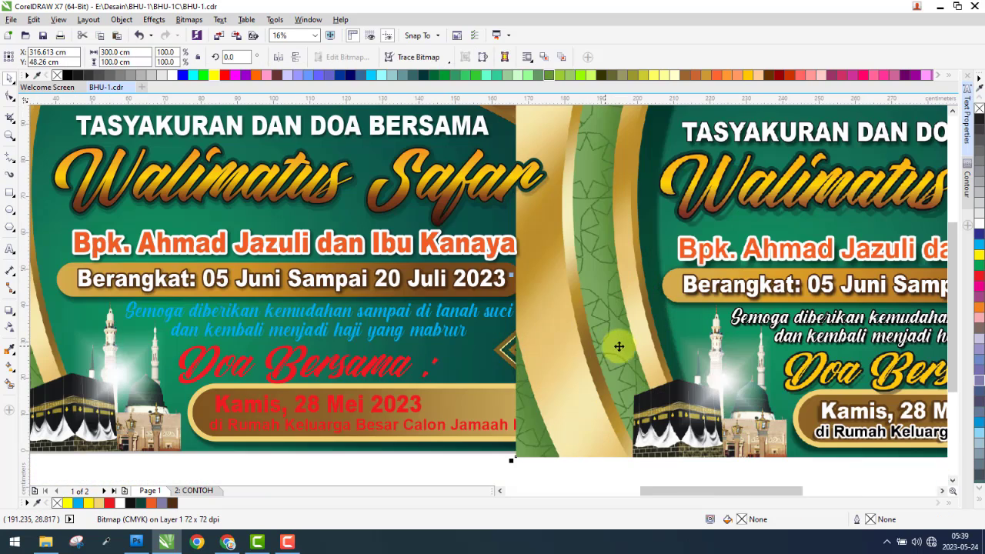
click(405, 317)
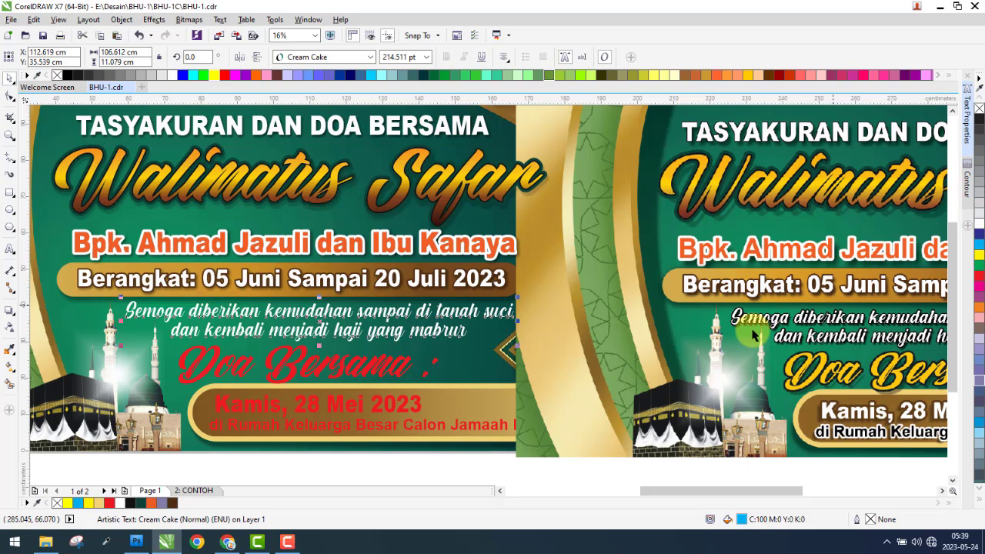
drag(719, 323, 524, 324)
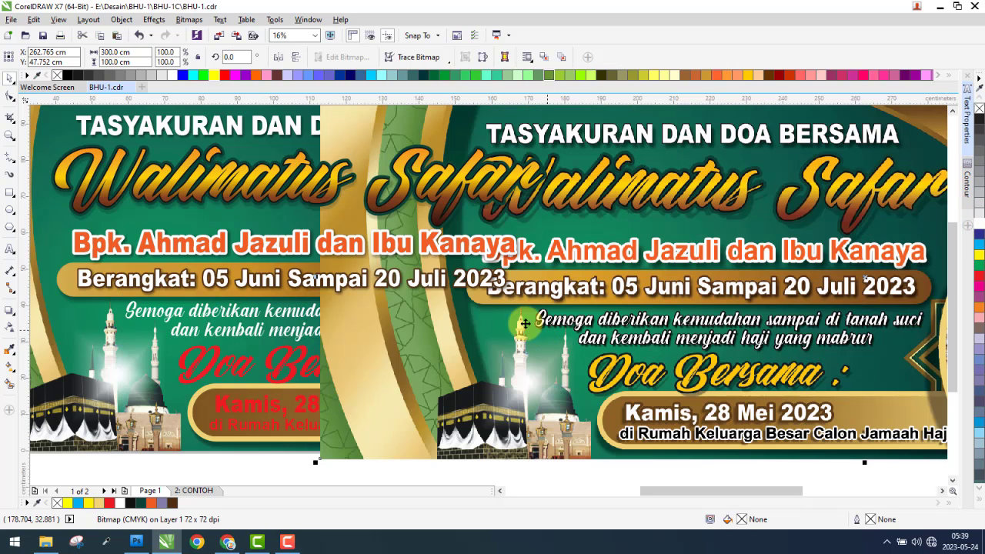
click(305, 317)
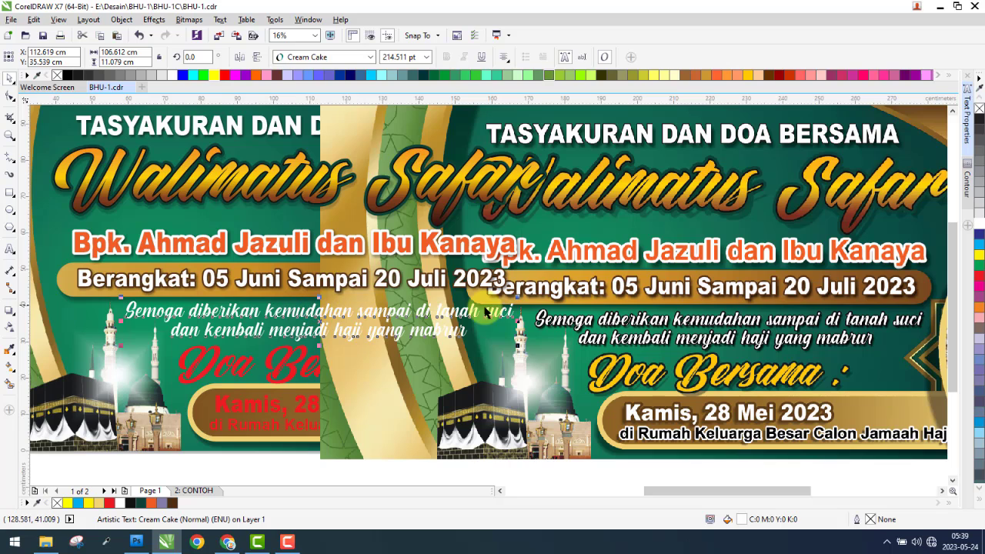
scroll(542, 323, up, 4)
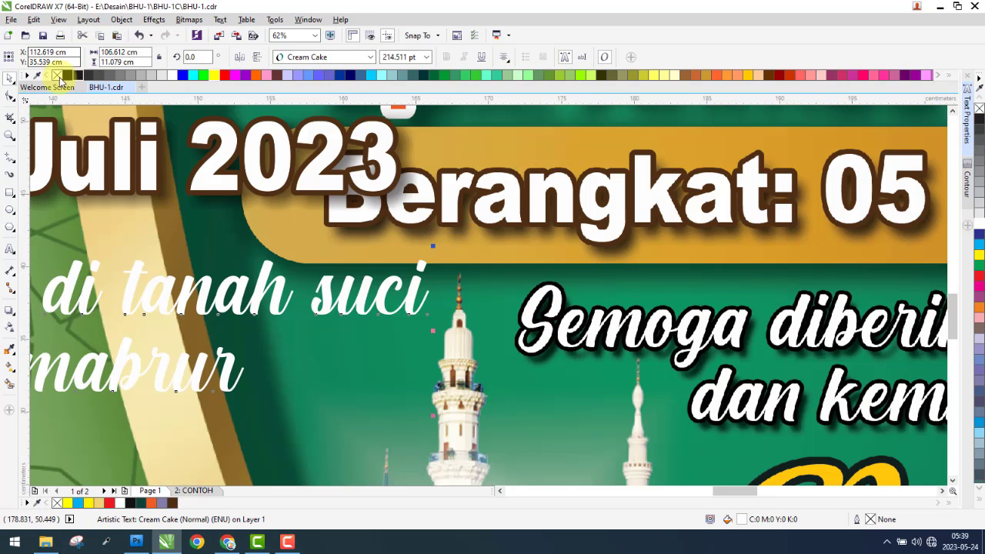
right_click(67, 75)
scroll(489, 300, up, 2)
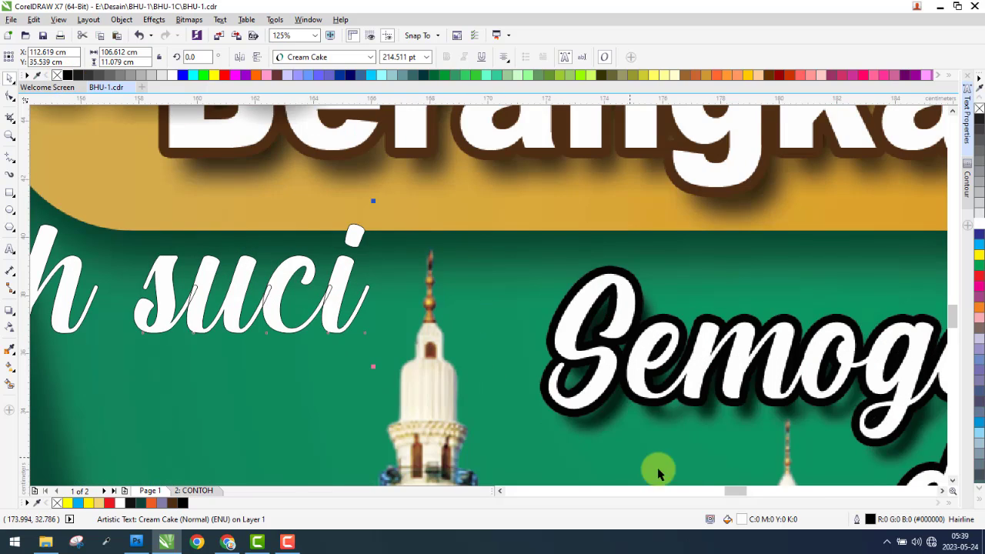
double_click(873, 521)
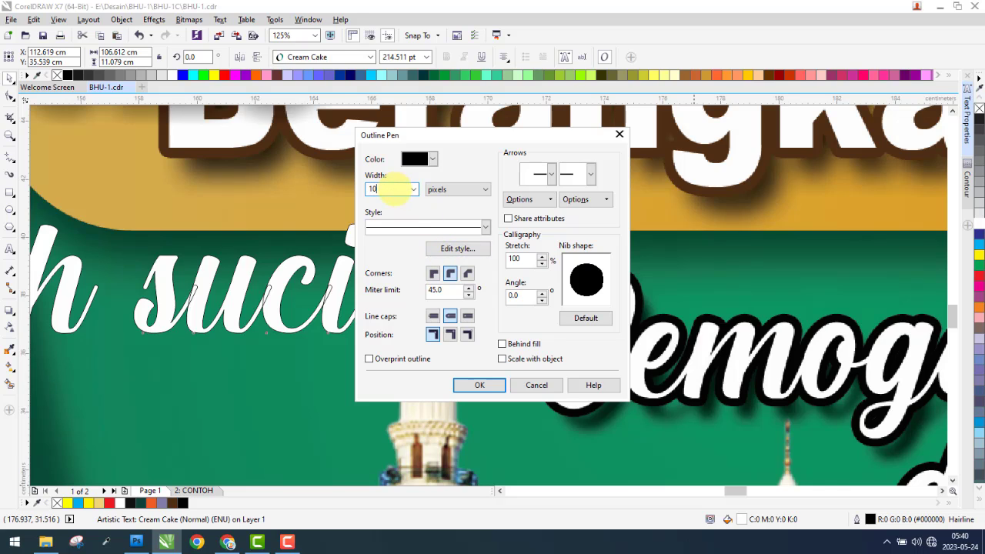
click(480, 385)
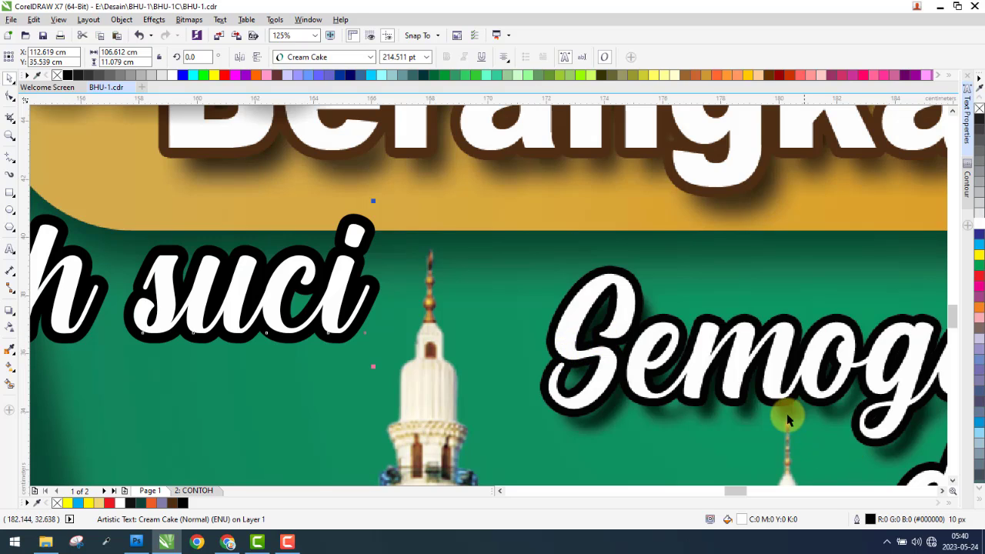
double_click(870, 520)
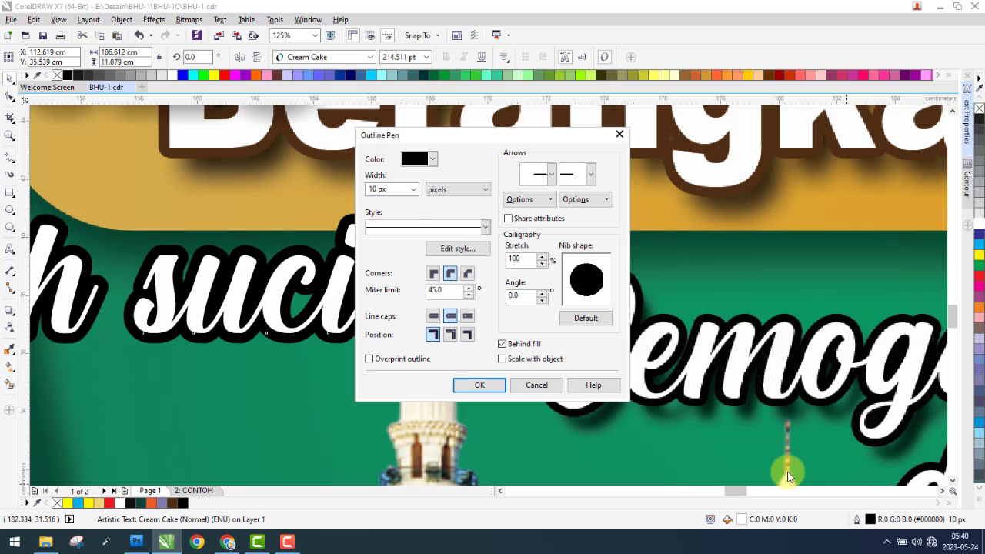
key(Return)
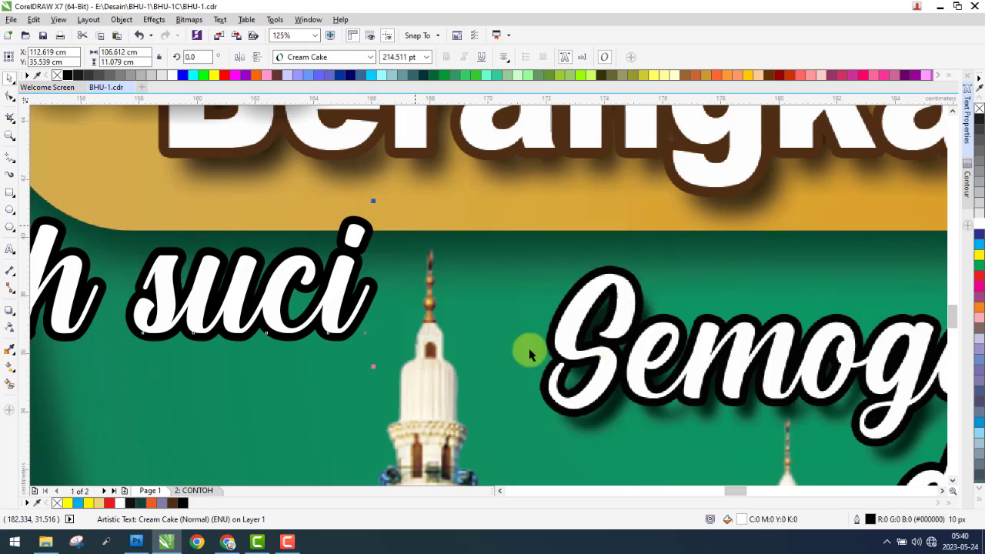
- Line up the reference banner and select the red Doa Bersama text
scroll(743, 341, down, 4)
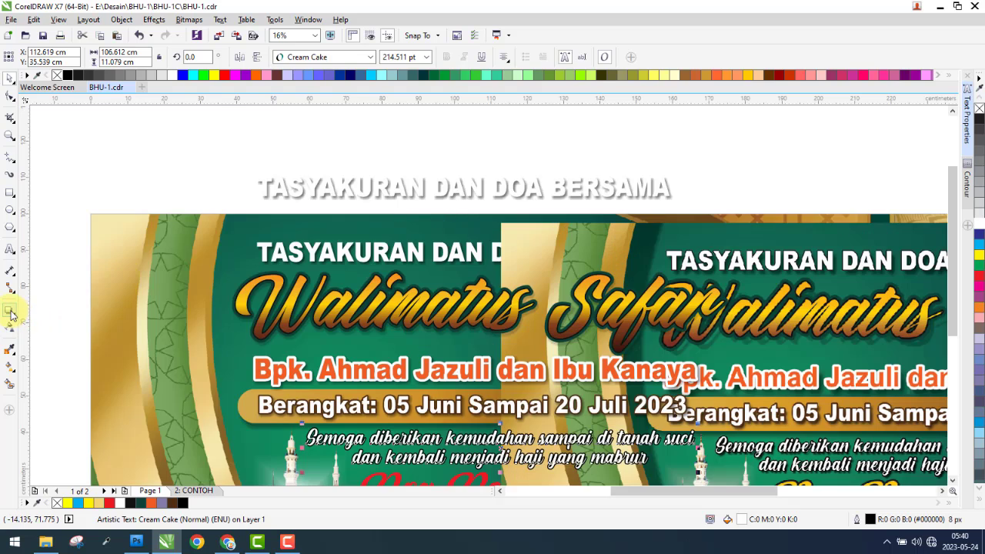
click(10, 311)
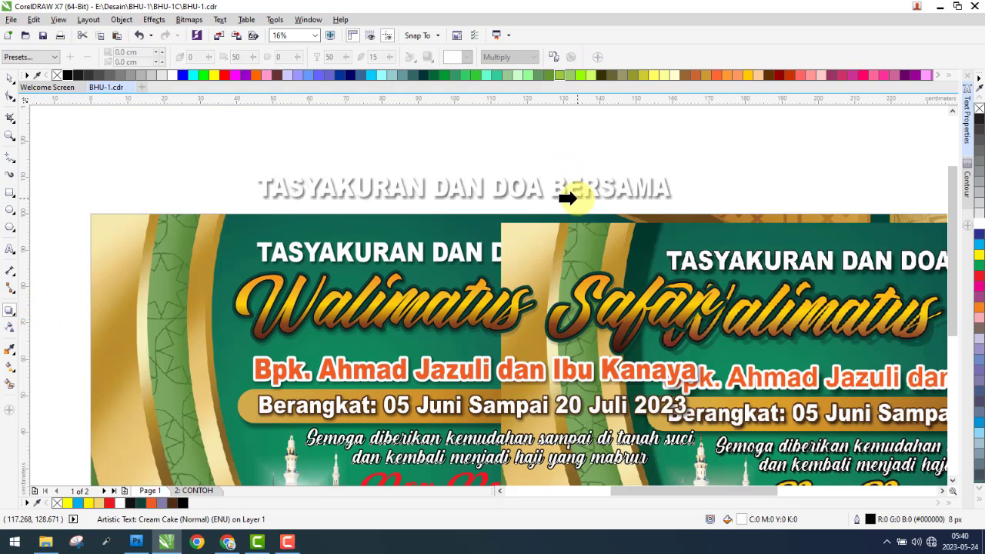
scroll(369, 214, down, 2)
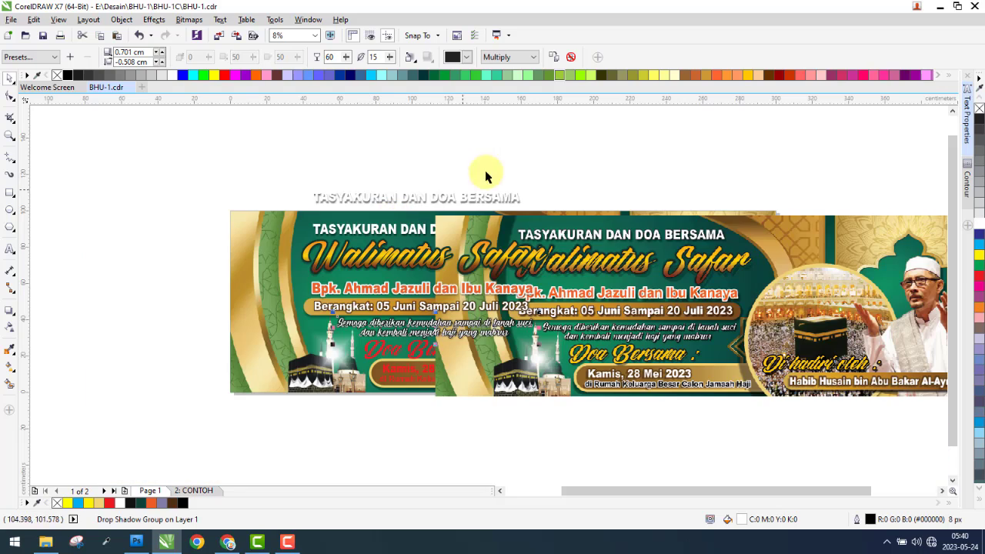
drag(541, 347, 653, 334)
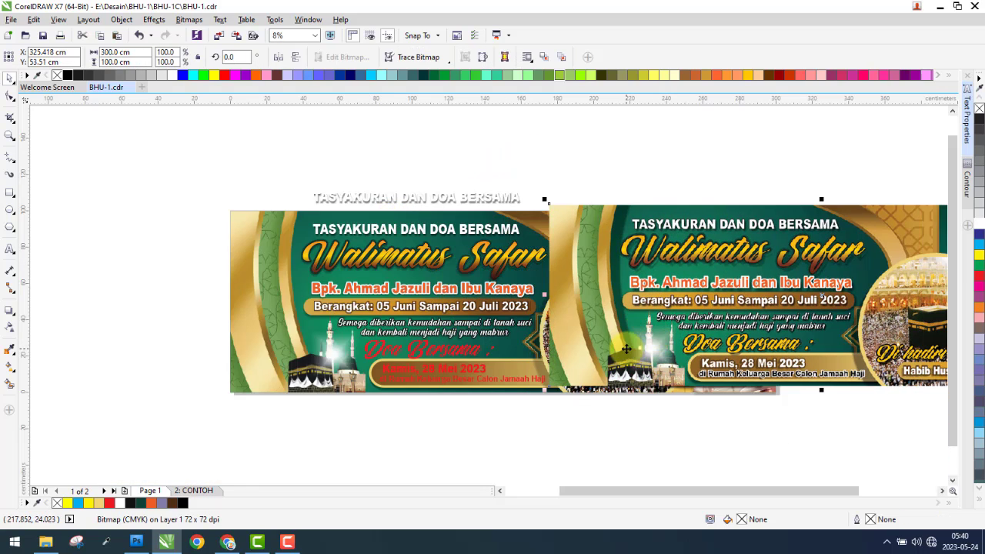
scroll(623, 359, up, 2)
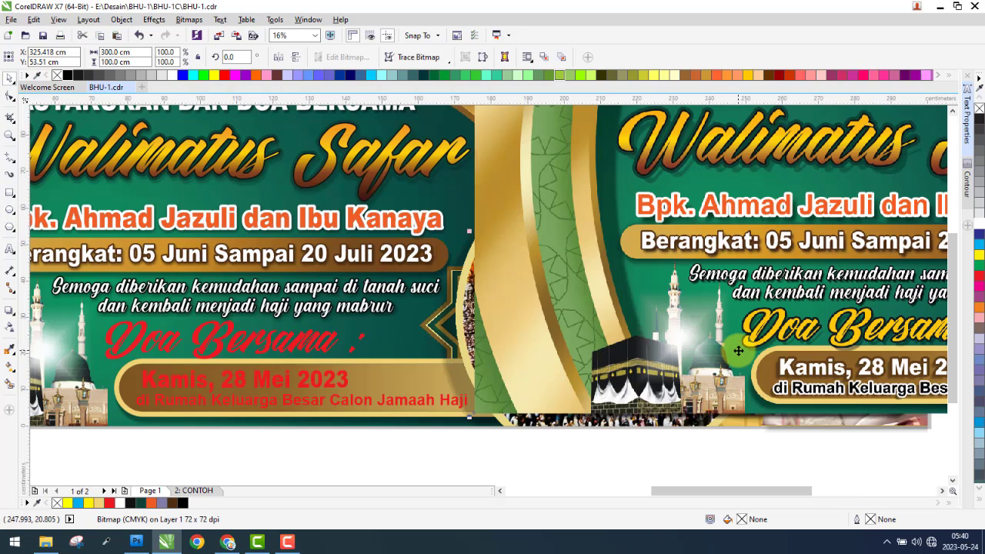
drag(751, 352, 268, 350)
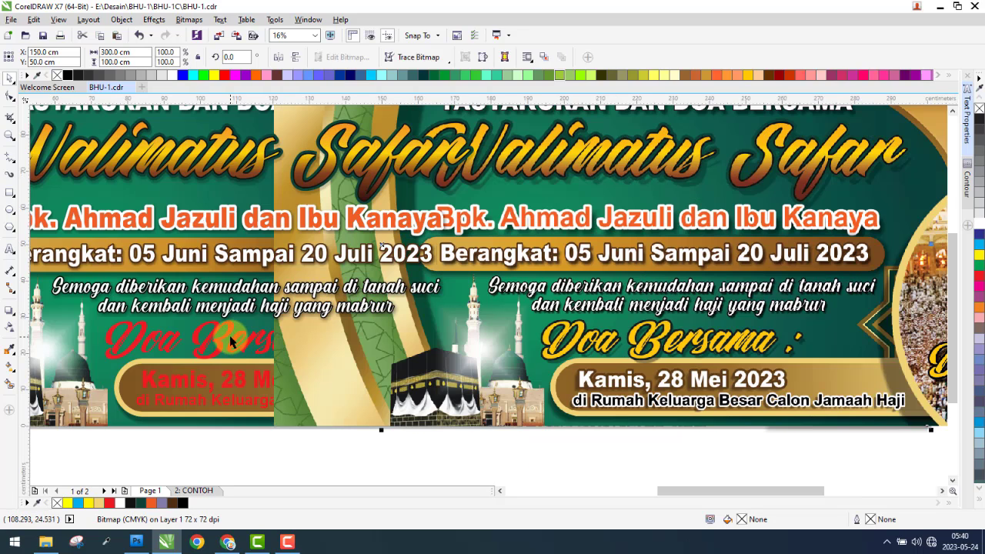
click(231, 340)
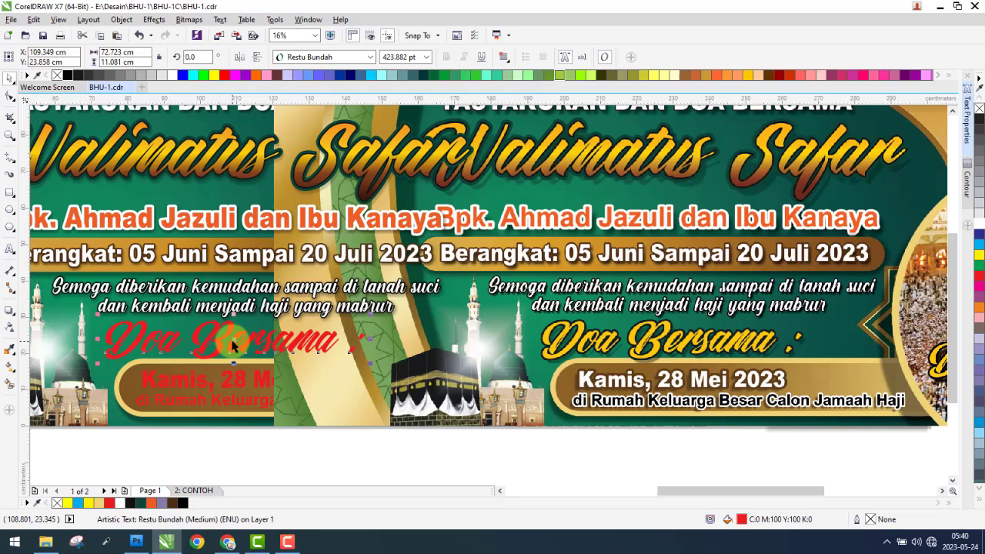
mouse_move(478, 374)
mouse_down()
mouse_move(401, 388)
mouse_move(353, 380)
mouse_up()
scroll(352, 355, up, 3)
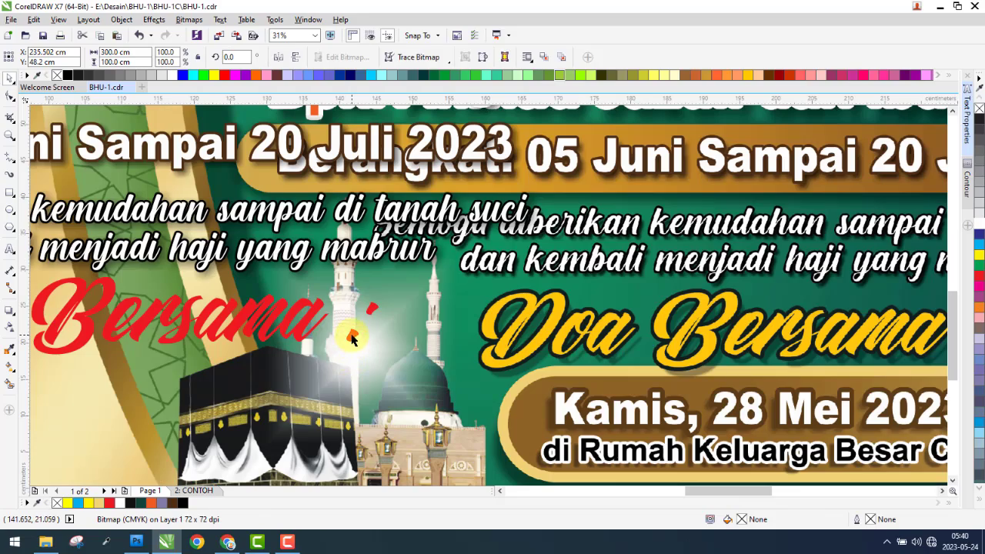
click(350, 338)
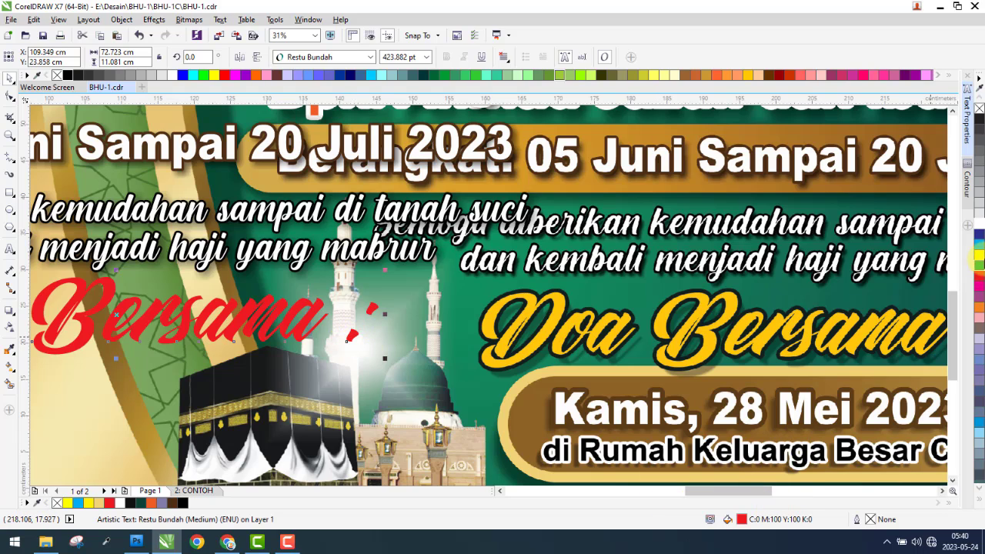
- Give Doa Bersama a 15 px dark outline sampled from the design
right_click(982, 253)
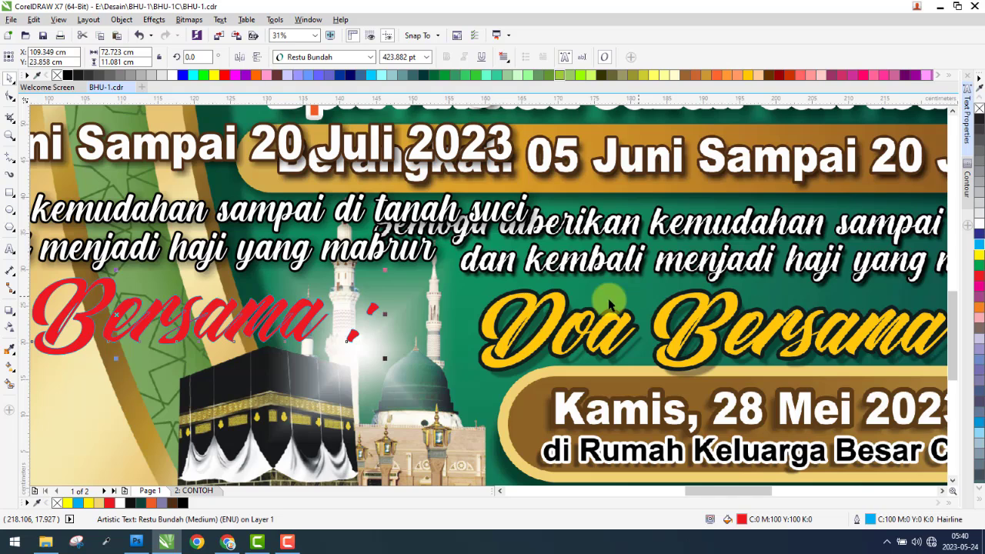
scroll(494, 344, up, 2)
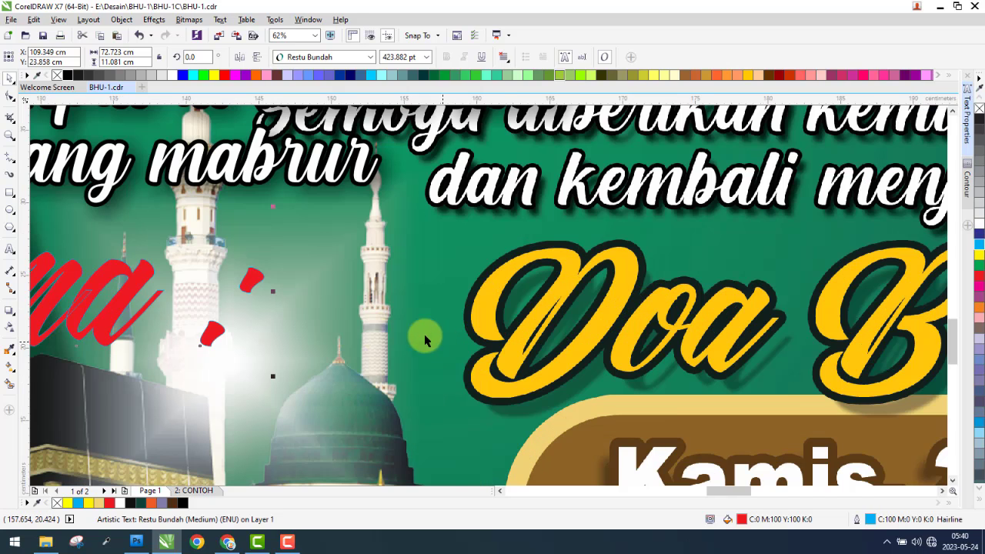
double_click(870, 519)
click(433, 158)
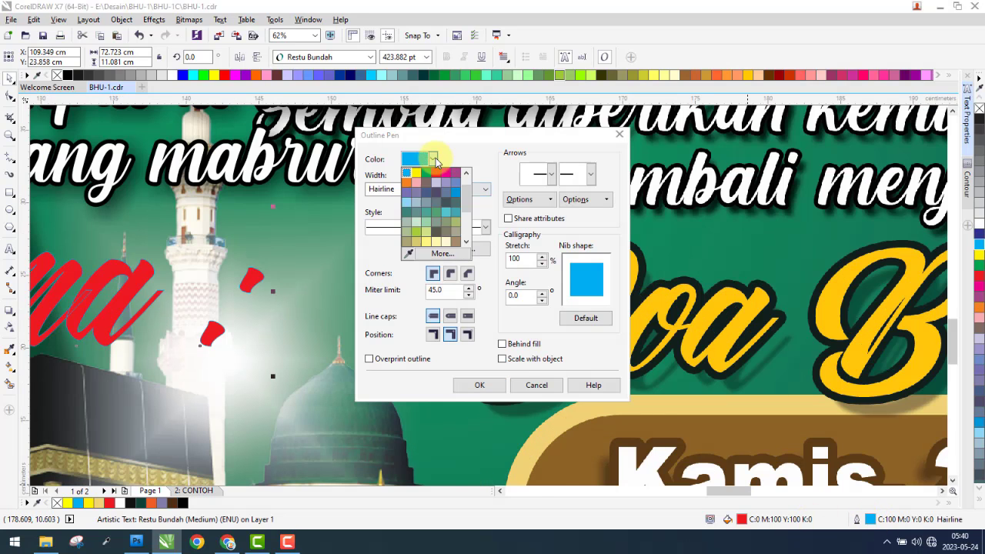
click(409, 255)
click(645, 305)
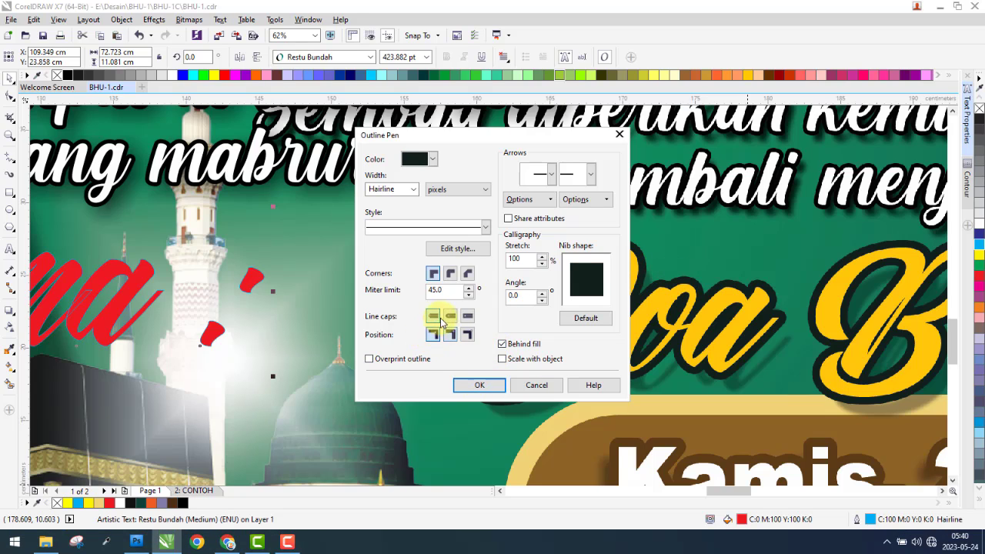
click(473, 387)
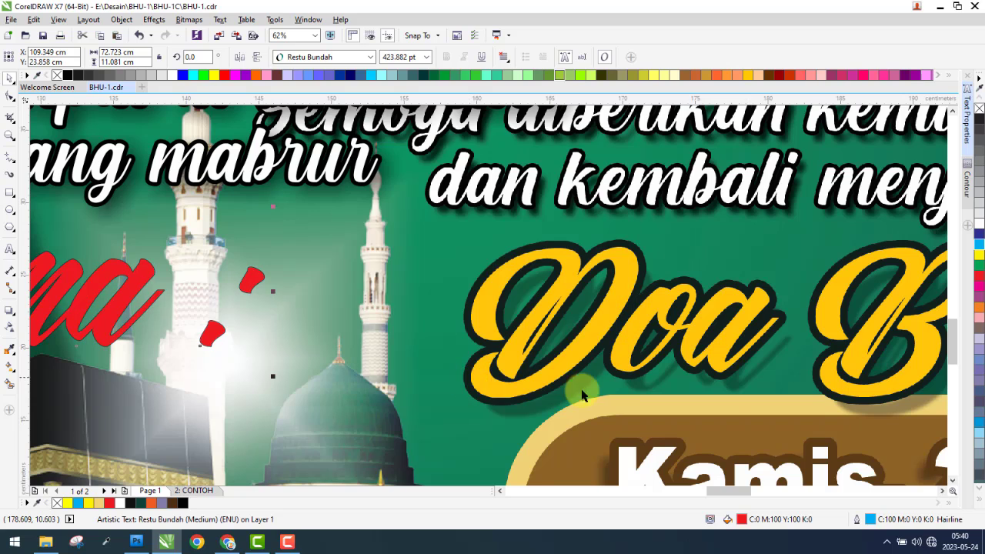
double_click(871, 519)
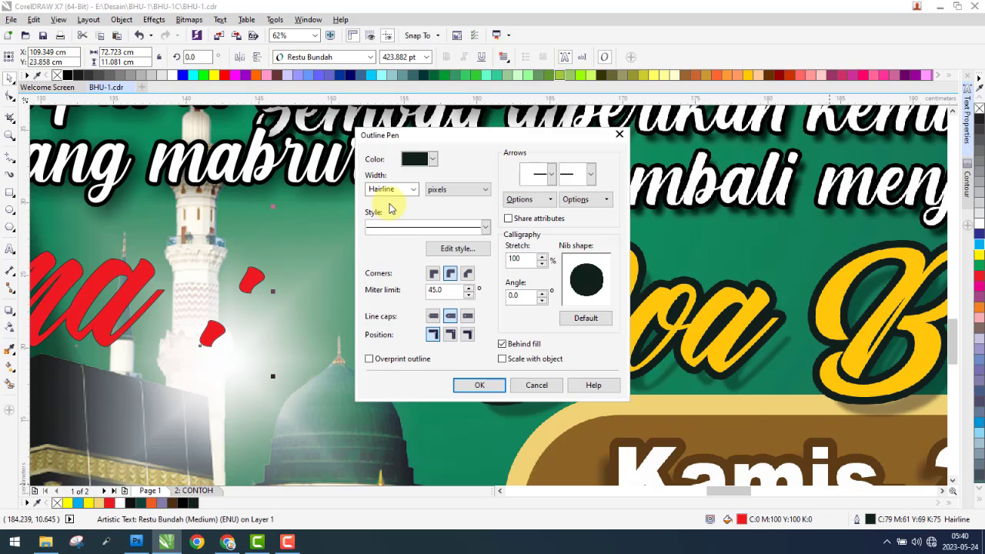
key(Return)
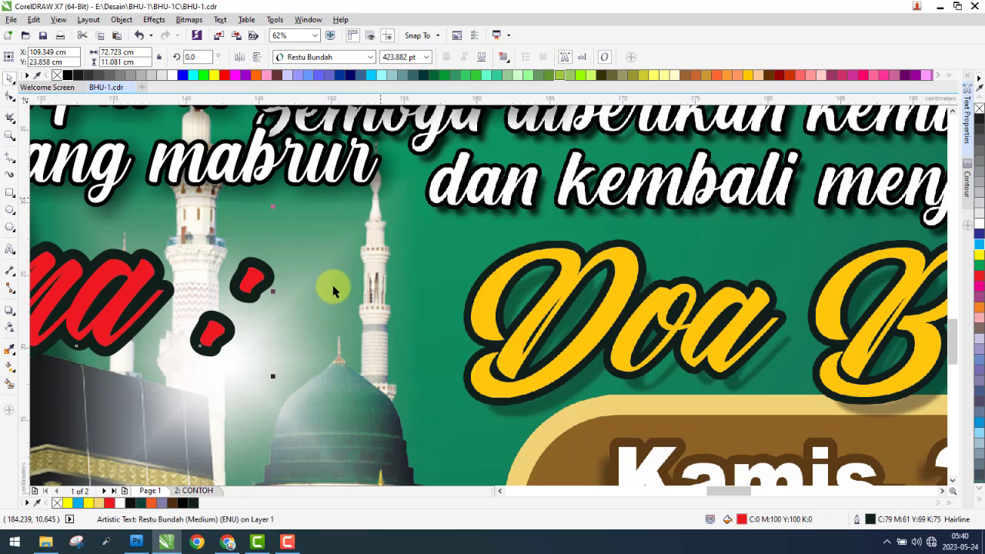
double_click(871, 521)
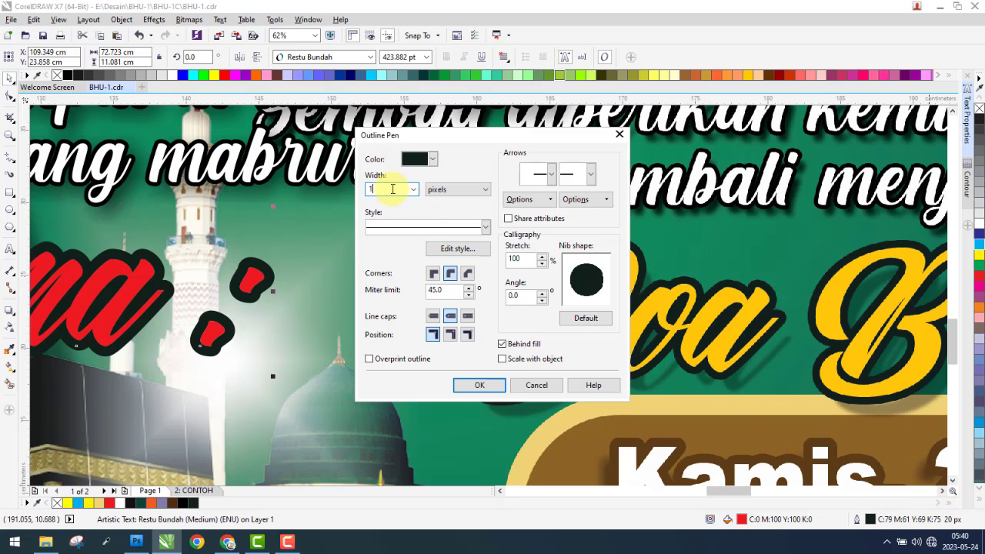
key(Return)
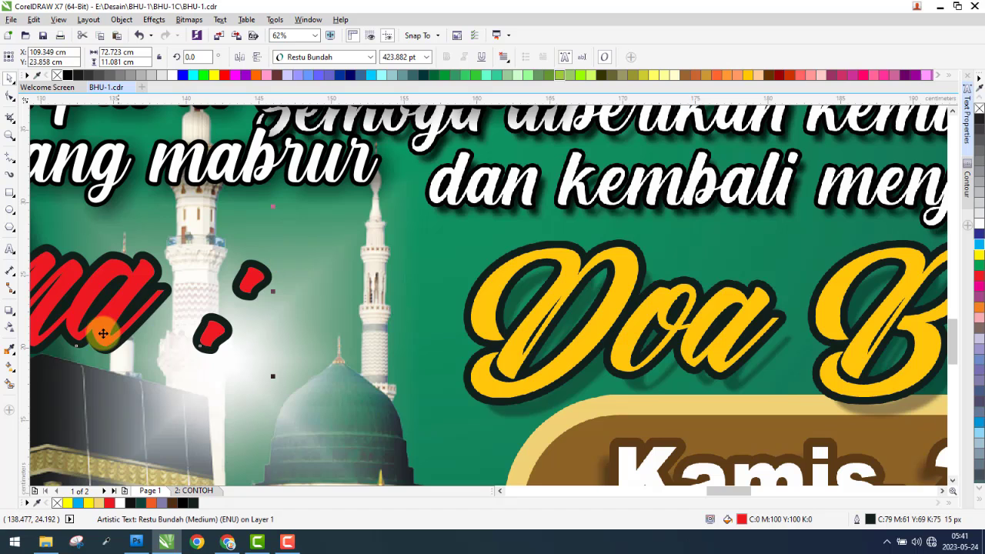
- Fill Doa Bersama with the reference's yellow (C0 M22 Y99 K0) using the eyedropper
click(11, 351)
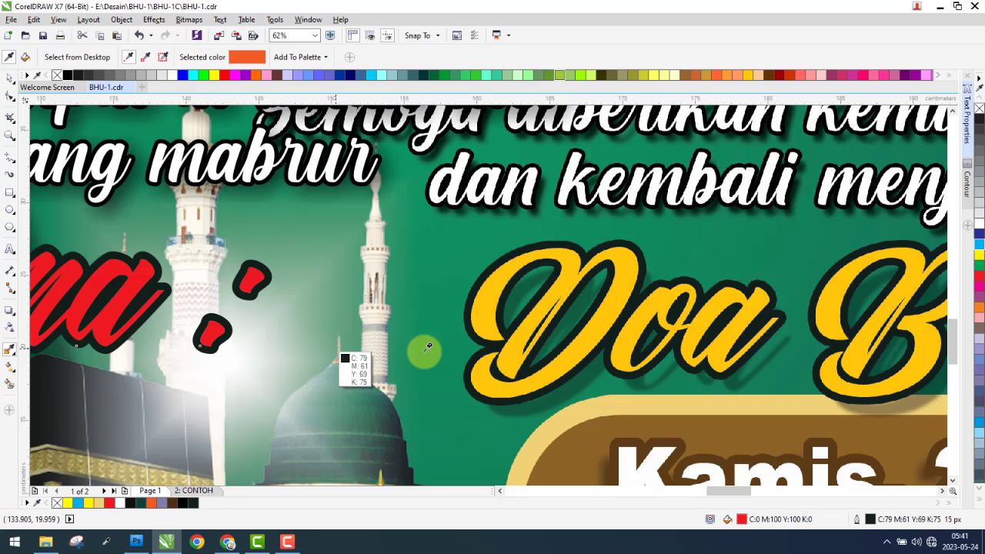
click(528, 365)
click(214, 332)
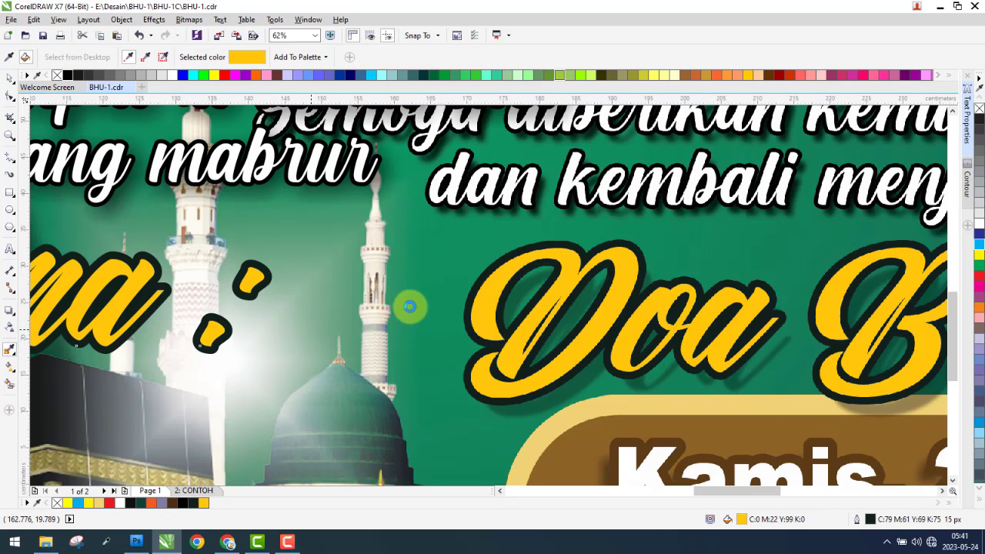
scroll(409, 303, down, 2)
scroll(549, 302, down, 2)
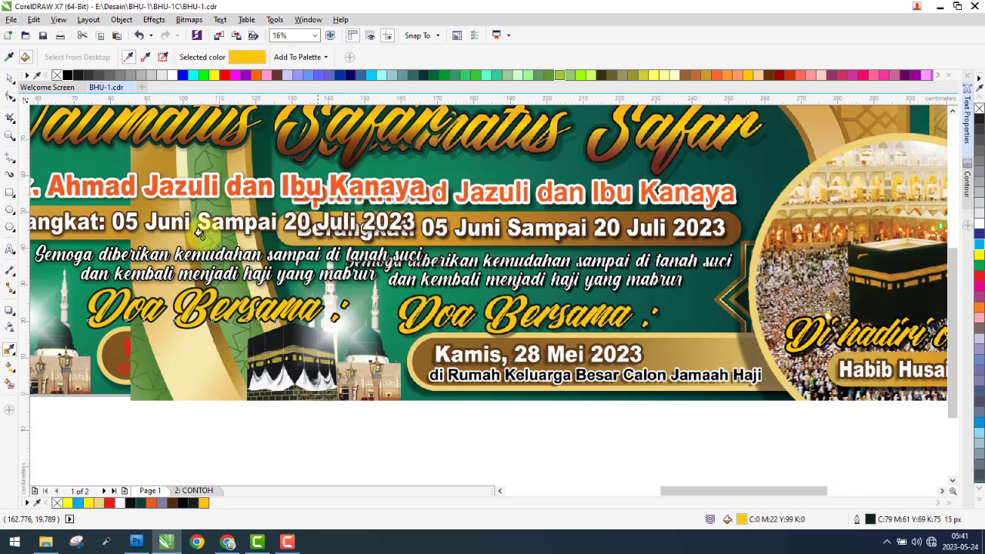
- Set the Doa Bersama drop shadow opacity to 40 and nudge the reference banner right
click(11, 80)
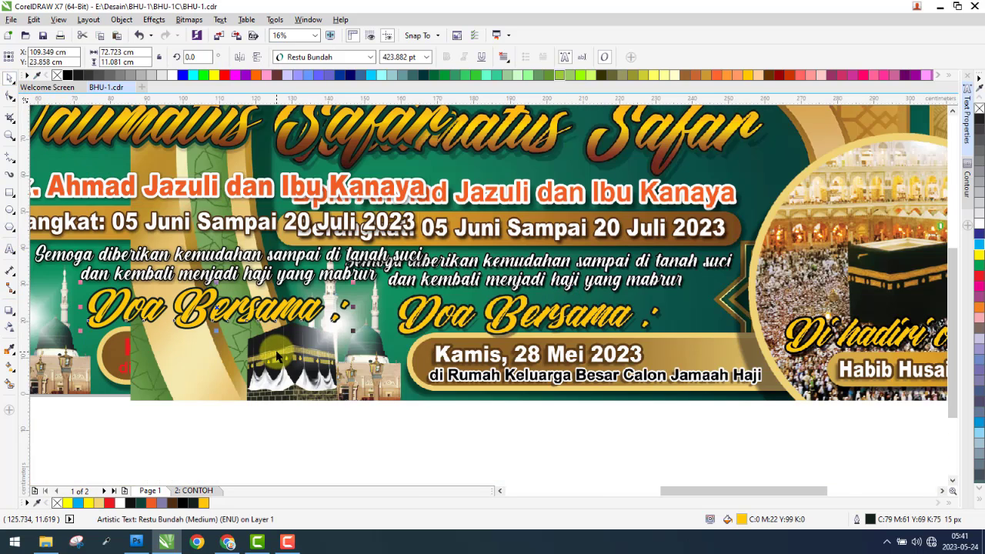
scroll(246, 296, down, 1)
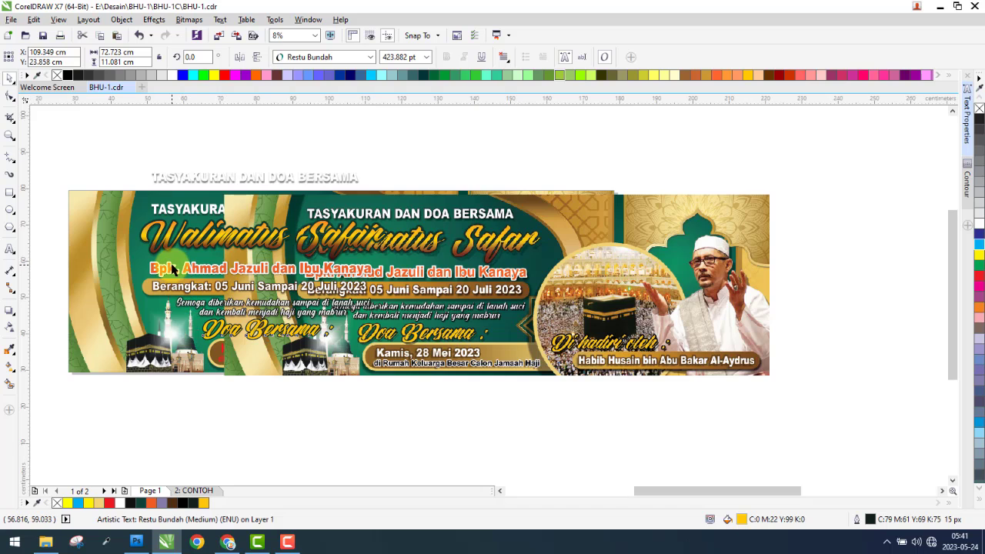
scroll(174, 269, up, 1)
click(7, 310)
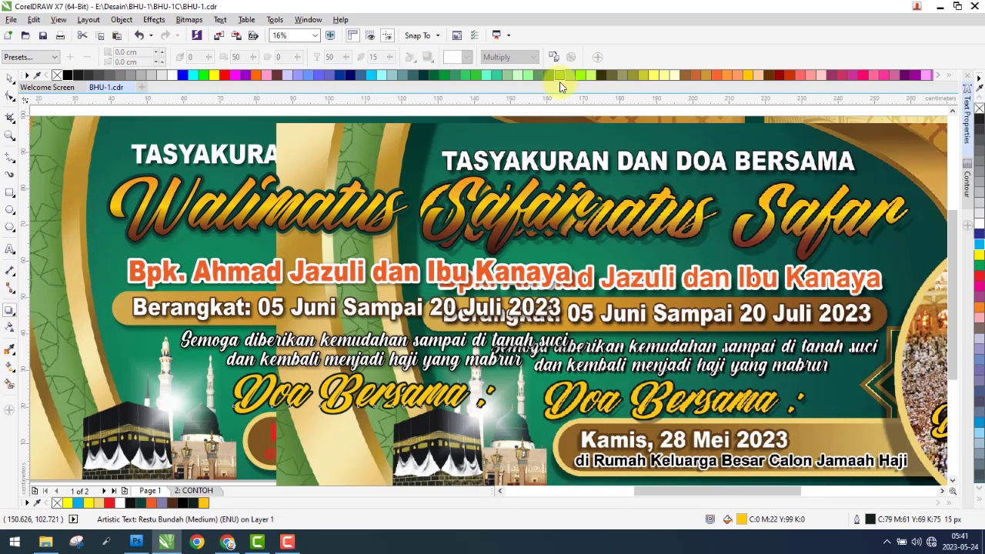
click(239, 237)
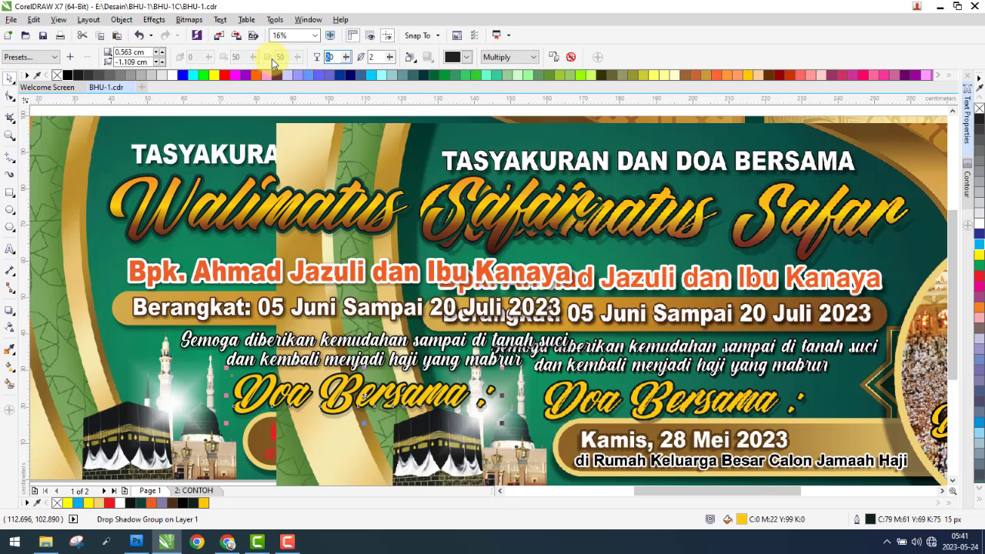
text(40)
key(Return)
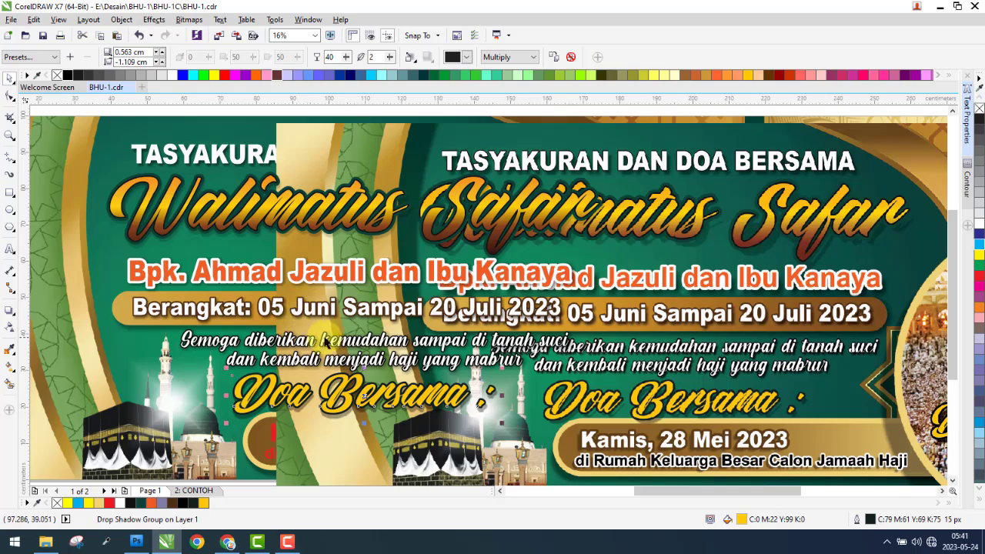
scroll(325, 343, down, 2)
drag(546, 400, 583, 395)
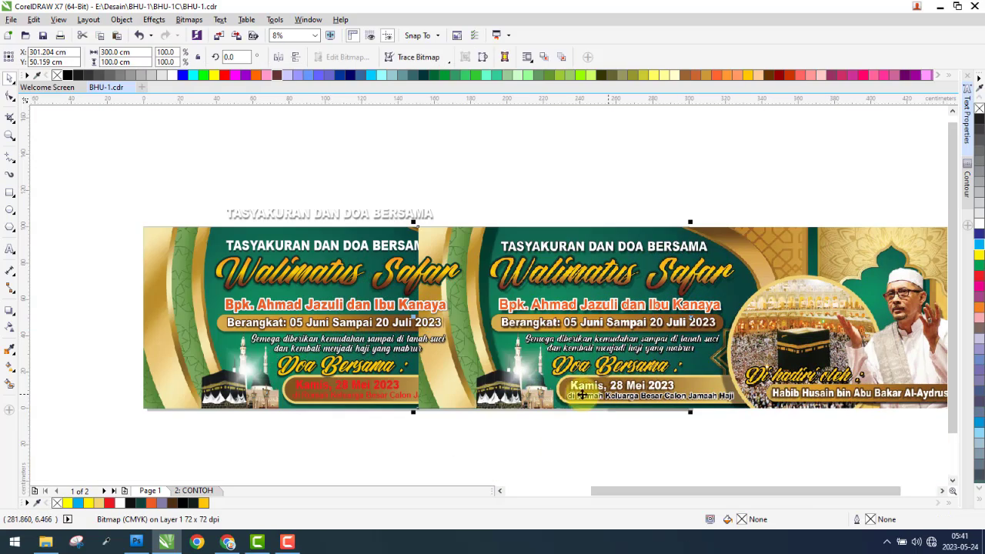
- Copy the Juli 2023 line's white fill, outline and drop shadow onto the Kamis, 28 Mei 2023 date
scroll(487, 394, up, 2)
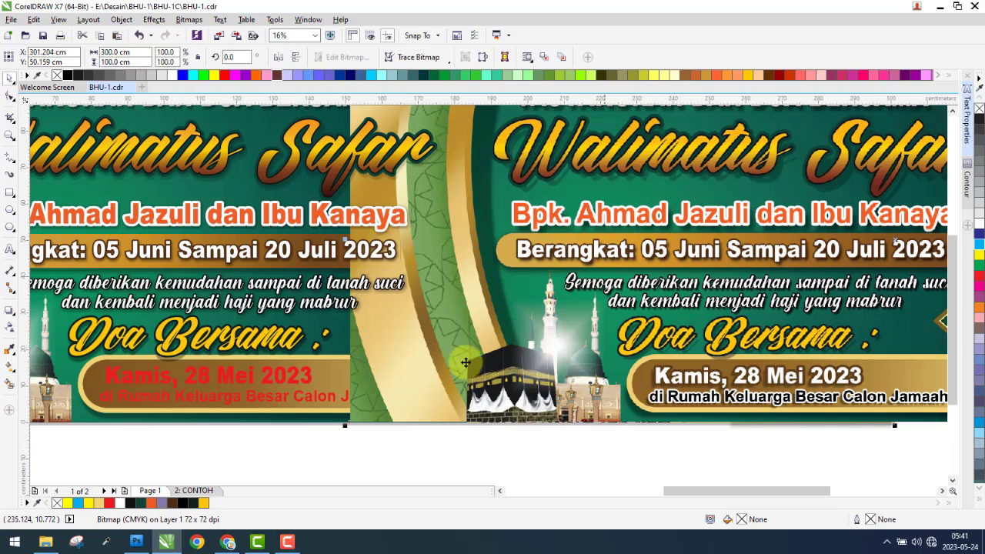
click(269, 382)
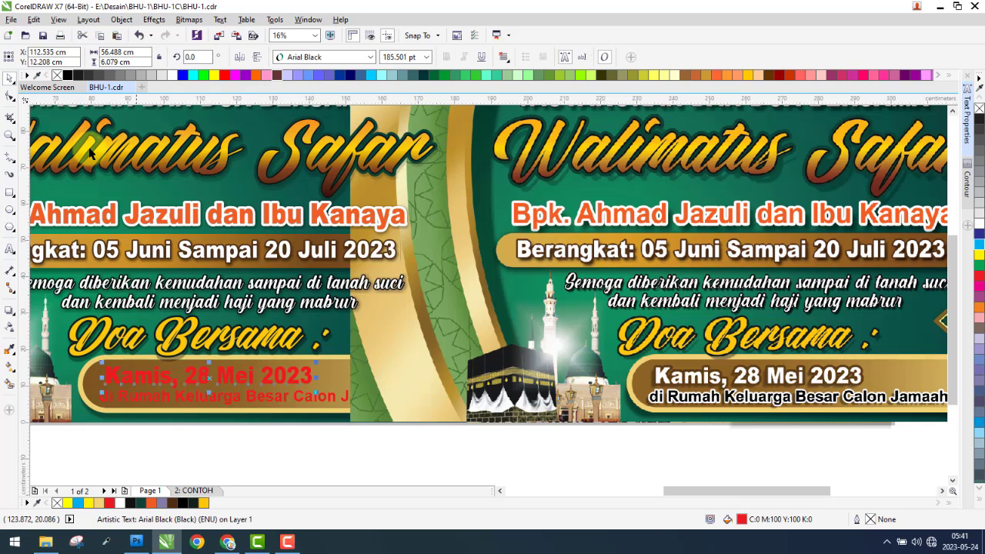
click(34, 19)
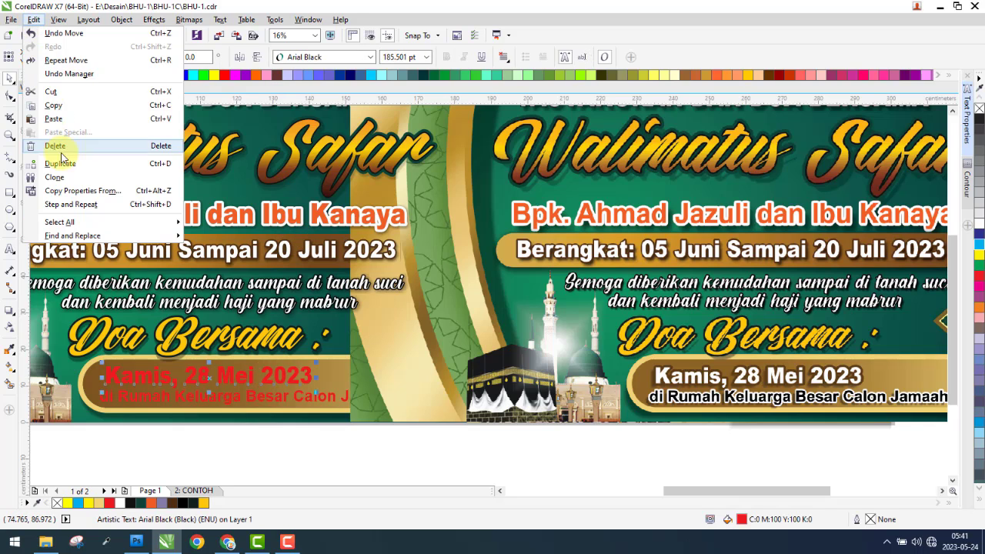
click(123, 191)
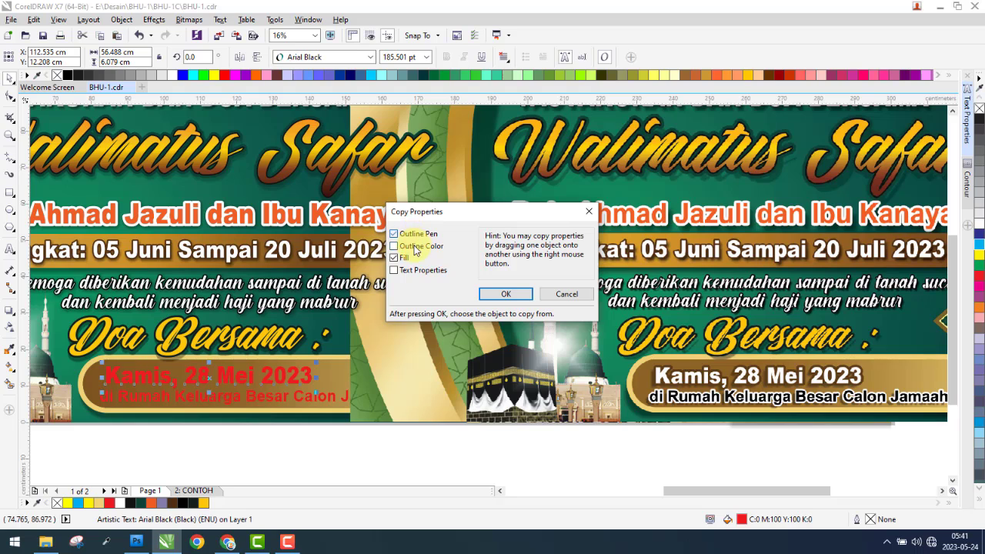
click(485, 294)
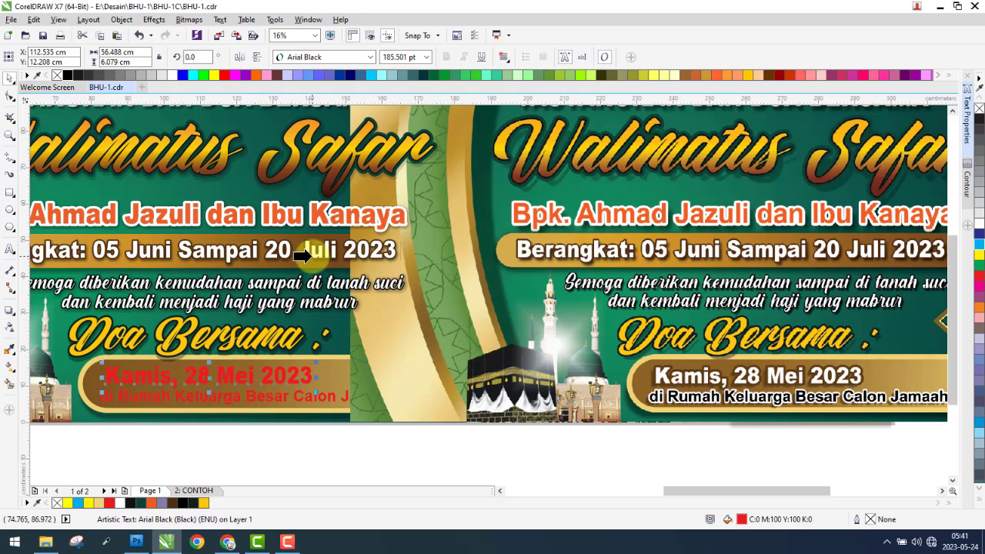
click(304, 256)
click(11, 310)
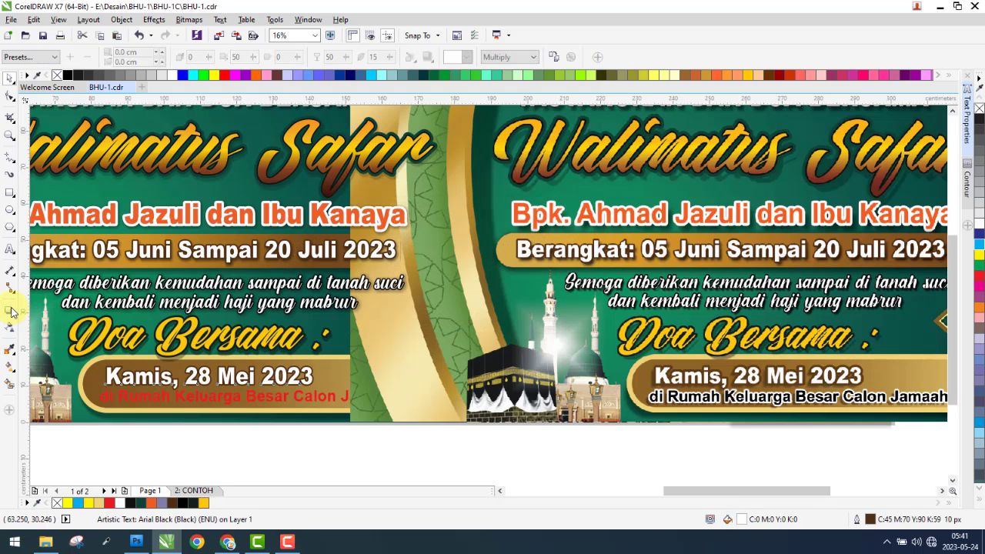
click(549, 60)
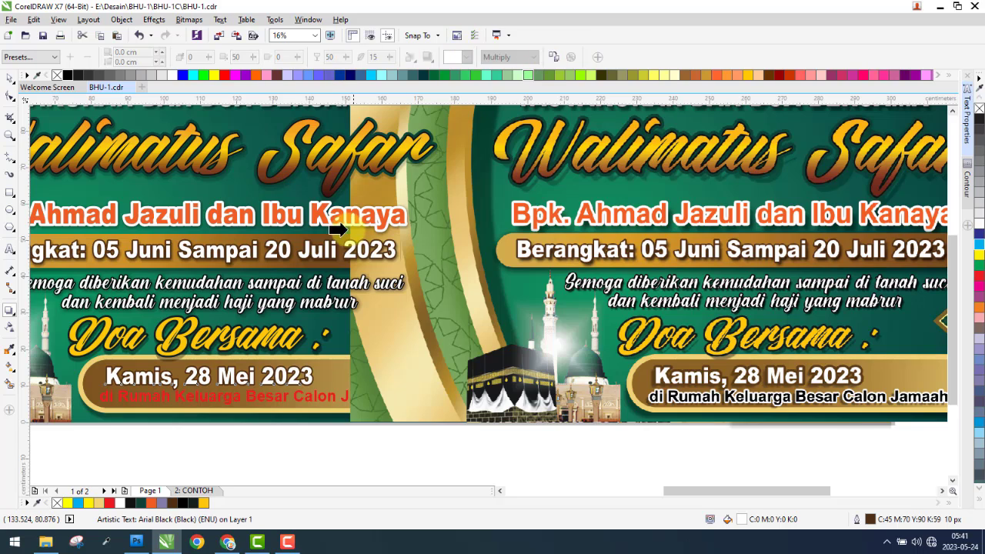
click(273, 262)
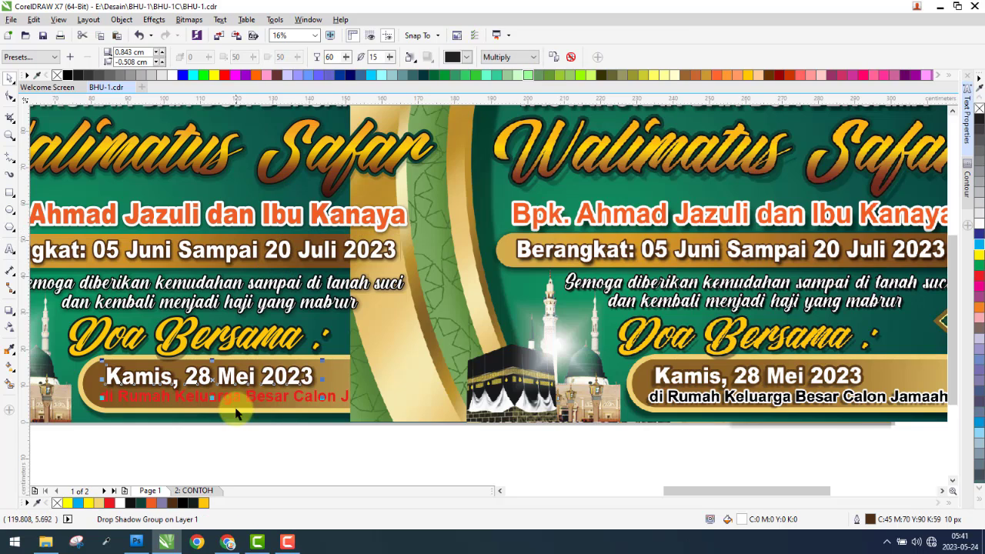
- Copy the Kamis date's white fill and outline onto the di Rumah Keluarga venue line
key(space)
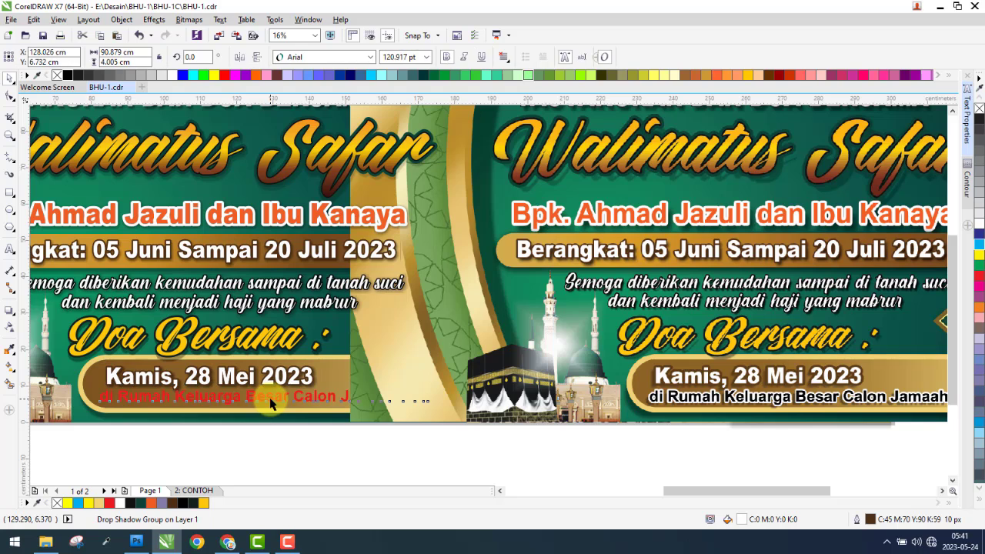
click(270, 402)
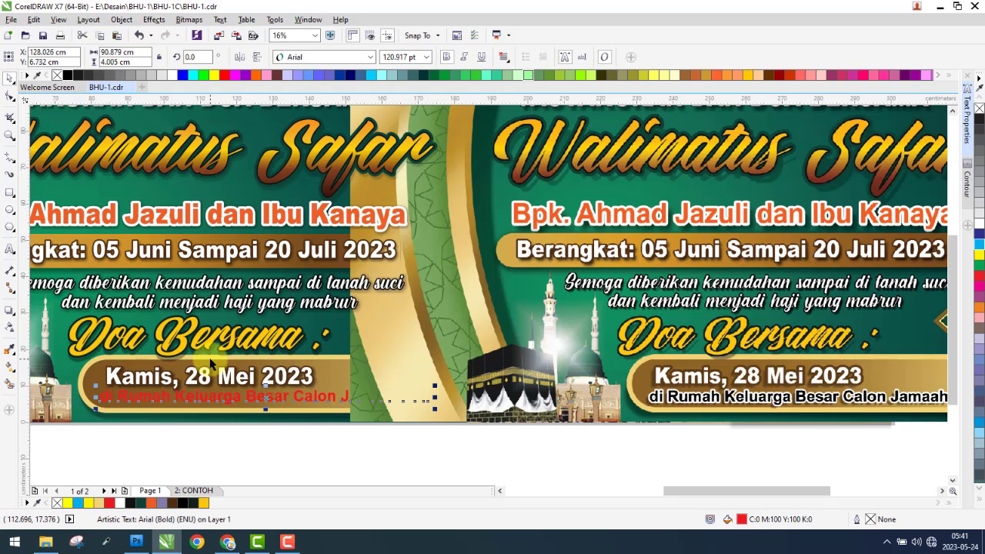
key(ctrl+shift+a)
click(503, 294)
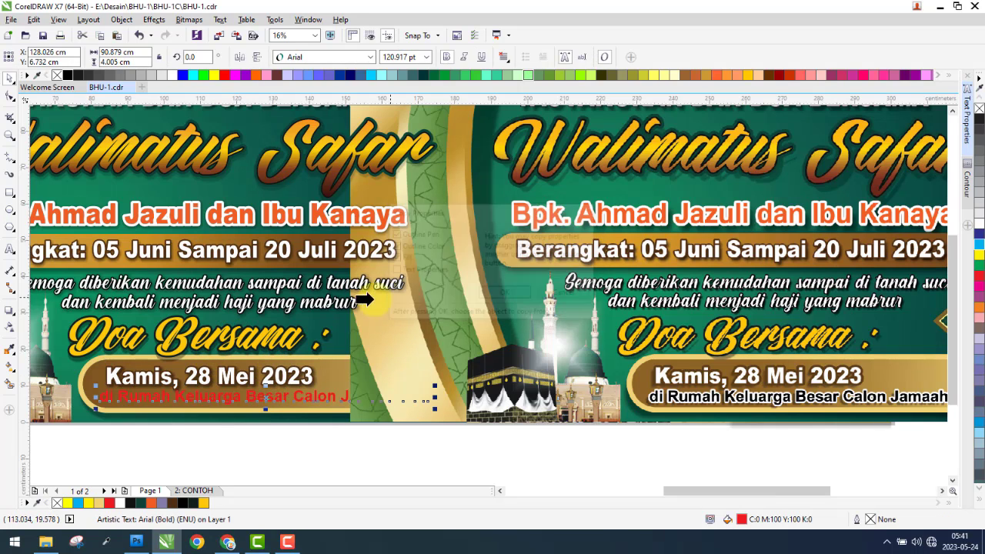
click(289, 285)
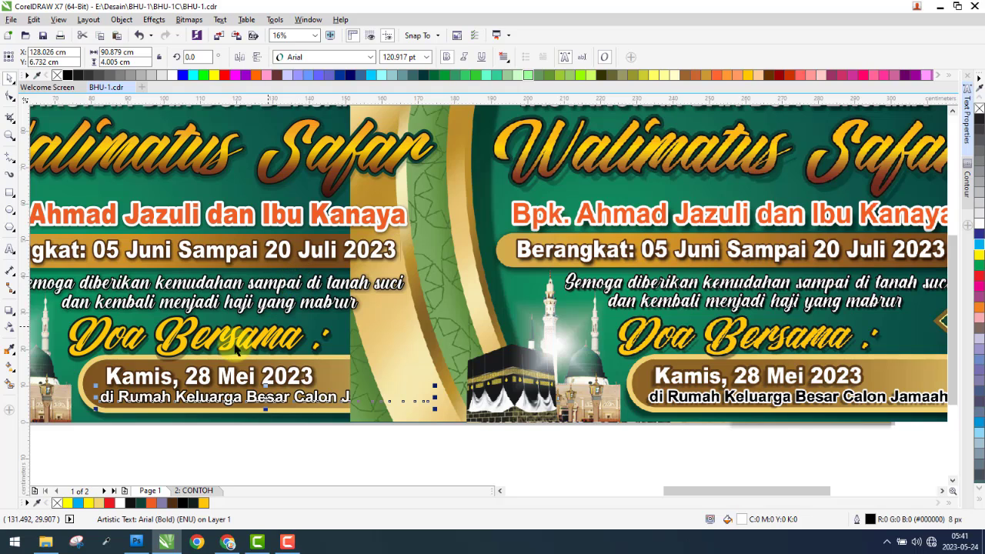
scroll(173, 402, up, 2)
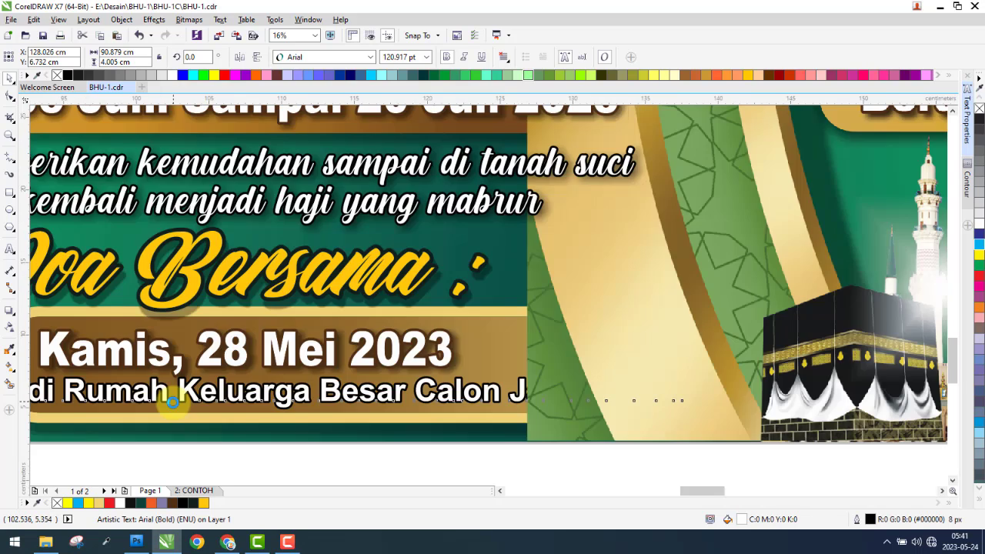
scroll(172, 395, up, 1)
scroll(208, 407, down, 1)
scroll(242, 400, down, 2)
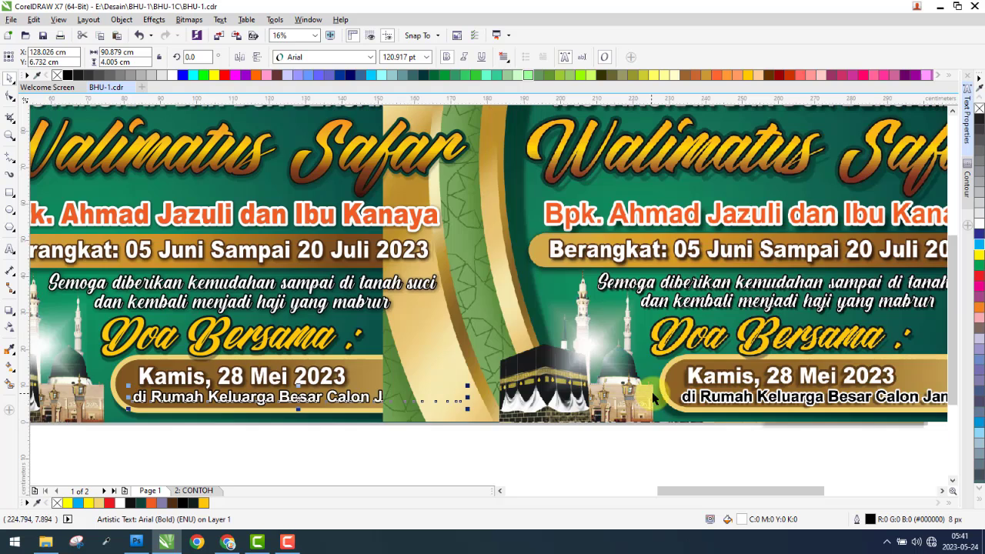
scroll(658, 400, up, 2)
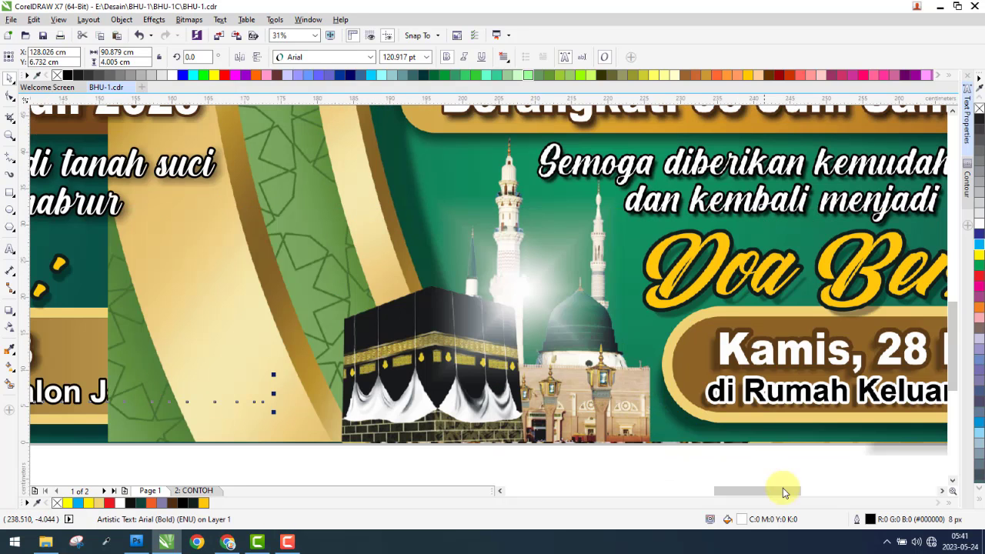
- Give the venue line a 12 px white outline and a black fill
double_click(869, 521)
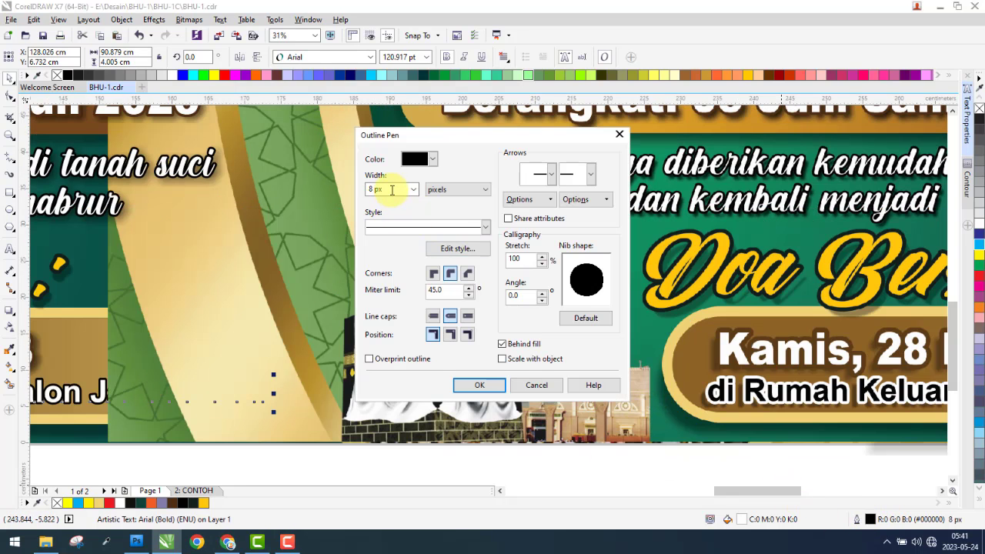
text(12)
key(Return)
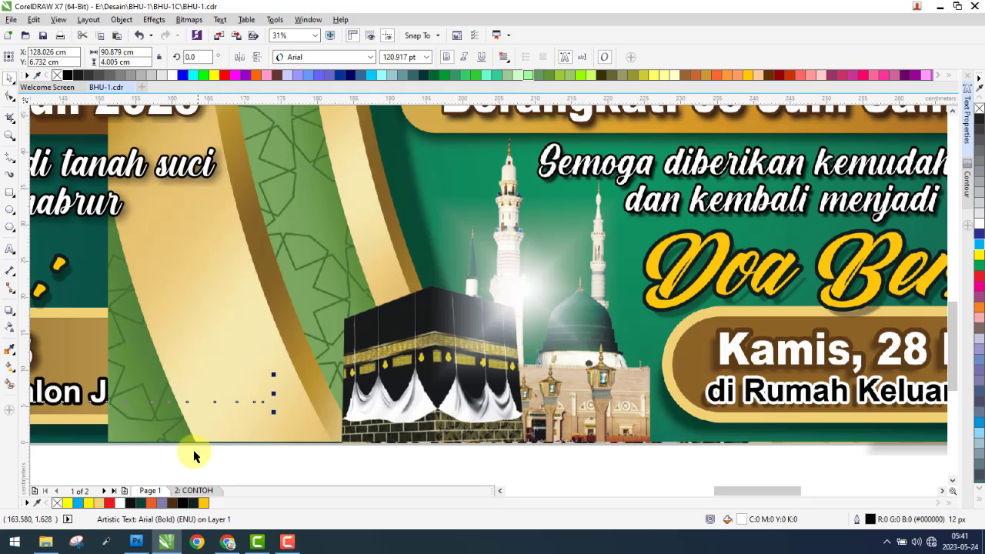
click(194, 456)
click(88, 401)
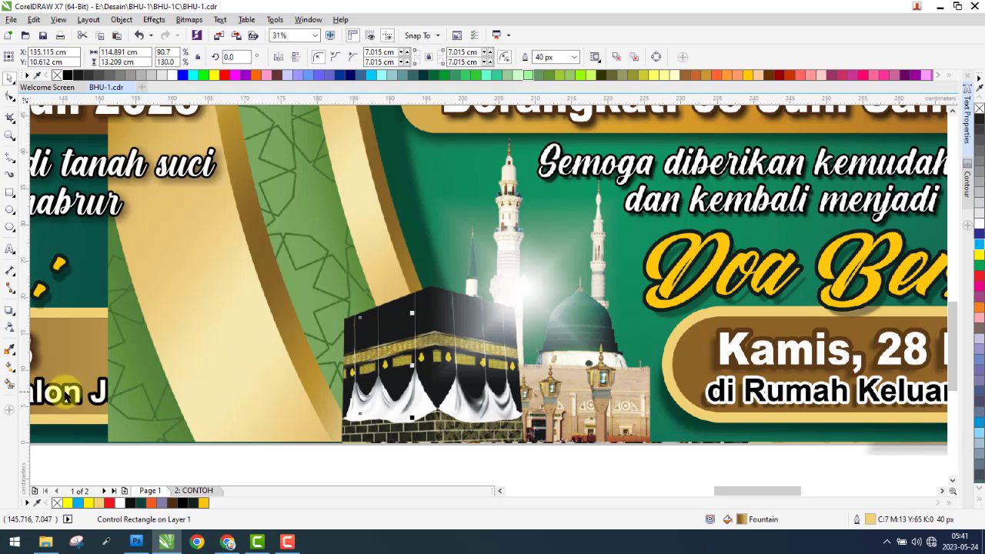
scroll(69, 393, up, 4)
click(111, 380)
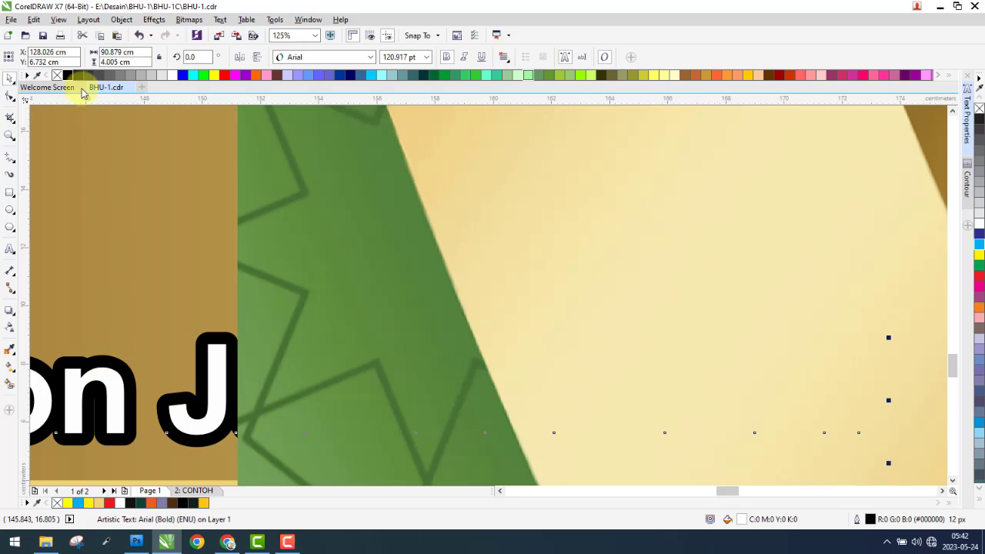
click(68, 75)
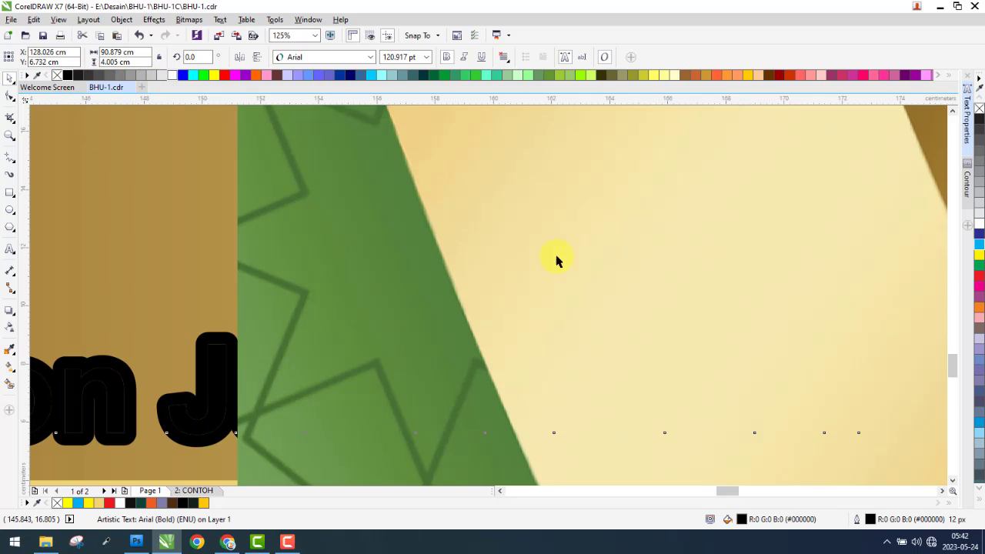
right_click(979, 223)
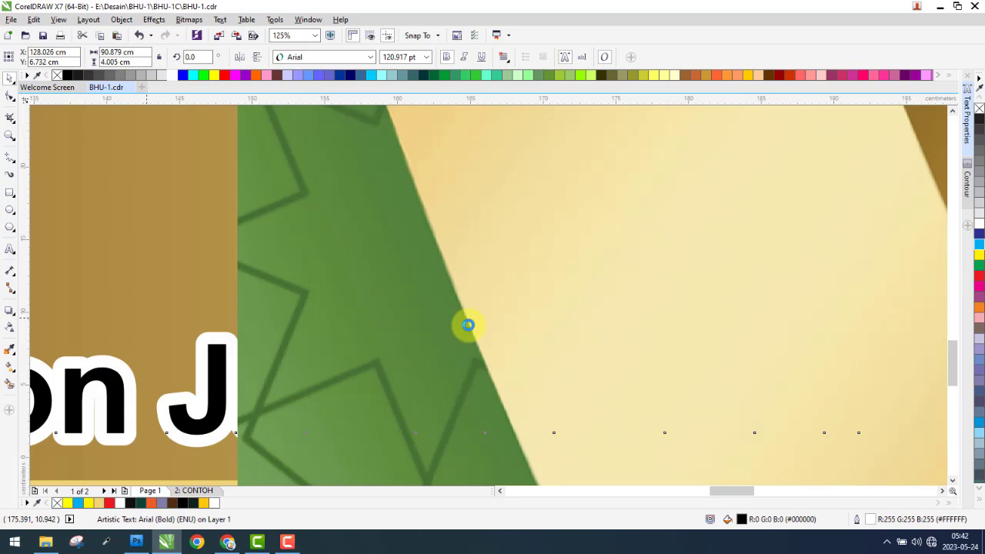
- Copy the date line's drop shadow onto the venue line
scroll(589, 318, down, 3)
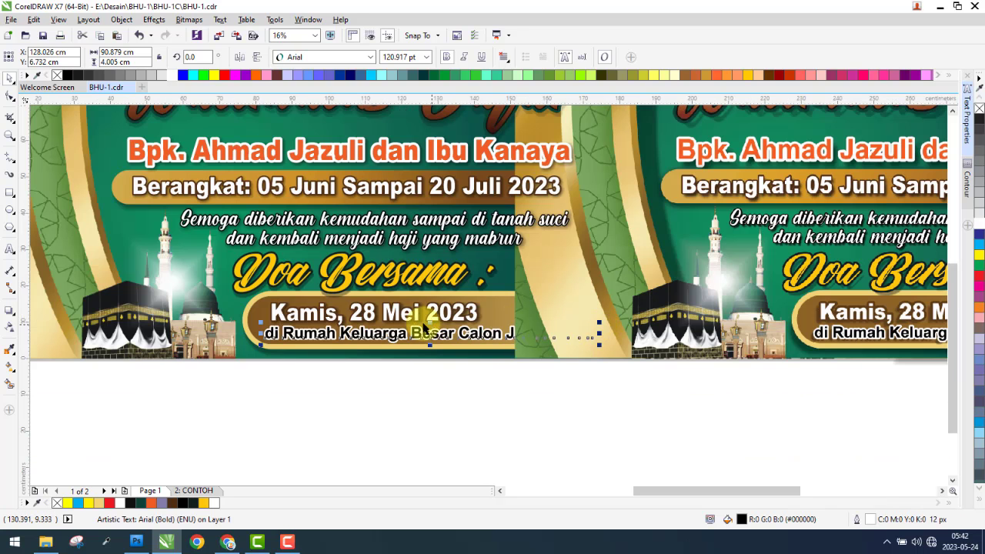
scroll(296, 328, up, 3)
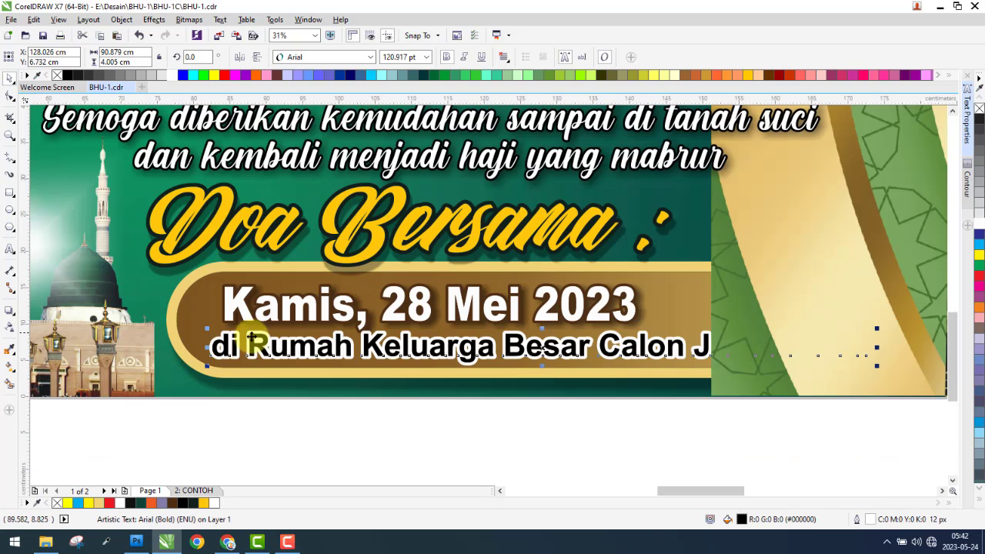
click(8, 313)
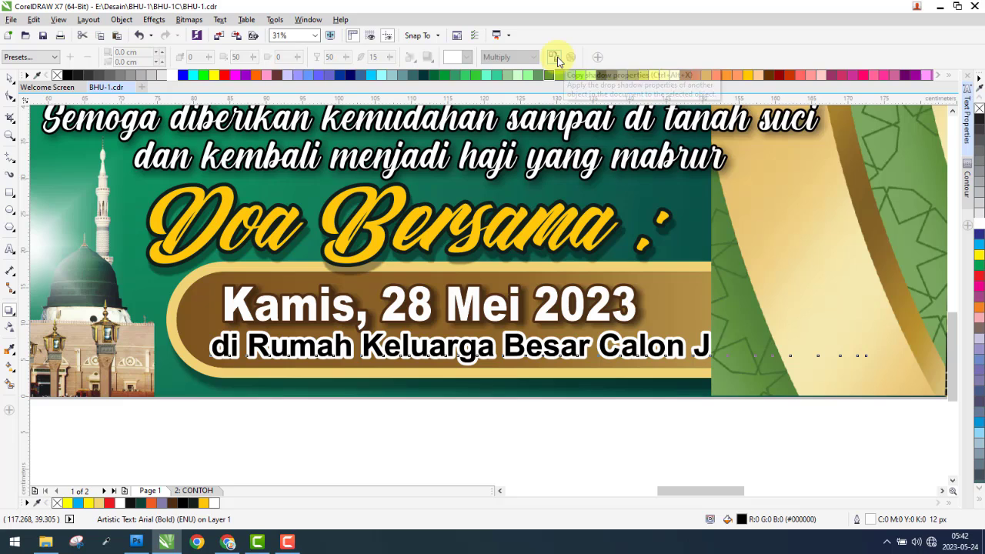
click(490, 186)
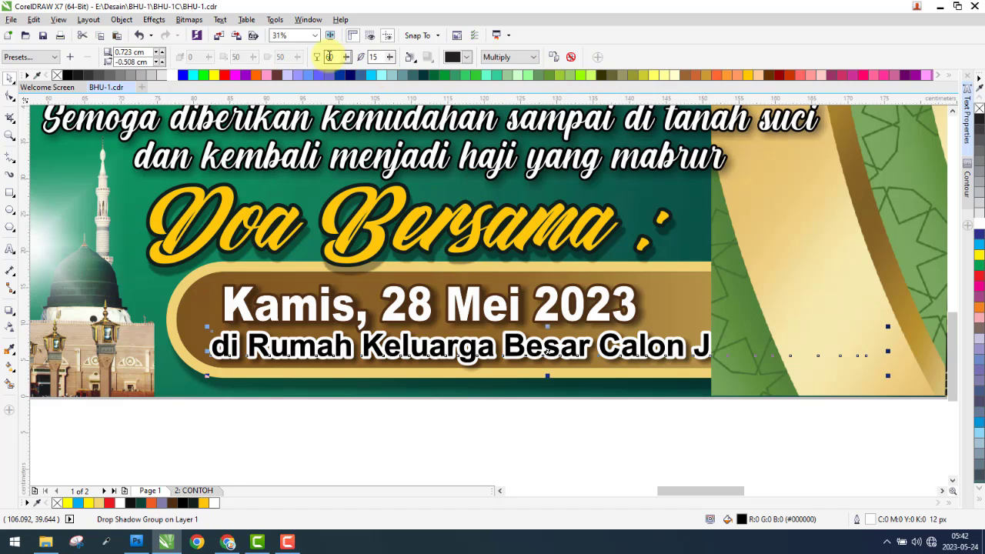
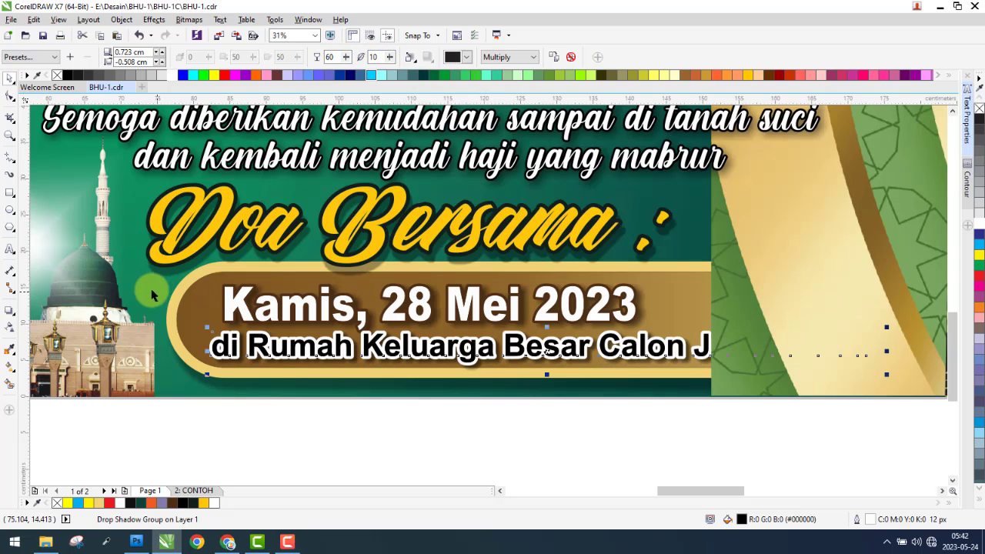
- Move the reference banner up and to the right
scroll(206, 365, down, 4)
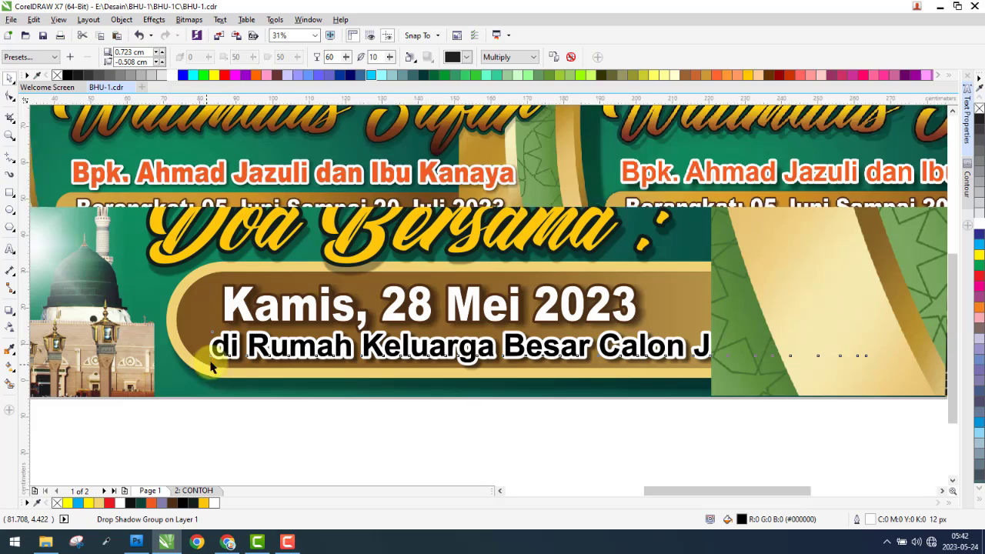
key(space)
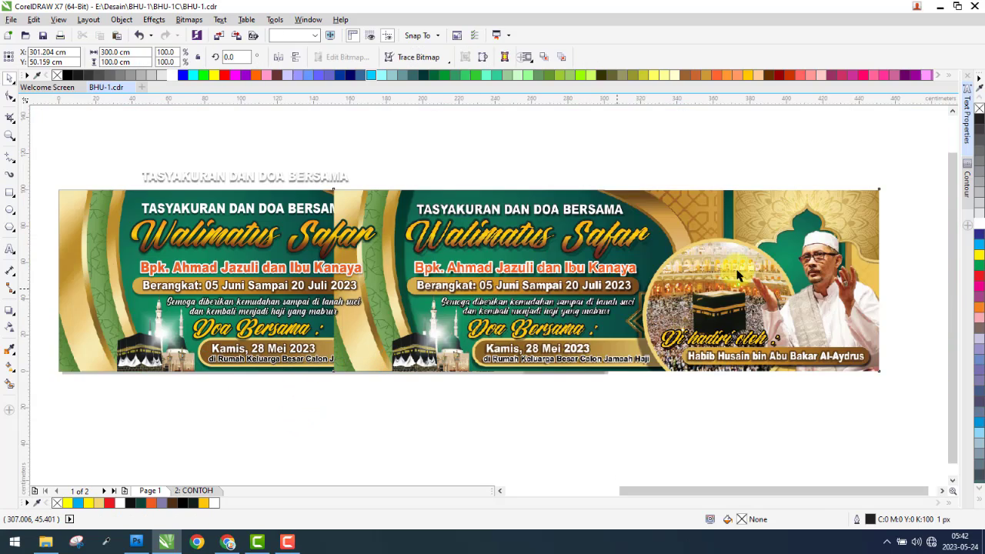
drag(547, 278, 692, 254)
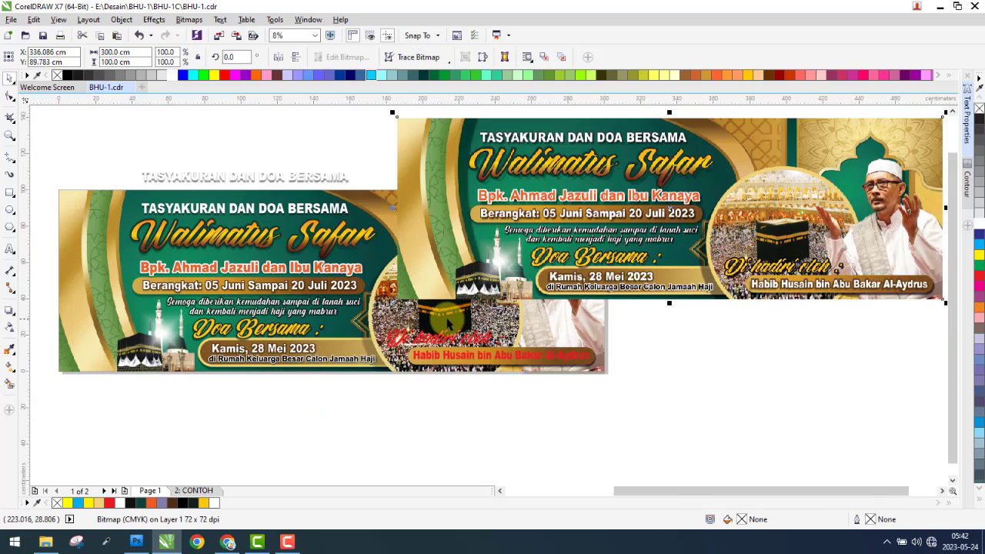
scroll(431, 338, up, 2)
- Copy outline, fill and transparency from 'Bersama' onto the red 'Di hadiri oleh :' text
click(427, 342)
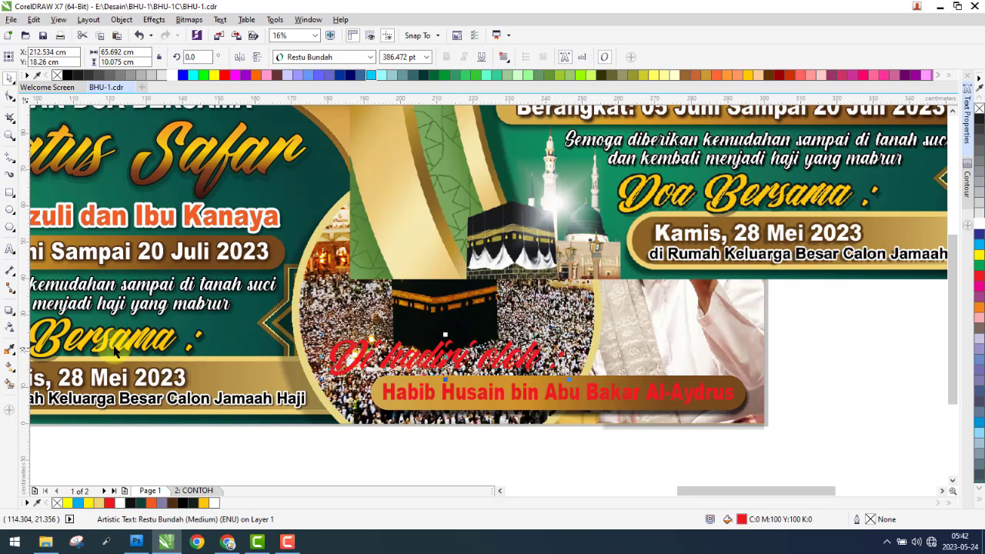
key(ctrl+shift+a)
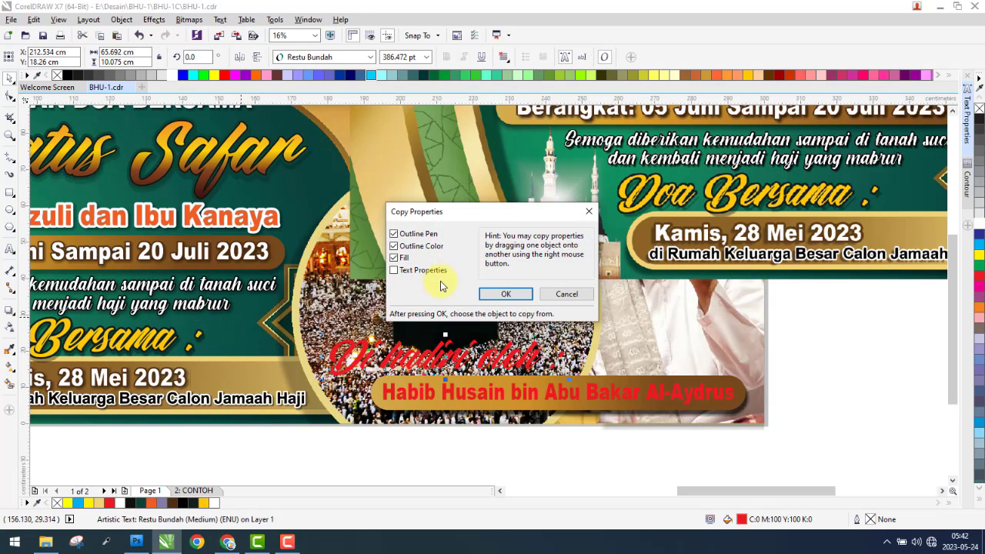
click(503, 294)
click(161, 337)
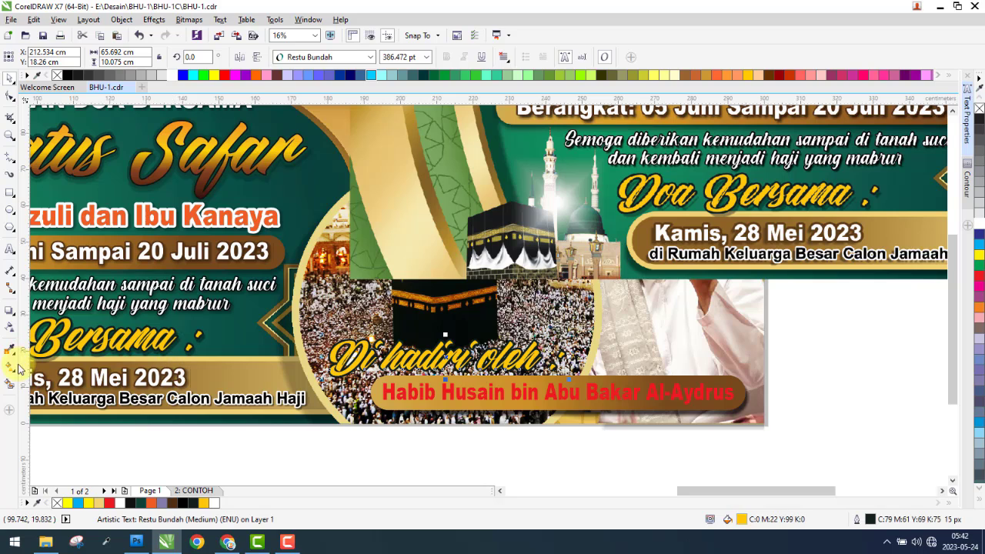
click(10, 311)
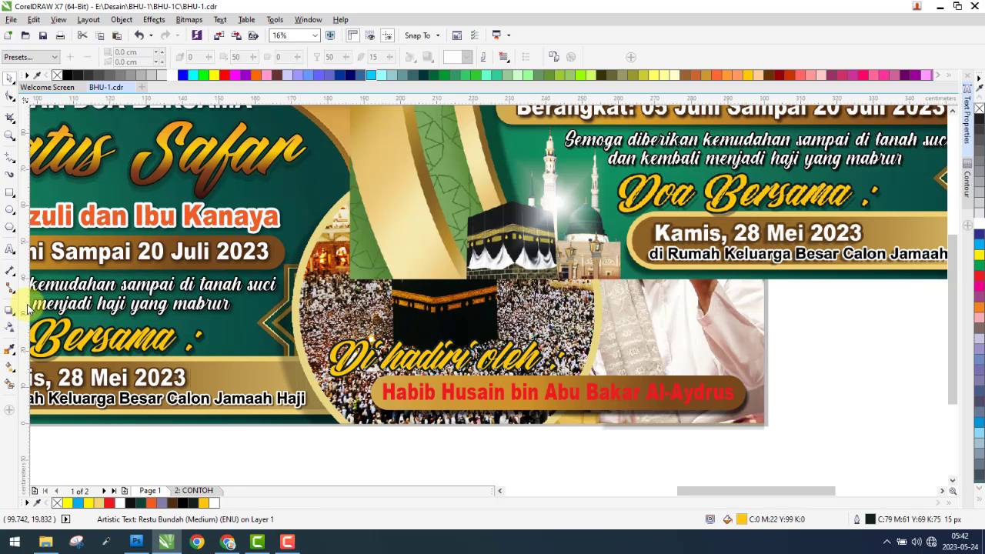
click(552, 58)
click(190, 355)
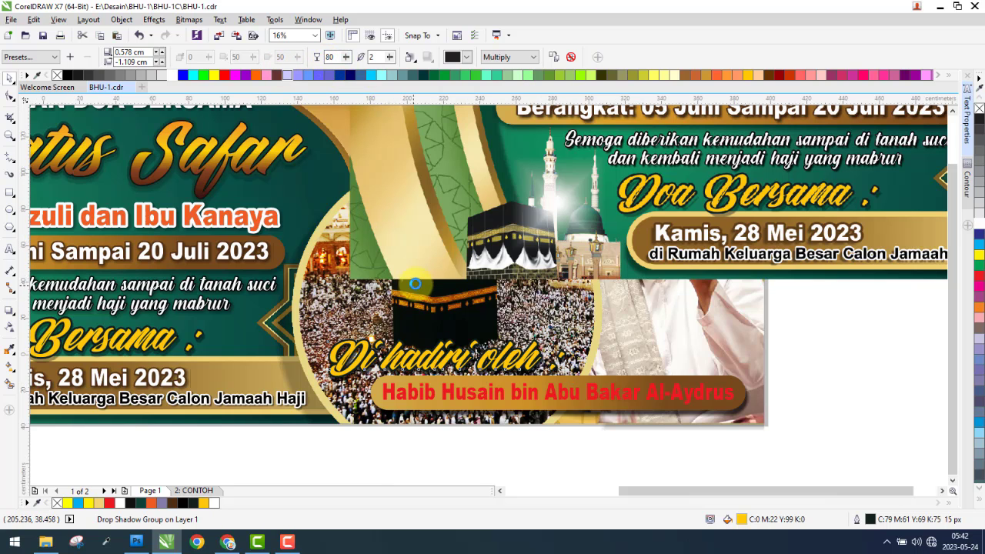
- Line the reference banner up over the lower banner
scroll(597, 264, down, 1)
drag(597, 264, 328, 271)
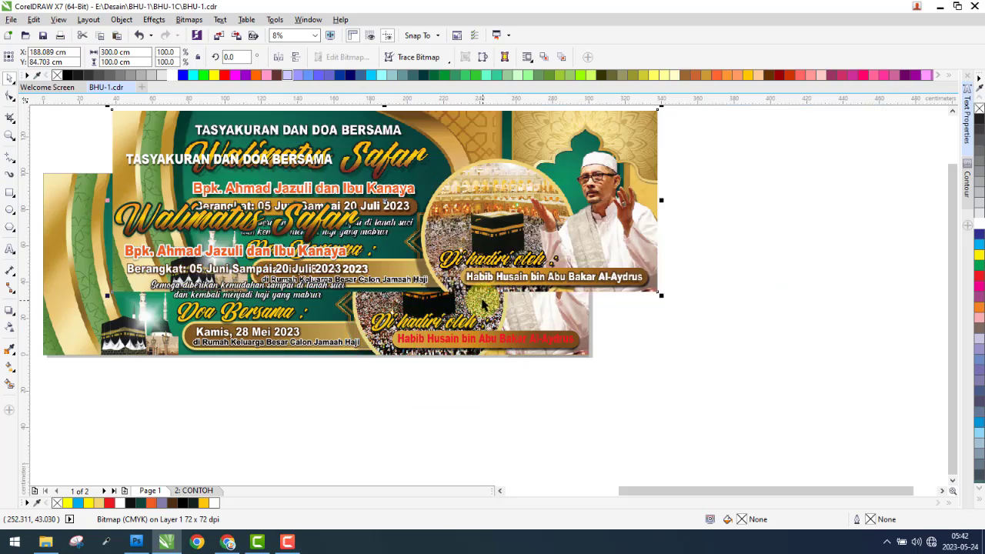
scroll(455, 298, up, 1)
drag(544, 297, 428, 309)
scroll(428, 309, up, 1)
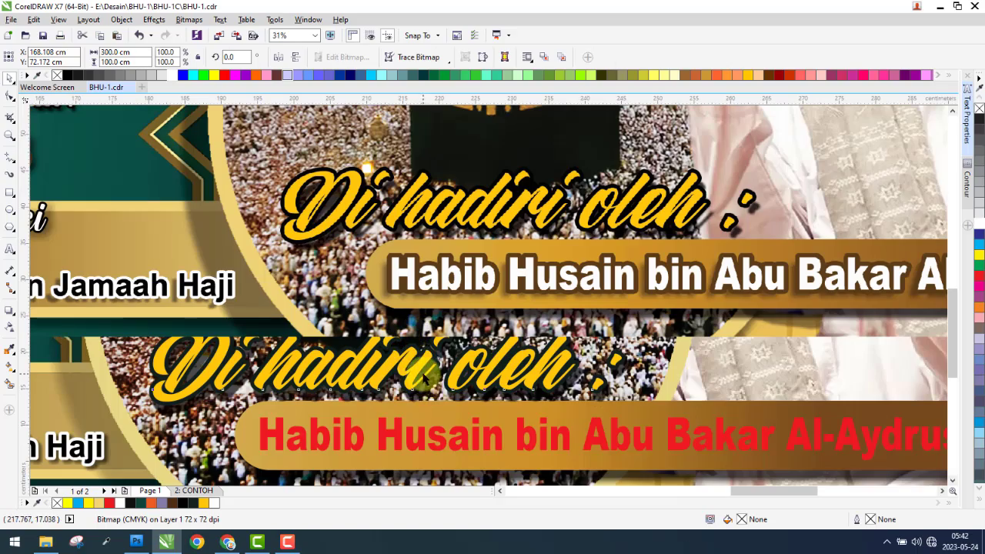
- Give the lower 'Di hadiri oleh' text a black outline
click(422, 377)
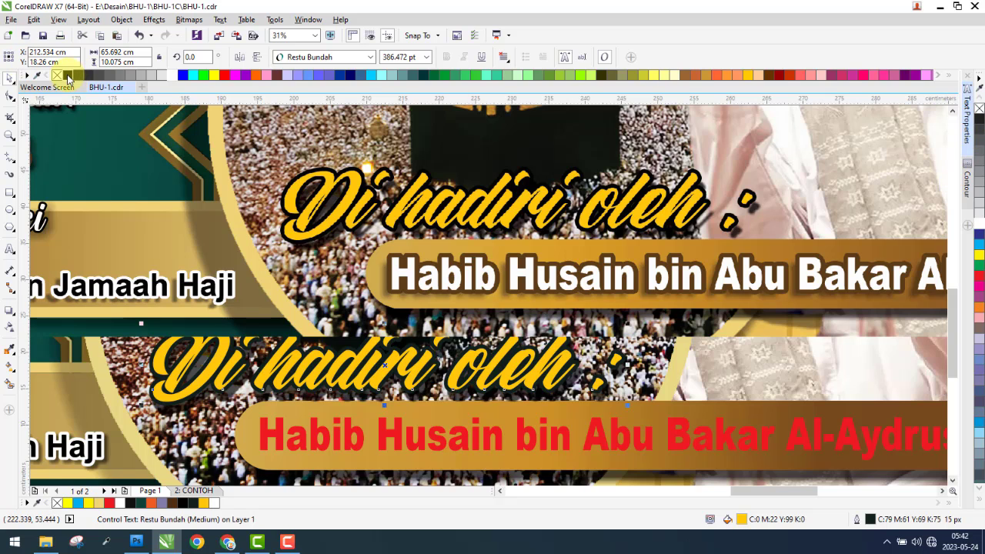
right_click(68, 75)
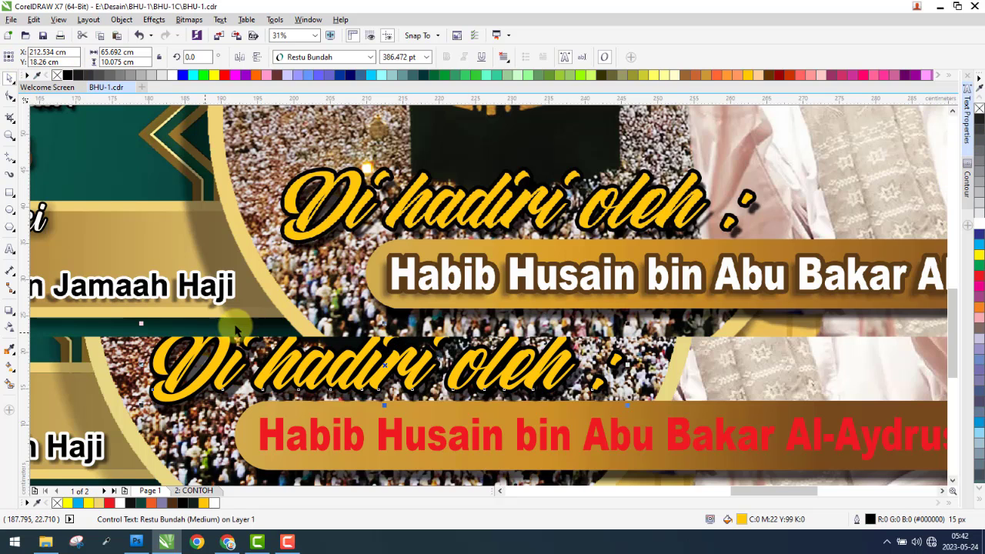
scroll(229, 248, down, 1)
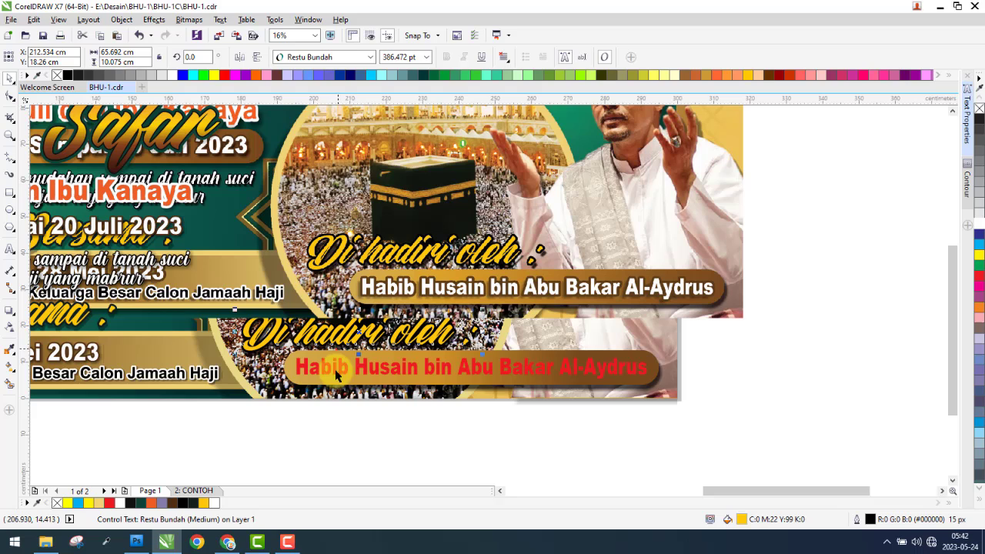
click(336, 449)
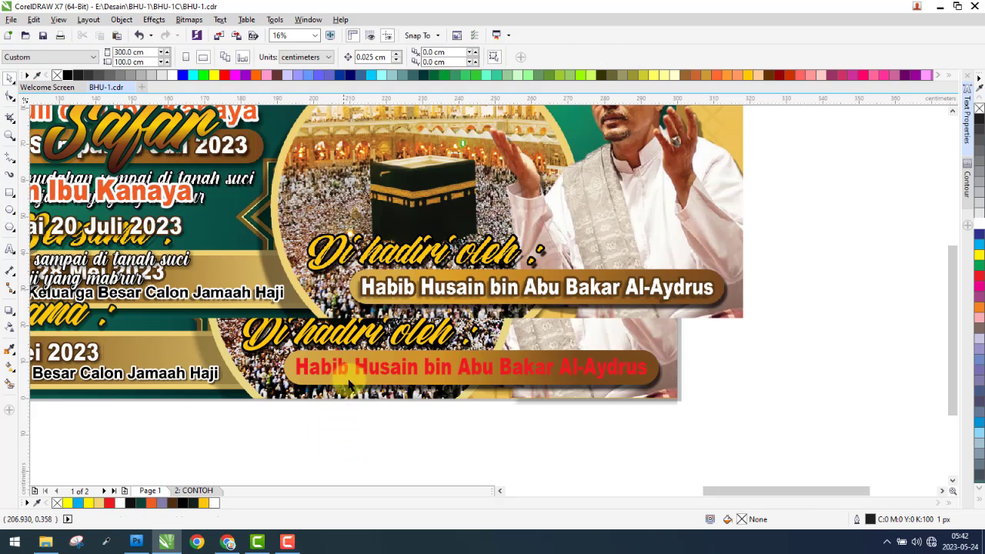
- Copy the reference name's white outline and fill onto the red Habib Husain bin Abu Bakar Al-Aydrus name
click(389, 367)
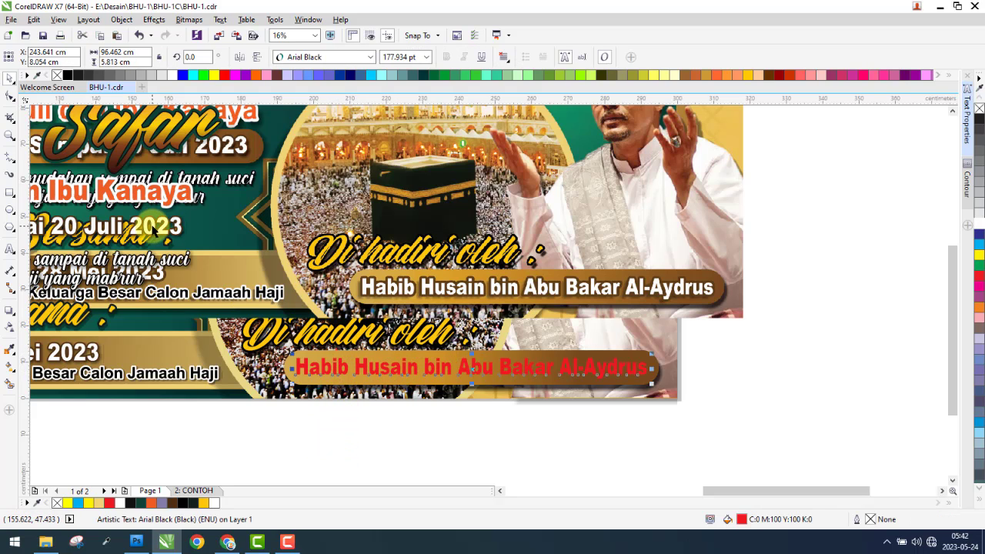
key(ctrl+shift+a)
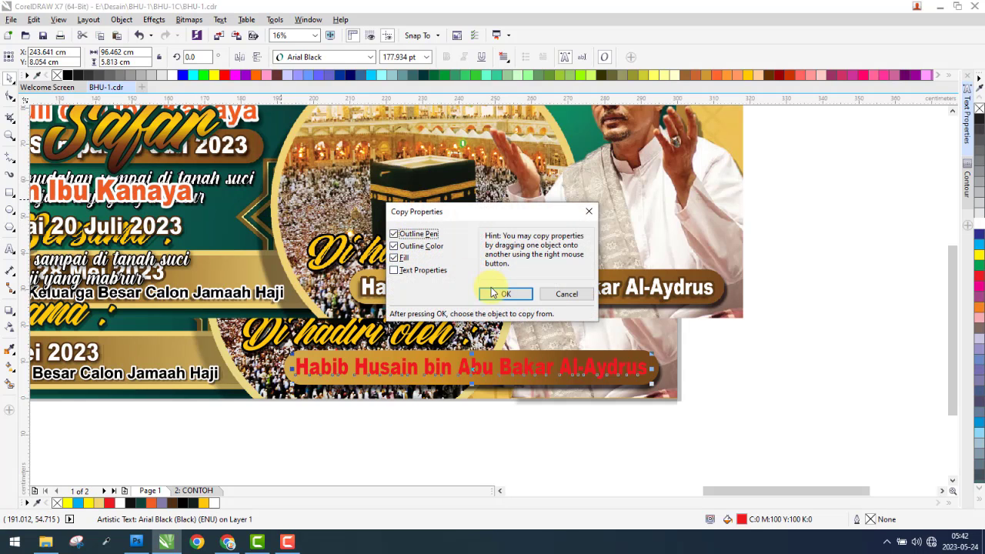
click(501, 293)
click(384, 368)
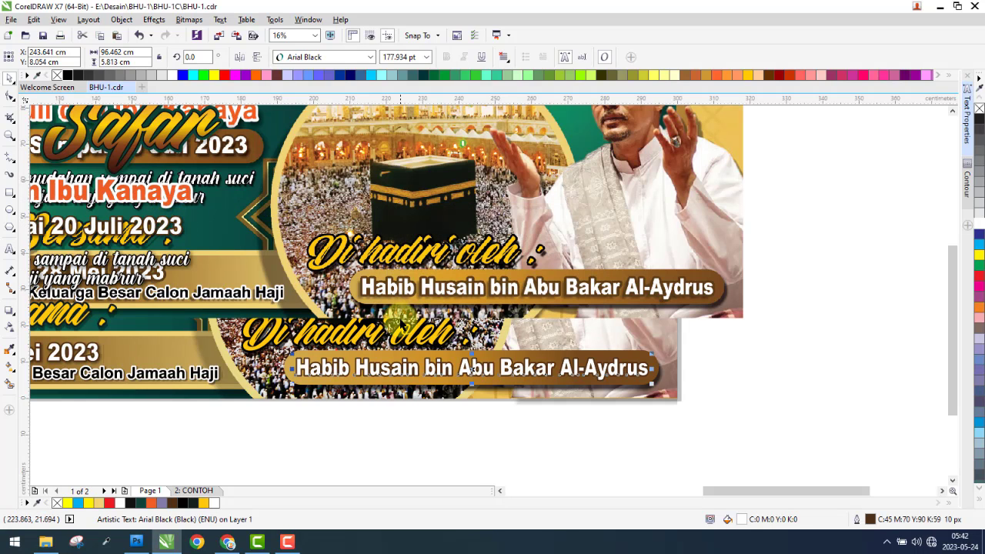
- Set the name text's outline width to 20 px, then to a thinner 15 px
click(10, 311)
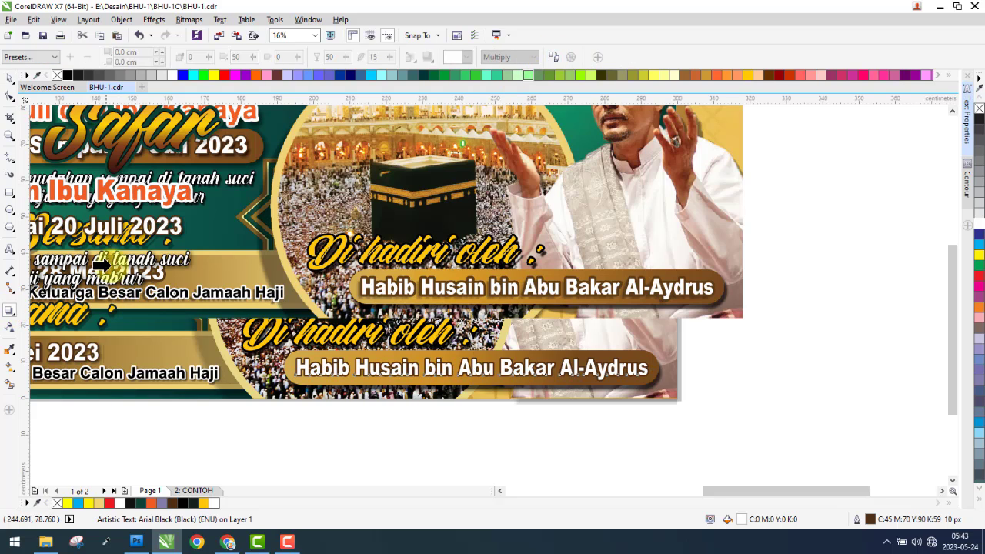
click(339, 367)
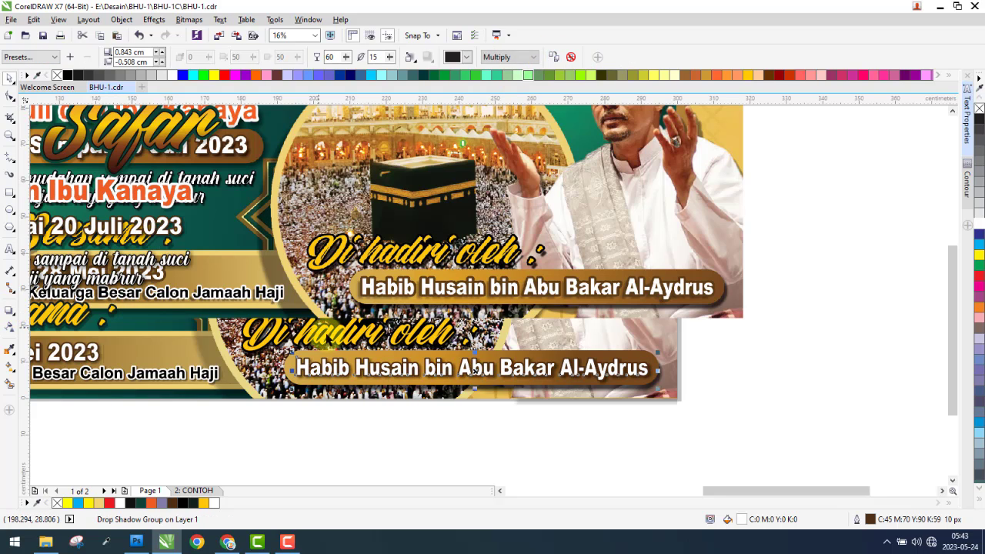
scroll(368, 362, up, 2)
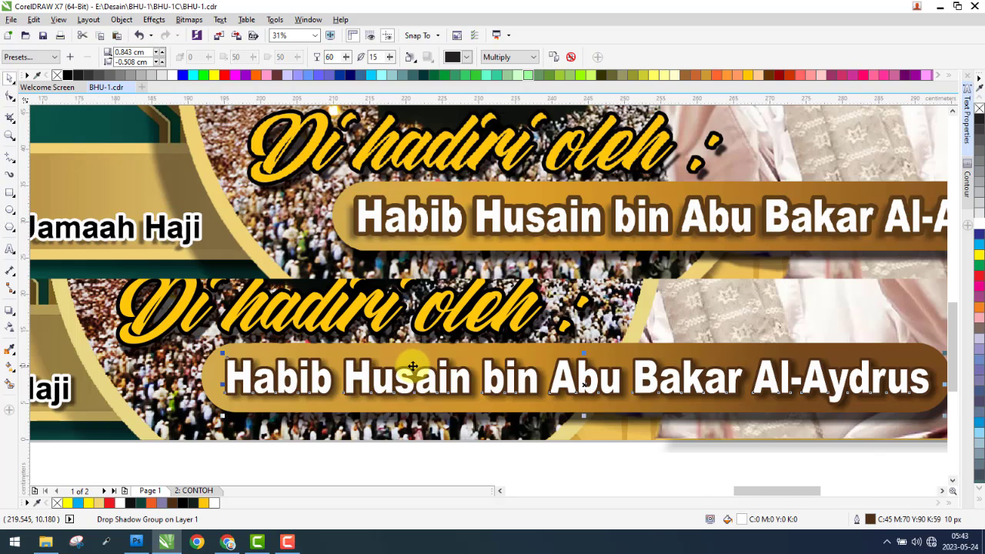
double_click(870, 521)
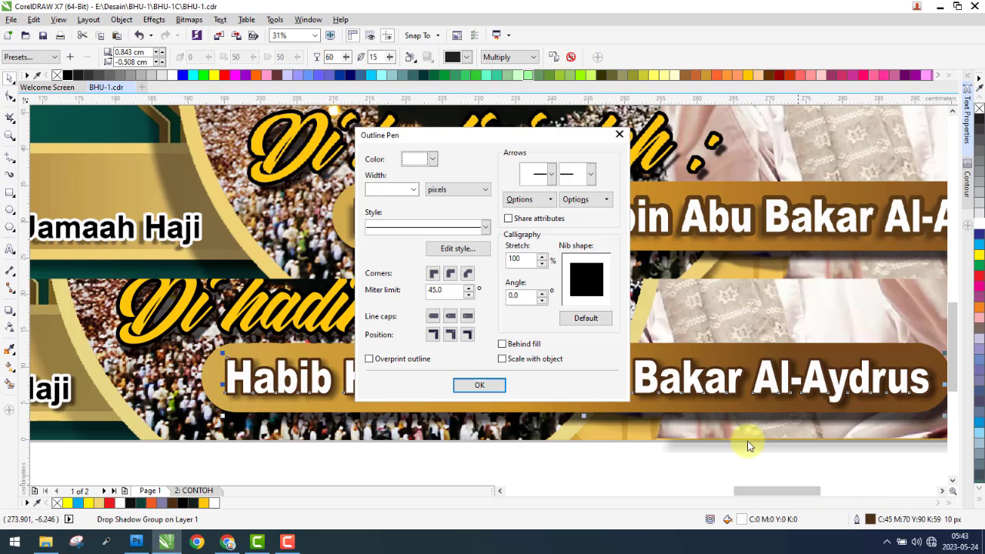
click(620, 135)
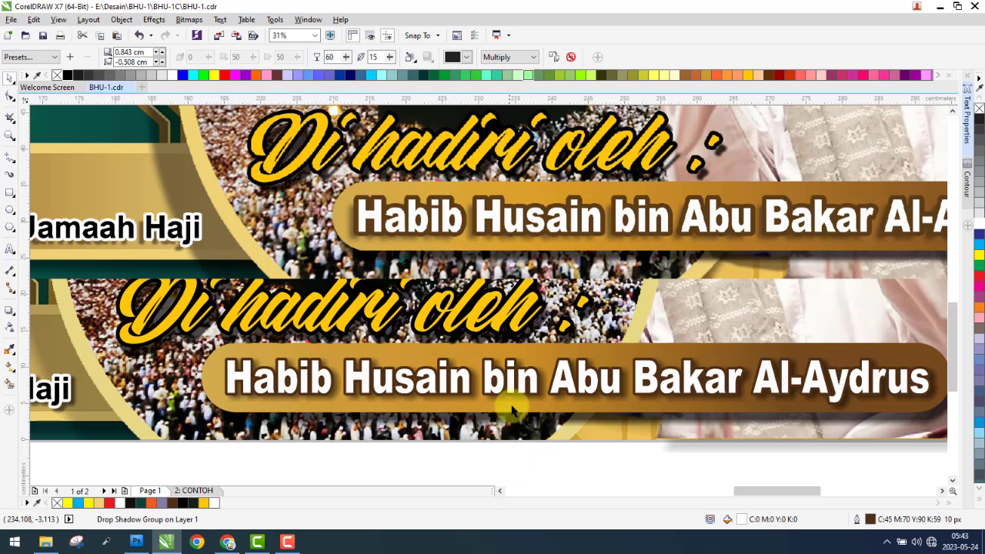
click(524, 394)
double_click(869, 521)
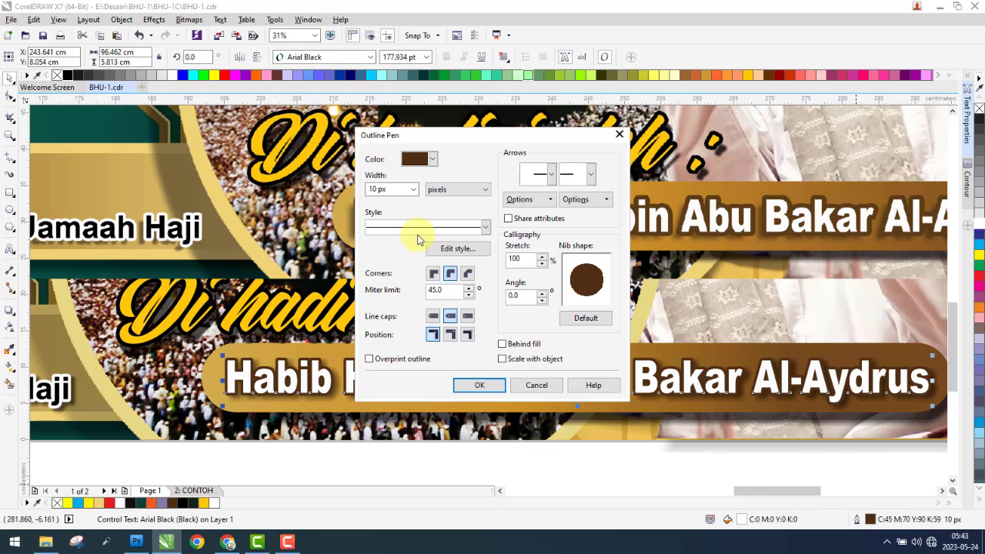
text(20)
key(Return)
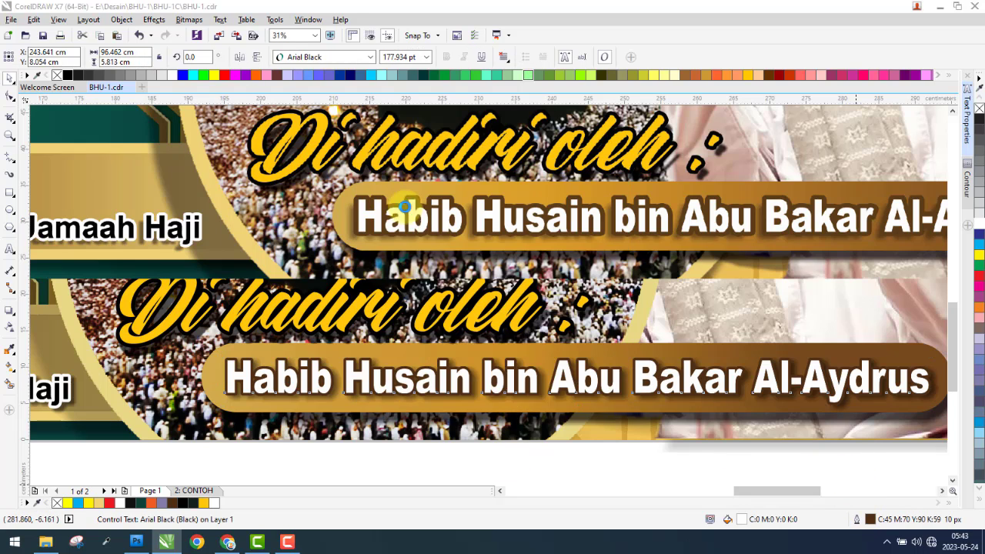
double_click(872, 522)
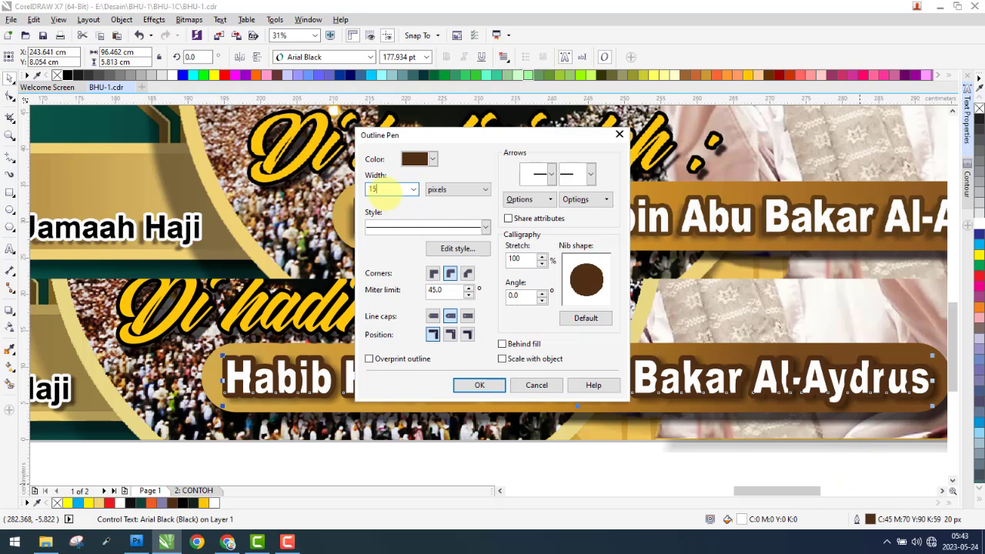
key(Return)
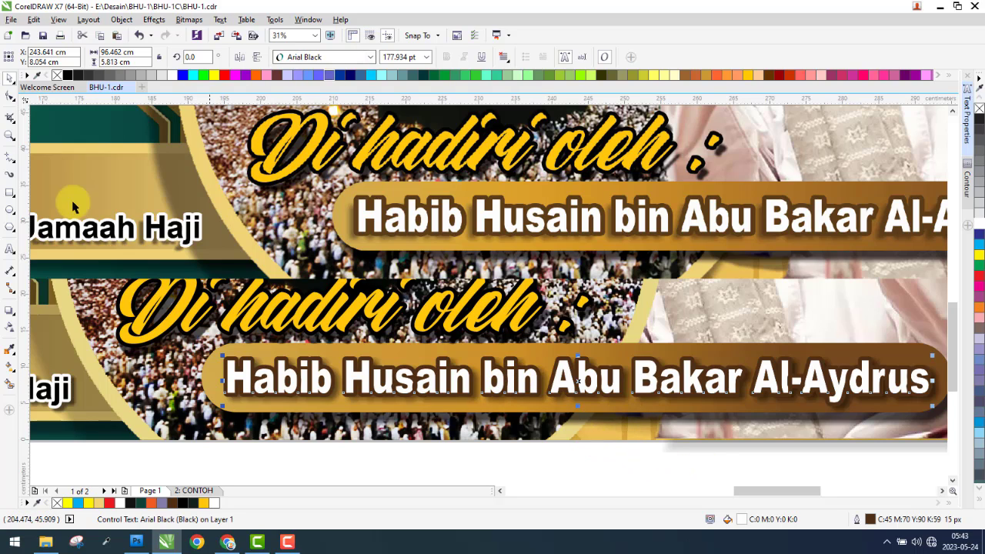
- Set the name's drop shadow feathering to 12
click(9, 314)
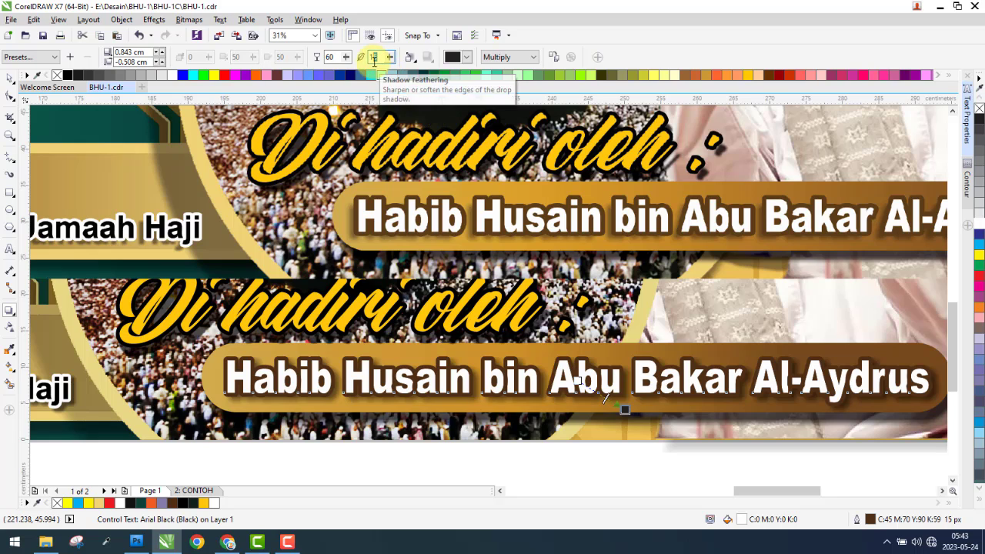
text(12)
key(Return)
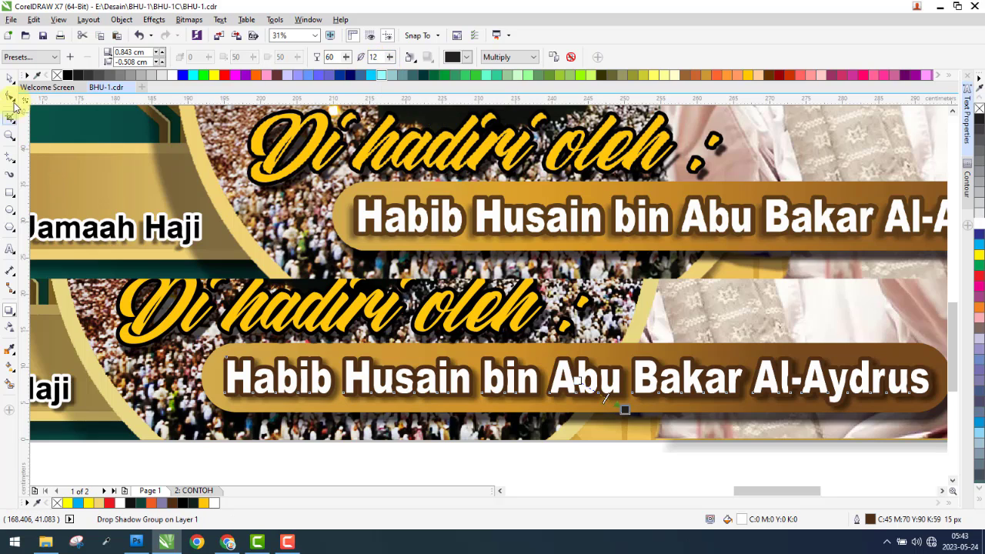
- Zoom out to the whole design and move the reference banner picture away to the right
key(F4)
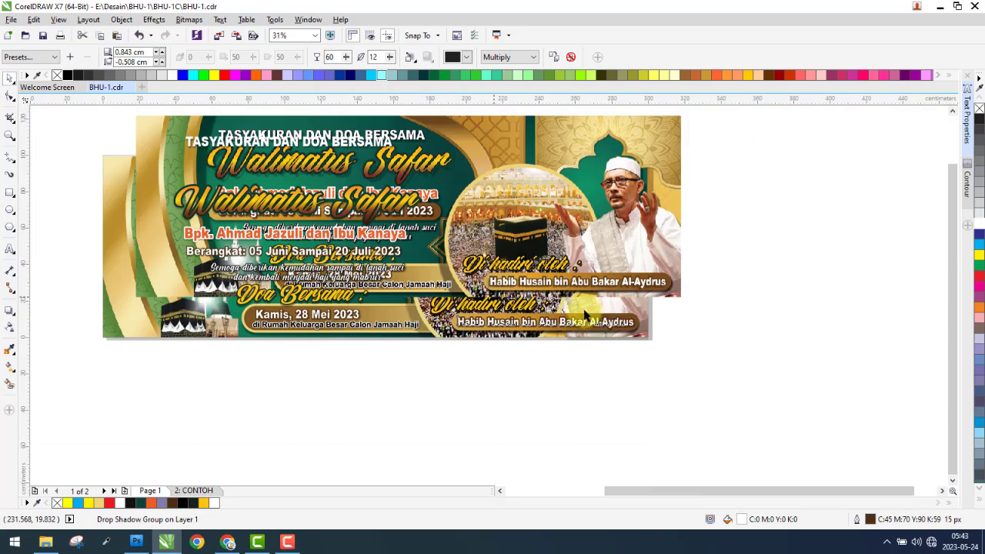
click(583, 385)
drag(613, 195, 811, 365)
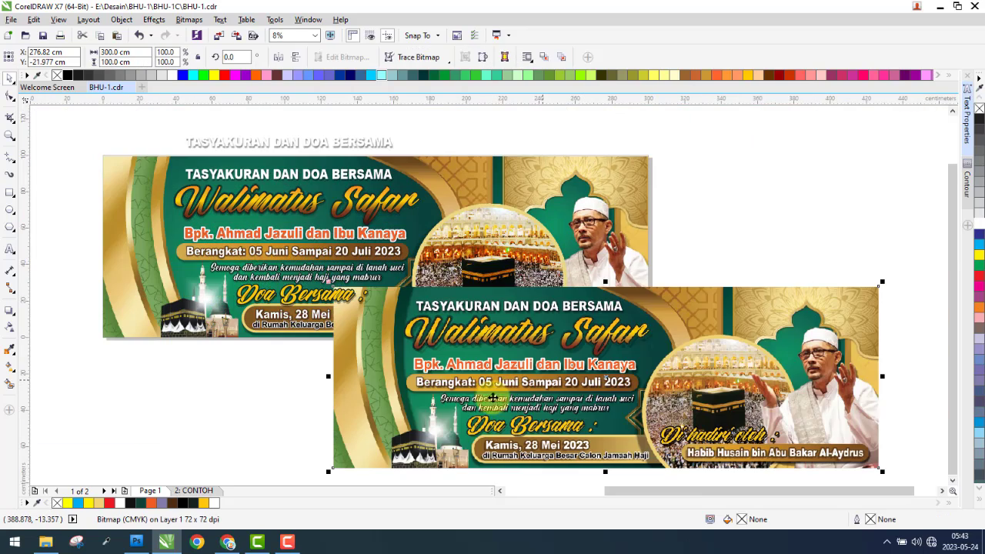
drag(436, 386, 794, 272)
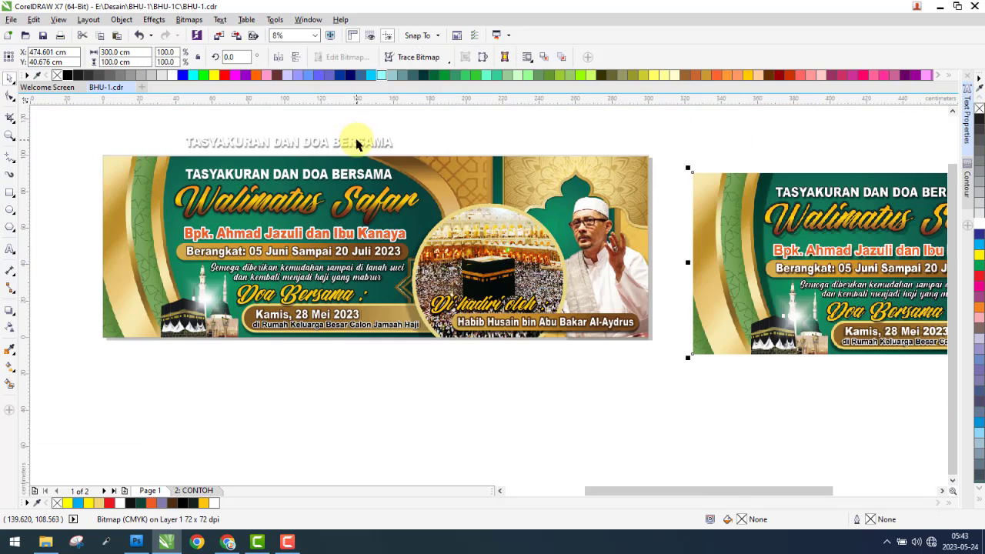
- Delete the stray heading text above the banner and group the 33 banner objects
click(358, 143)
key(Delete)
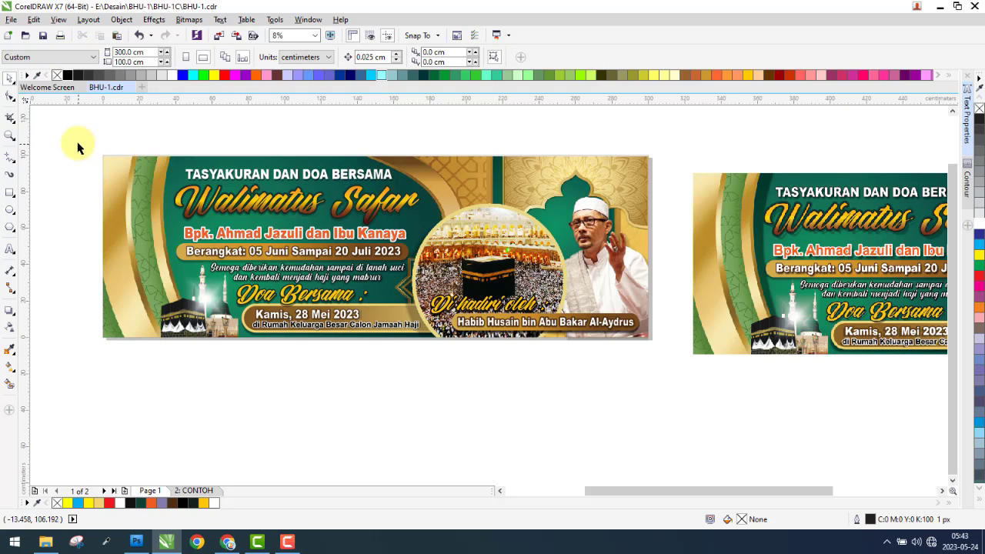
drag(608, 276, 699, 385)
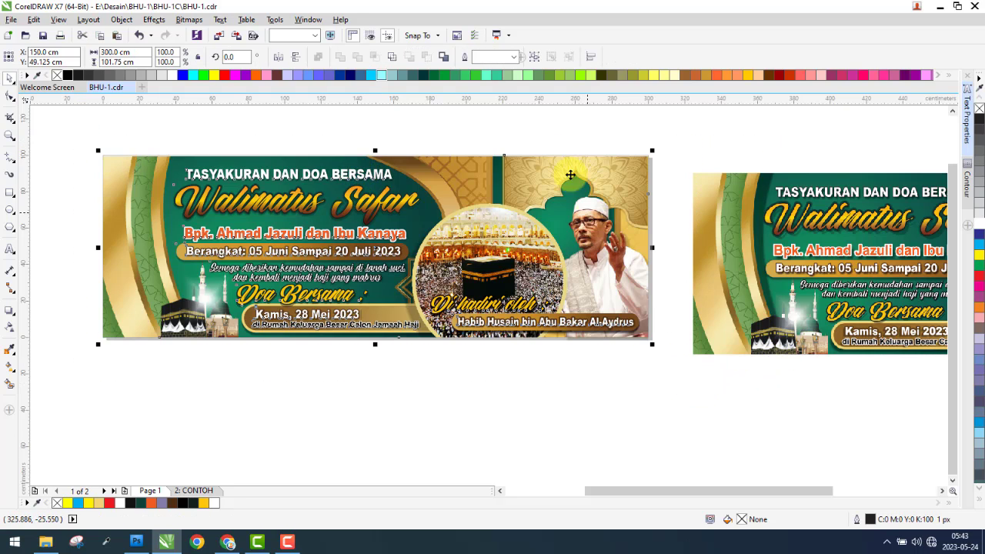
click(534, 57)
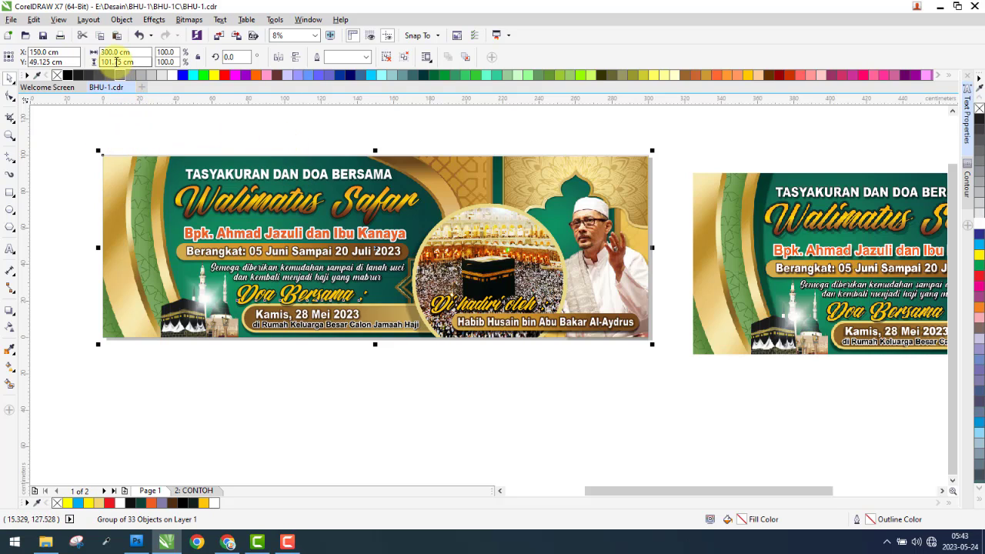
- Check the grouped banner in wireframe view, then return to full-colour display
click(60, 22)
click(84, 47)
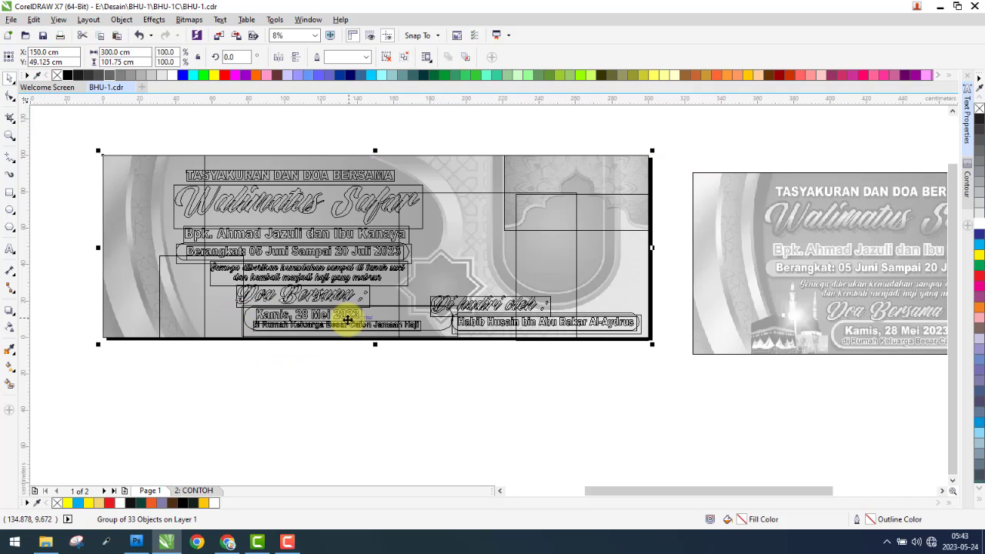
scroll(348, 319, up, 4)
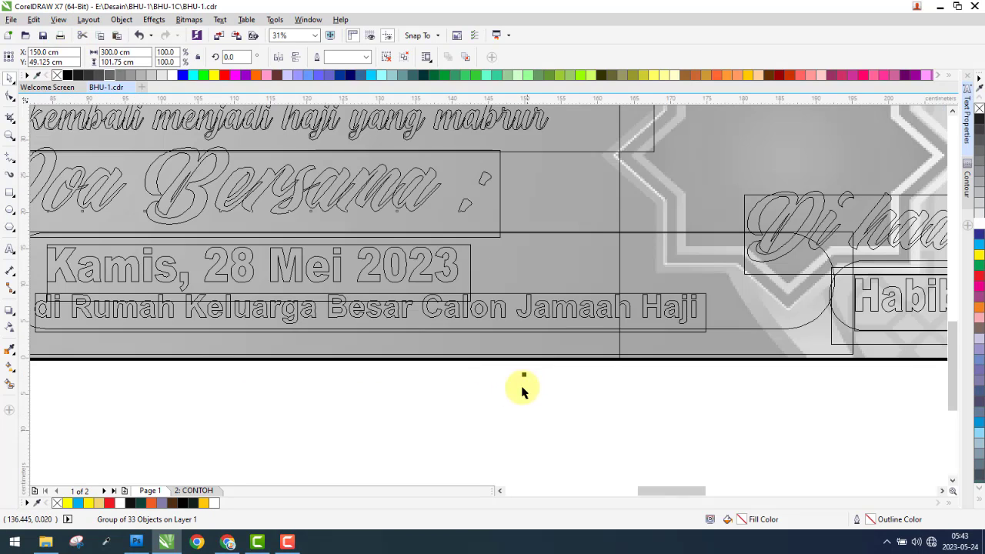
scroll(472, 385, down, 2)
click(381, 382)
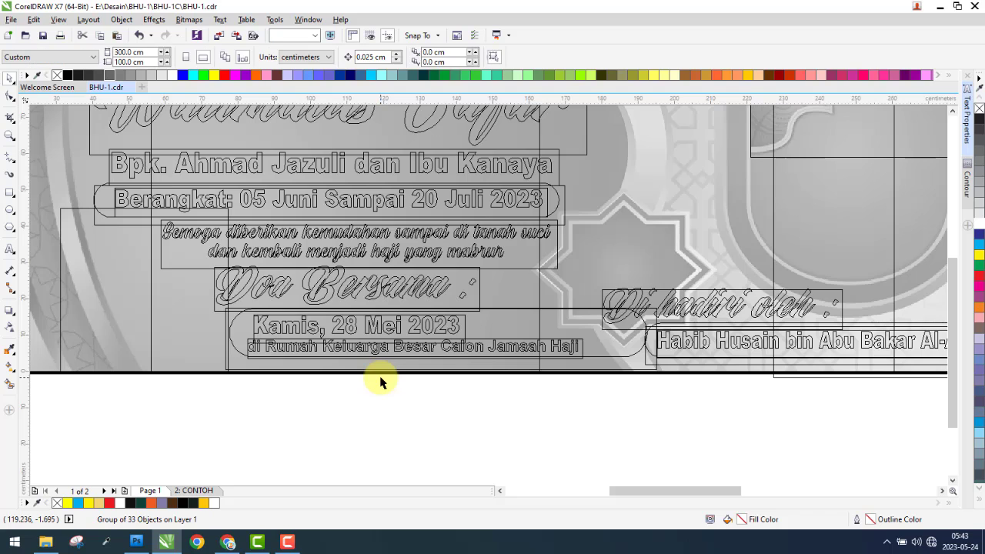
click(513, 373)
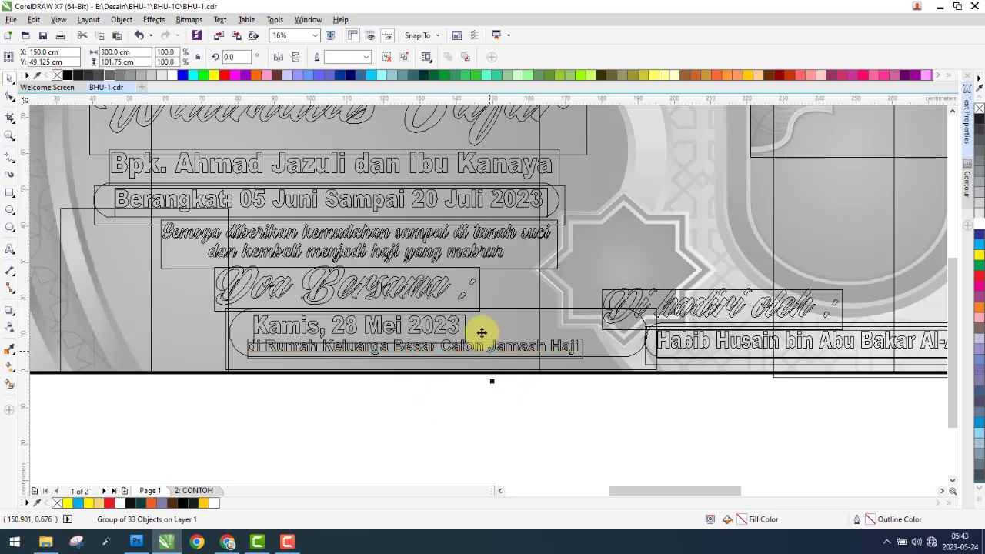
scroll(435, 327, down, 2)
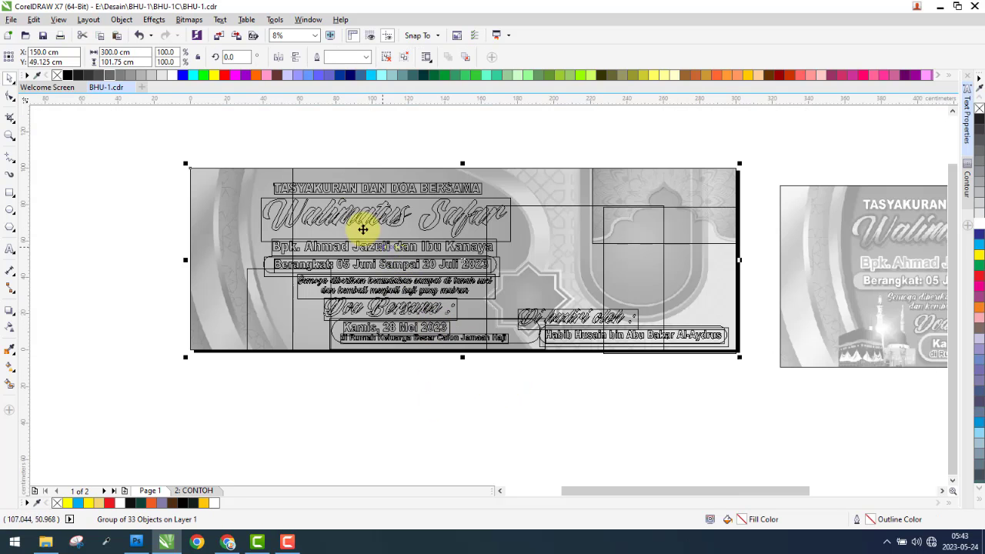
click(56, 20)
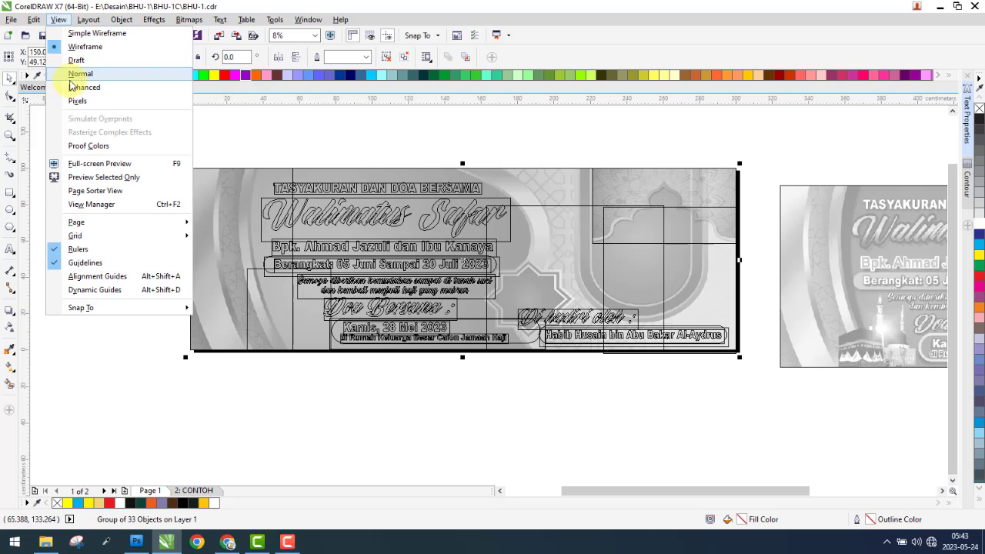
click(73, 86)
- Try converting the banner group into a bitmap, then undo the conversion
click(371, 403)
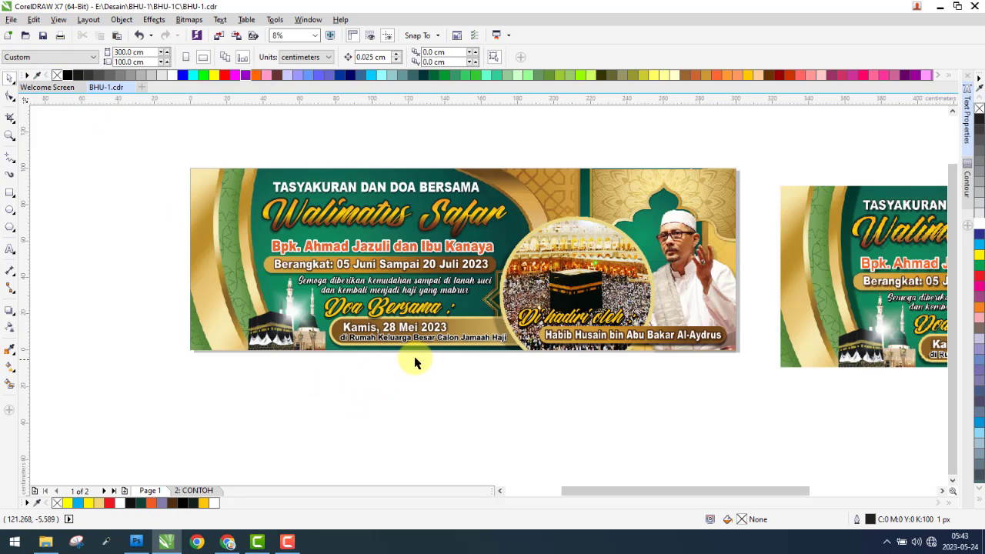
click(445, 351)
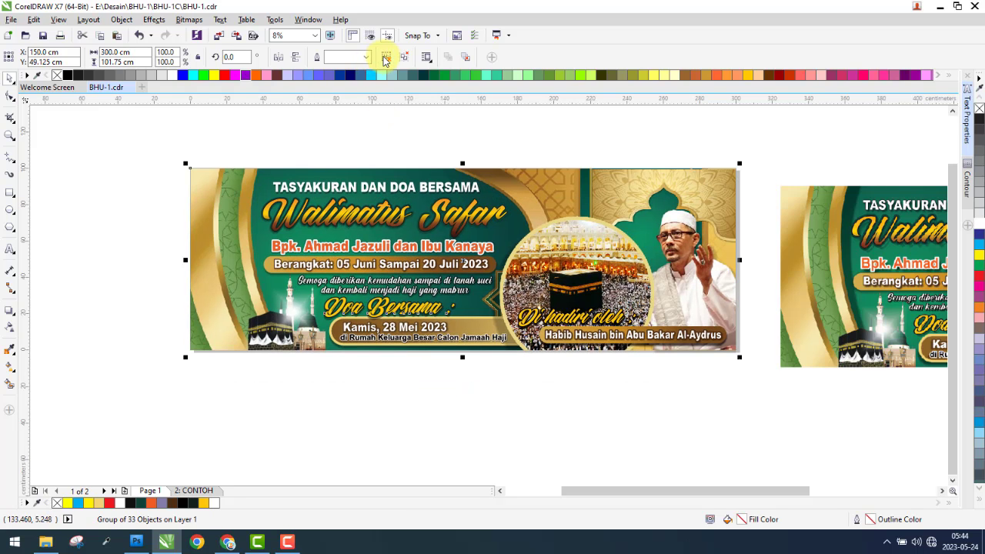
key(ctrl+shift+z)
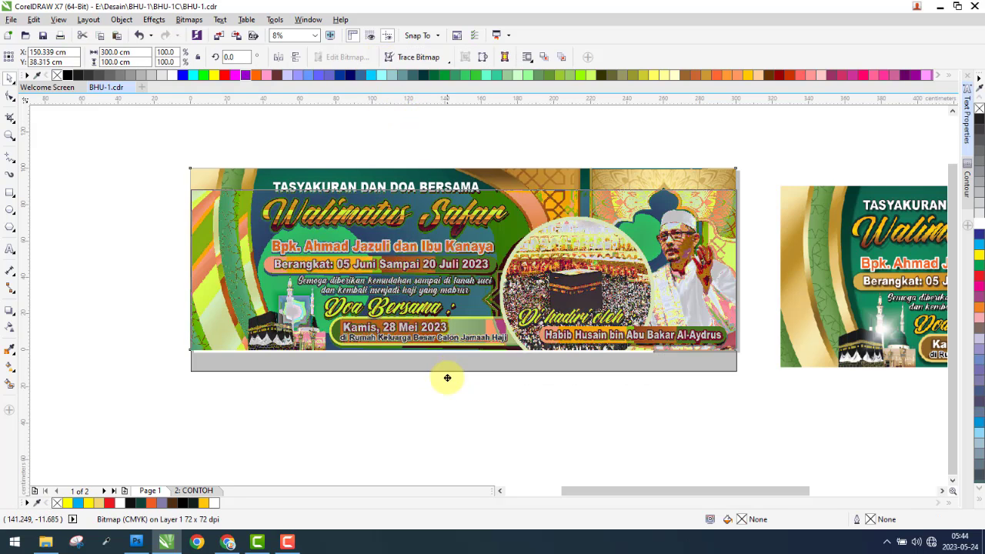
key(ctrl+z)
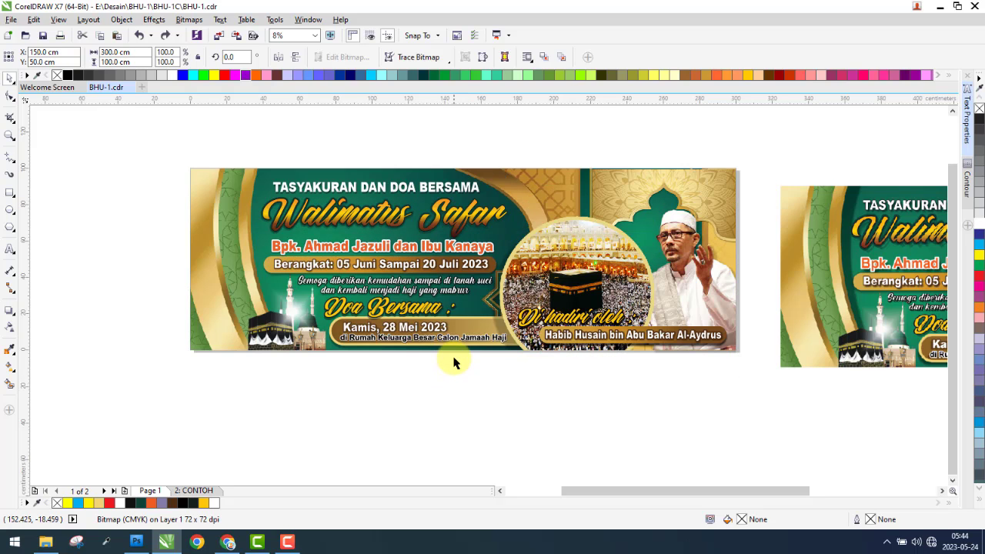
- Select the clipping rectangle at the banner's bottom and inspect it in wireframe view
scroll(350, 356, up, 8)
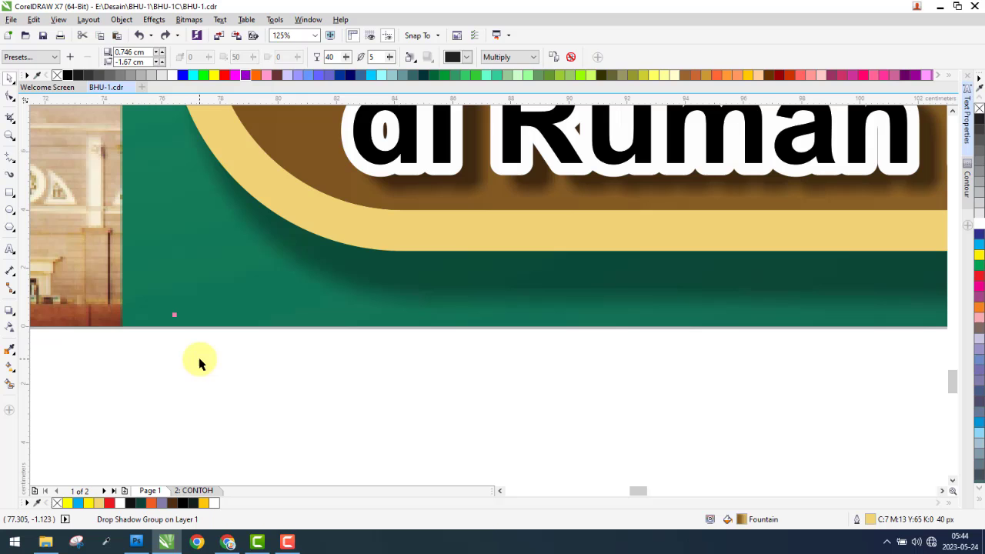
click(132, 319)
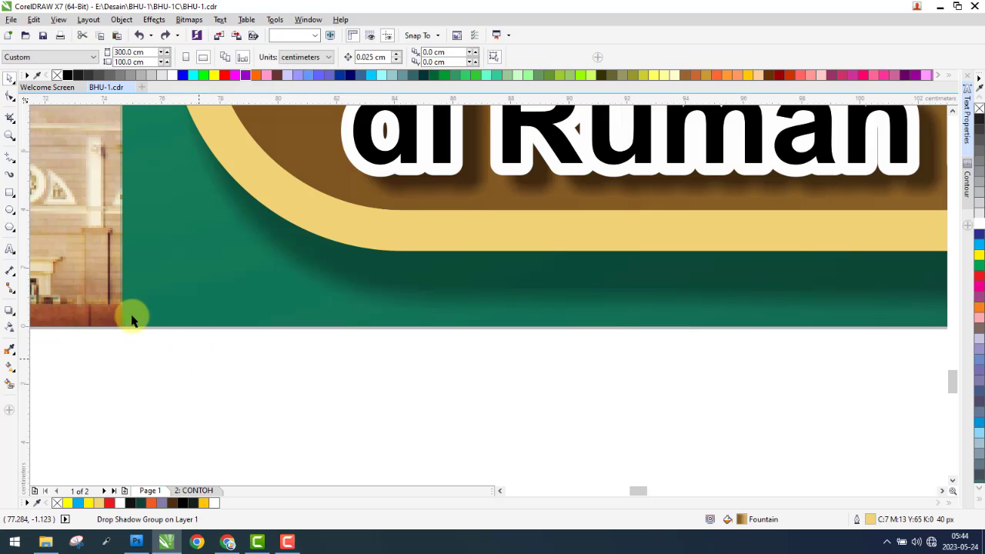
scroll(205, 341, down, 4)
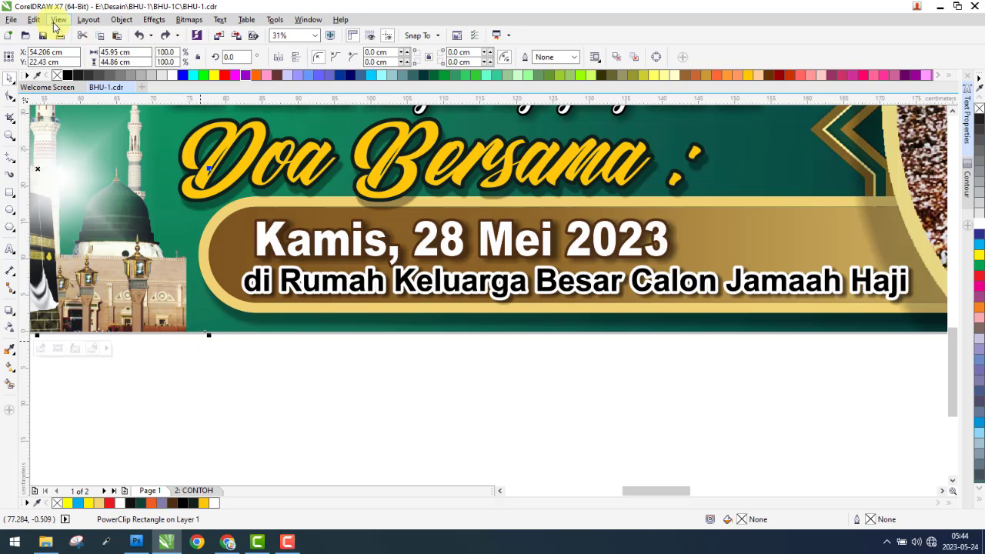
click(58, 20)
click(74, 42)
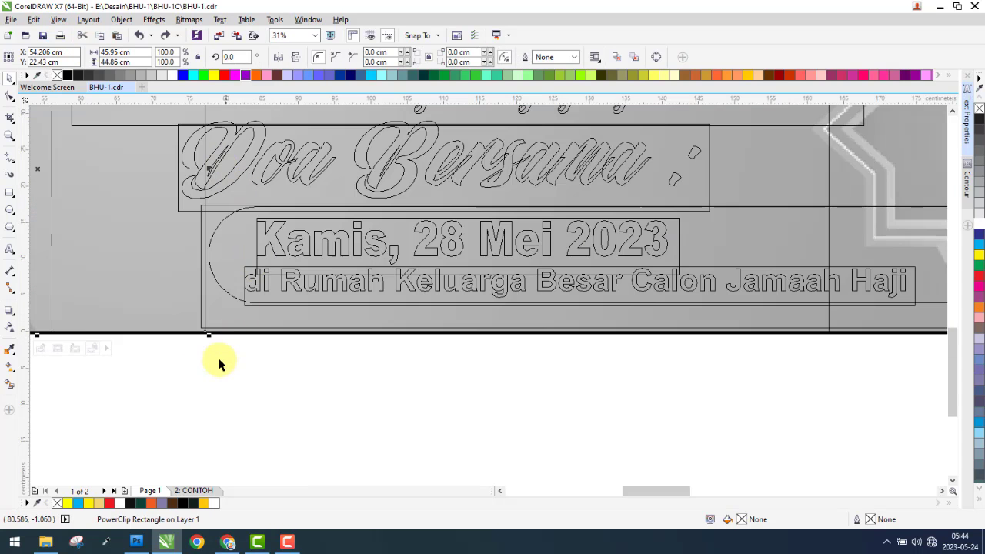
click(209, 334)
scroll(209, 327, up, 4)
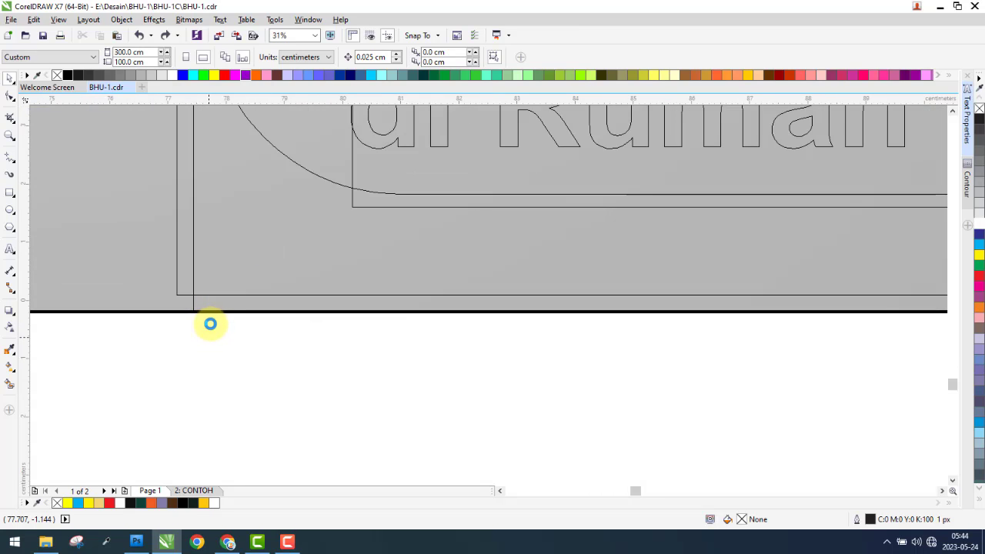
scroll(262, 339, down, 3)
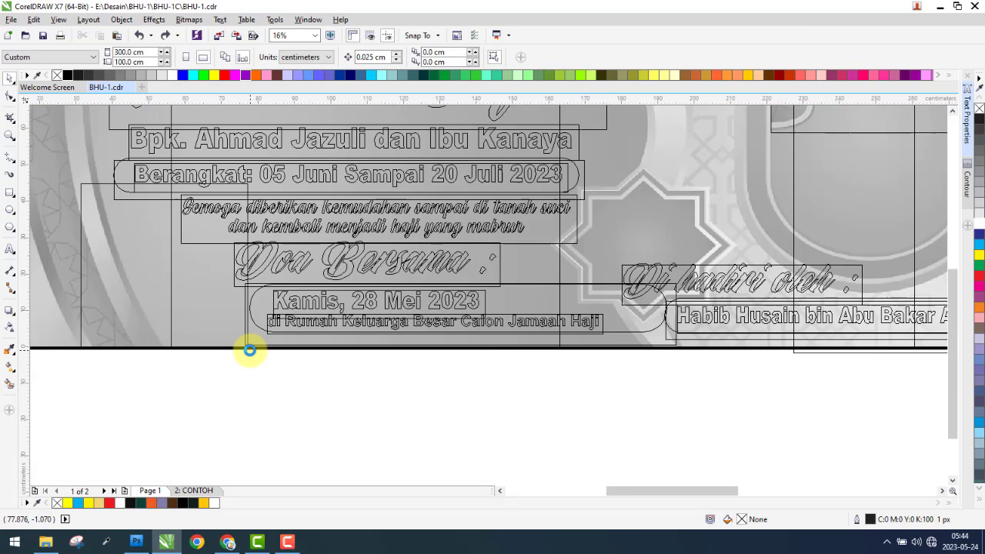
scroll(269, 358, down, 3)
scroll(477, 354, up, 5)
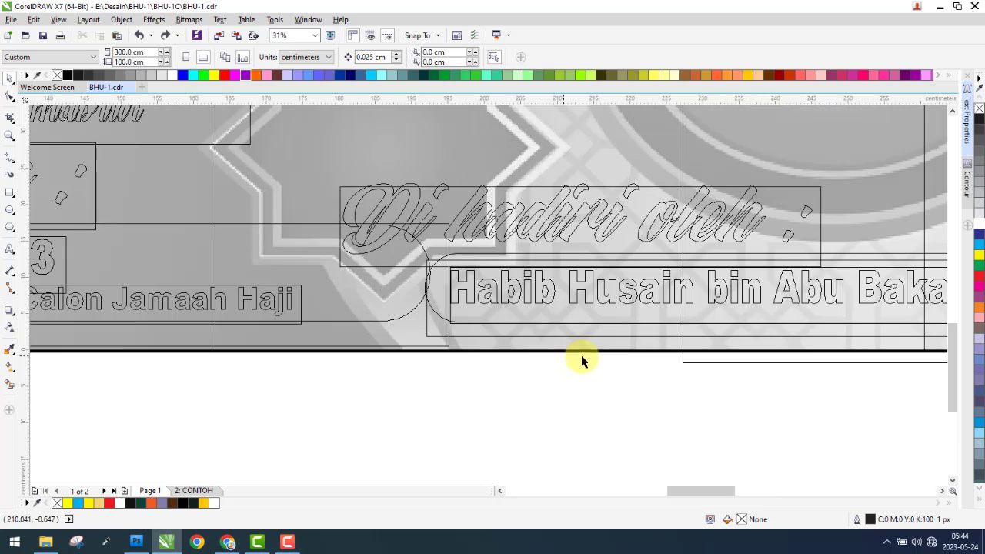
scroll(602, 354, down, 3)
scroll(721, 277, up, 2)
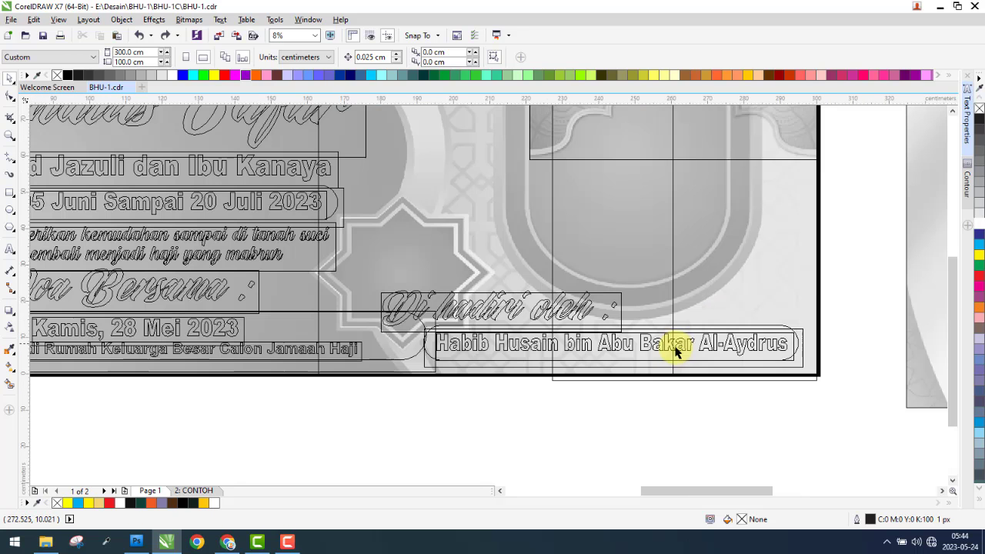
scroll(670, 388, up, 1)
- Select the thin clipping rectangle below the banner and restore full-colour display
click(635, 380)
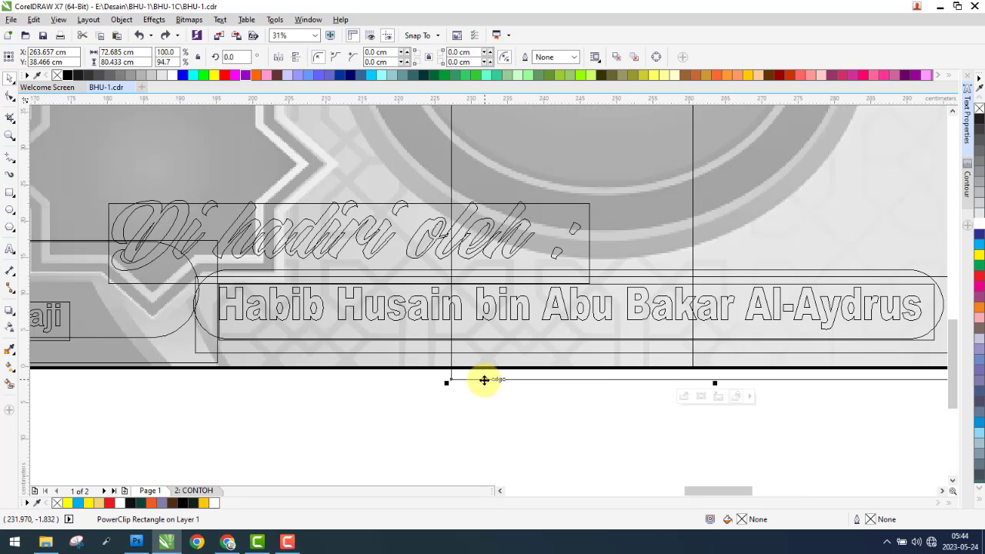
click(58, 20)
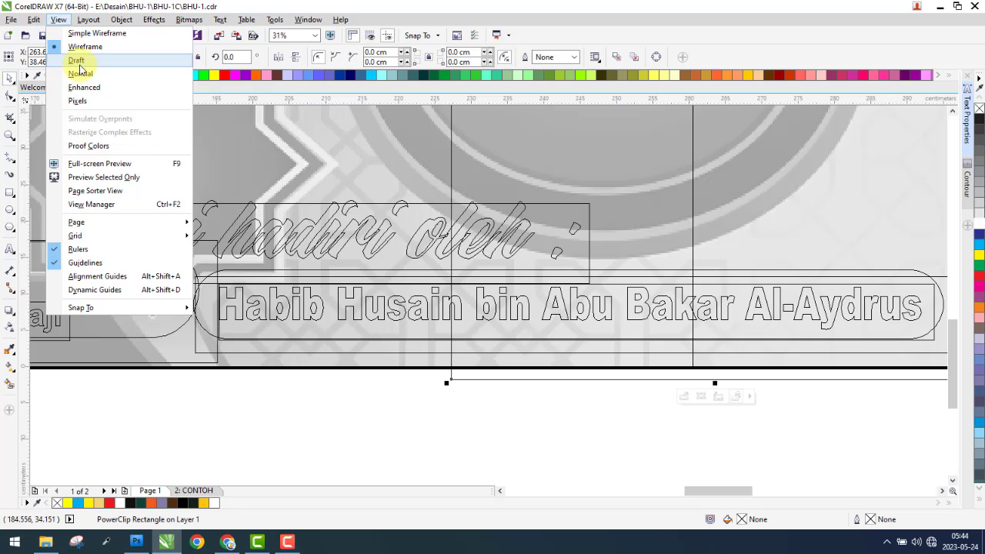
click(81, 85)
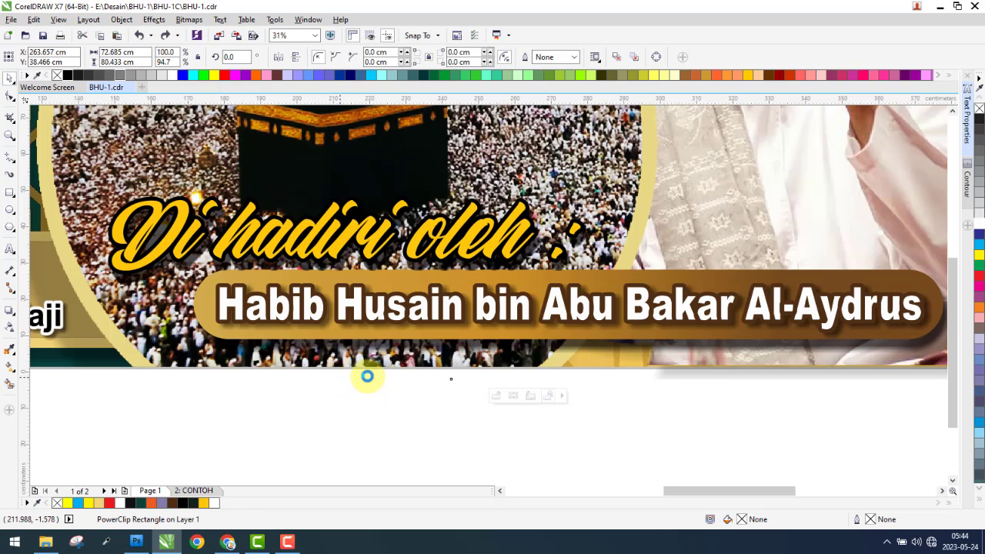
scroll(367, 375, down, 1)
drag(412, 379, 347, 398)
scroll(347, 398, down, 1)
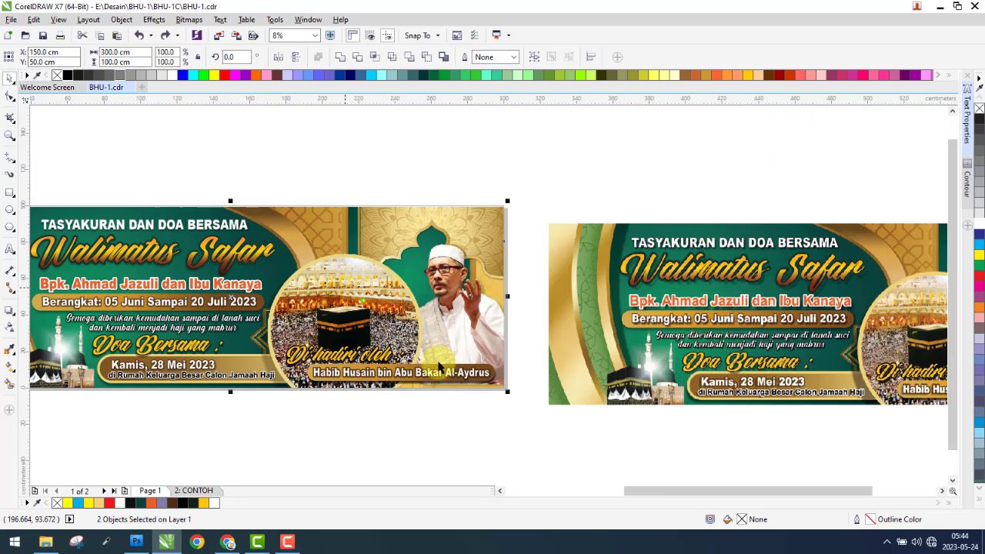
- Select all parts of the left Walimatus Safar banner and group them
click(524, 363)
scroll(549, 318, down, 1)
drag(546, 262, 182, 428)
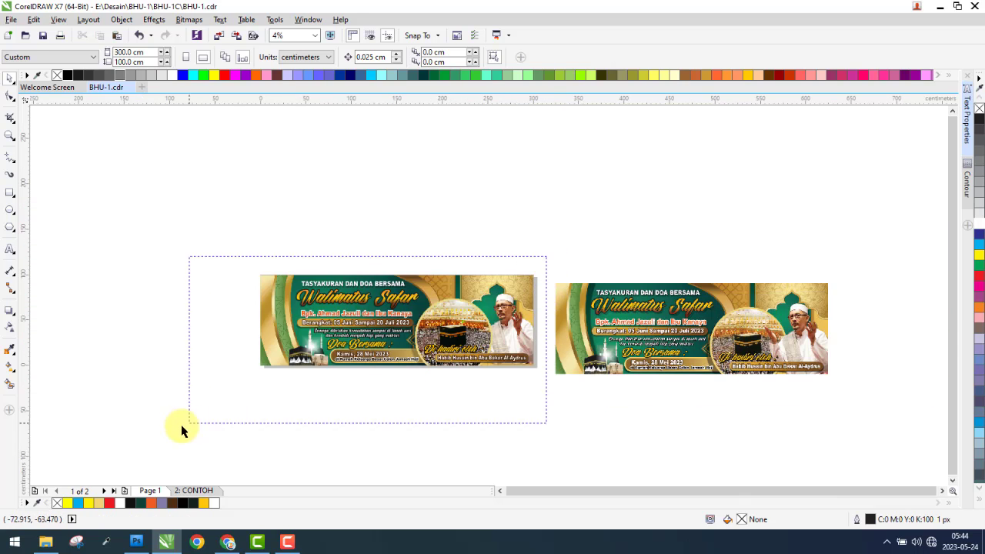
click(534, 57)
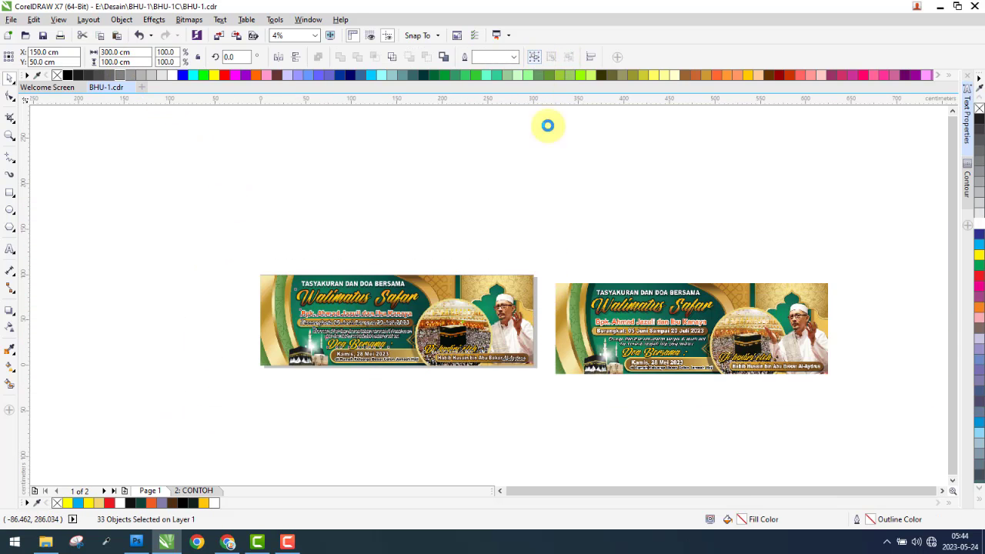
- Delete the right banner copy and the 2: CONTOH page
click(626, 323)
key(Delete)
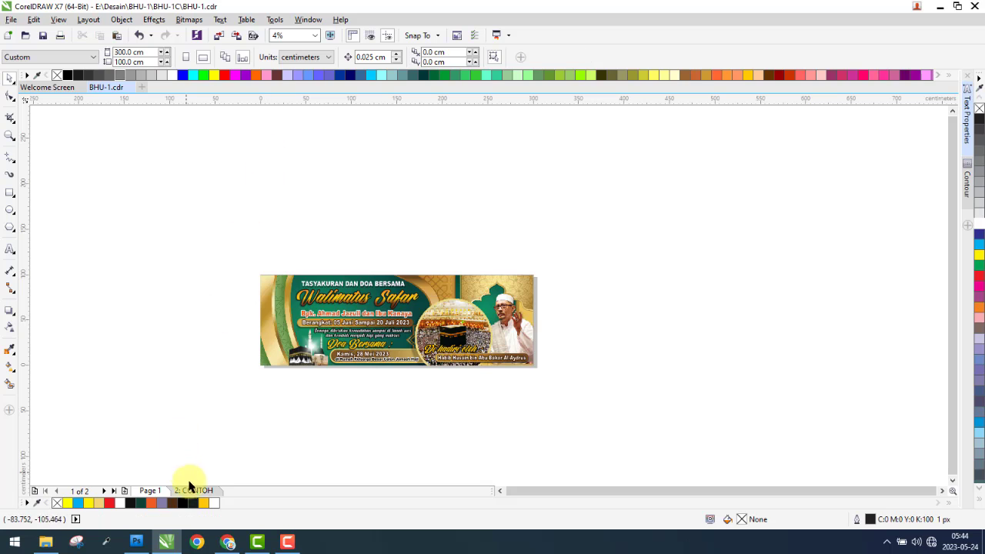
right_click(194, 493)
click(229, 452)
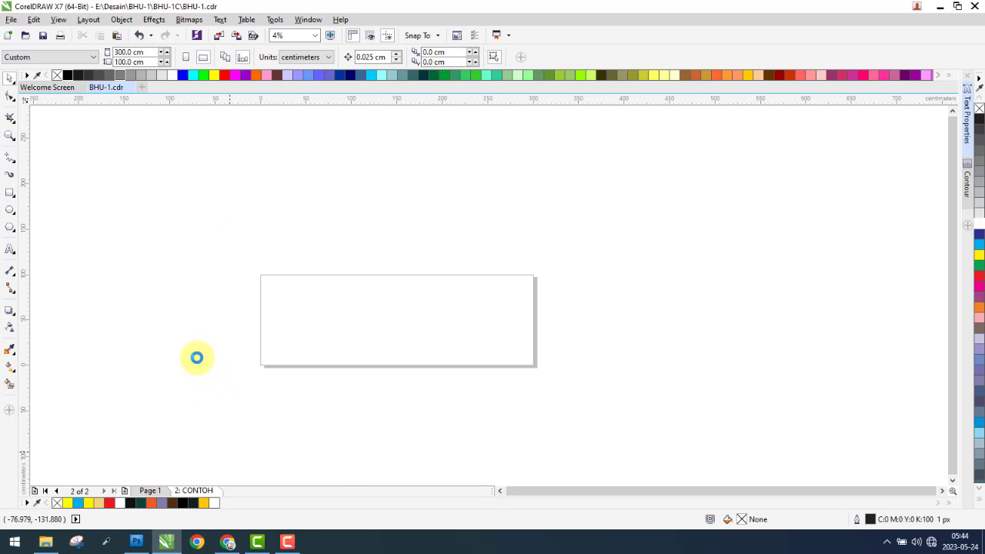
- Check the banner group in wireframe, return to full colour, and zoom to fit the page
click(279, 316)
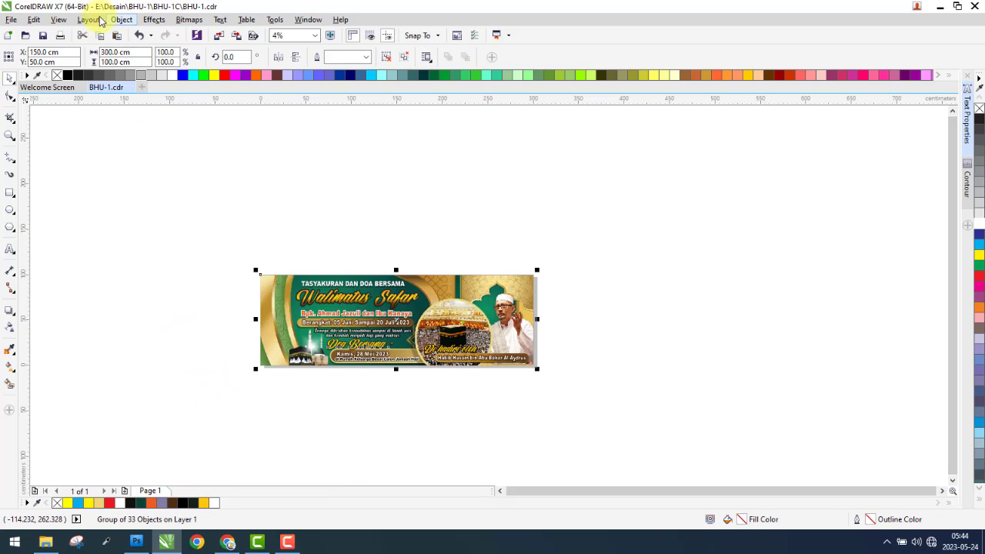
click(59, 20)
click(62, 46)
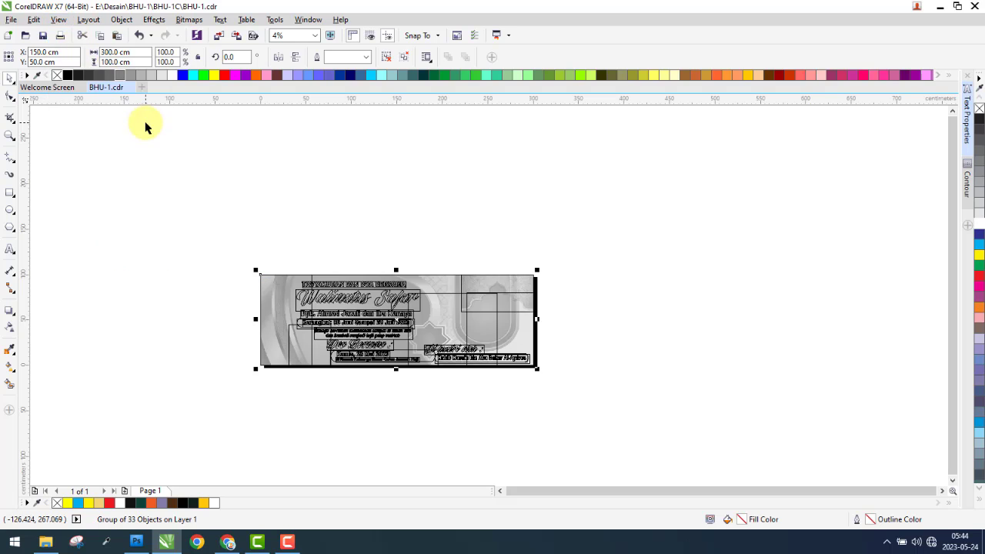
click(59, 20)
click(77, 84)
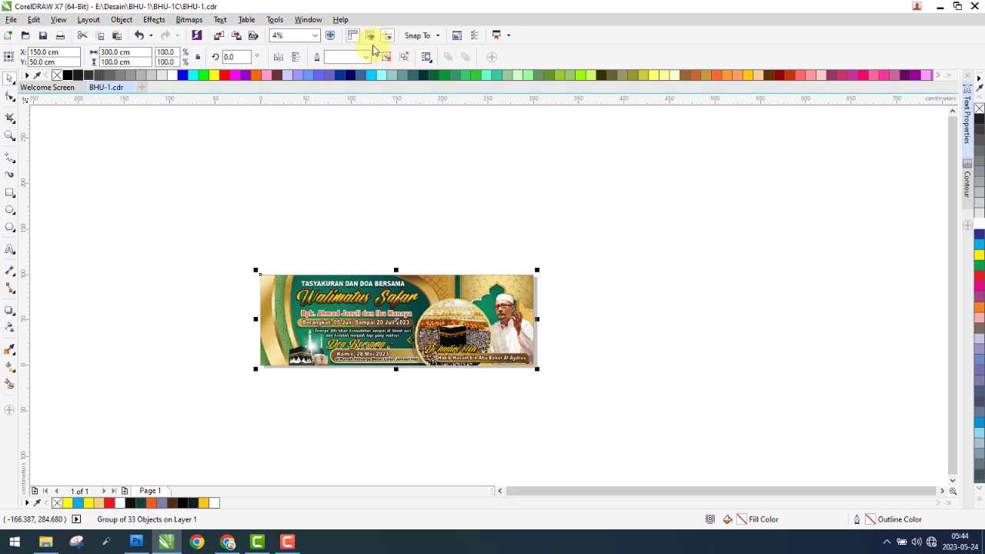
click(314, 35)
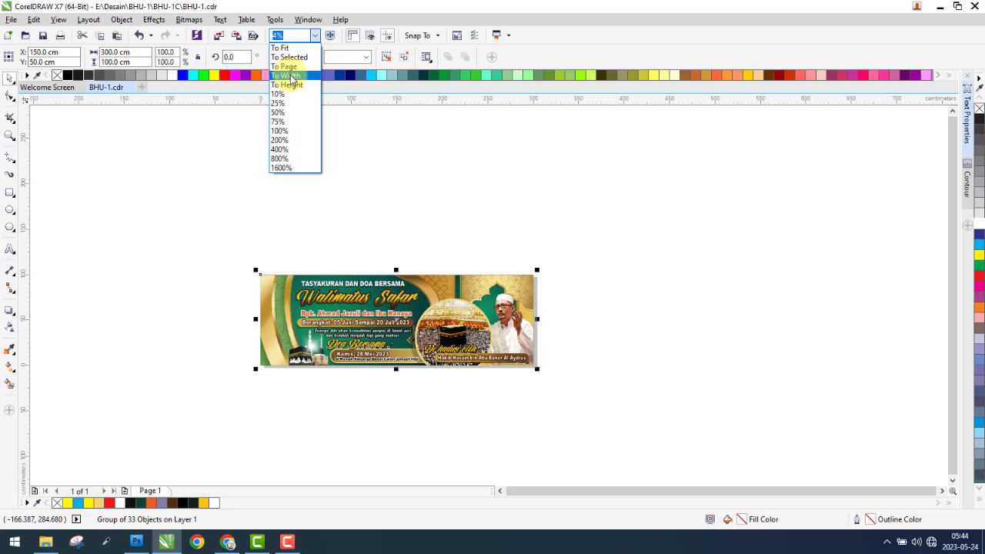
click(291, 69)
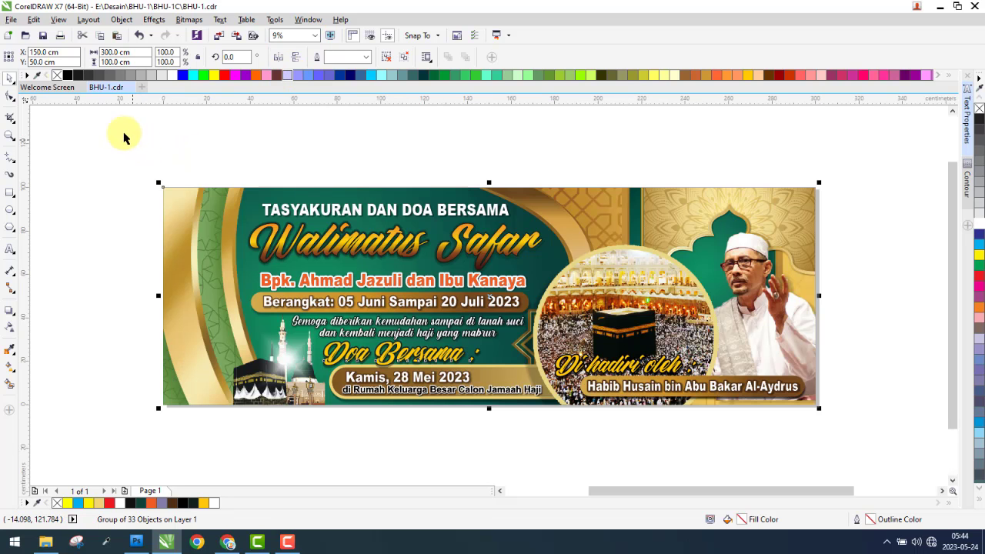
- Deselect the banner and switch to the project's folder window
key(Escape)
click(11, 19)
click(168, 369)
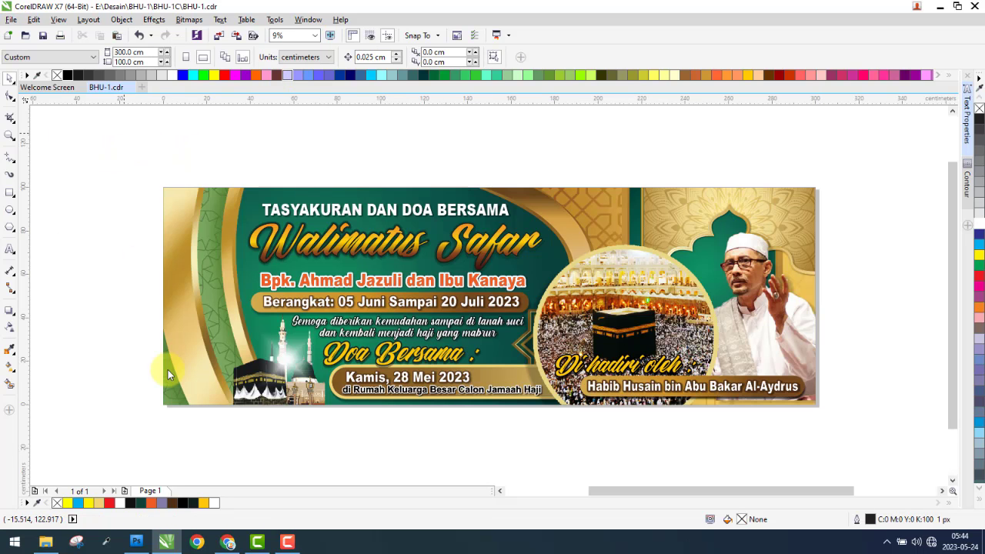
click(46, 542)
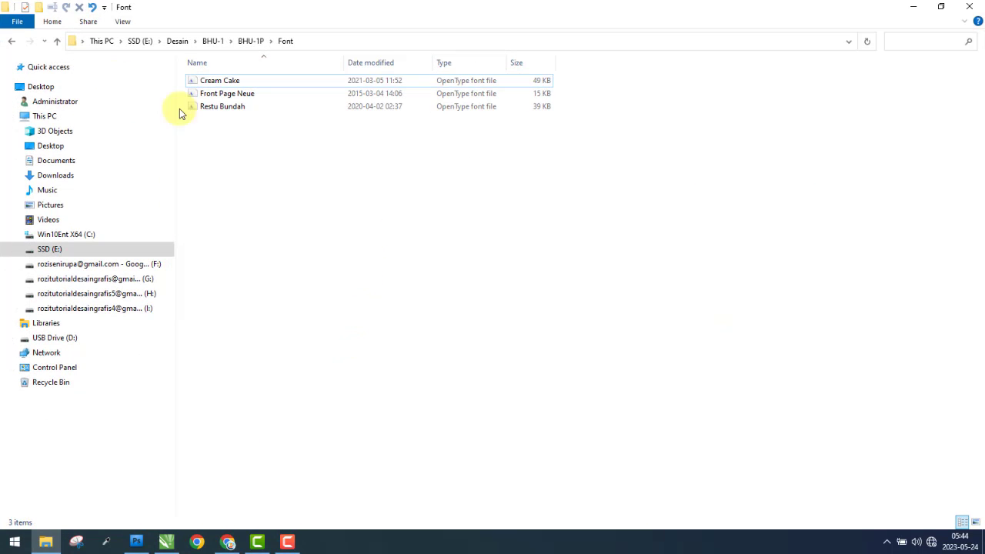
- Copy images 3. edit, 4 and 5 from BHU-1P's Bahan folder
click(9, 41)
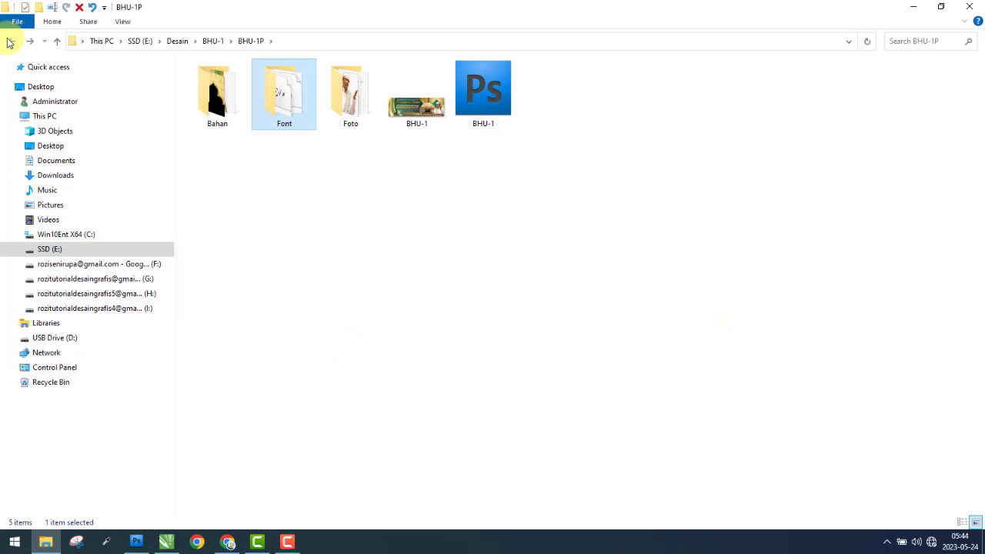
double_click(243, 91)
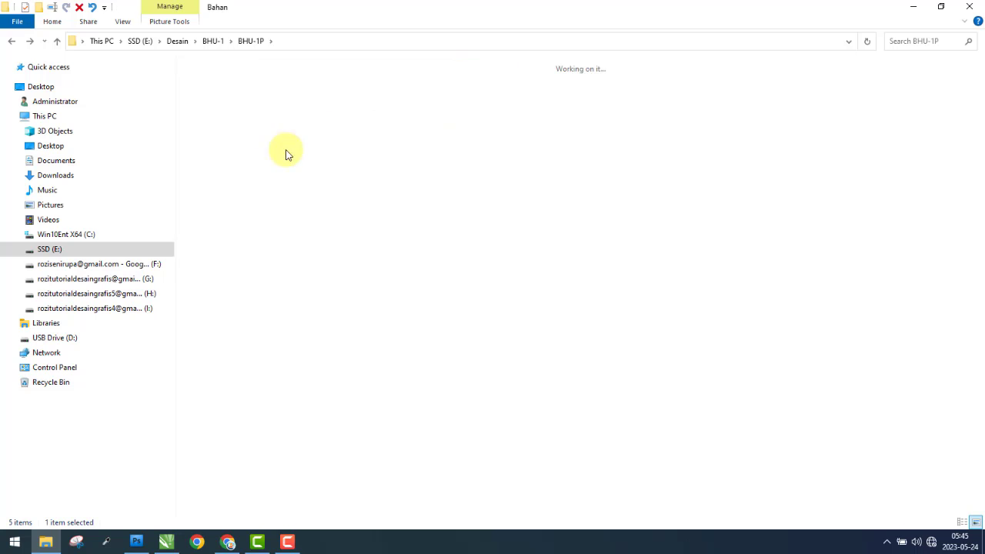
drag(342, 160, 347, 97)
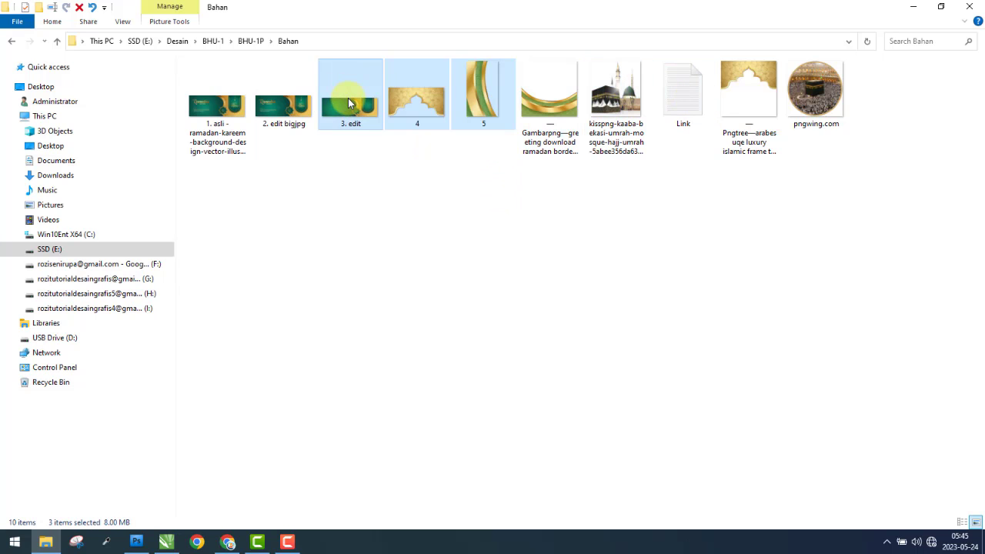
right_click(348, 97)
click(383, 390)
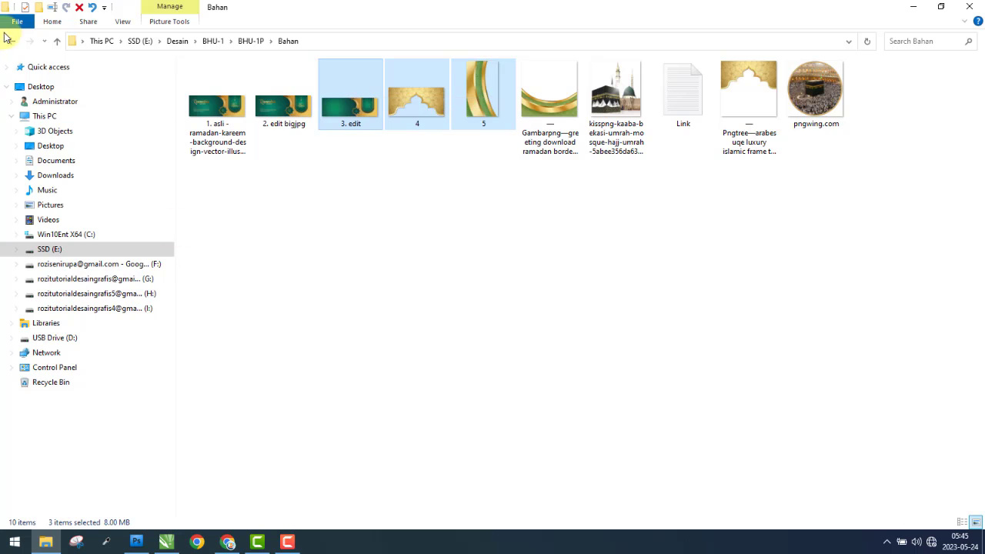
- Paste the three images into BHU-1C's Bahan folder
click(12, 41)
click(57, 41)
double_click(217, 90)
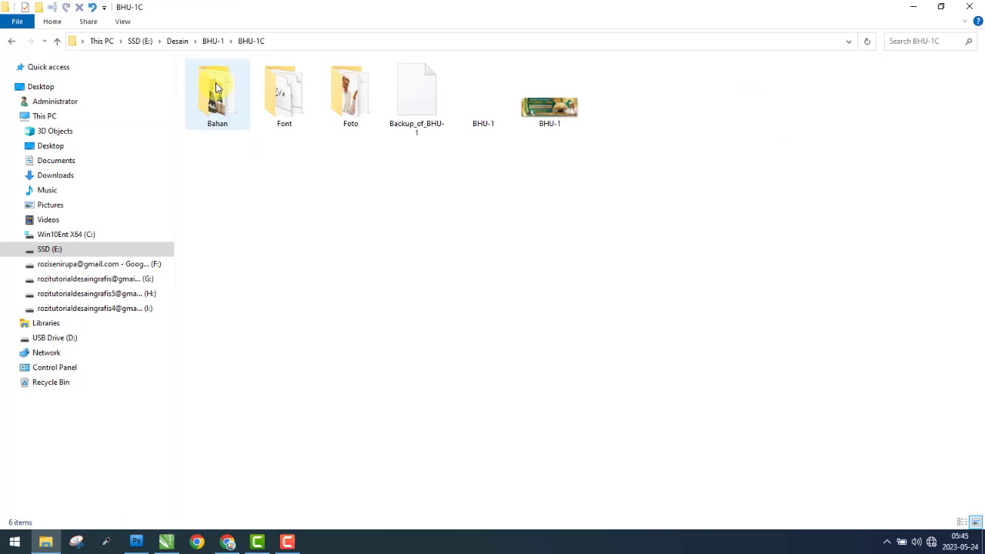
double_click(215, 90)
key(ctrl+v)
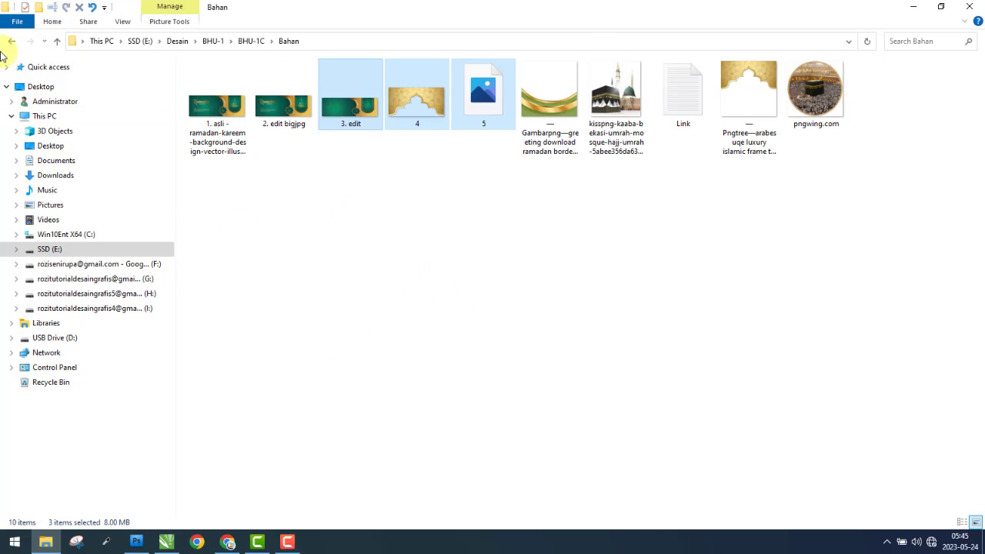
- Permanently delete Backup_of_BHU-1 from BHU-1C, then briefly open and close the BHU-1 design
click(12, 40)
click(11, 40)
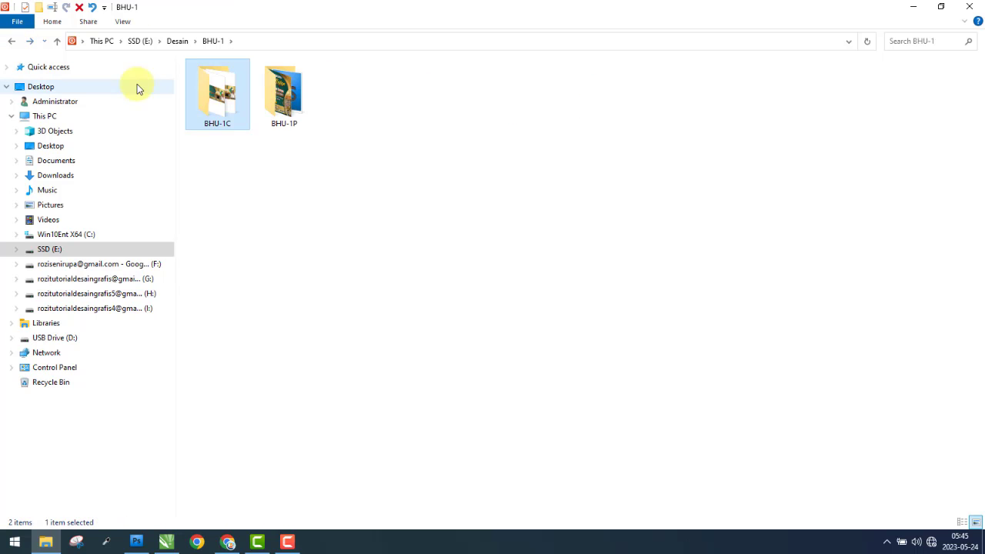
double_click(198, 91)
click(430, 92)
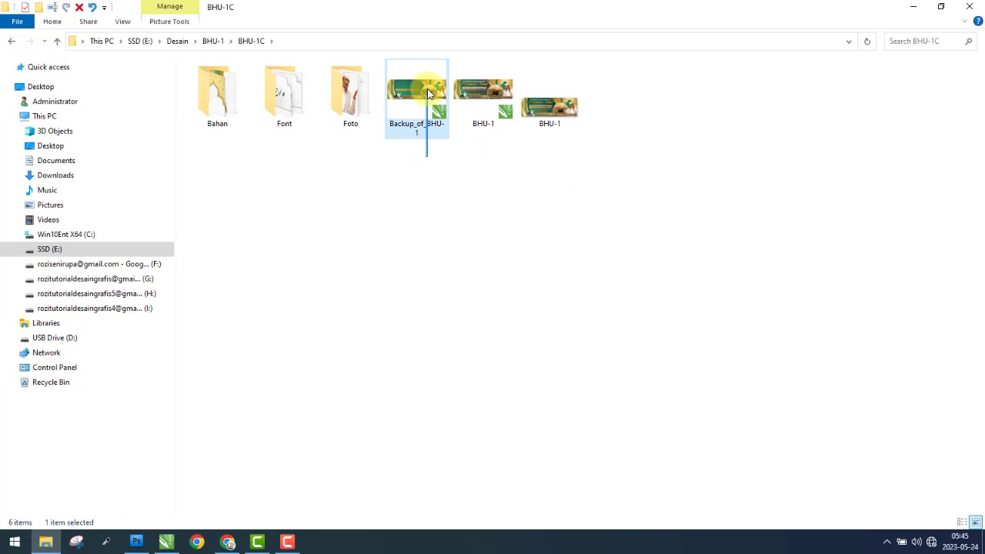
key(shift+Delete)
key(Return)
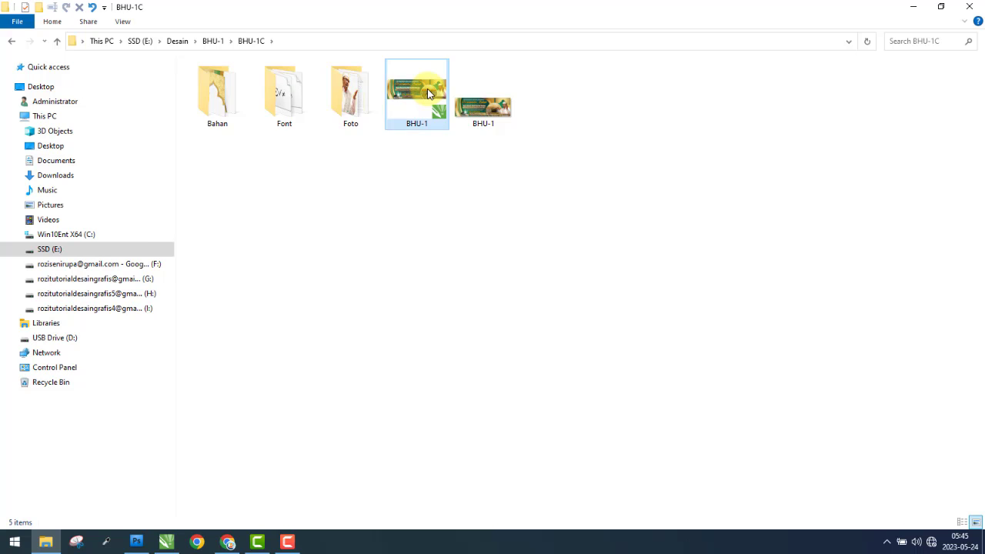
double_click(430, 92)
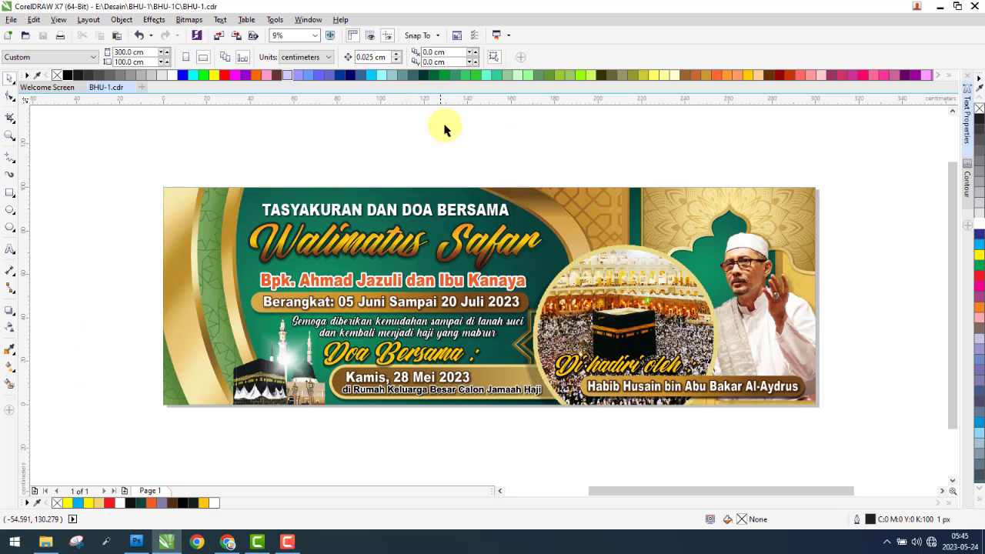
click(981, 10)
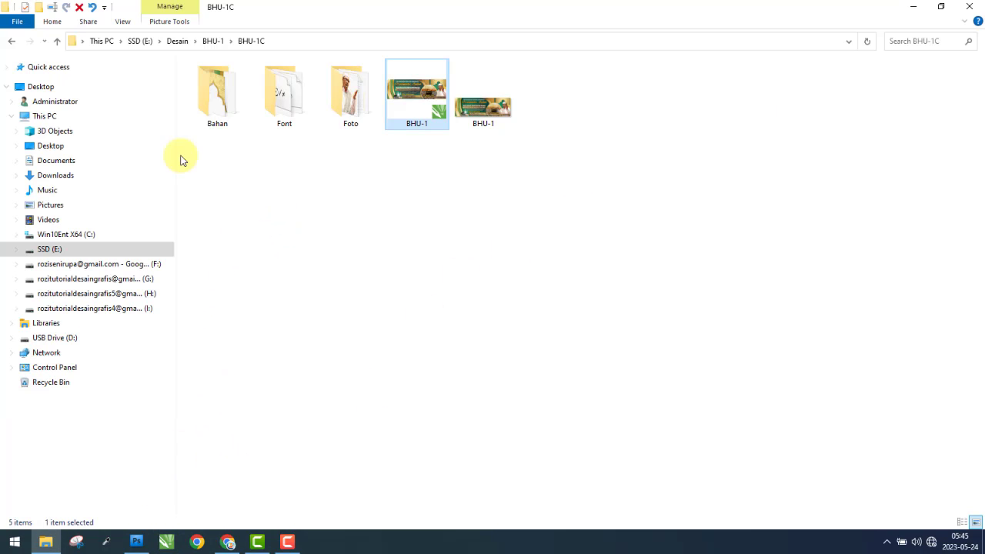
- Open the BHU-1 thumbnail image from the Thumbnail folder on SSD (E:)
key(alt+Up)
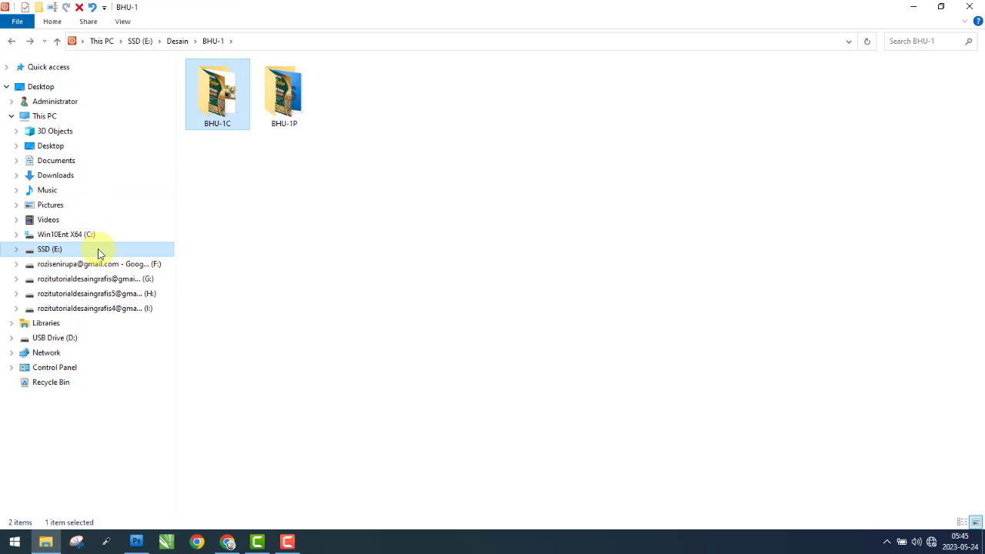
click(97, 250)
double_click(696, 117)
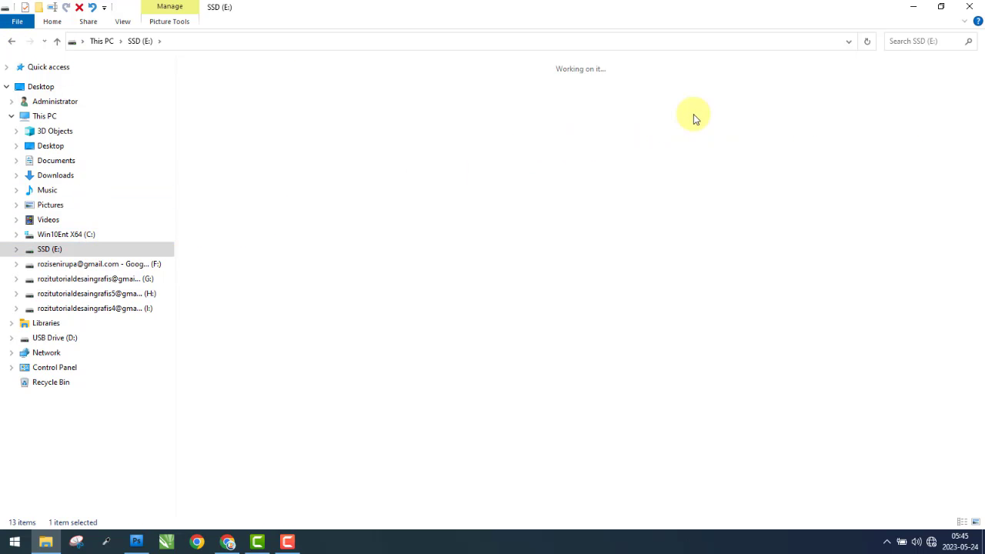
click(296, 369)
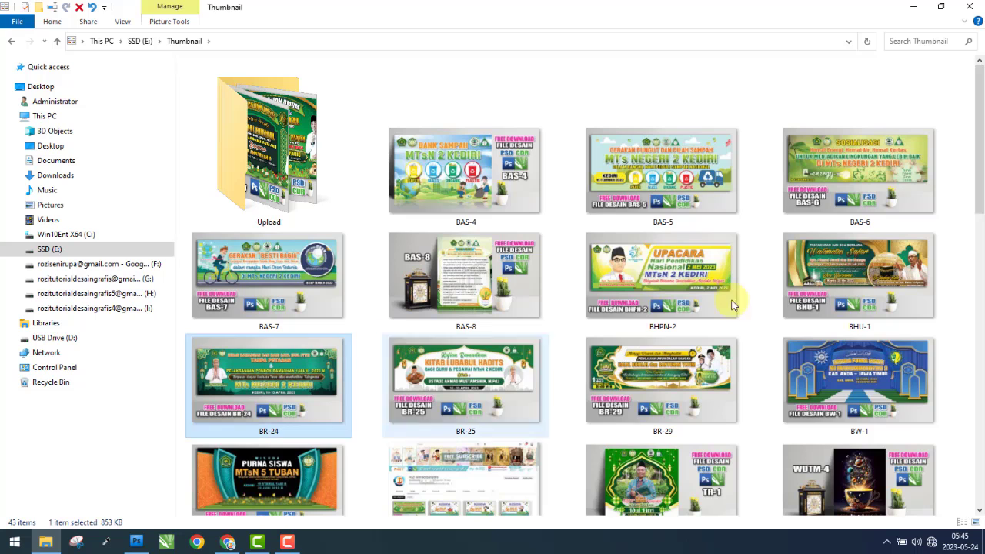
click(886, 269)
double_click(886, 269)
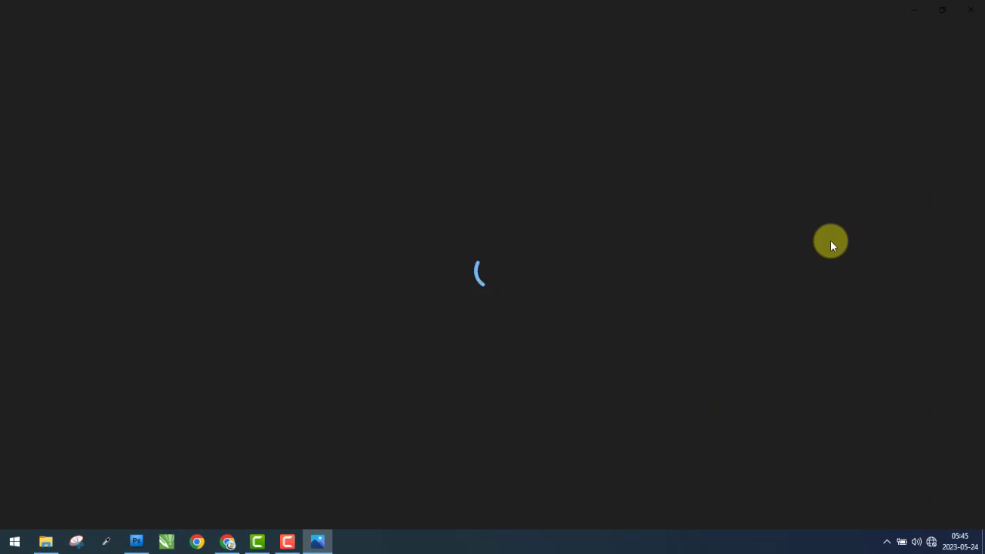